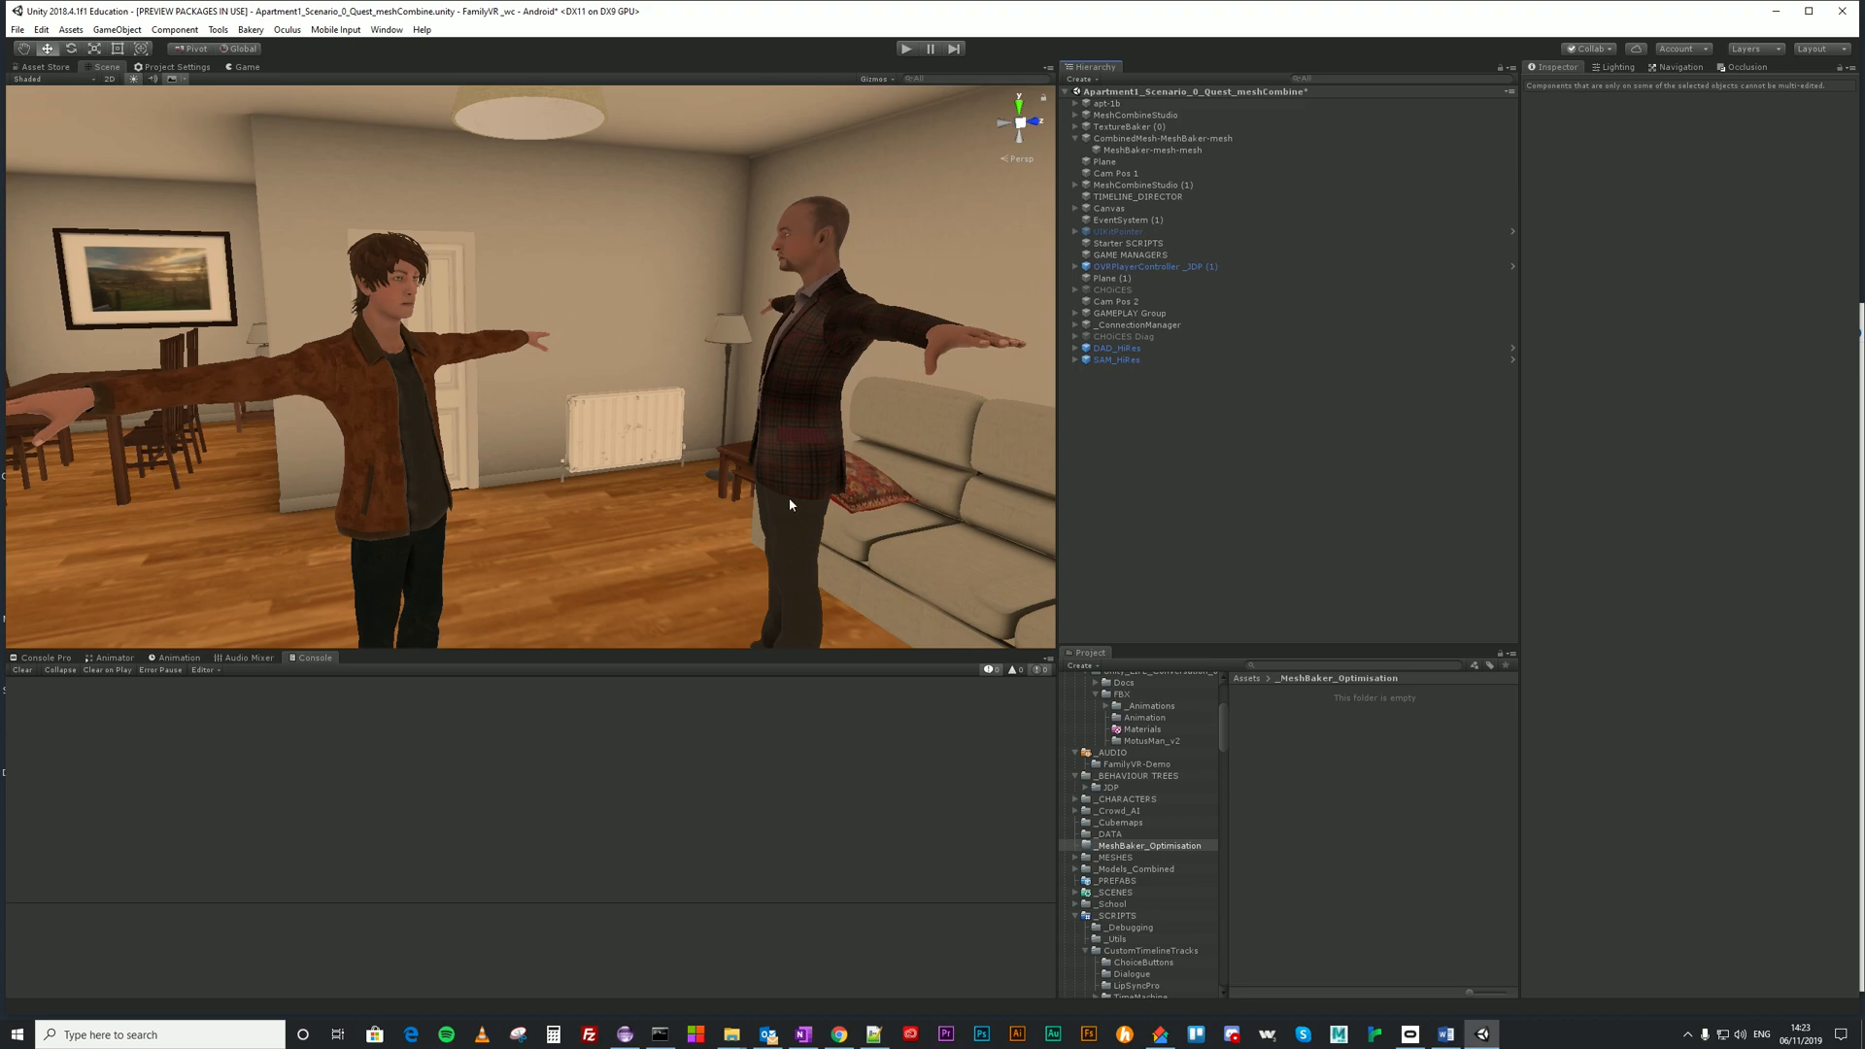
Examine the child meshes of DAD_HiRes and SAM_HiRes and their materials, including eyes, shoes, body, eyelashes and hair.
left_click(1075, 350)
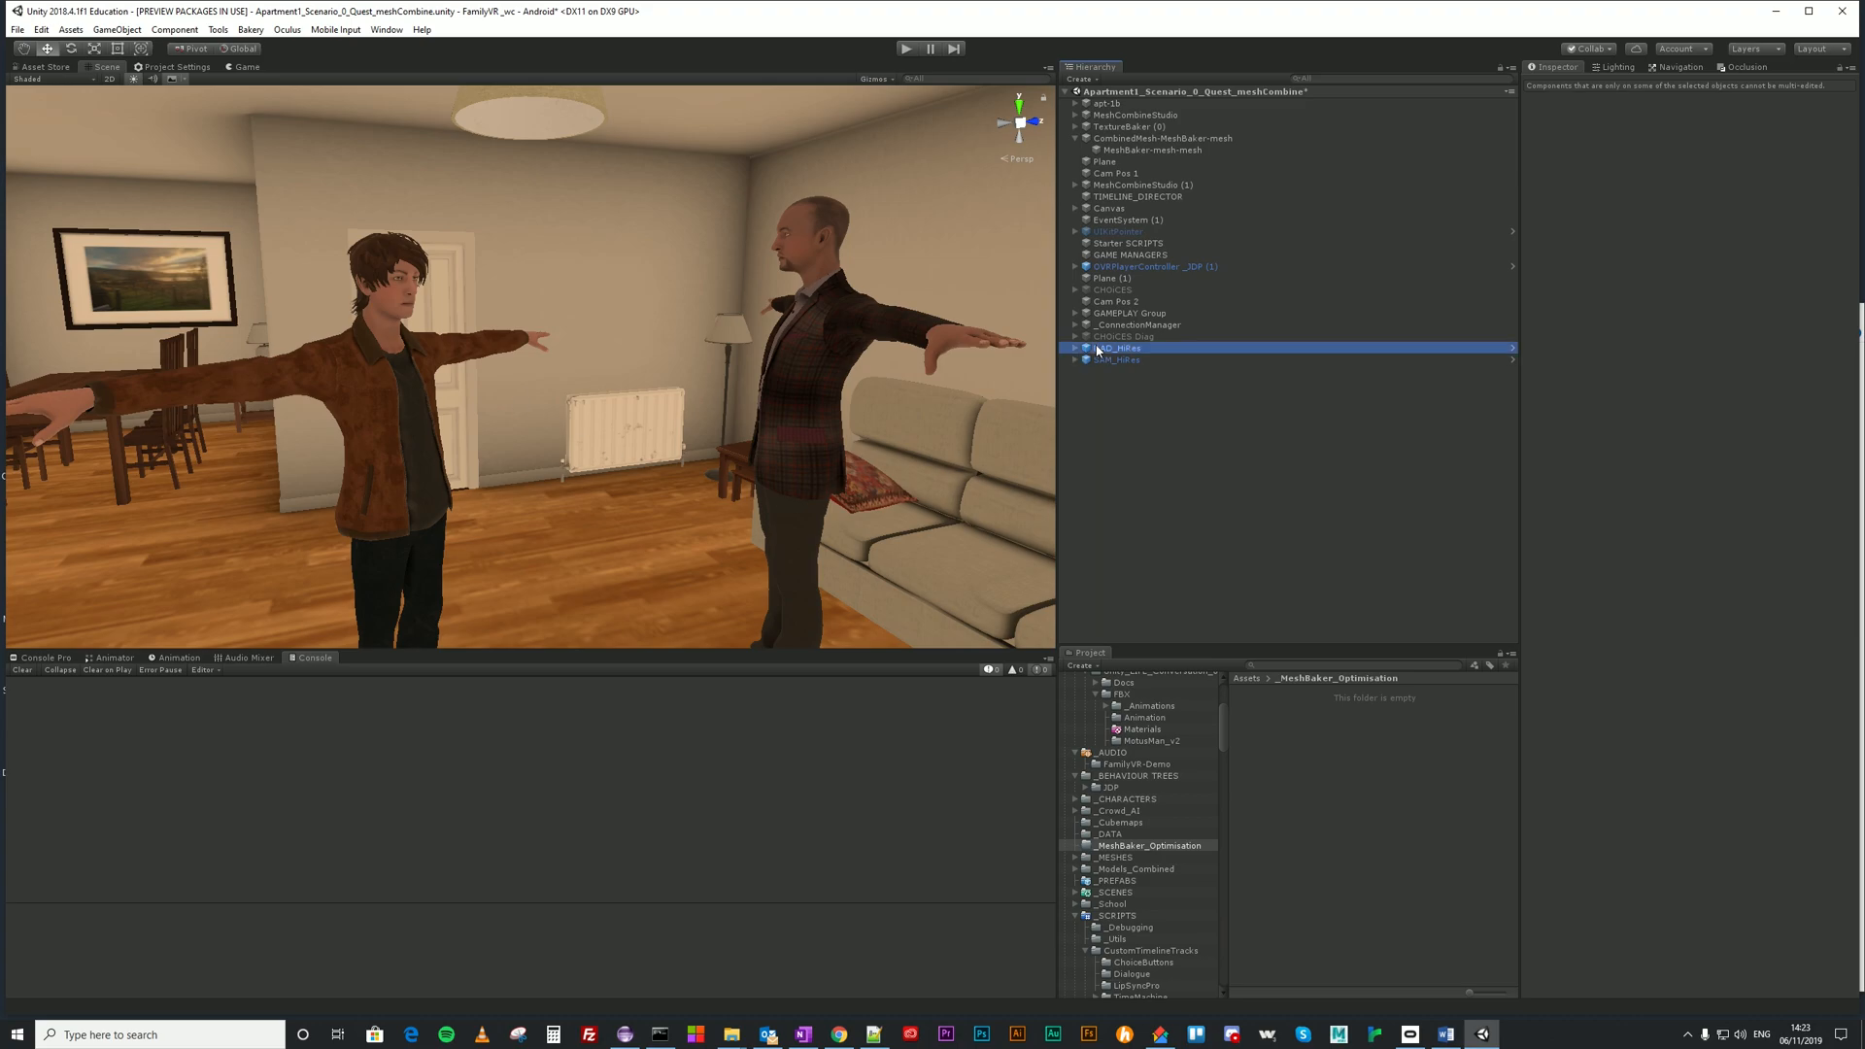
left_click(1075, 349)
left_click(1076, 452)
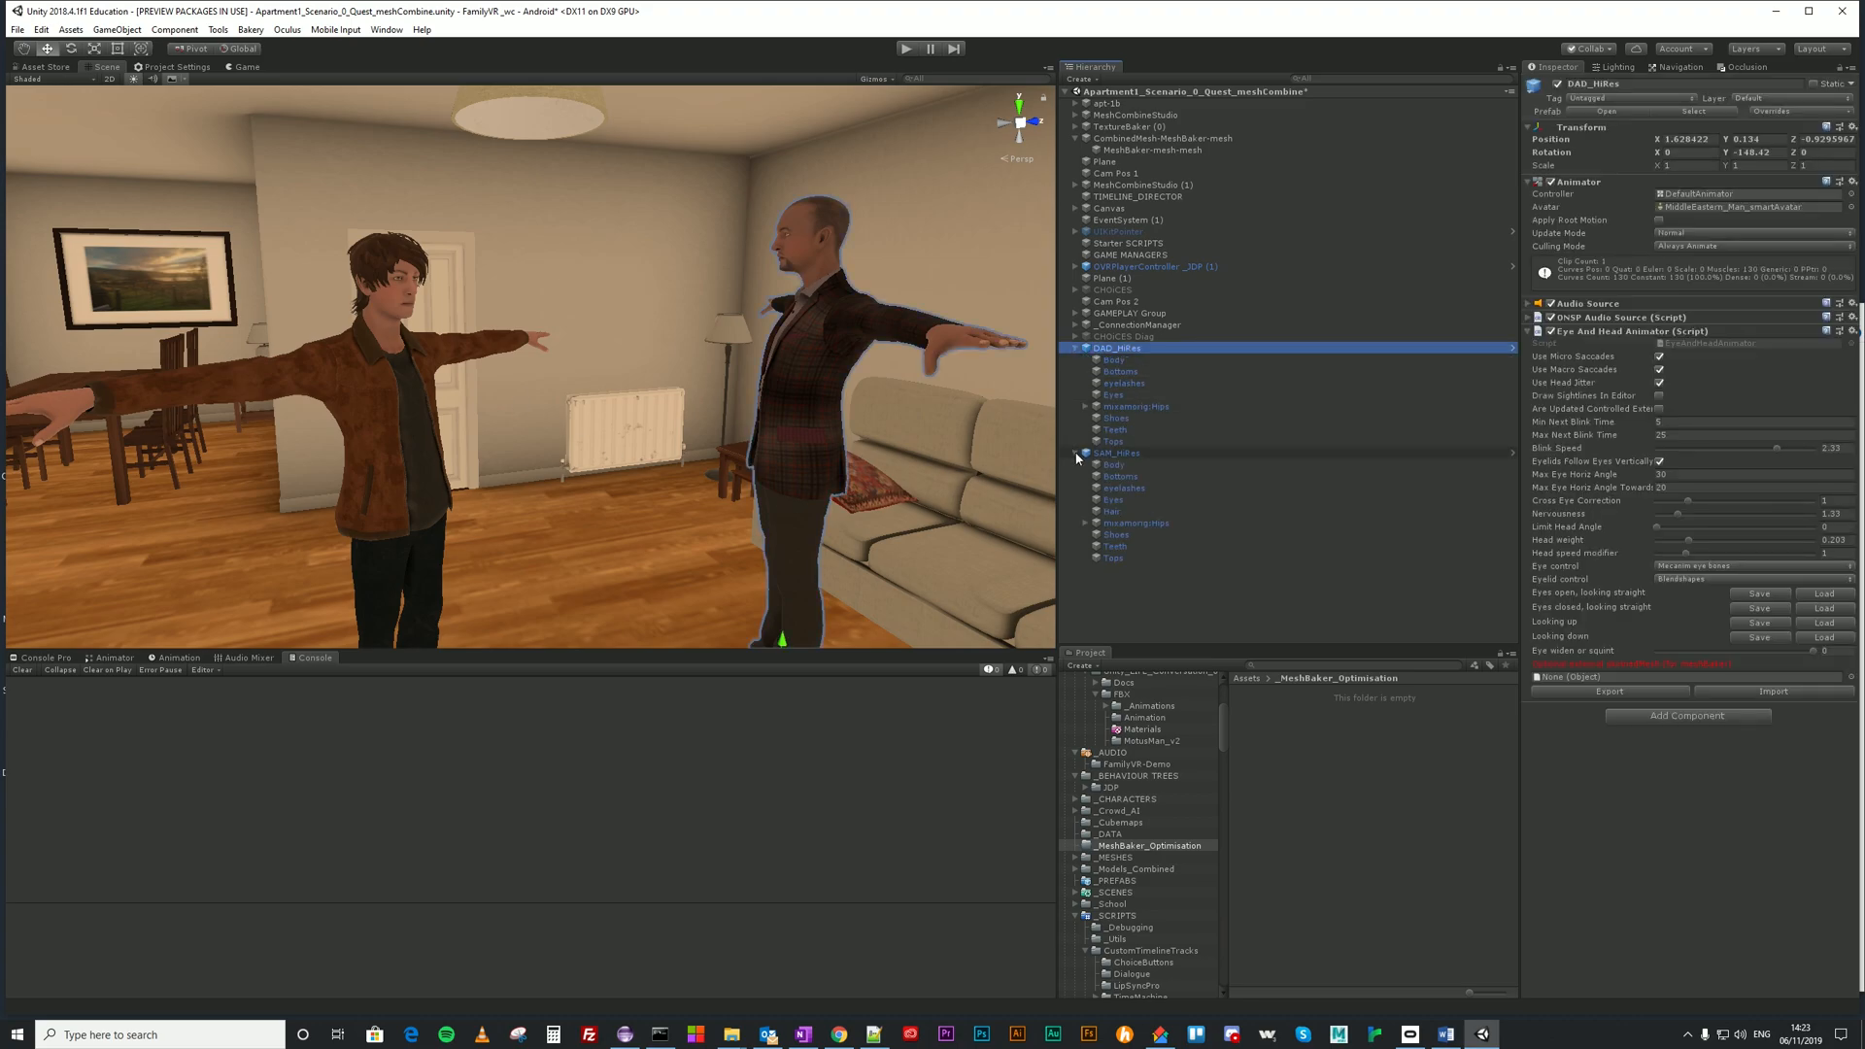
left_click(1123, 370)
left_click(1113, 394)
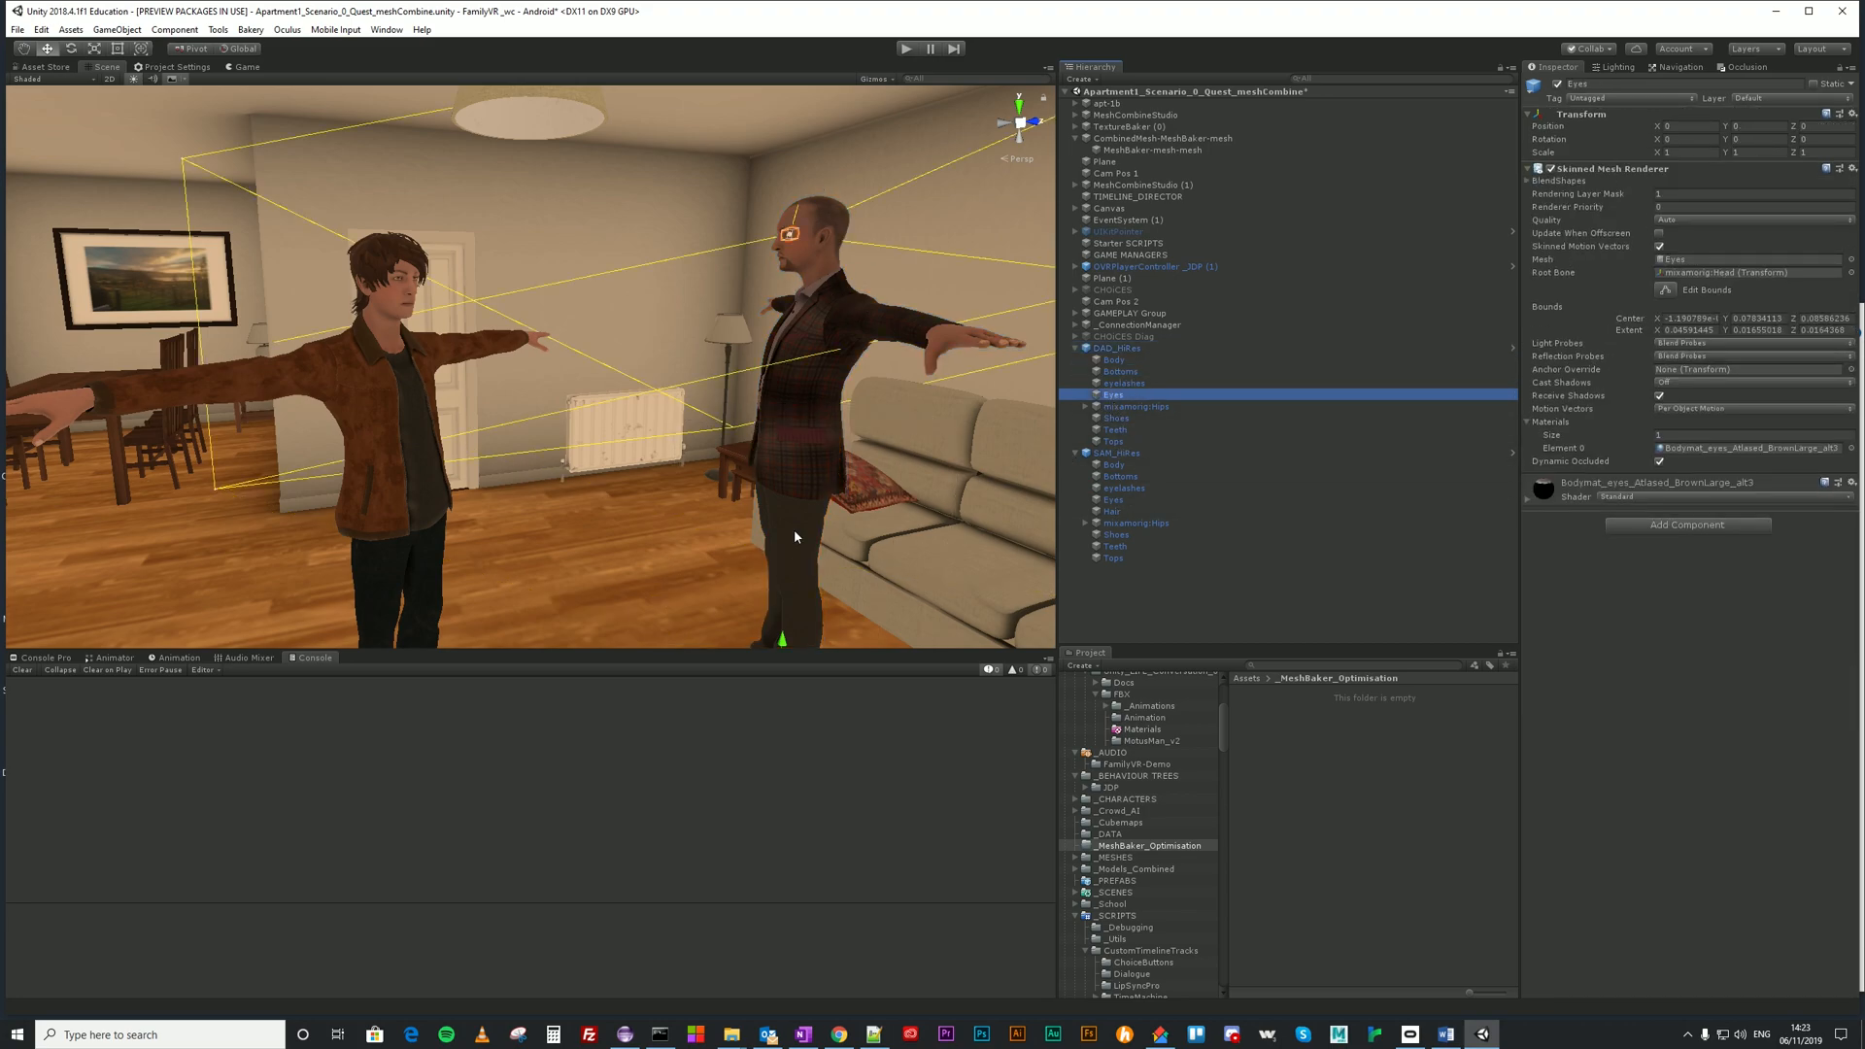
left_click(1117, 418)
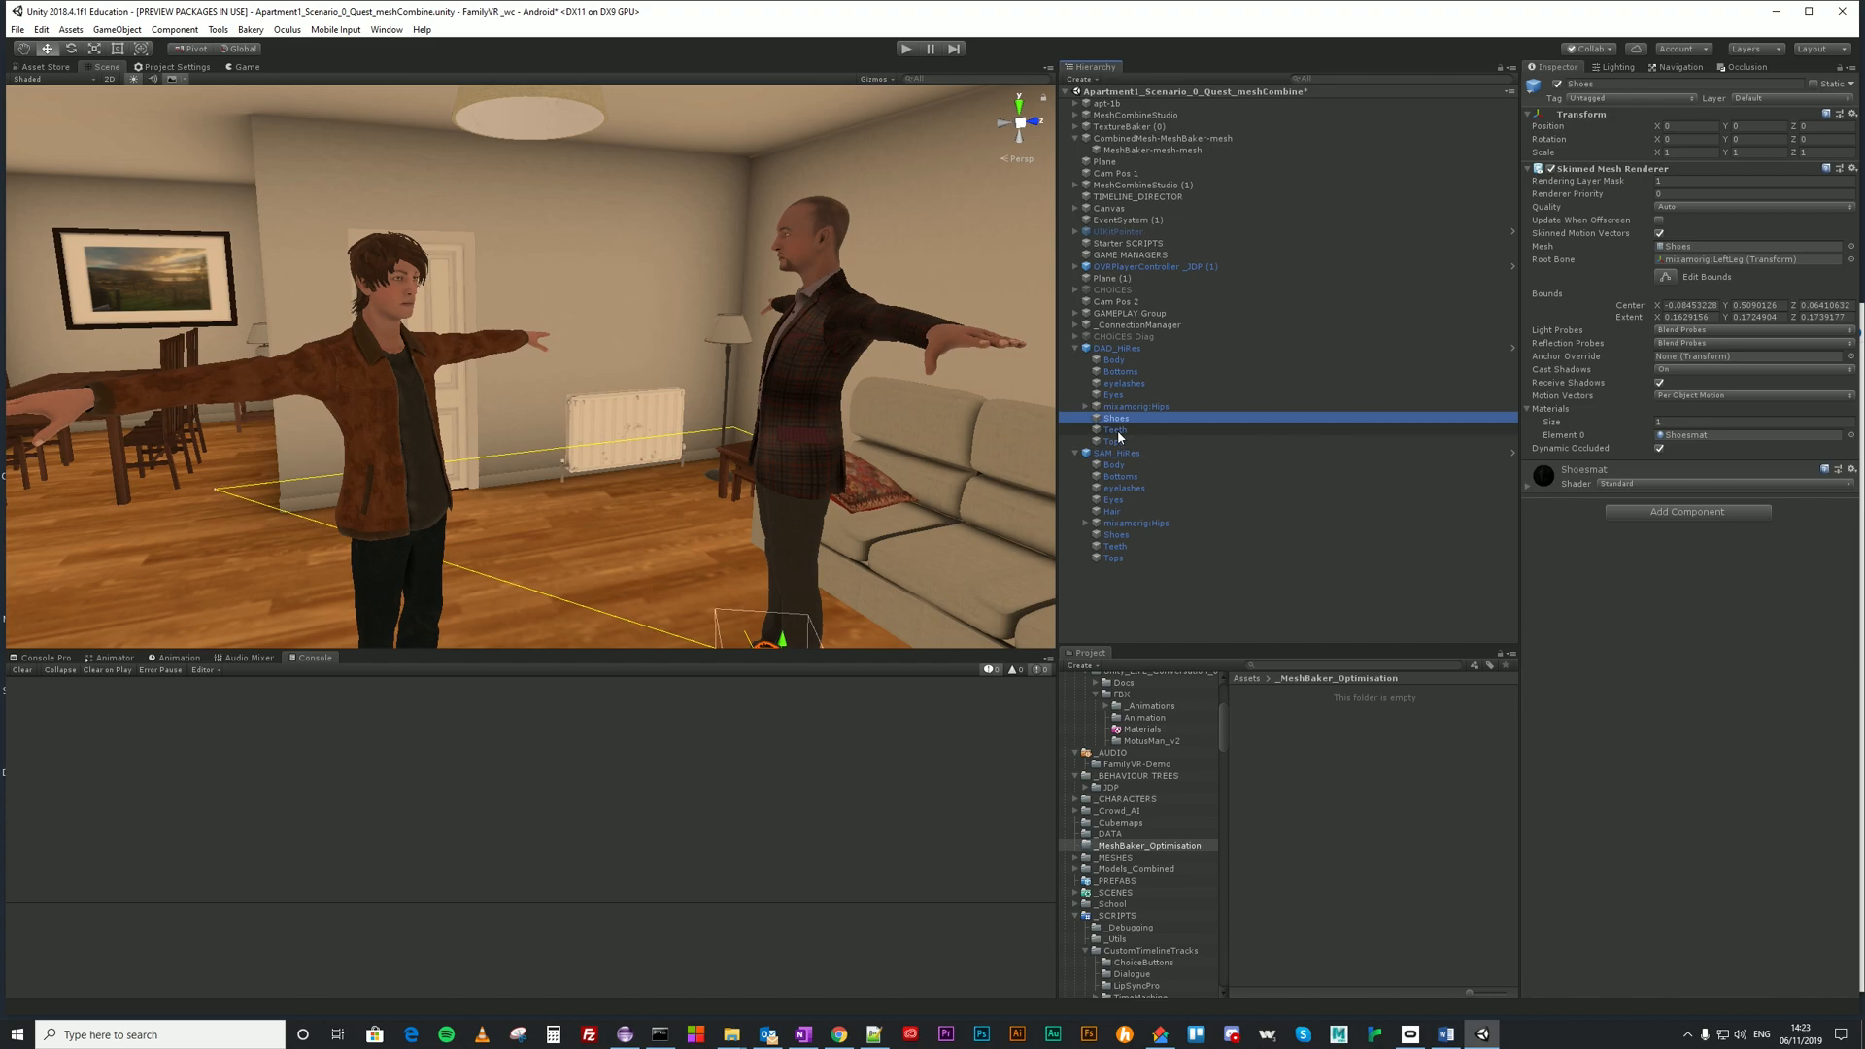
left_click(1114, 362)
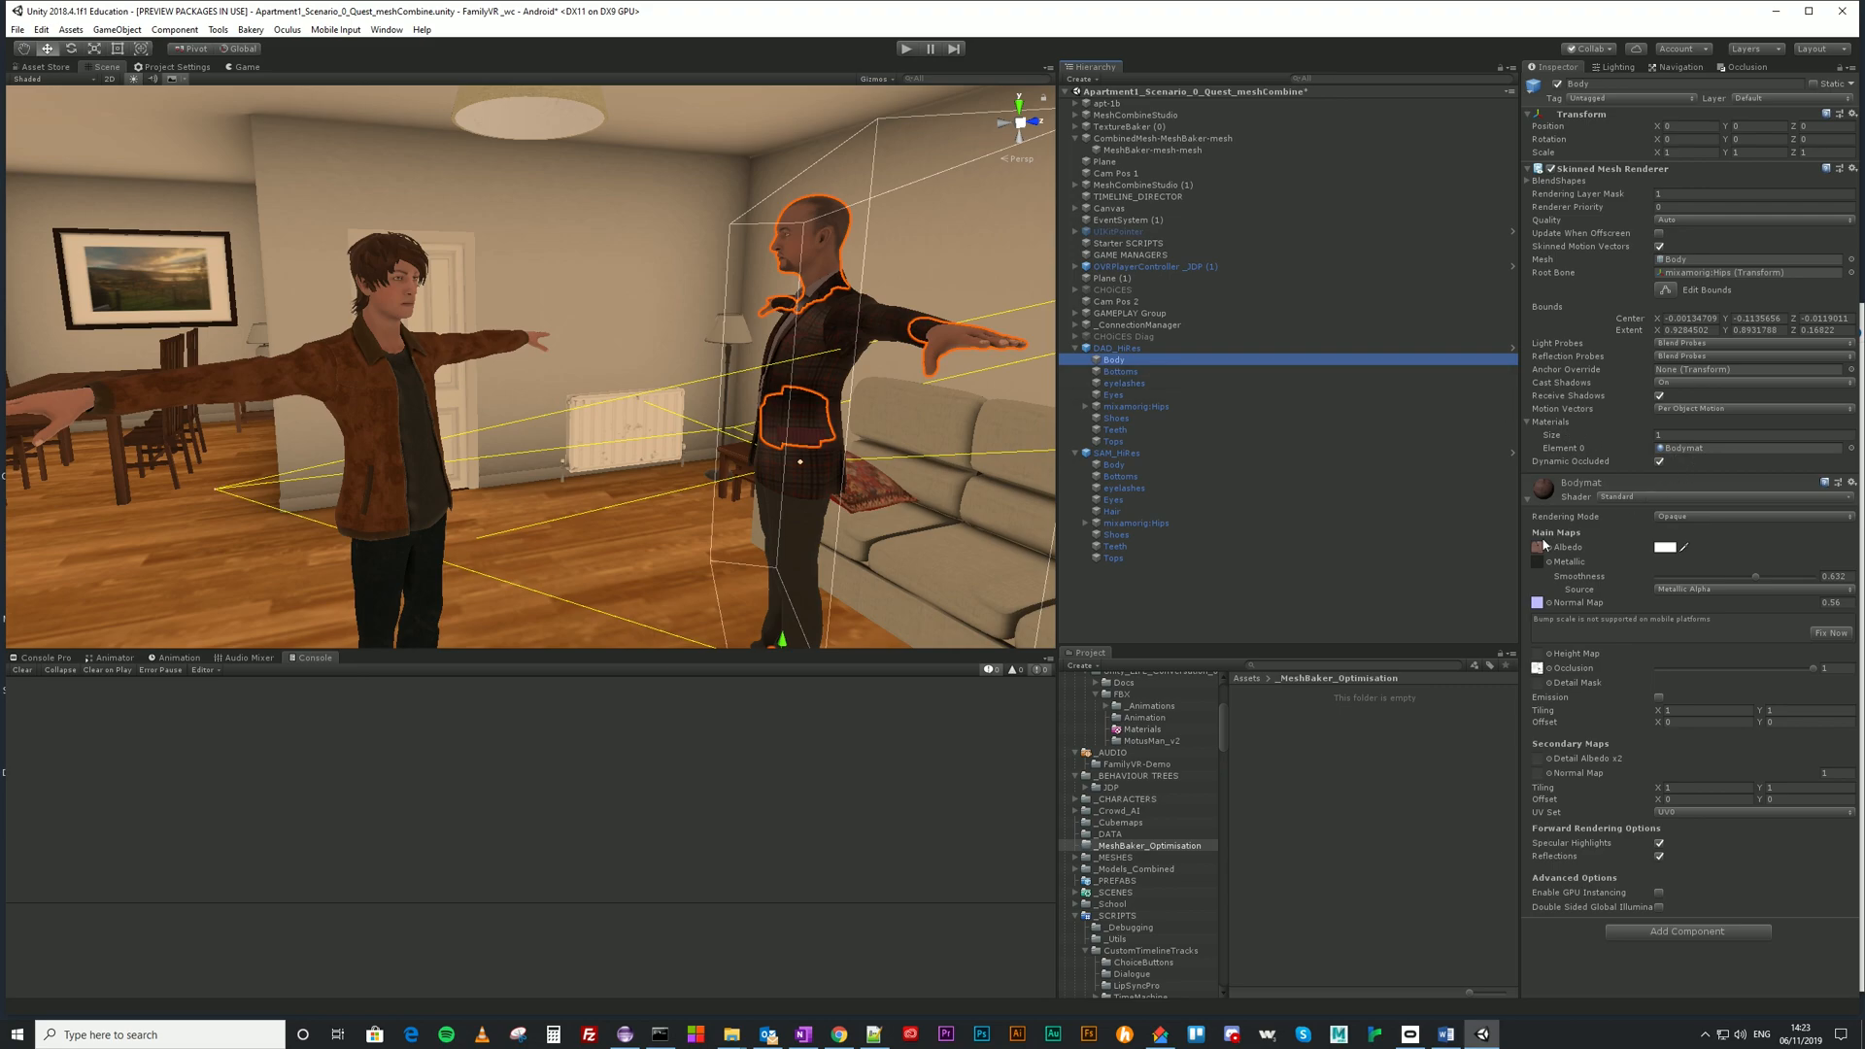
left_click(1122, 372)
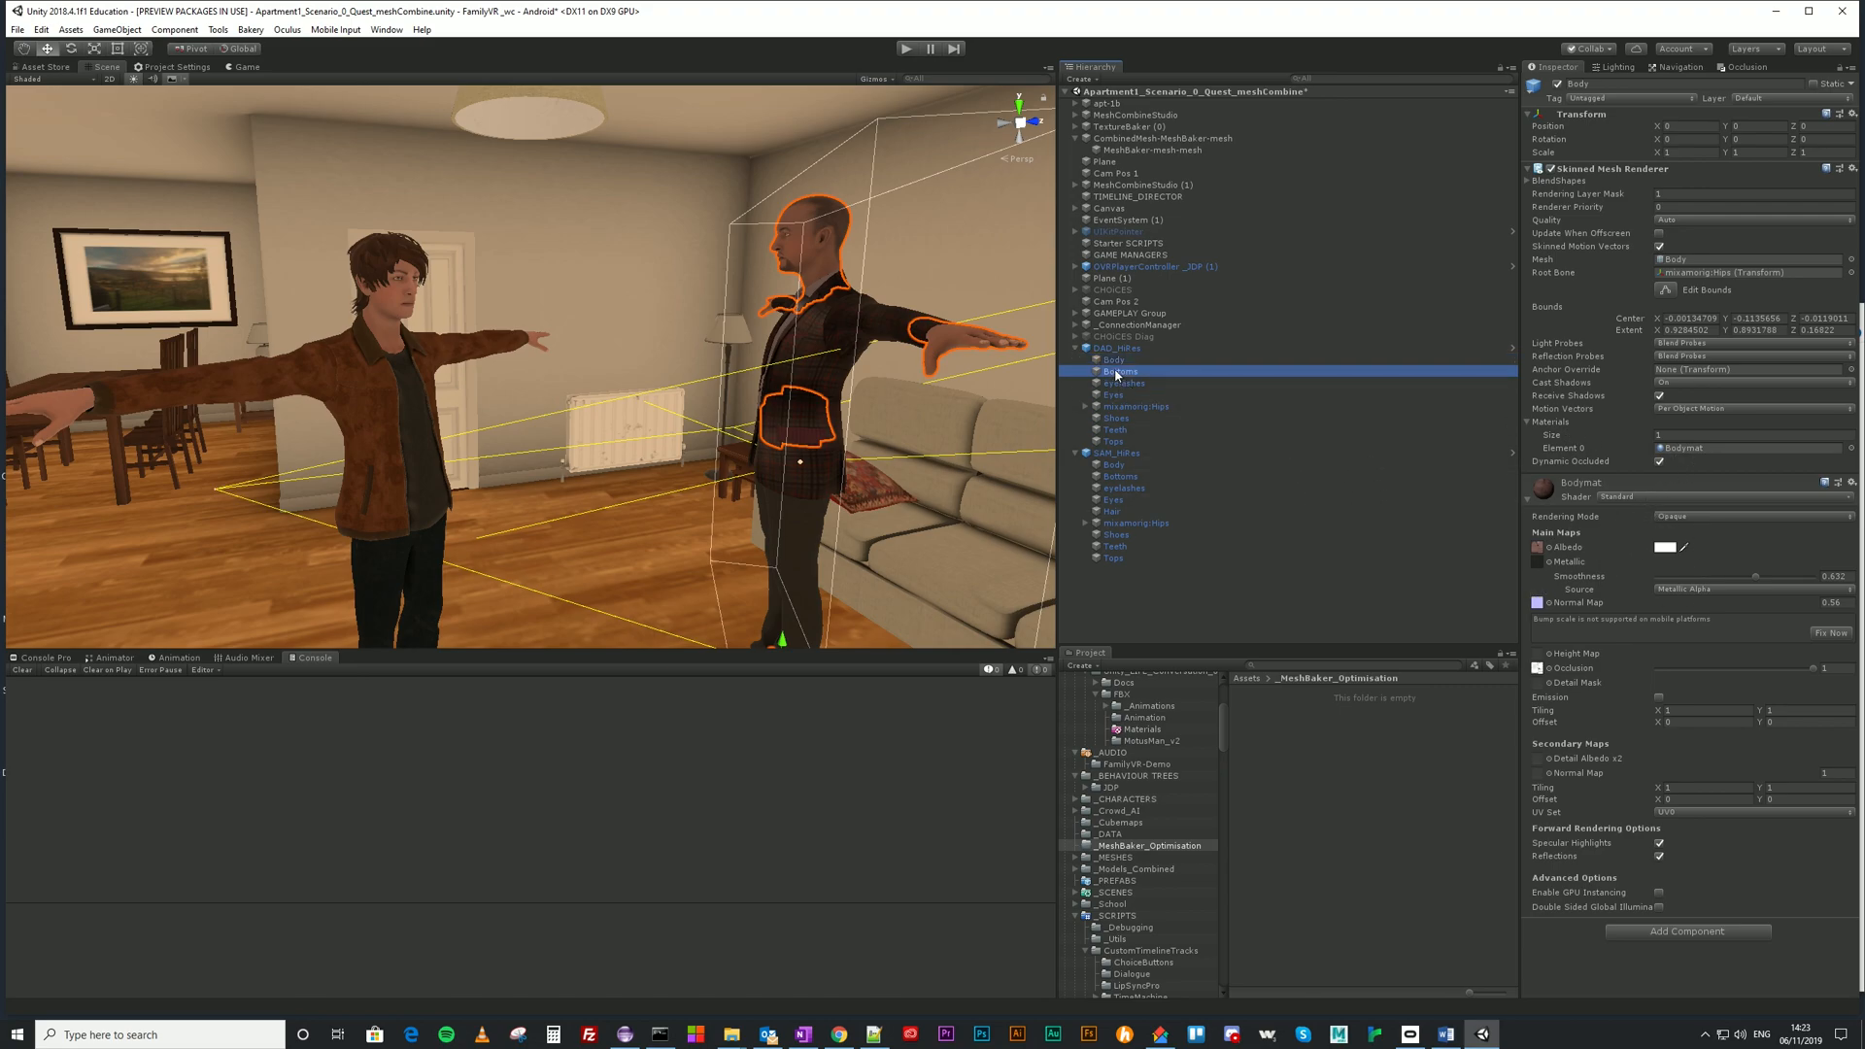
left_click(1123, 385)
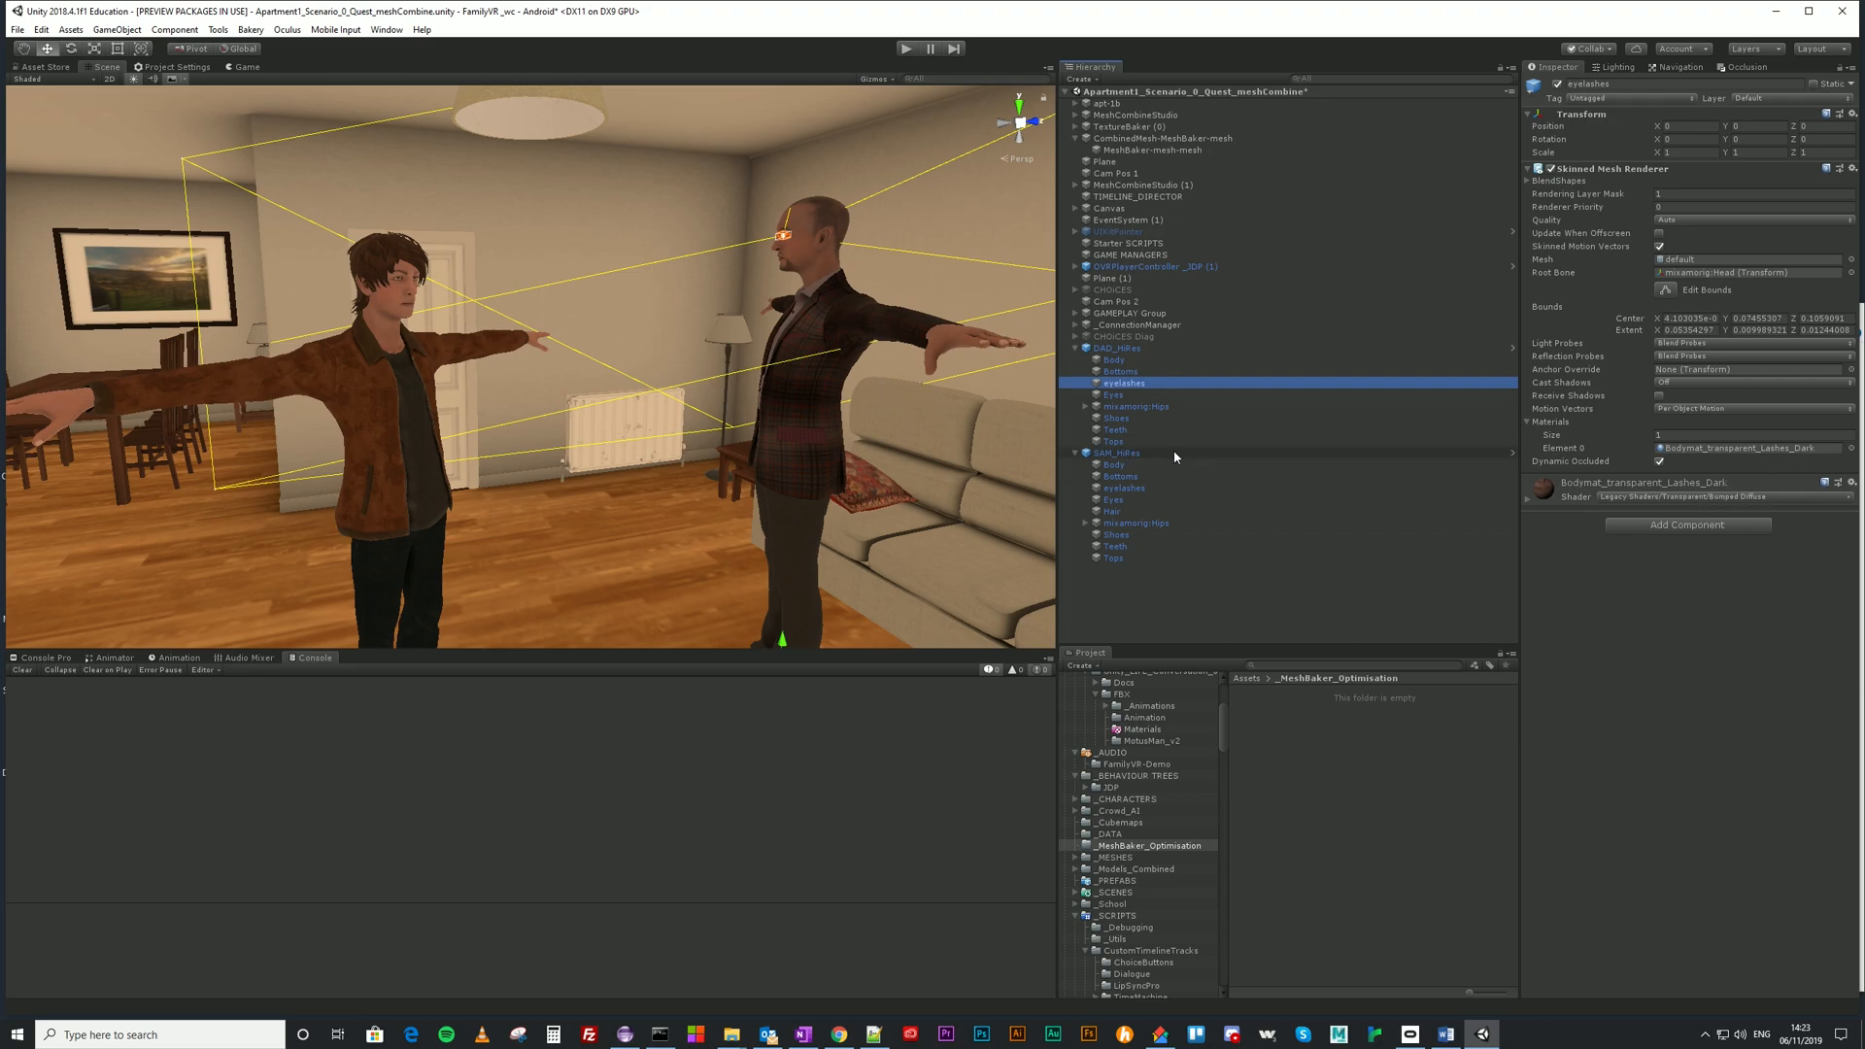
left_click(1113, 512)
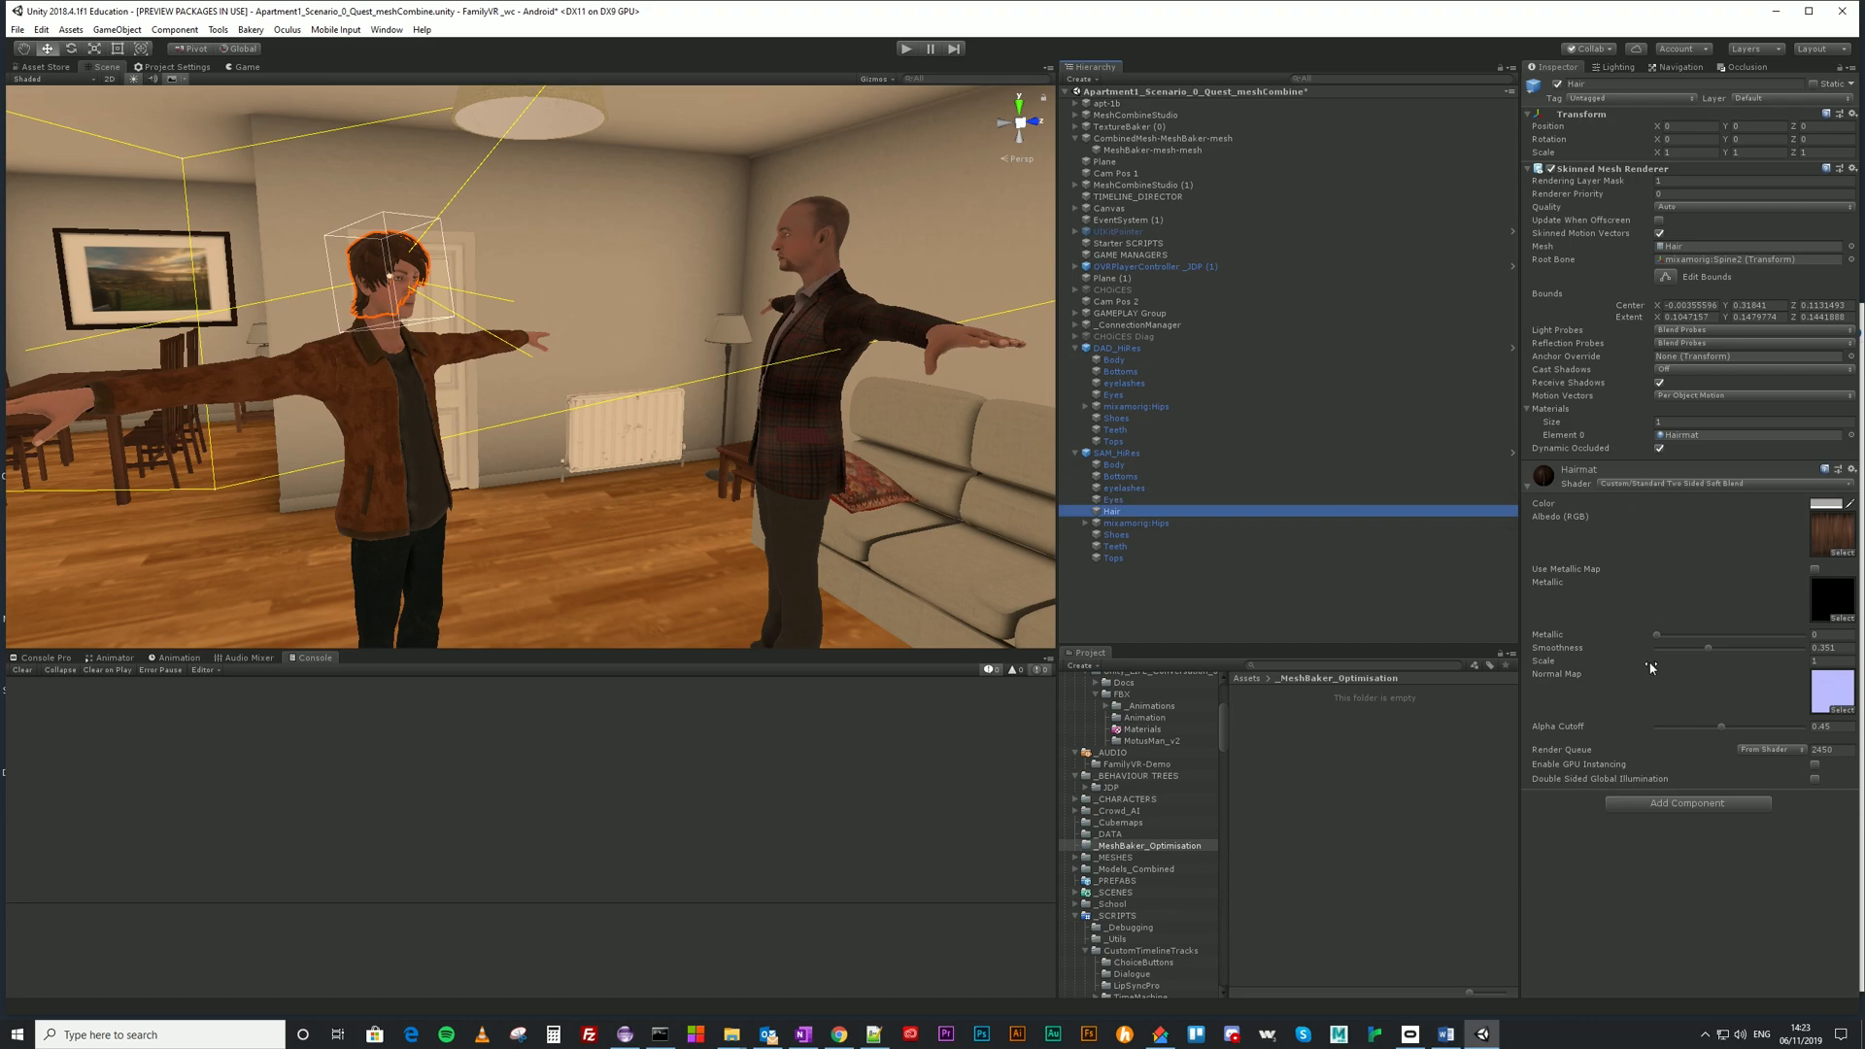
left_click(1076, 454)
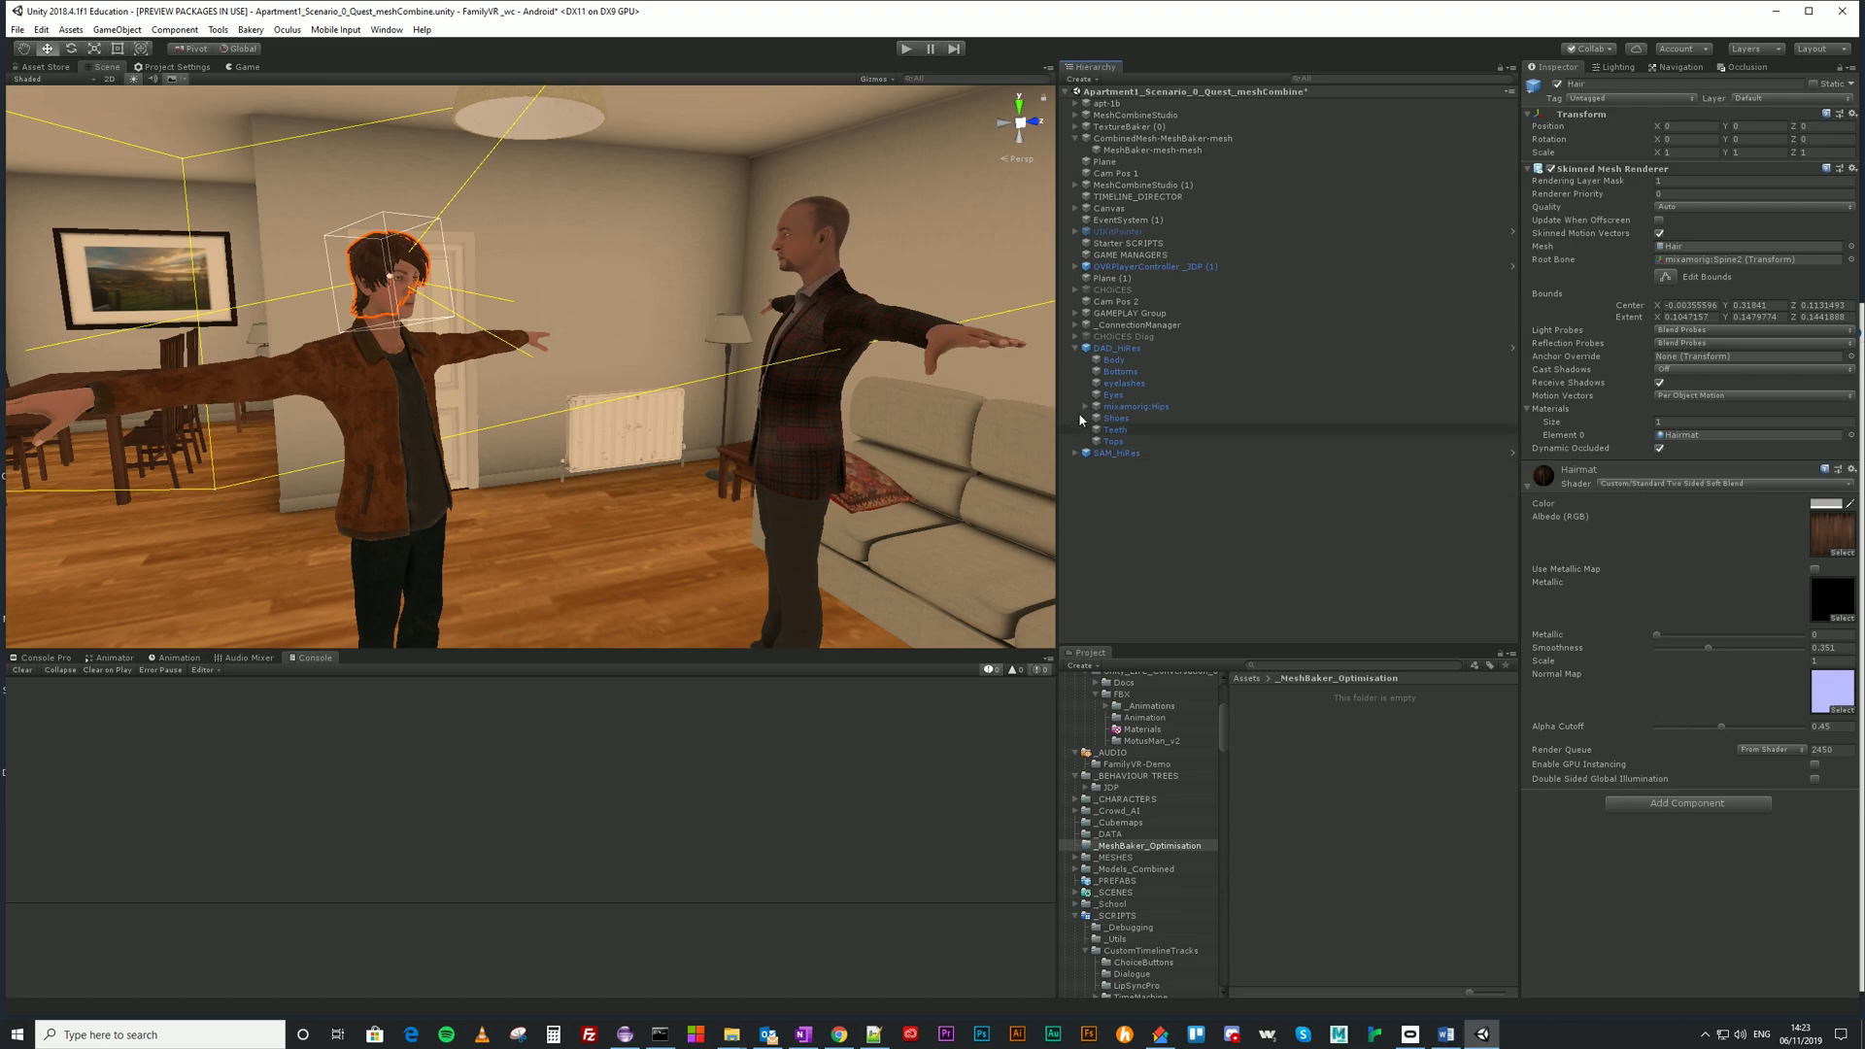
left_click(1076, 348)
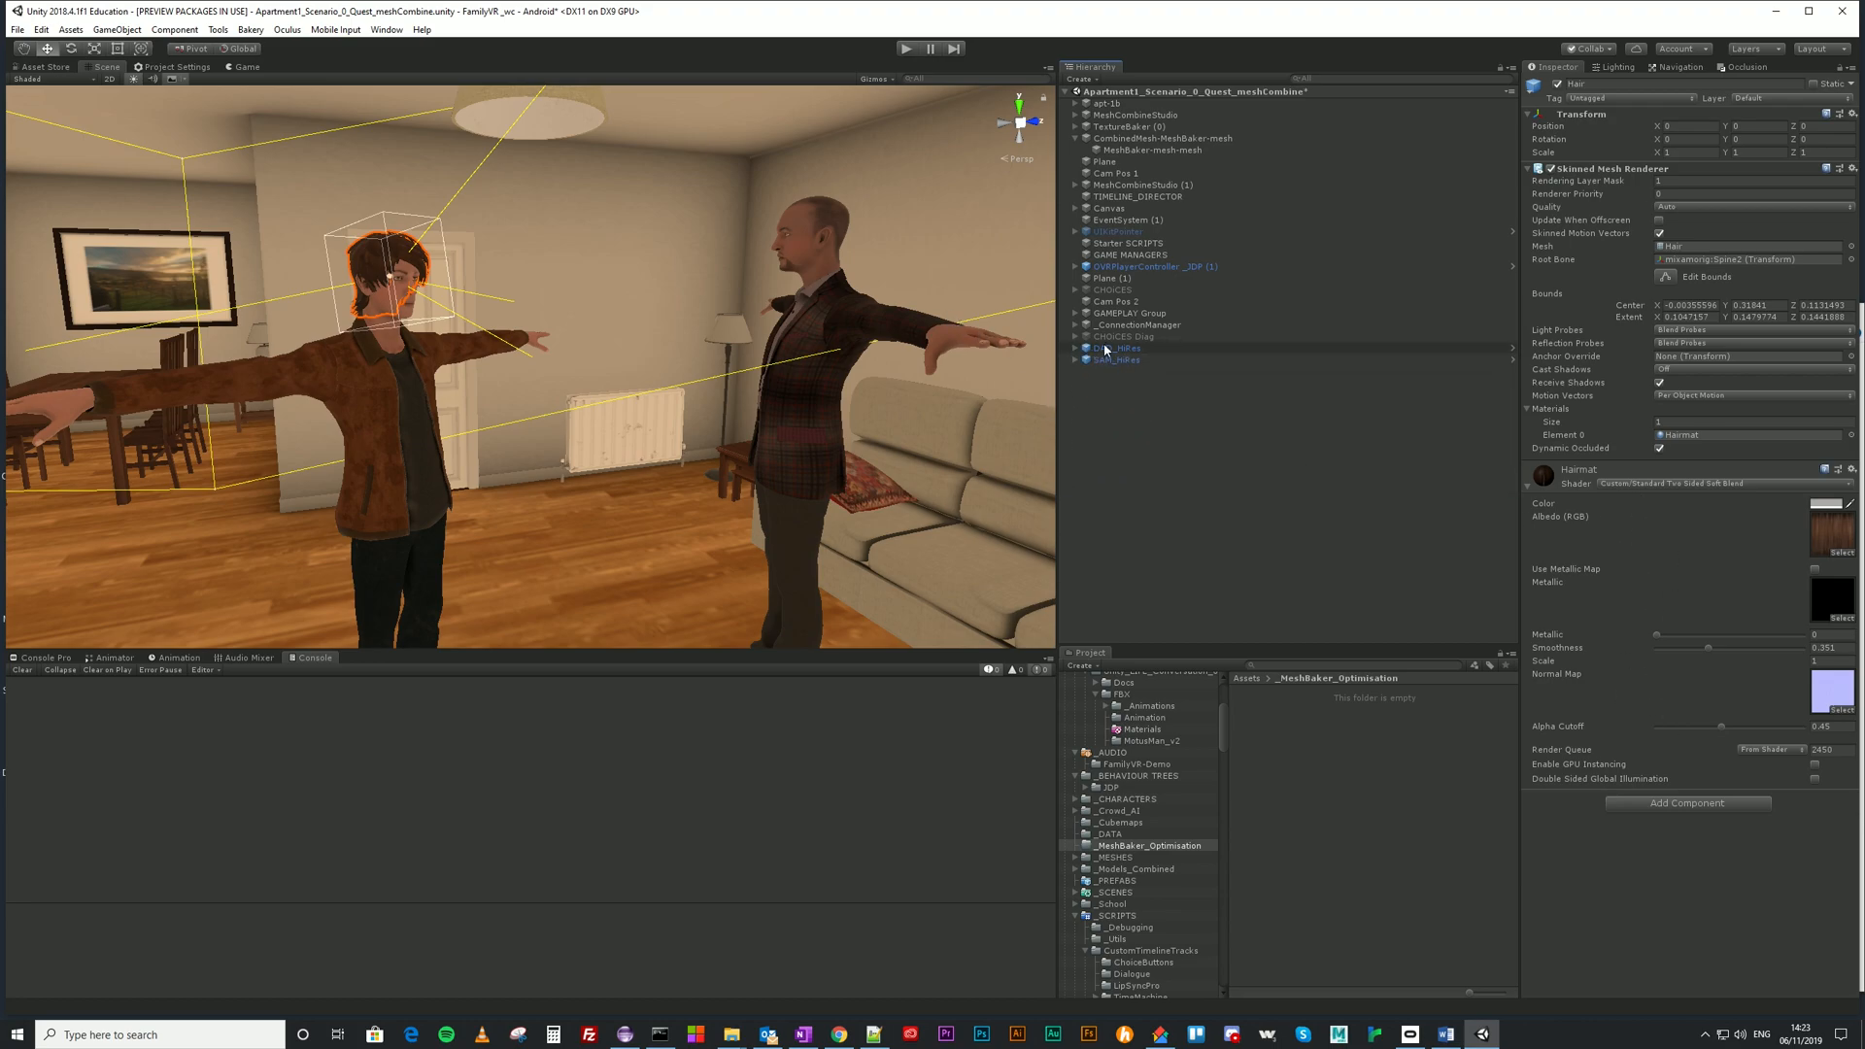
Create a Mesh Baker object of the TextureBaker and MeshBaker type in the scene.
left_click(1119, 412)
right_click(1125, 408)
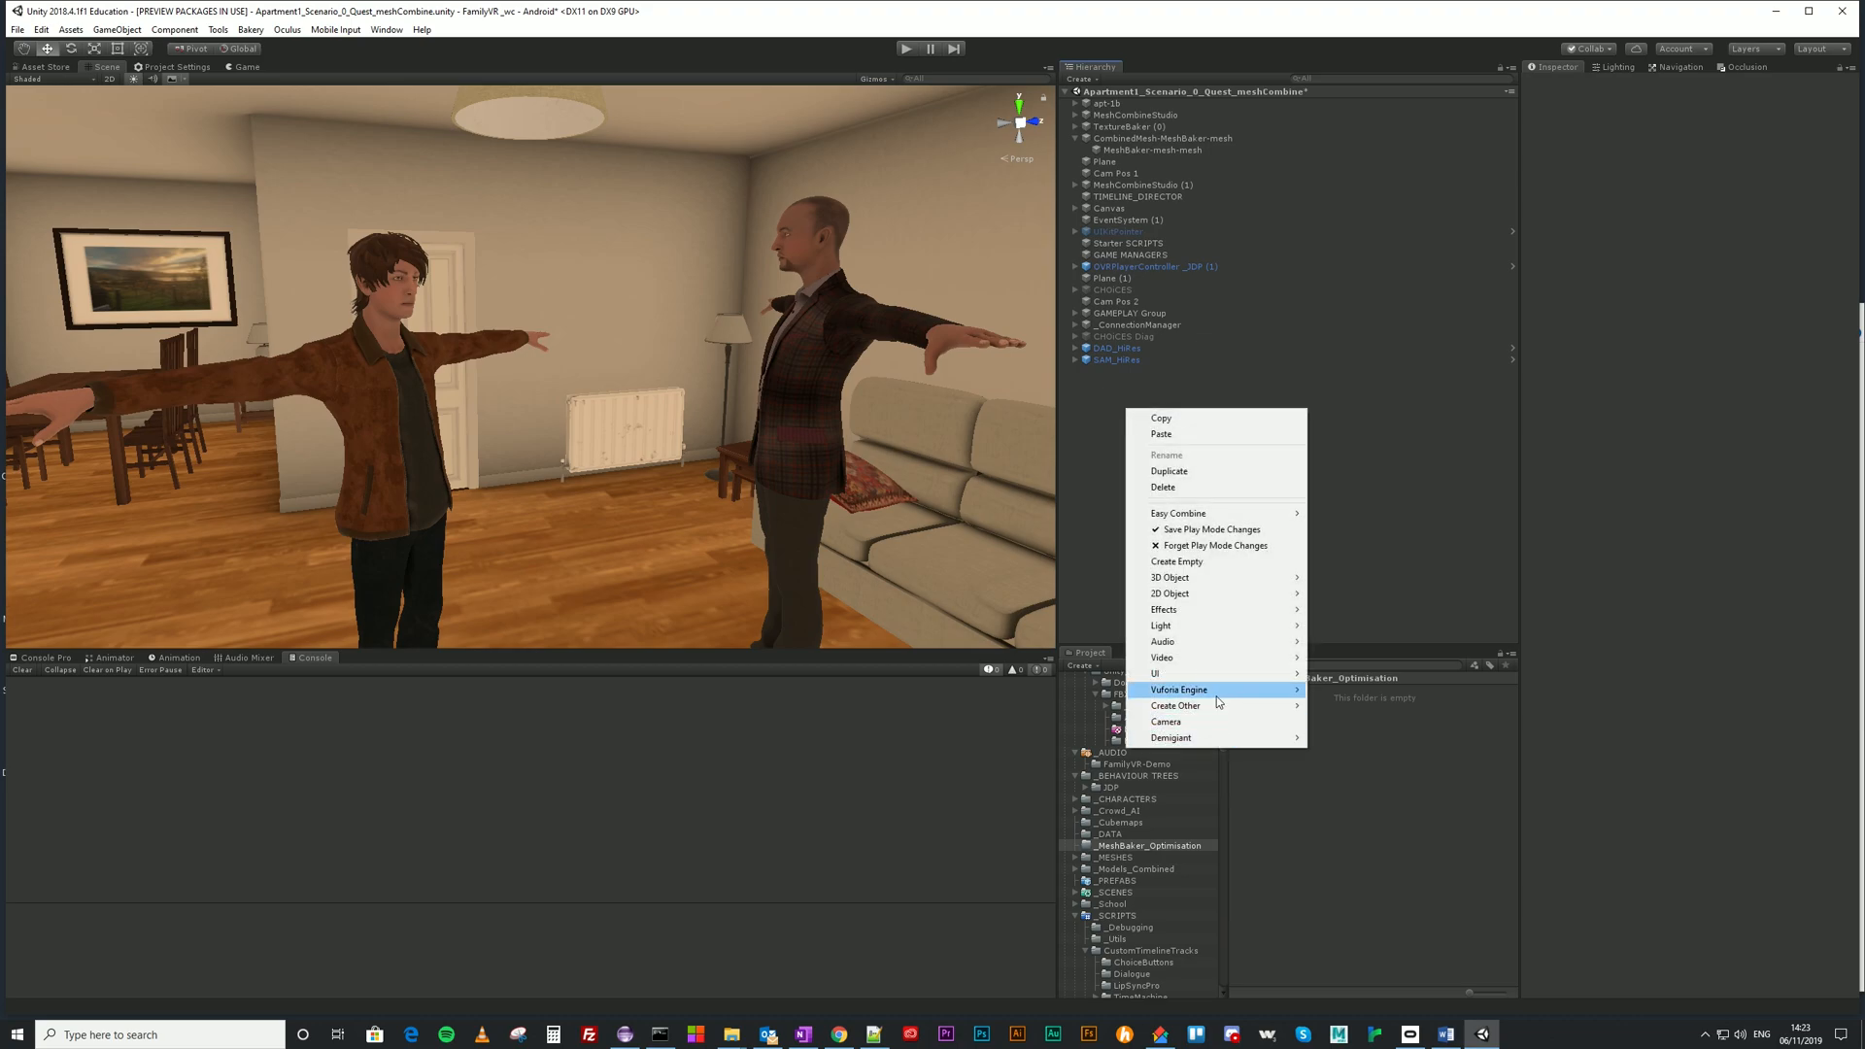
mouse_move(1218, 706)
mouse_move(1380, 754)
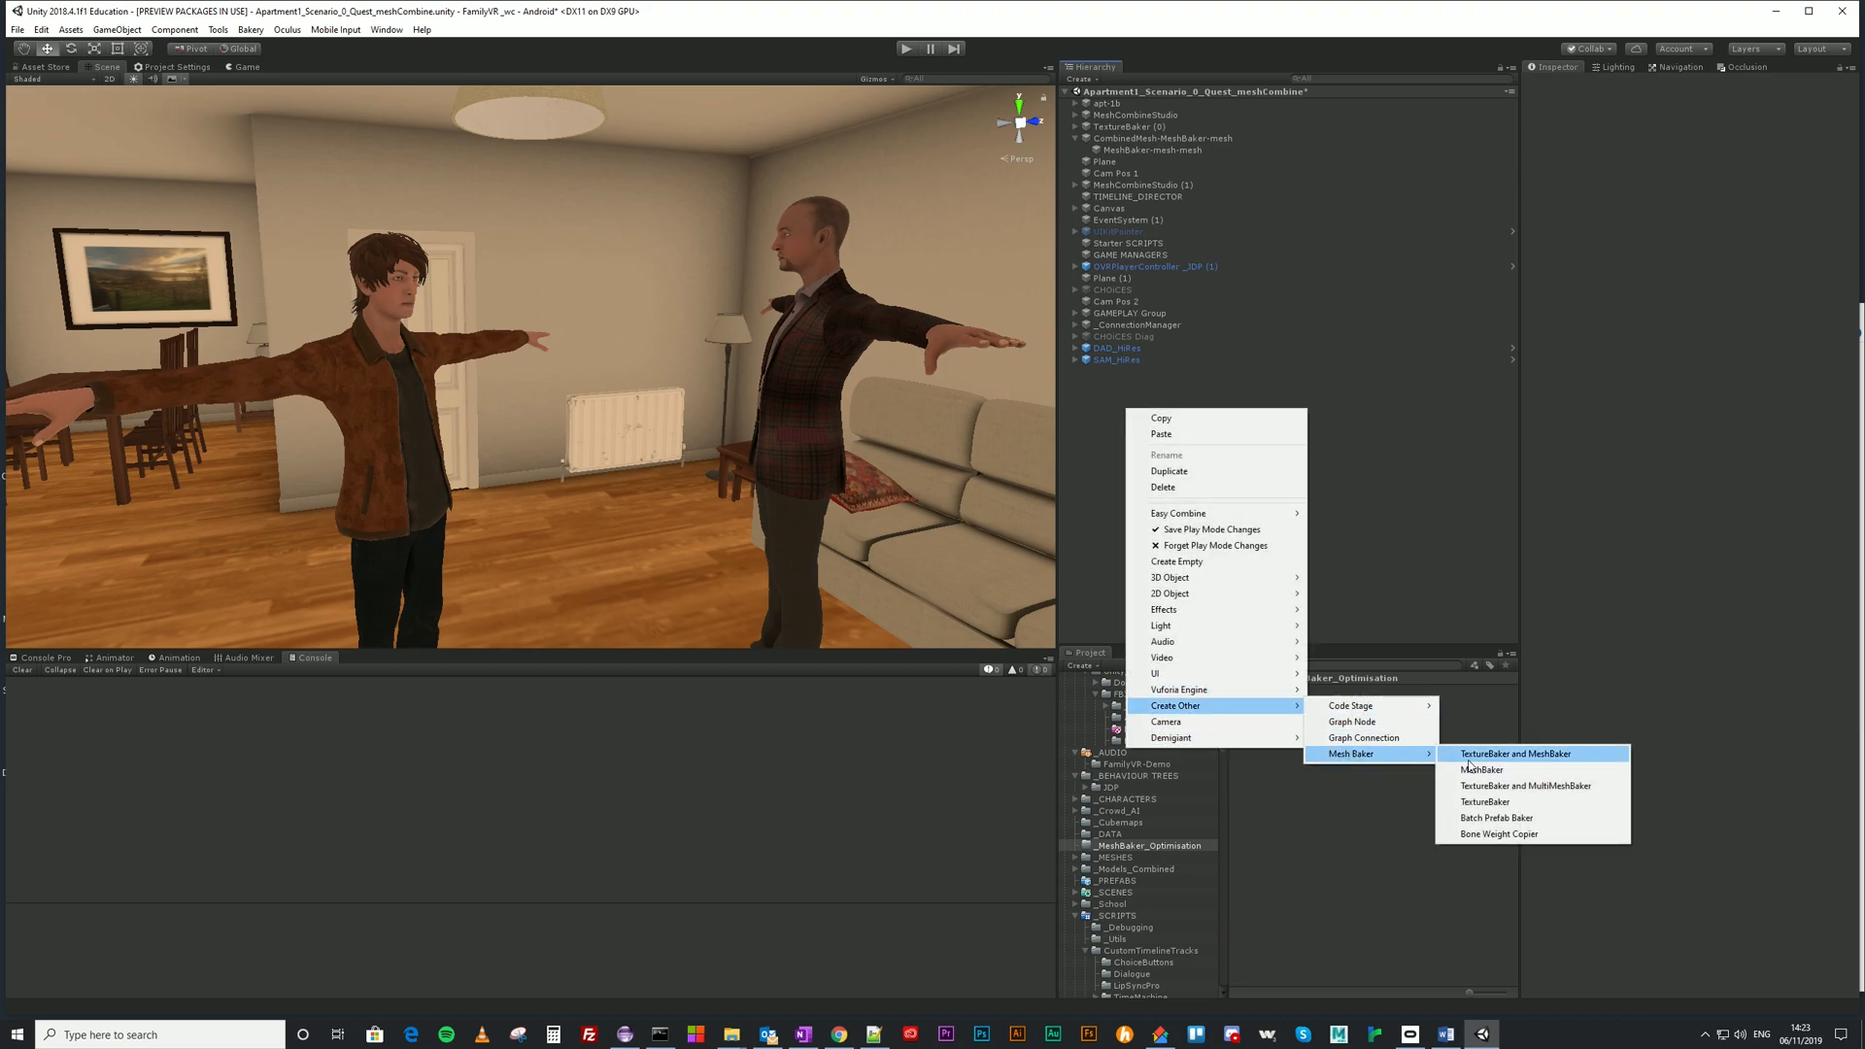
left_click(1488, 755)
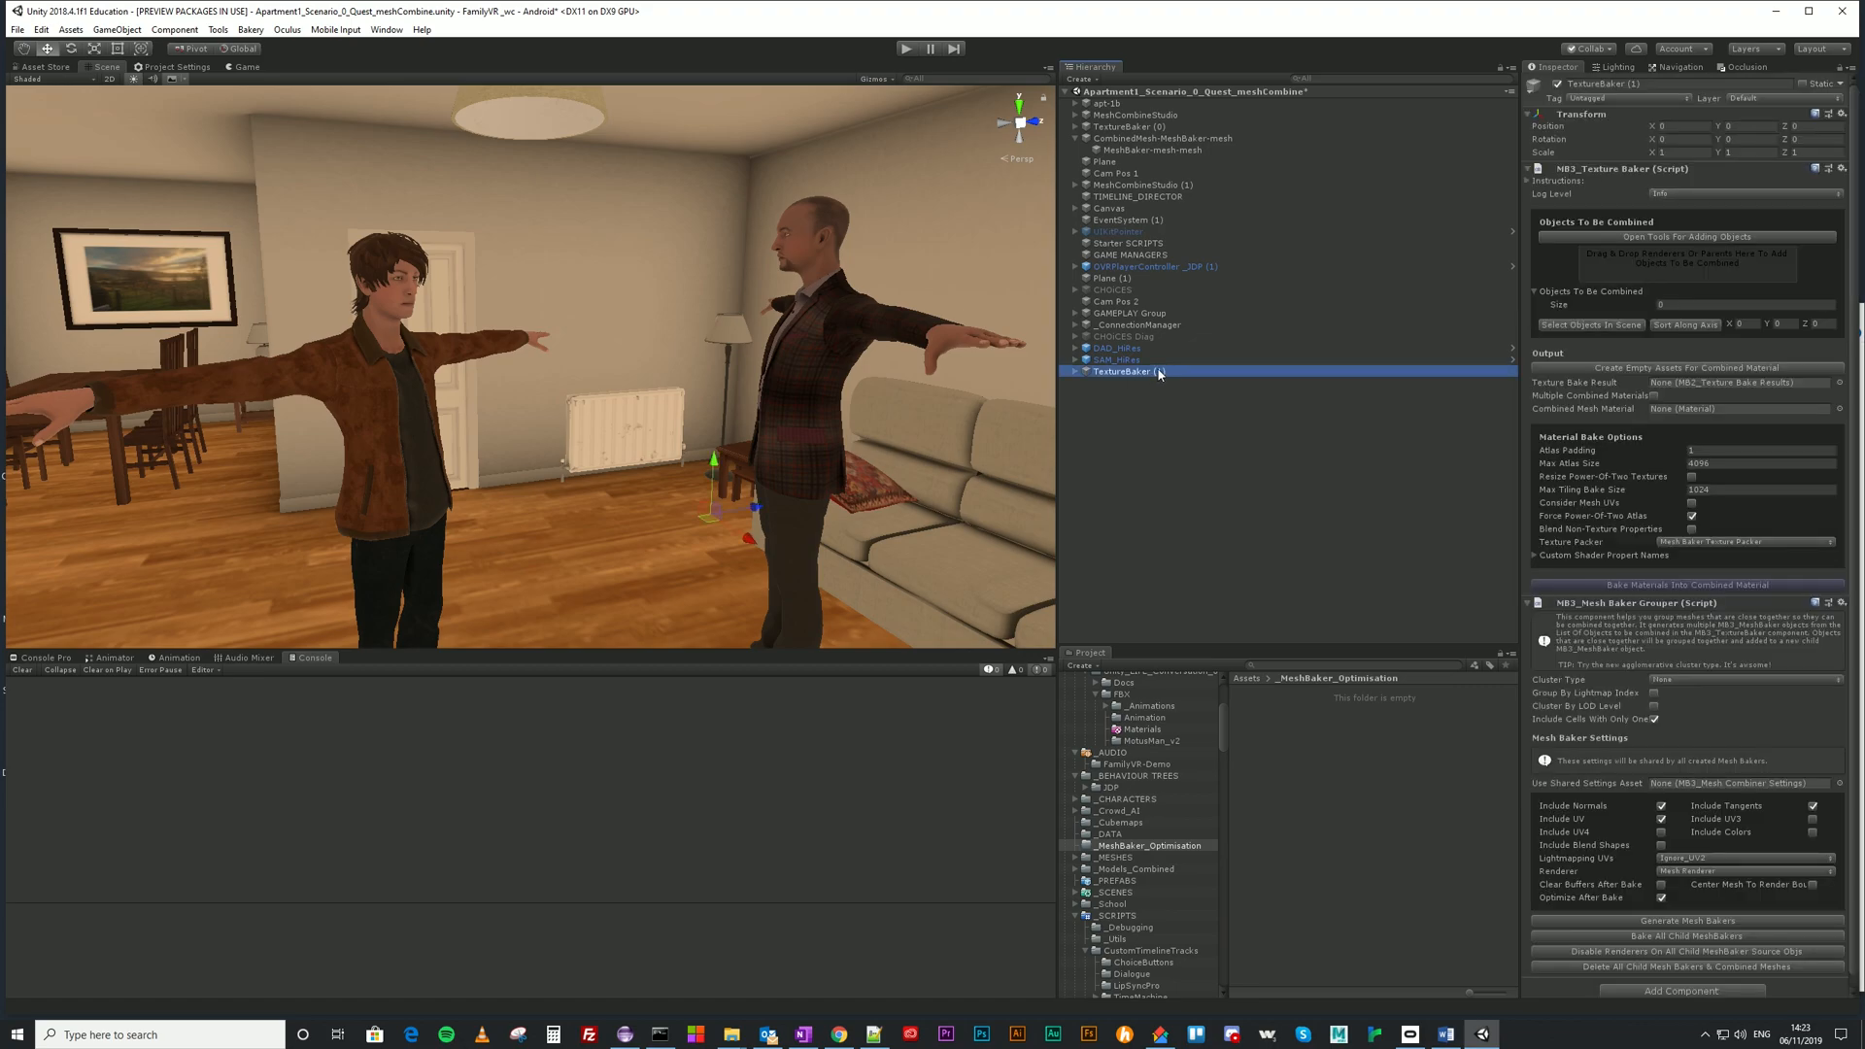
Rename the new texture baker object as TextureBaker (Characters).
left_click(1158, 371)
double_click(1159, 372)
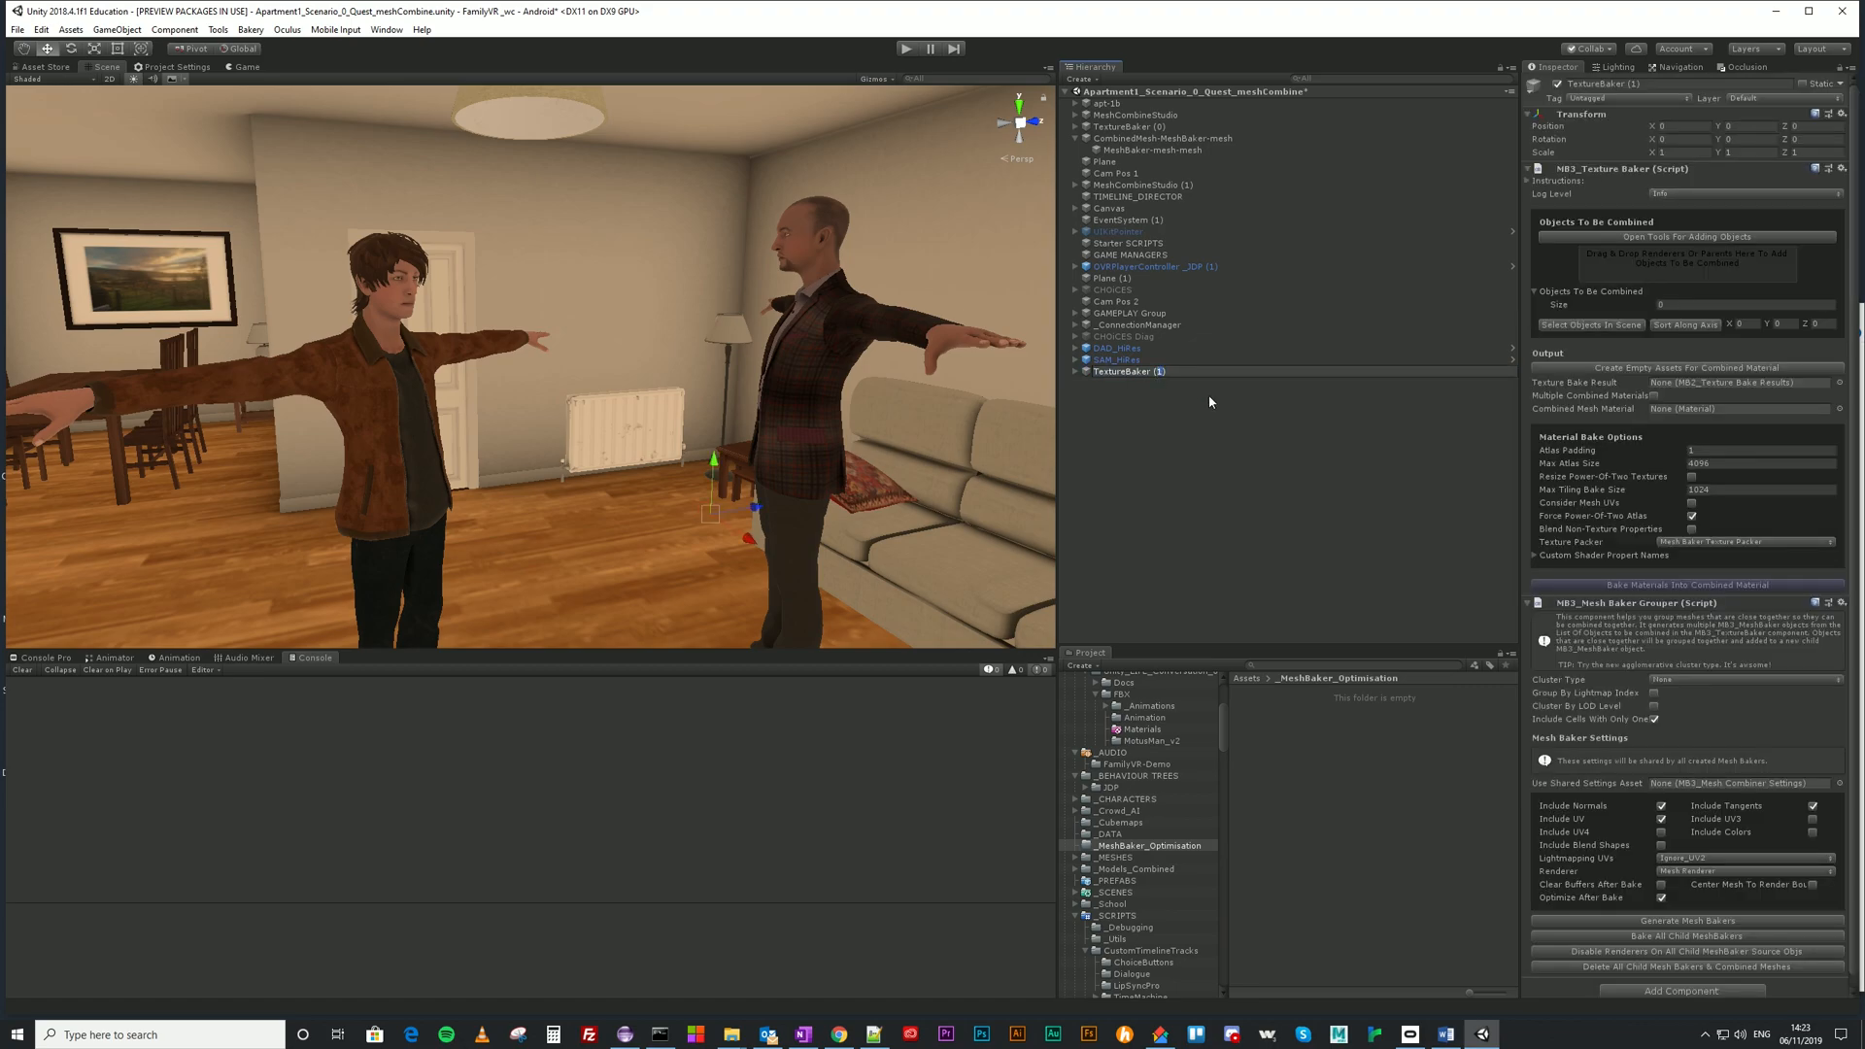
type("Characters")
key("Return")
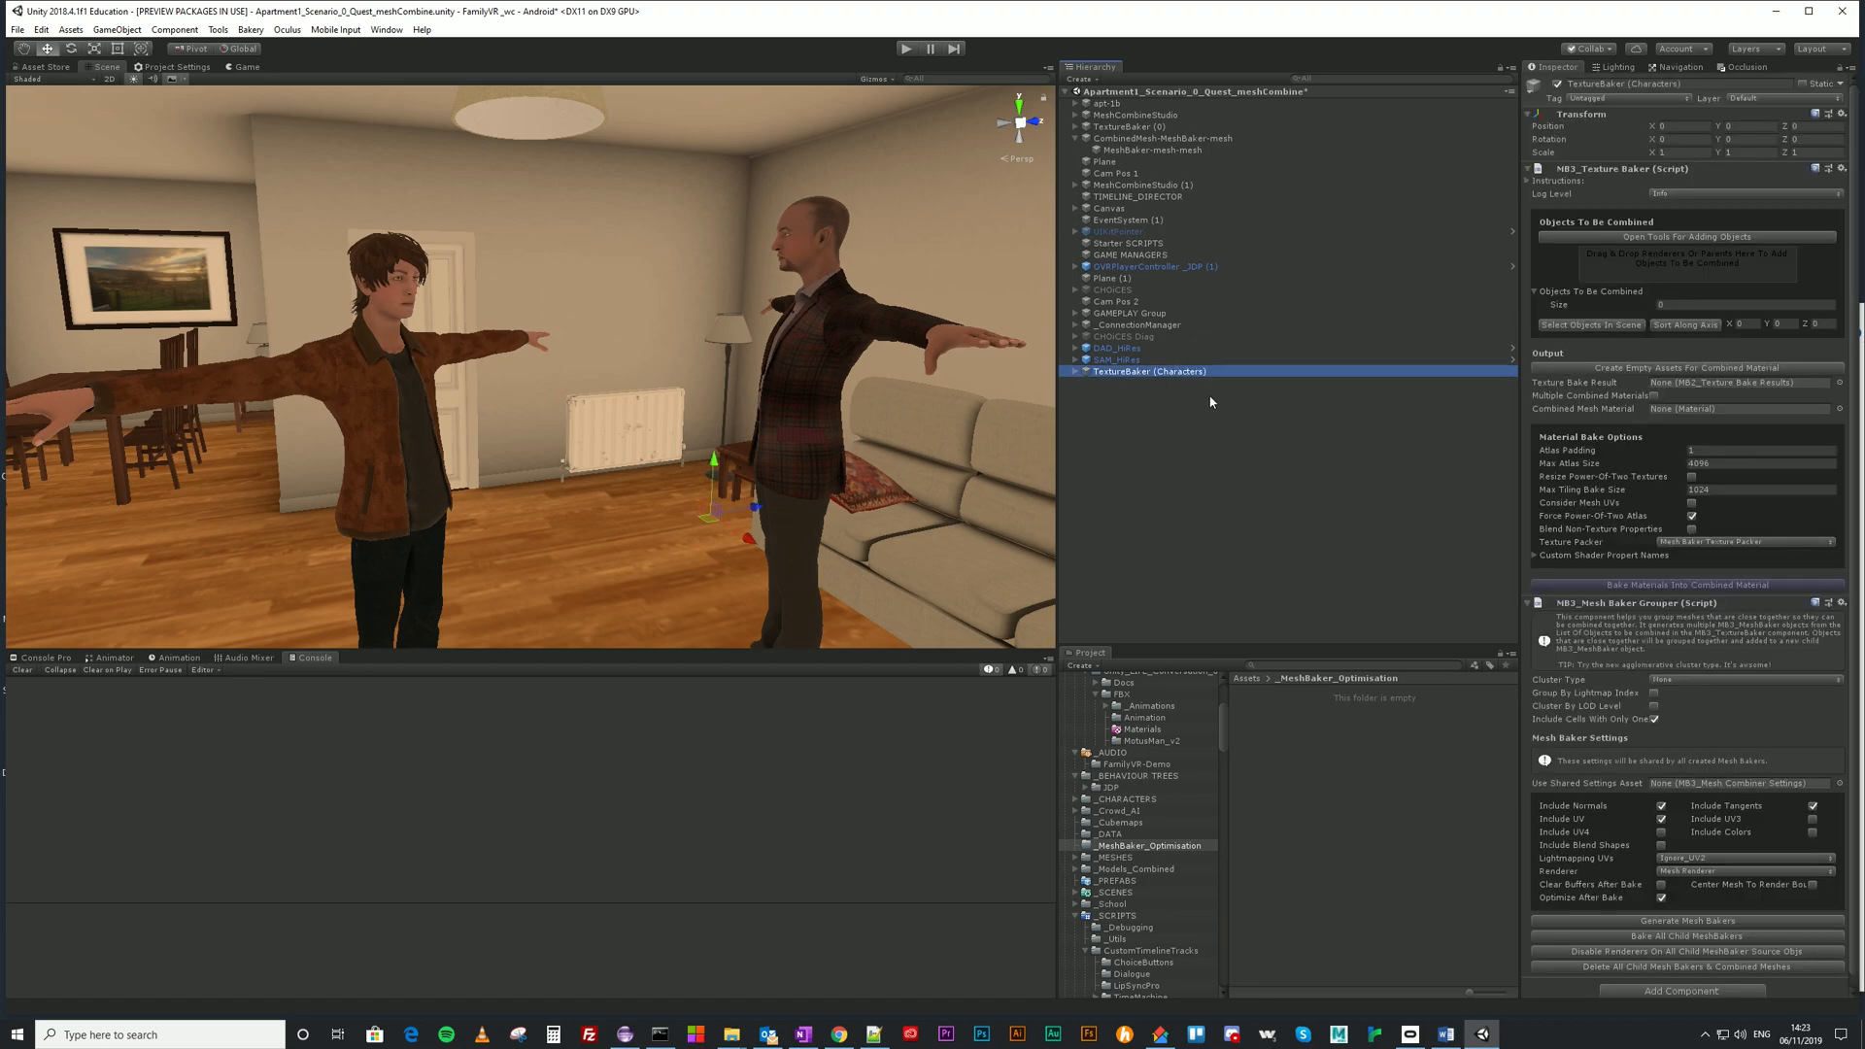
Add the DAD_HiRes and SAM_HiRes meshes to TextureBaker (Characters) as objects to be combined and enable Multiple Combined Materials.
left_click(1688, 237)
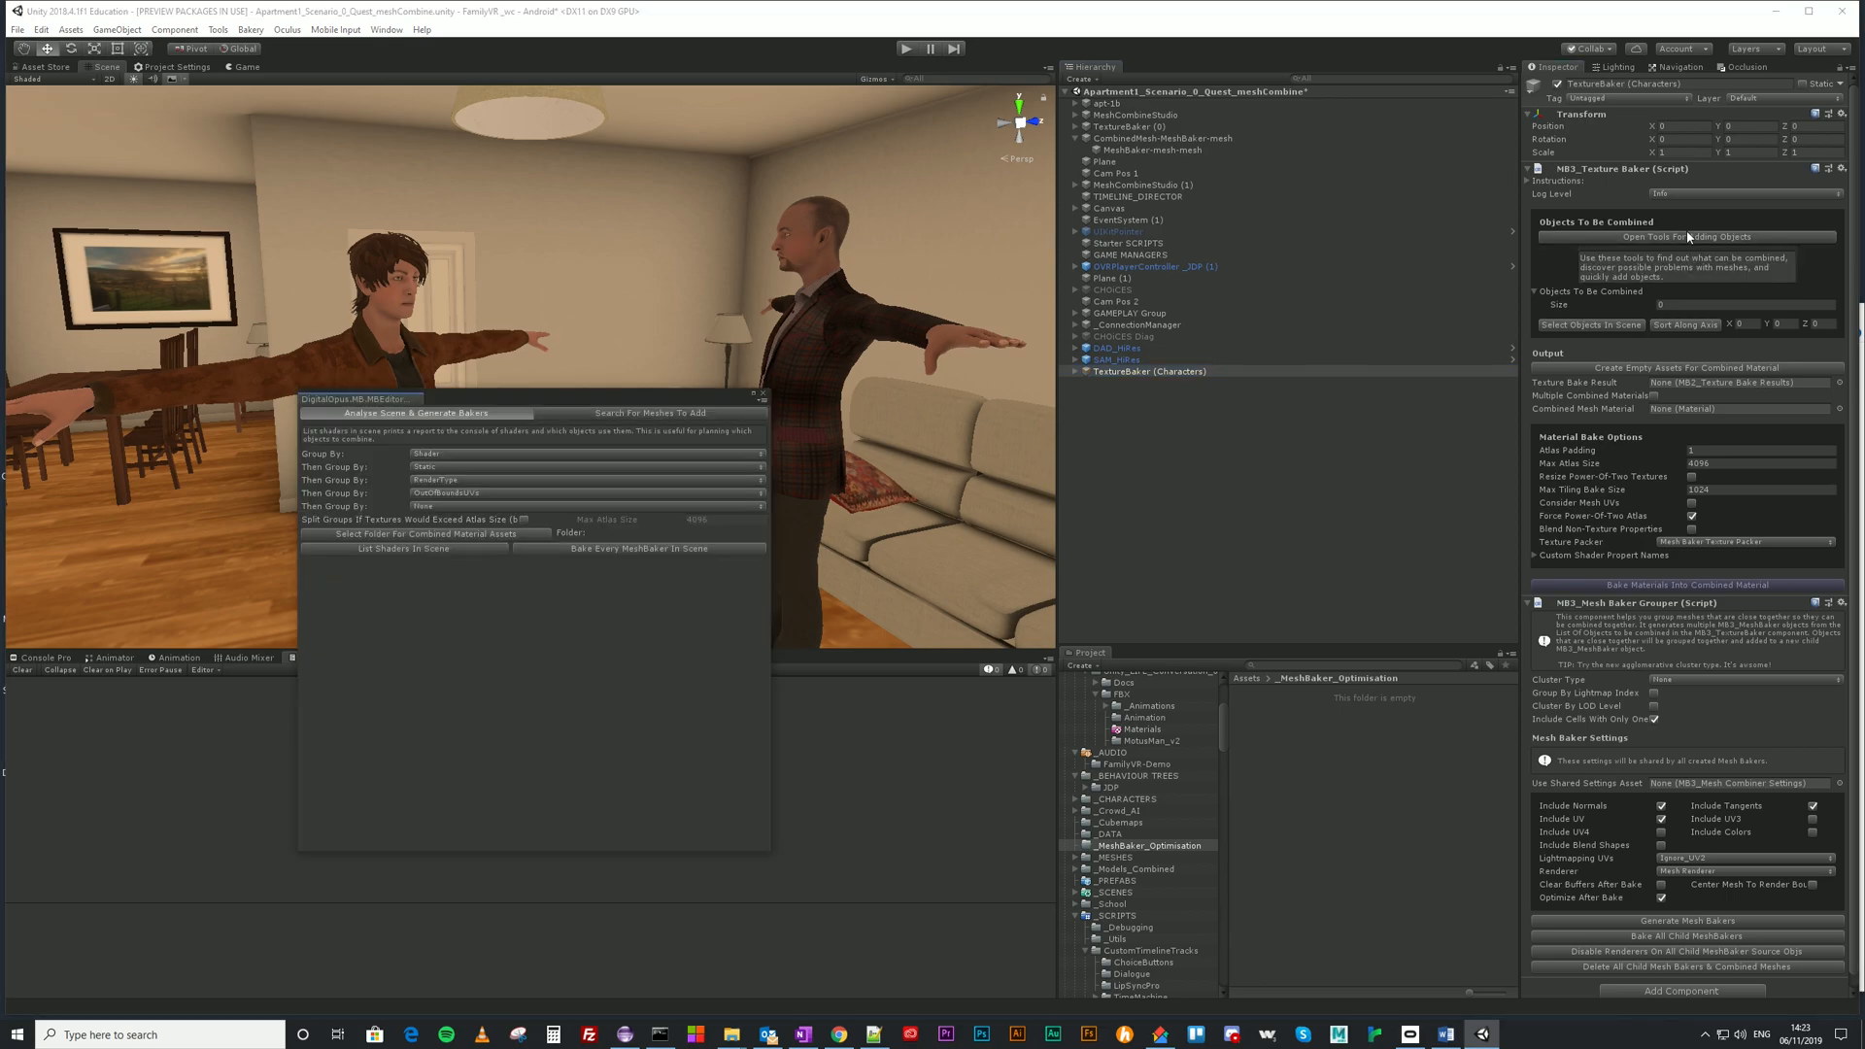
left_click(625, 415)
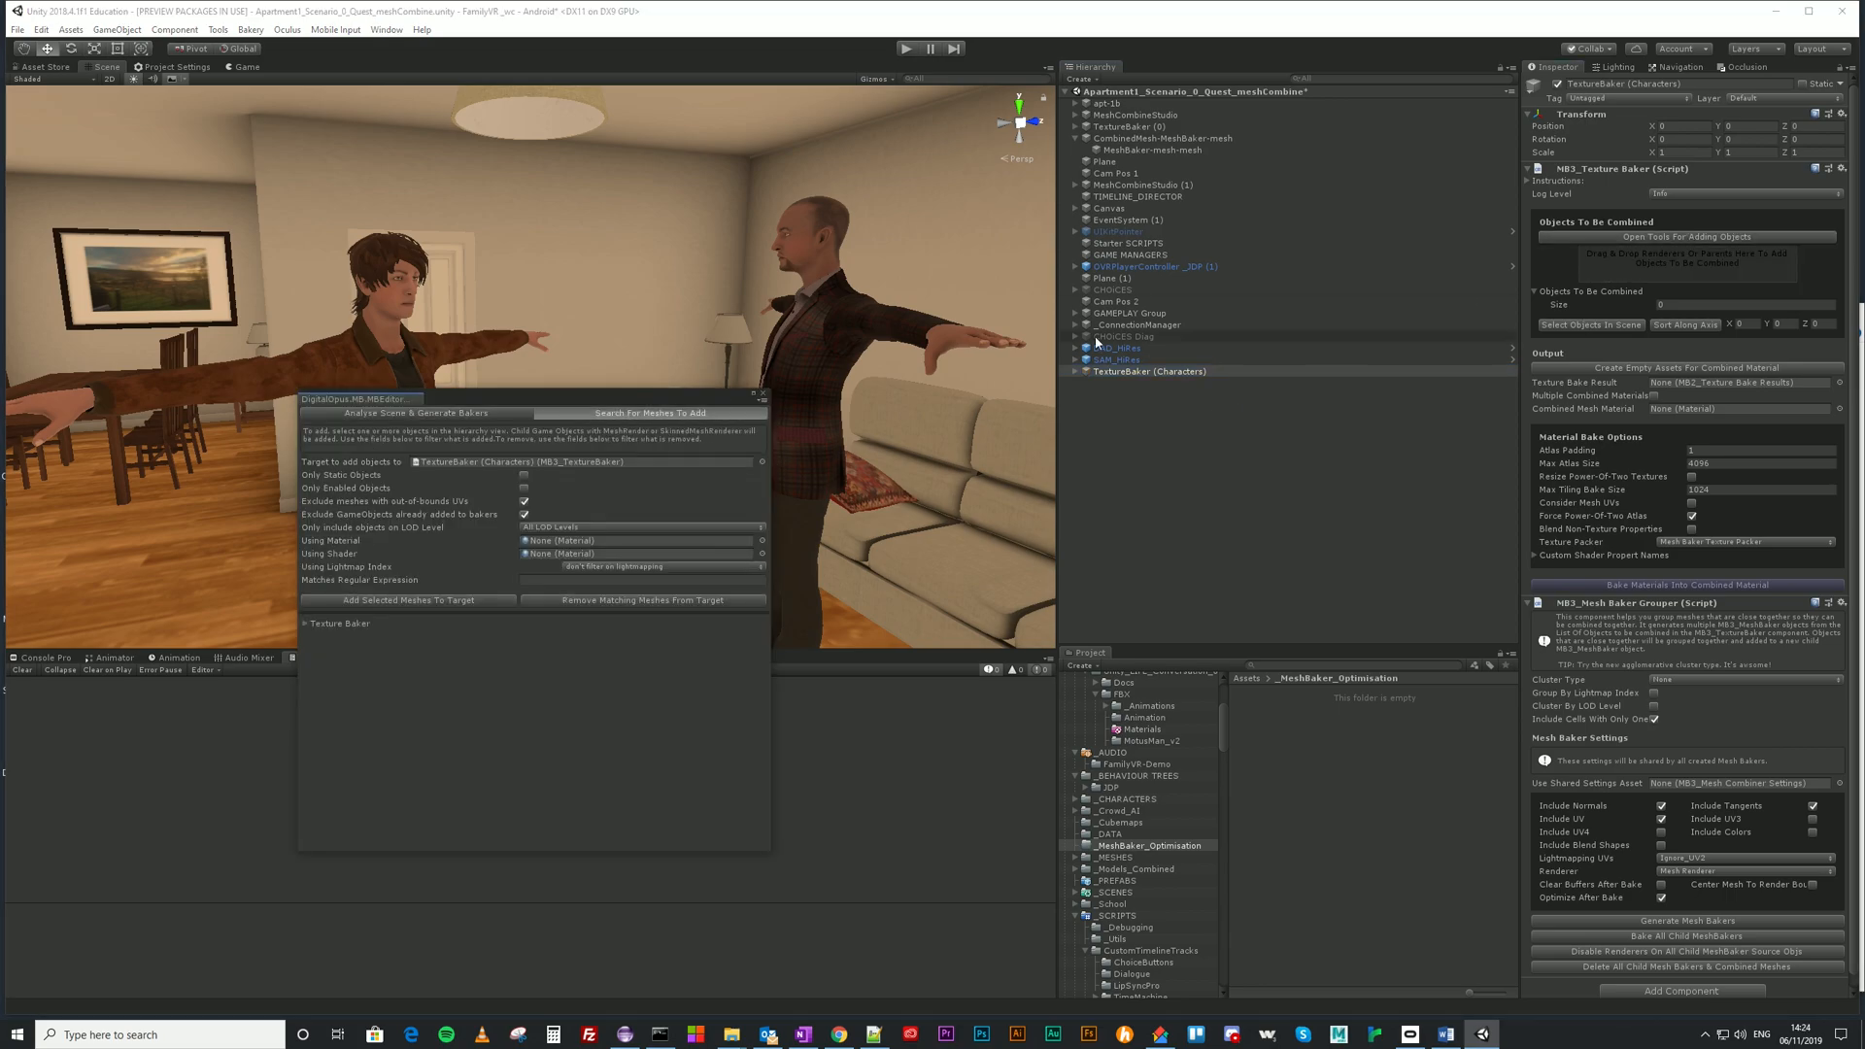
left_click(1115, 349)
left_click(1115, 360, "ctrl")
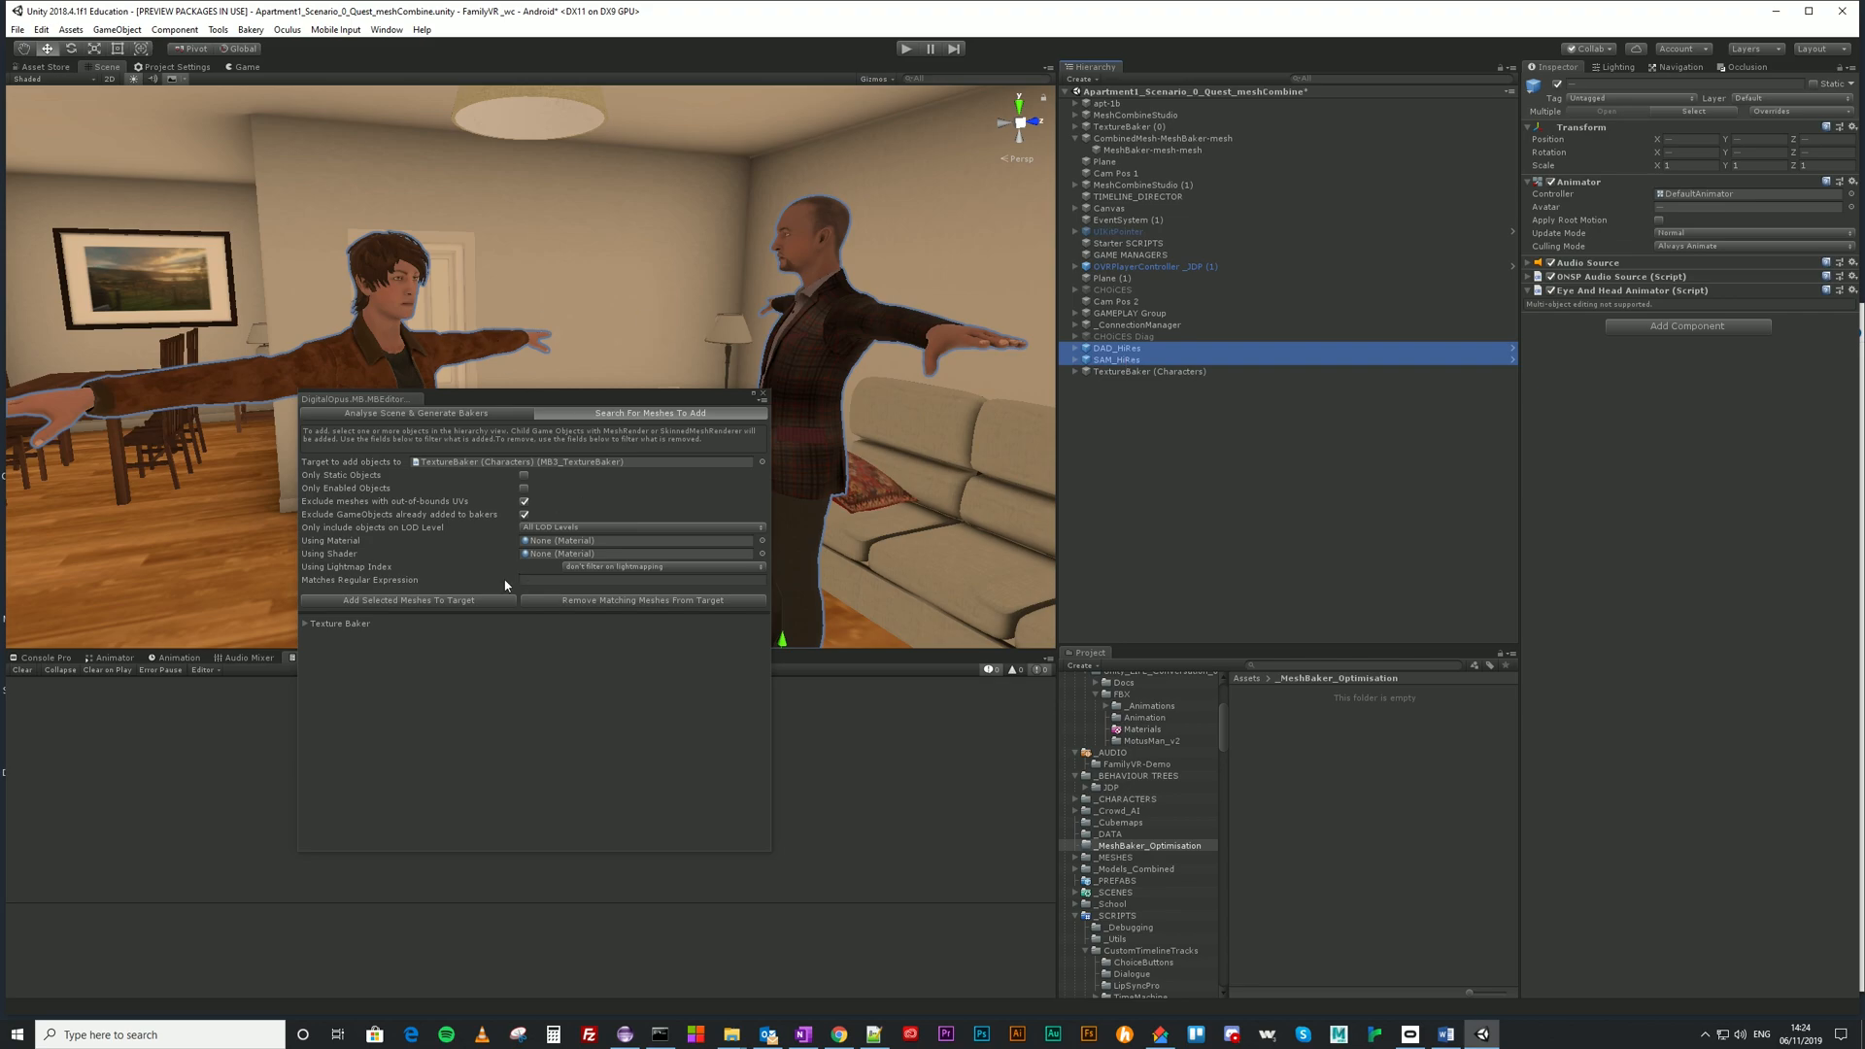
left_click(402, 600)
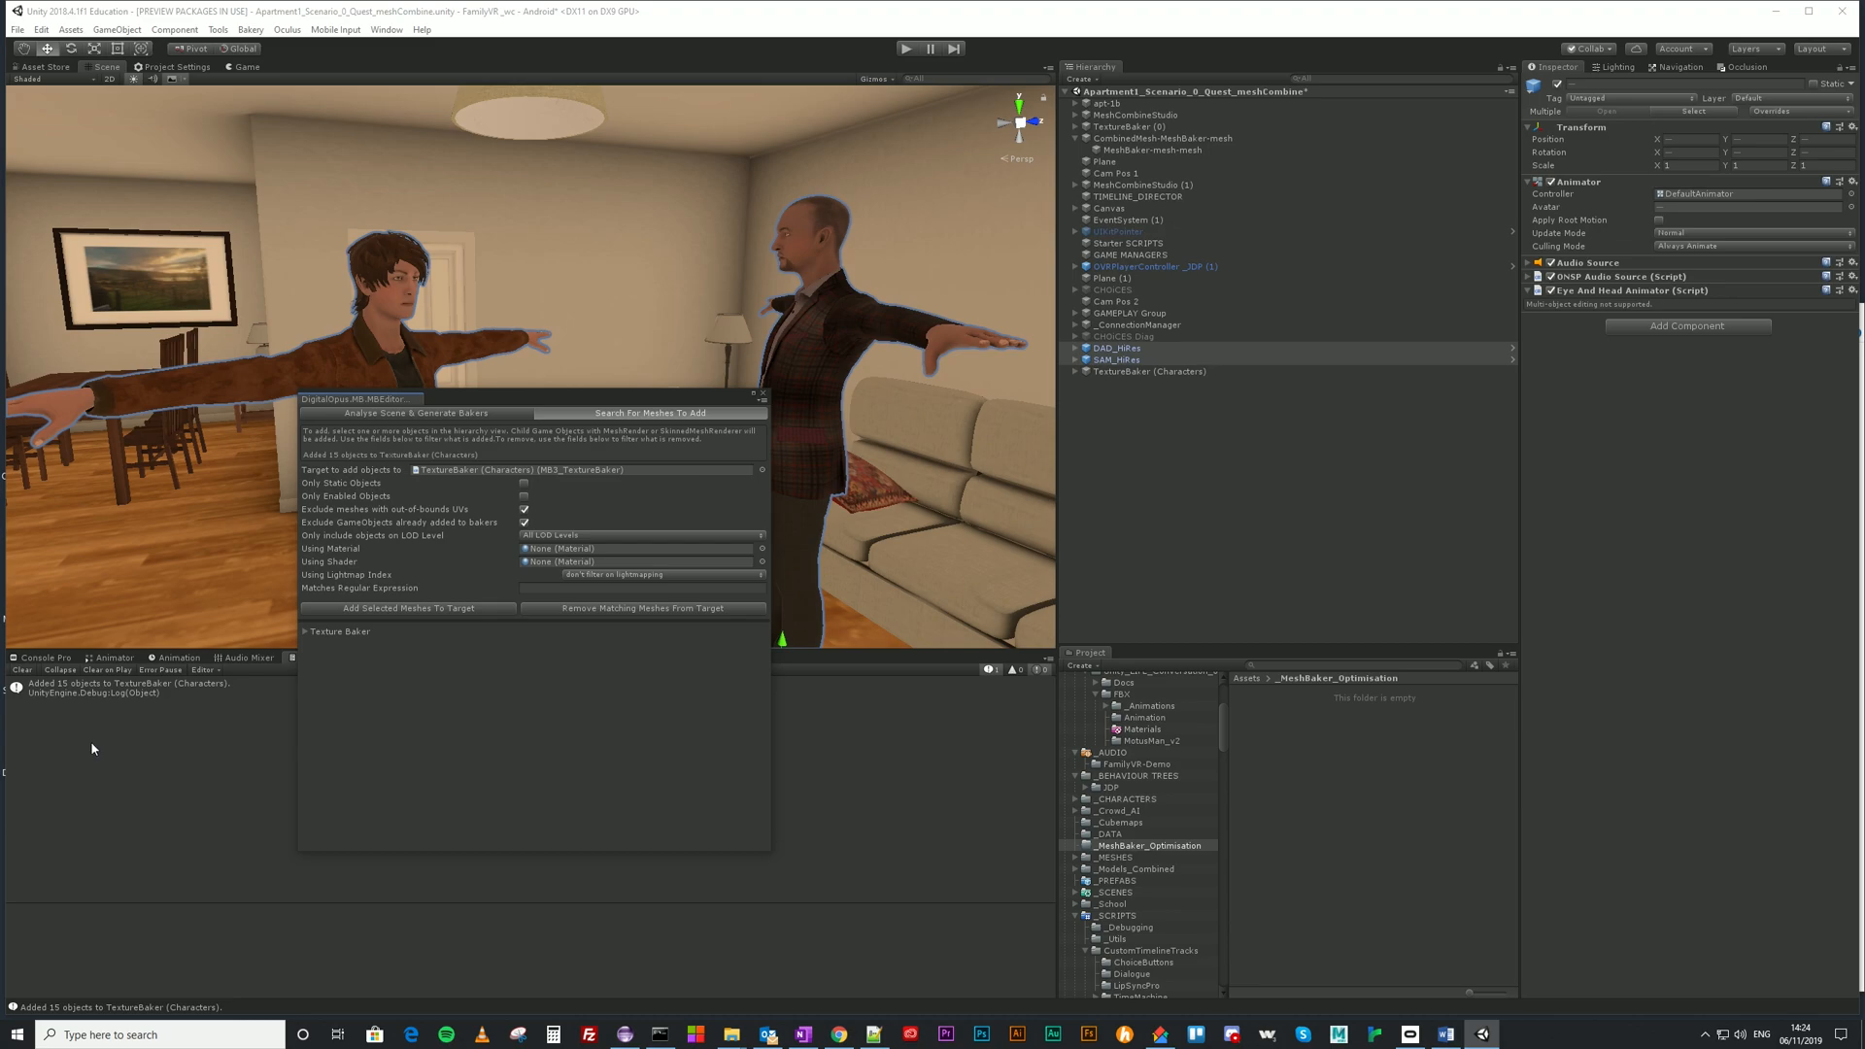
left_click(762, 393)
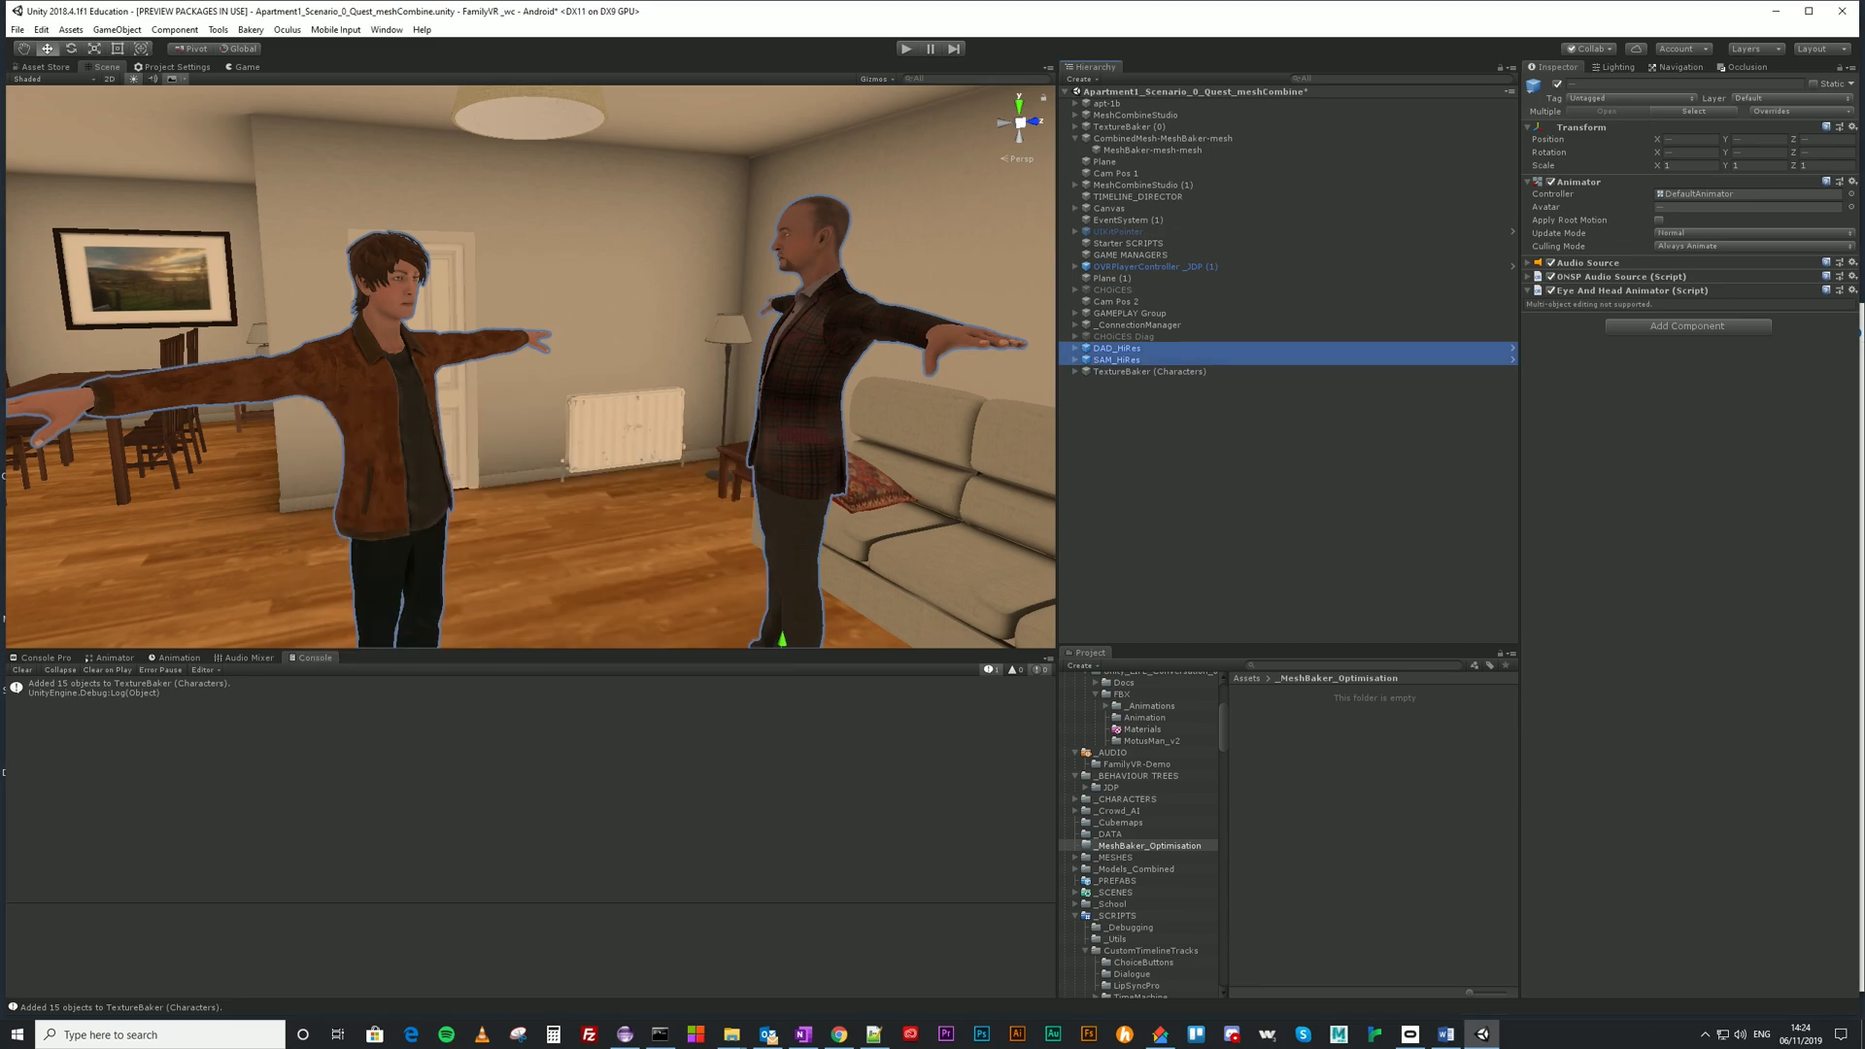
left_click(1138, 373)
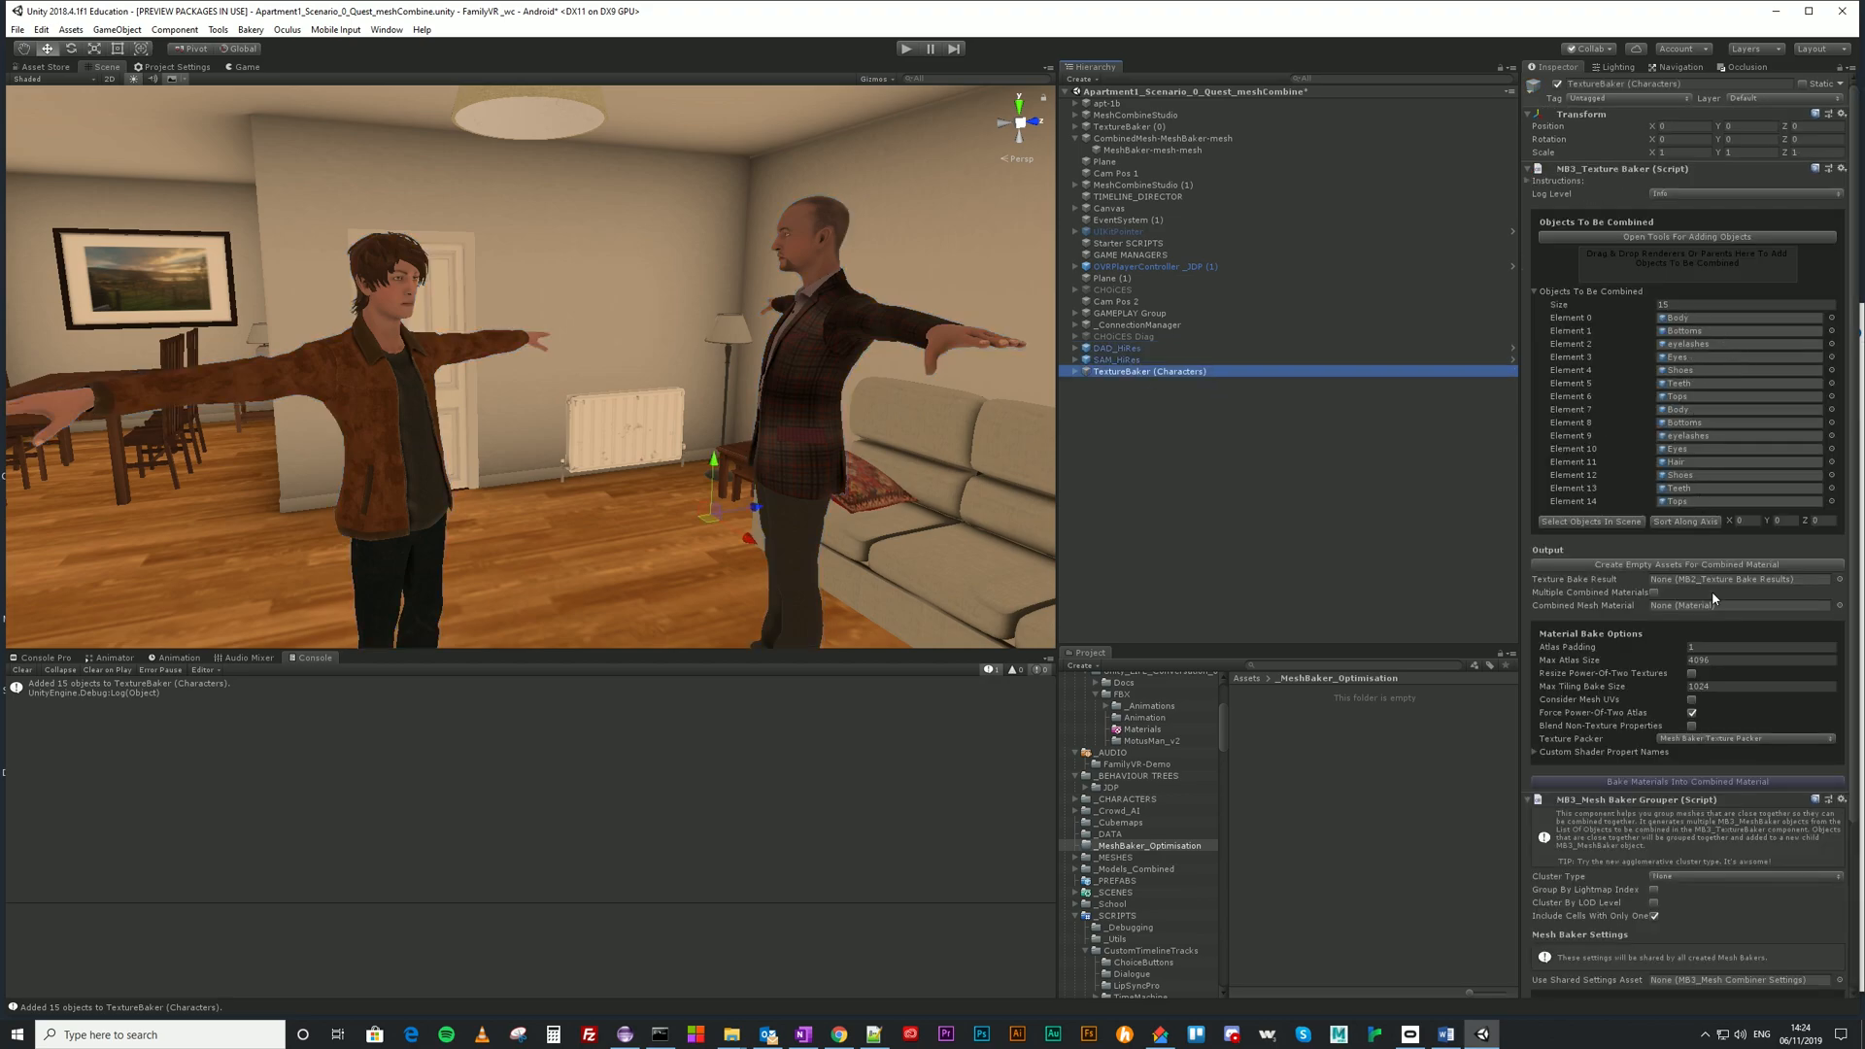
left_click(1655, 593)
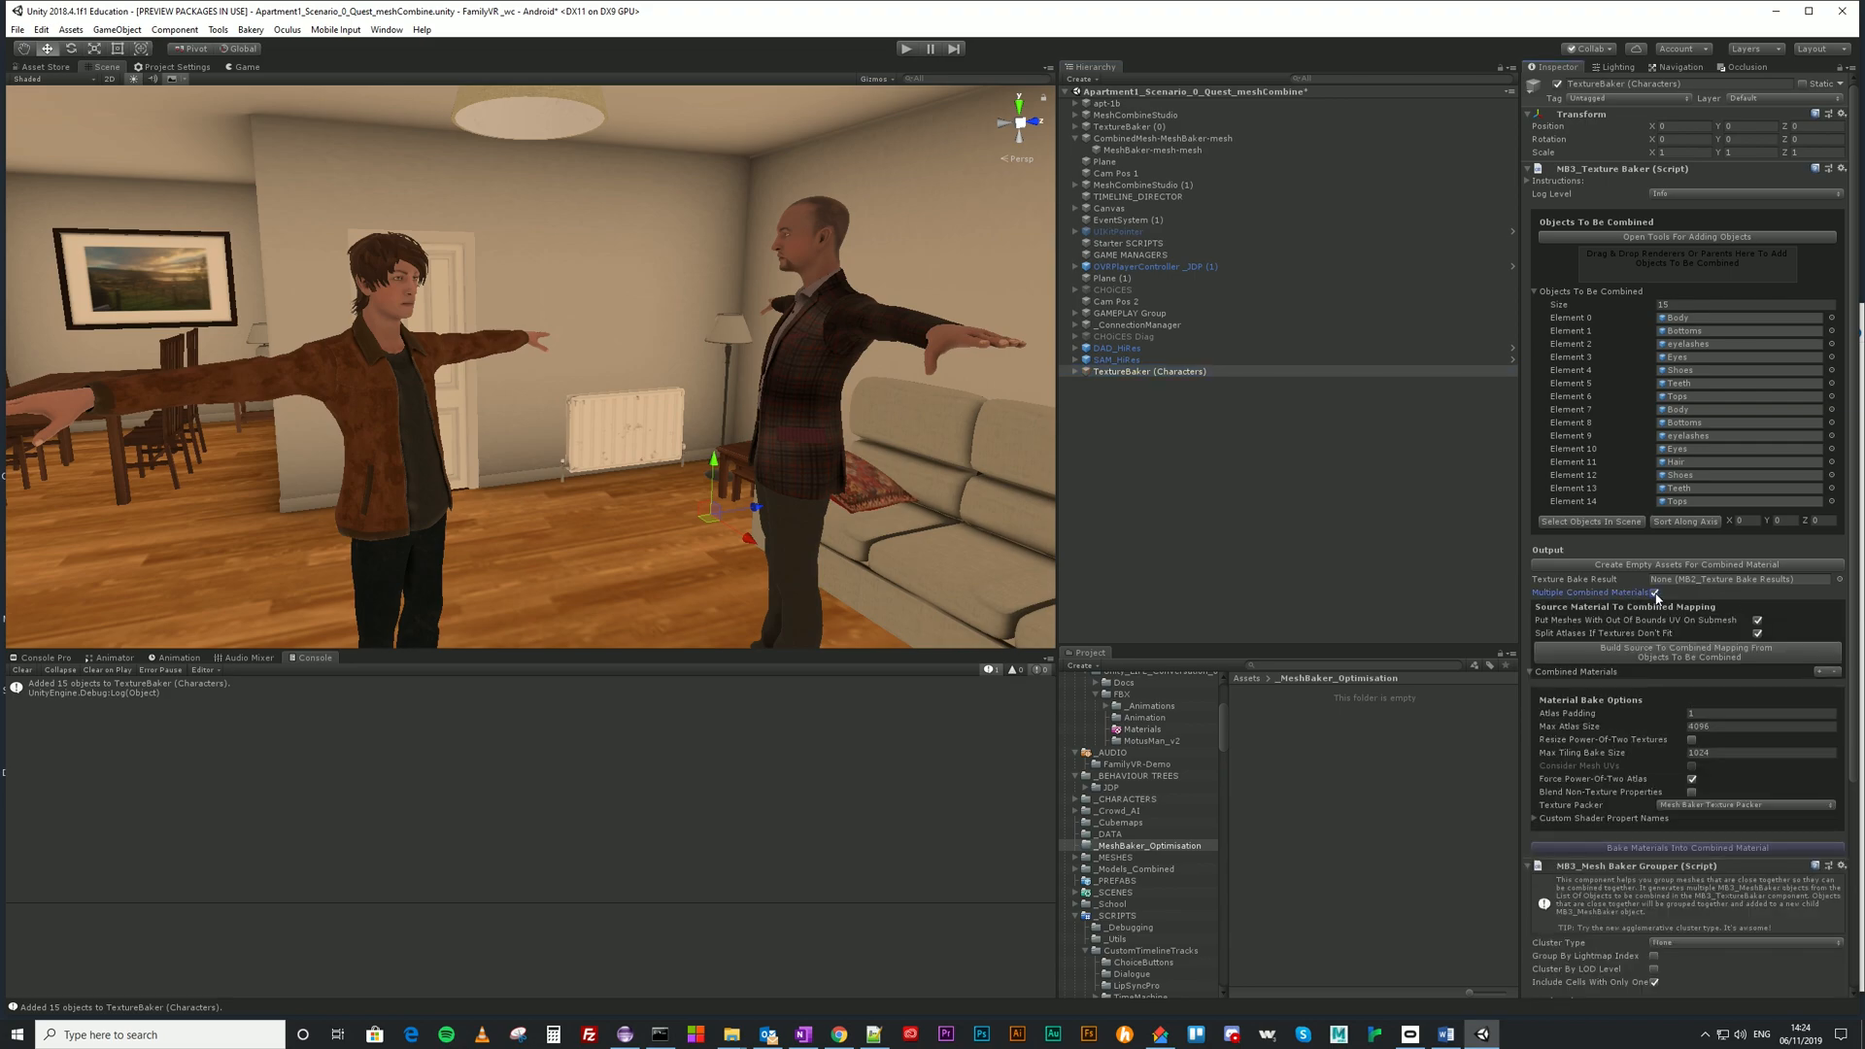
Examine the blend shapes on the Body, eyelashes and Teeth meshes of DAD_HiRes.
left_click(1076, 349)
left_click(1115, 361)
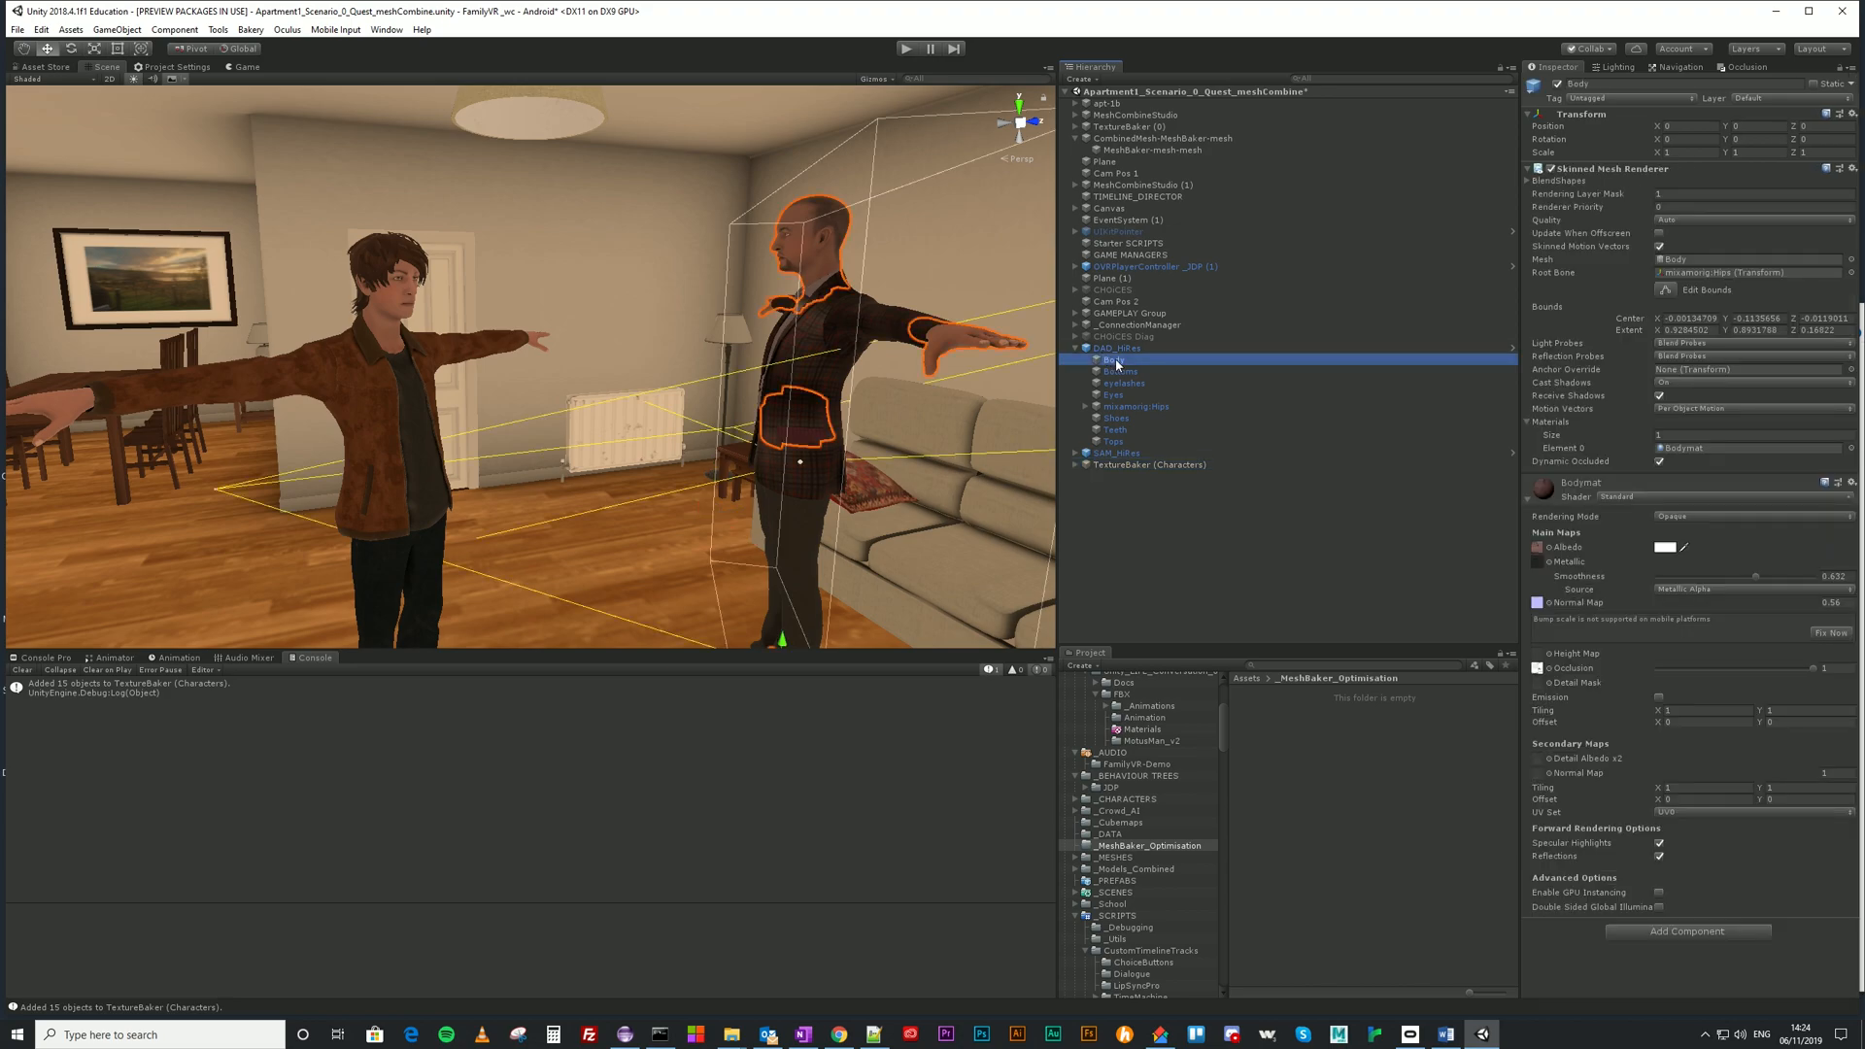
left_click(1530, 182)
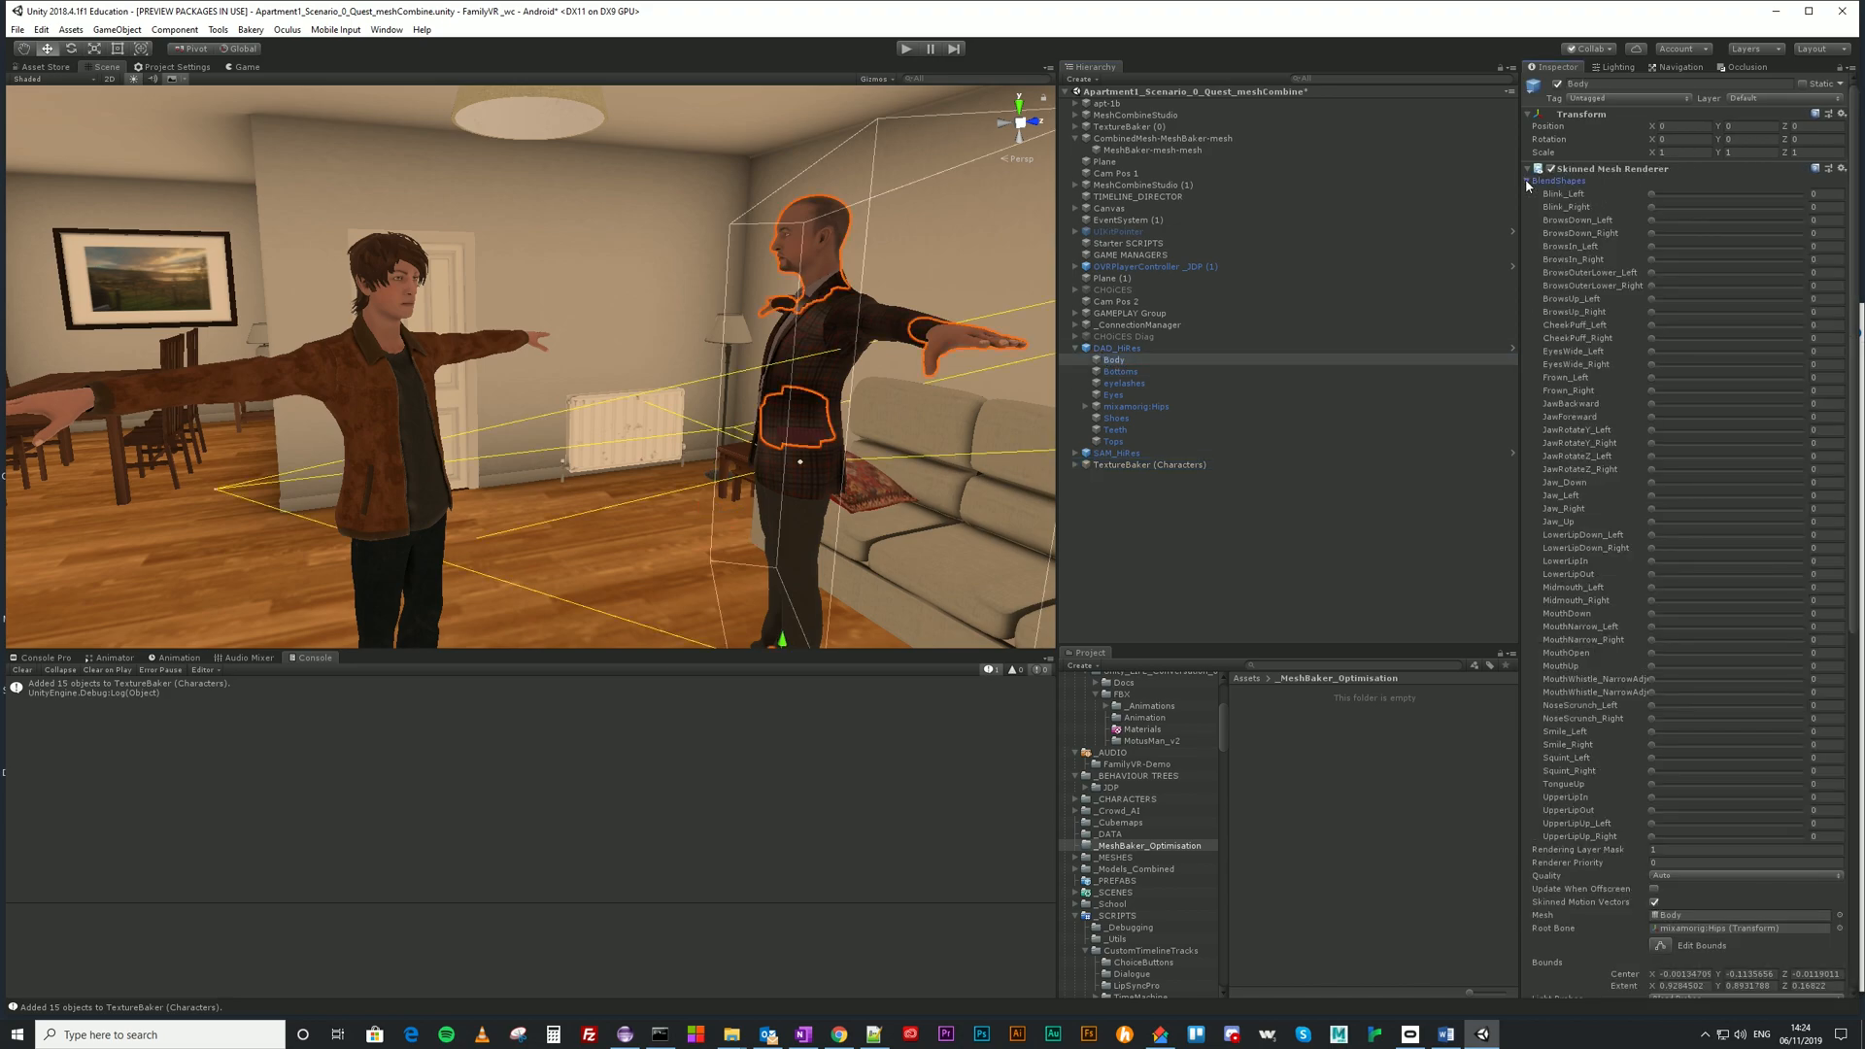
left_click(1129, 384)
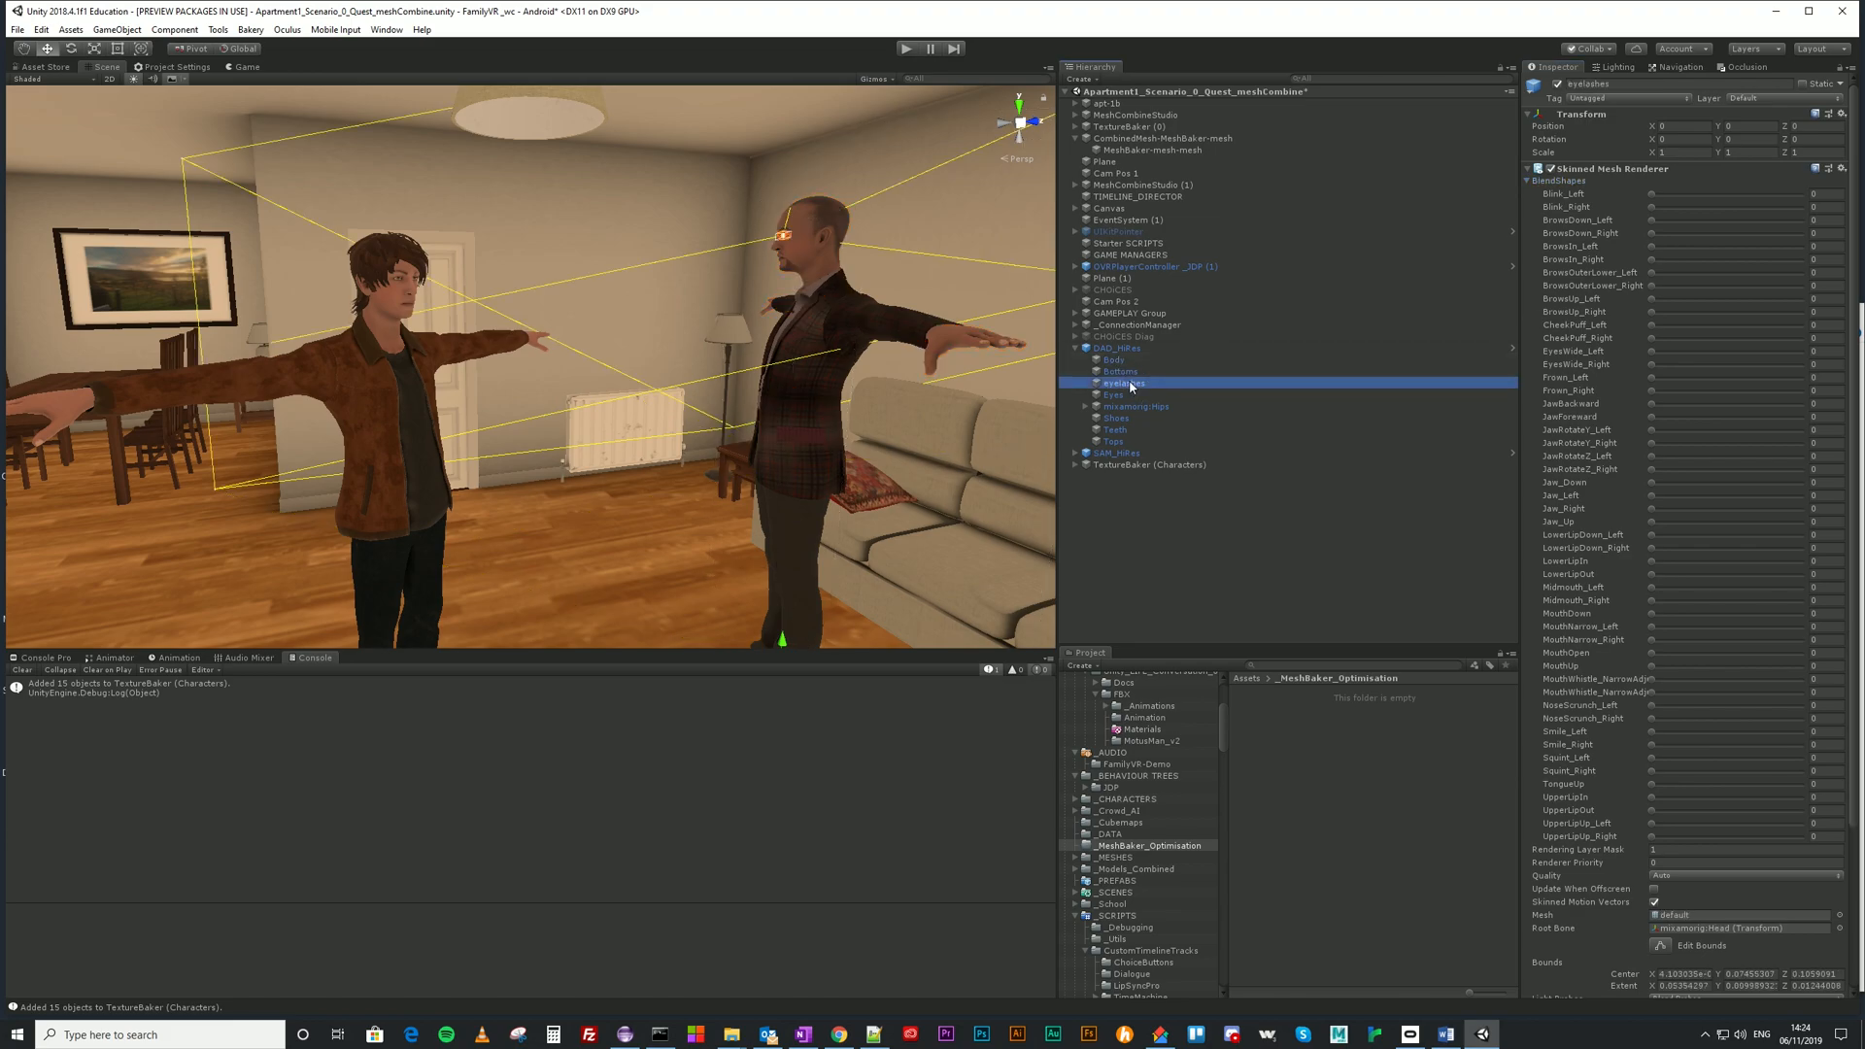
left_click(1122, 433)
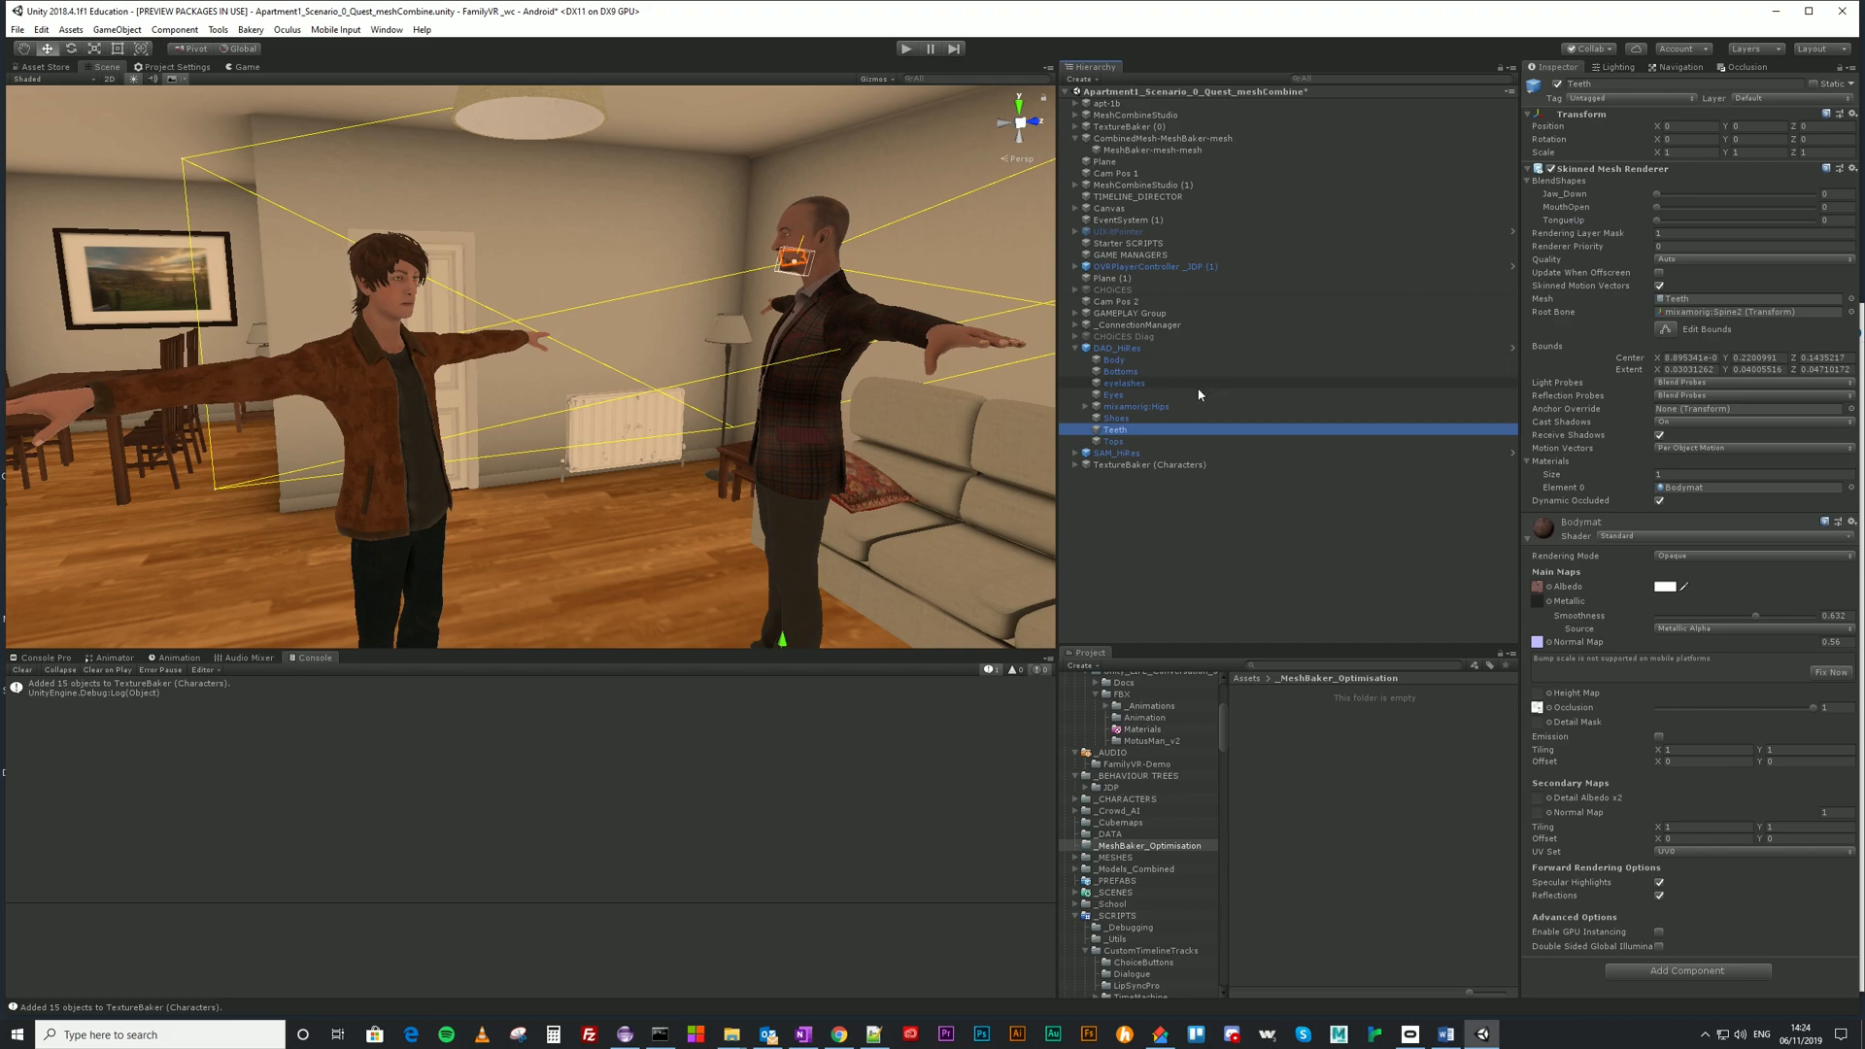
left_click(1116, 358)
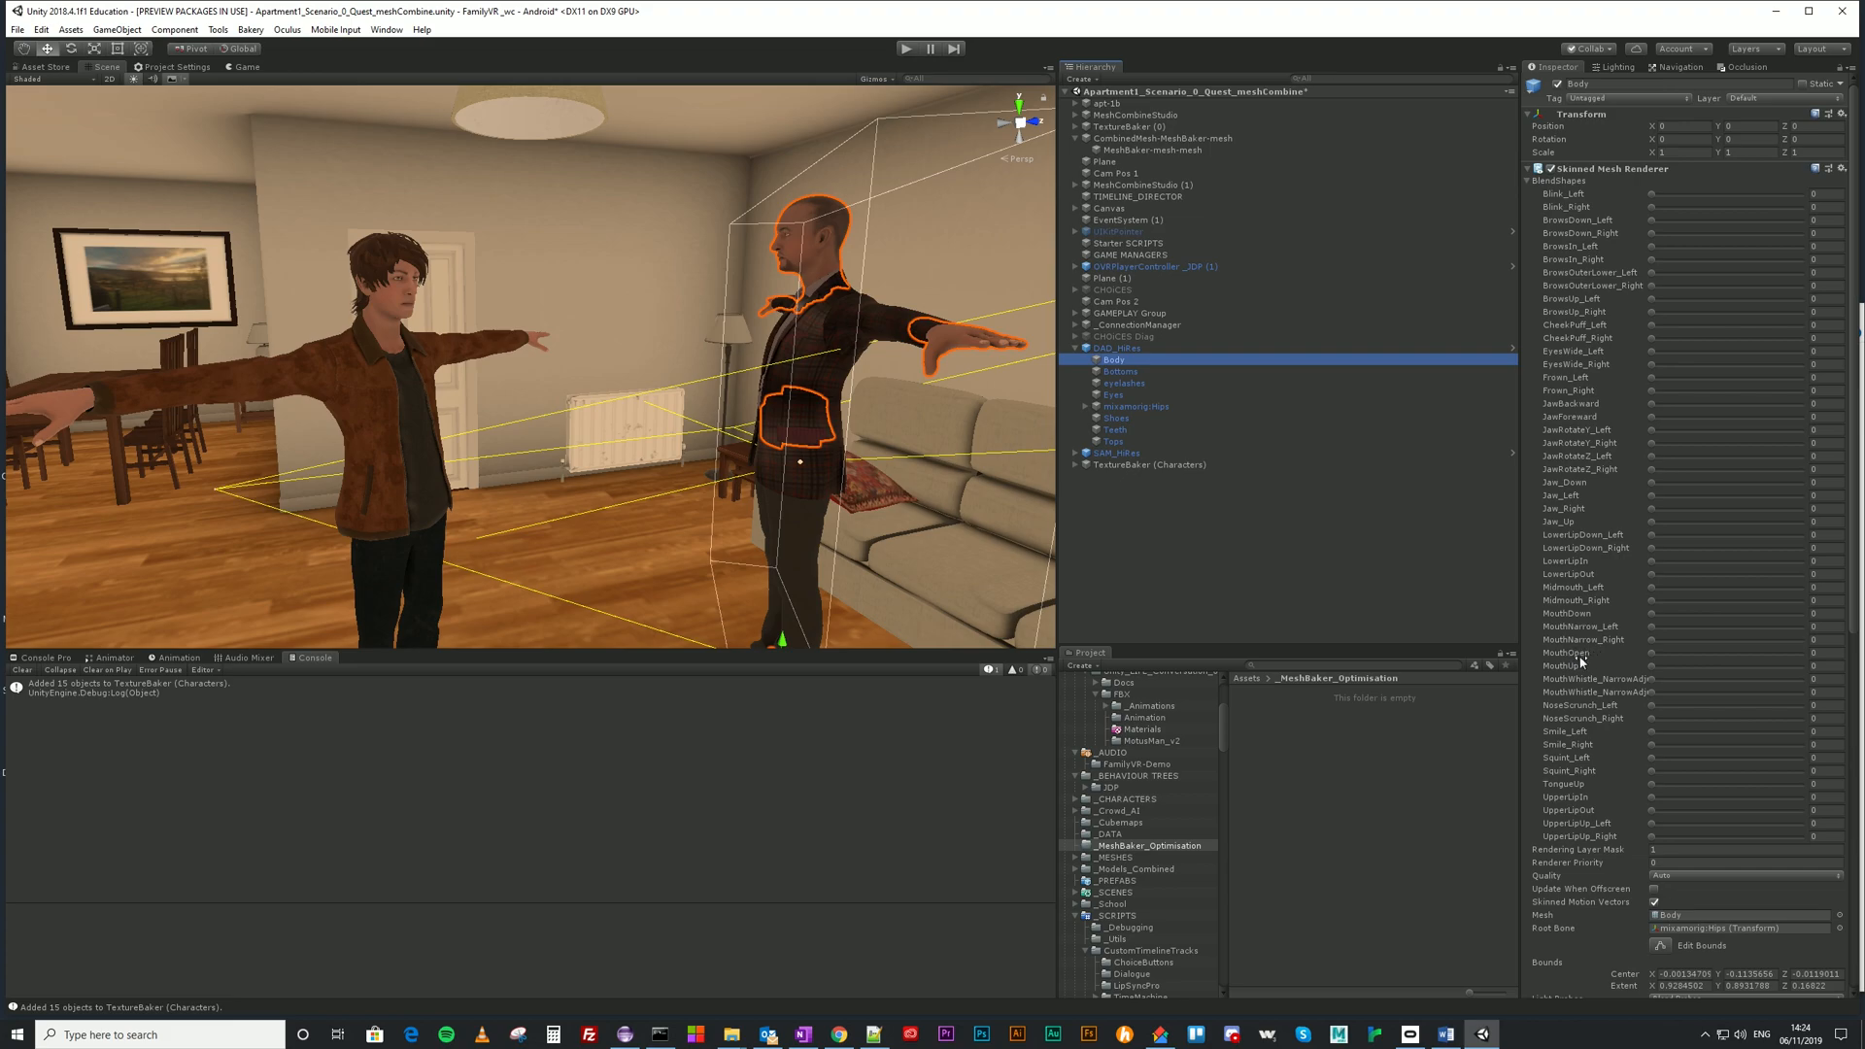
left_click(1076, 349)
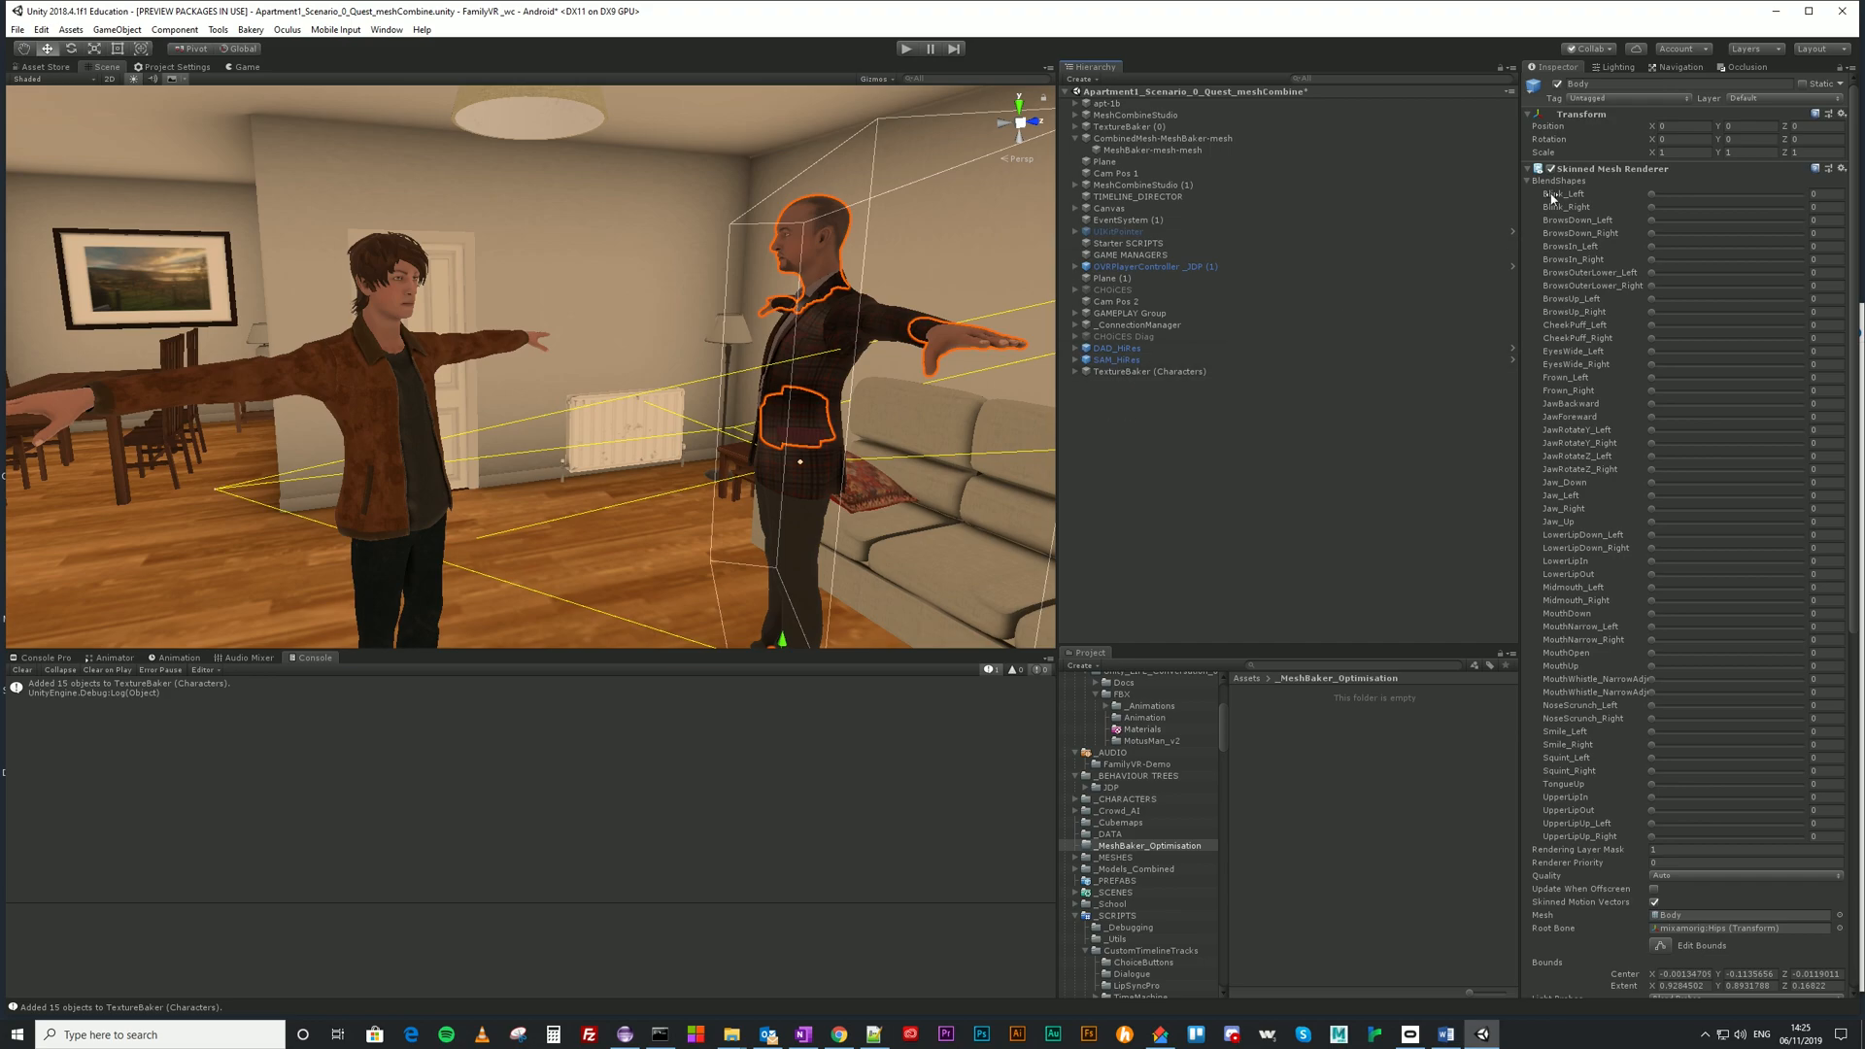
left_click(1529, 182)
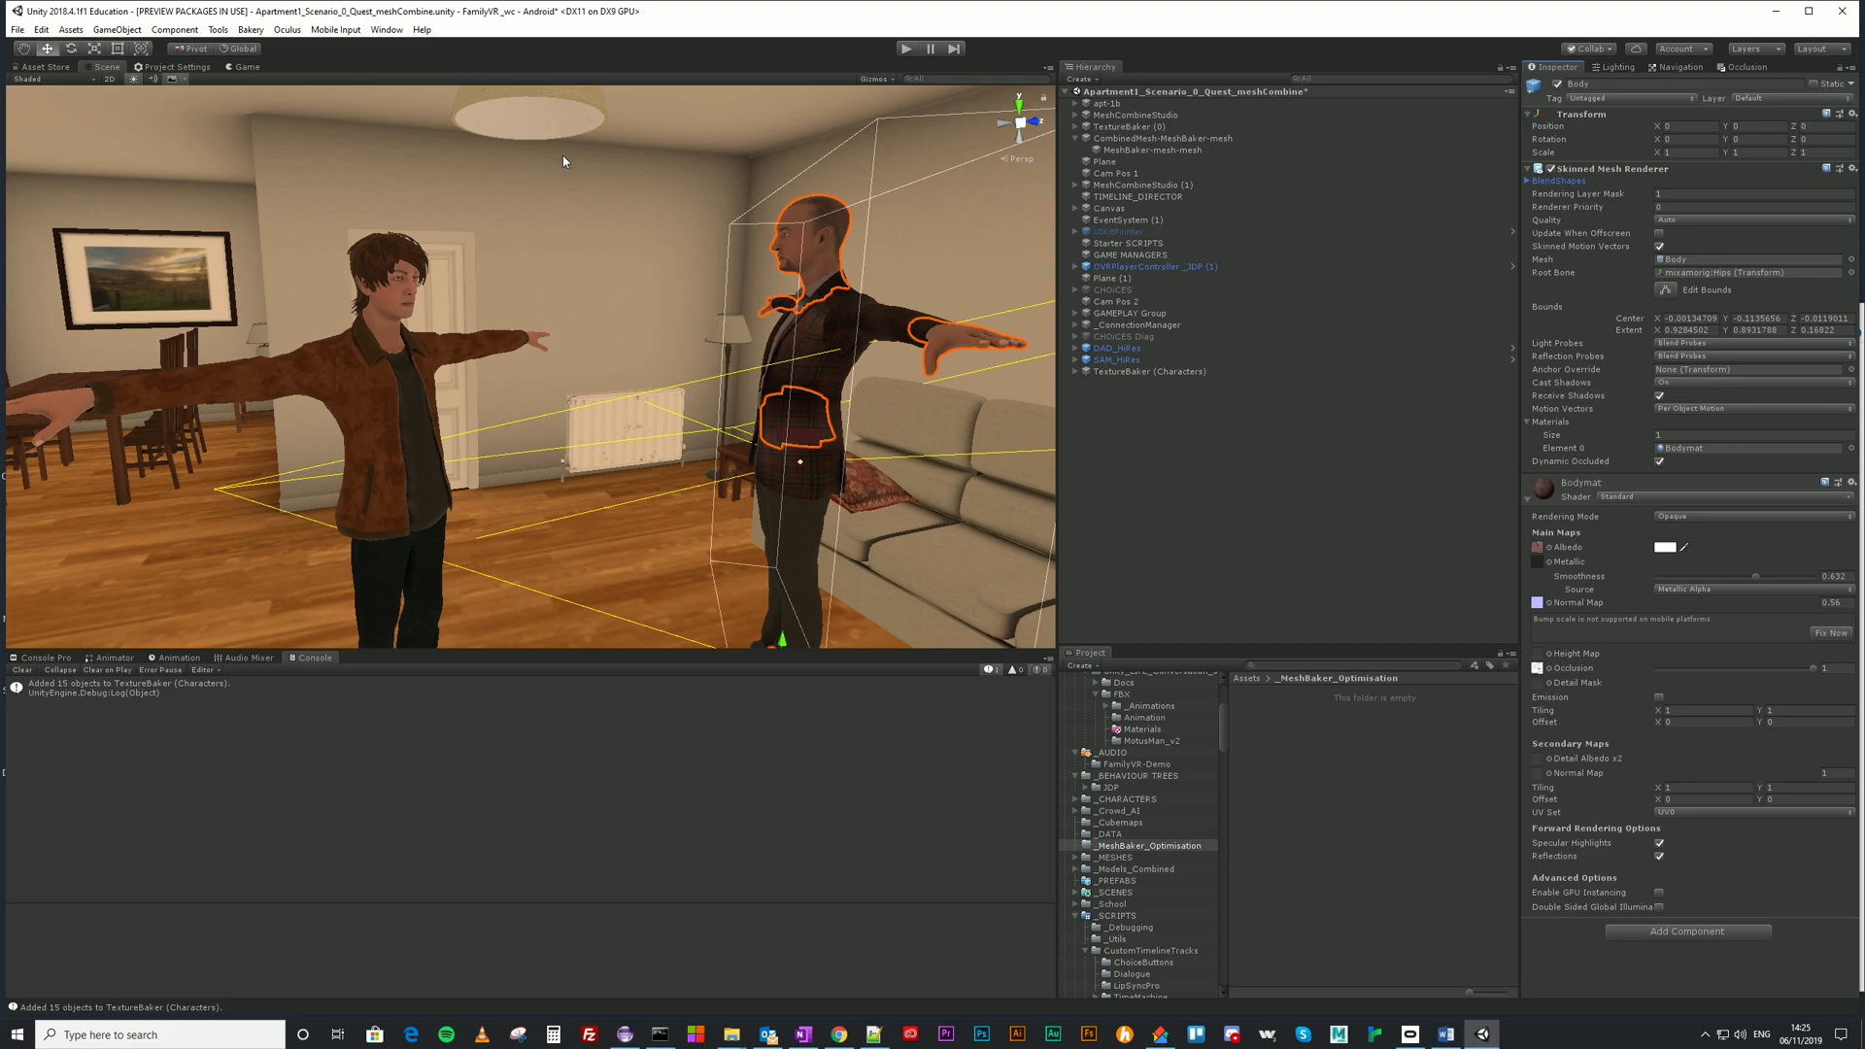
Create the empty combined material assets for TextureBaker (Characters), saved as characters_Baker in the _MeshBaker_Optimisation folder.
left_click(1137, 374)
scroll(1738, 712, "down", 5)
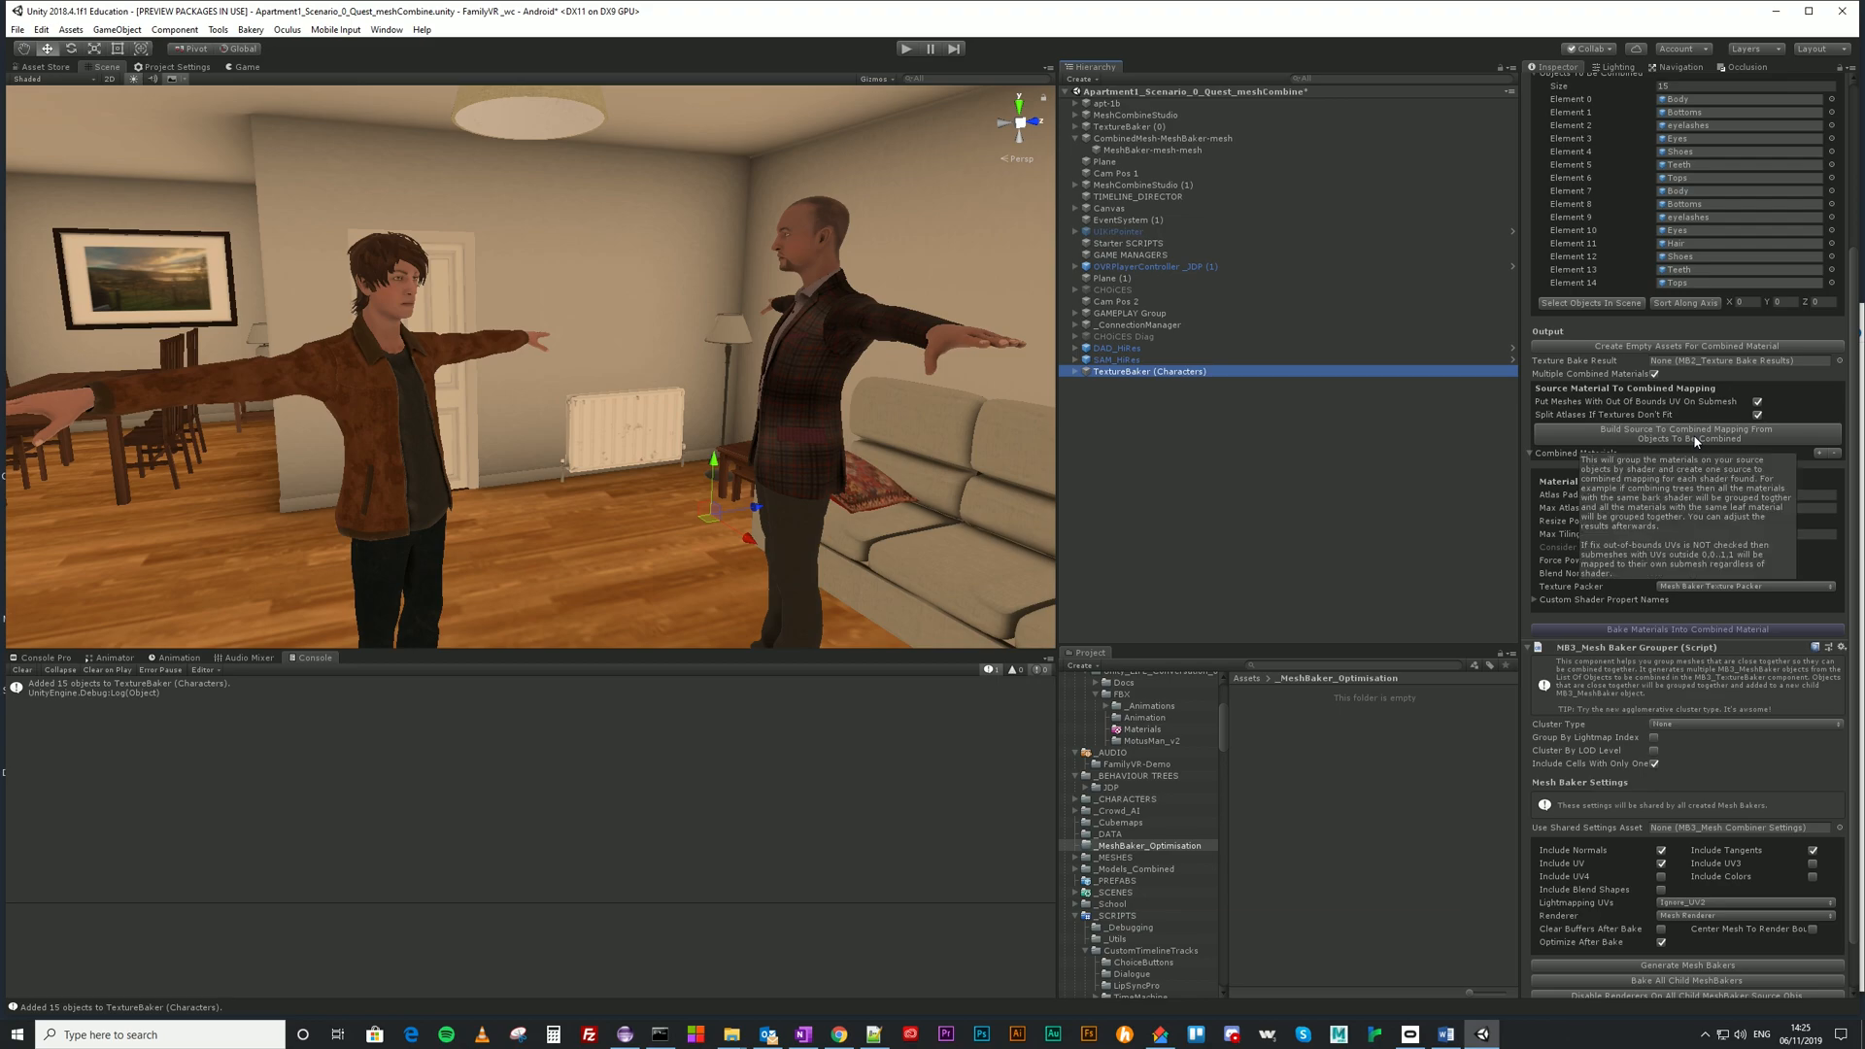
left_click(1688, 346)
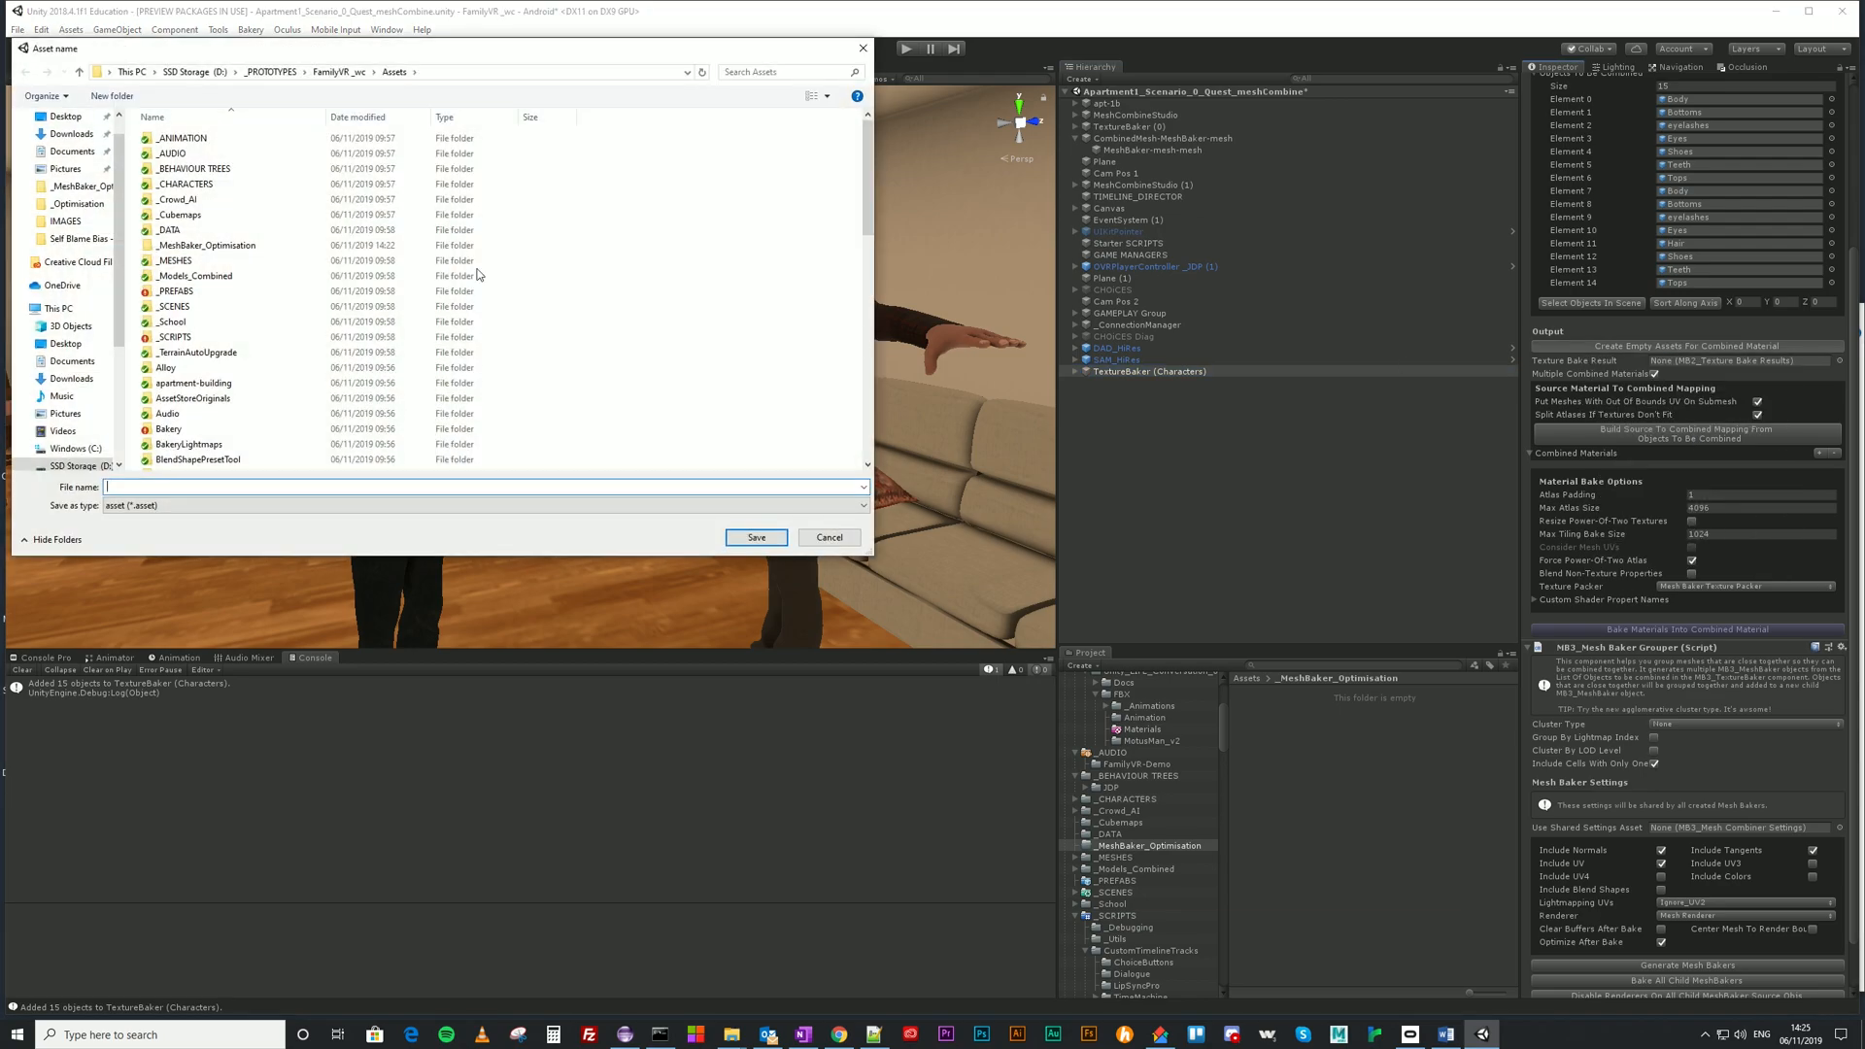
left_click(180, 250)
double_click(180, 250)
type("chacrte")
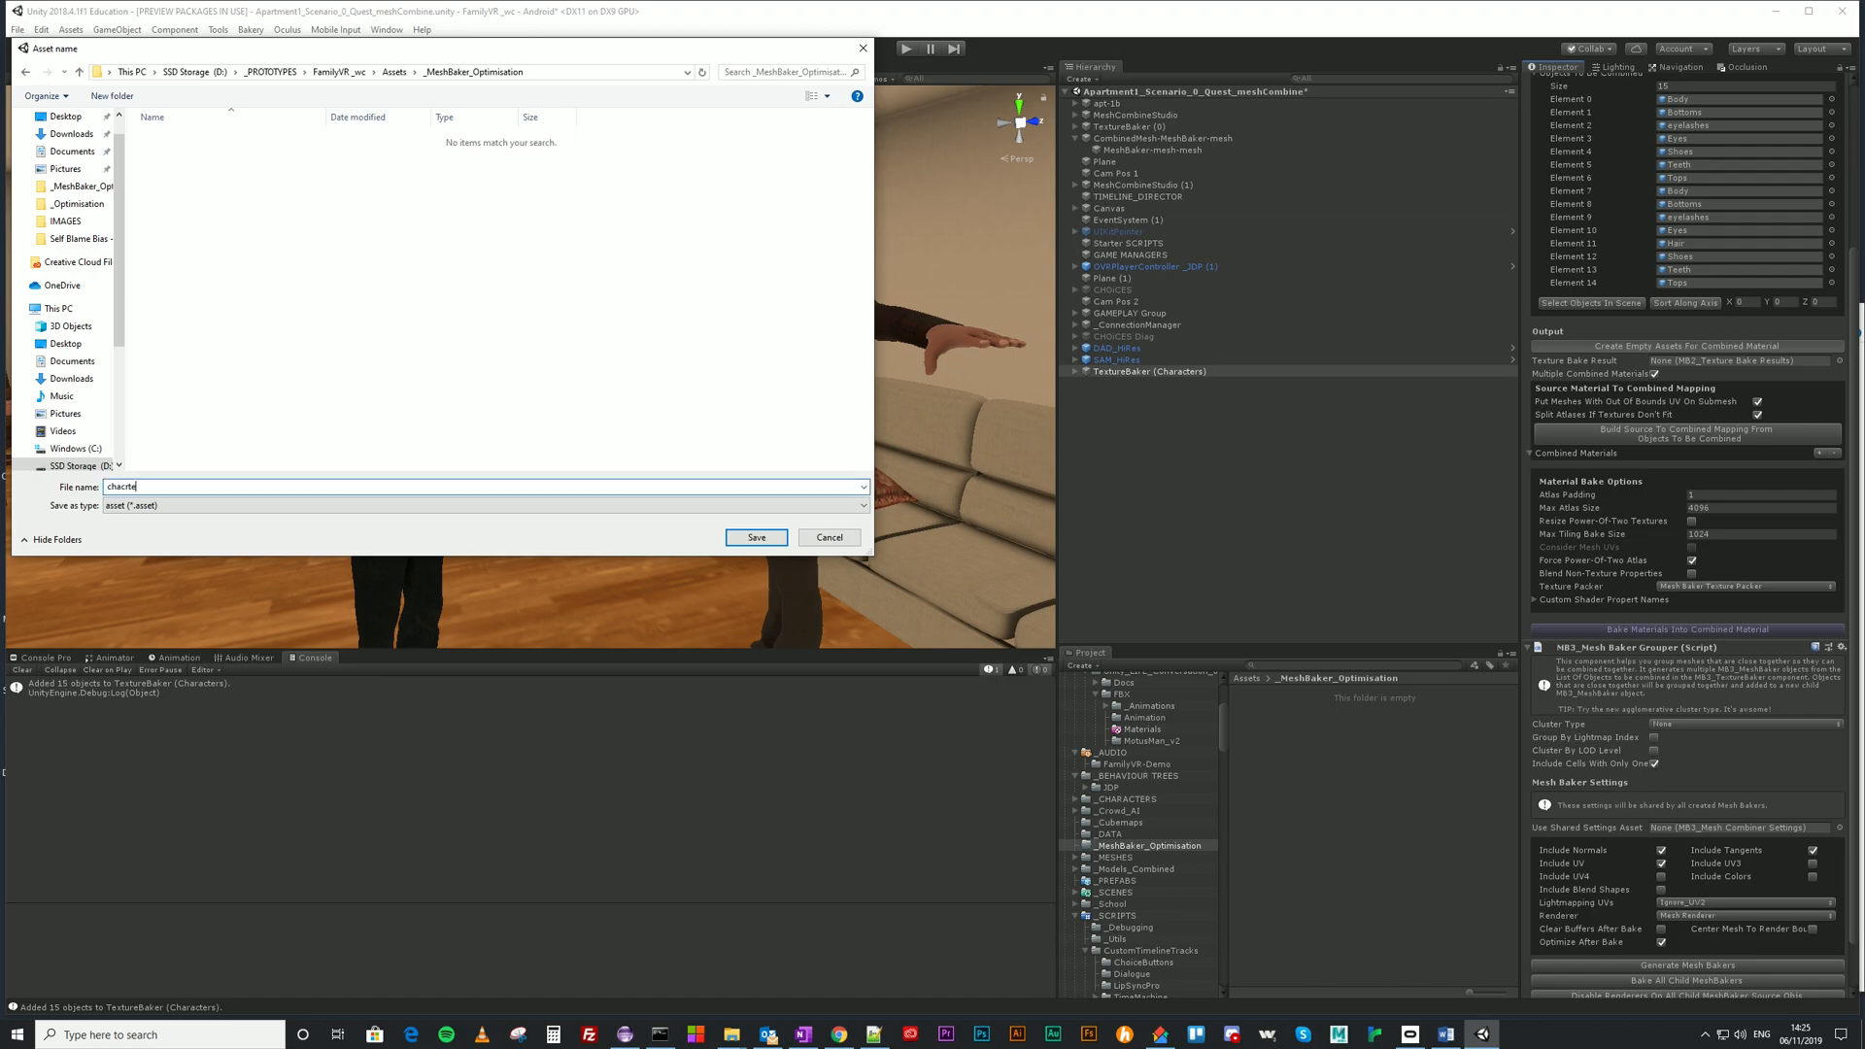
type("cters_Baker")
left_click(757, 537)
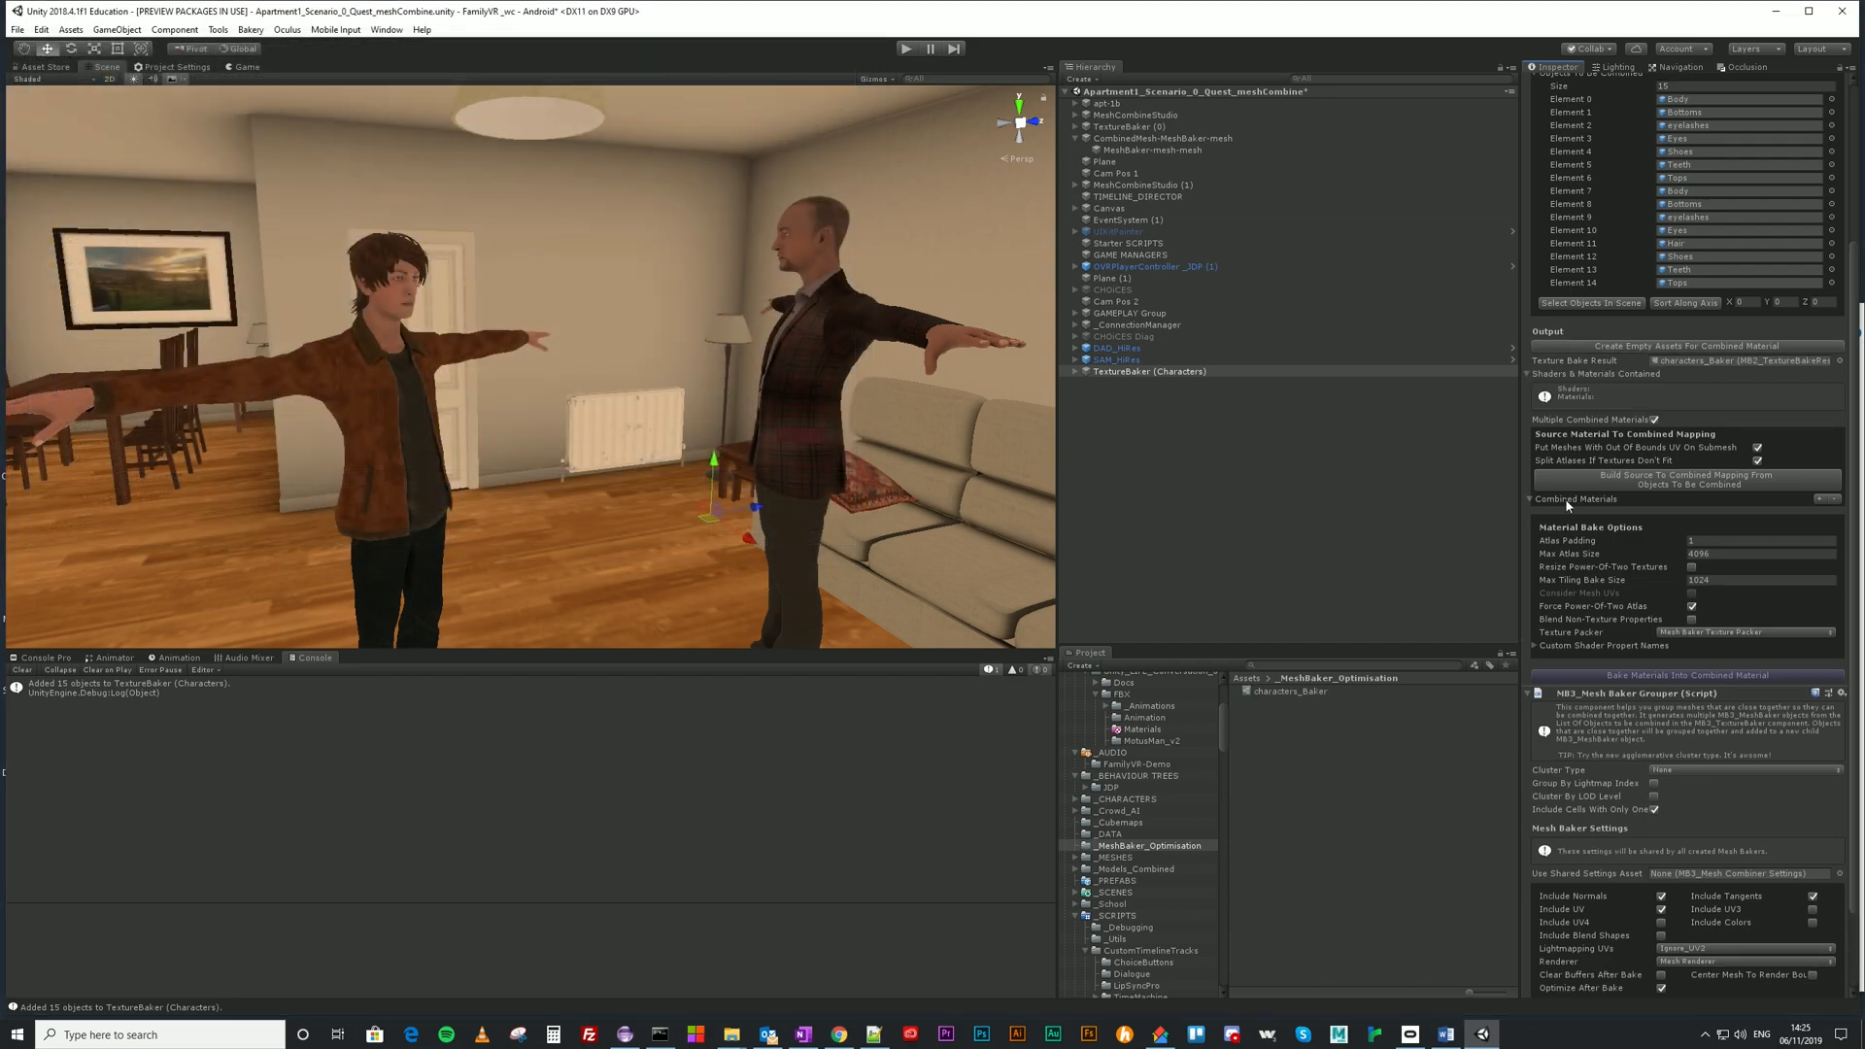
Build the source to combined material mapping from the objects to be combined and locate submesh 0's Bodymat source material in the project.
left_click(1679, 480)
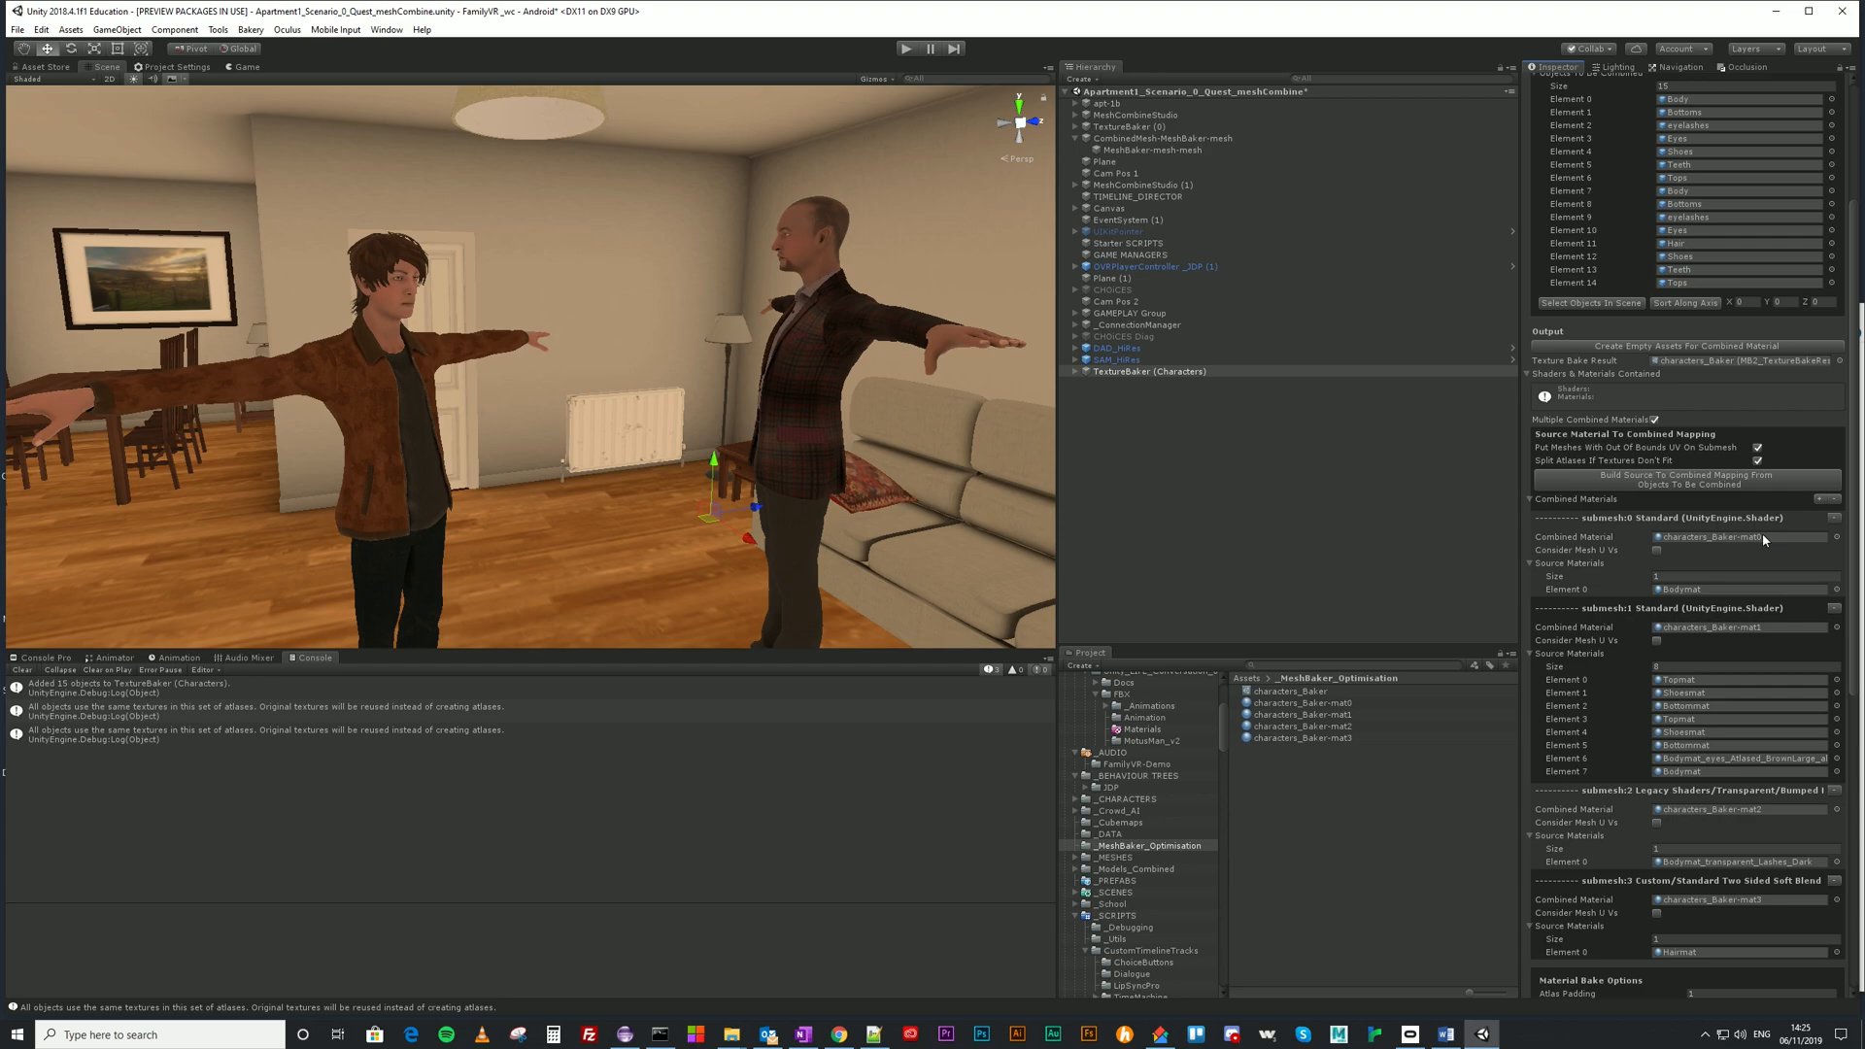
left_click(1715, 591)
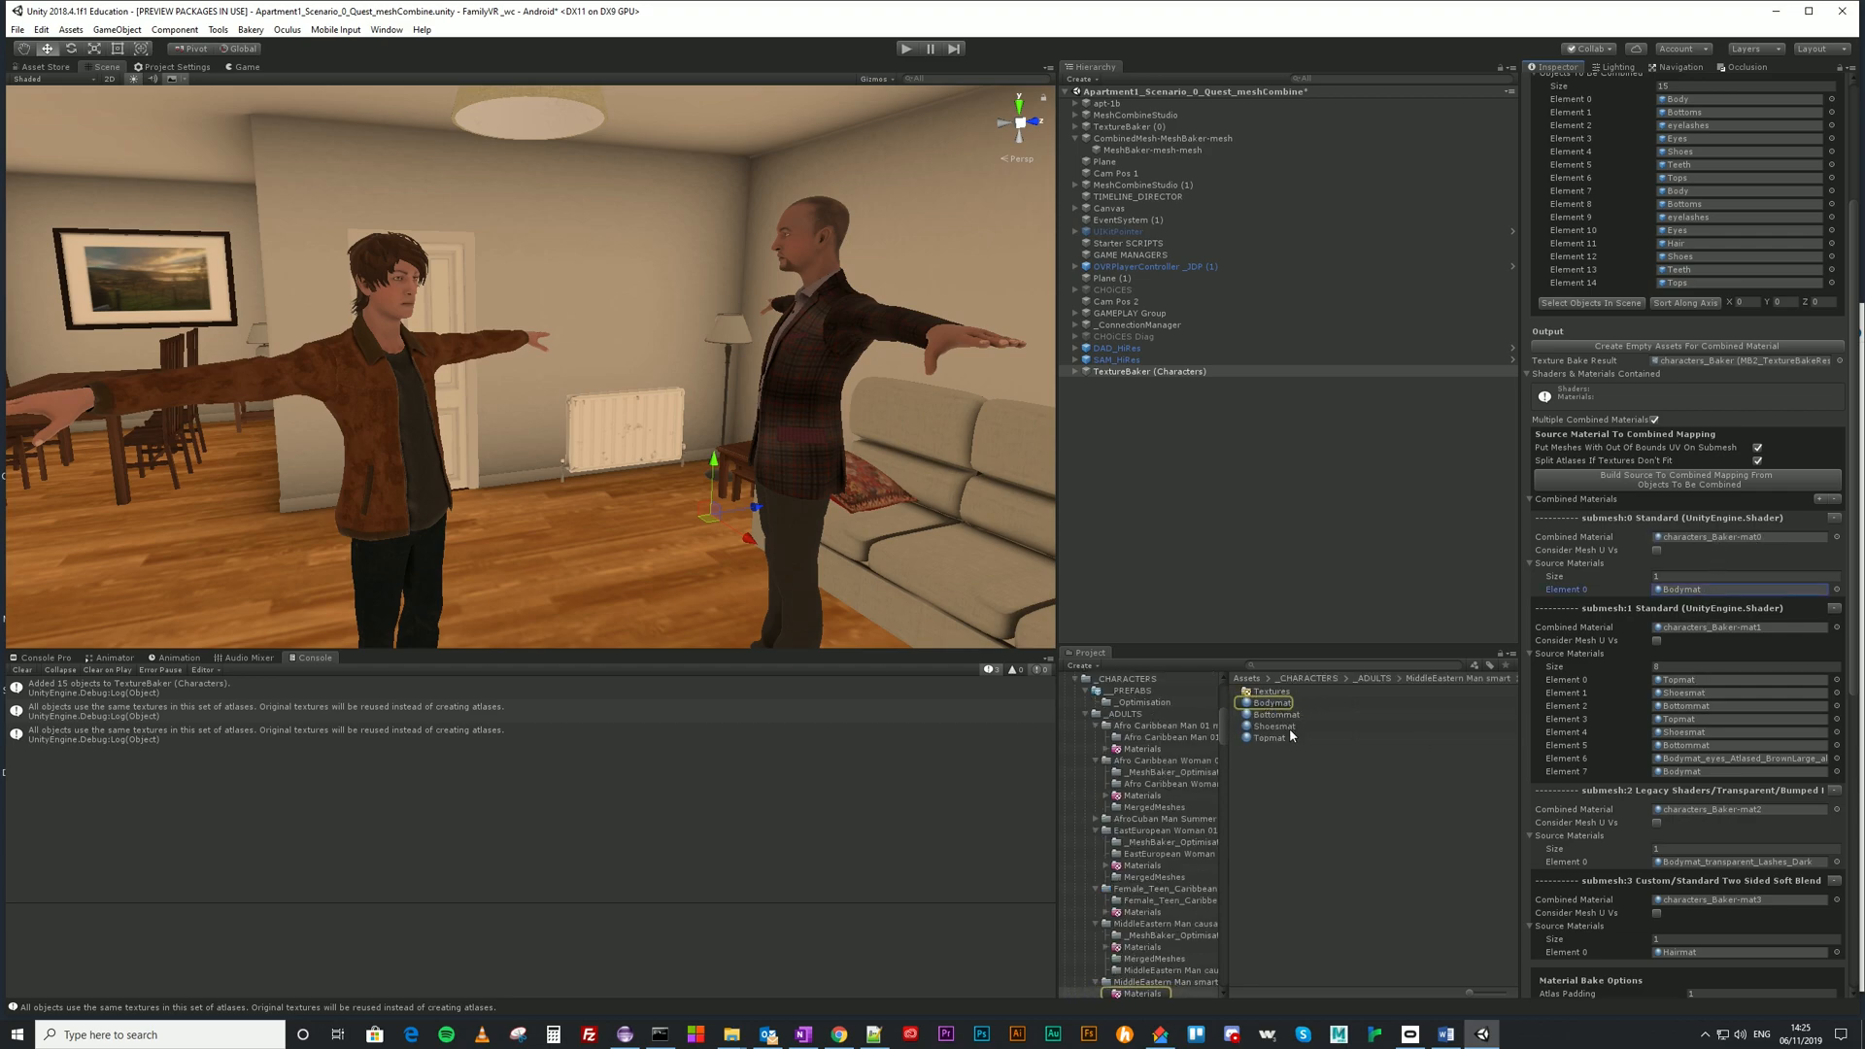
Disable Split Atlases If Textures Don't Fit on TextureBaker (Characters) and remove every submesh entry from its Combined Materials.
left_click(1700, 772)
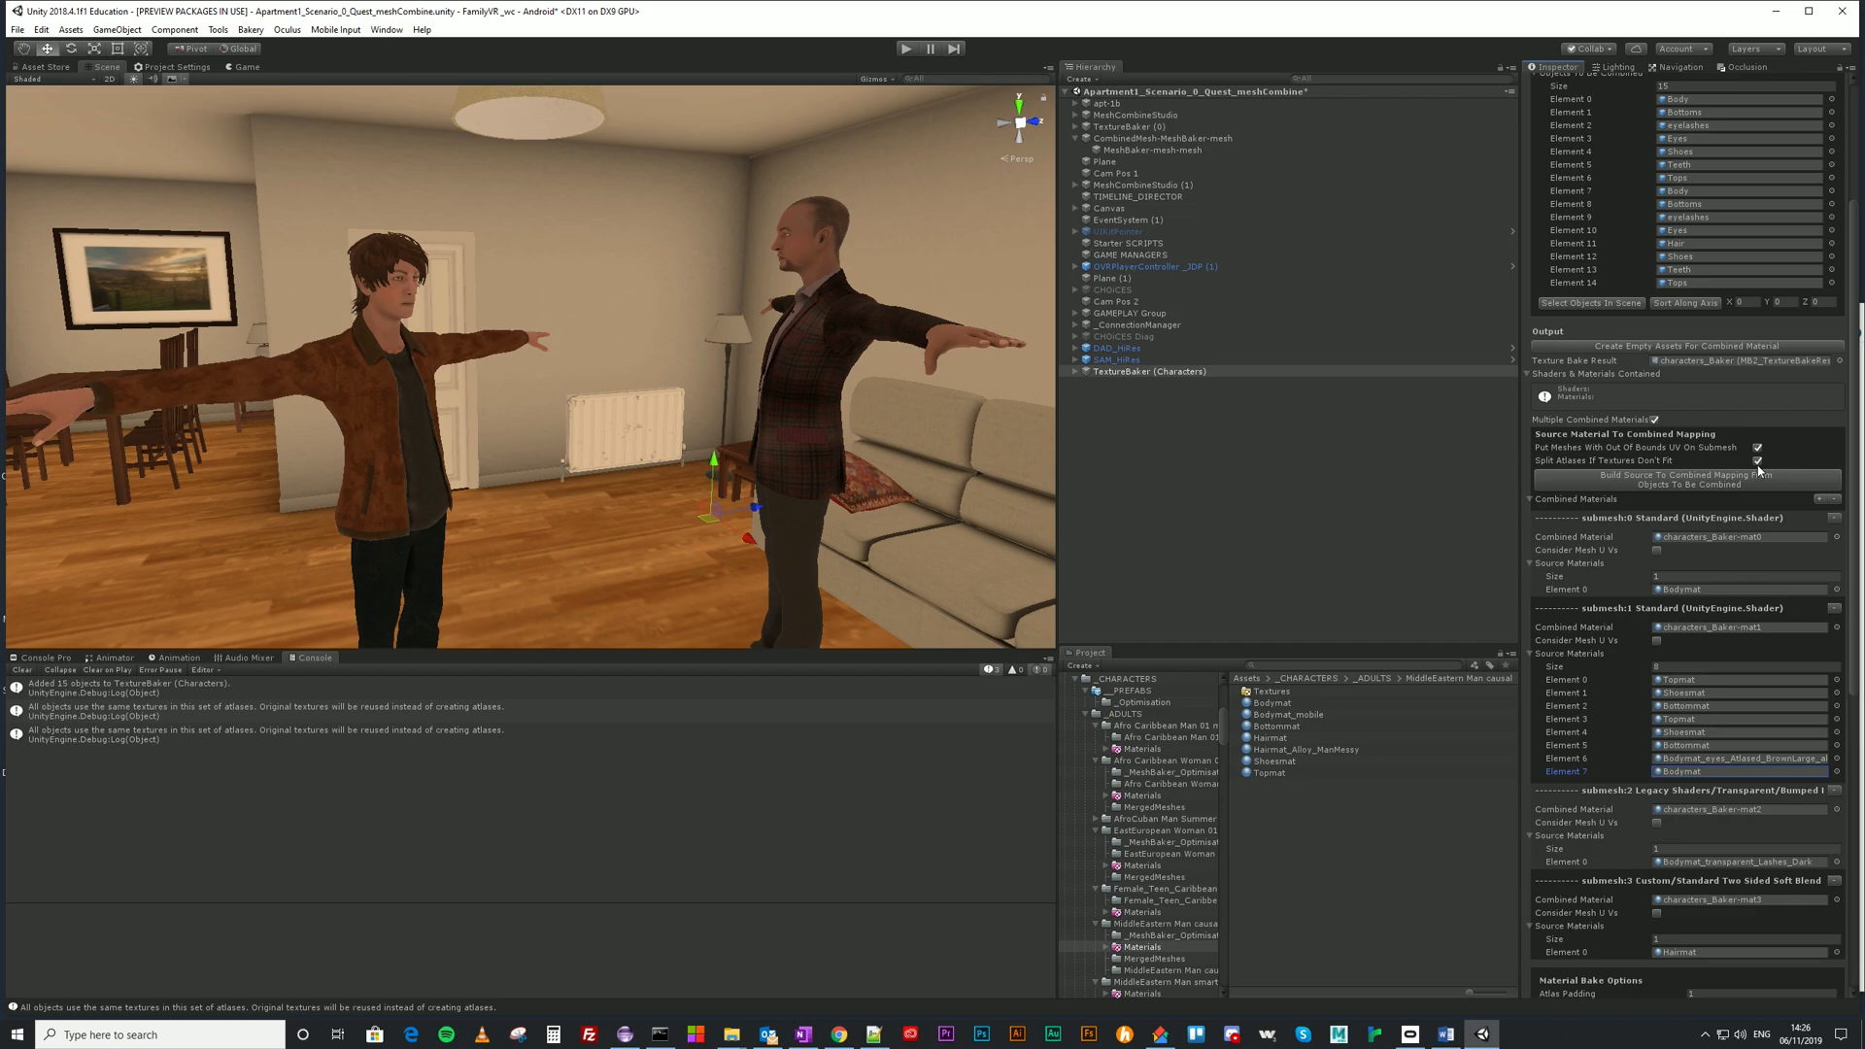
scroll(1712, 886, "down", 7)
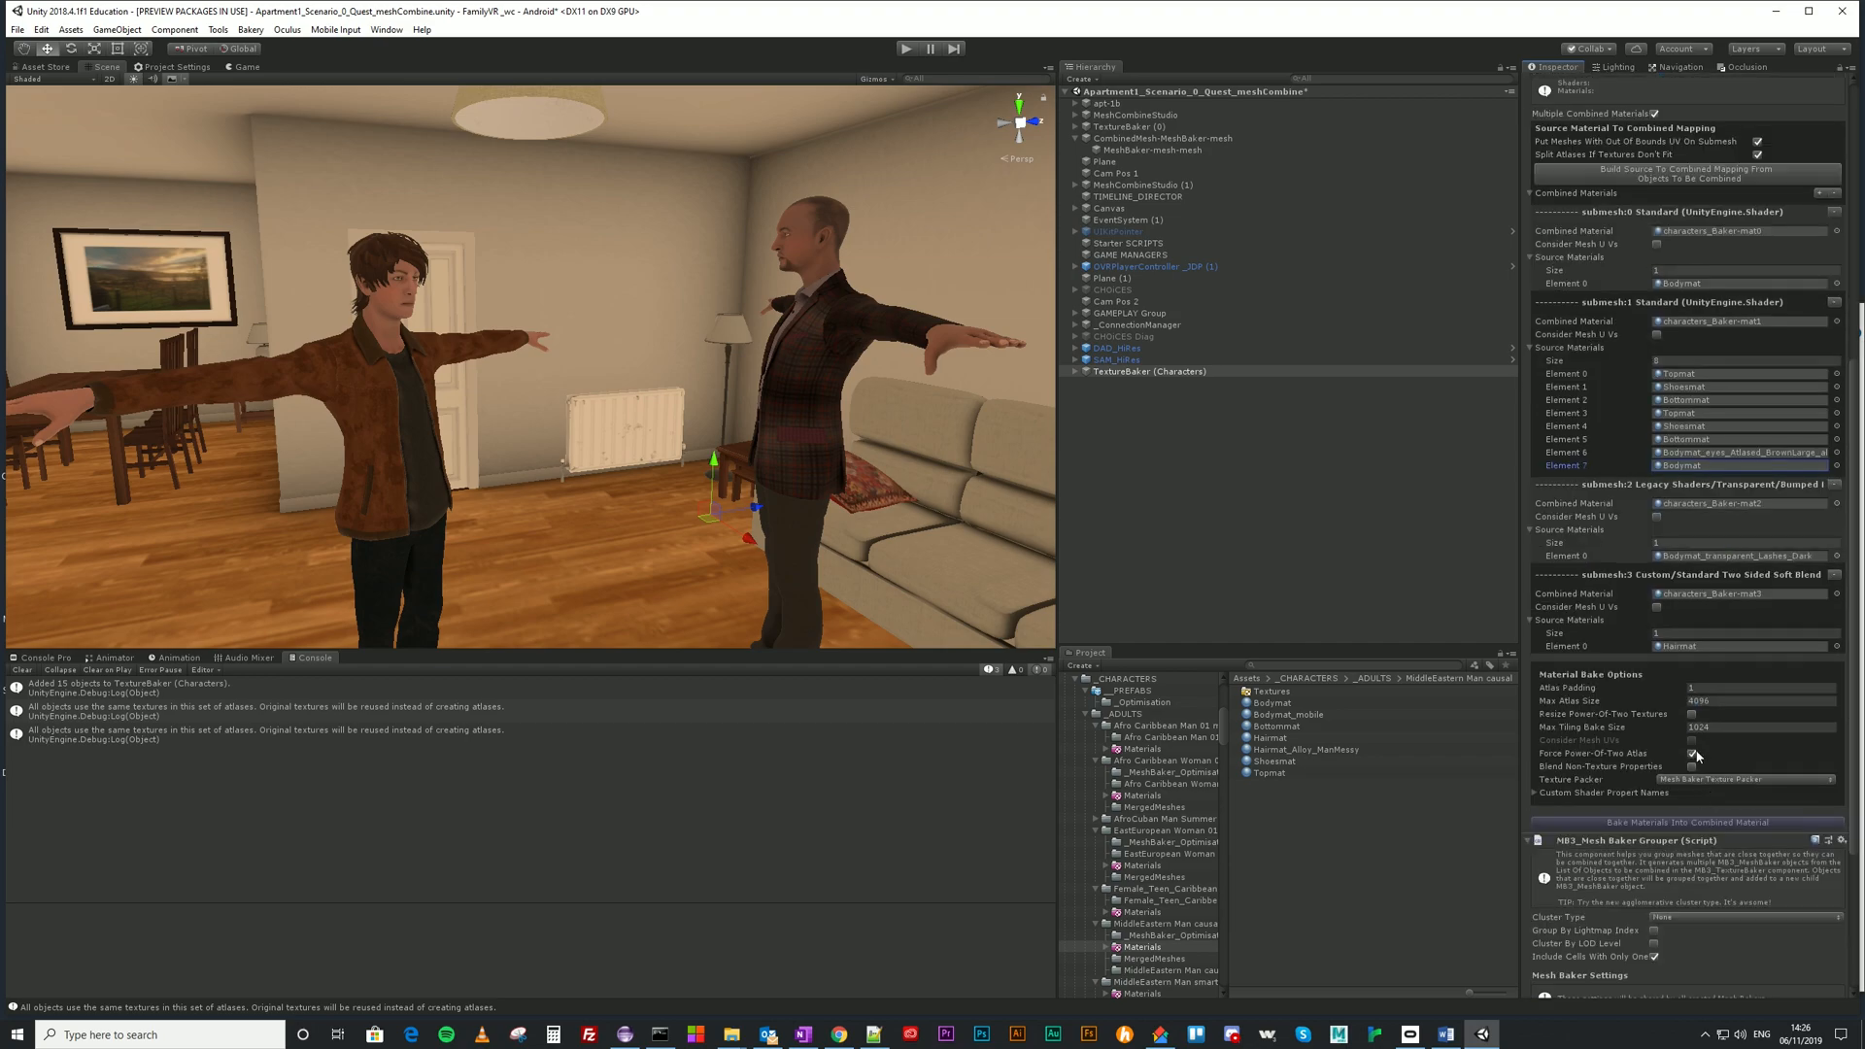
scroll(1717, 719, "up", 5)
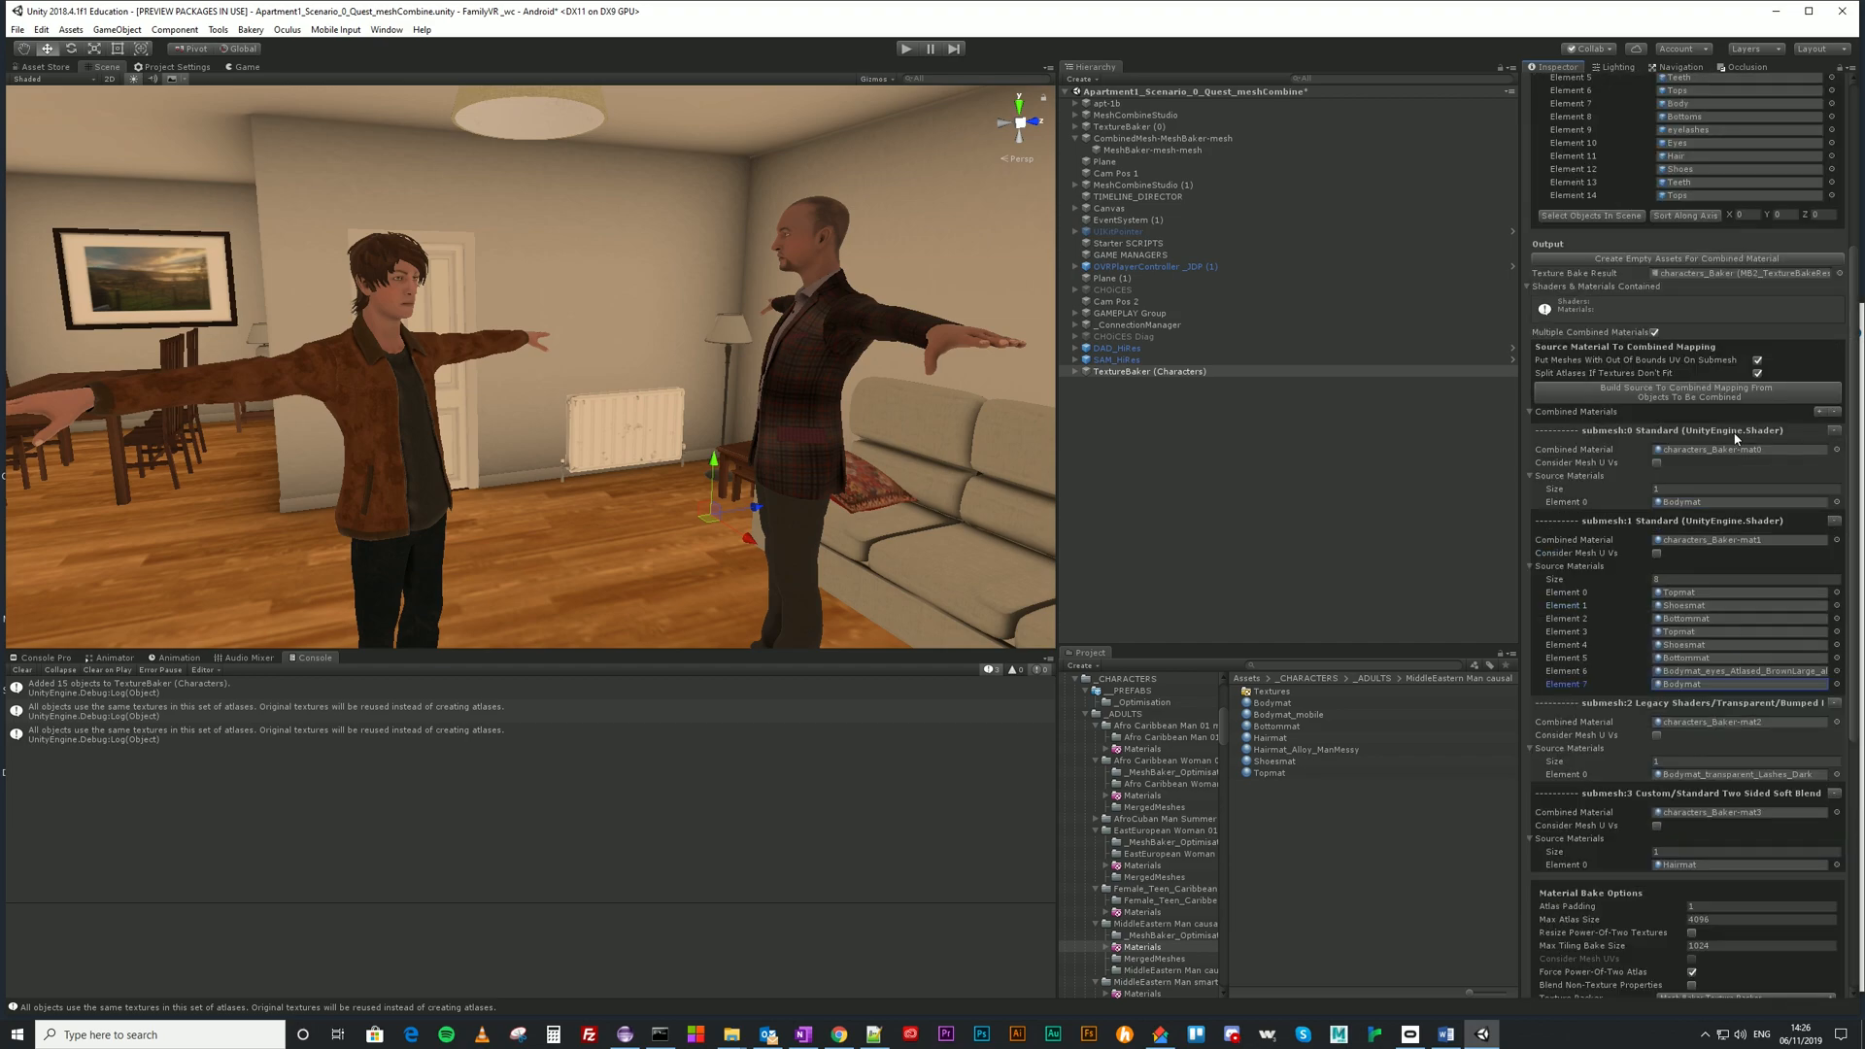
left_click(1758, 374)
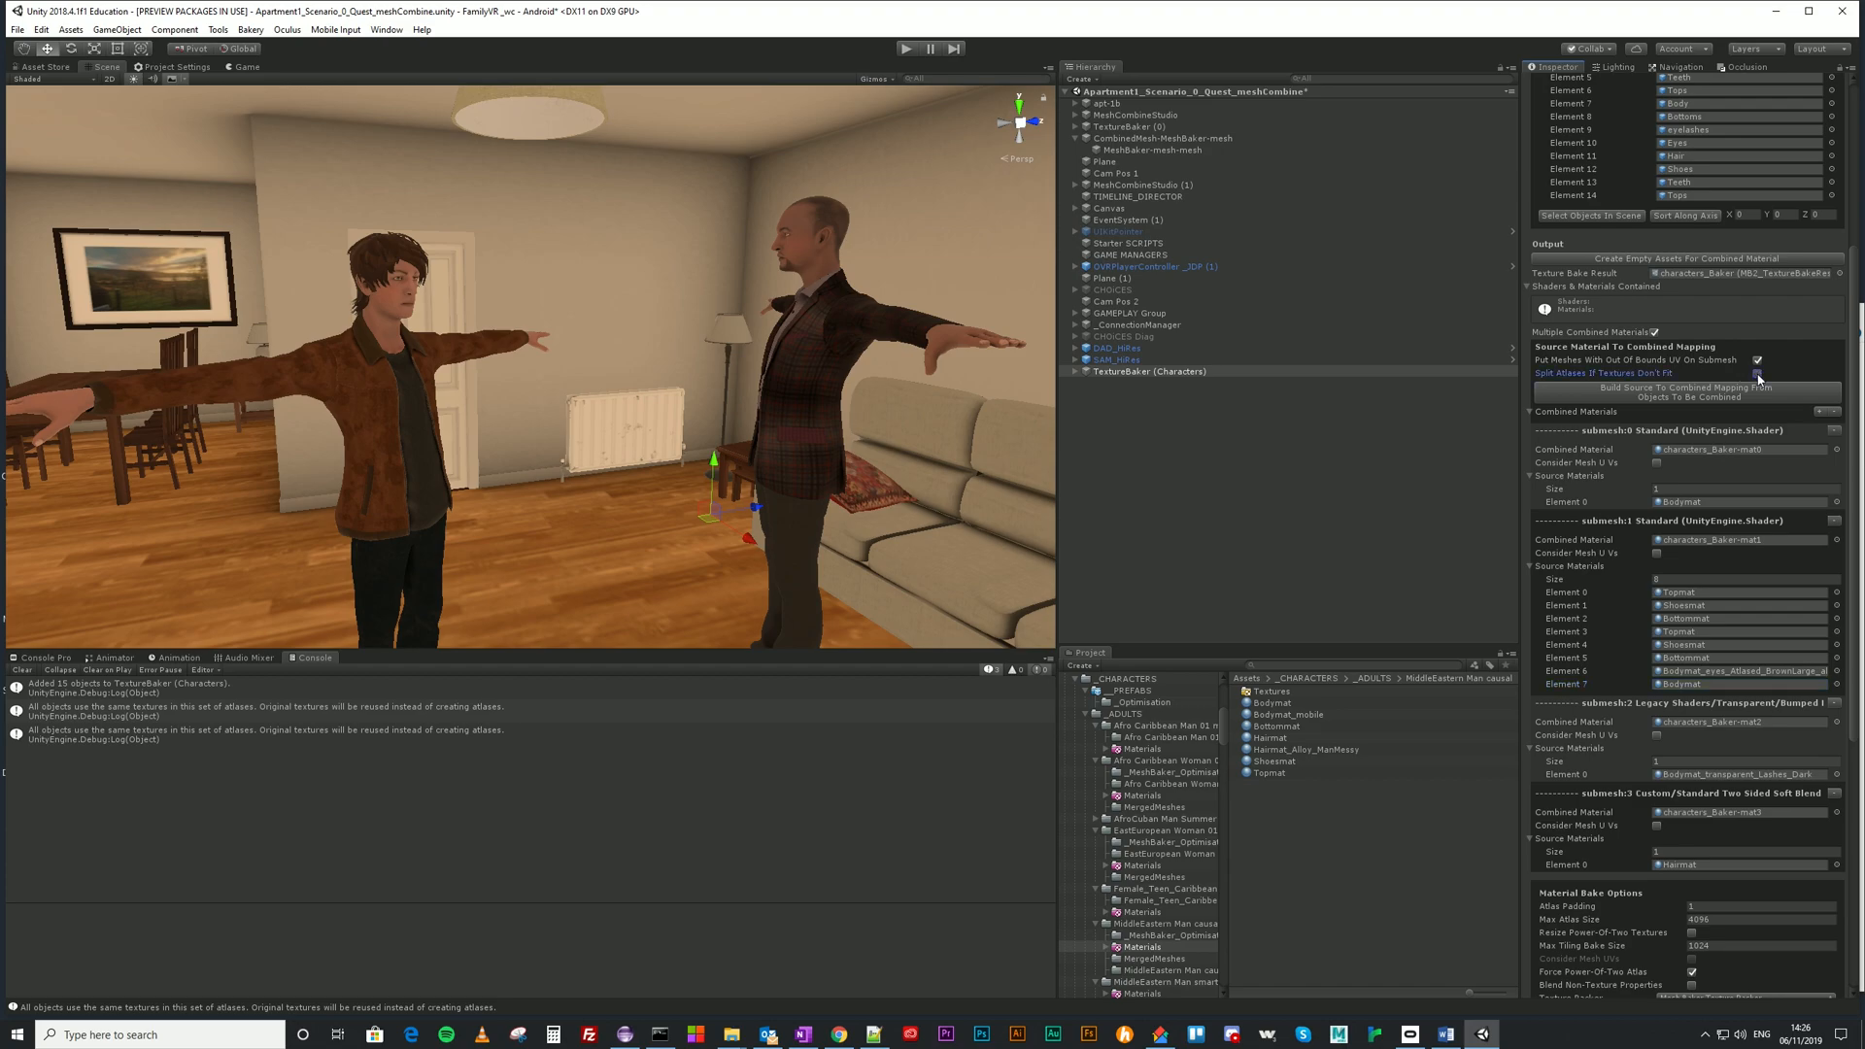
left_click(1837, 417)
left_click(1837, 418)
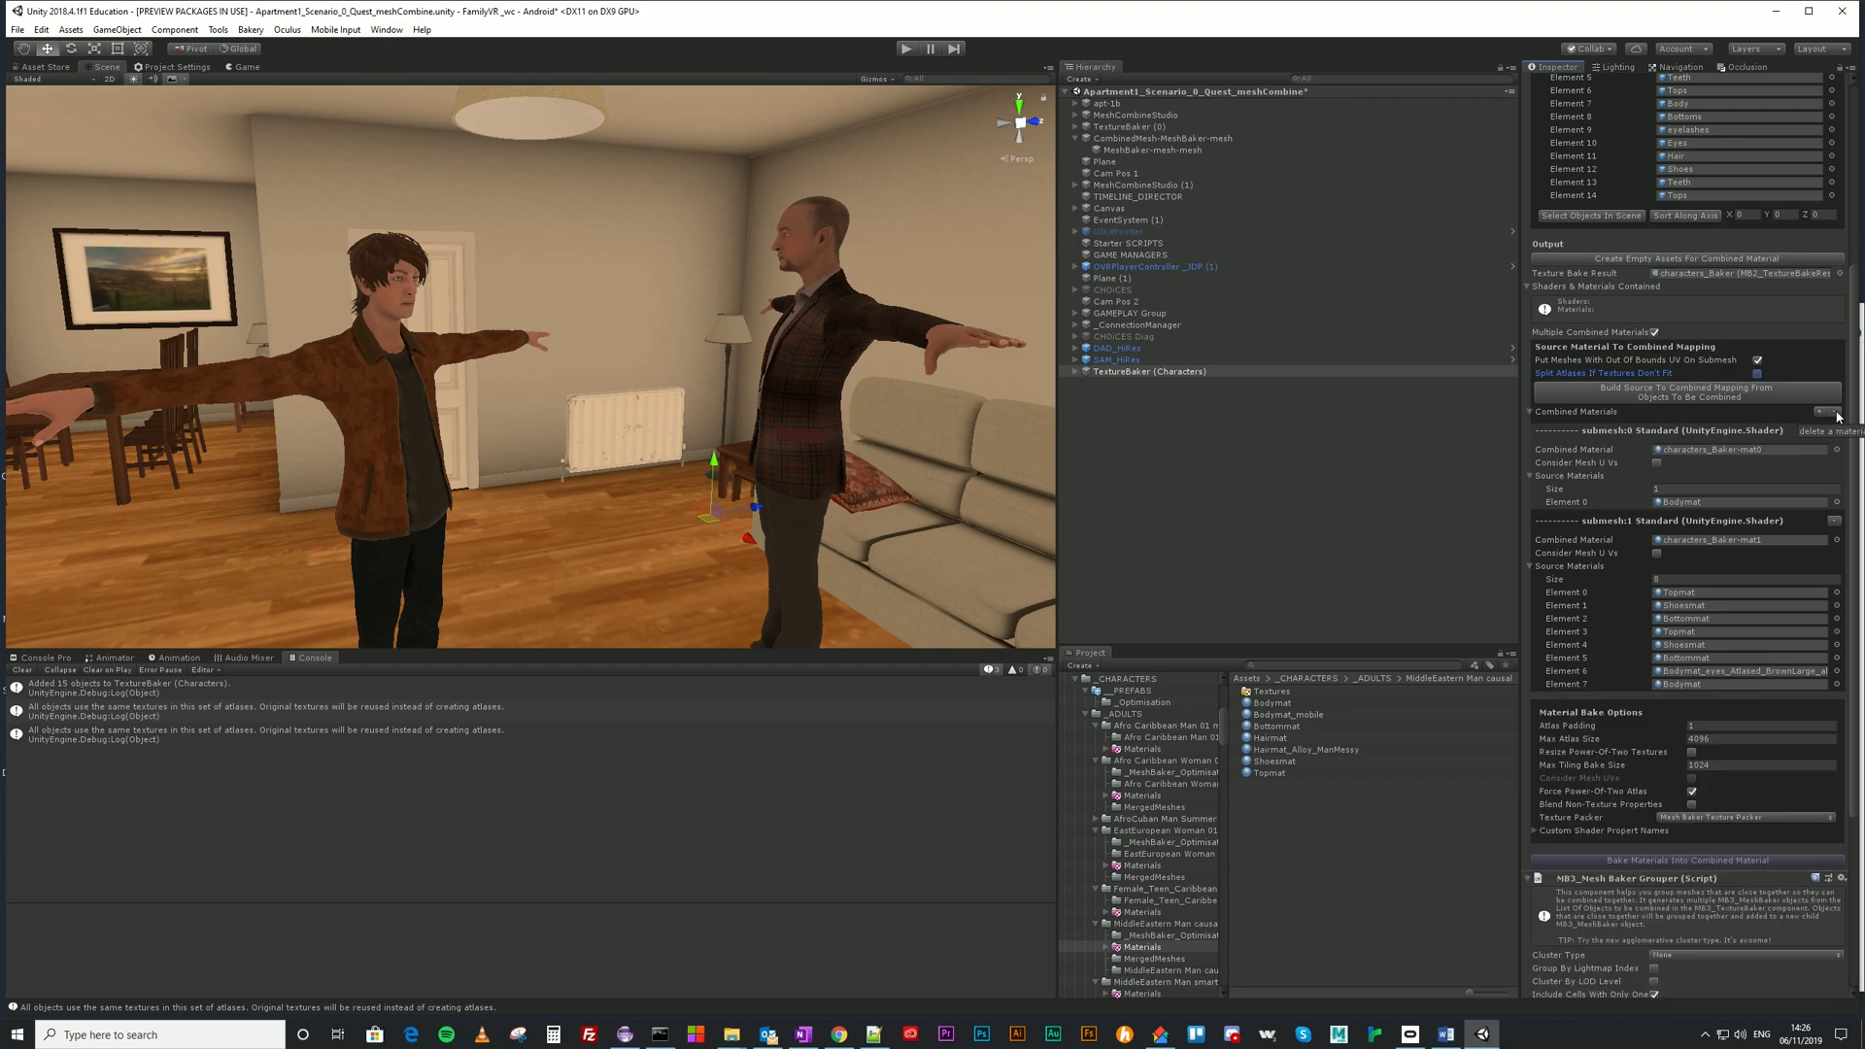
left_click(1837, 418)
left_click(1837, 418)
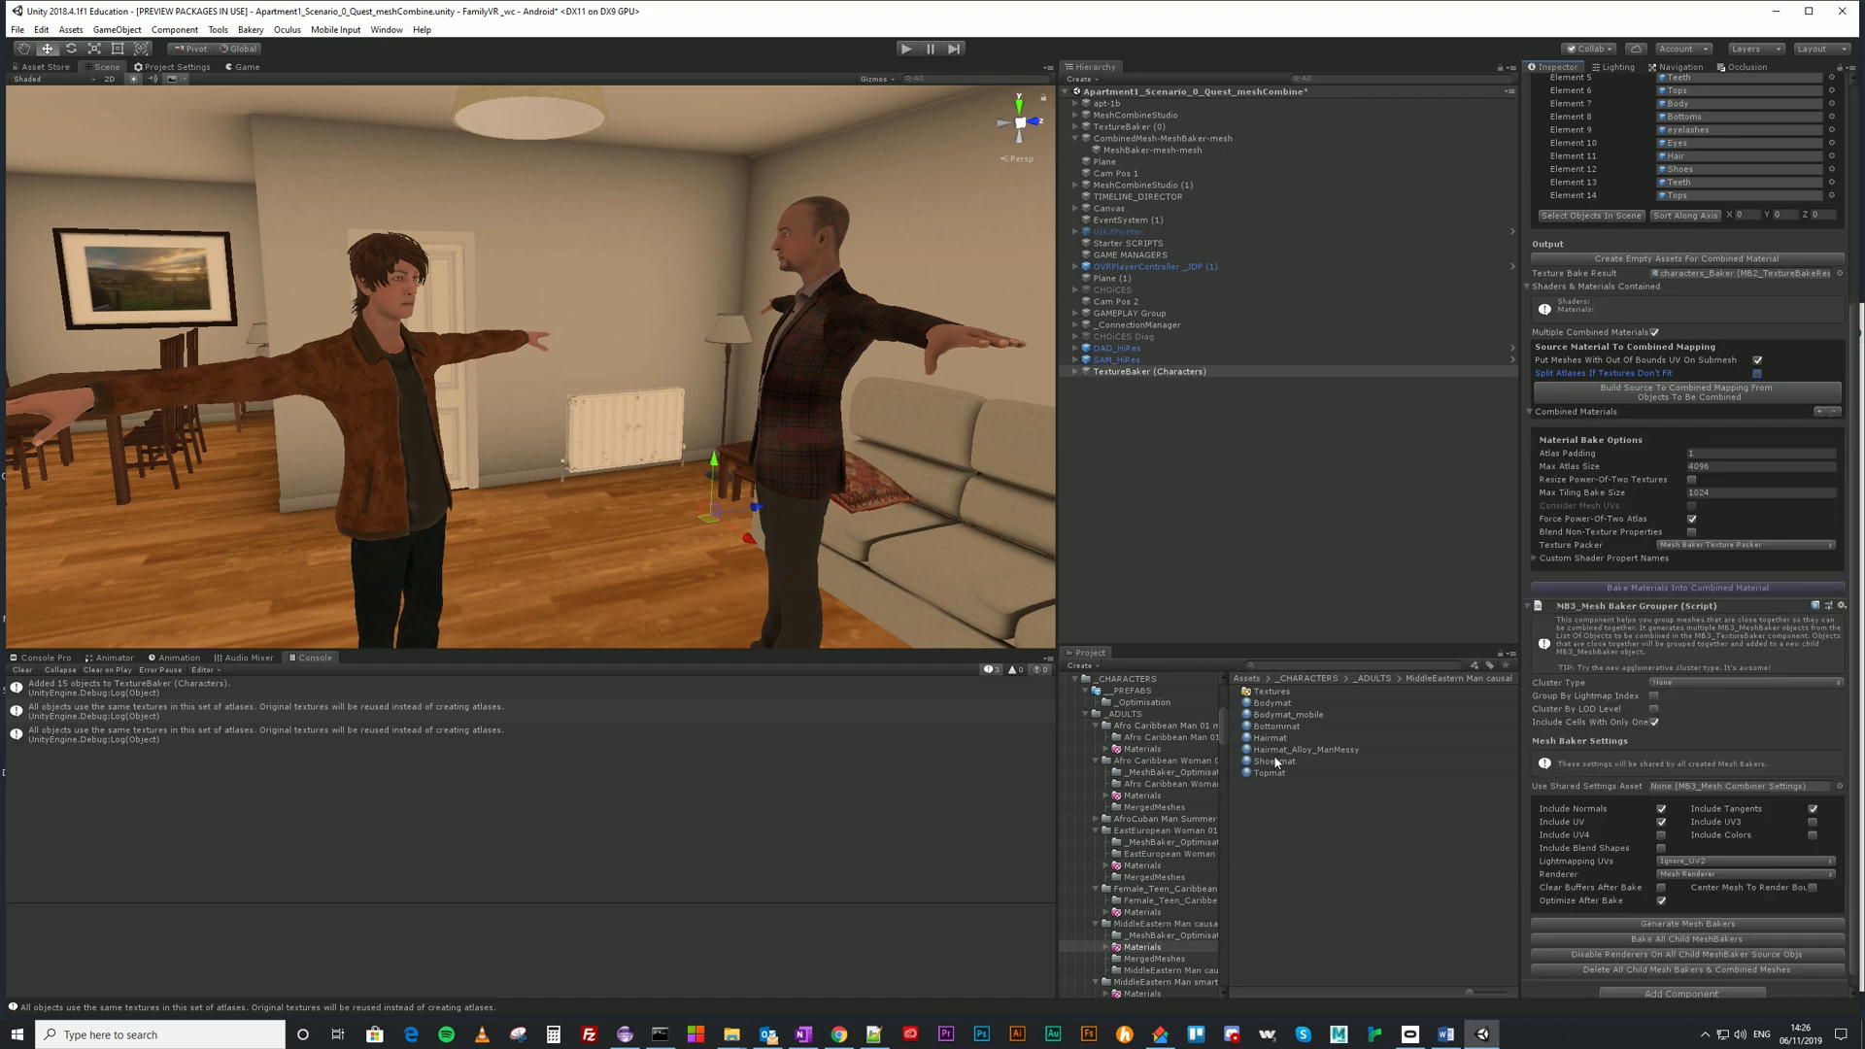
Delete the materials characters_Baker-mat0 to characters_Baker-mat3 from the _MeshBaker_Optimisation folder.
left_click(1075, 679)
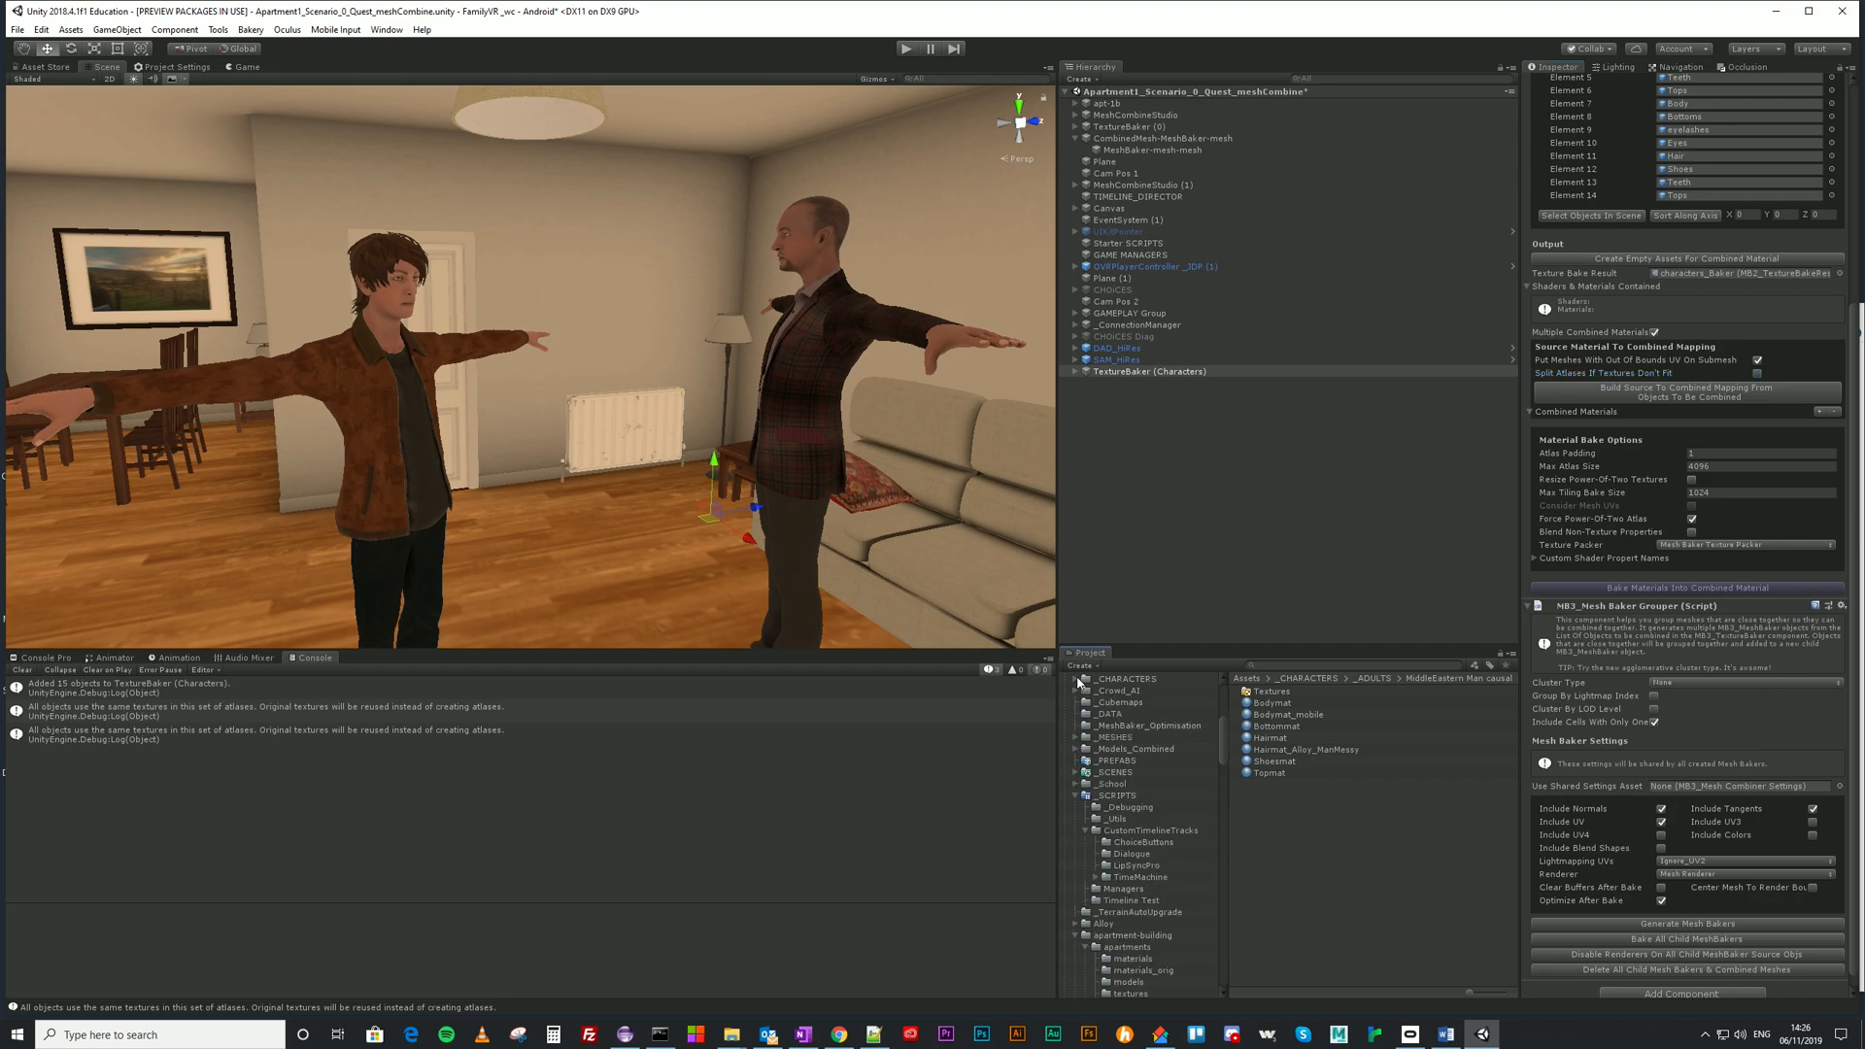
left_click(1124, 729)
left_click(1340, 703)
left_click(1347, 740, "shift")
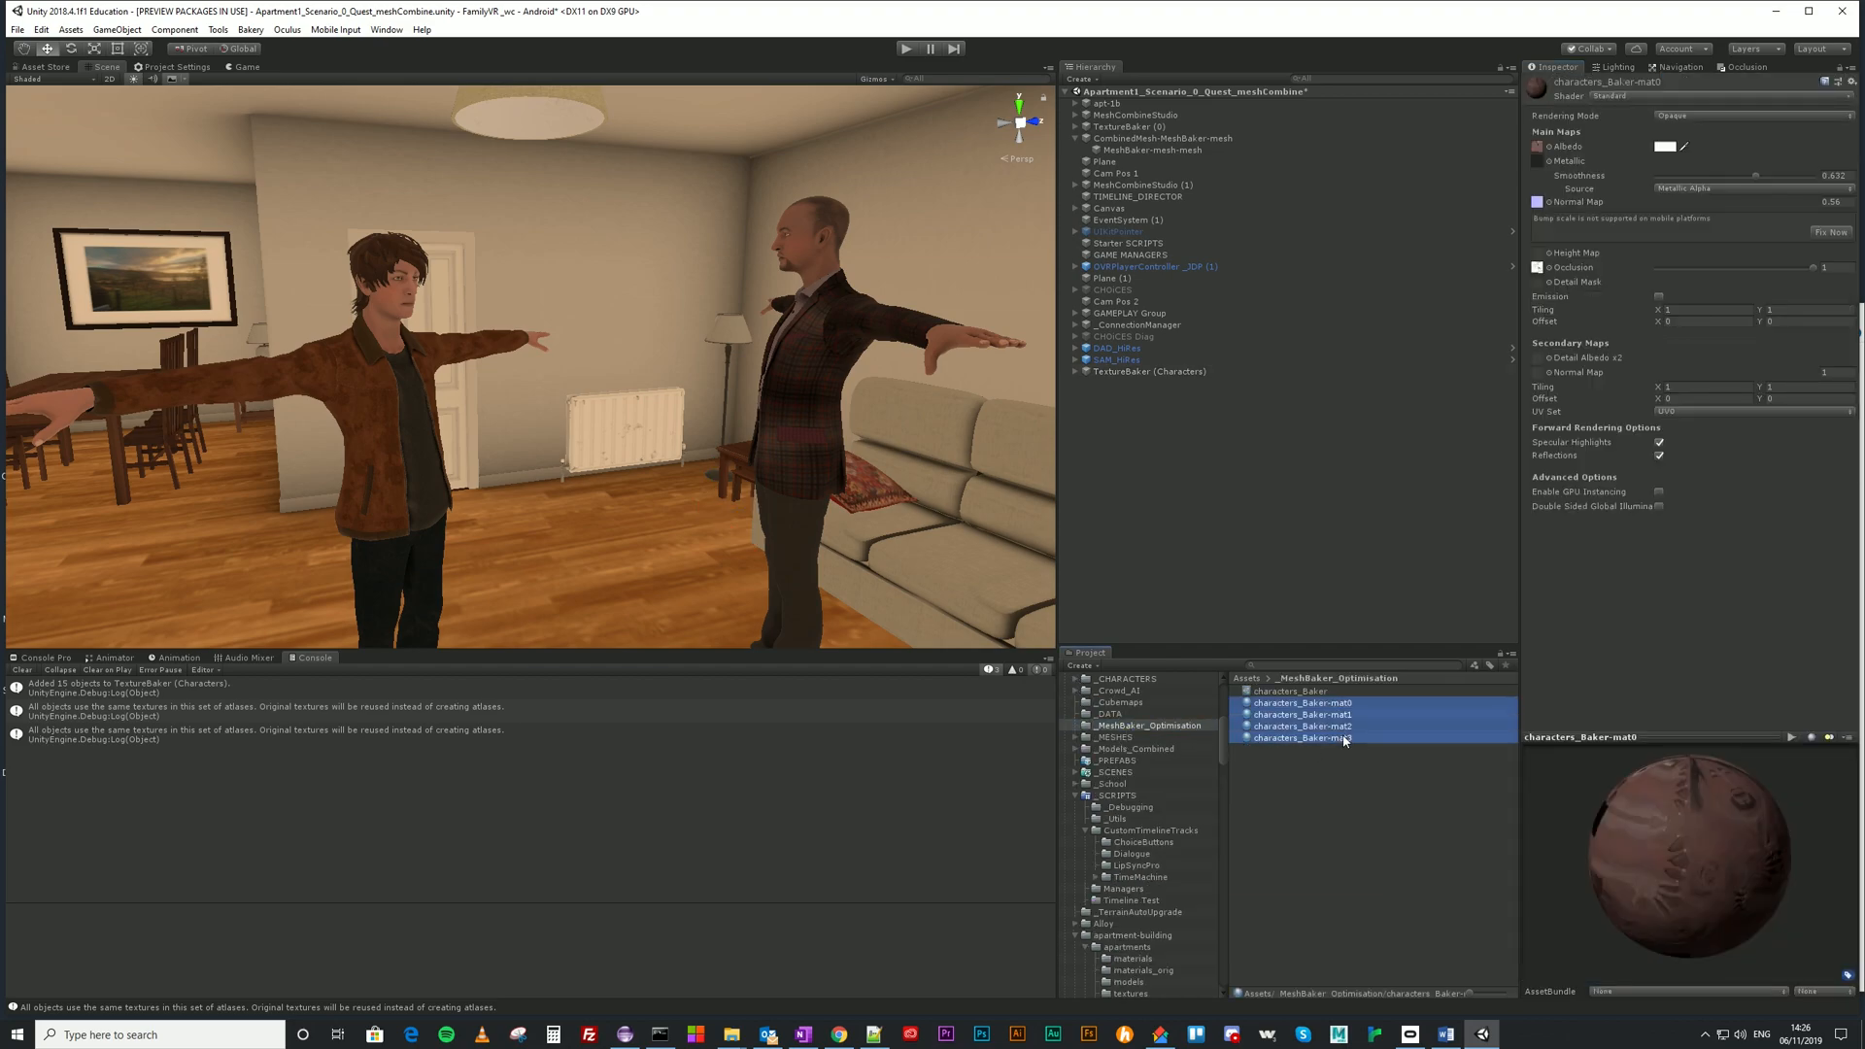
key("Delete")
key("Return")
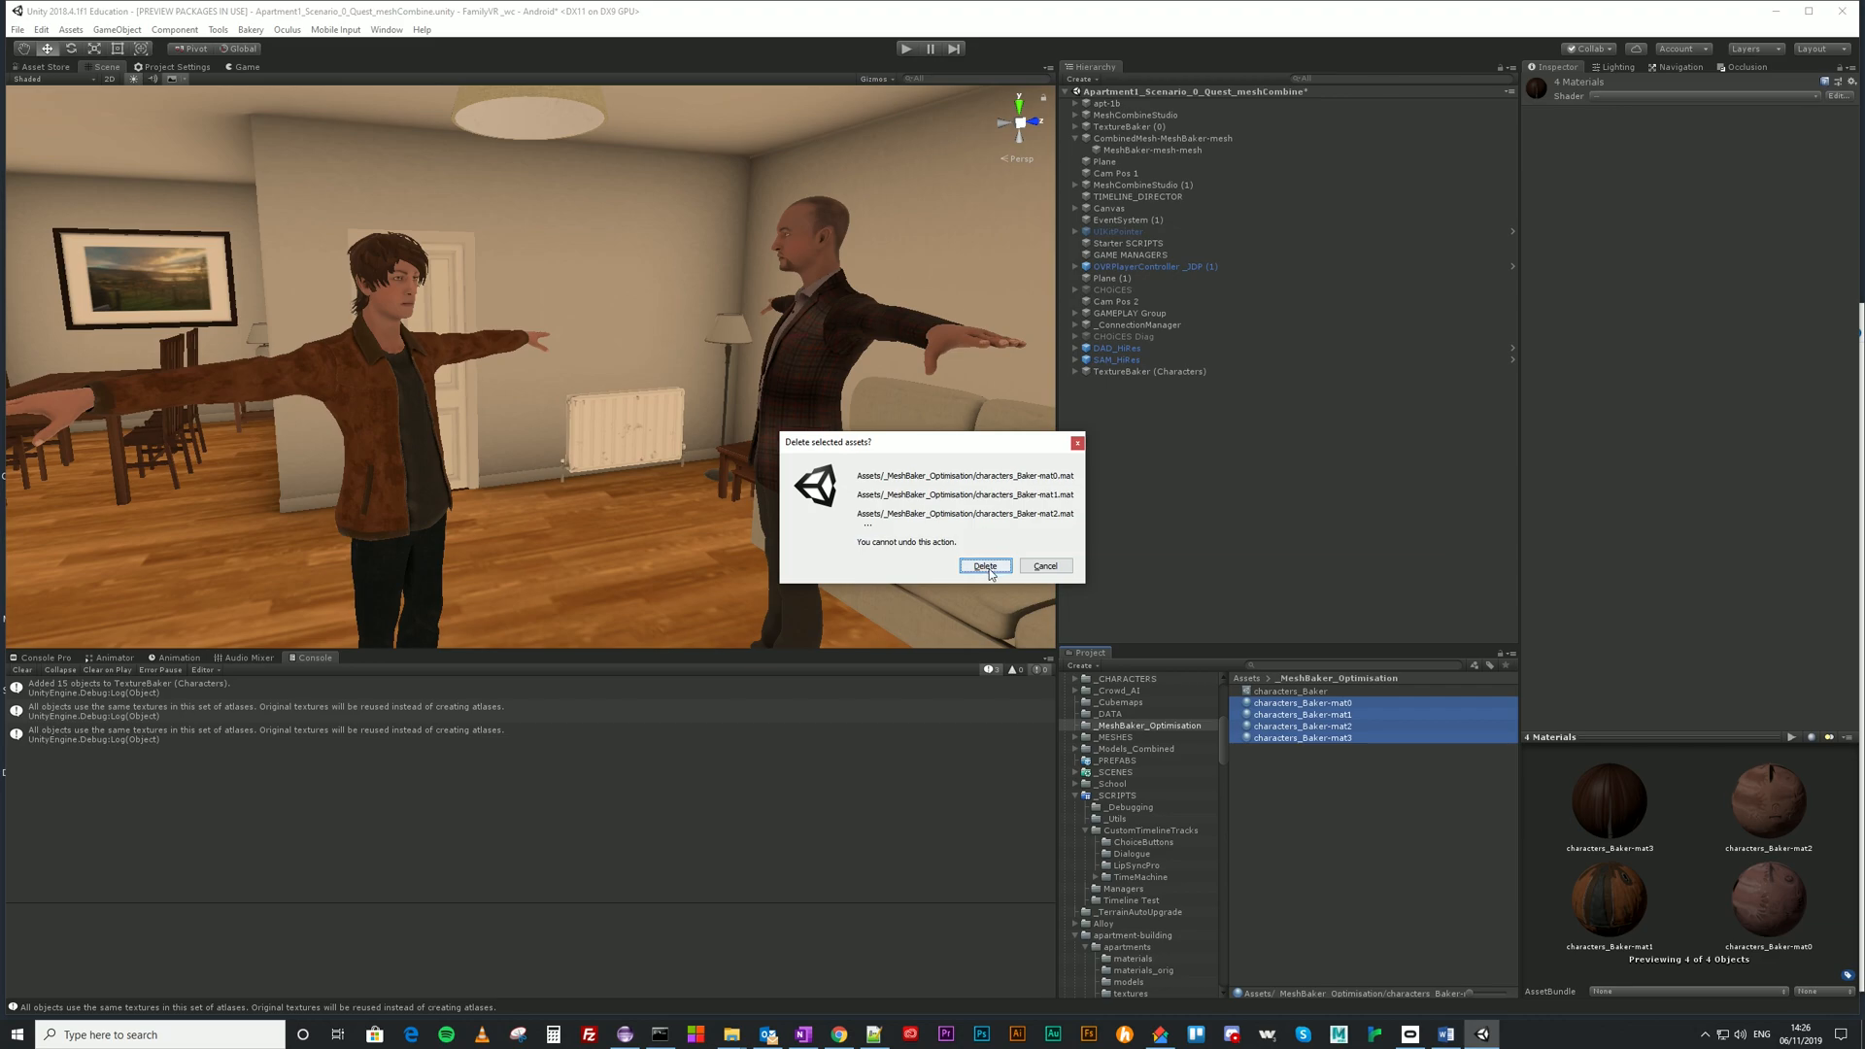
Rebuild the source to combined material mapping of TextureBaker (Characters) from its objects to be combined.
left_click(1137, 371)
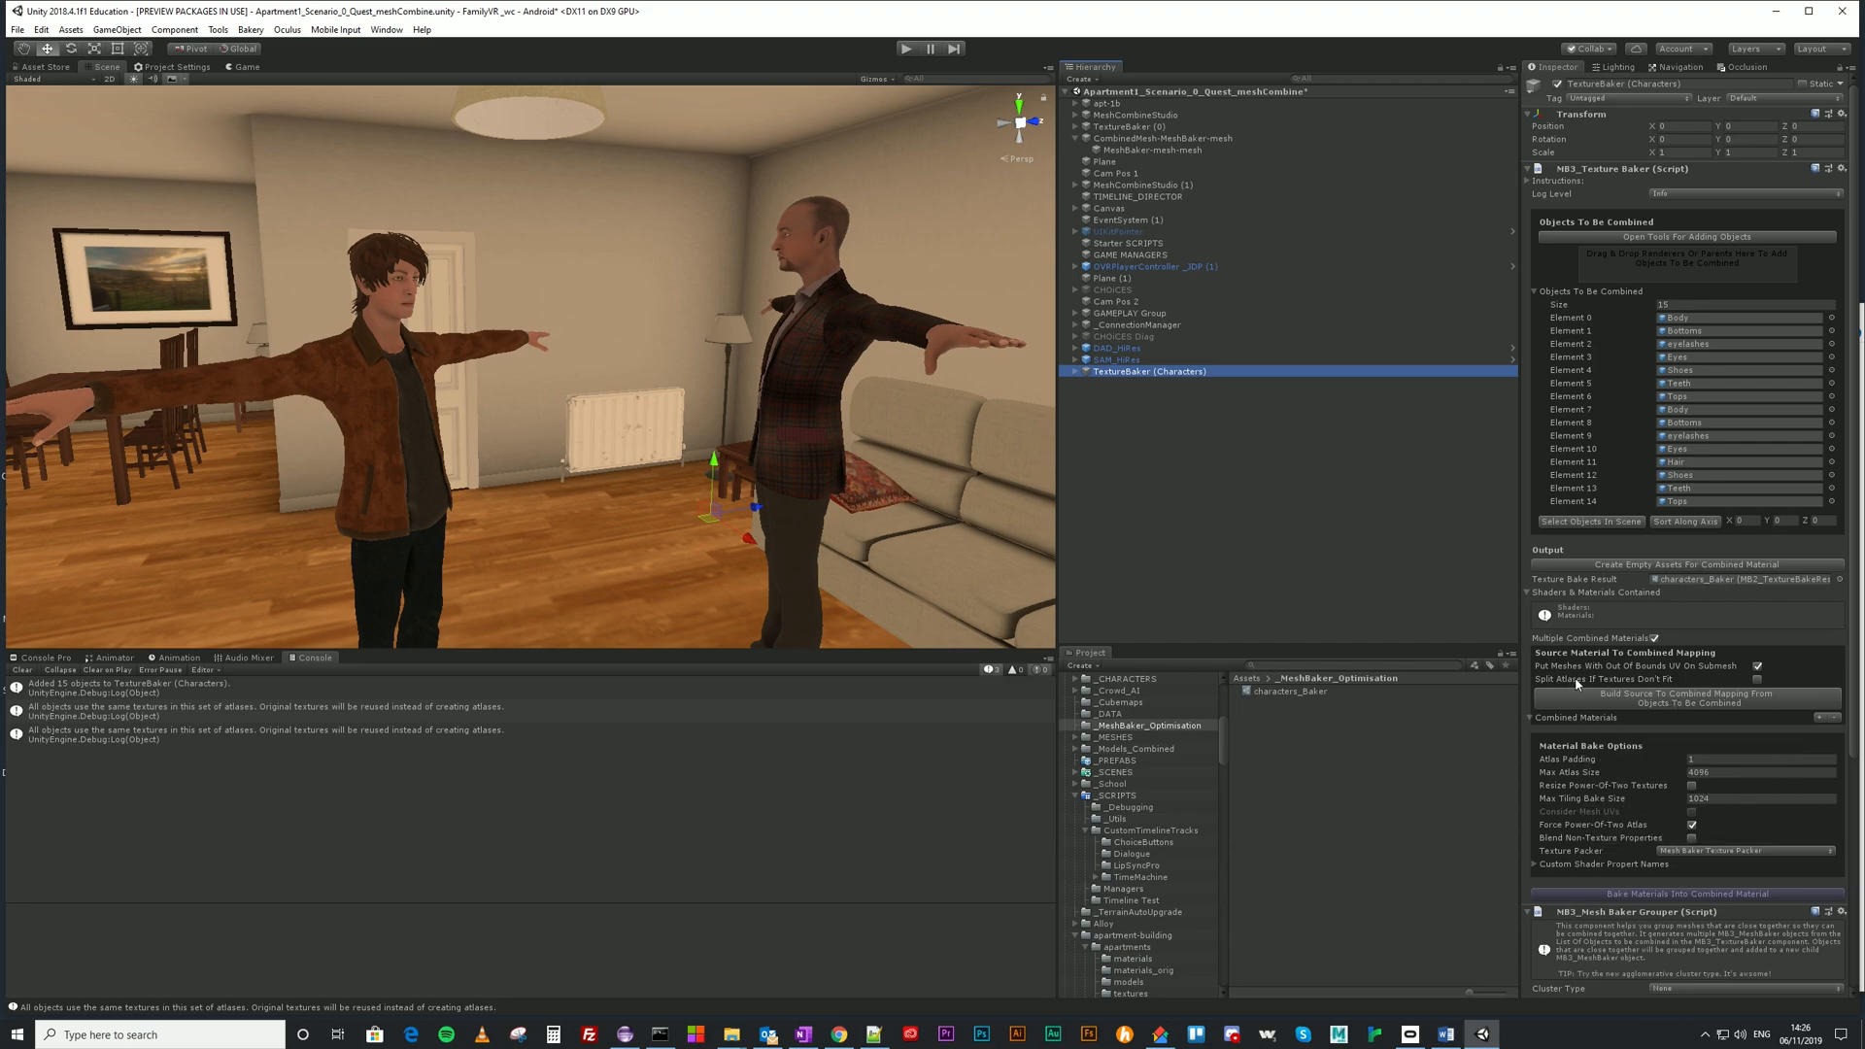
left_click(1698, 700)
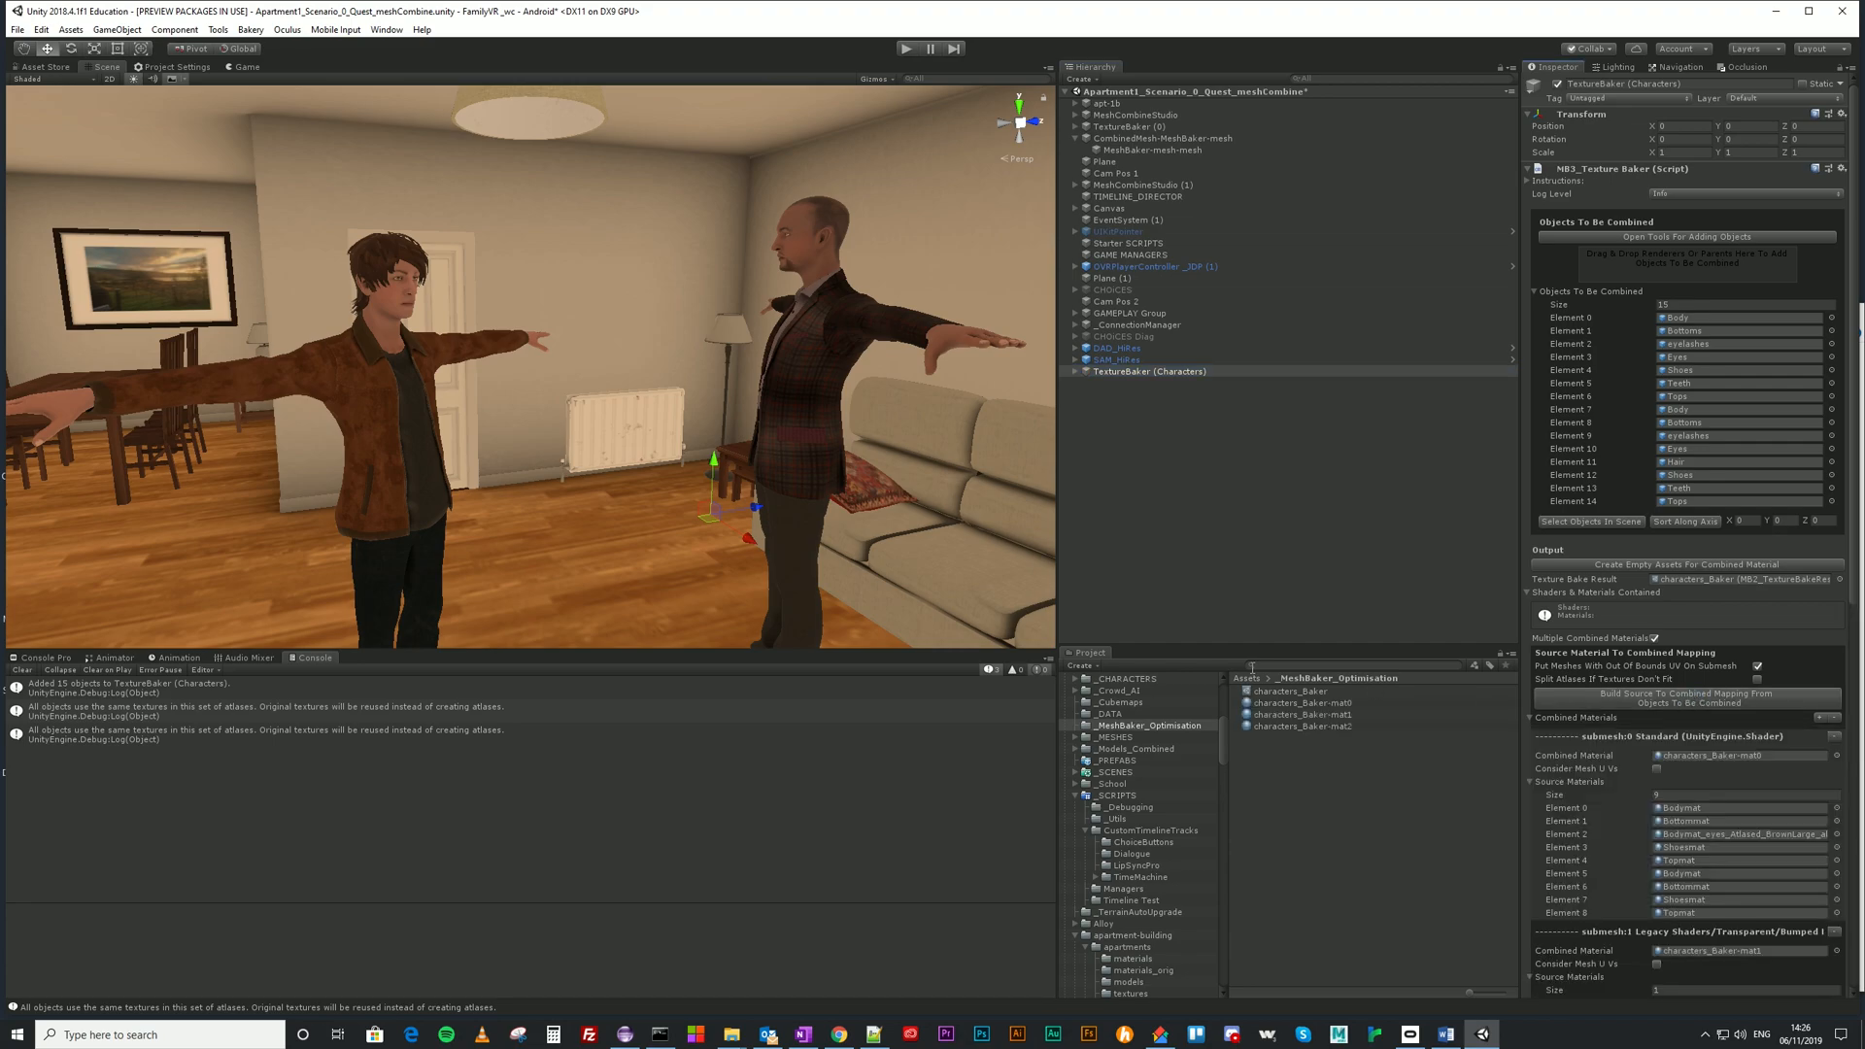
scroll(1601, 736, "down", 5)
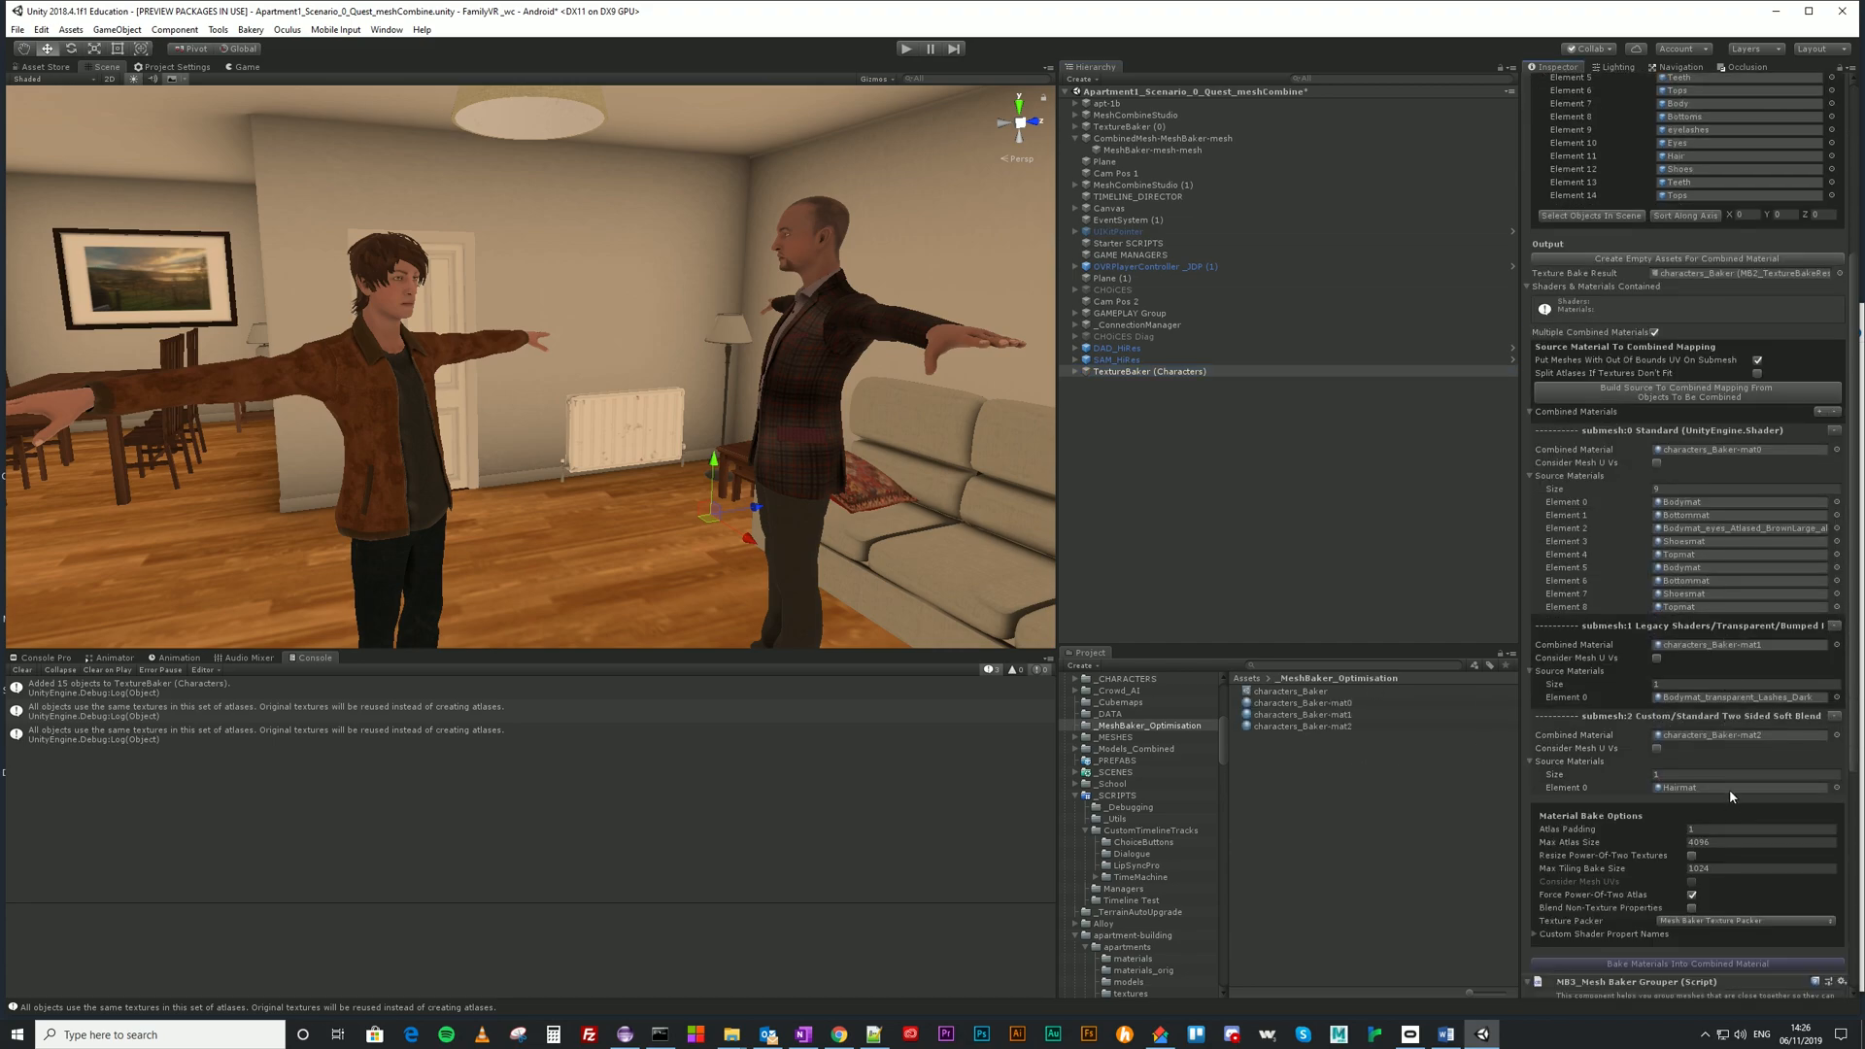
Bake the source materials of TextureBaker (Characters) into the combined materials.
scroll(1743, 583, "down", 3)
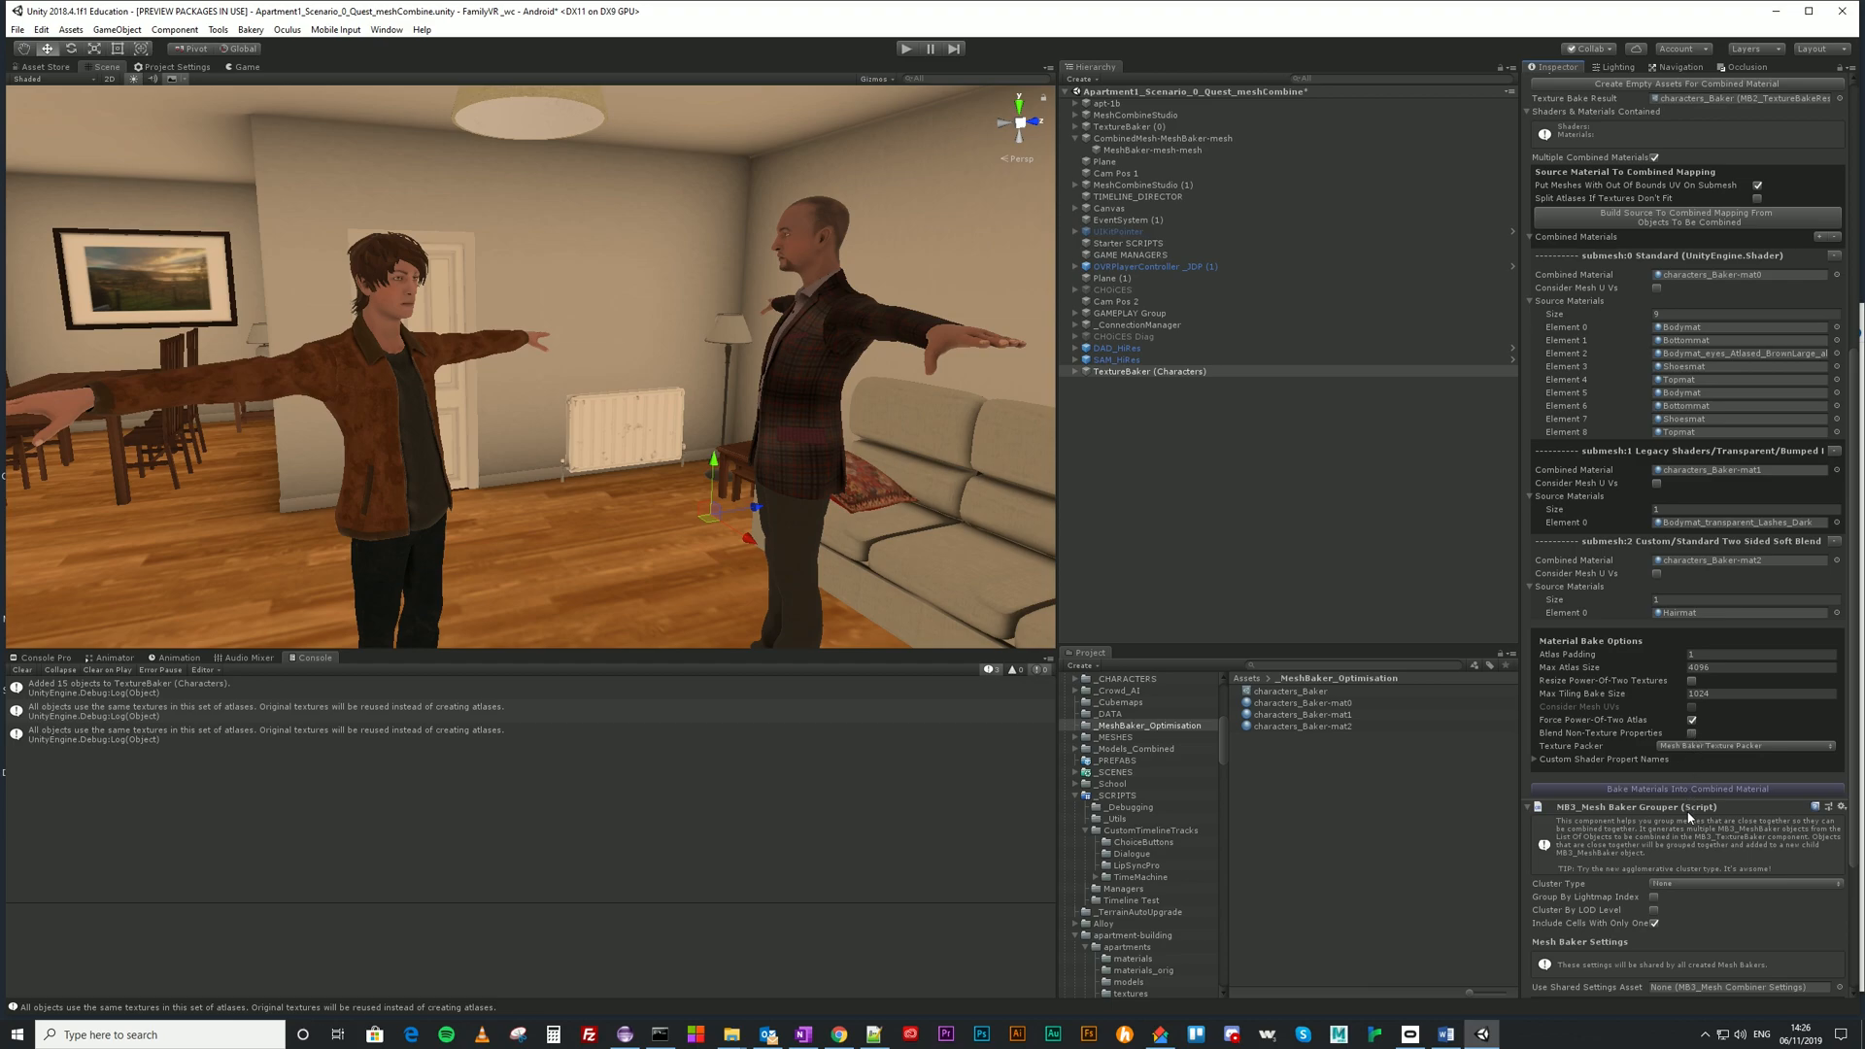
scroll(1688, 818, "down", 3)
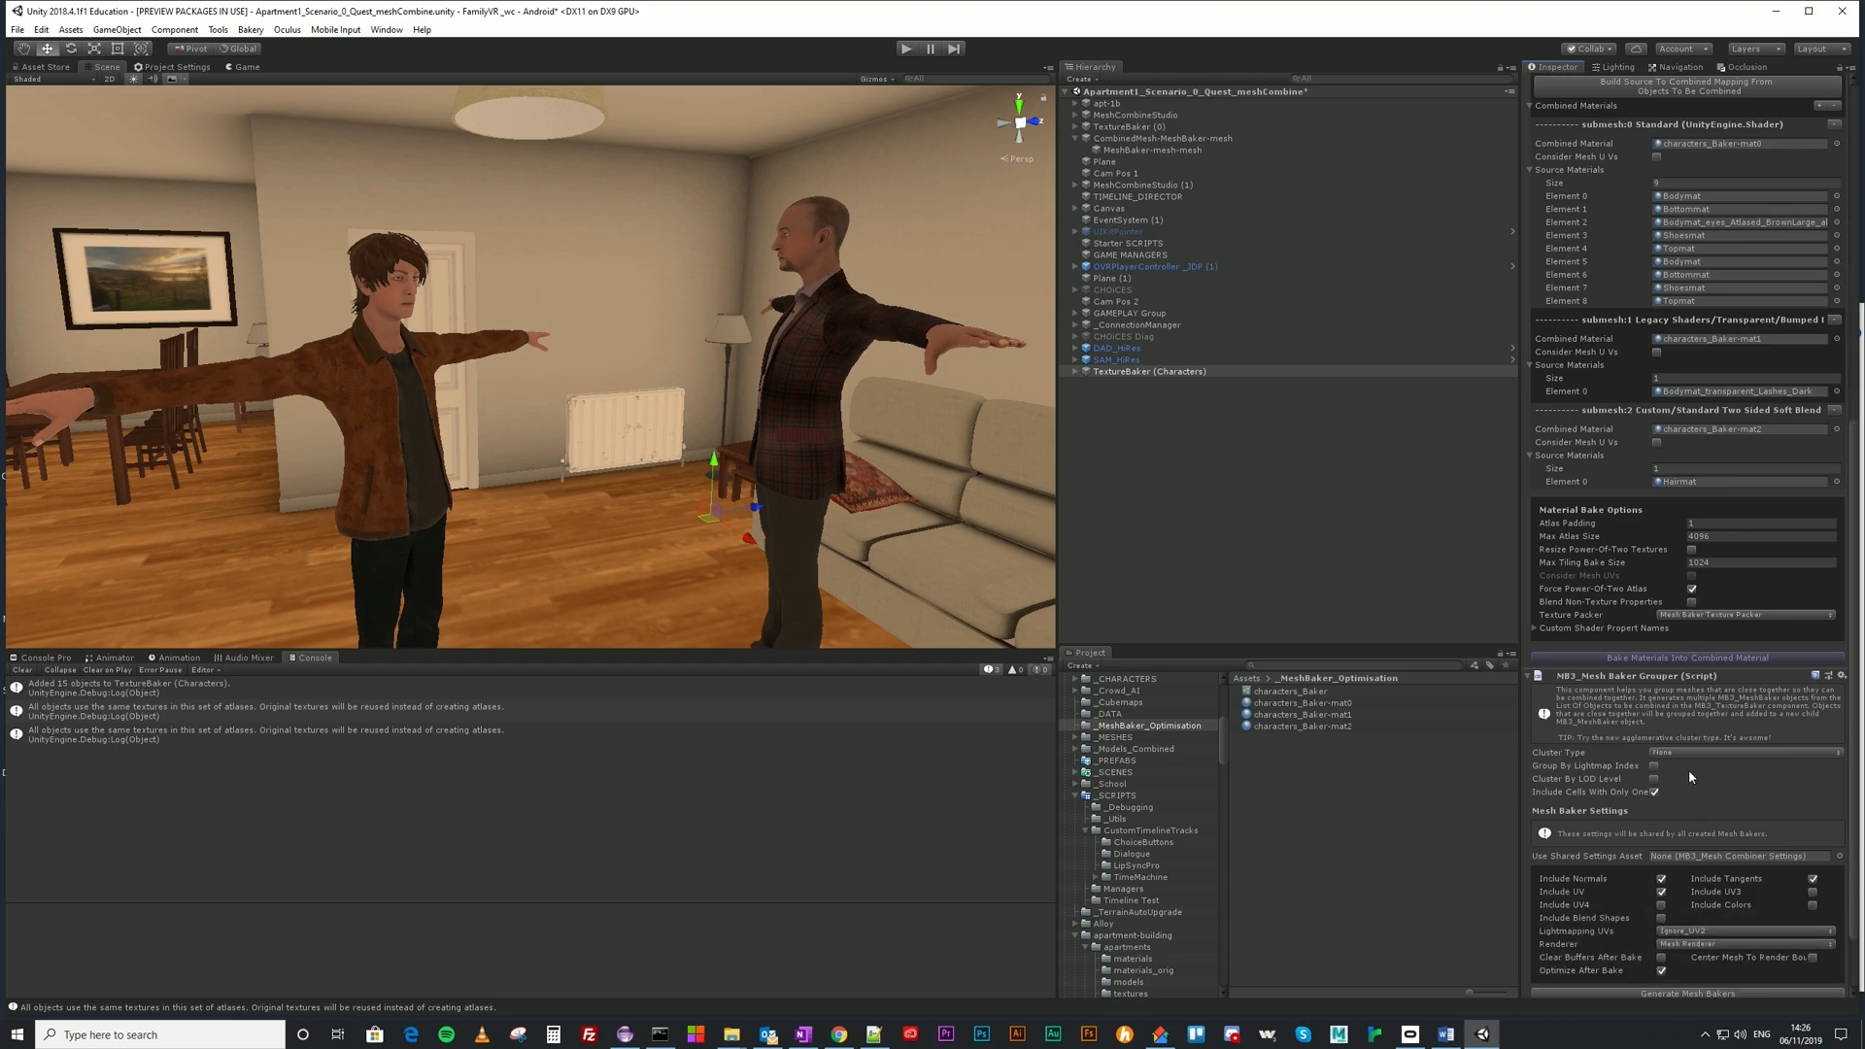
scroll(1689, 772, "down", 1)
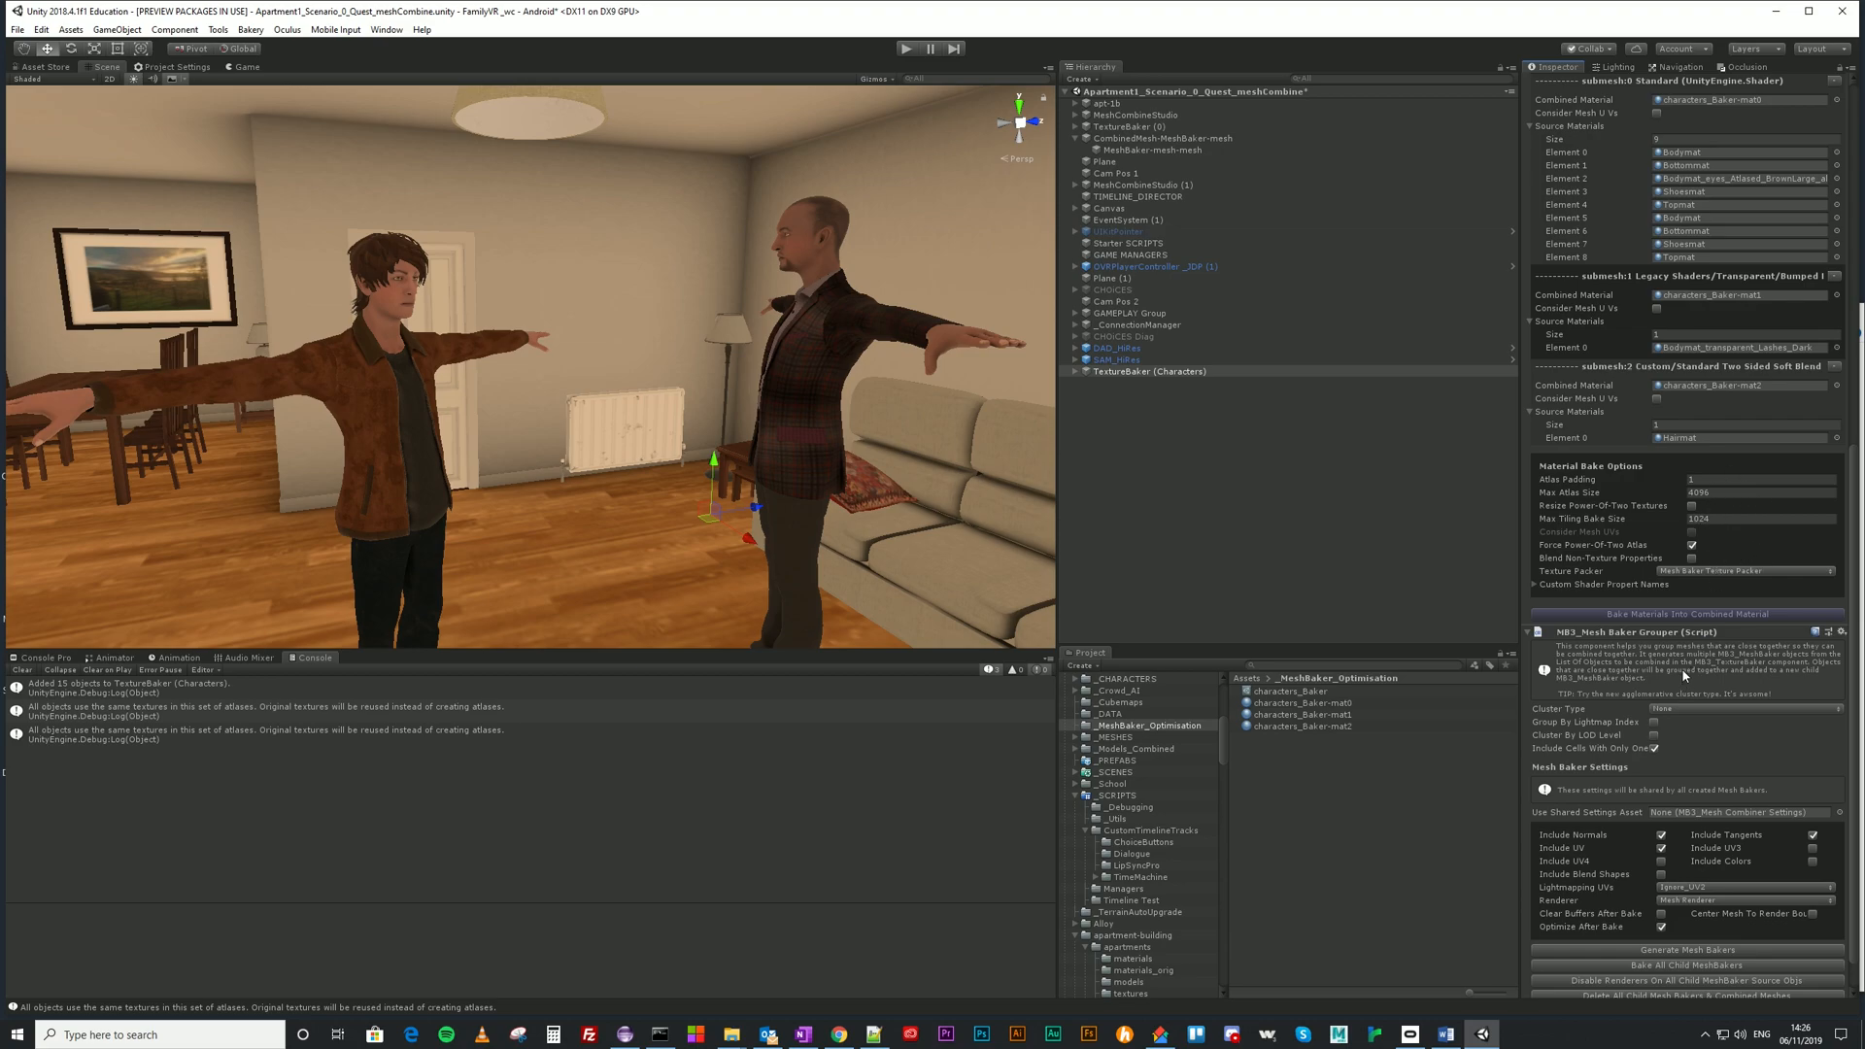
scroll(1684, 676, "down", 1)
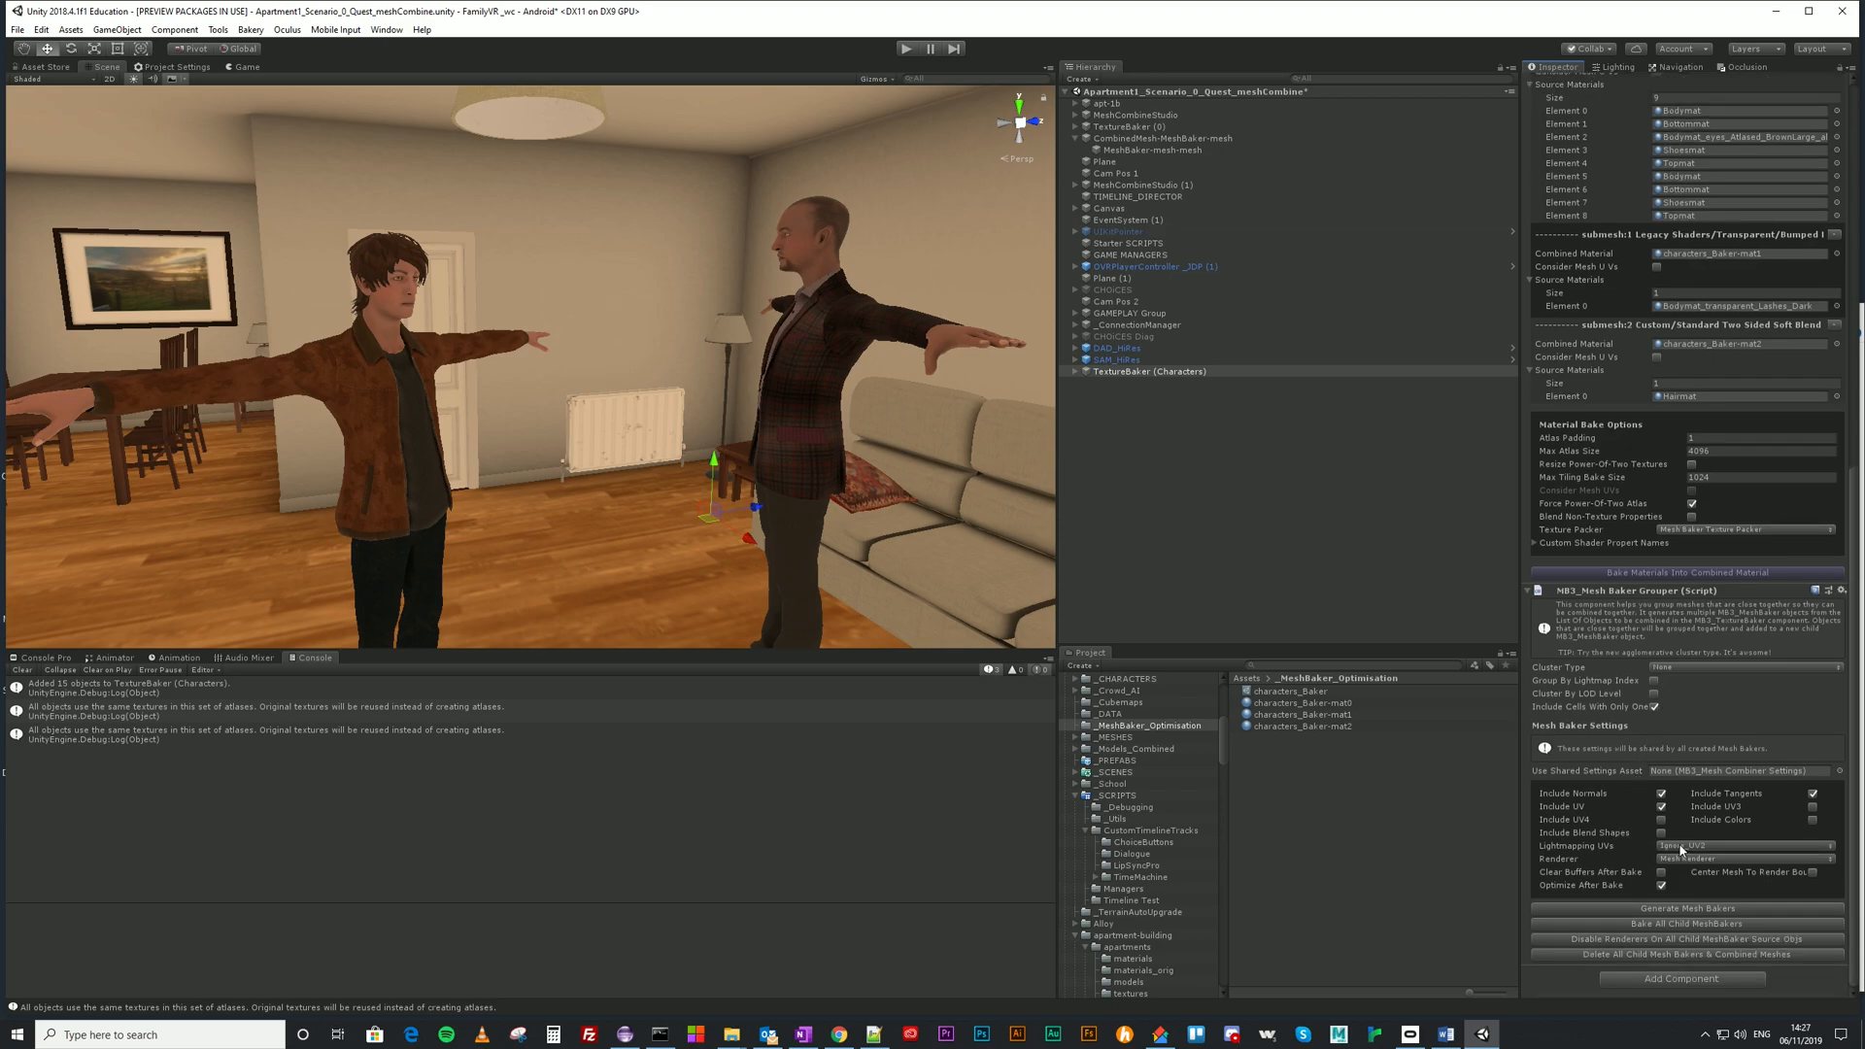
left_click(1704, 572)
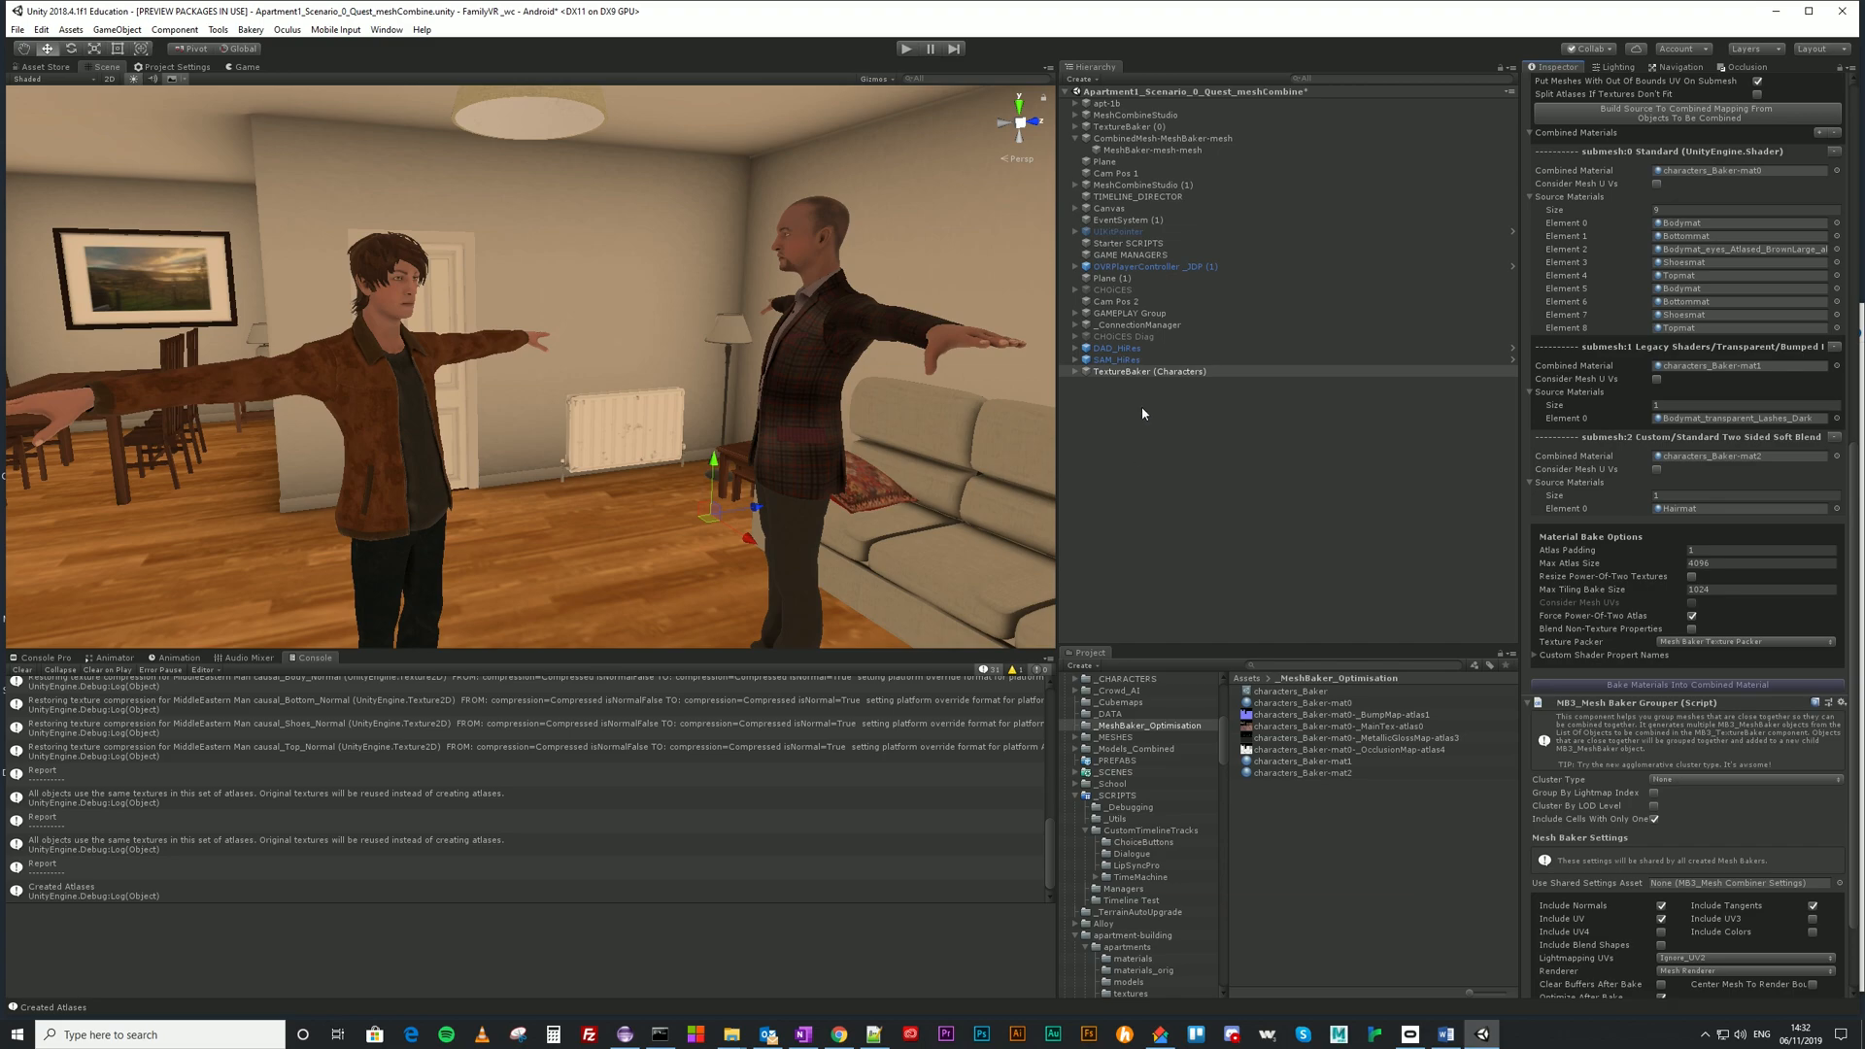
Review the bake log in the console and examine the generated atlas textures of characters_Baker-mat0, including the _MainTex atlas.
left_click(1015, 671)
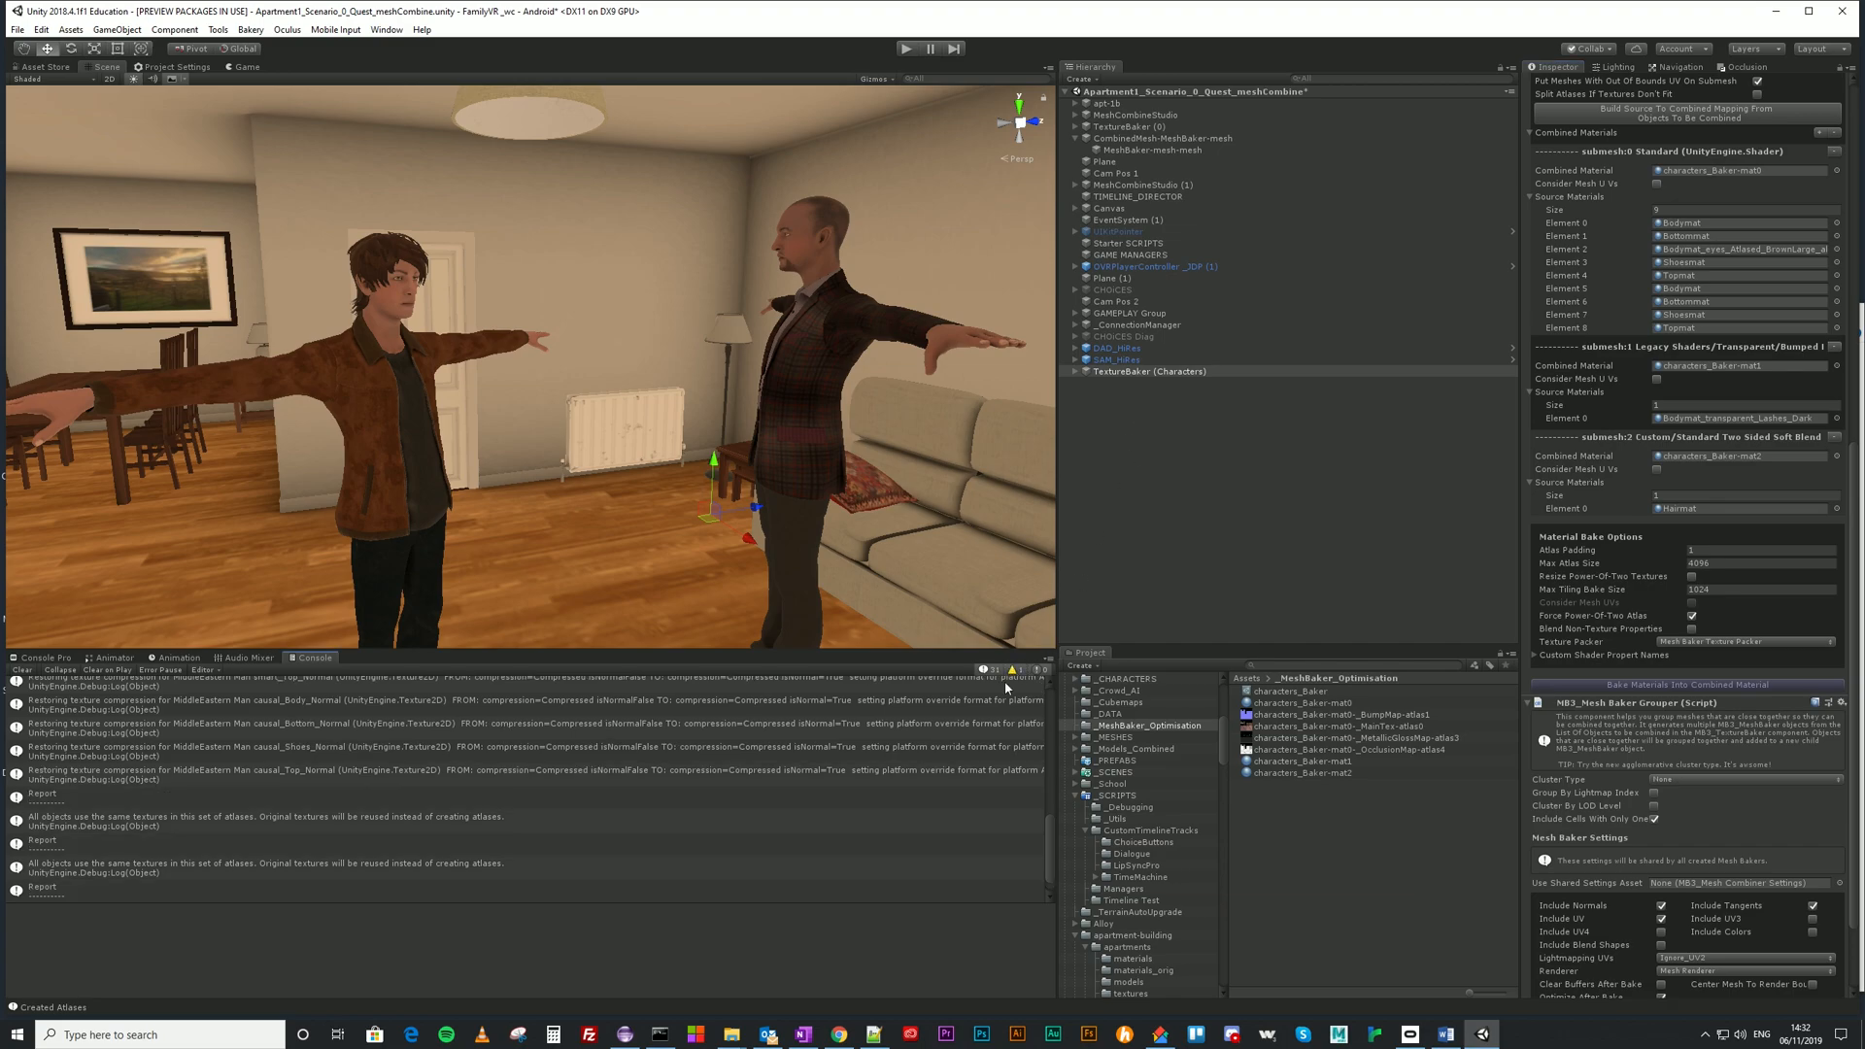
scroll(855, 774, "down", 2)
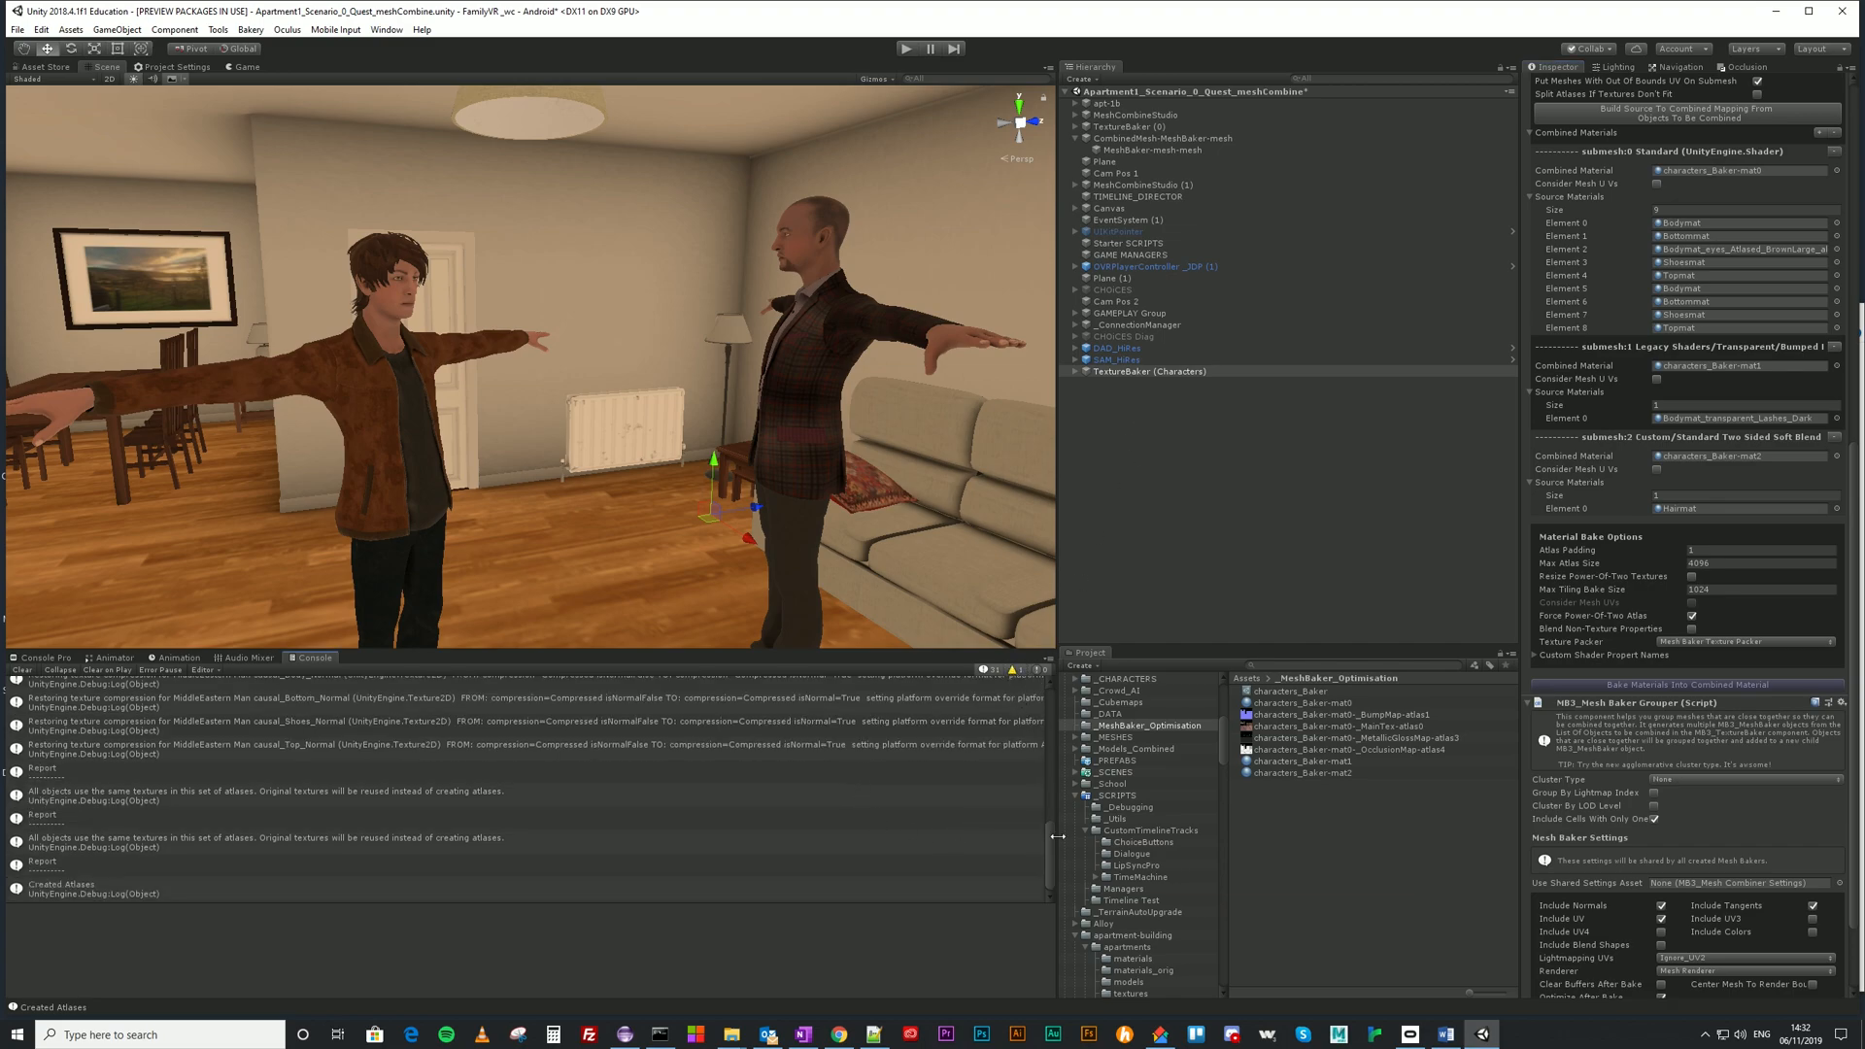
left_click_drag(1050, 844, 1047, 780)
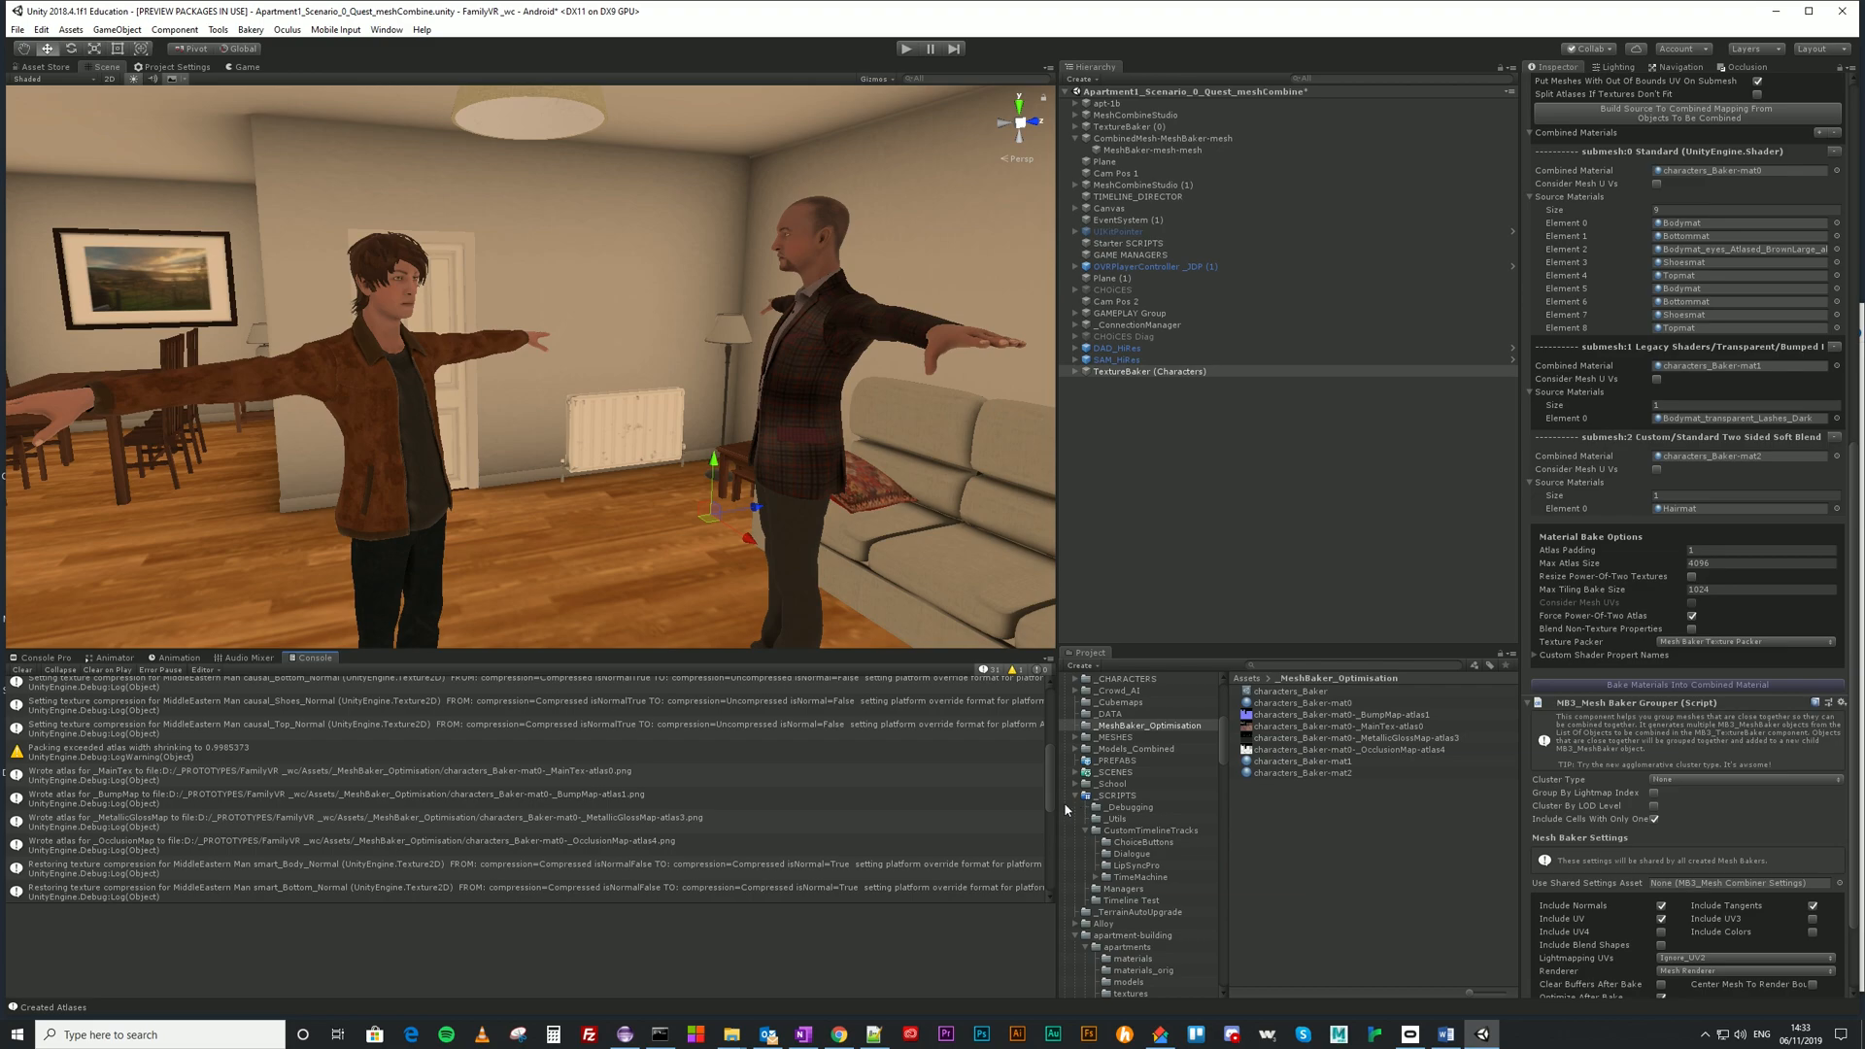
left_click_drag(1051, 802, 1055, 884)
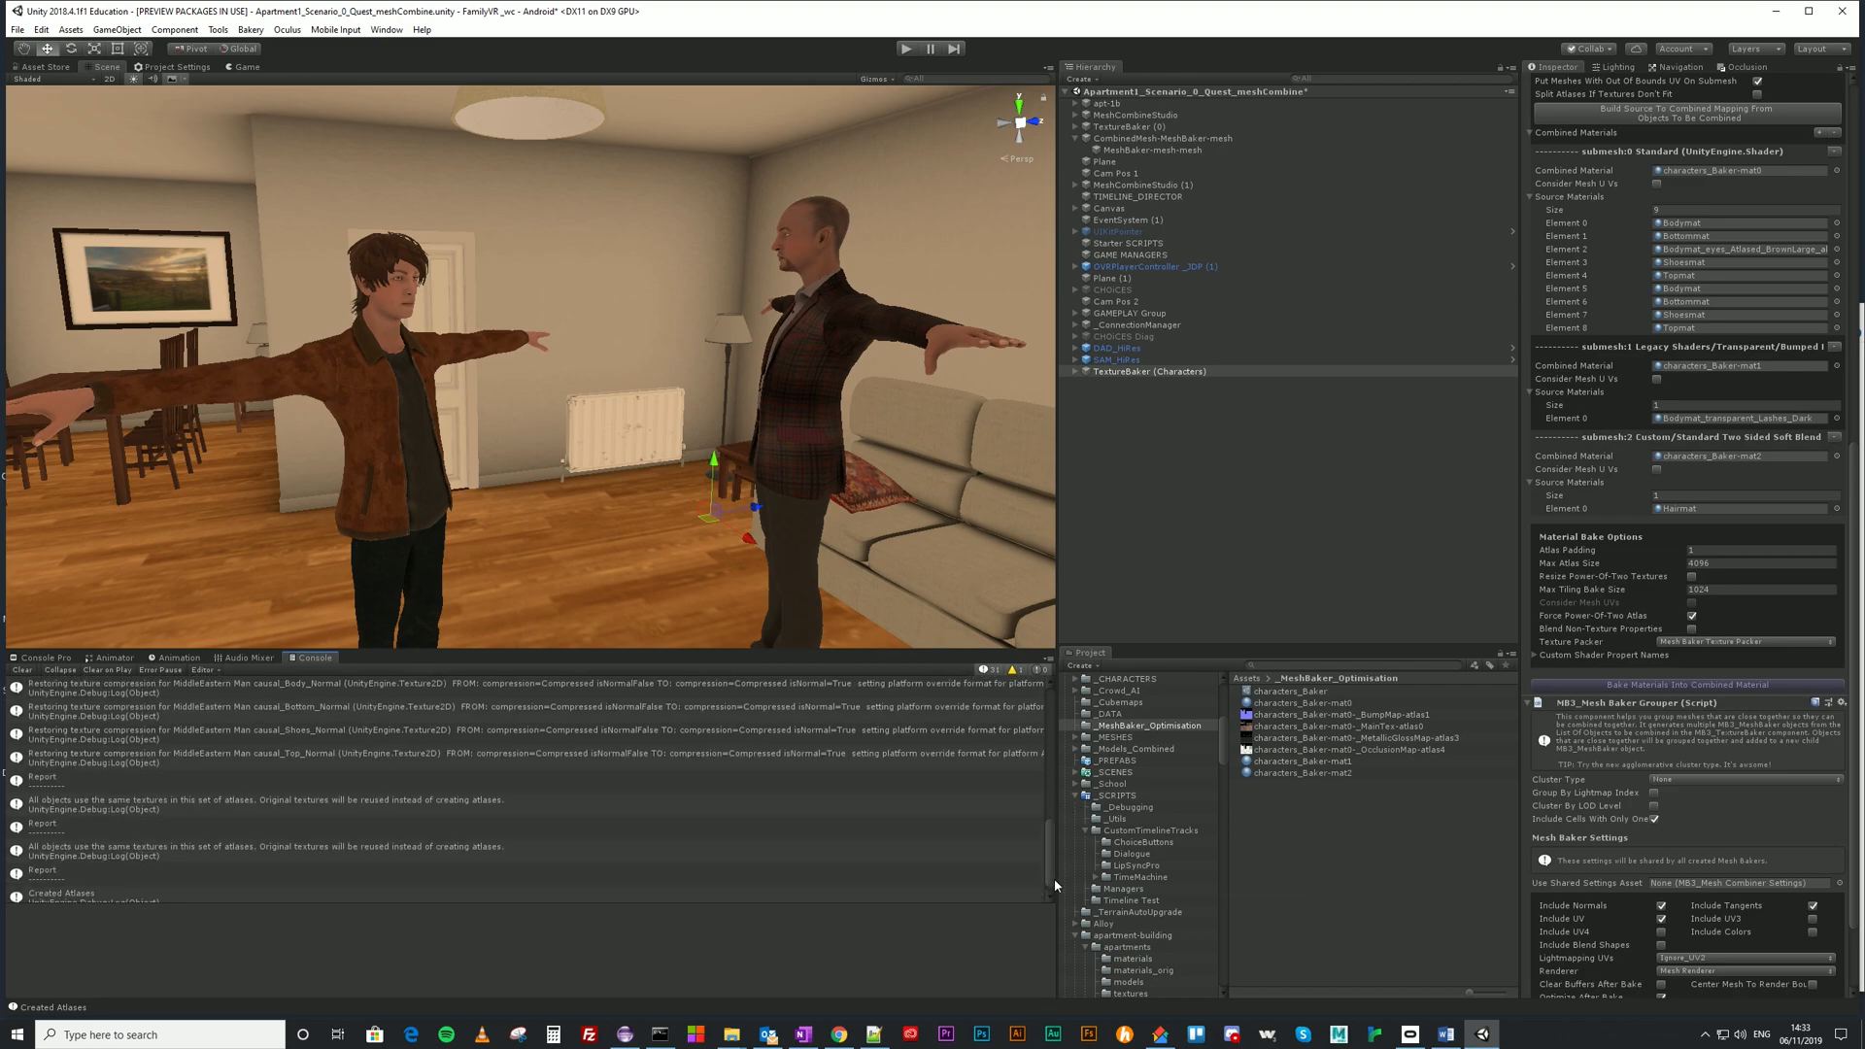
left_click(1292, 716)
left_click(1290, 726)
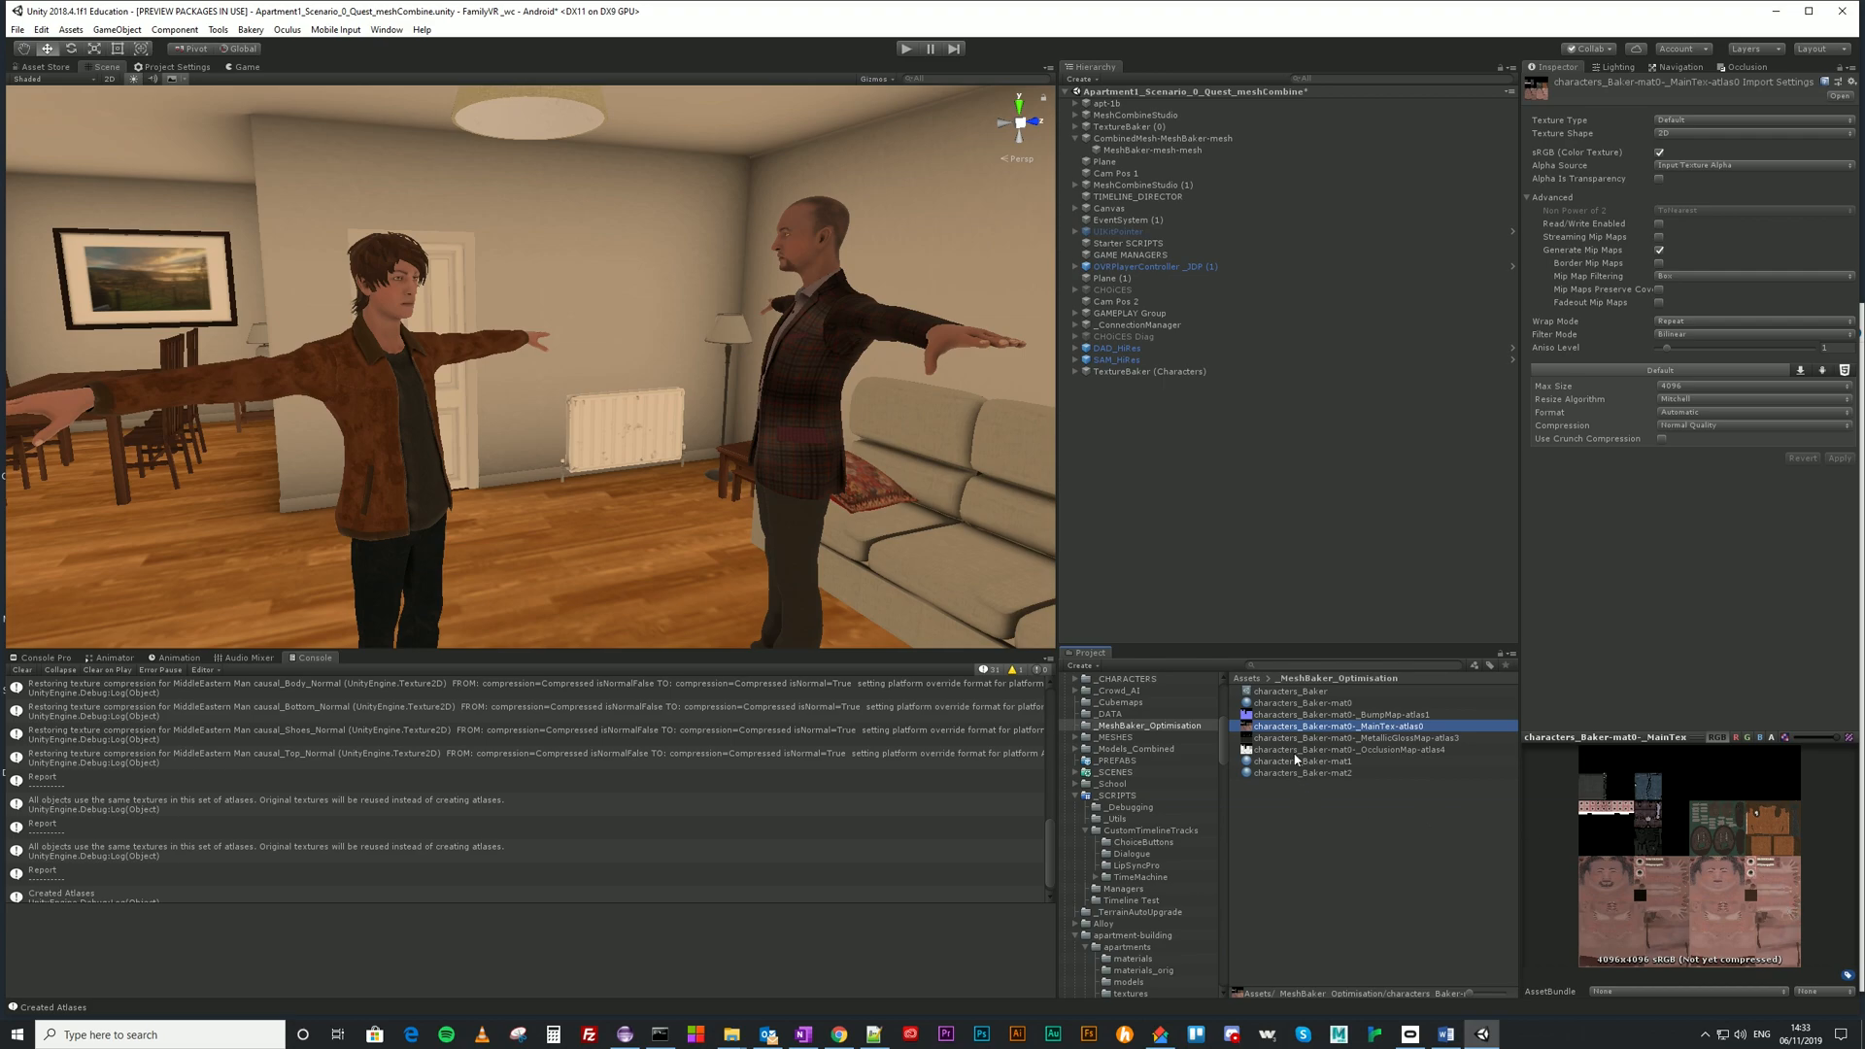
left_click(1290, 747)
left_click(1291, 728)
In the Mesh Baker settings of TextureBaker (Characters), enable Include Blend Shapes and set the renderer to Skinned Mesh Renderer.
left_click(1113, 352)
left_click(1143, 373)
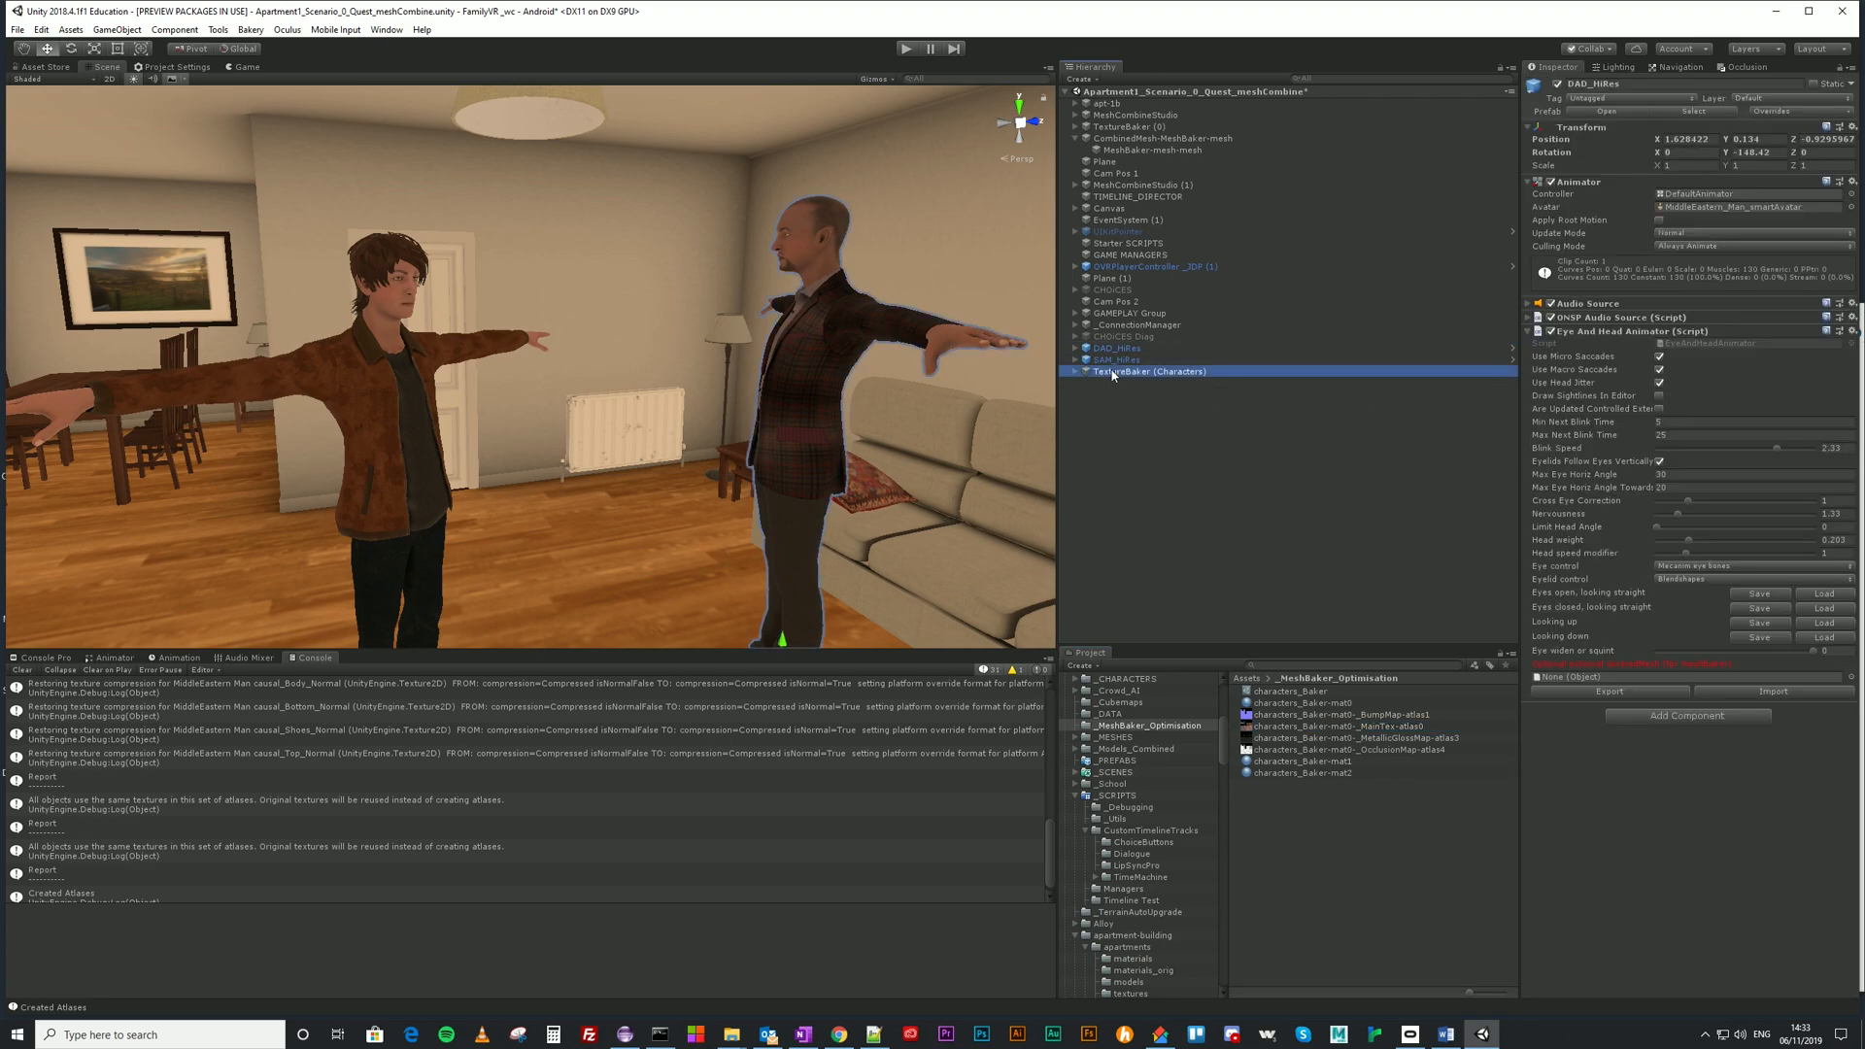
scroll(1656, 714, "down", 4)
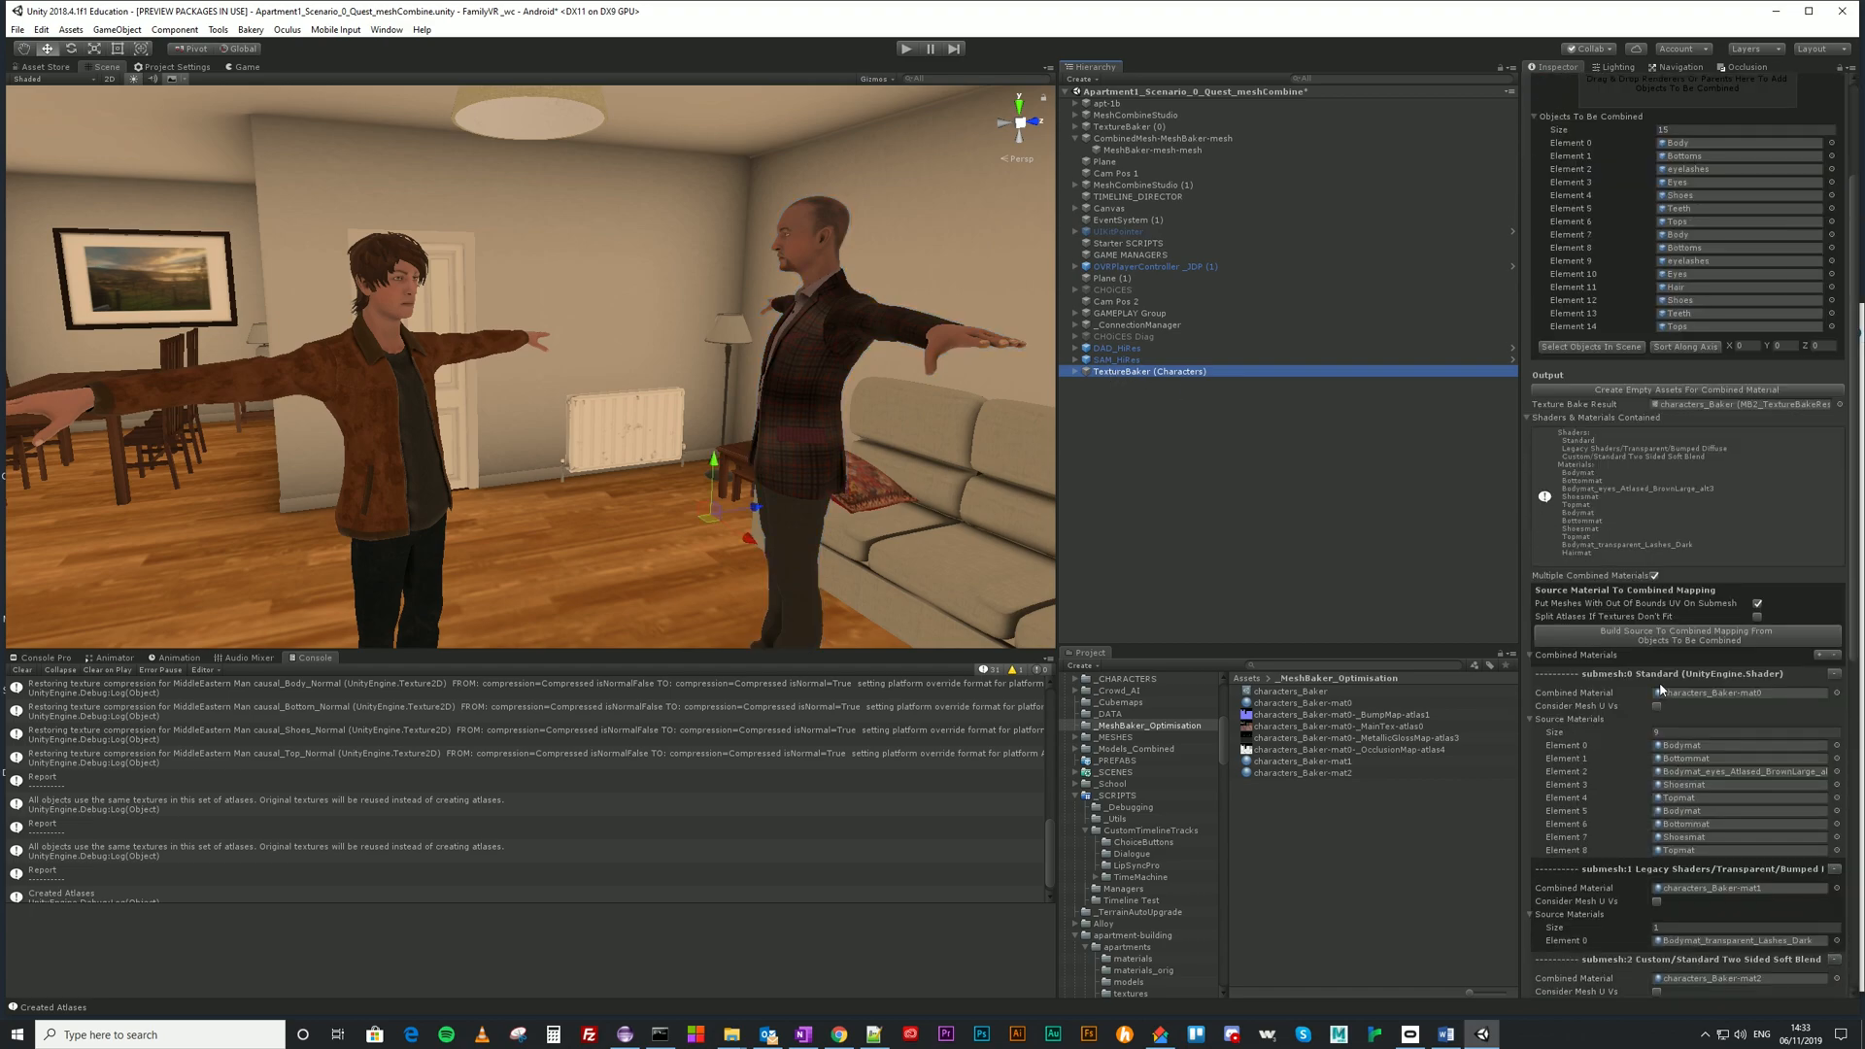
scroll(1661, 689, "down", 4)
scroll(1669, 681, "down", 3)
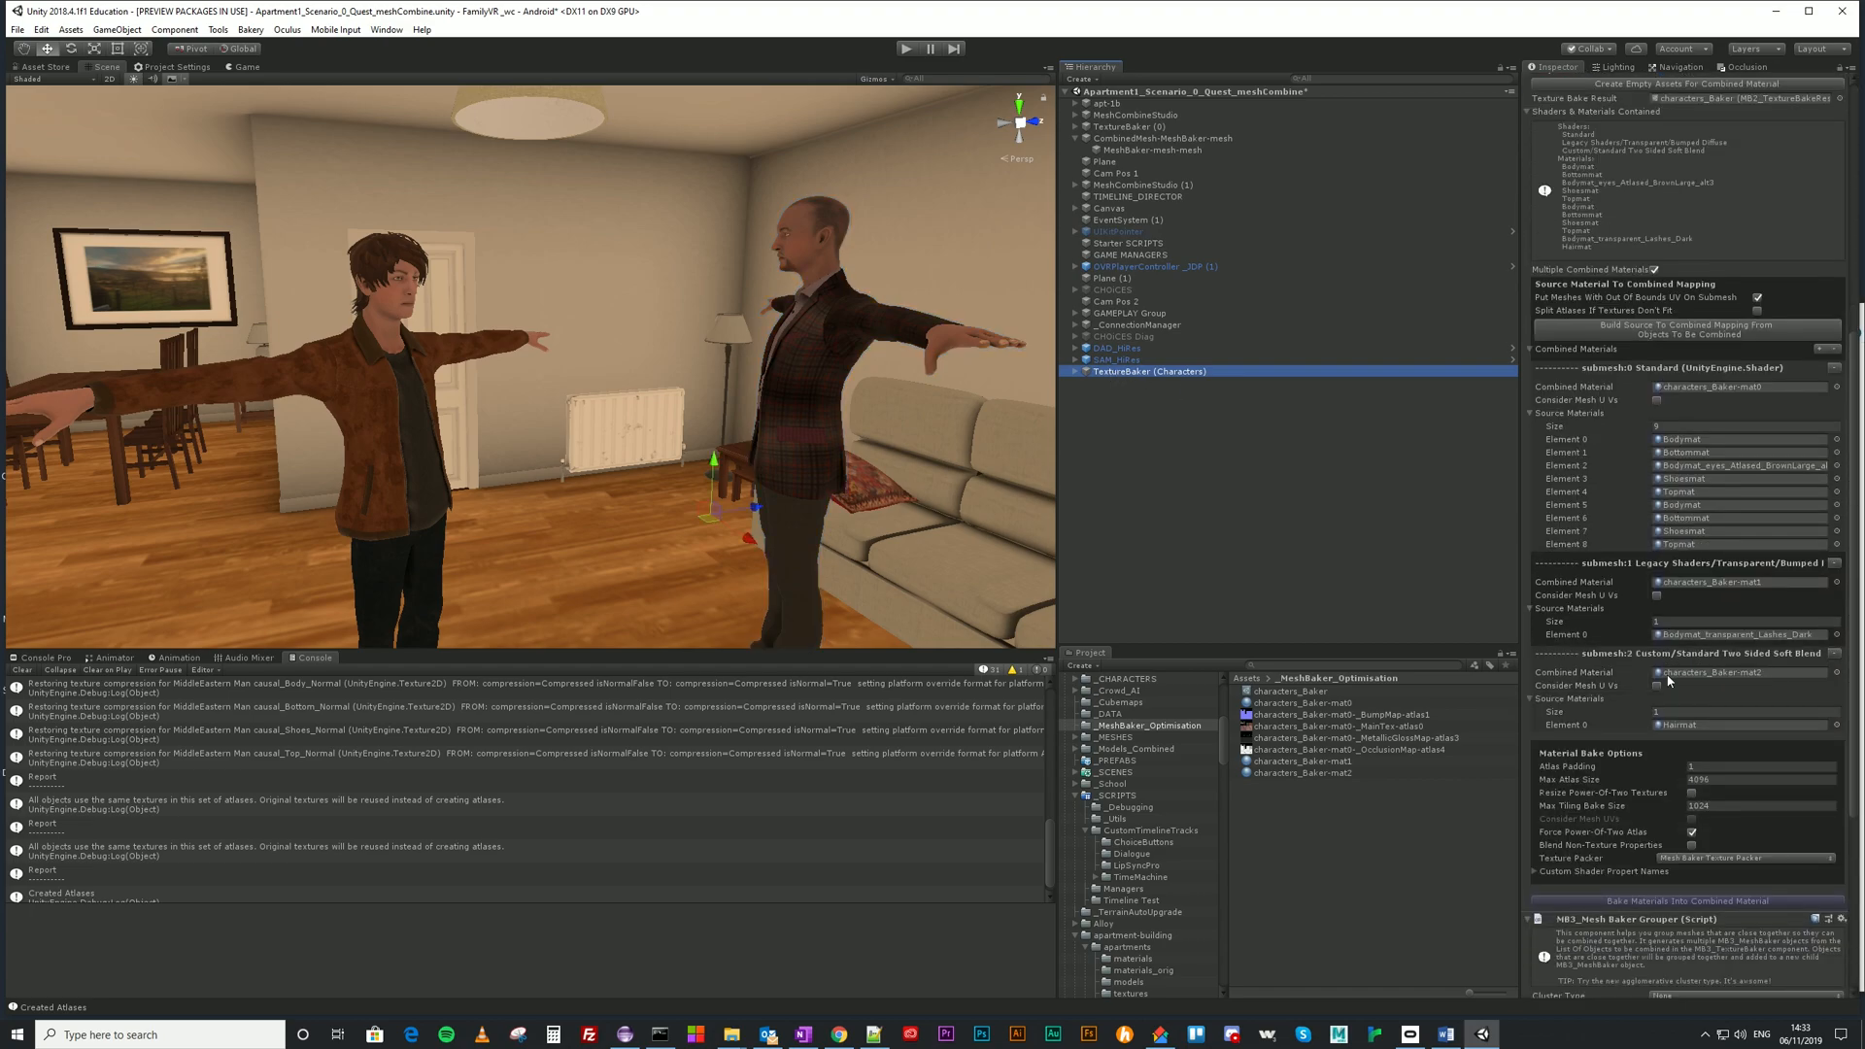
scroll(1725, 616, "down", 7)
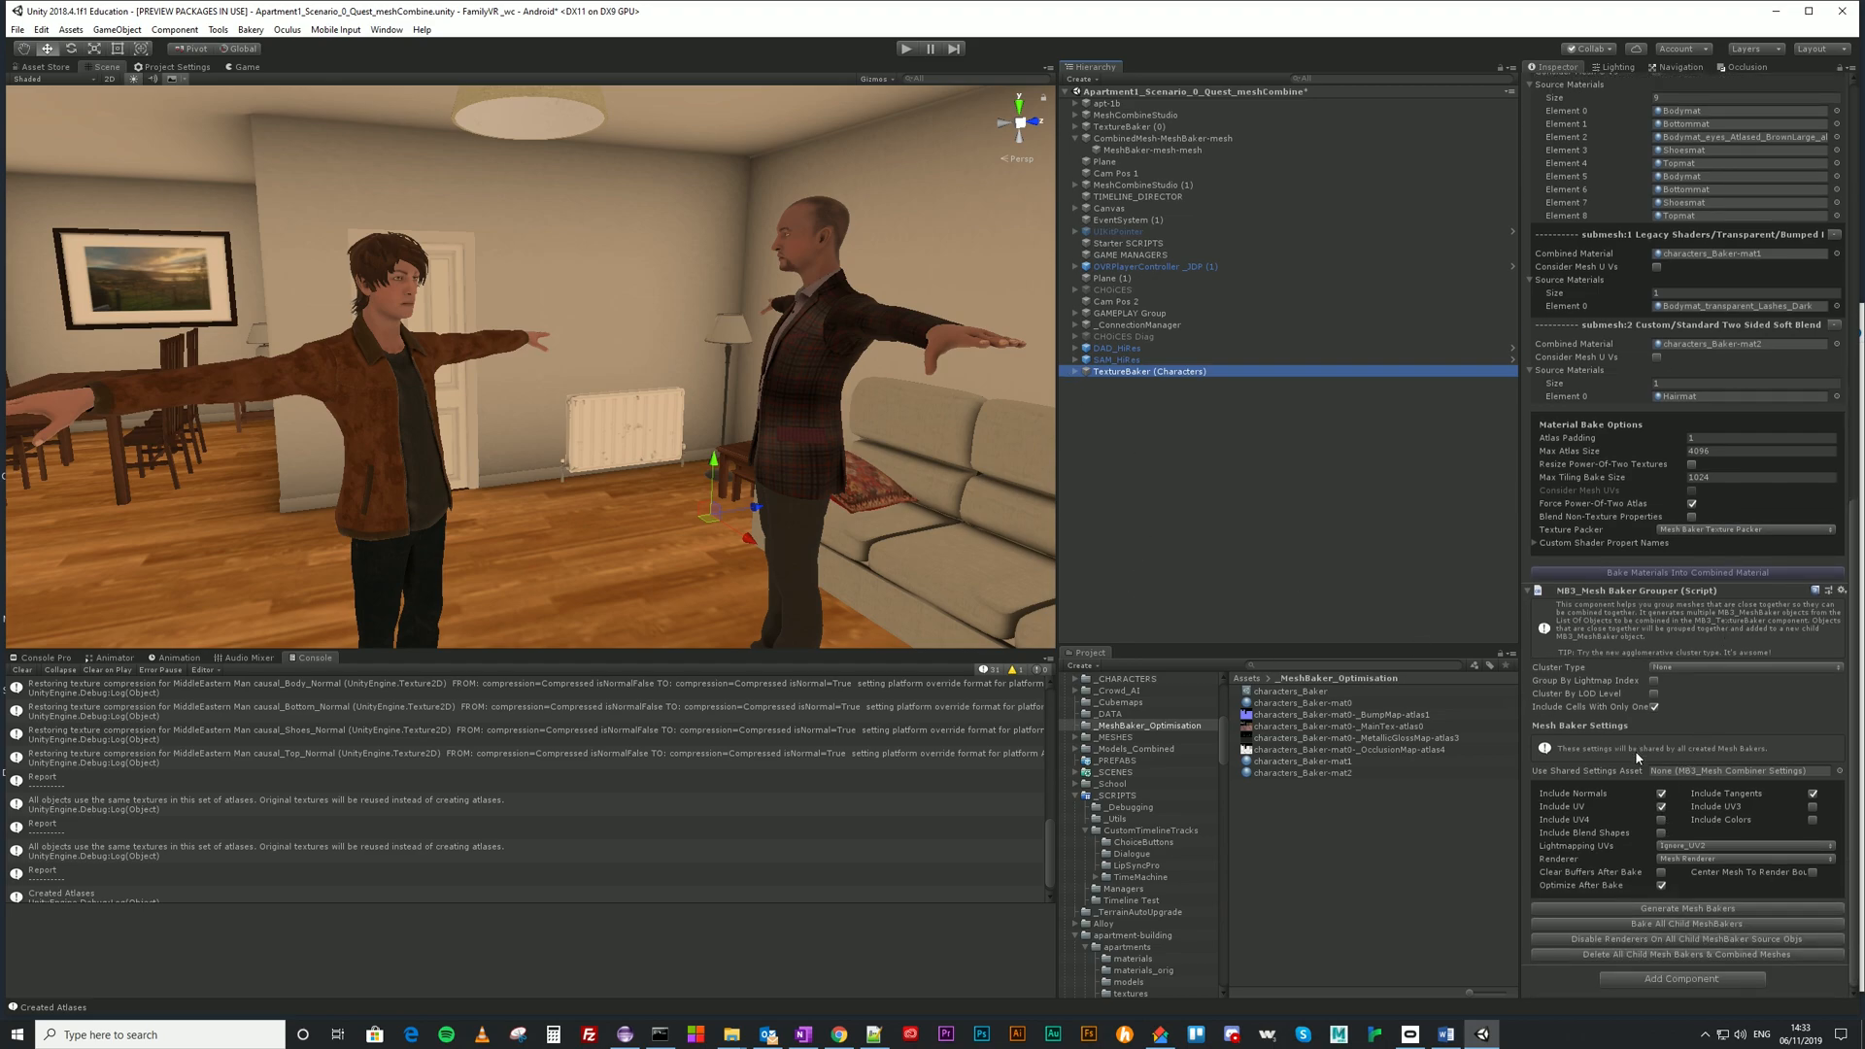
left_click(1662, 834)
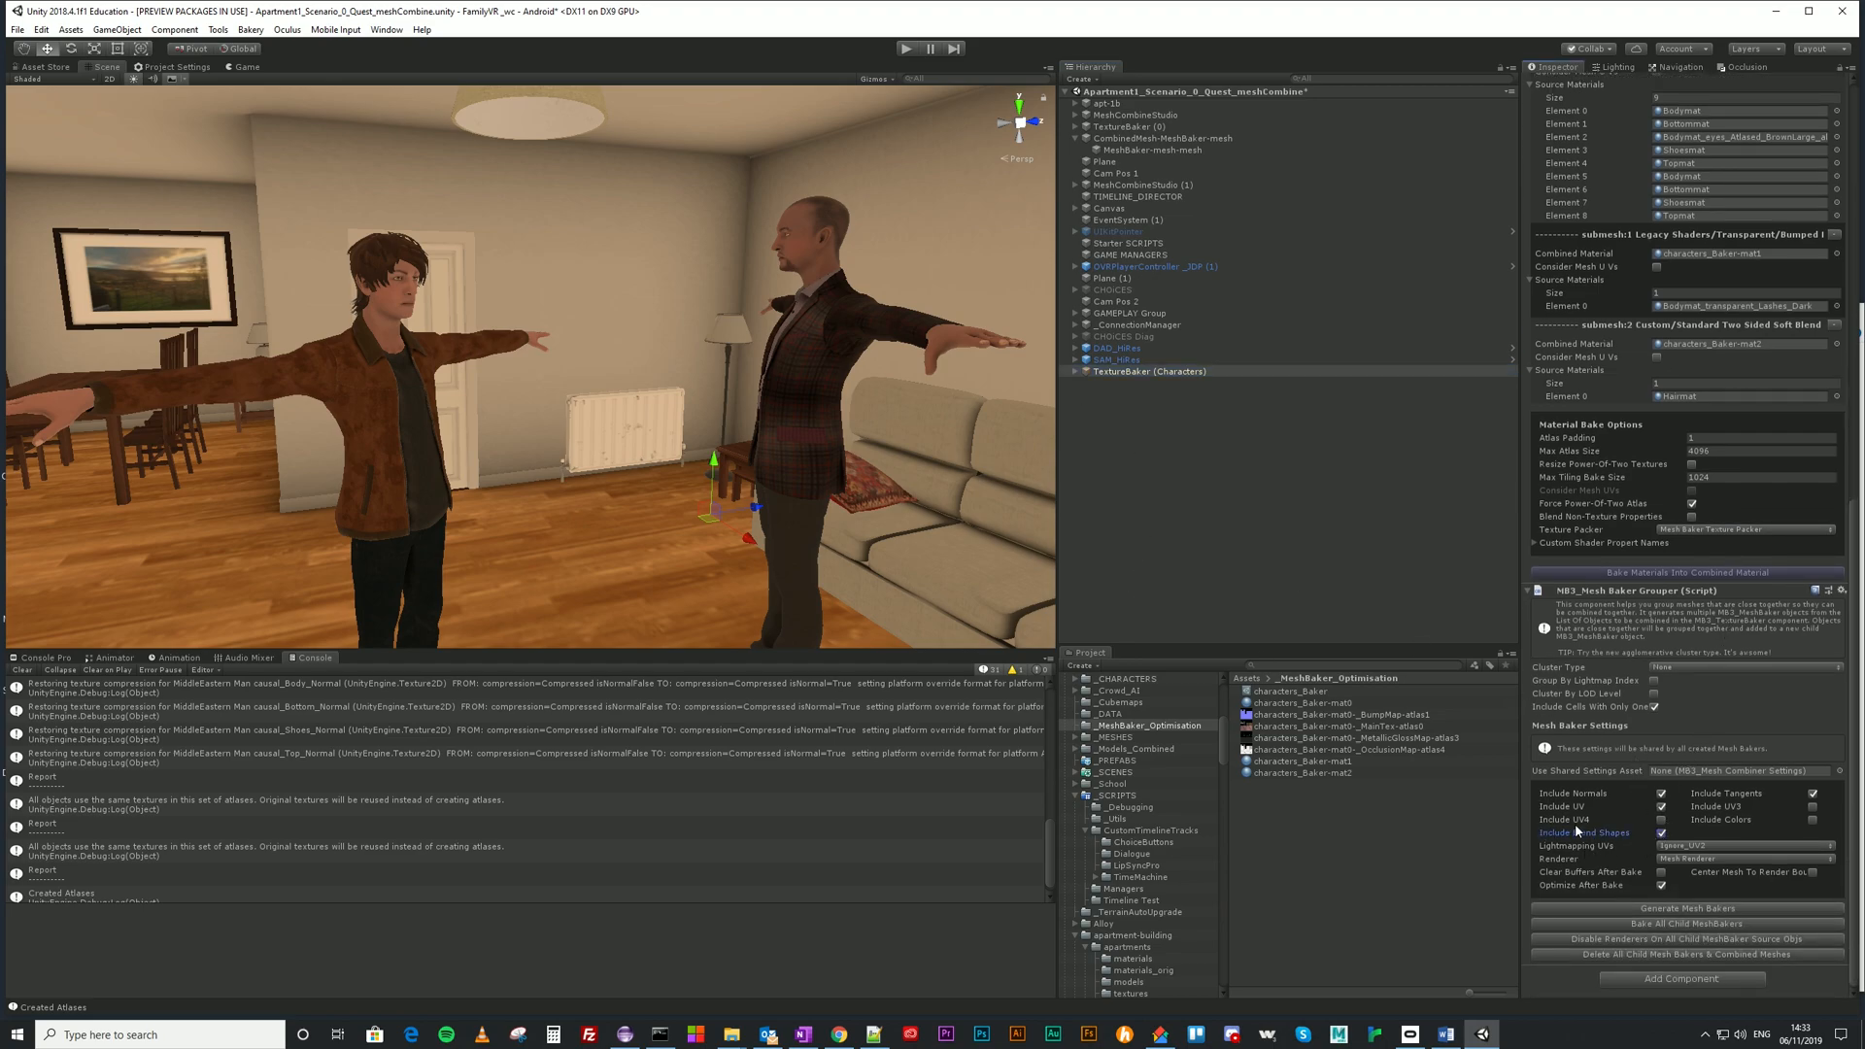
left_click(1695, 860)
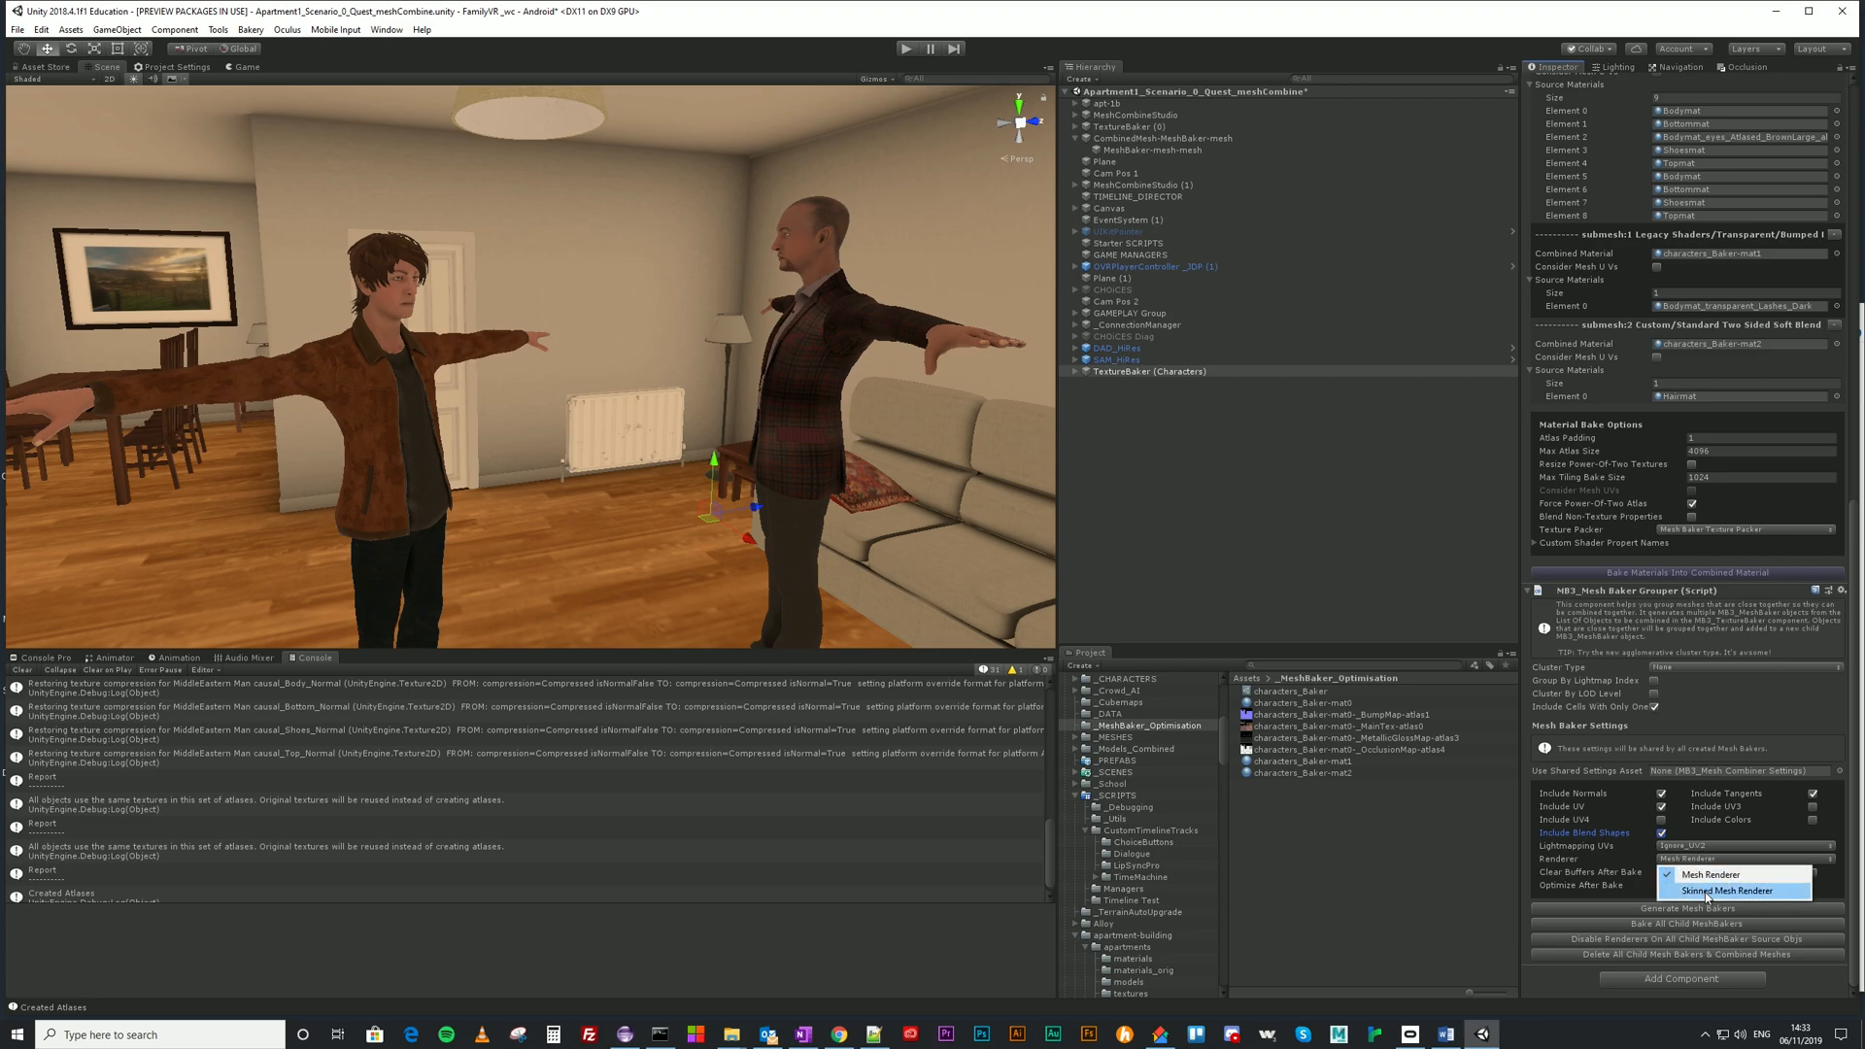
left_click(1707, 892)
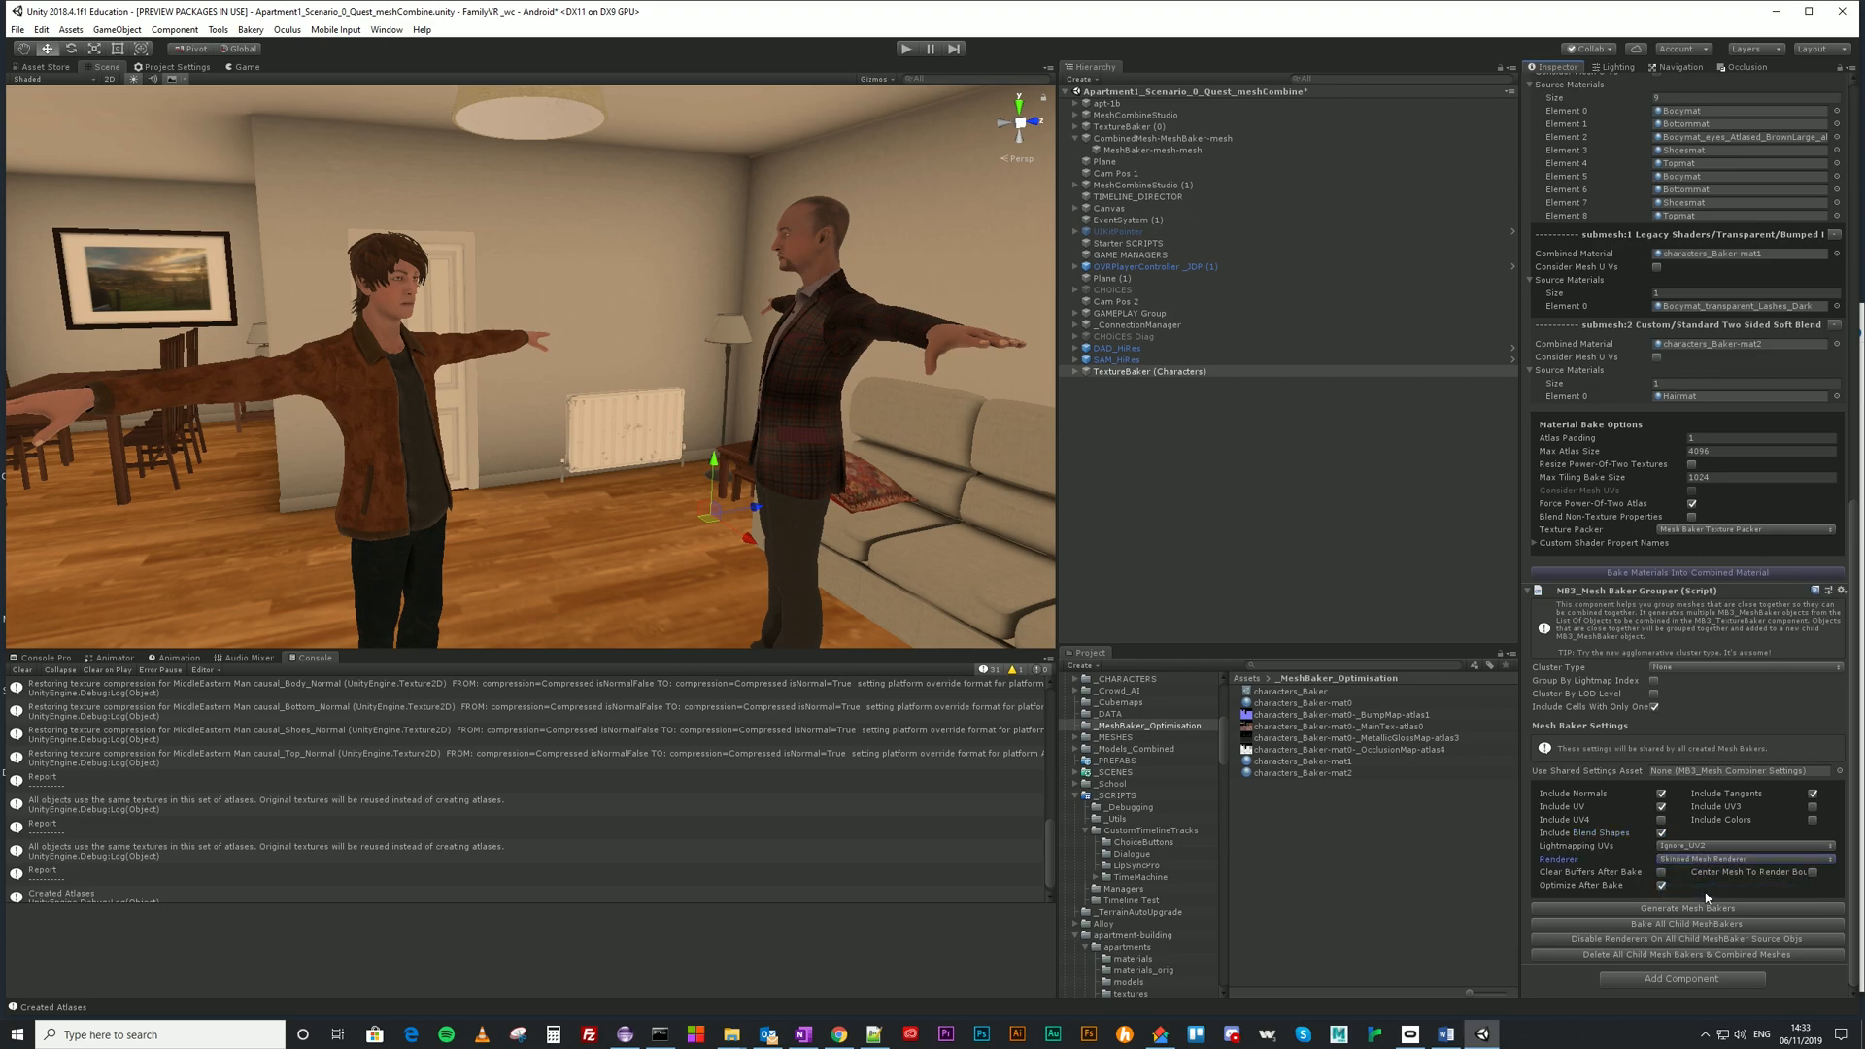
Examine the output options of the child MeshBaker under TextureBaker (Characters).
left_click(1075, 371)
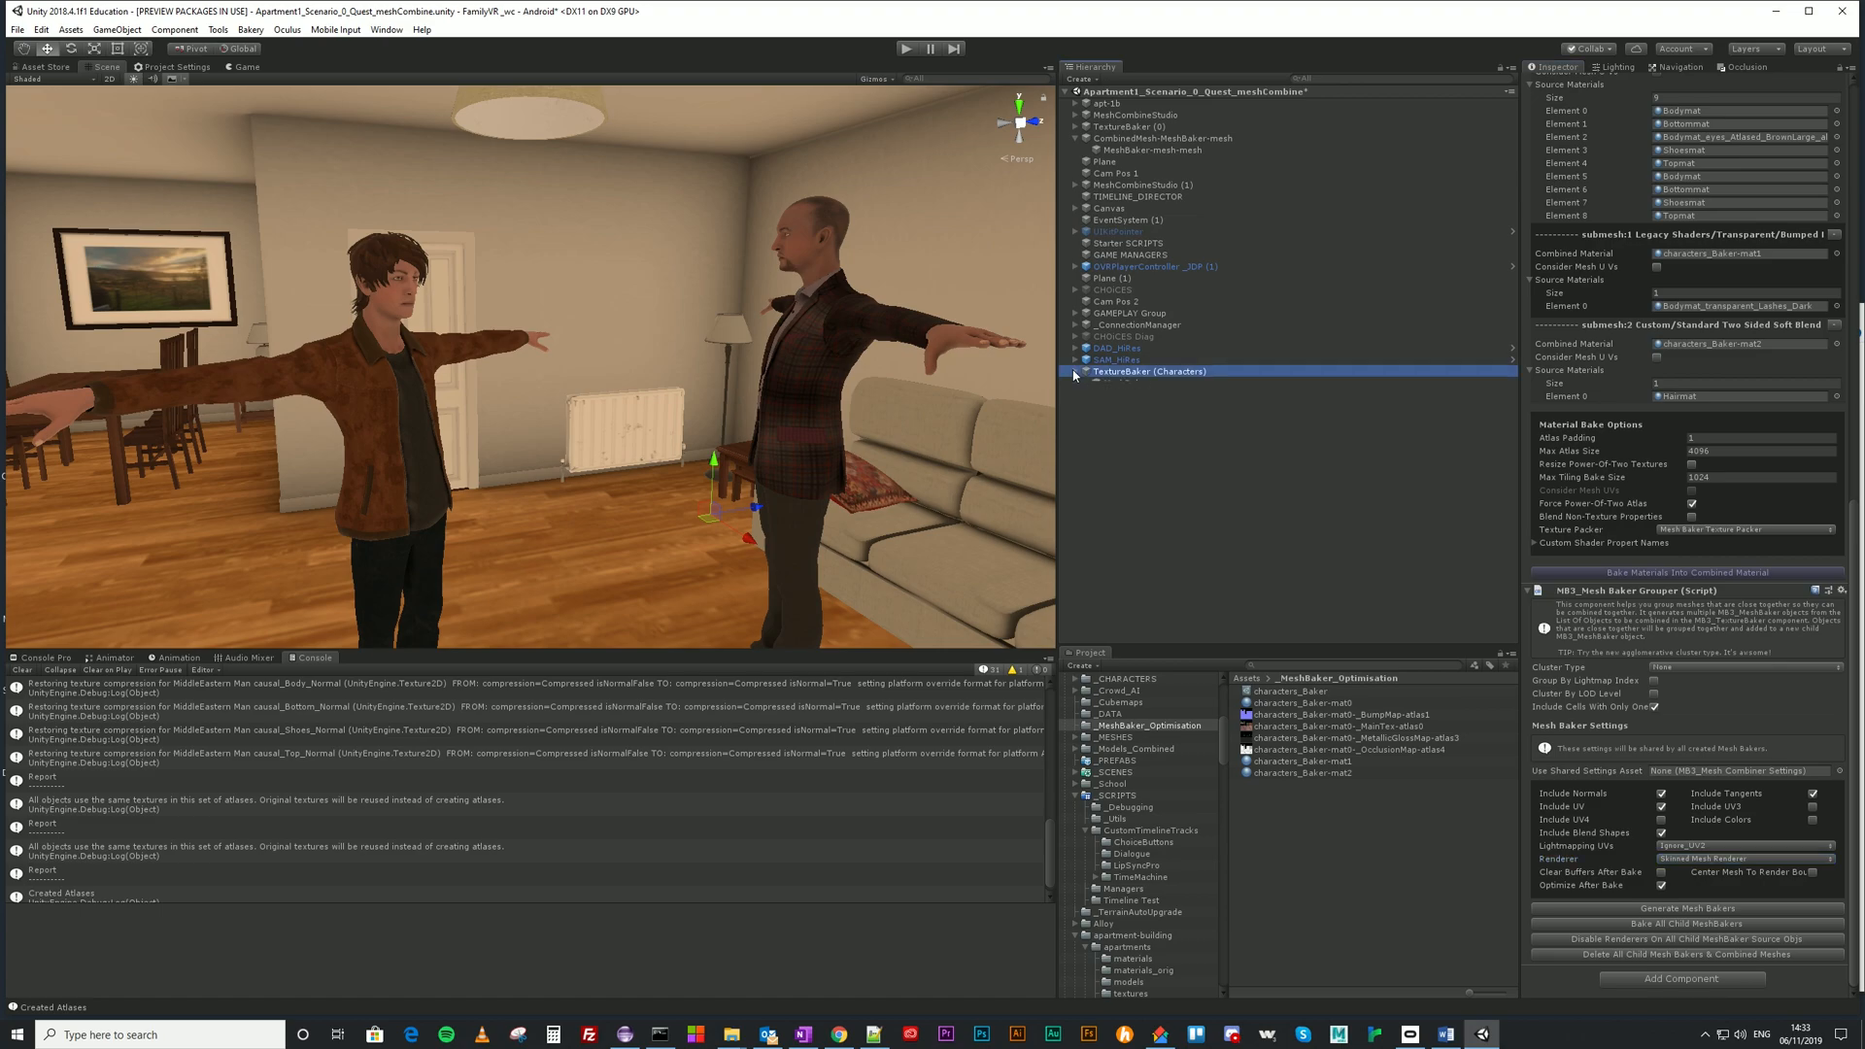
left_click(1125, 384)
left_click(1702, 467)
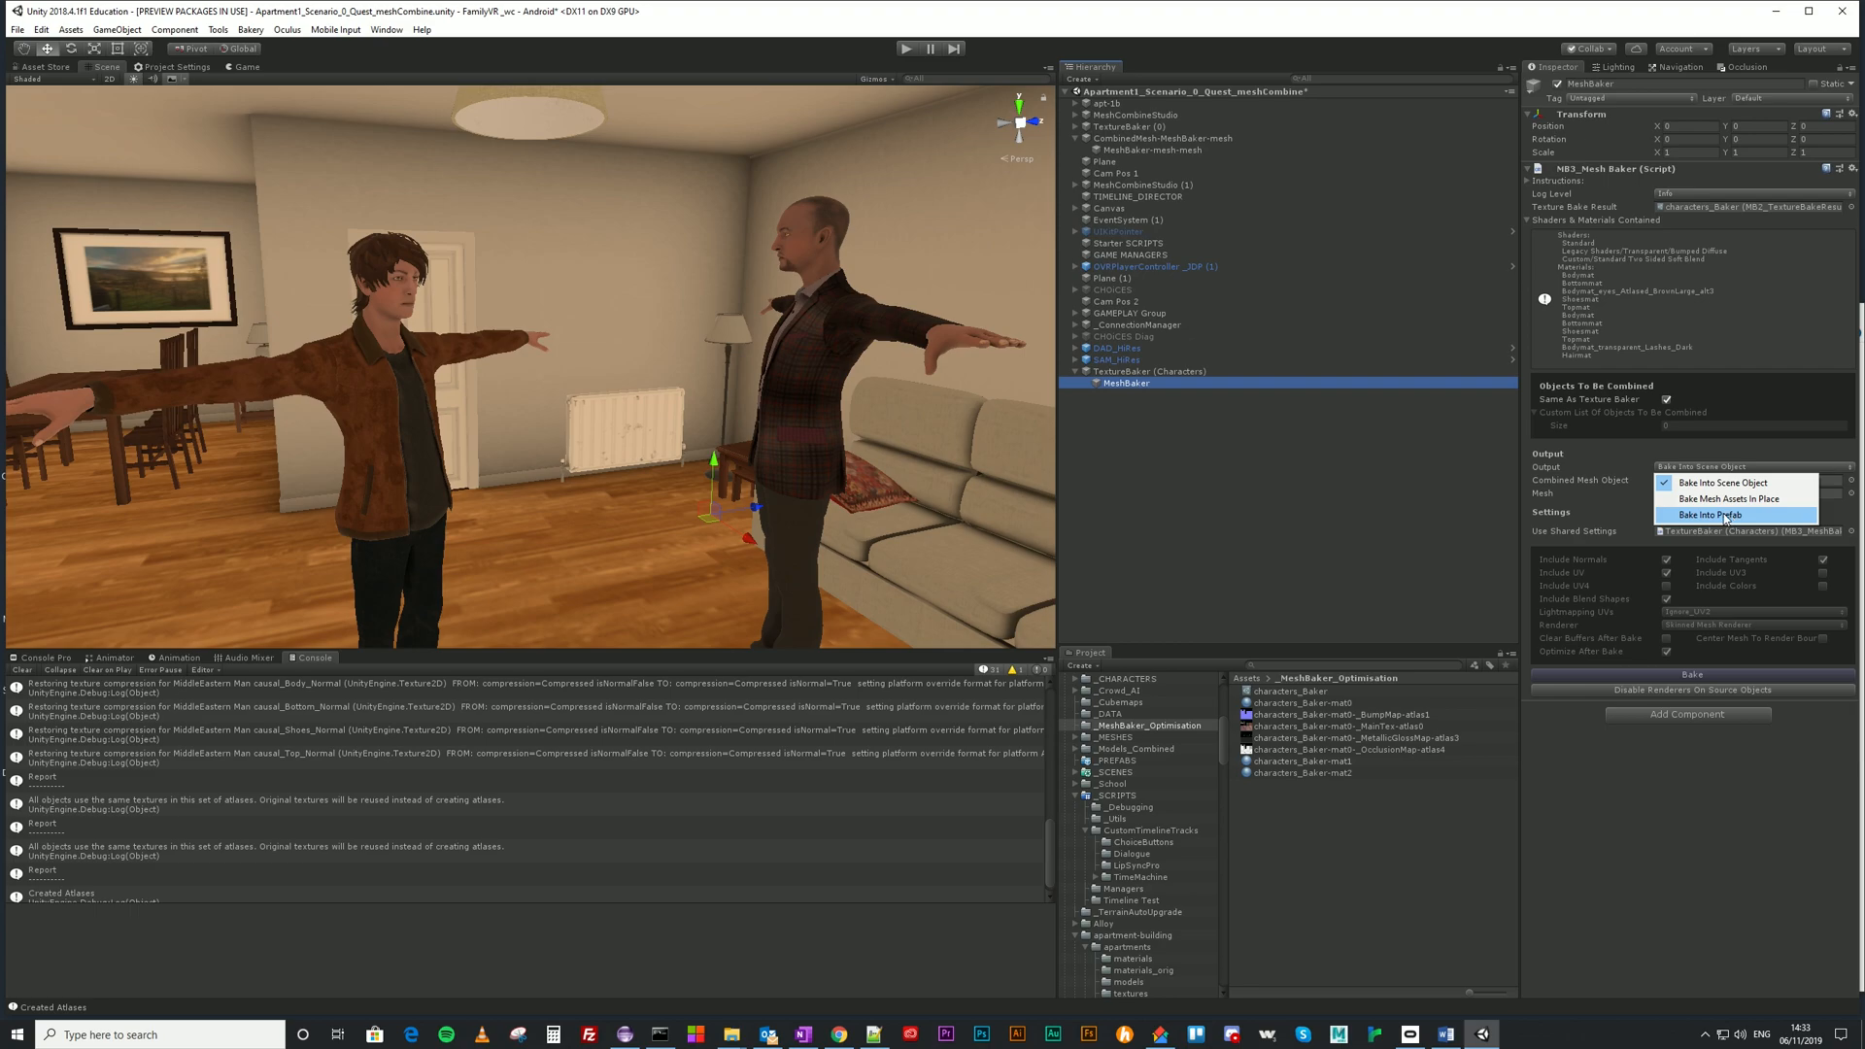
left_click(1311, 490)
Bake all child mesh bakers of TextureBaker (Characters) into a combined mesh in the scene.
left_click(1154, 373)
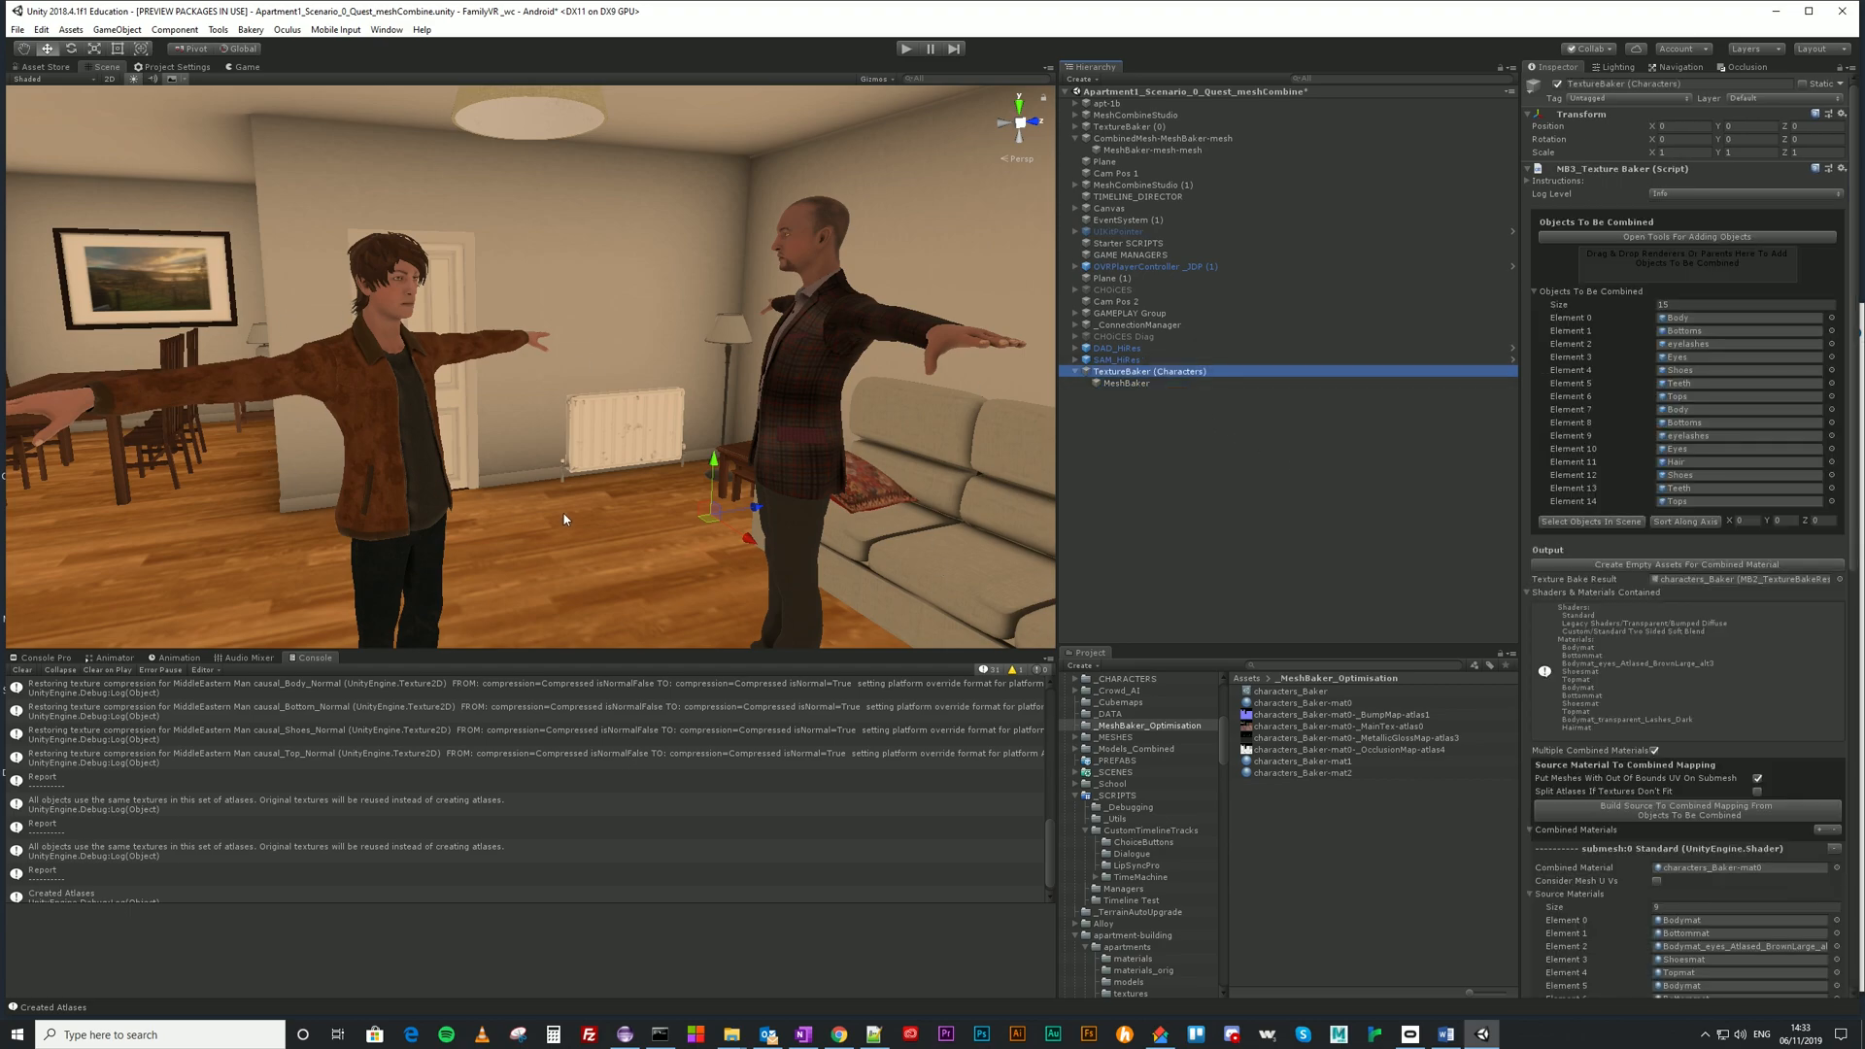
left_click(1075, 373)
scroll(1774, 794, "down", 15)
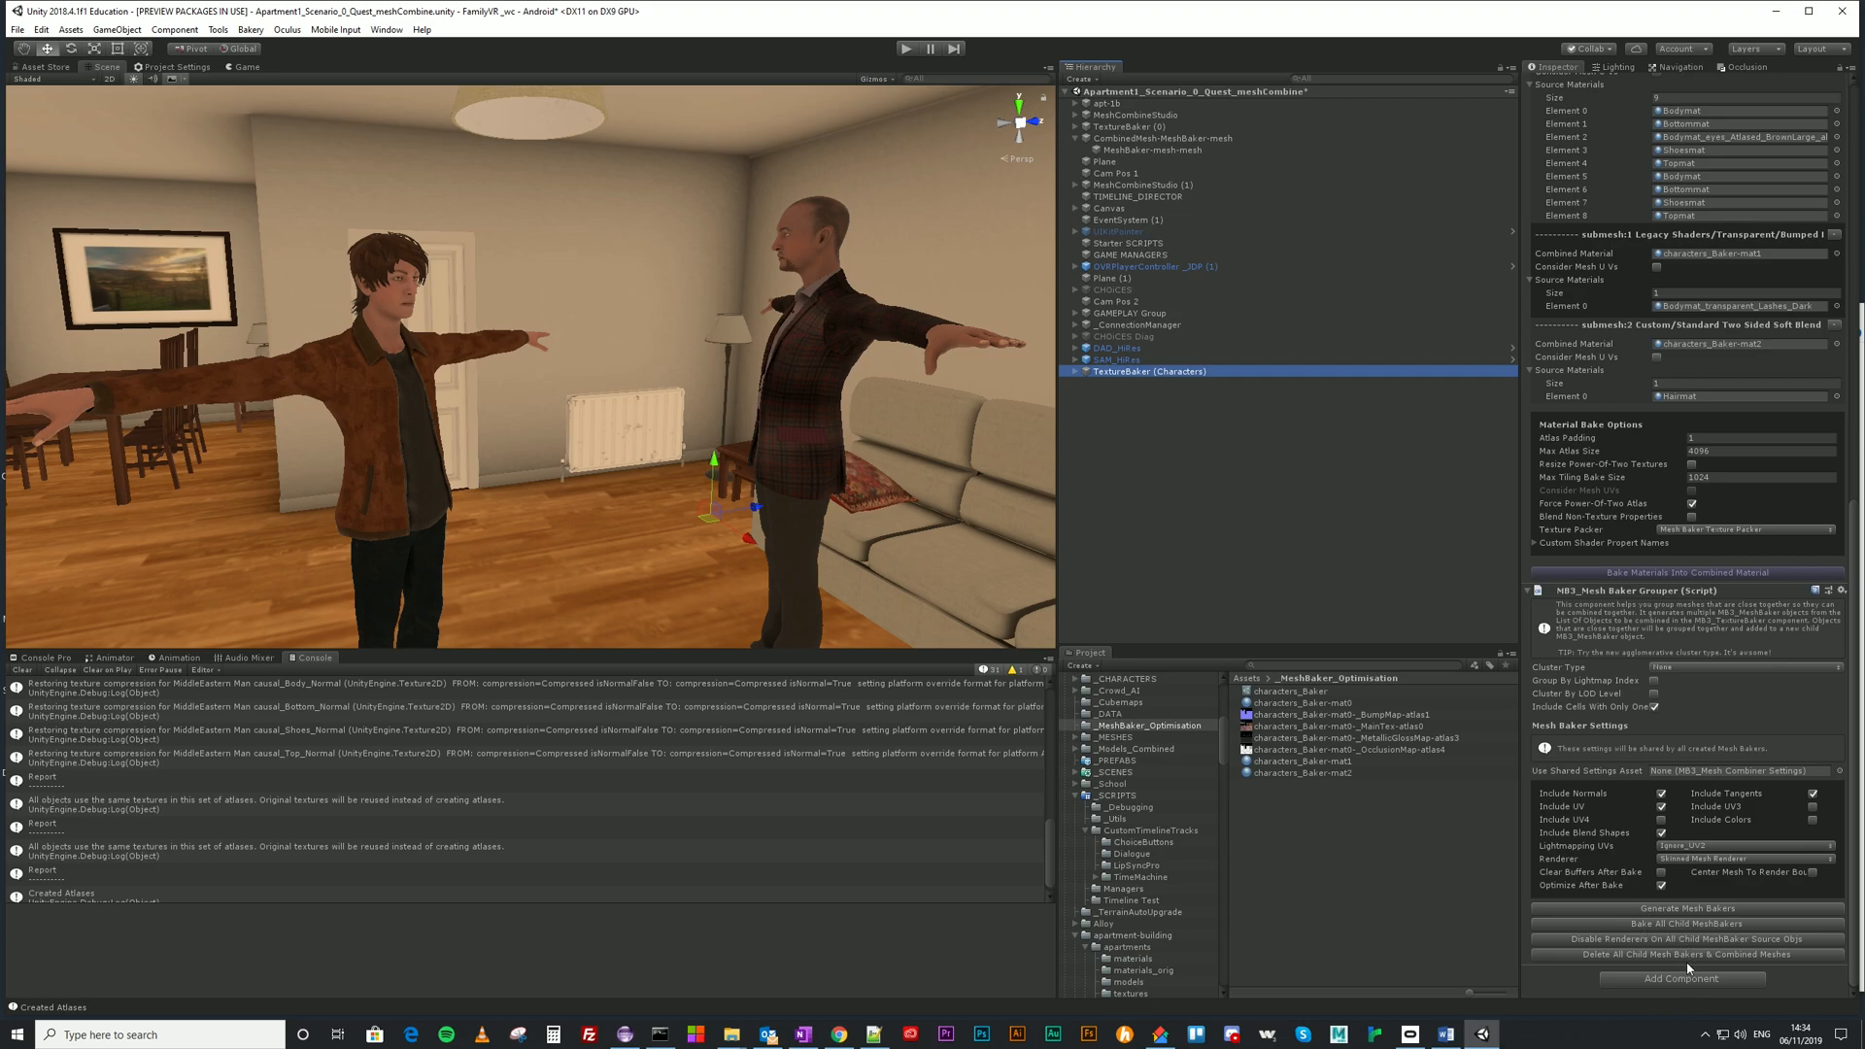
left_click(1647, 926)
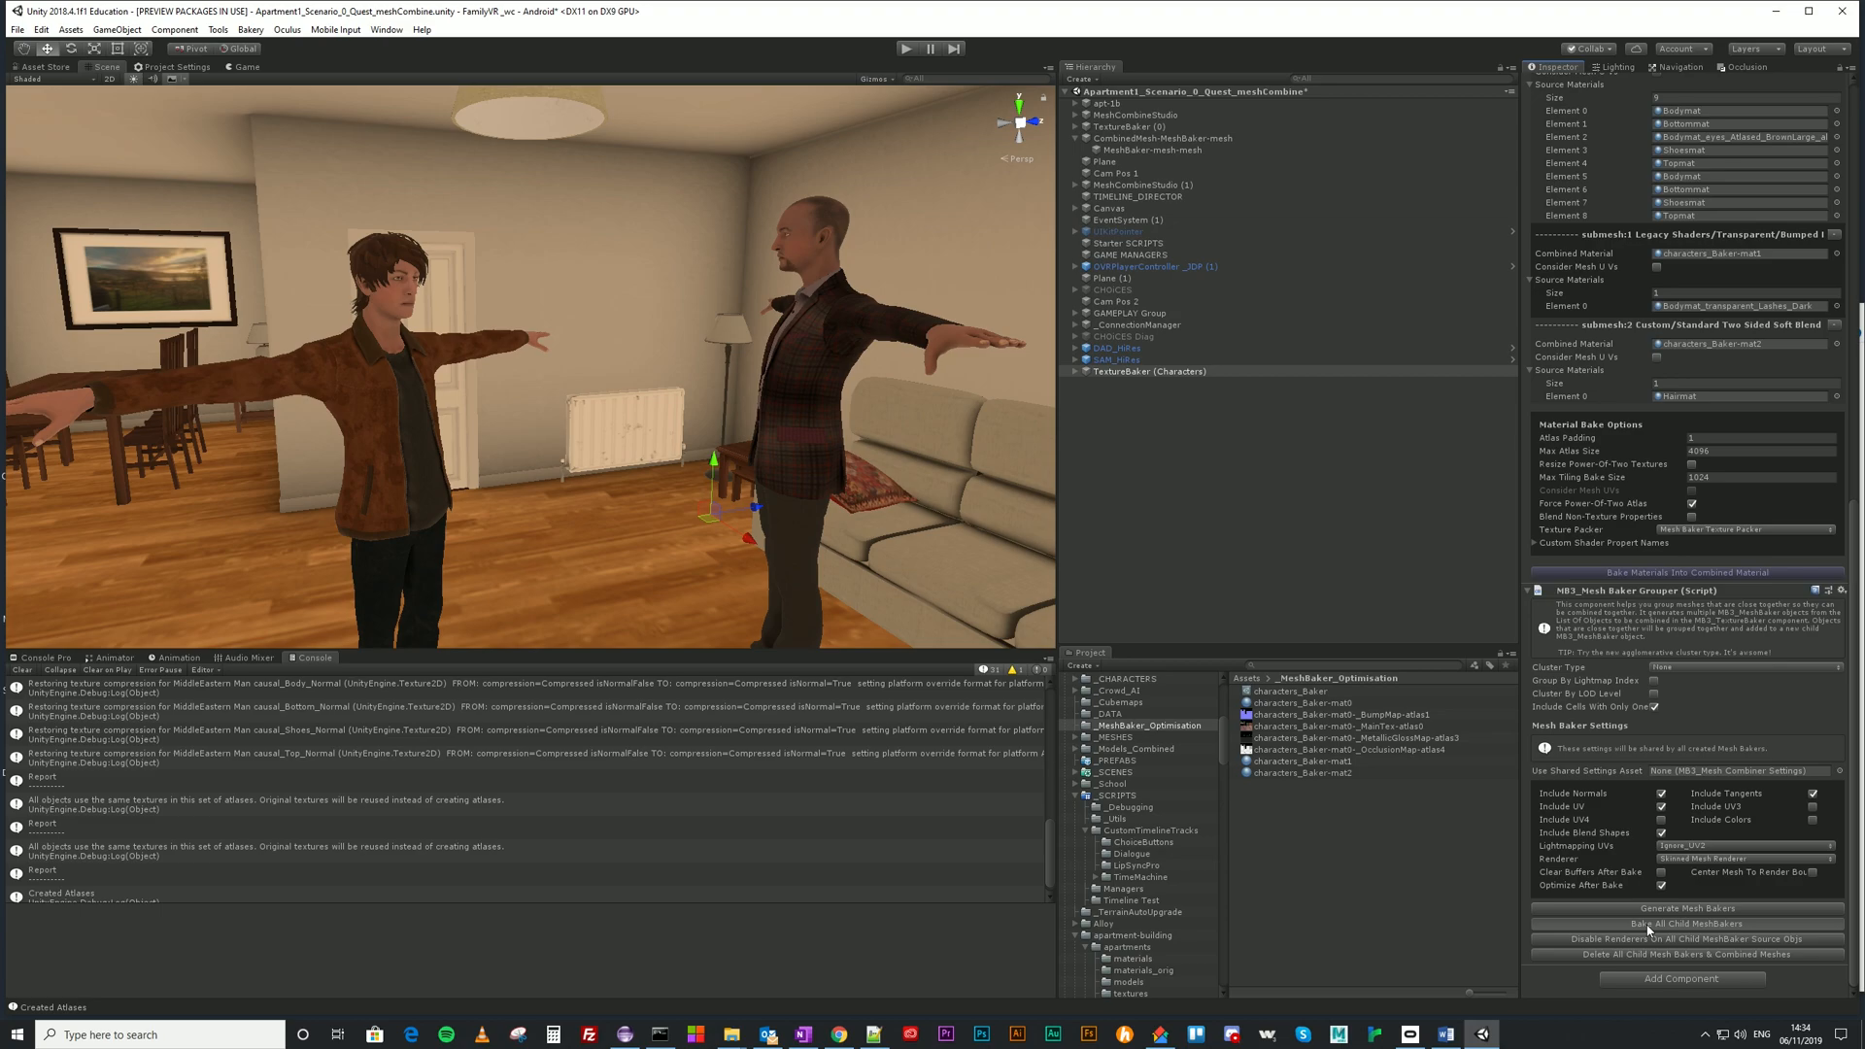
left_click(1651, 925)
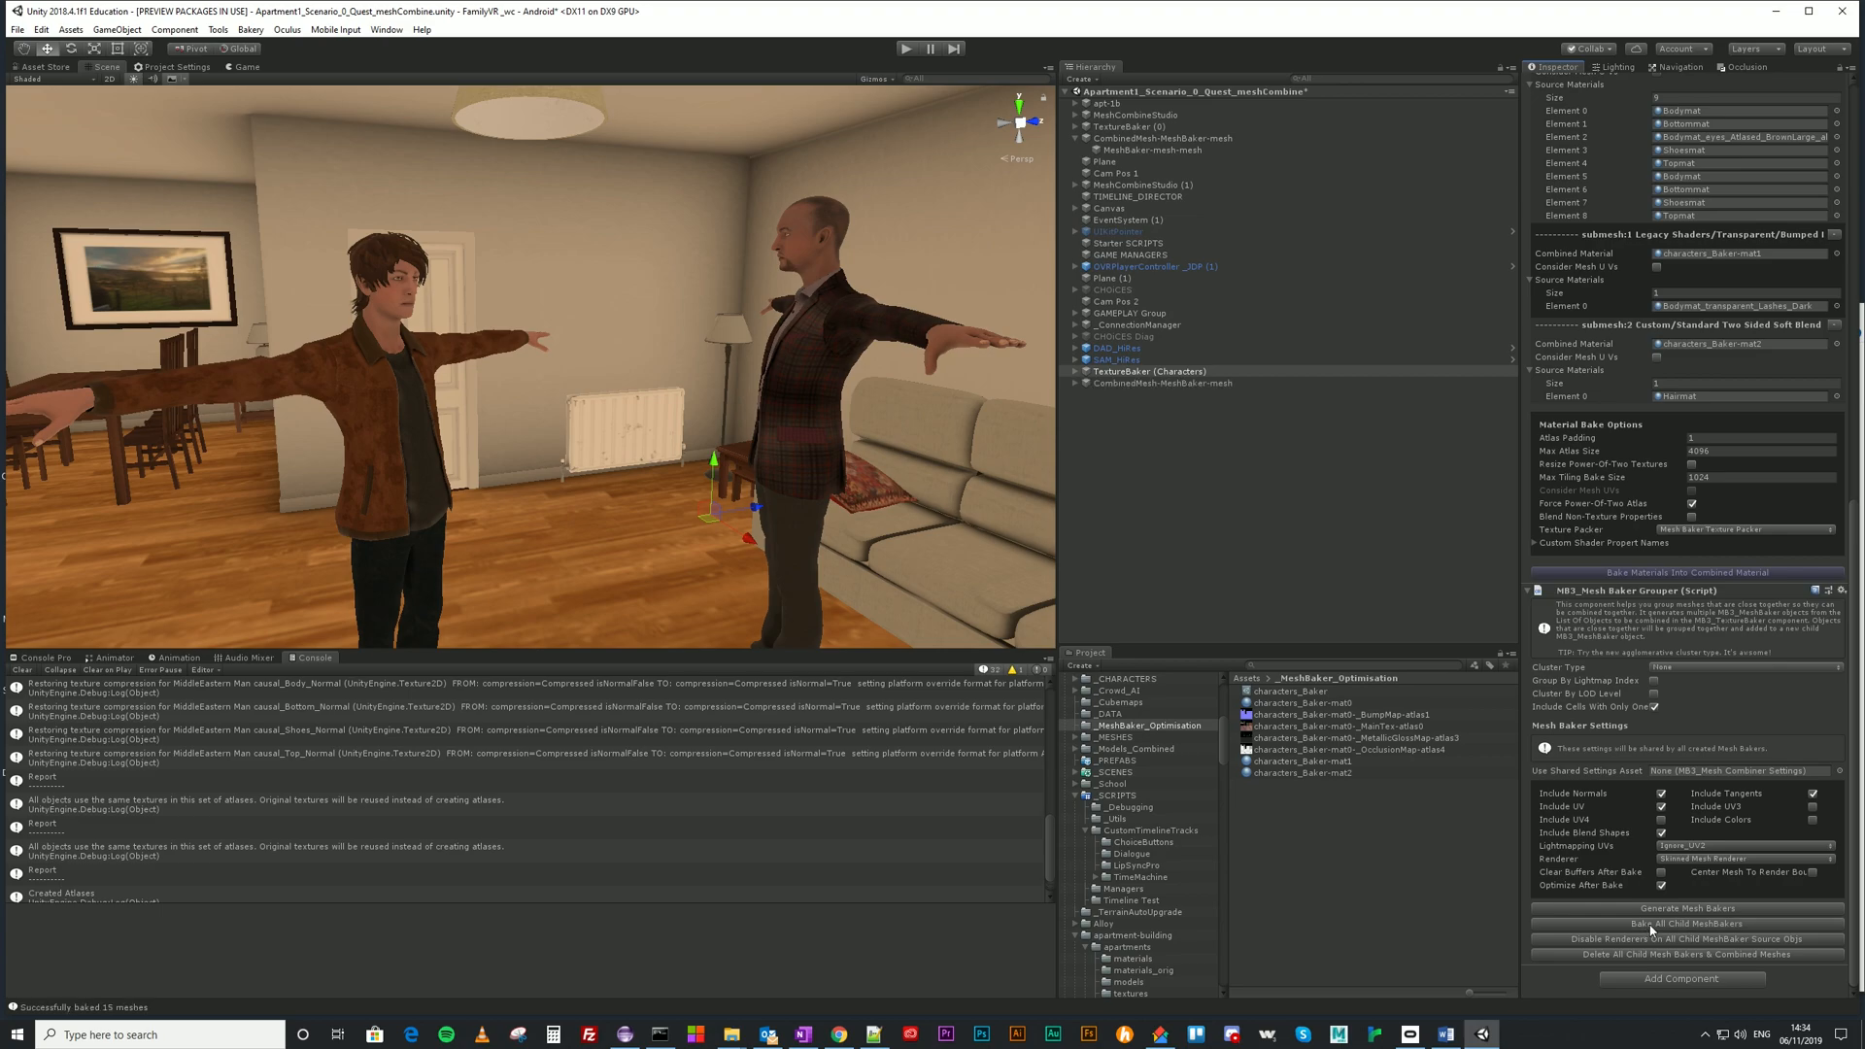
Check the baked MeshBaker-mesh-mesh object, then disable the renderers on all child MeshBaker source objects of TextureBaker (Characters).
left_click(1076, 383)
left_click(1125, 396)
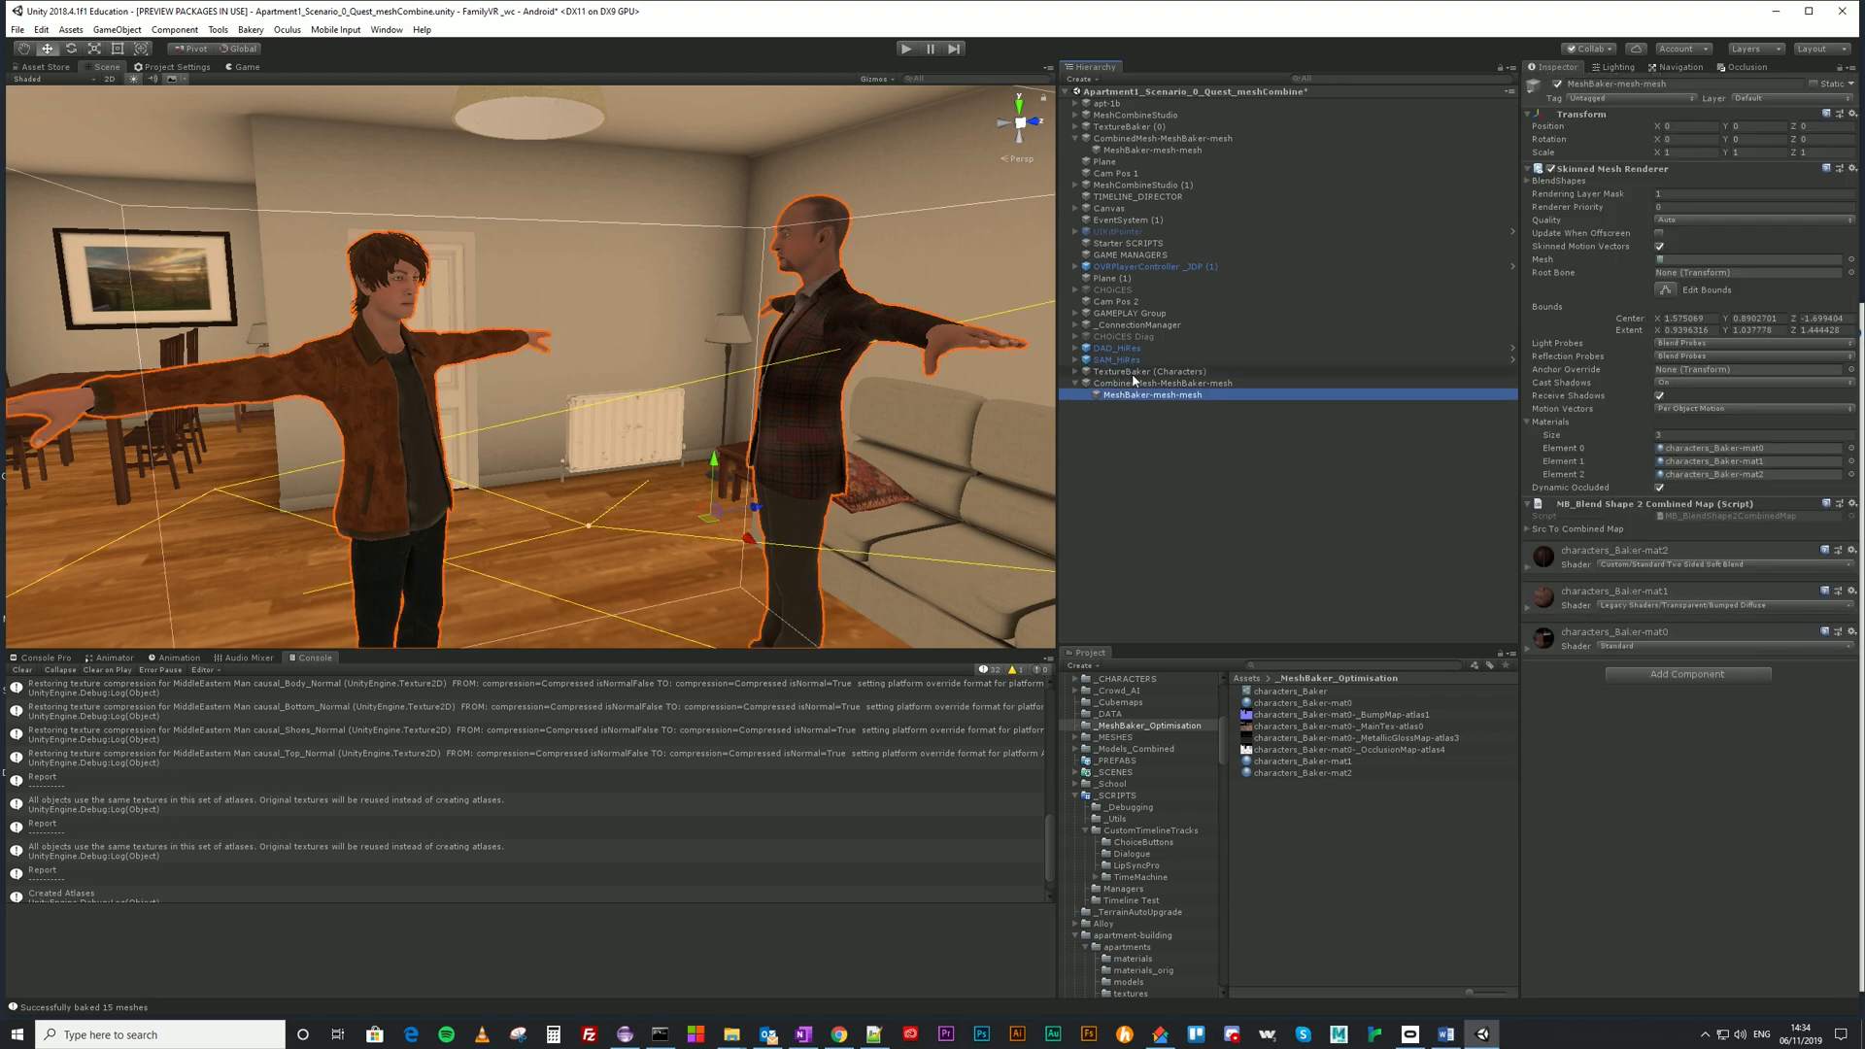
left_click(1134, 372)
scroll(1715, 903, "down", 15)
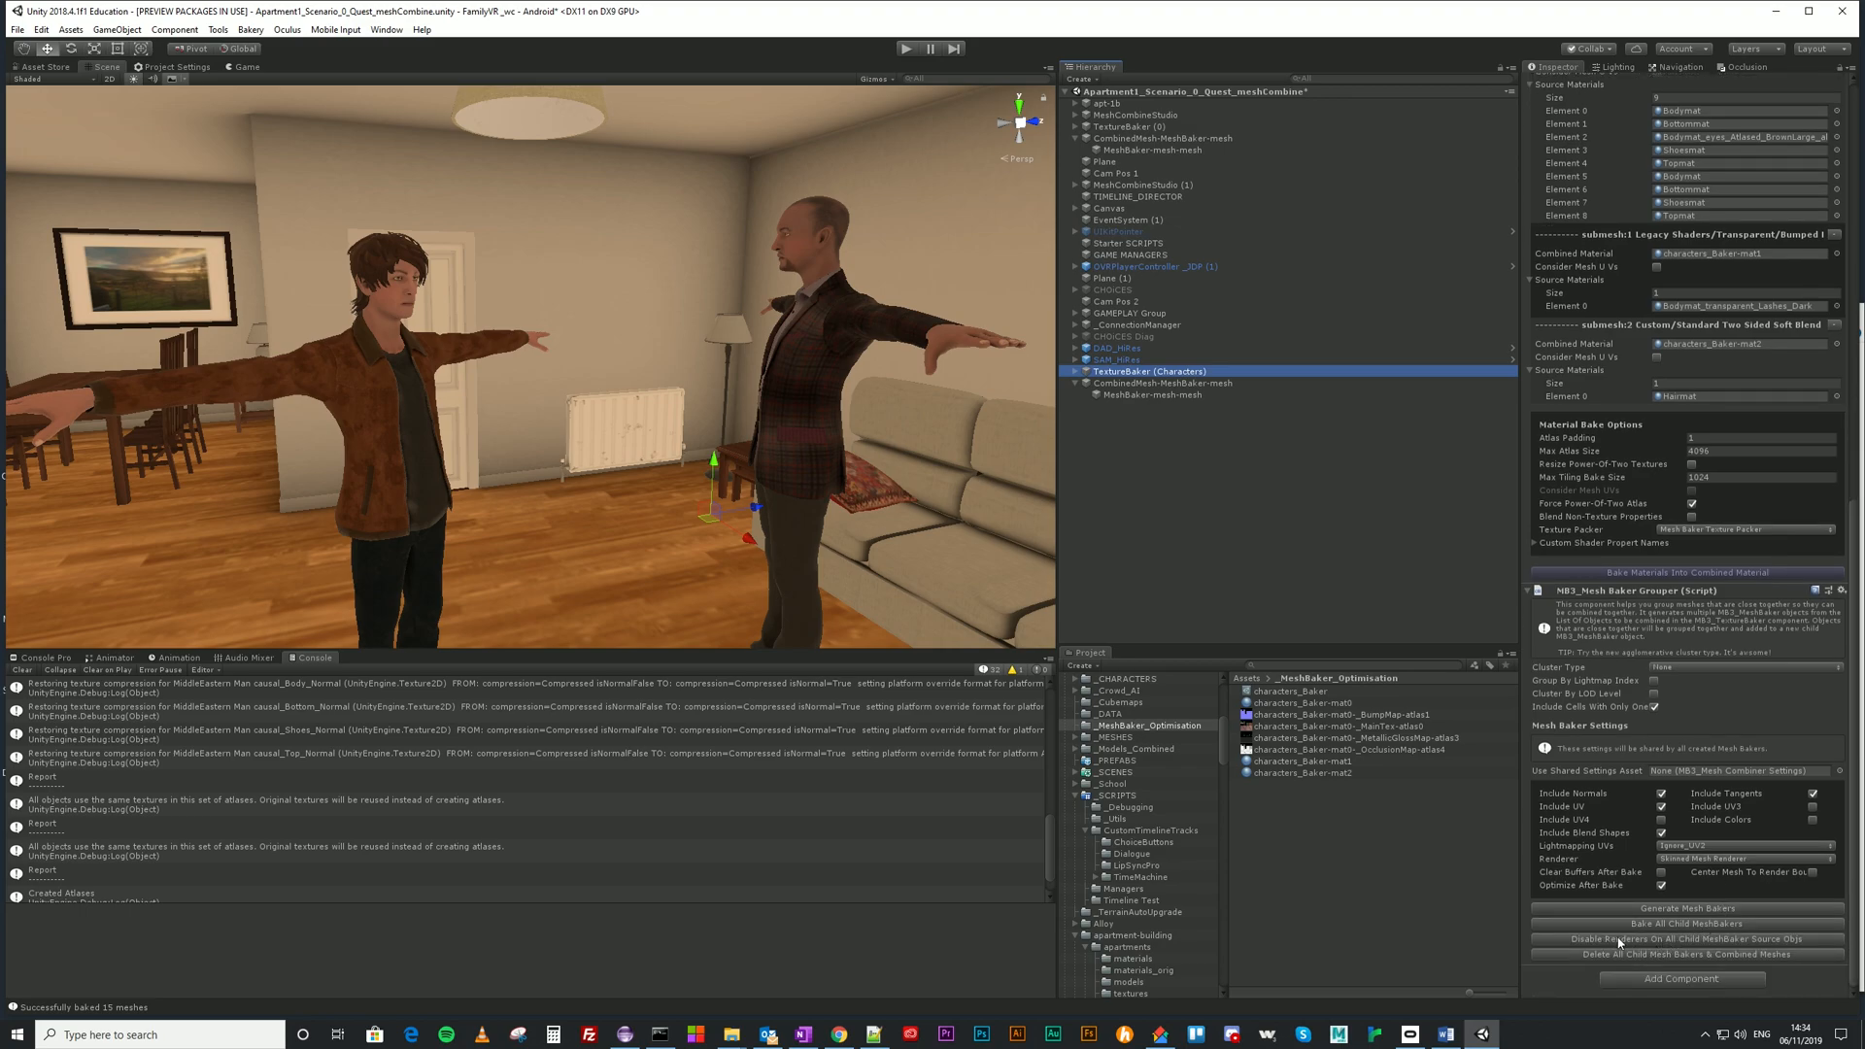
left_click(1620, 939)
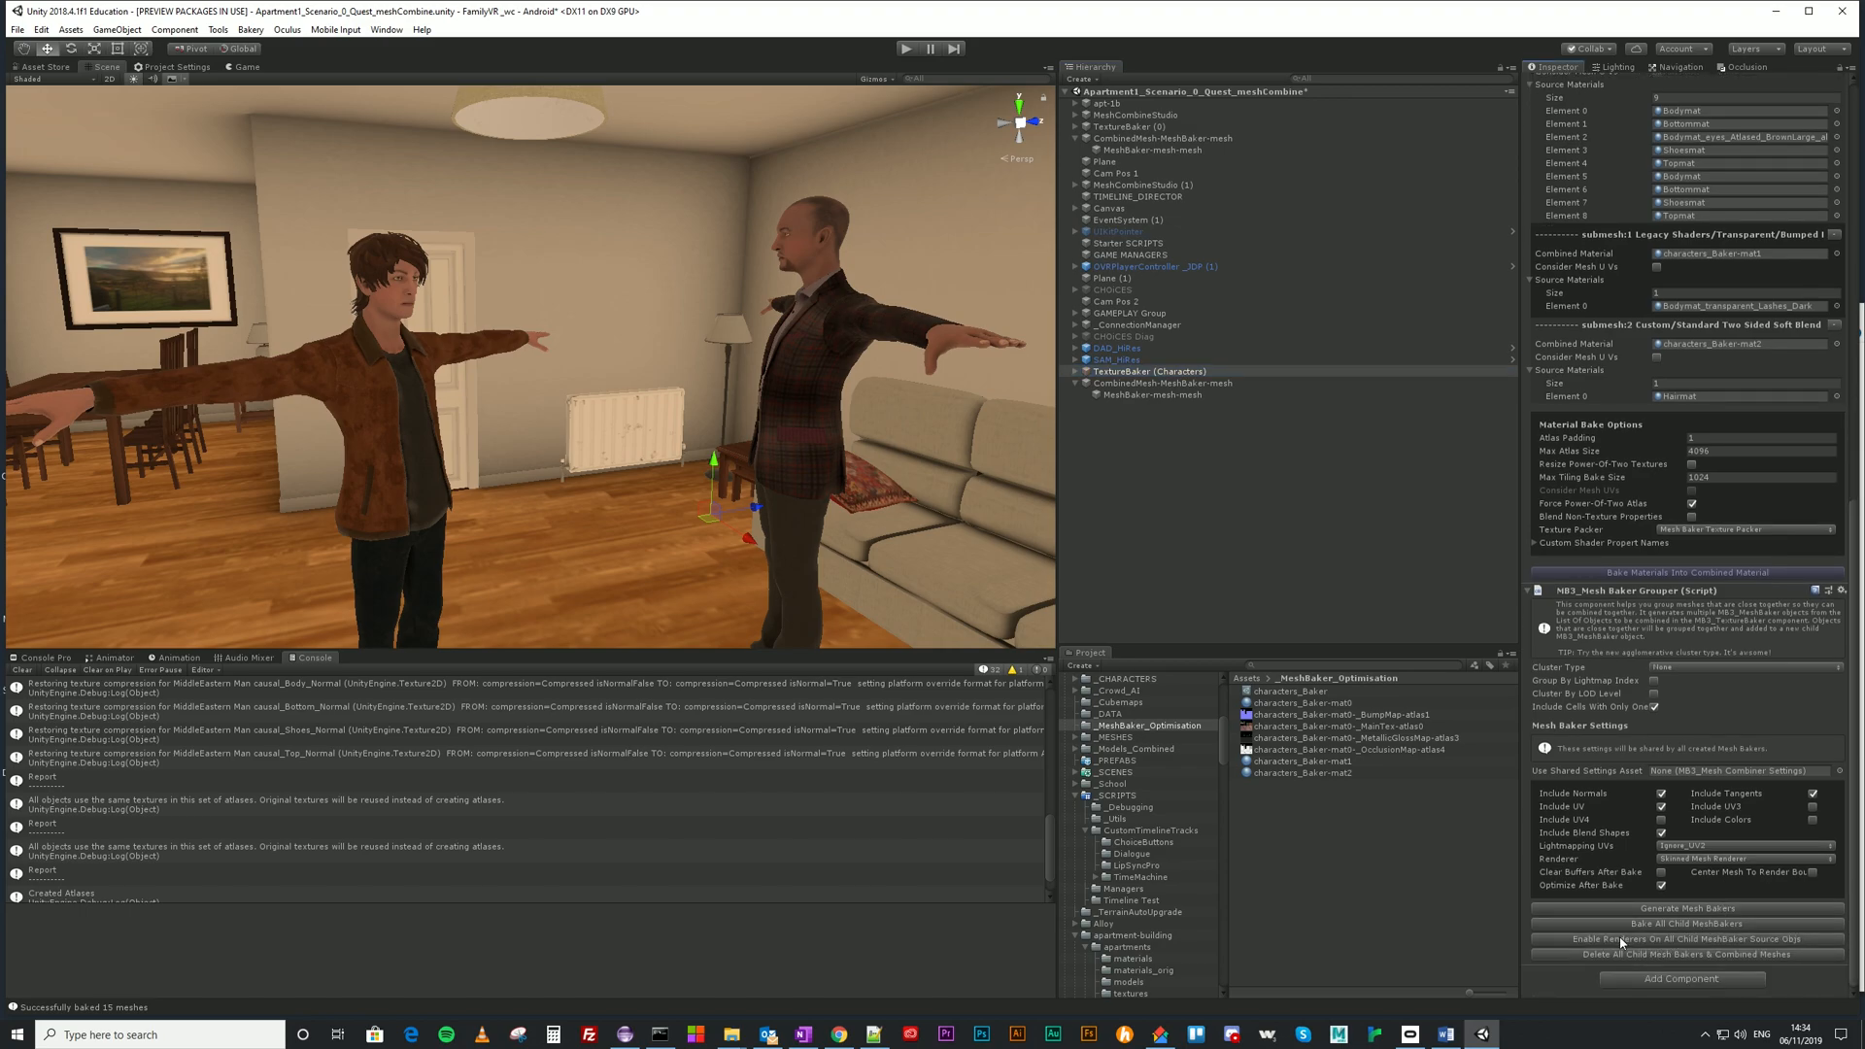
Examine the disabled Skinned Mesh Renderer and the blend shape list of the Body mesh under DAD_HiRes.
left_click(1076, 348)
left_click(1114, 360)
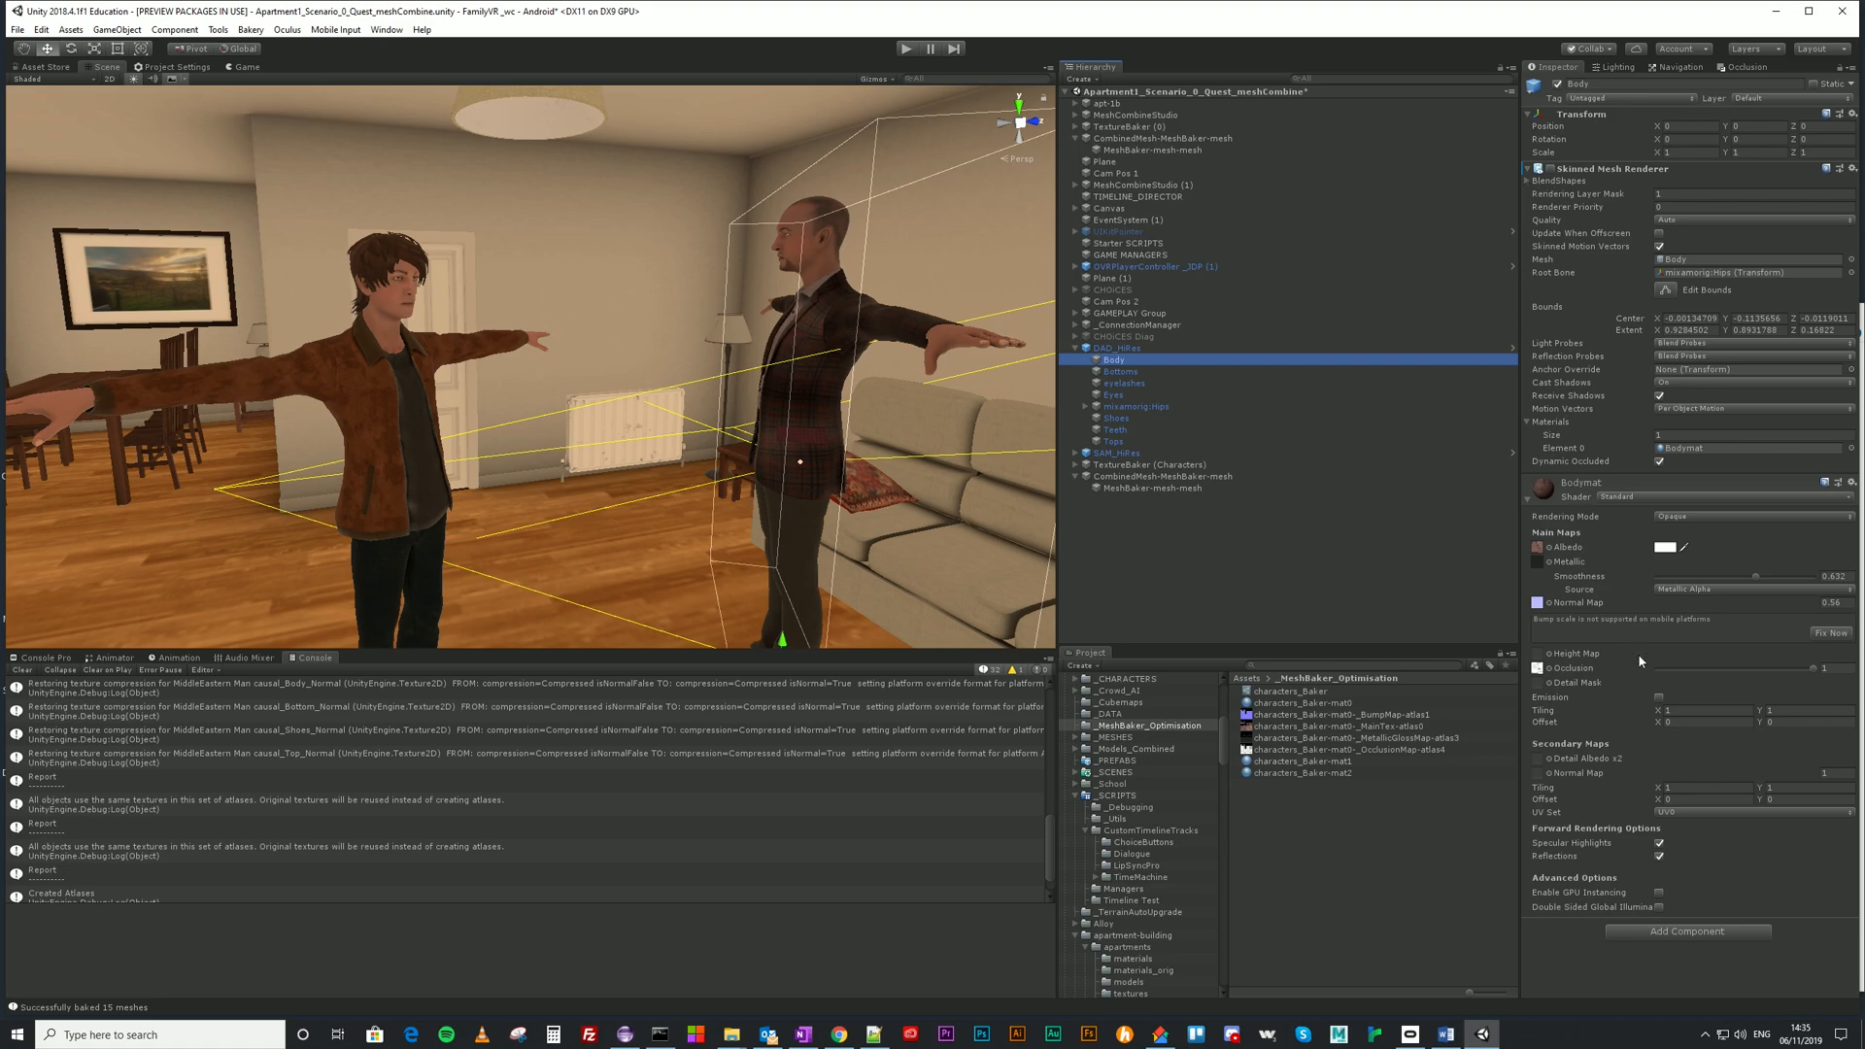
left_click(1528, 182)
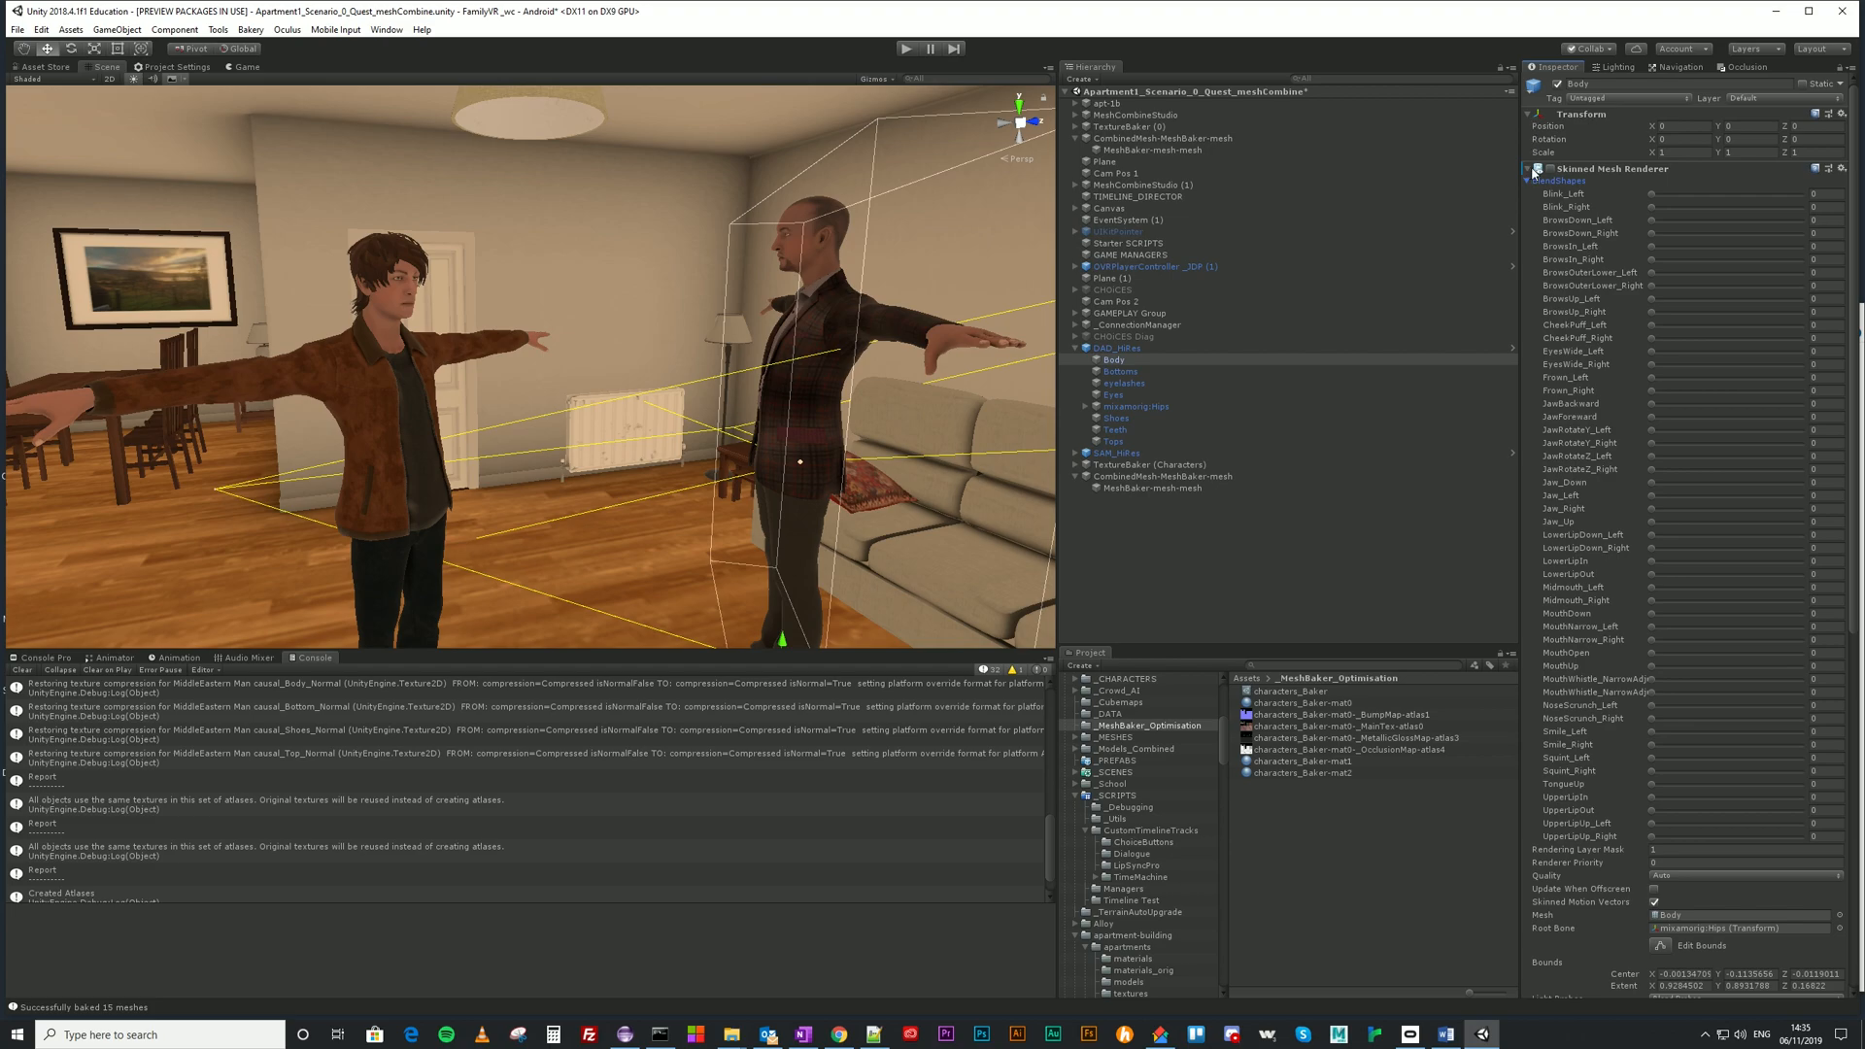
left_click(1527, 182)
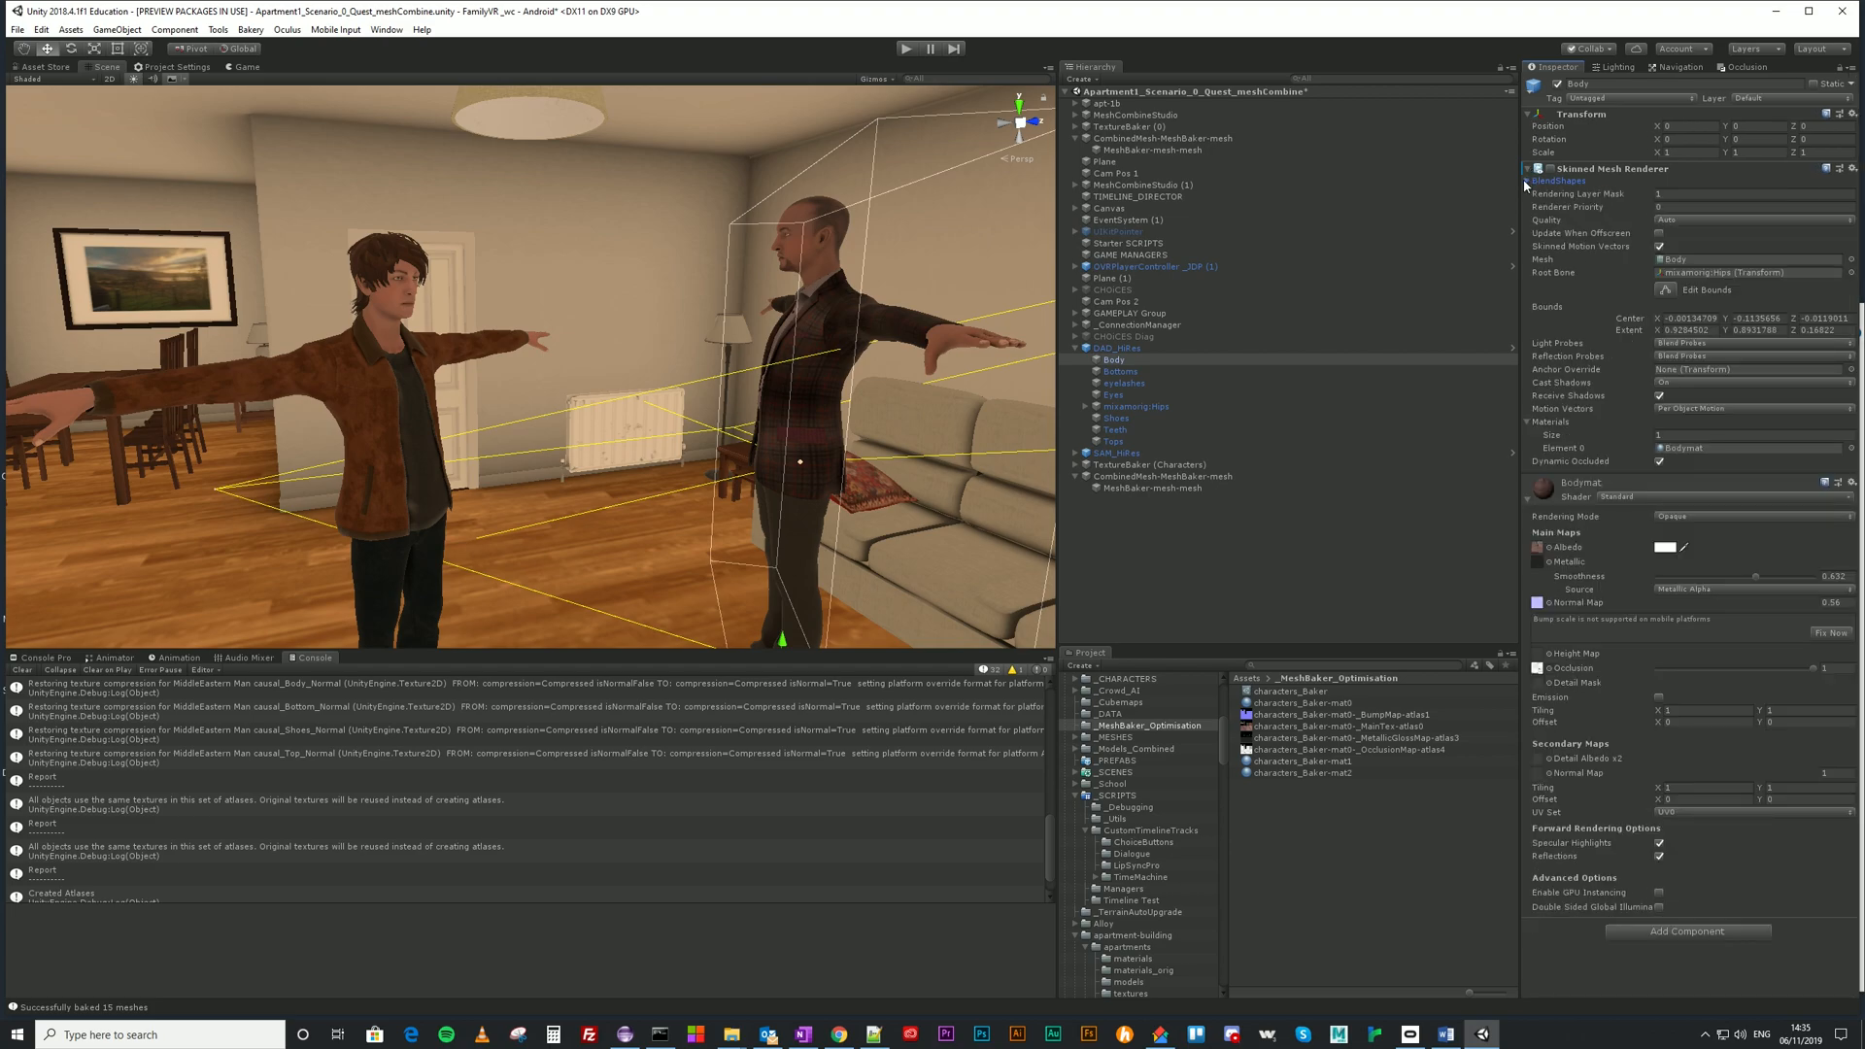
Review the blend shapes of the combined MeshBaker-mesh-mesh and expand SAM_HiRes to show its source meshes.
left_click(1130, 489)
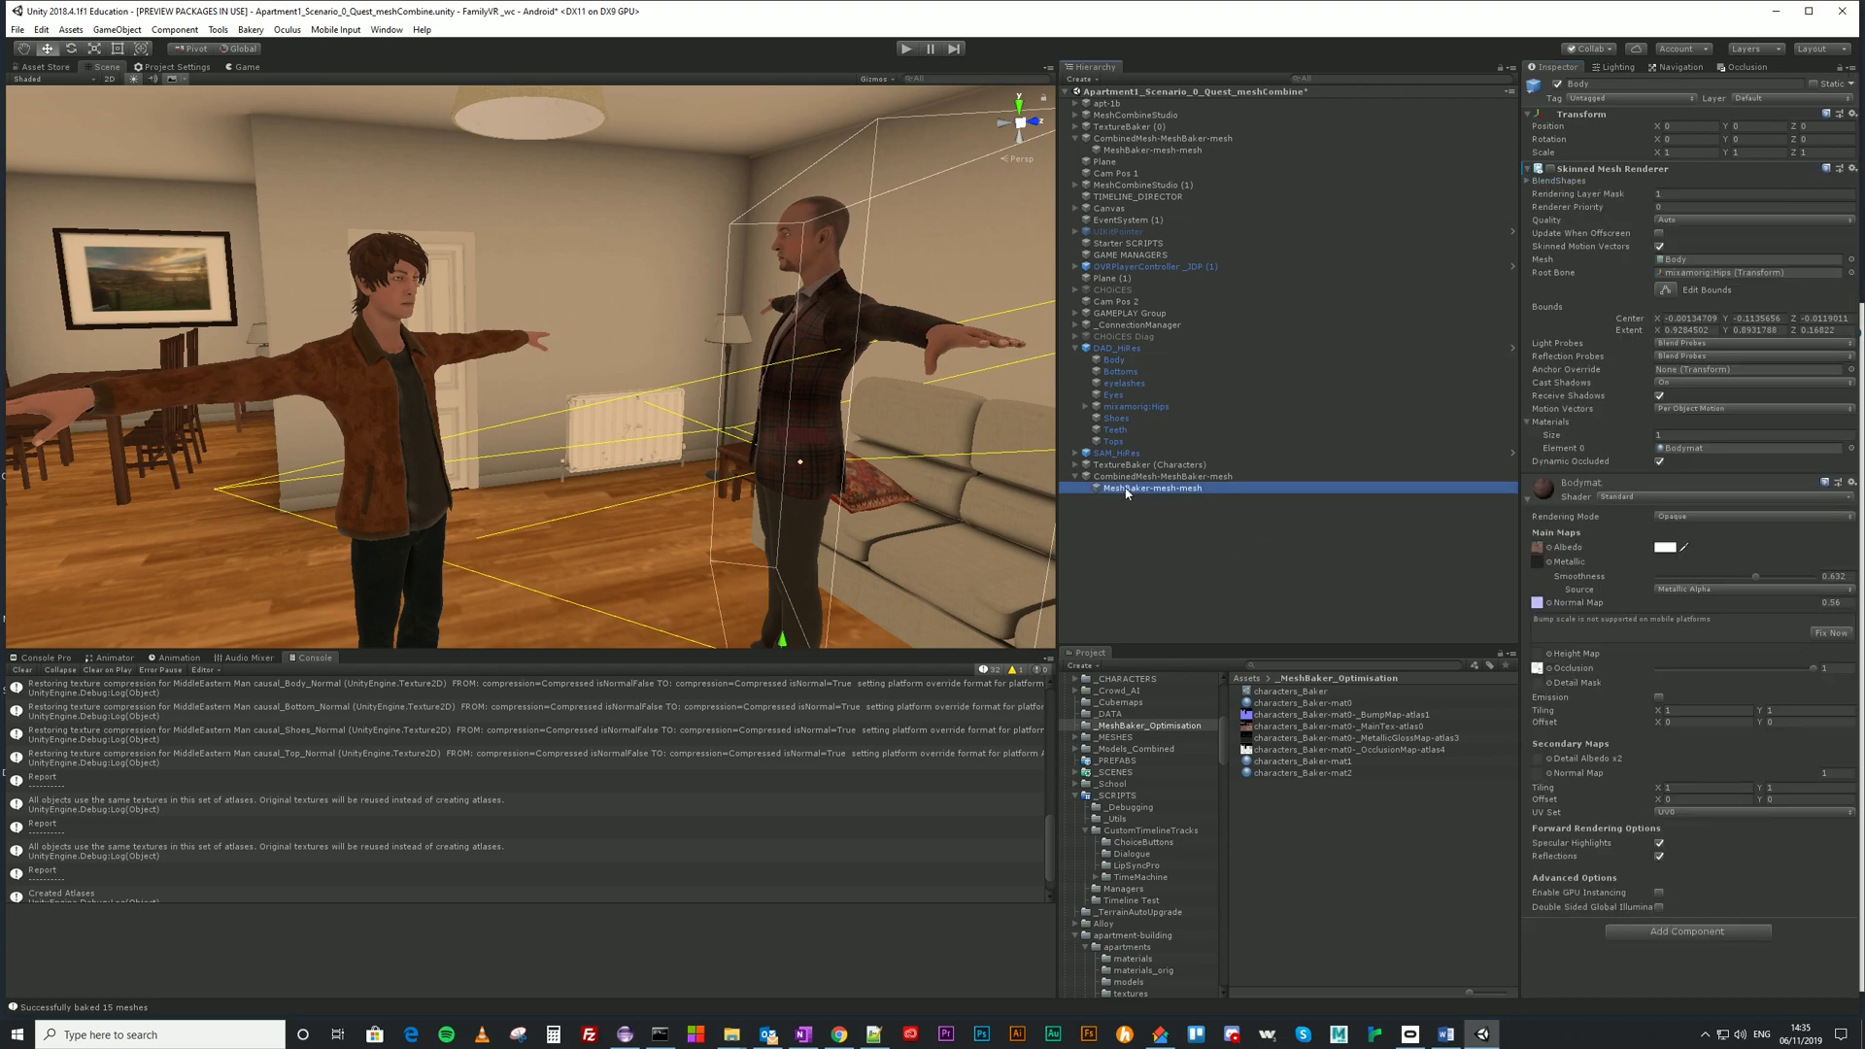
left_click(1530, 183)
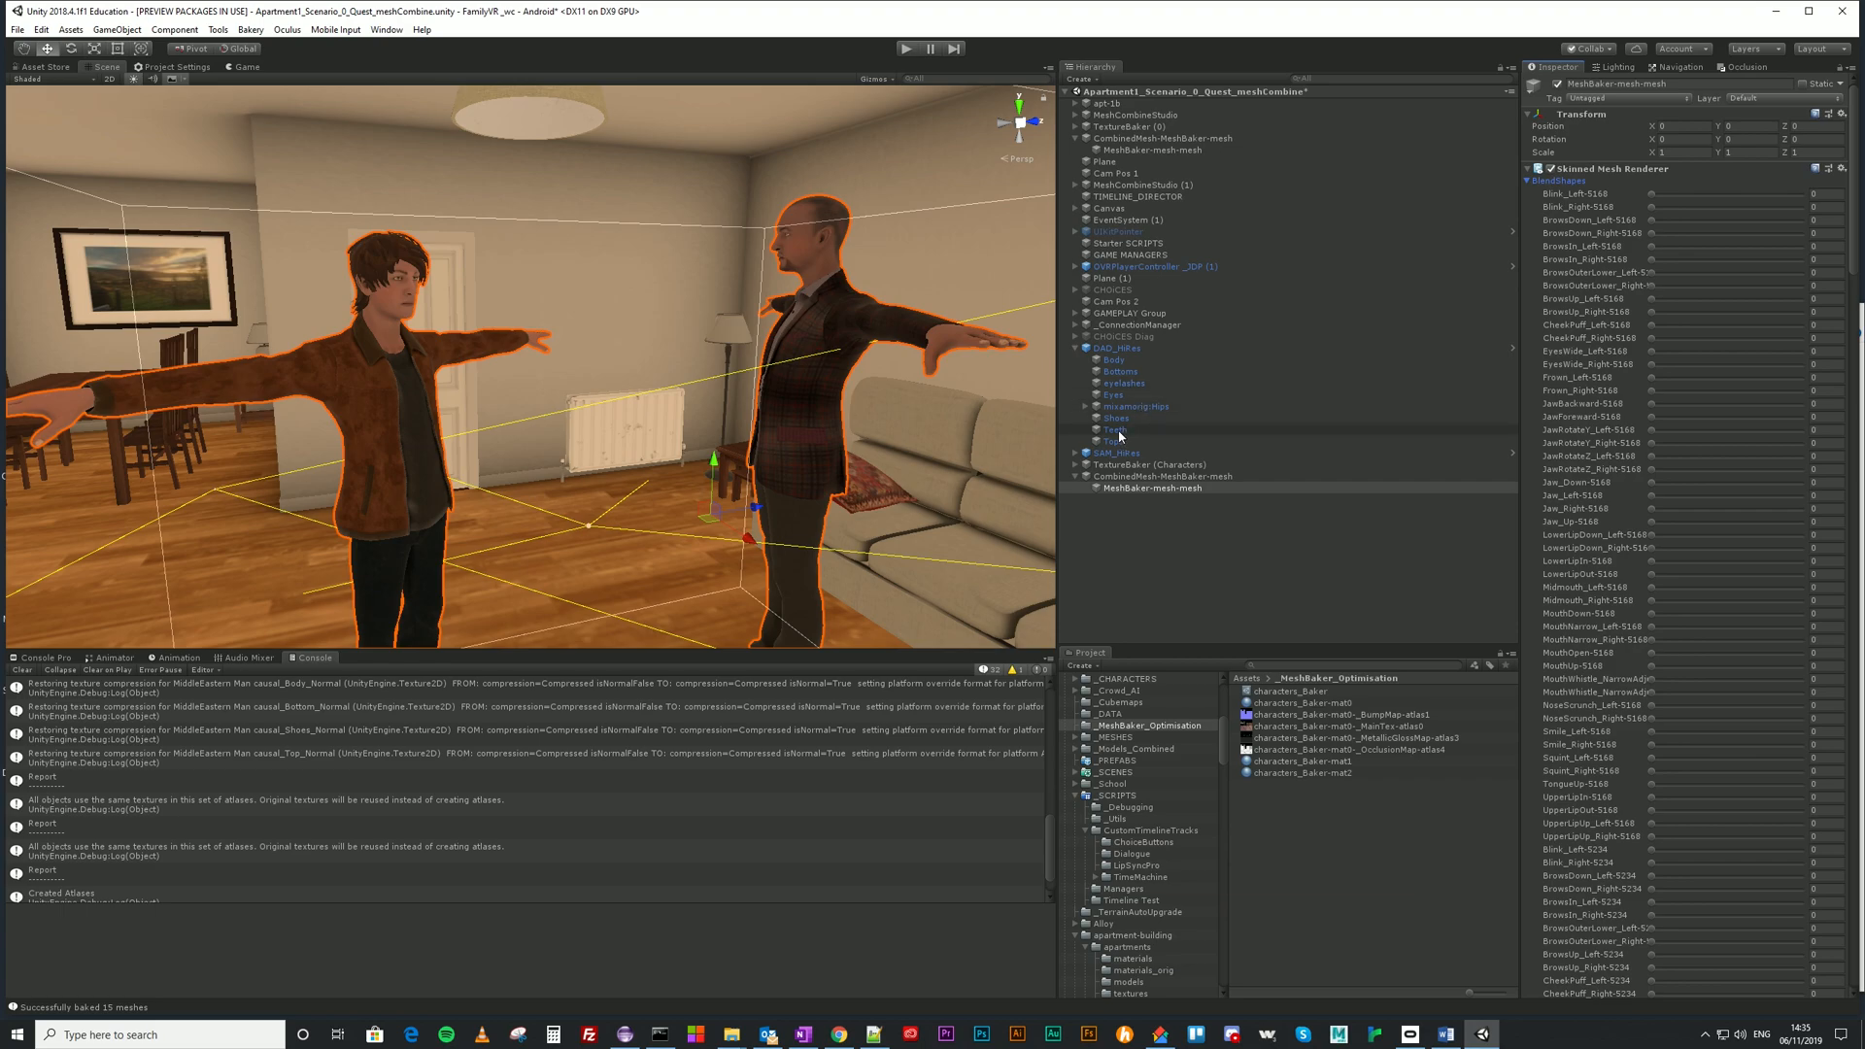
left_click(1075, 453)
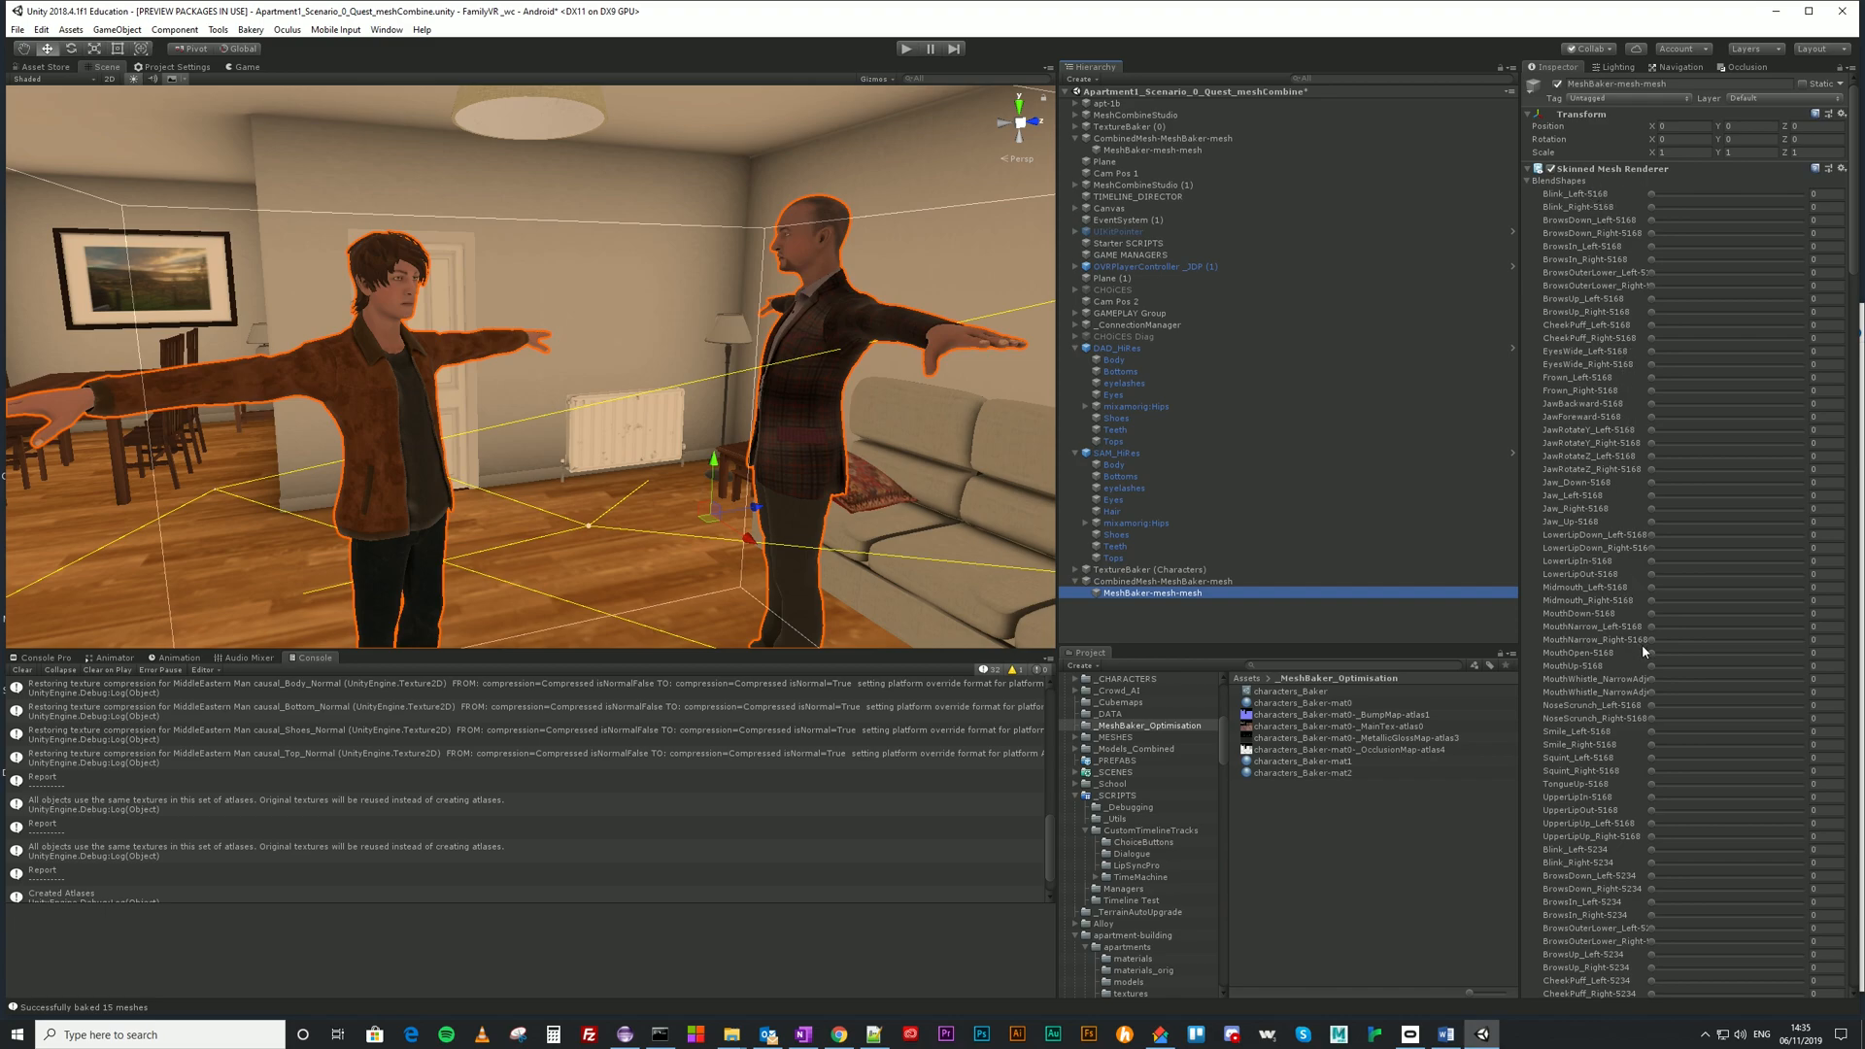
scroll(1642, 644, "down", 5)
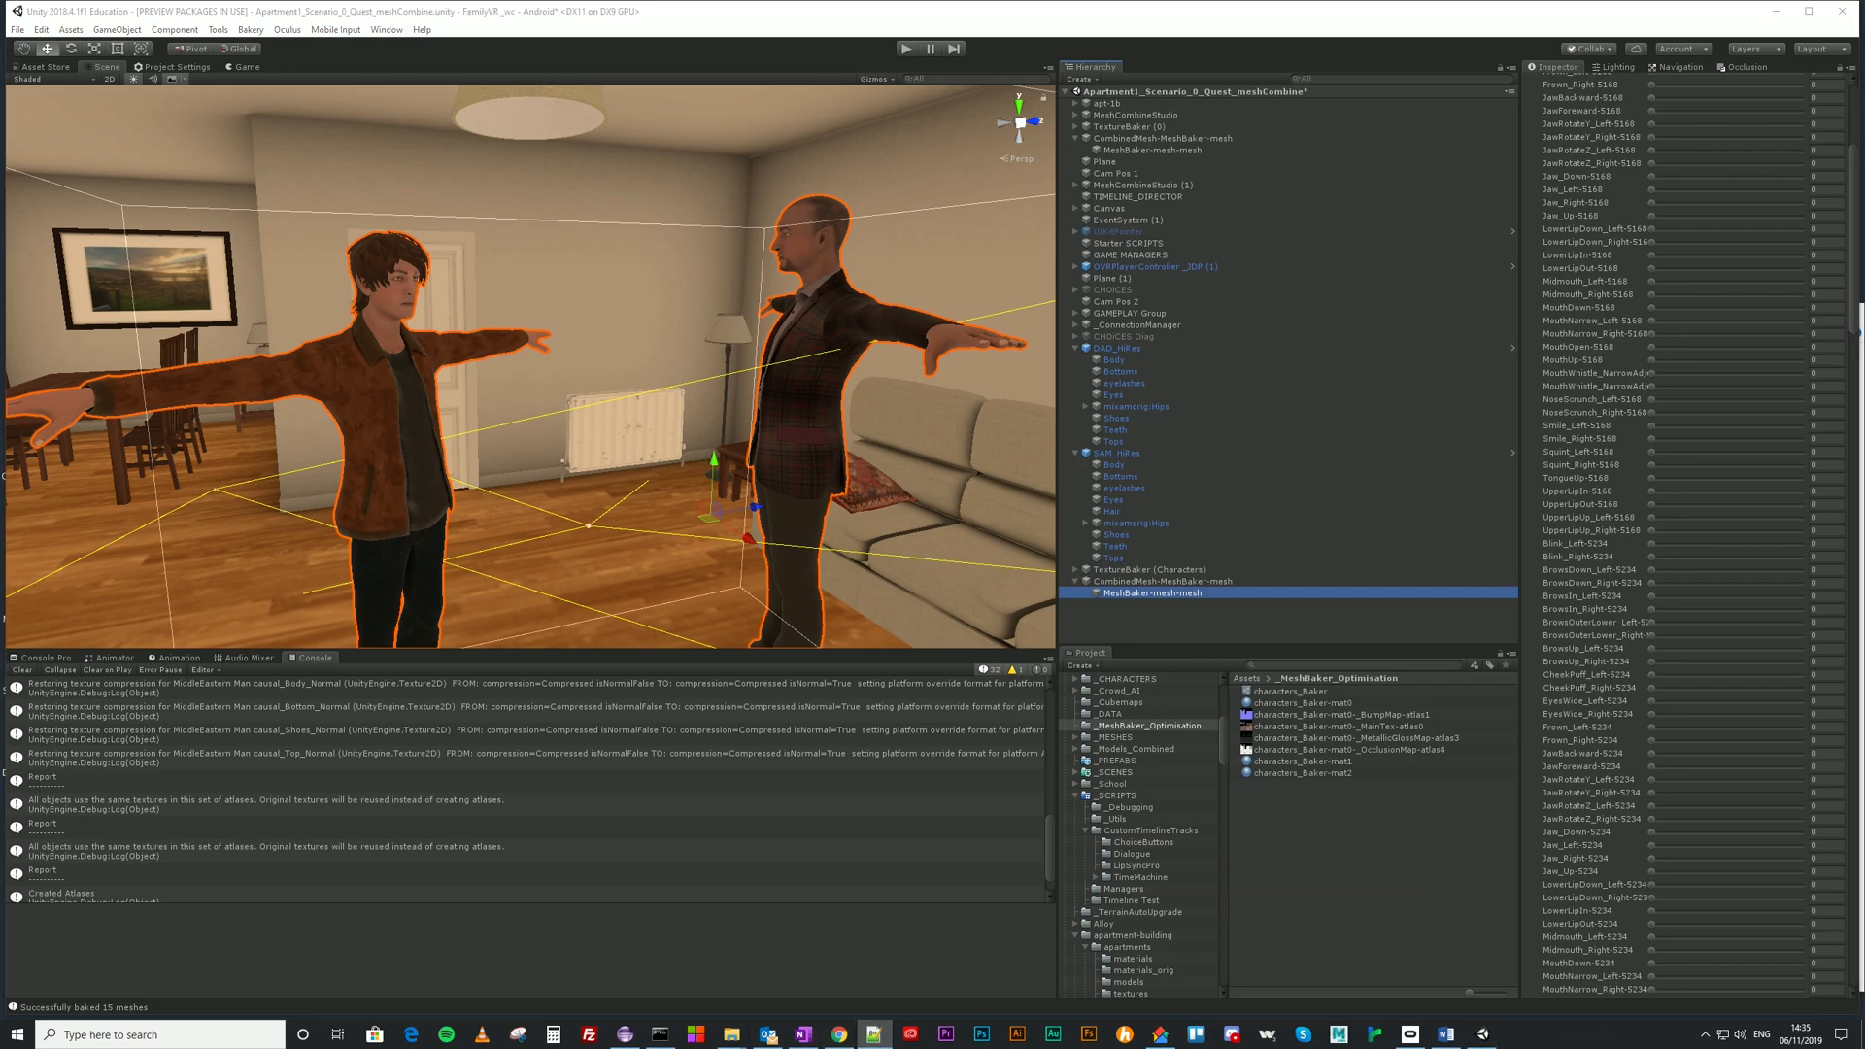
Switch to Notepad++ and note the first two blend shape suffixes of the combined mesh, 5168 and 5234, on separate lines.
left_click(873, 1033)
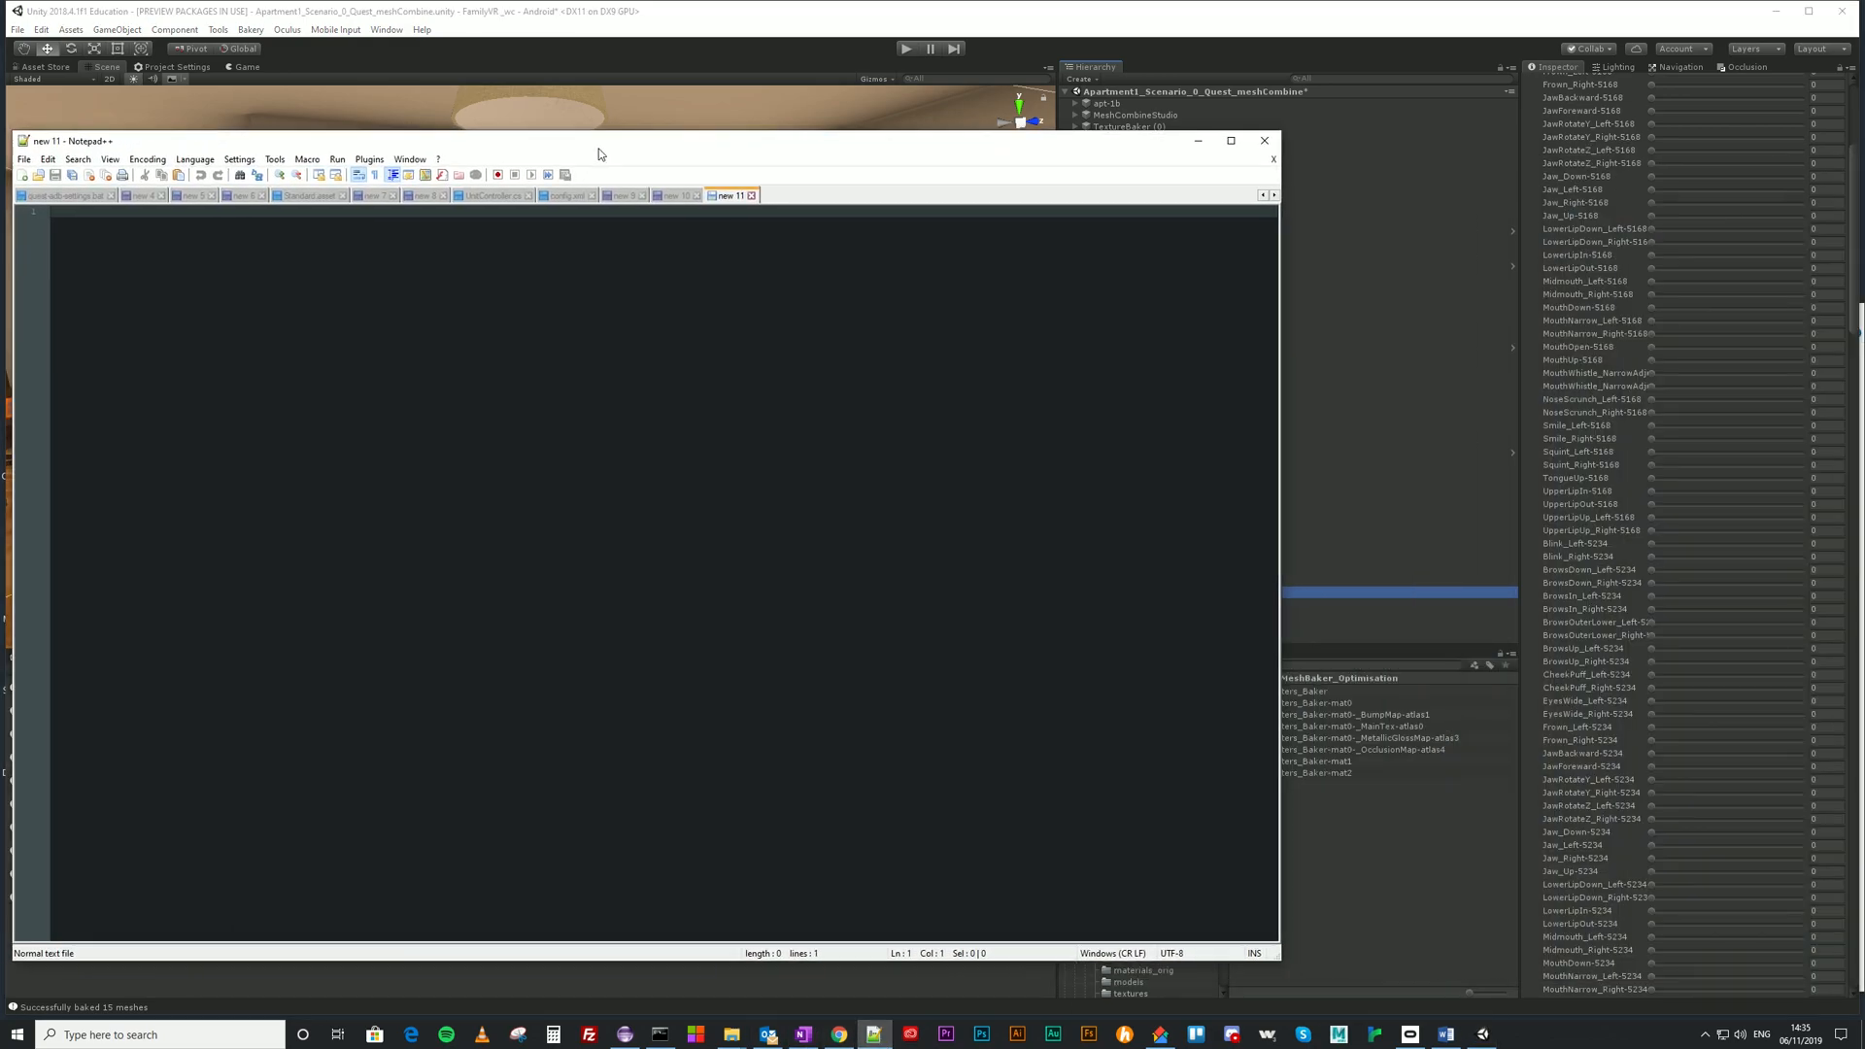
left_click_drag(84, 116, 661, 302)
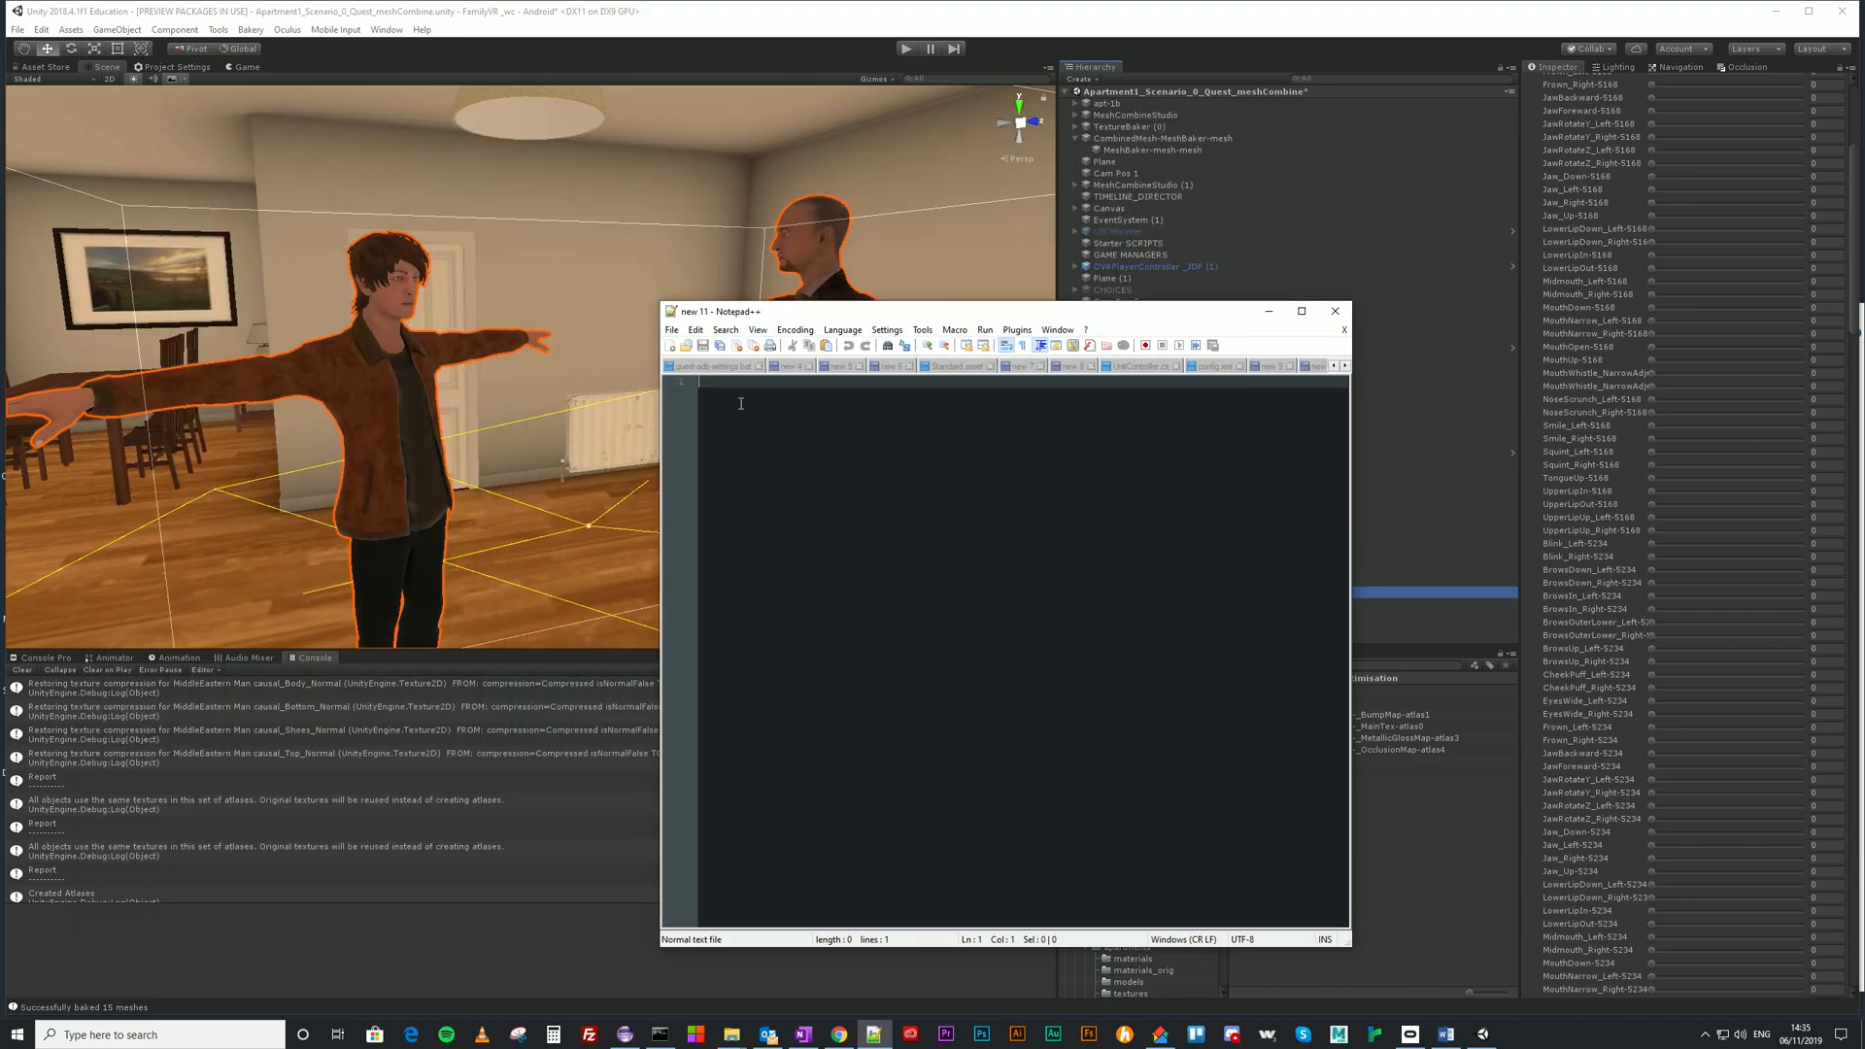
type("s")
type("168")
key("Return")
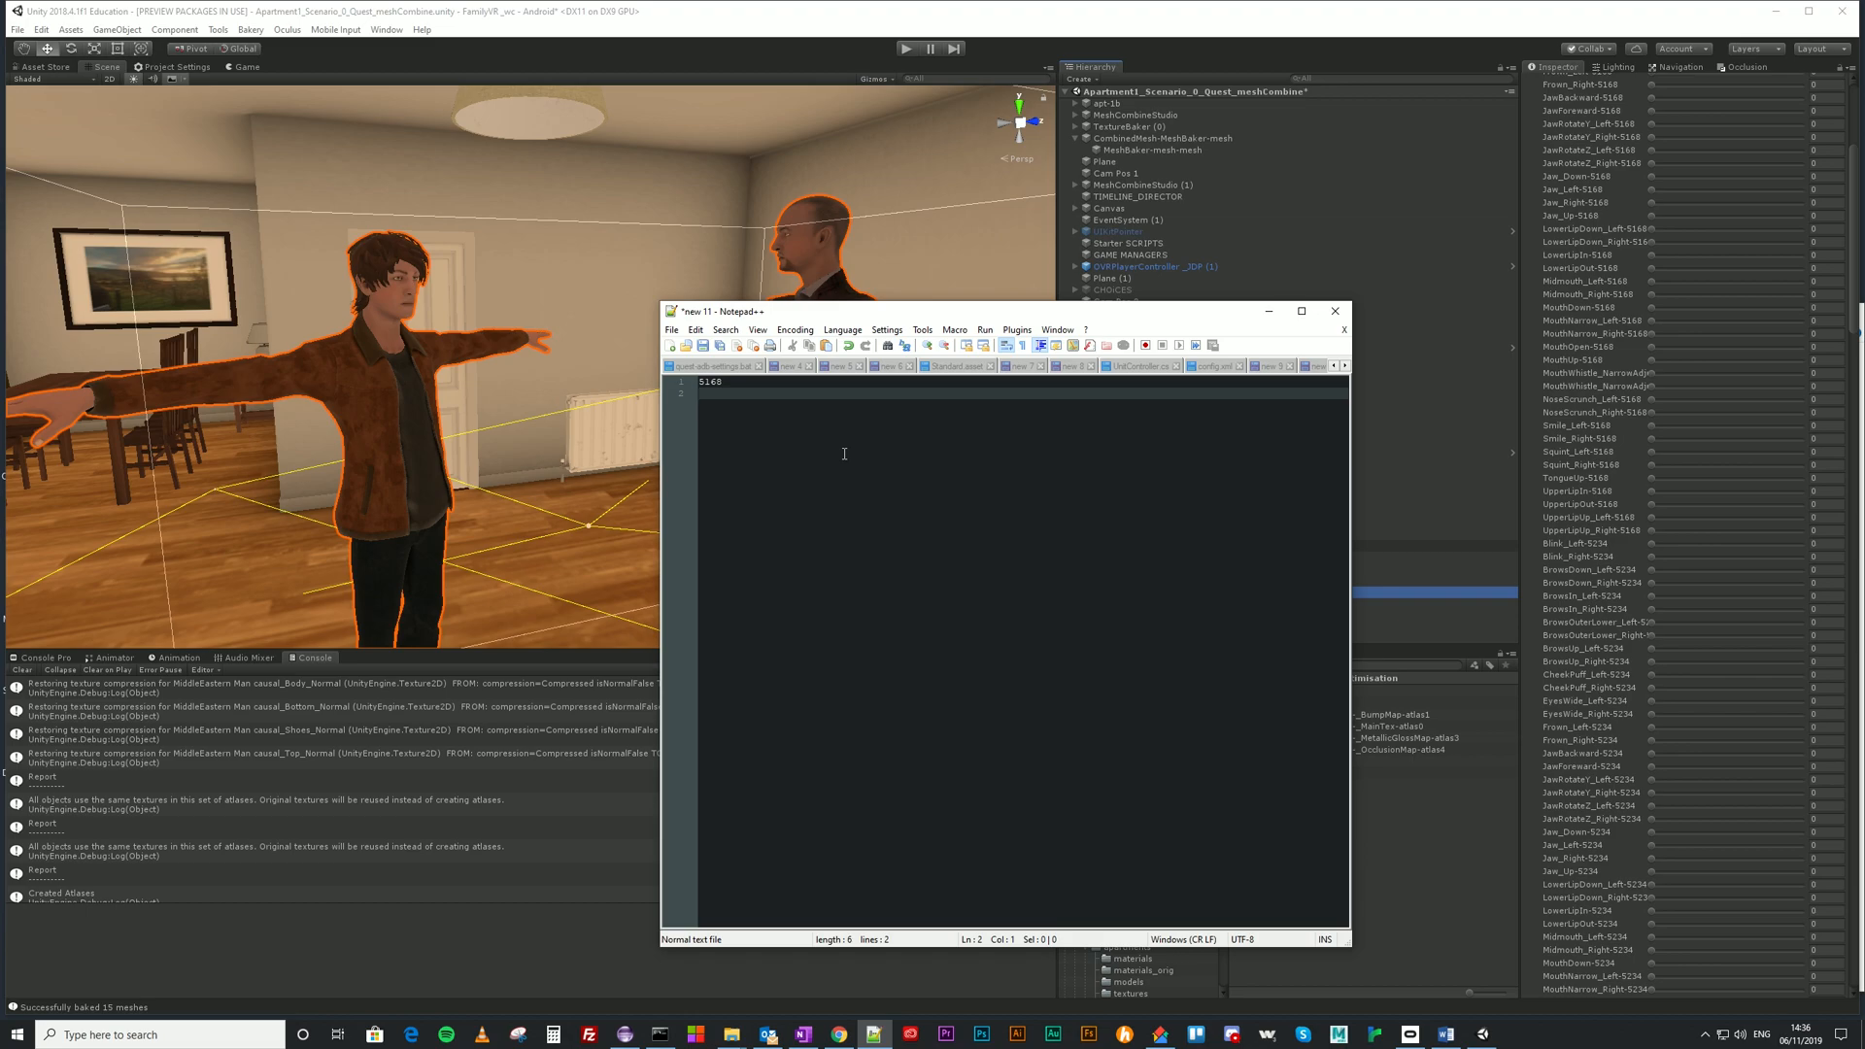
type("5234")
key("Return")
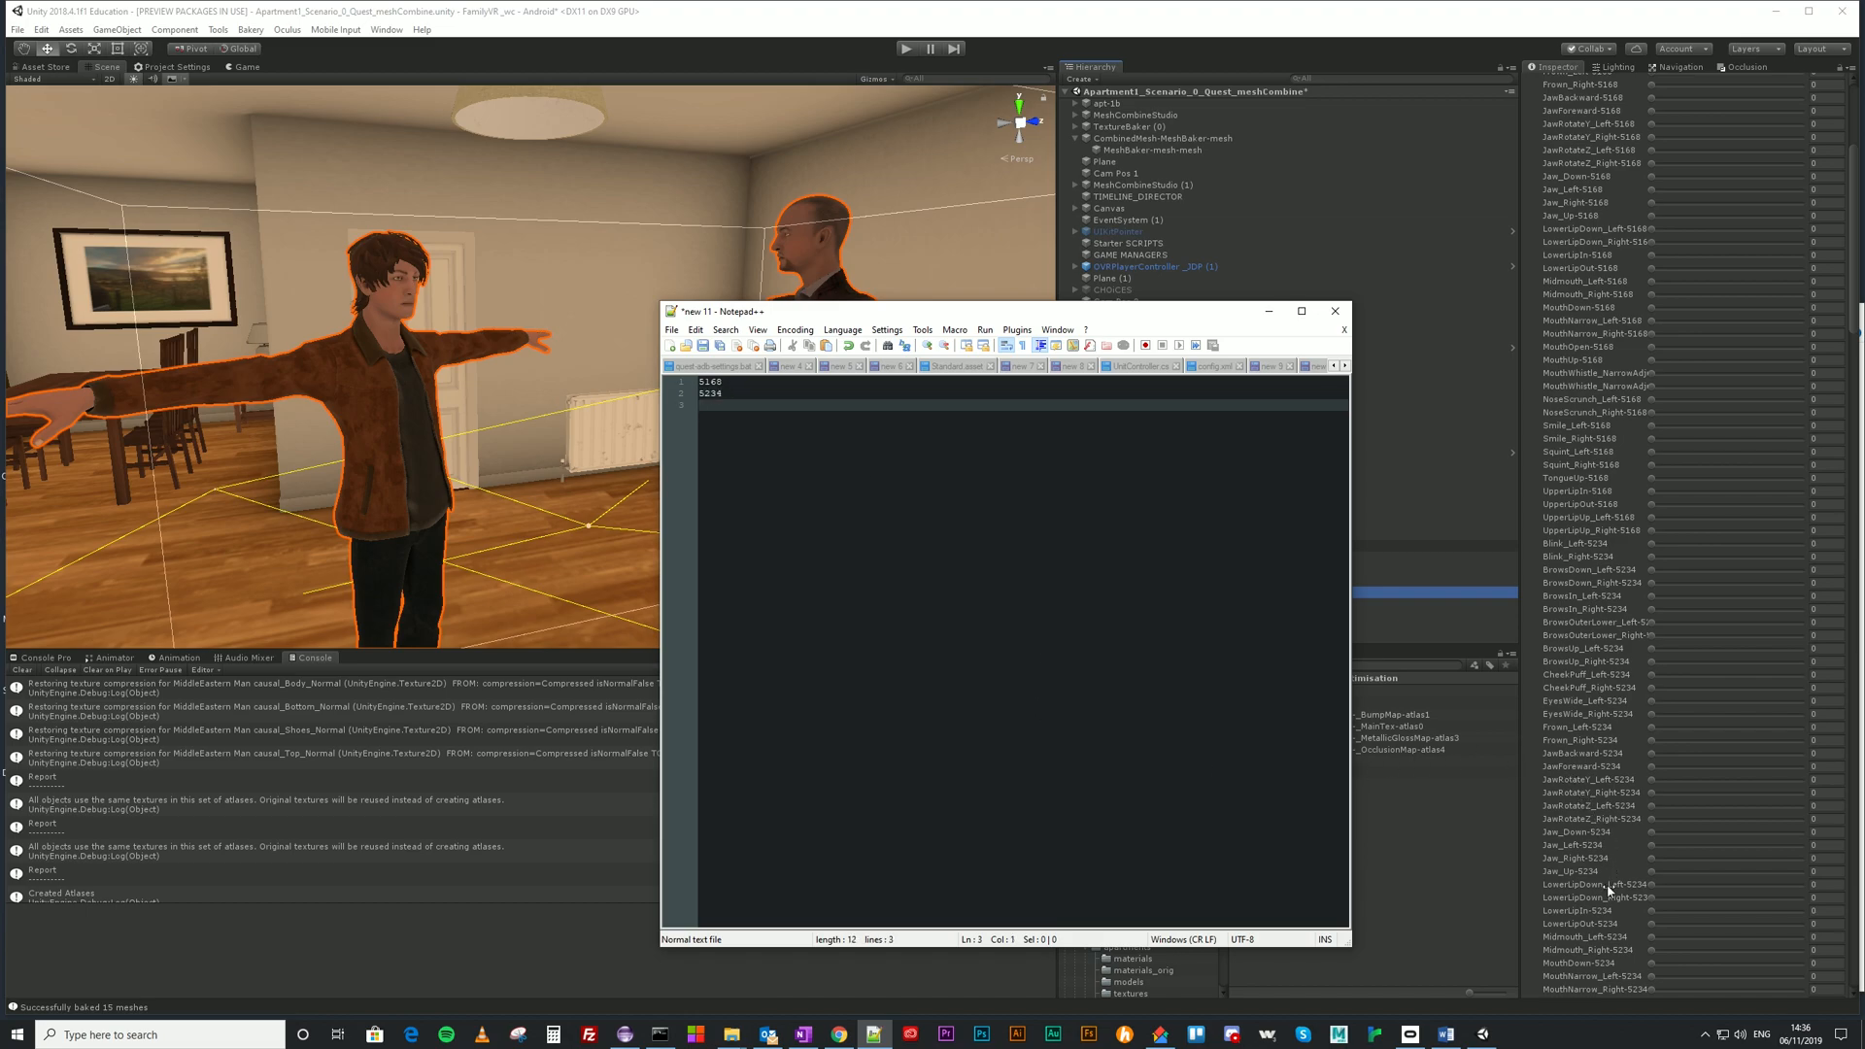
Find the following blend shape suffixes of the combined mesh and add 5176 and 5202 to the notes.
scroll(1625, 904, "down", 3)
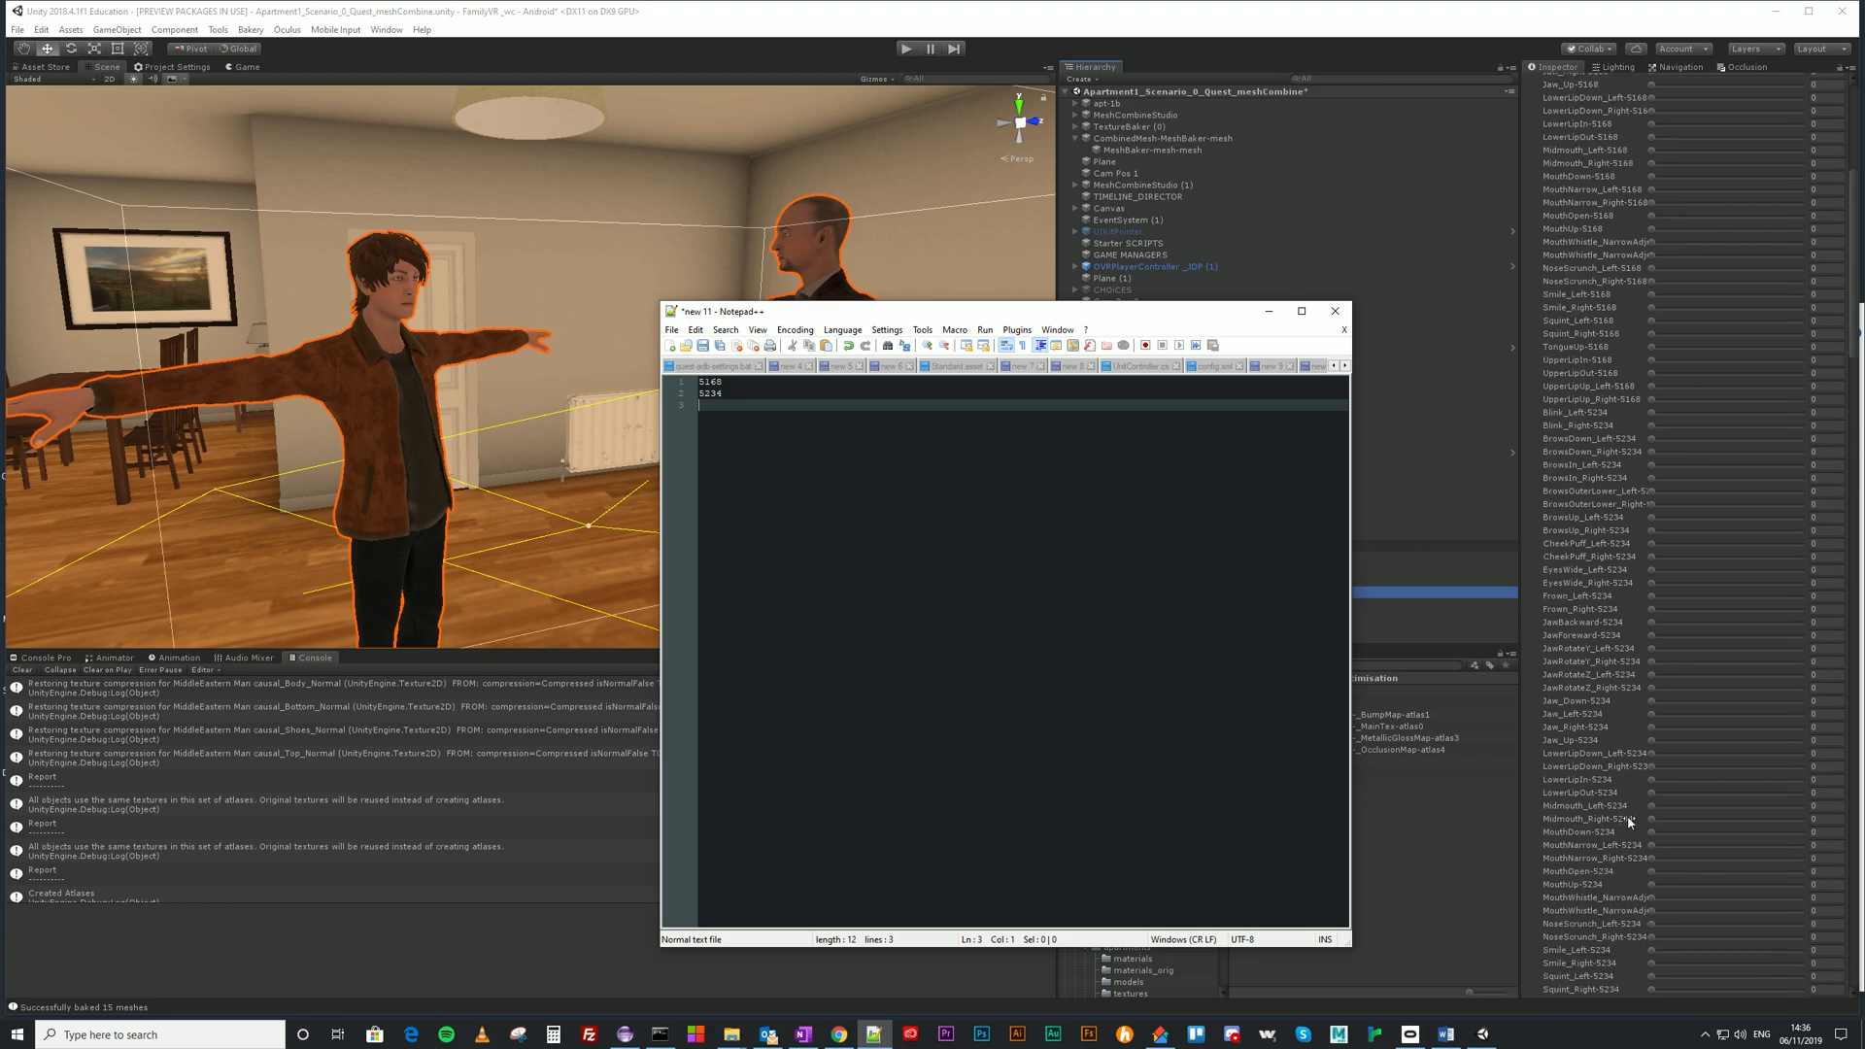
scroll(1632, 890, "down", 5)
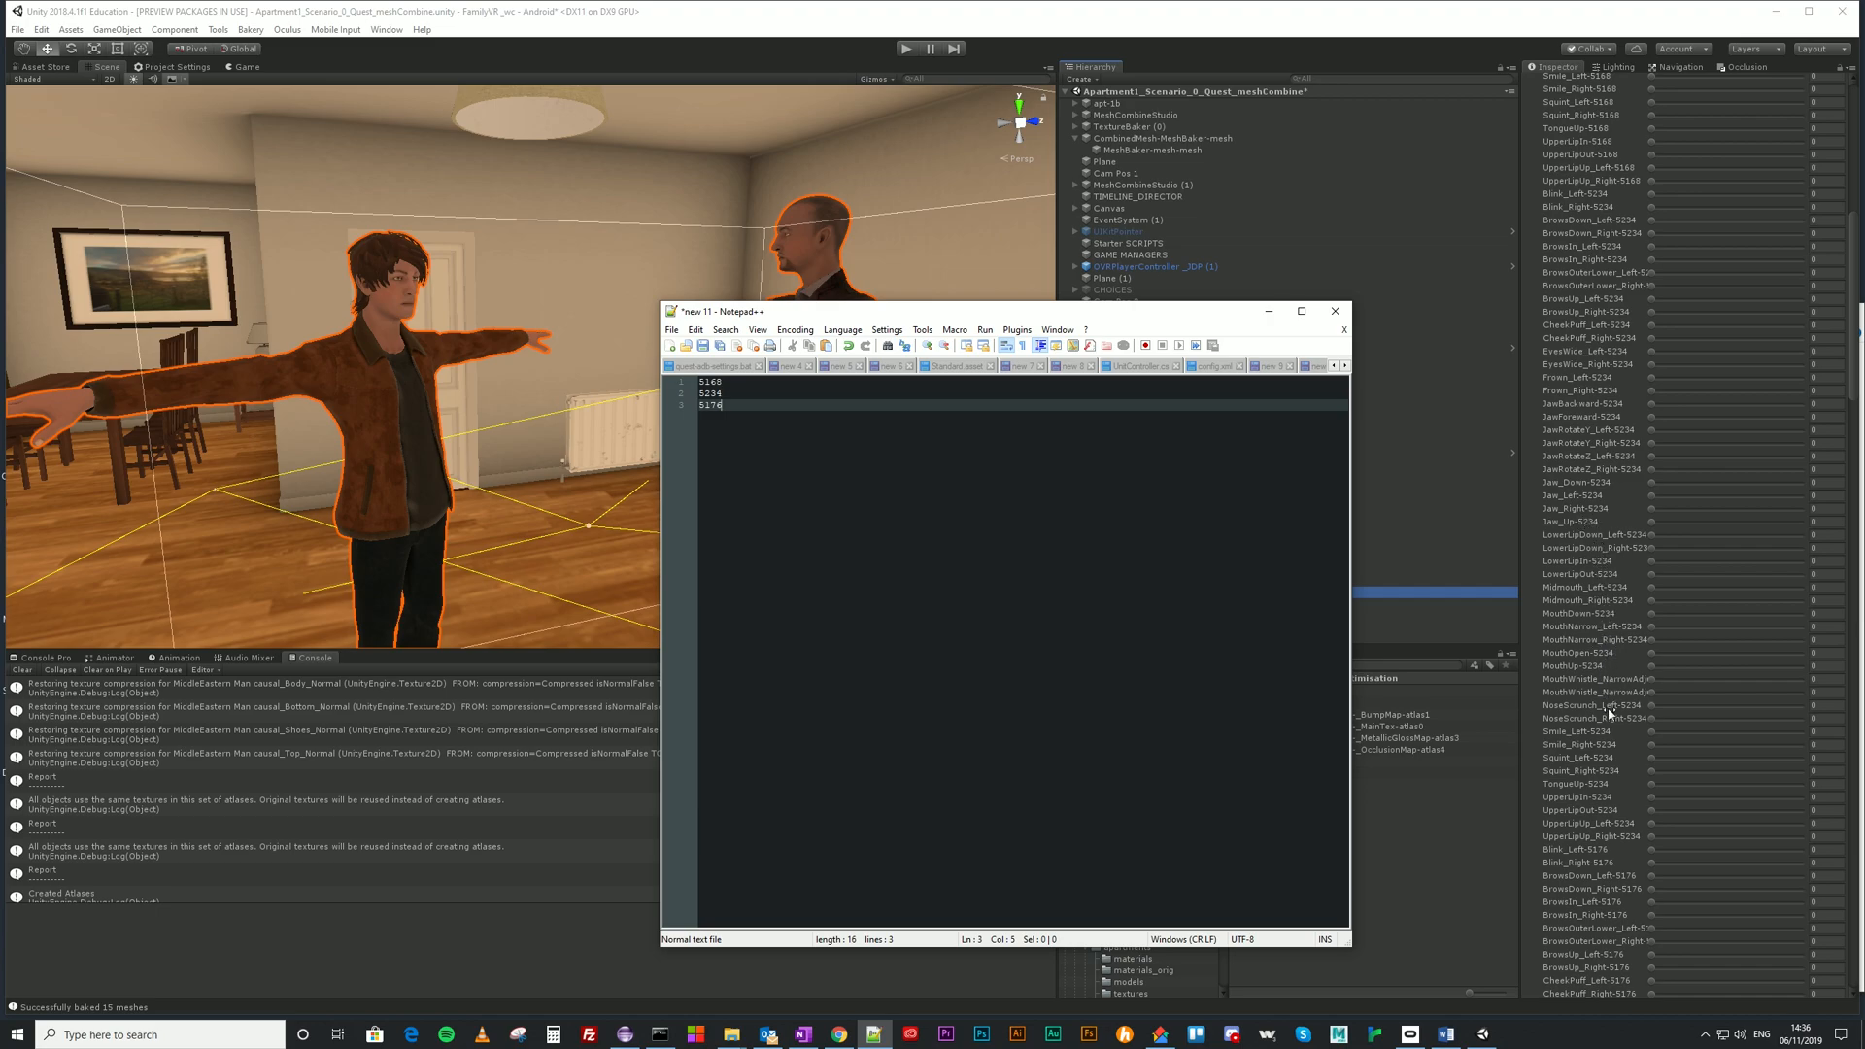
scroll(1611, 906, "down", 5)
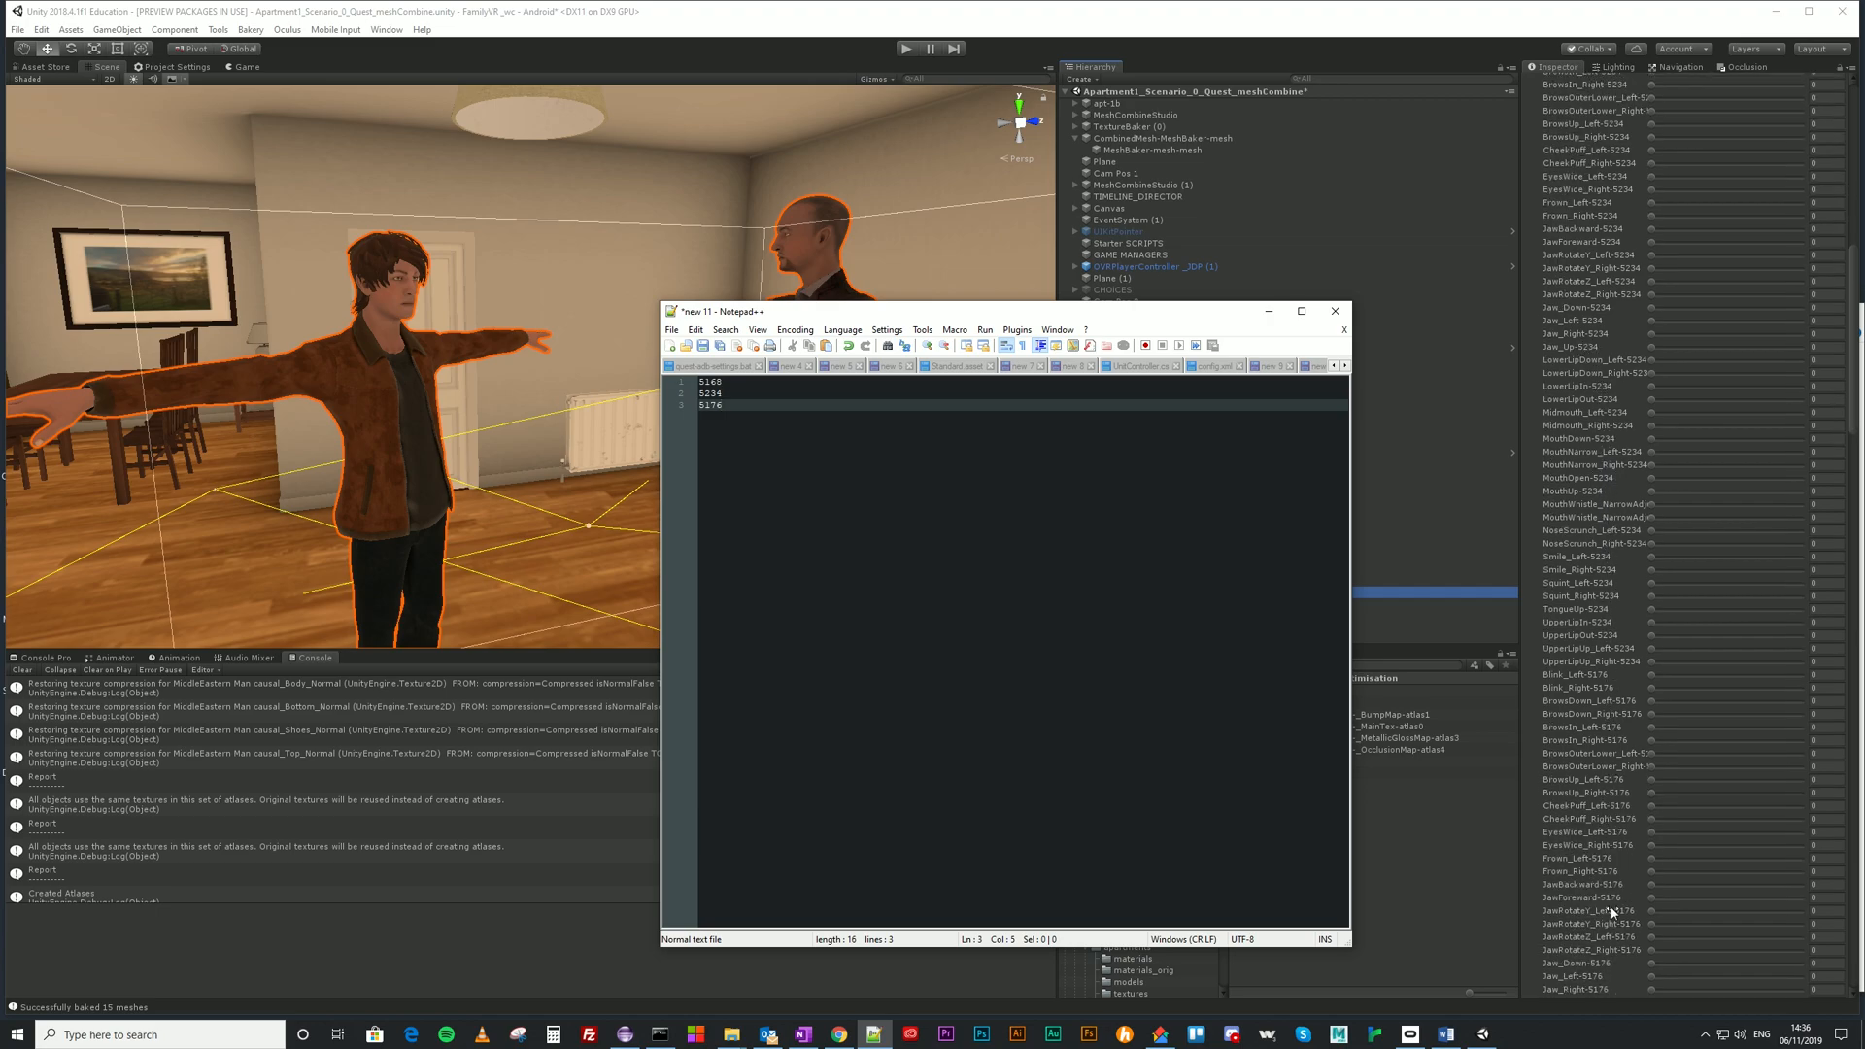
scroll(1612, 911, "down", 10)
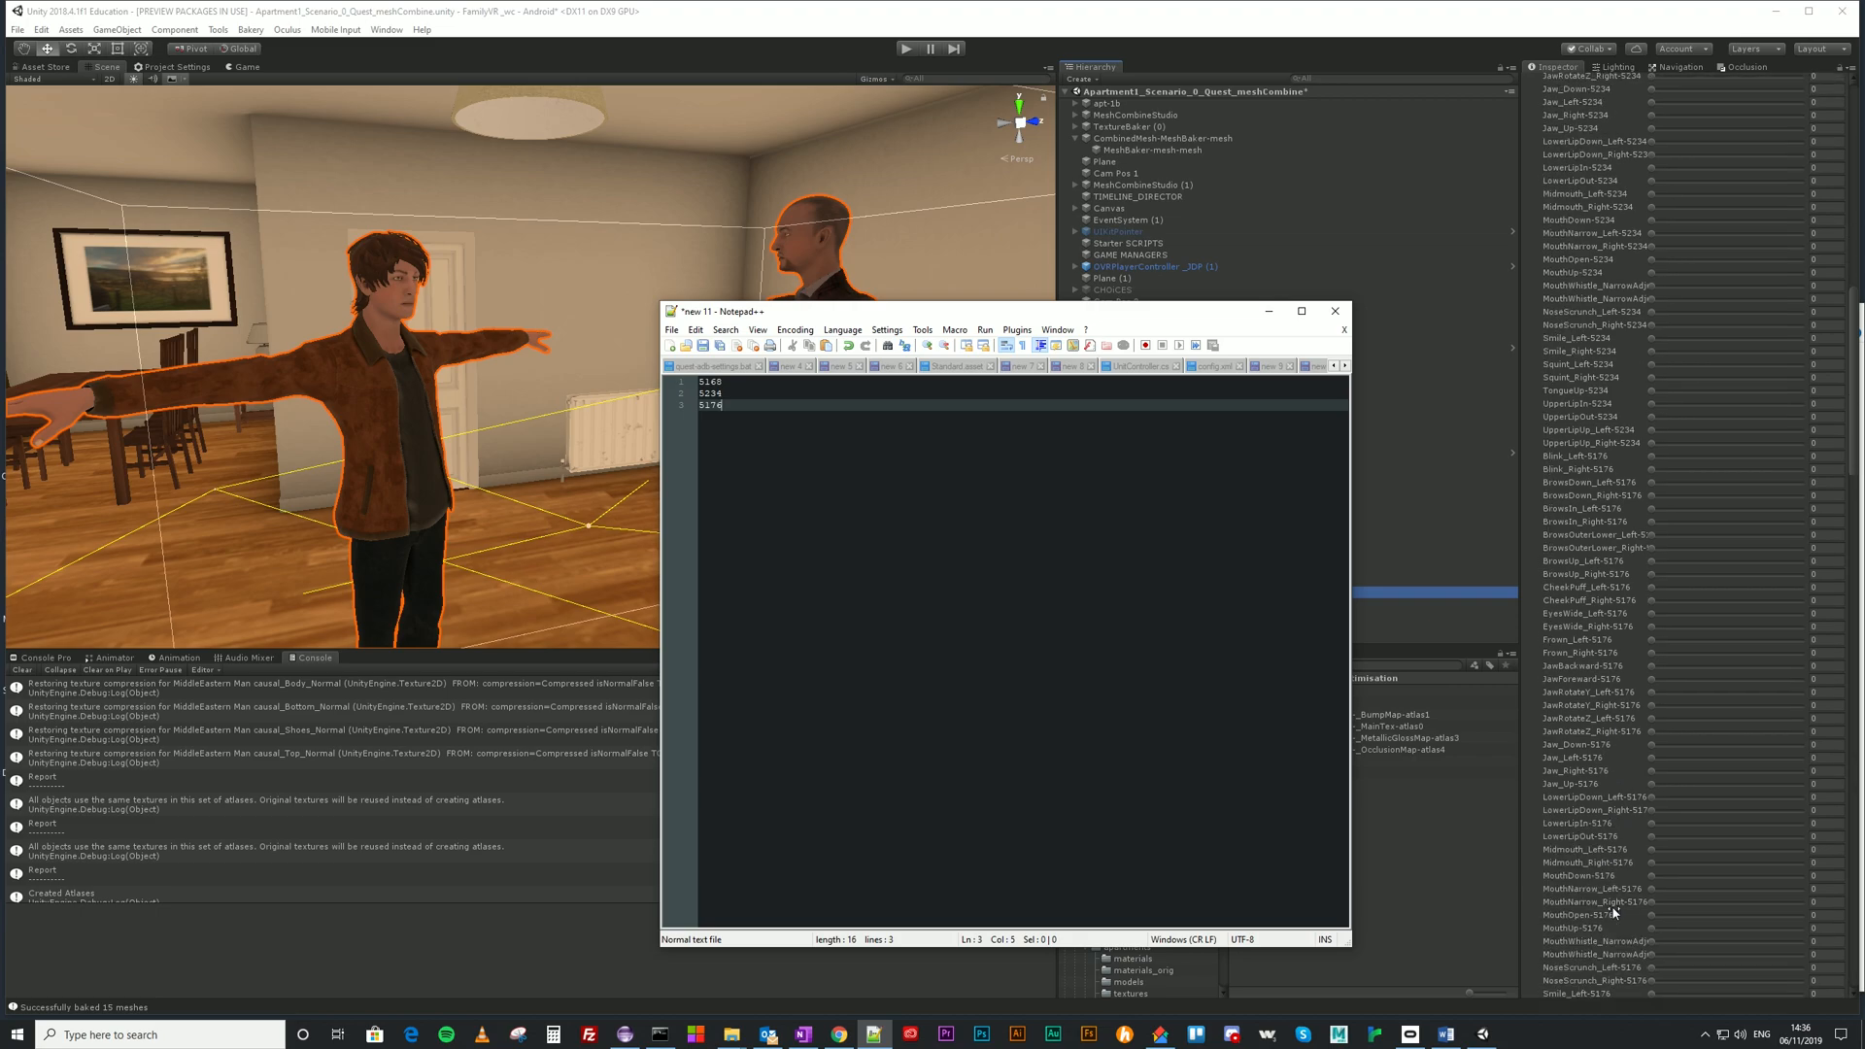
scroll(1612, 905, "down", 5)
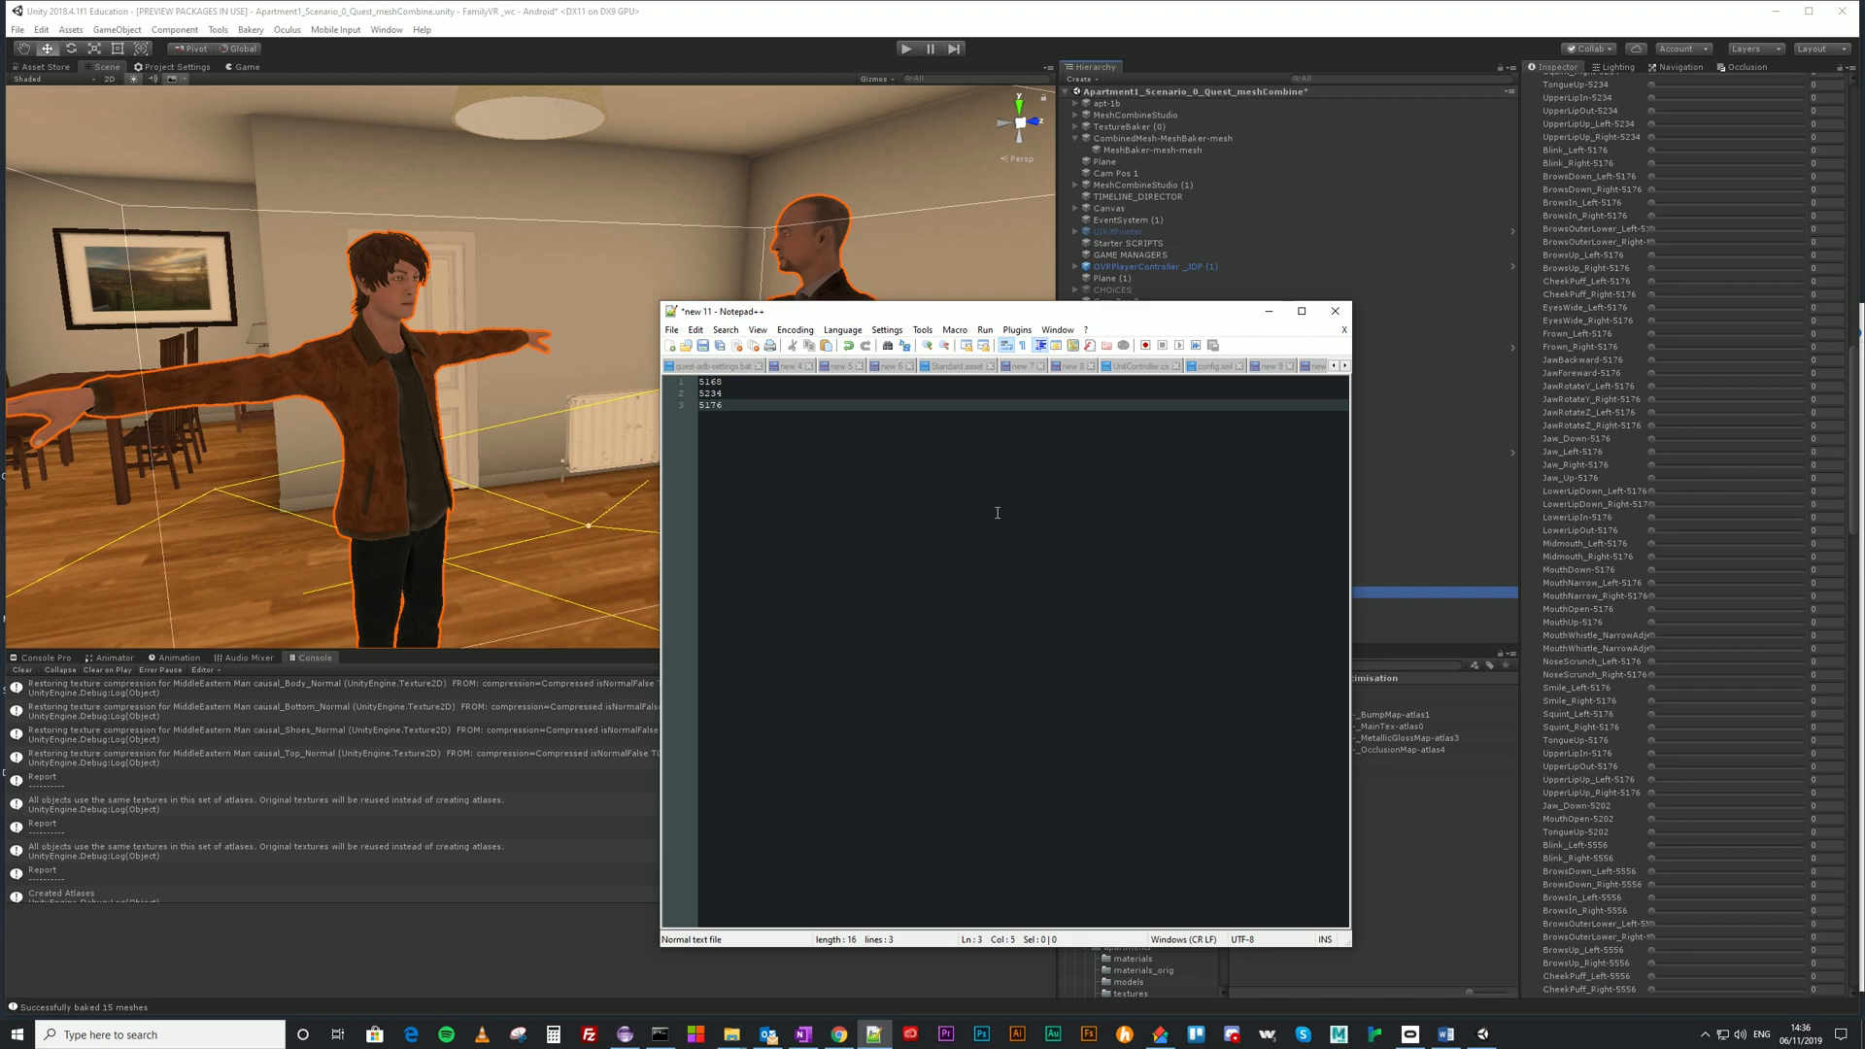
key("Return")
type("5202")
key("Return")
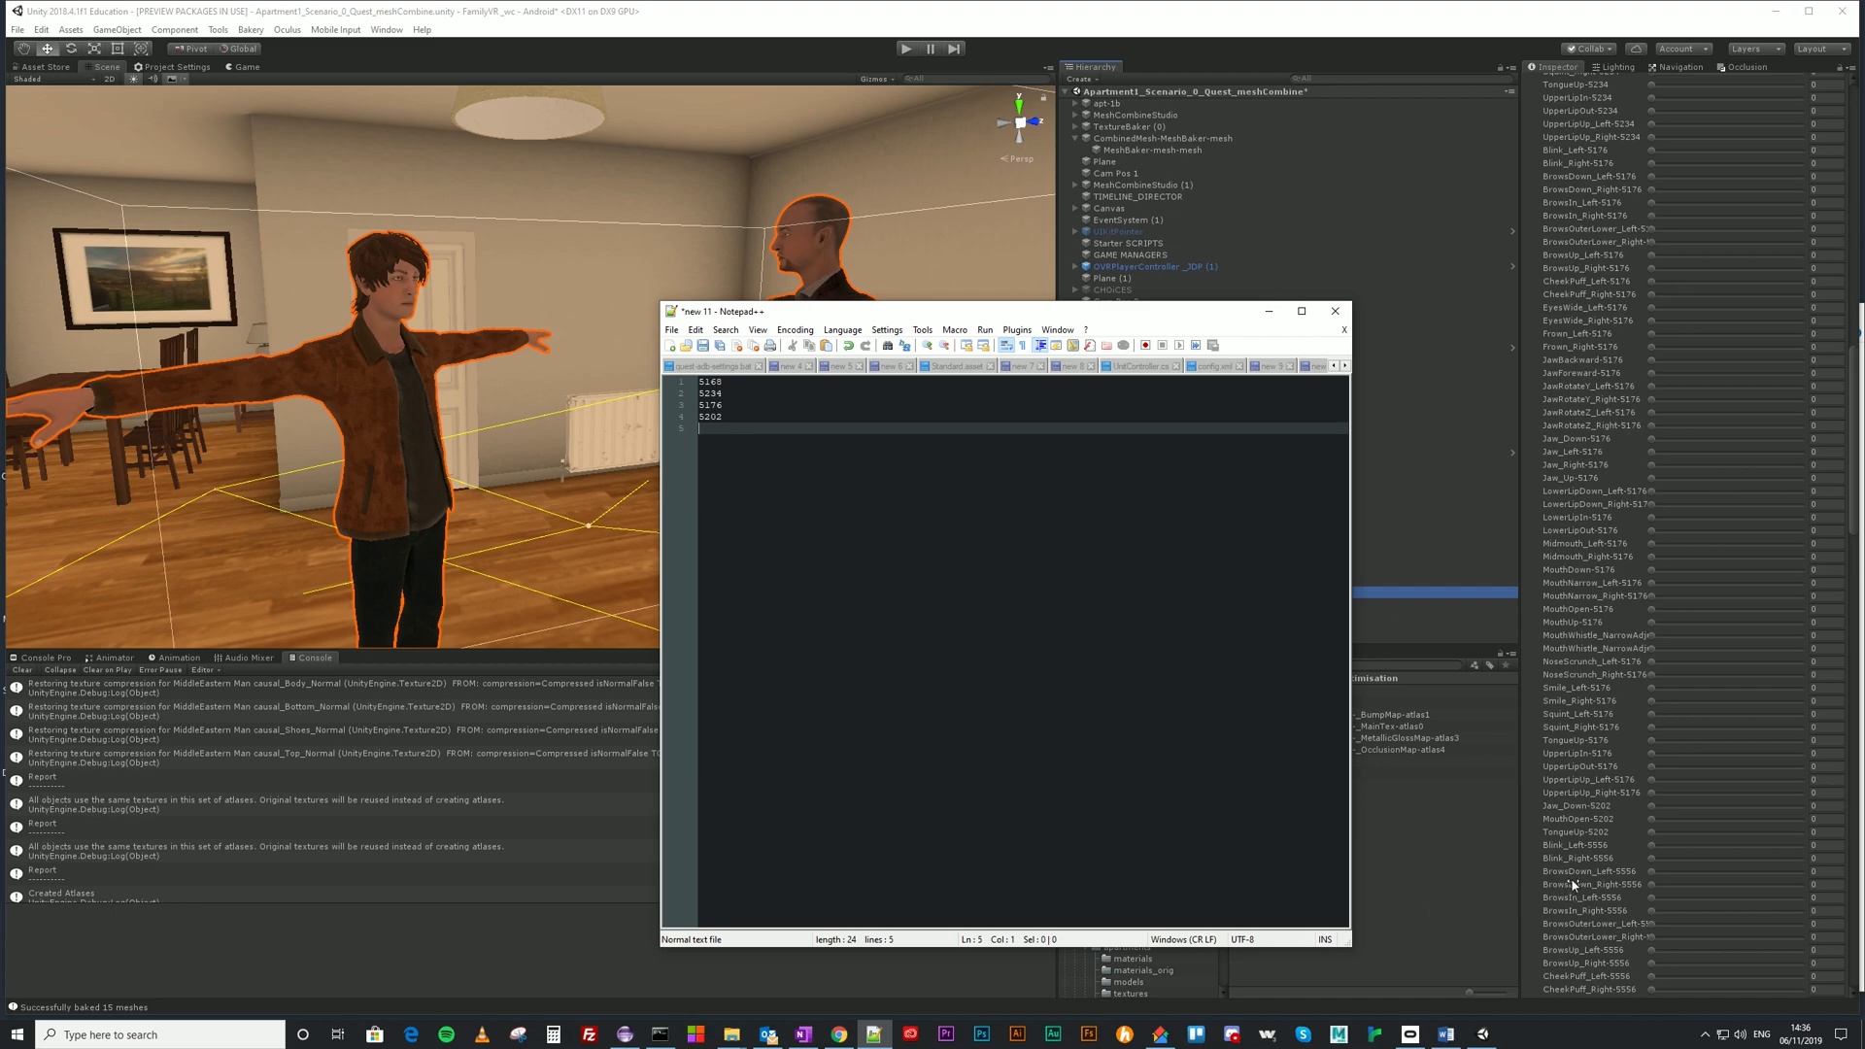
Add the suffix 5556 to the notes, separated from the first four numbers by a blank line.
scroll(1573, 873, "down", 3)
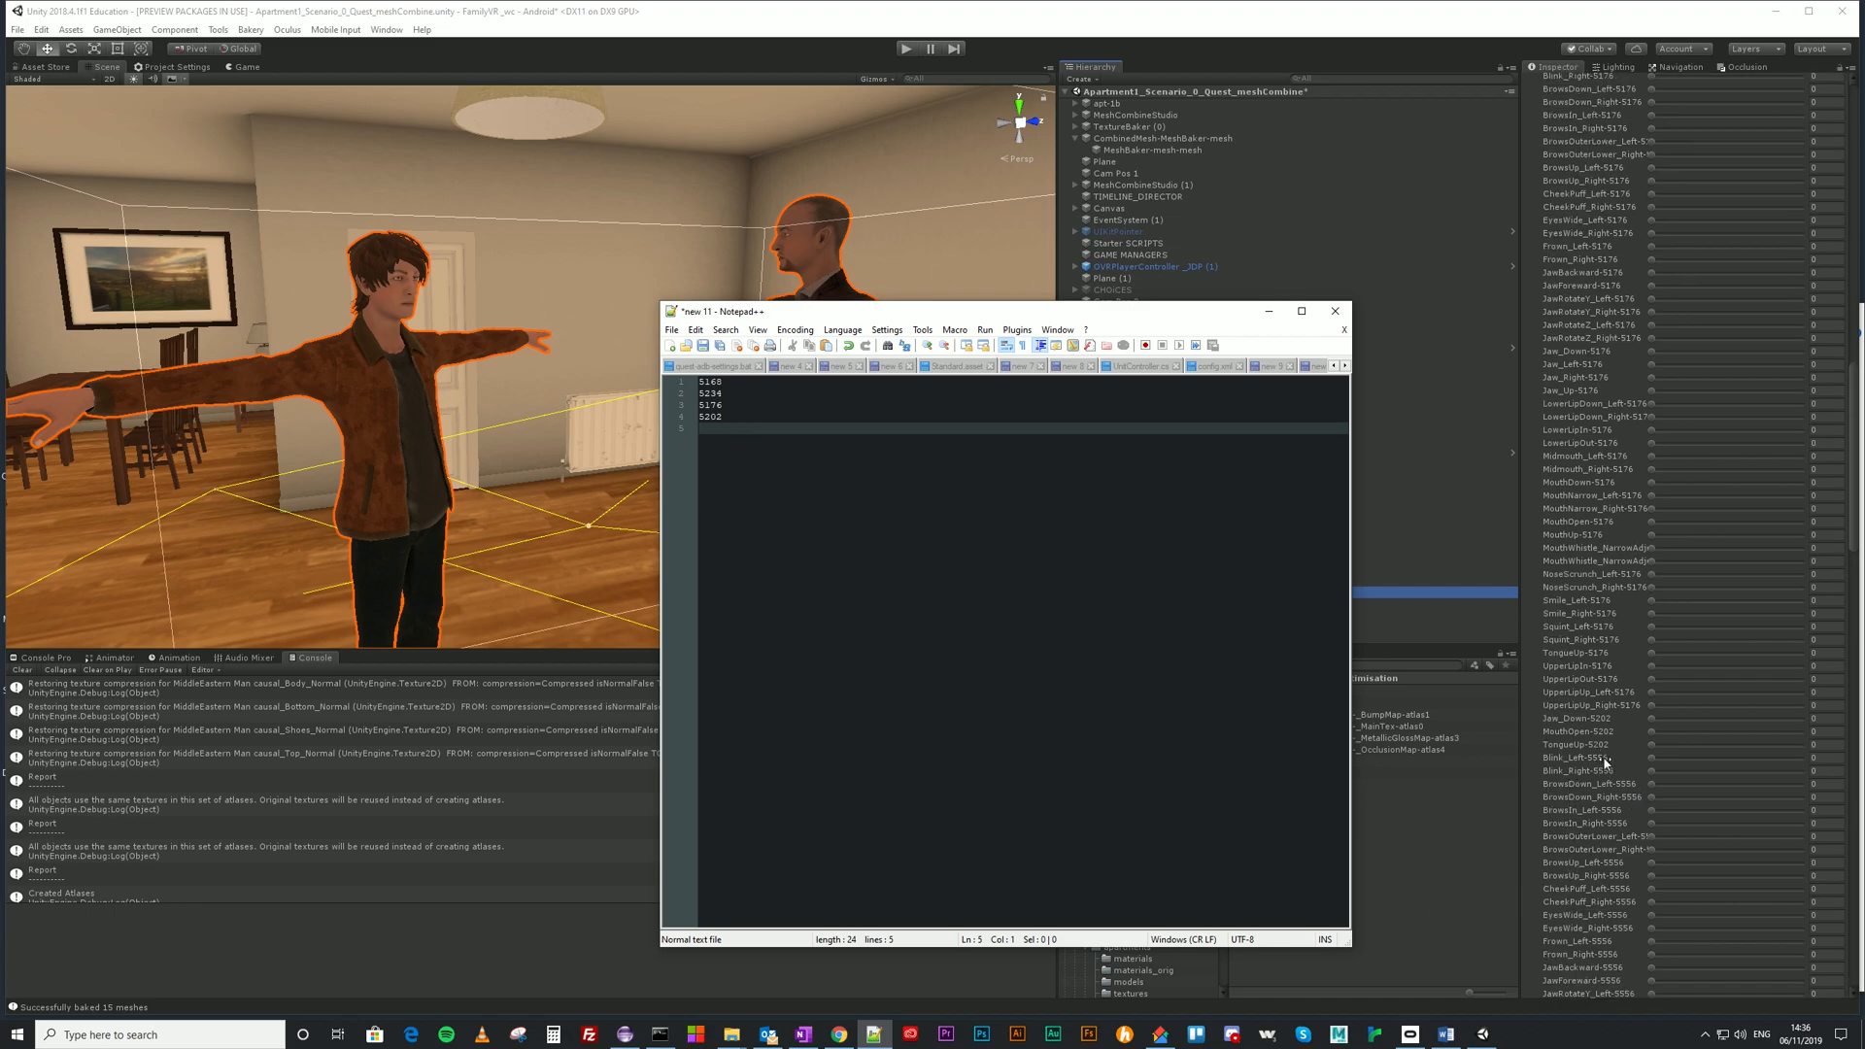
left_click(736, 416)
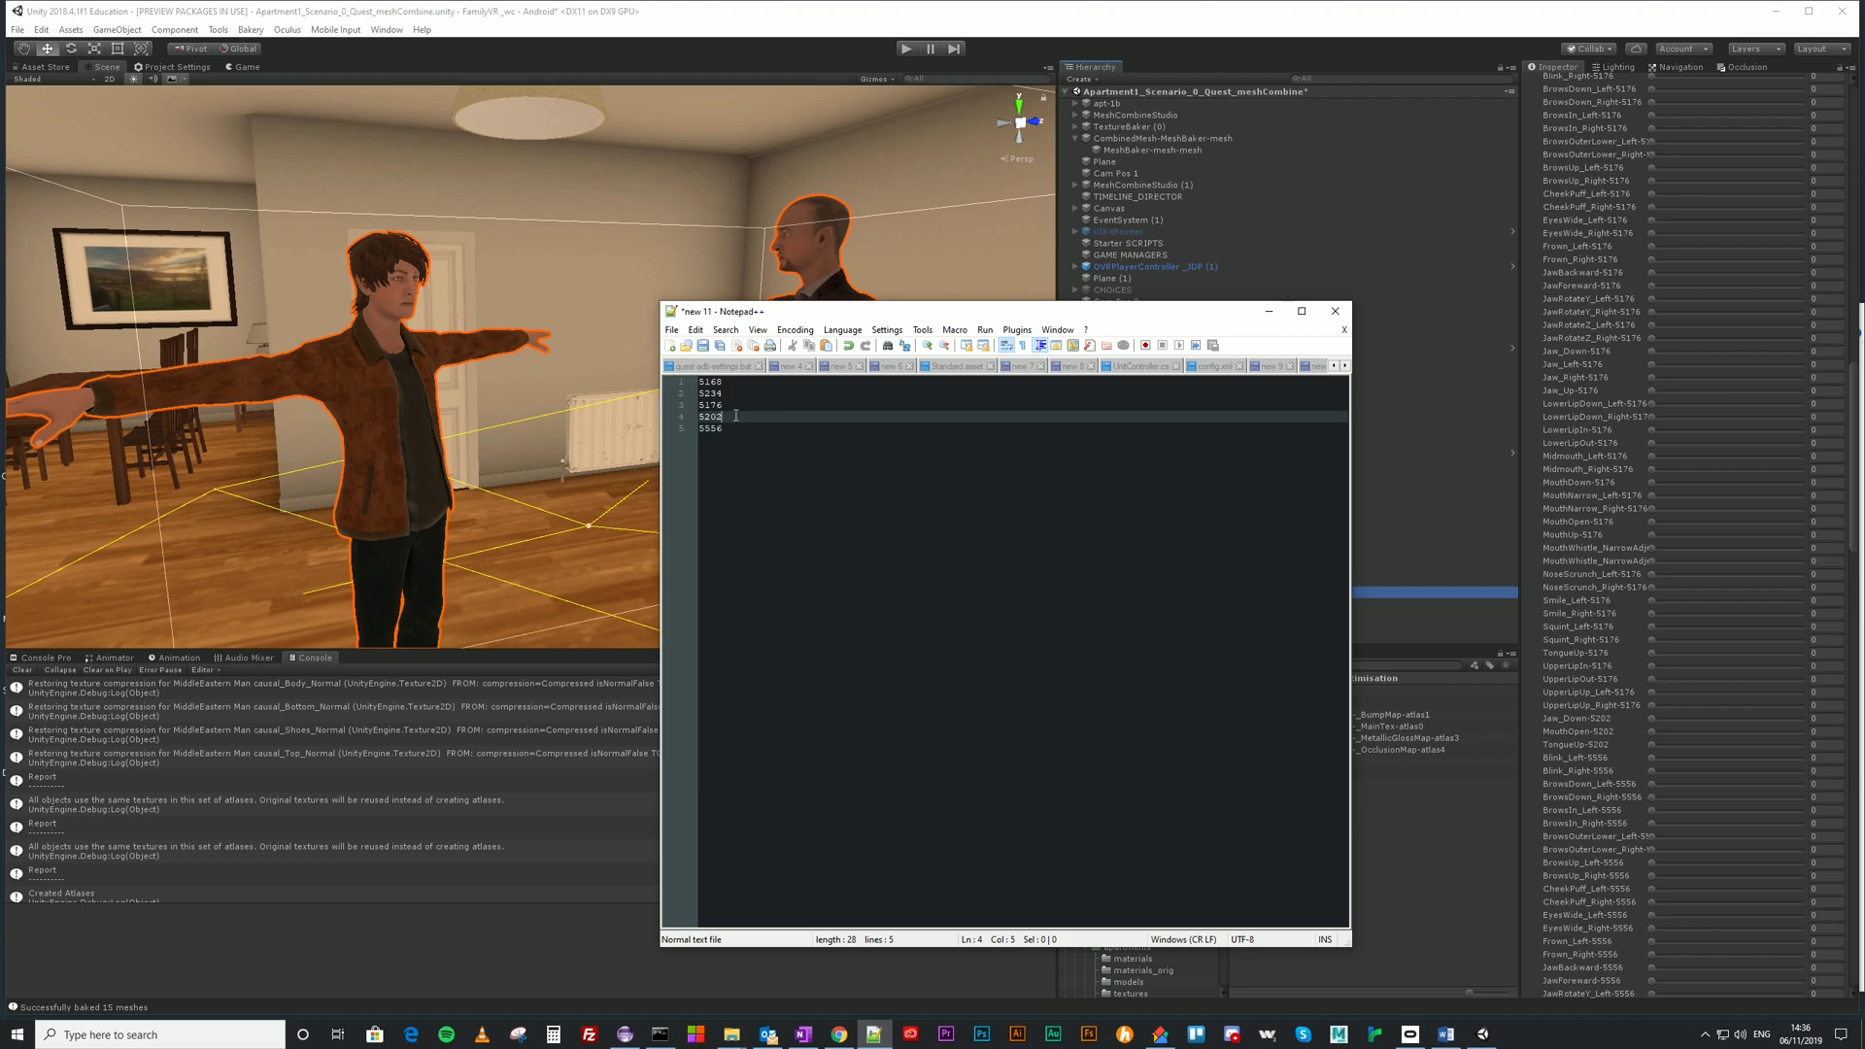
key("Return")
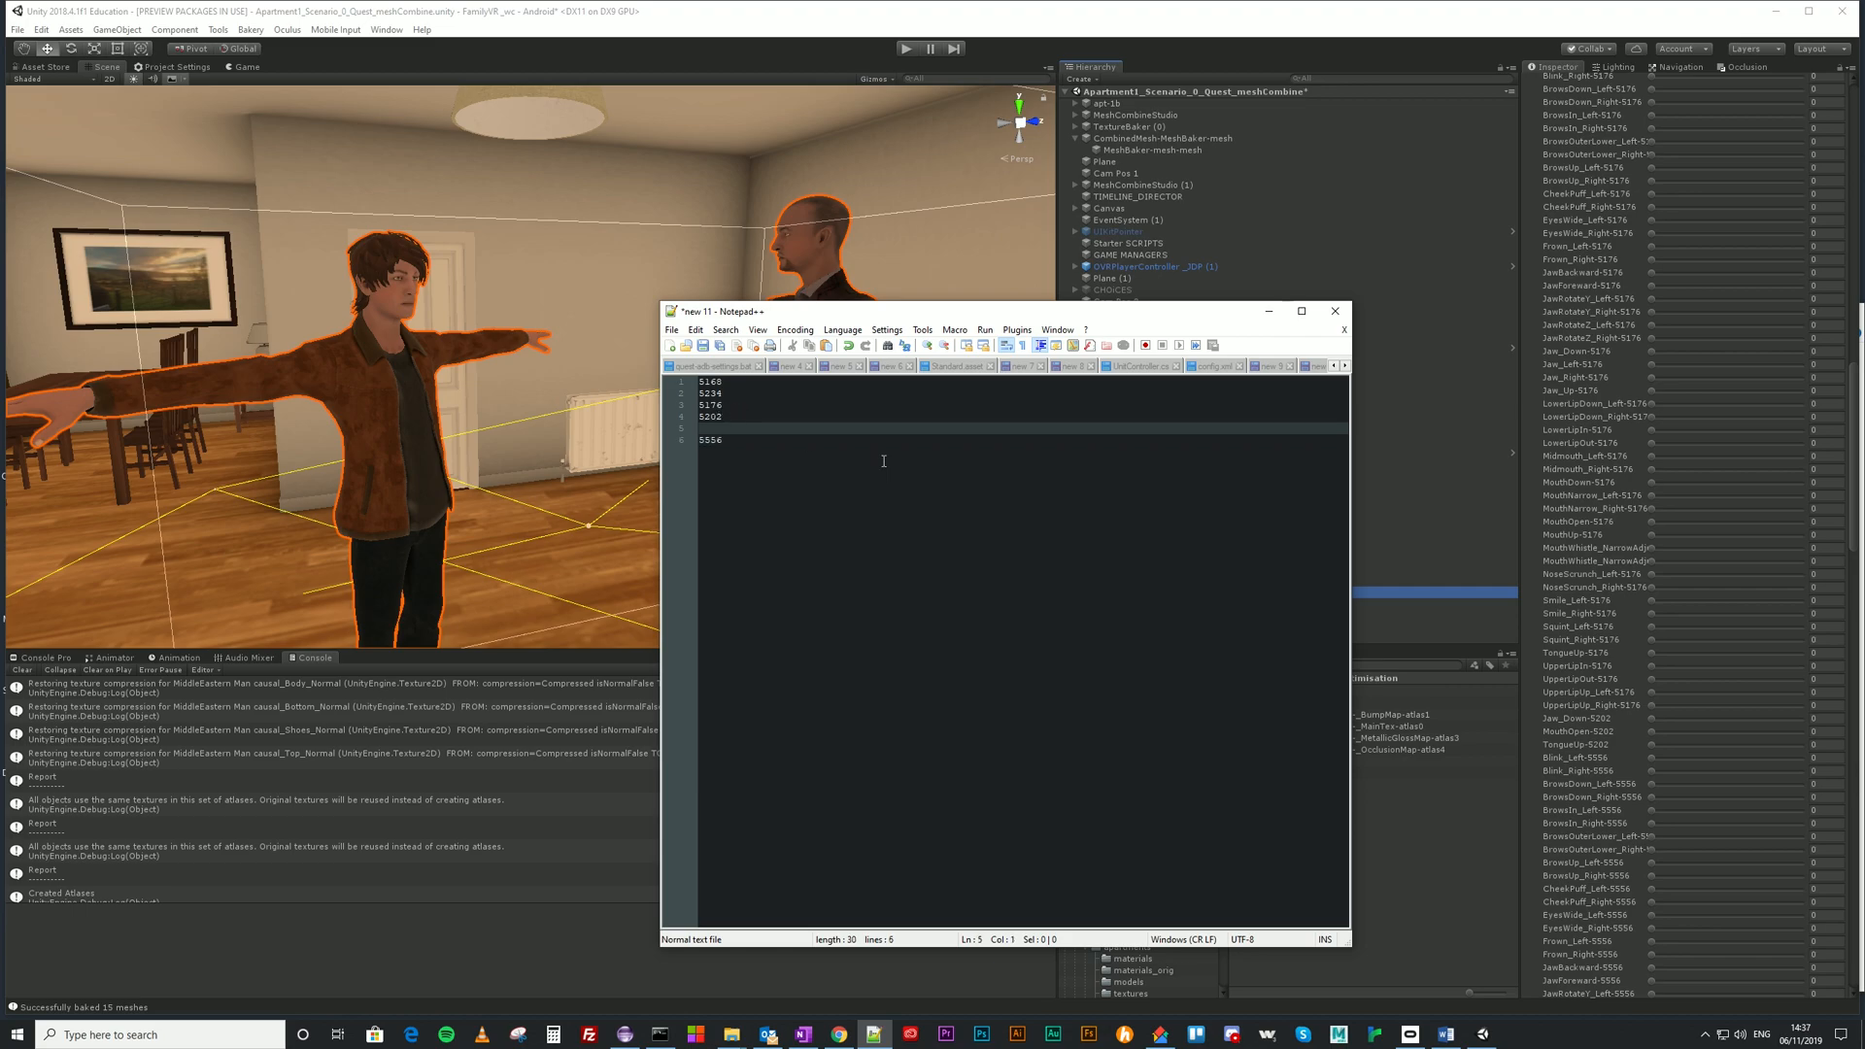
Find the blend shape suffix that follows 5556 in the combined mesh and add 5462 to the second group of notes.
scroll(1665, 859, "down", 3)
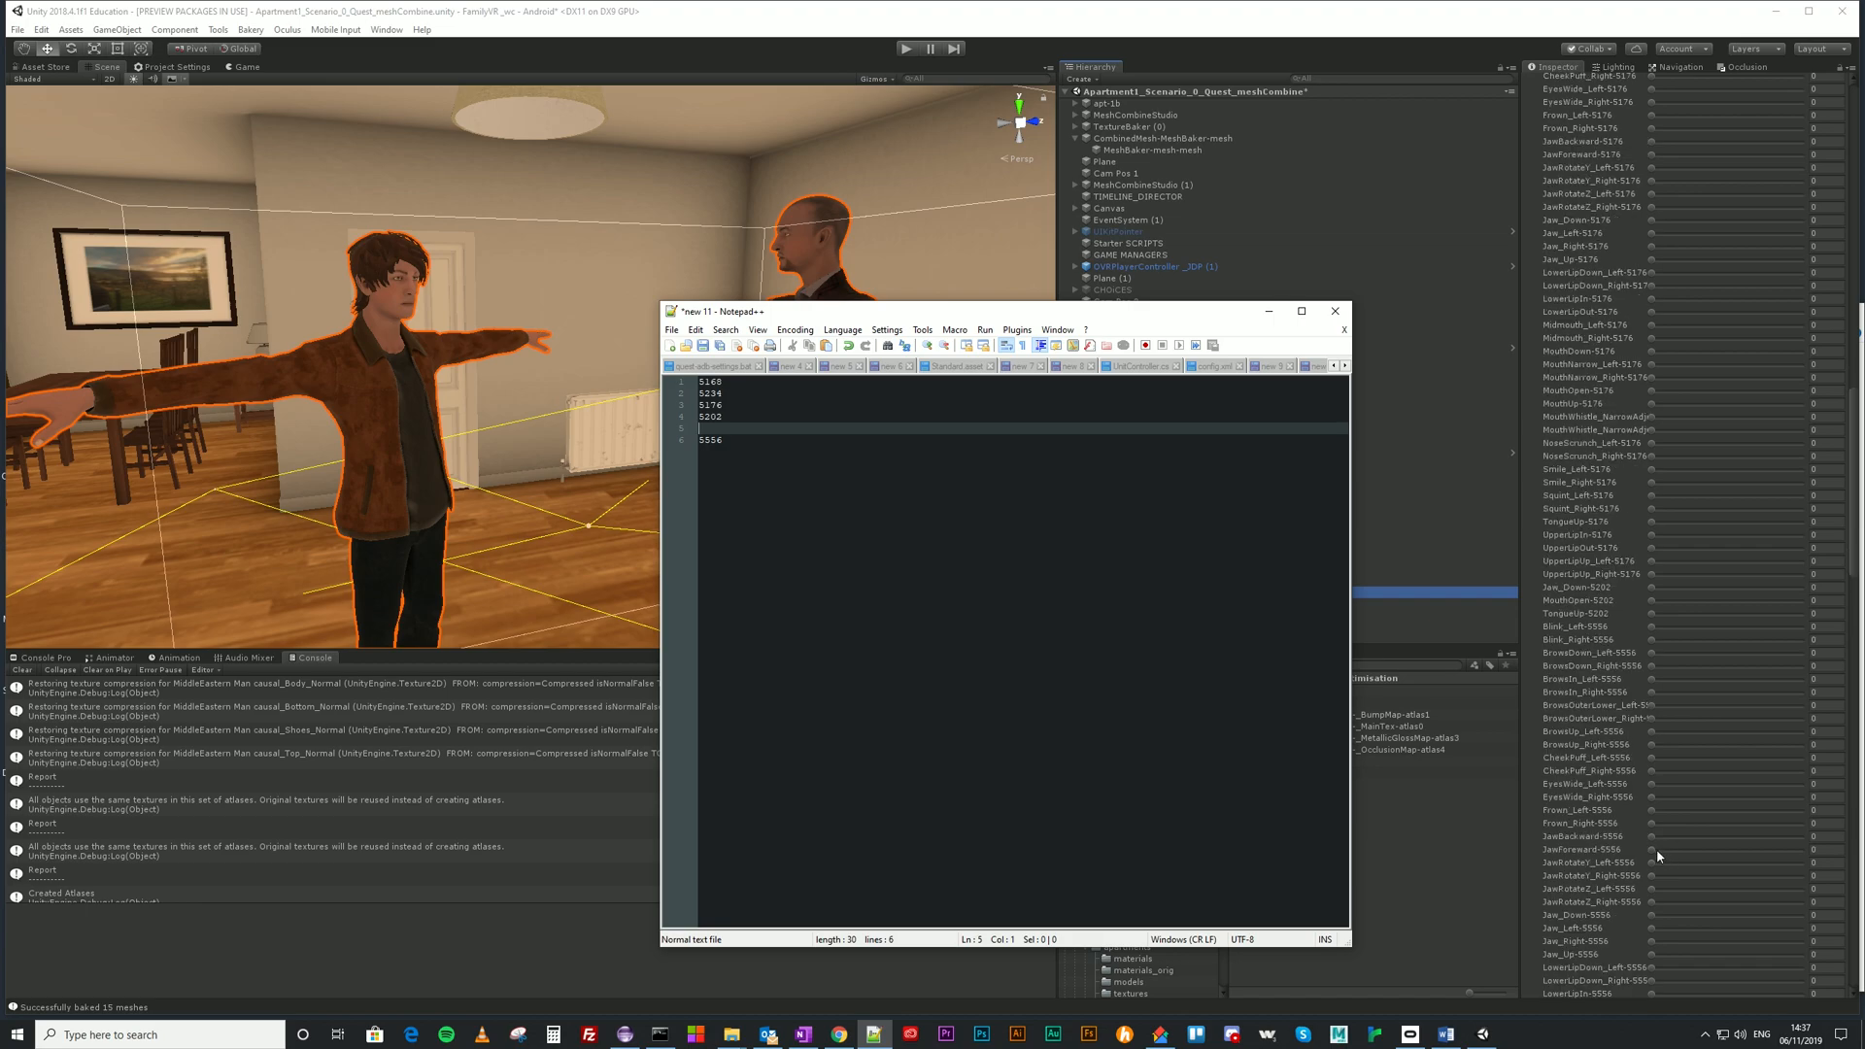
scroll(1619, 797, "down", 4)
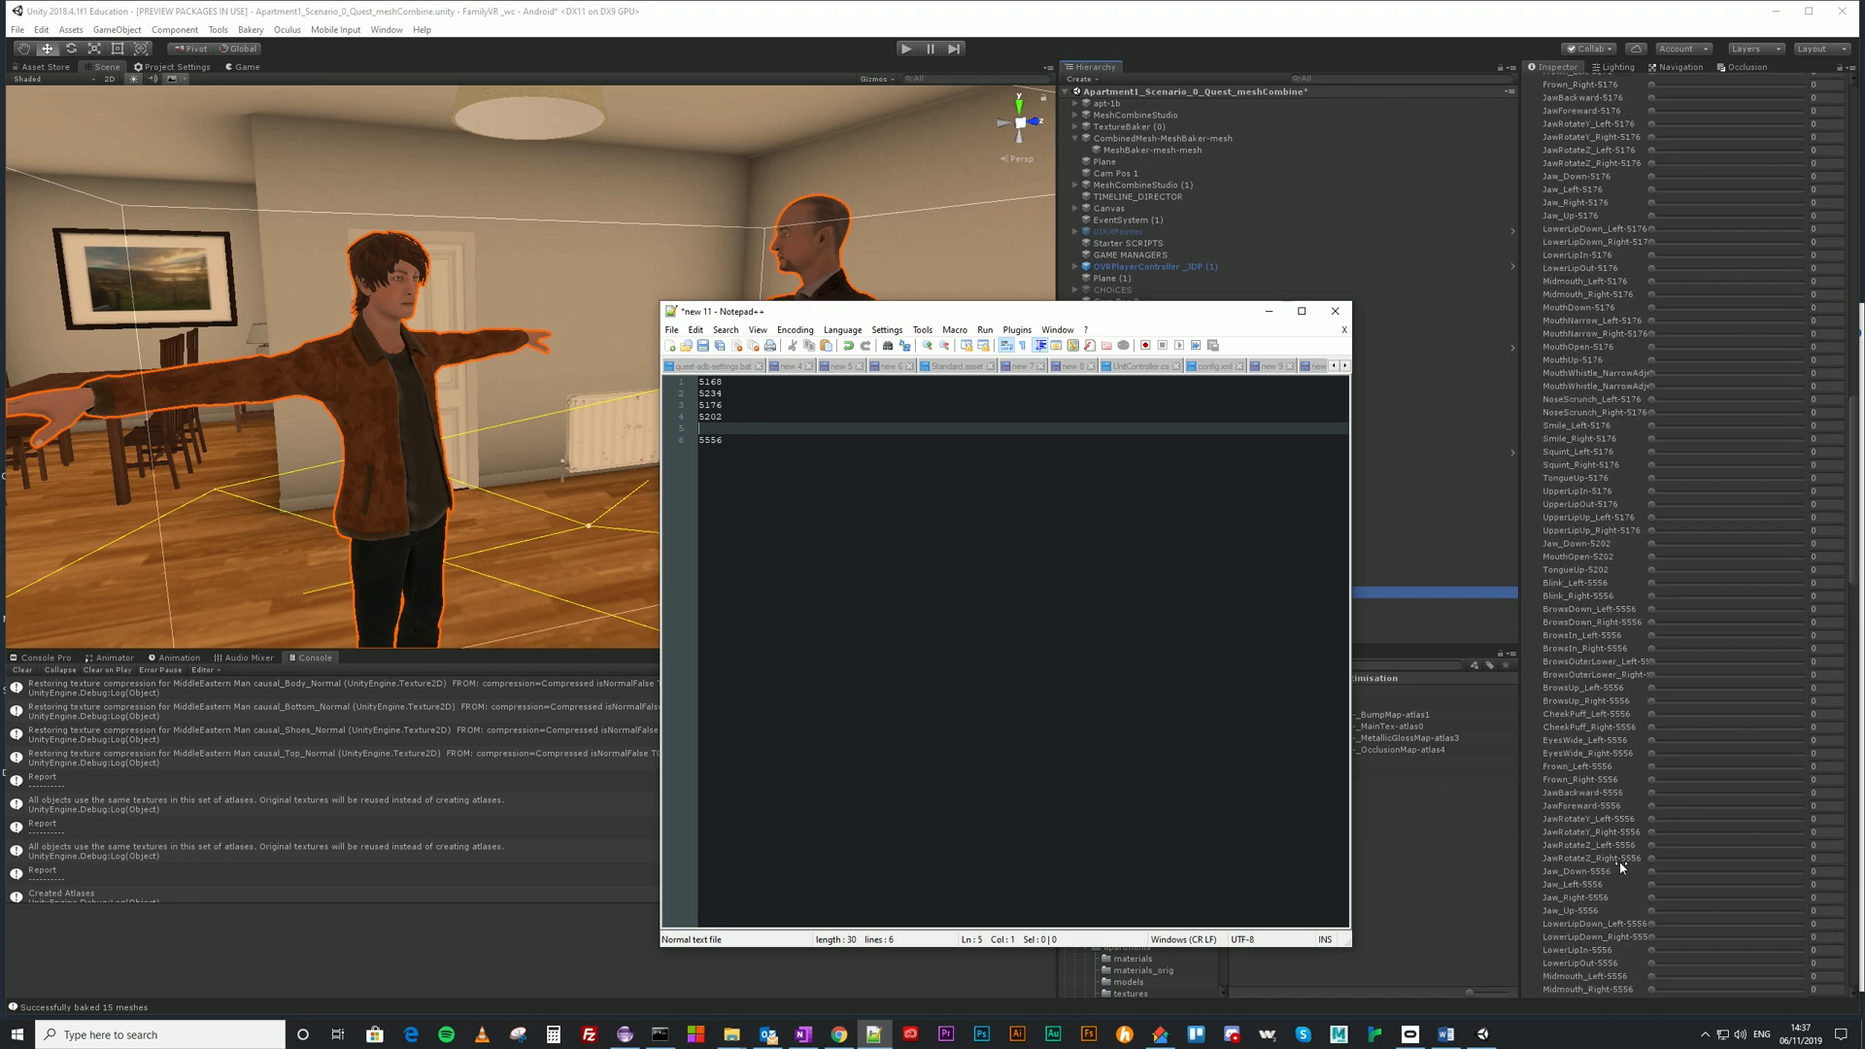
scroll(1620, 868, "down", 10)
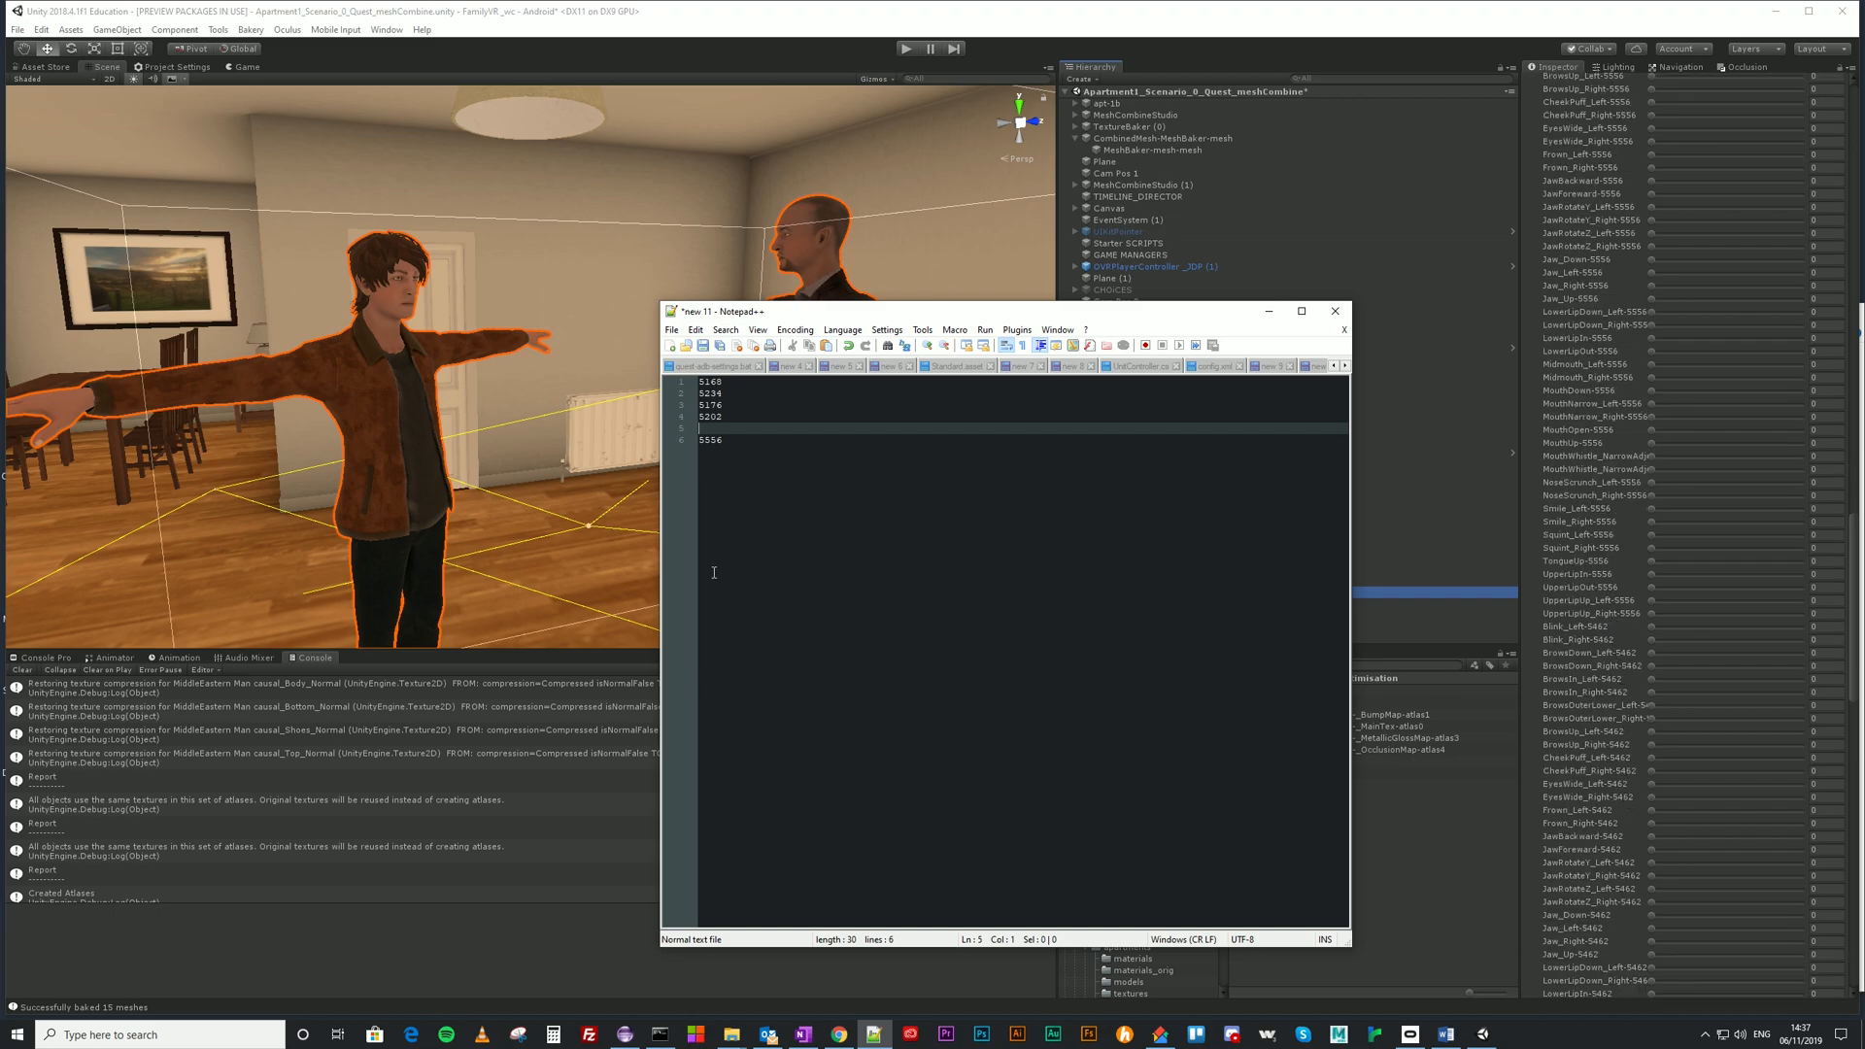
left_click(722, 447)
key("Return")
type("5462")
key("Return")
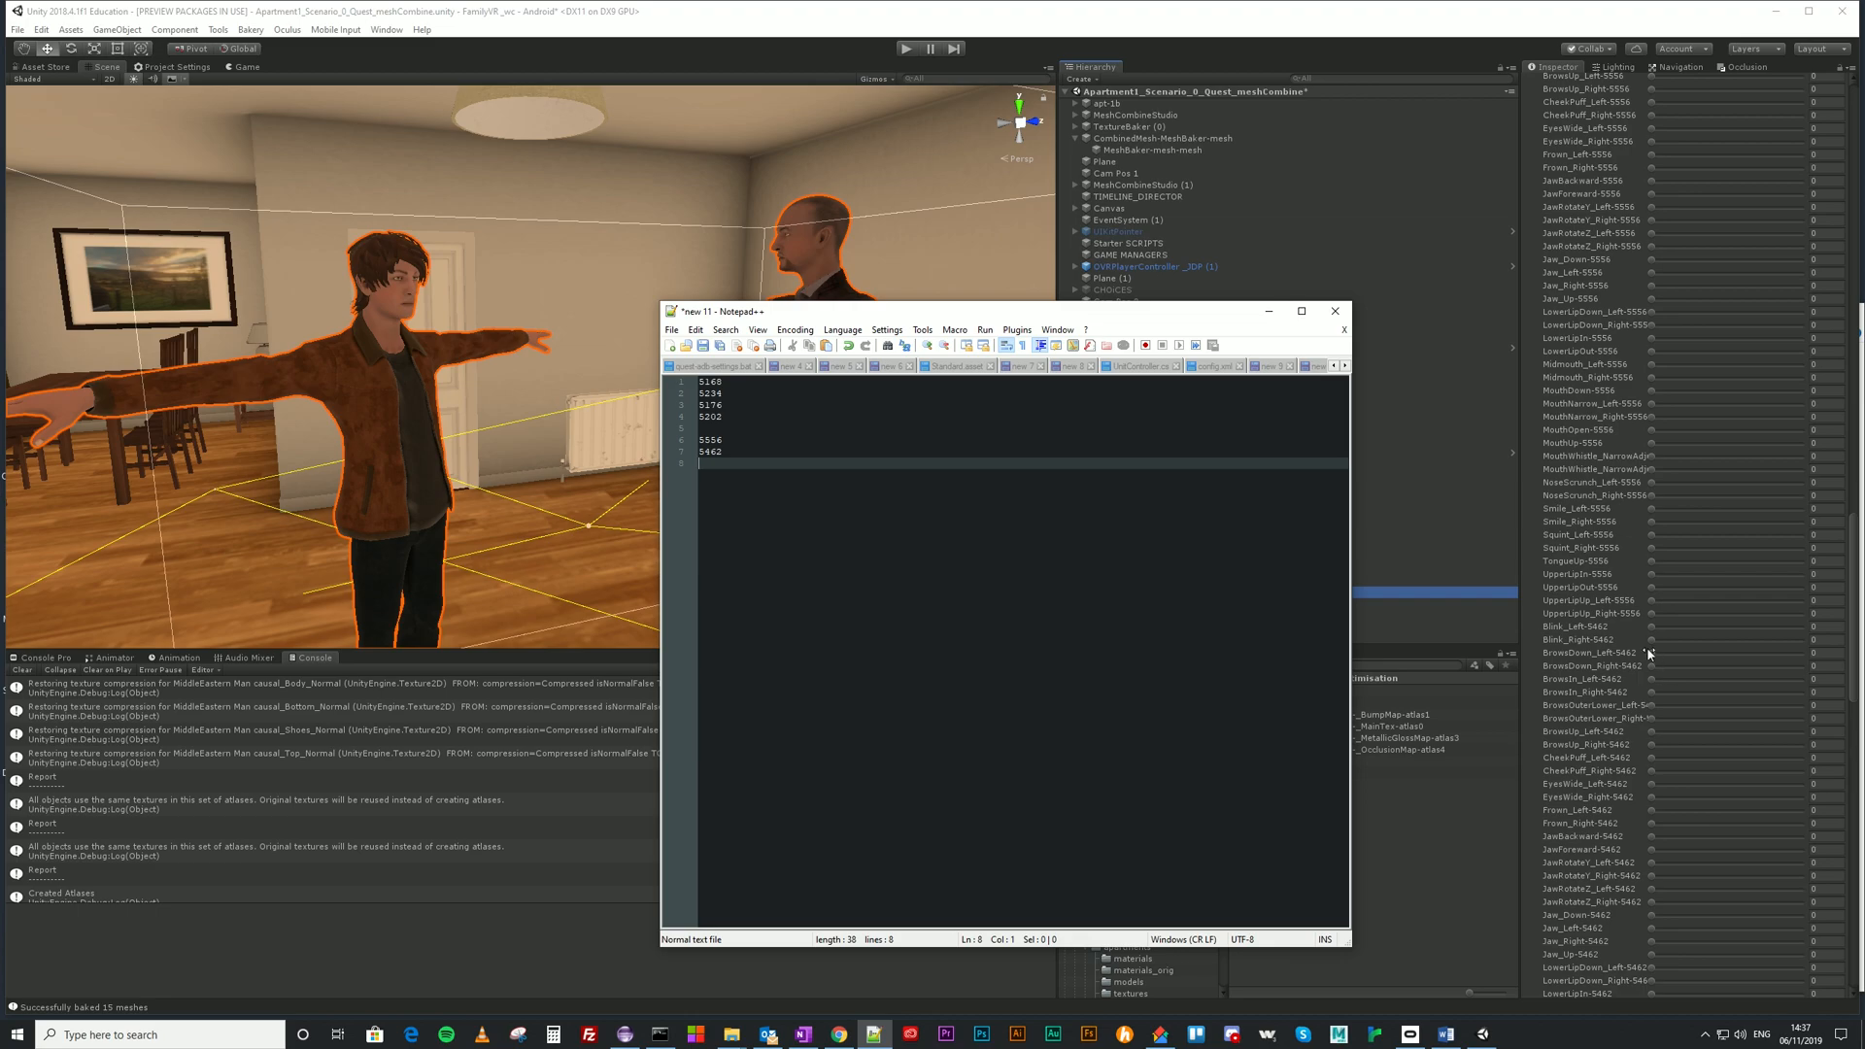
Find the last two blend shape suffixes of the combined mesh and add 5534 and 5466 to the notes.
scroll(1613, 756, "down", 8)
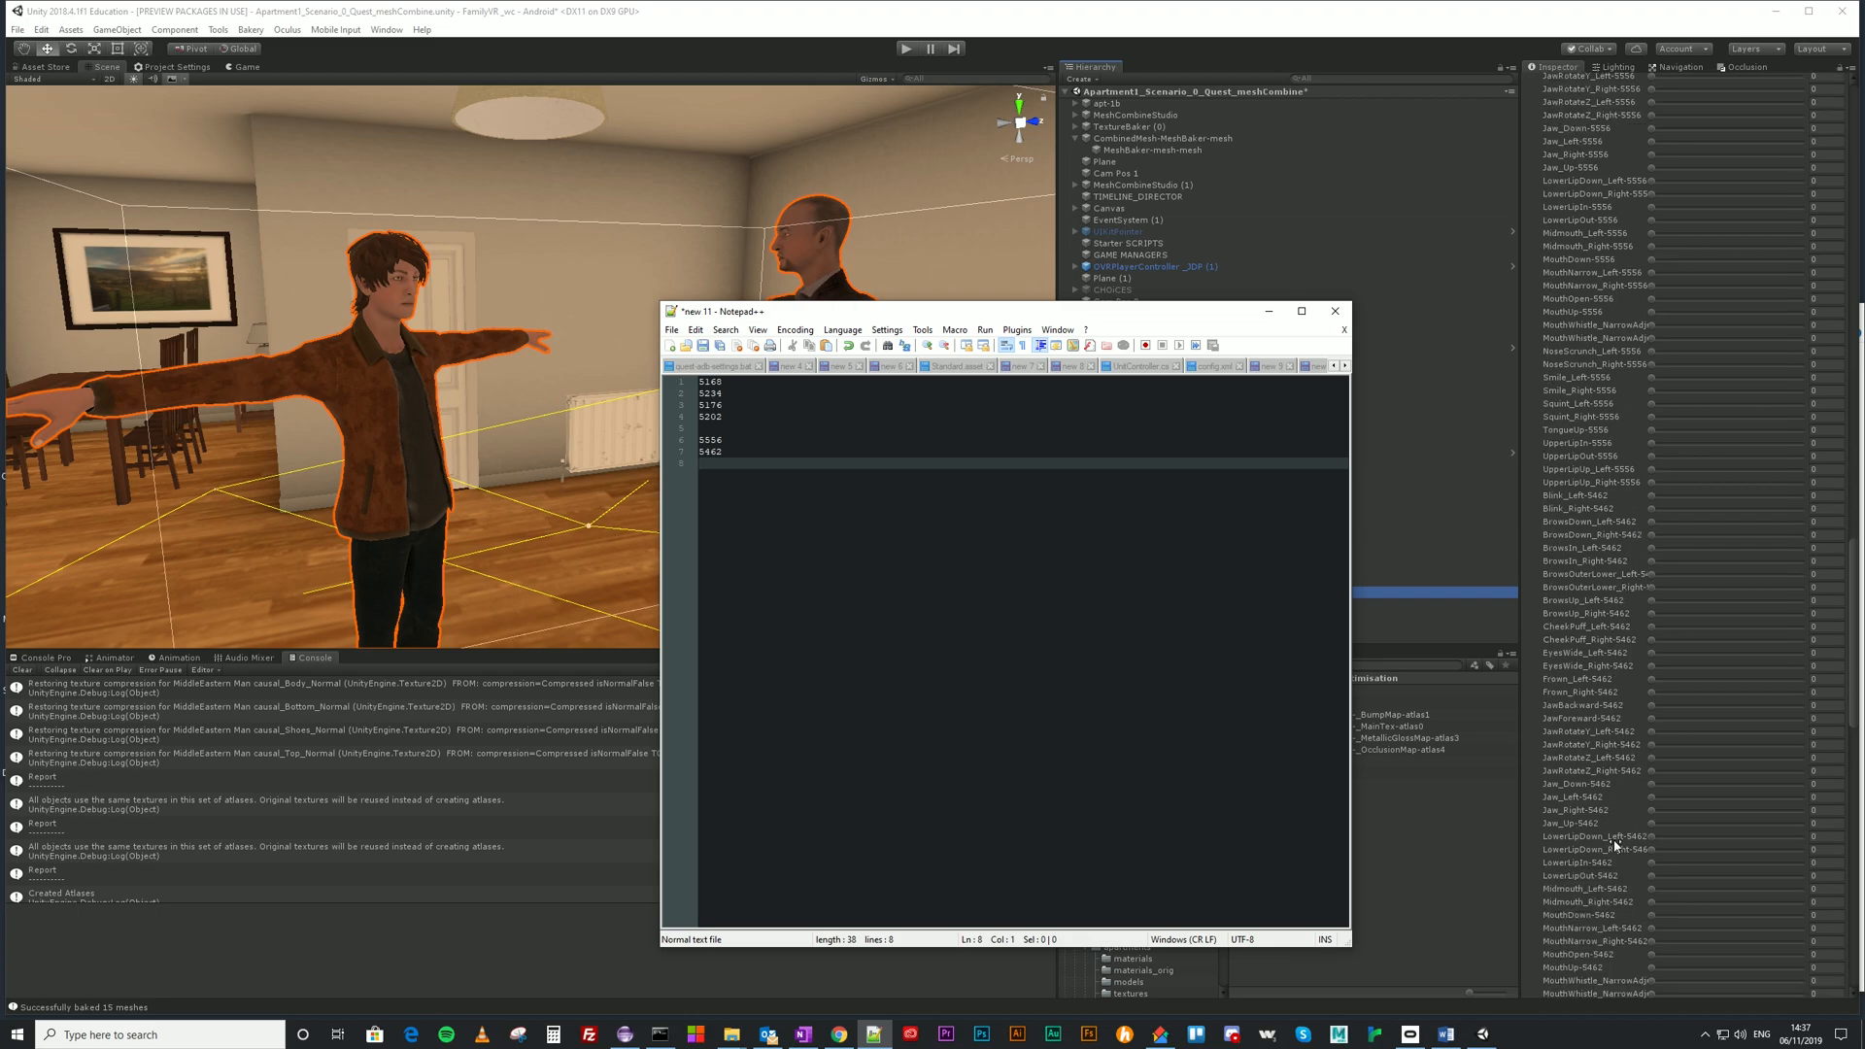
scroll(1613, 889, "down", 3)
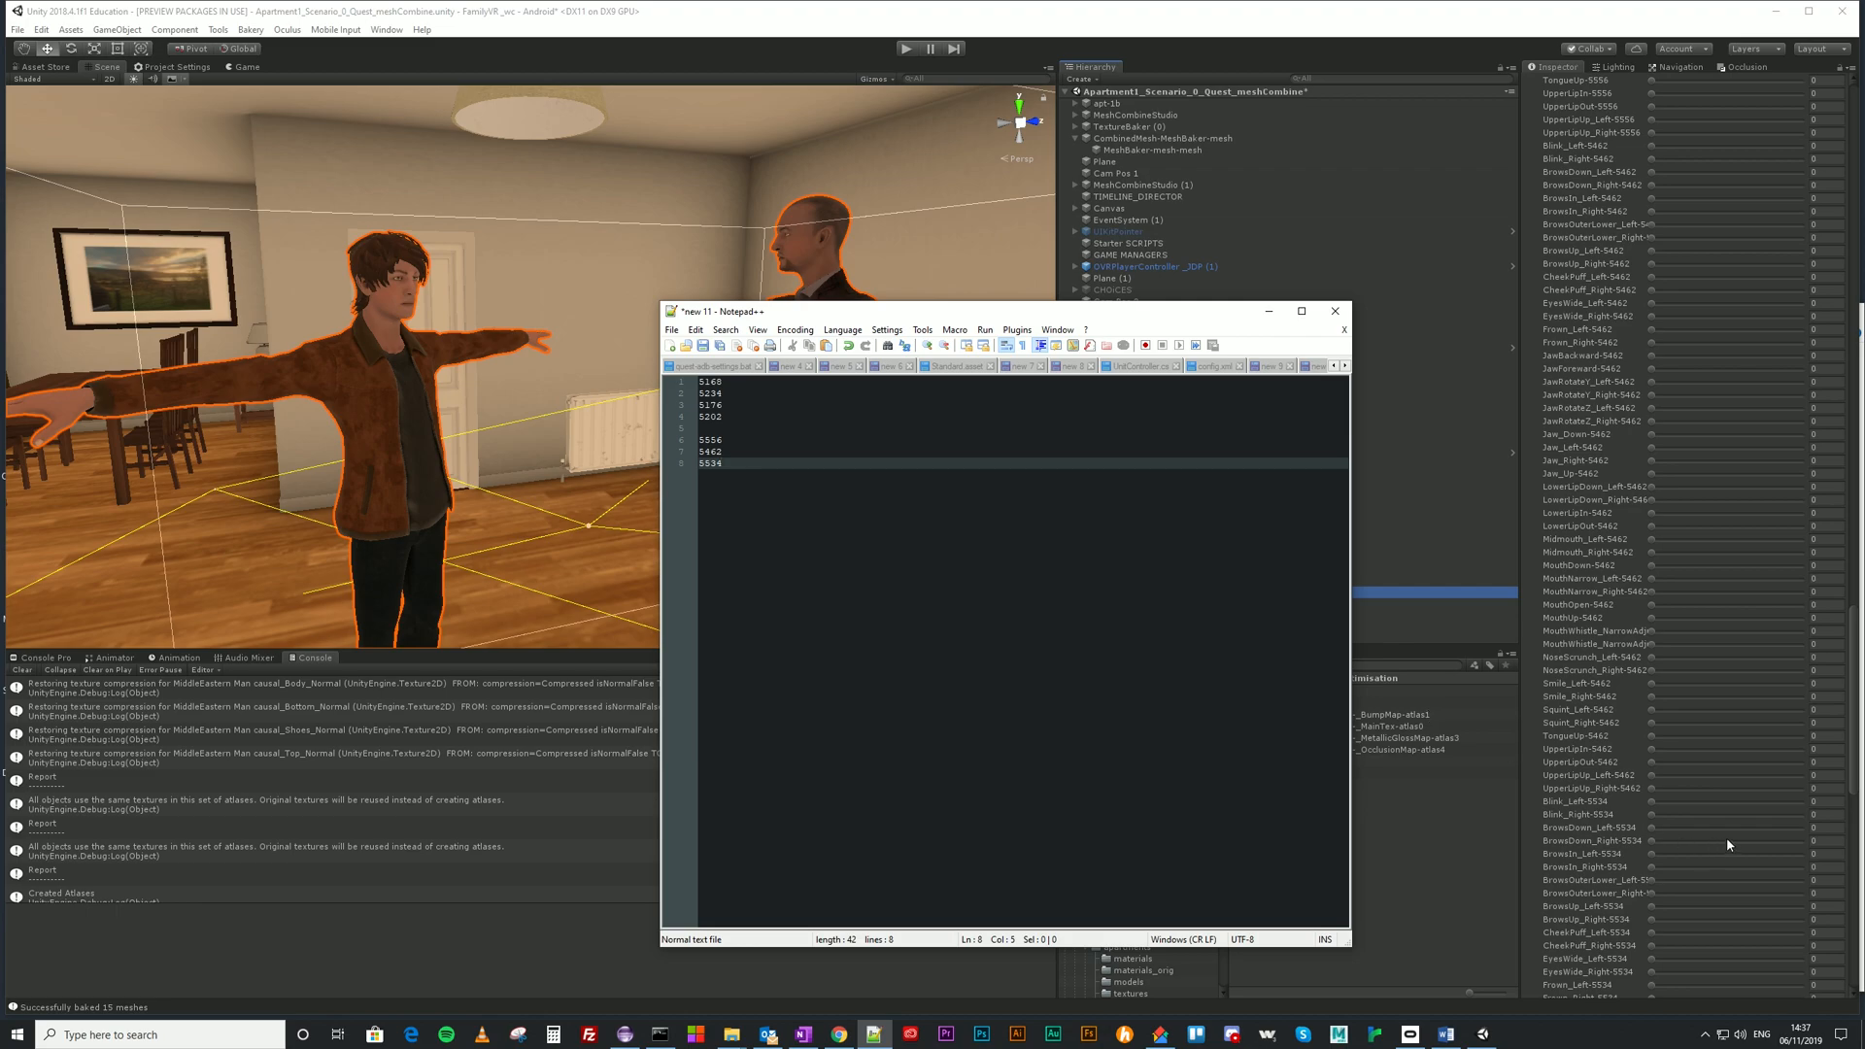
scroll(1727, 840, "down", 7)
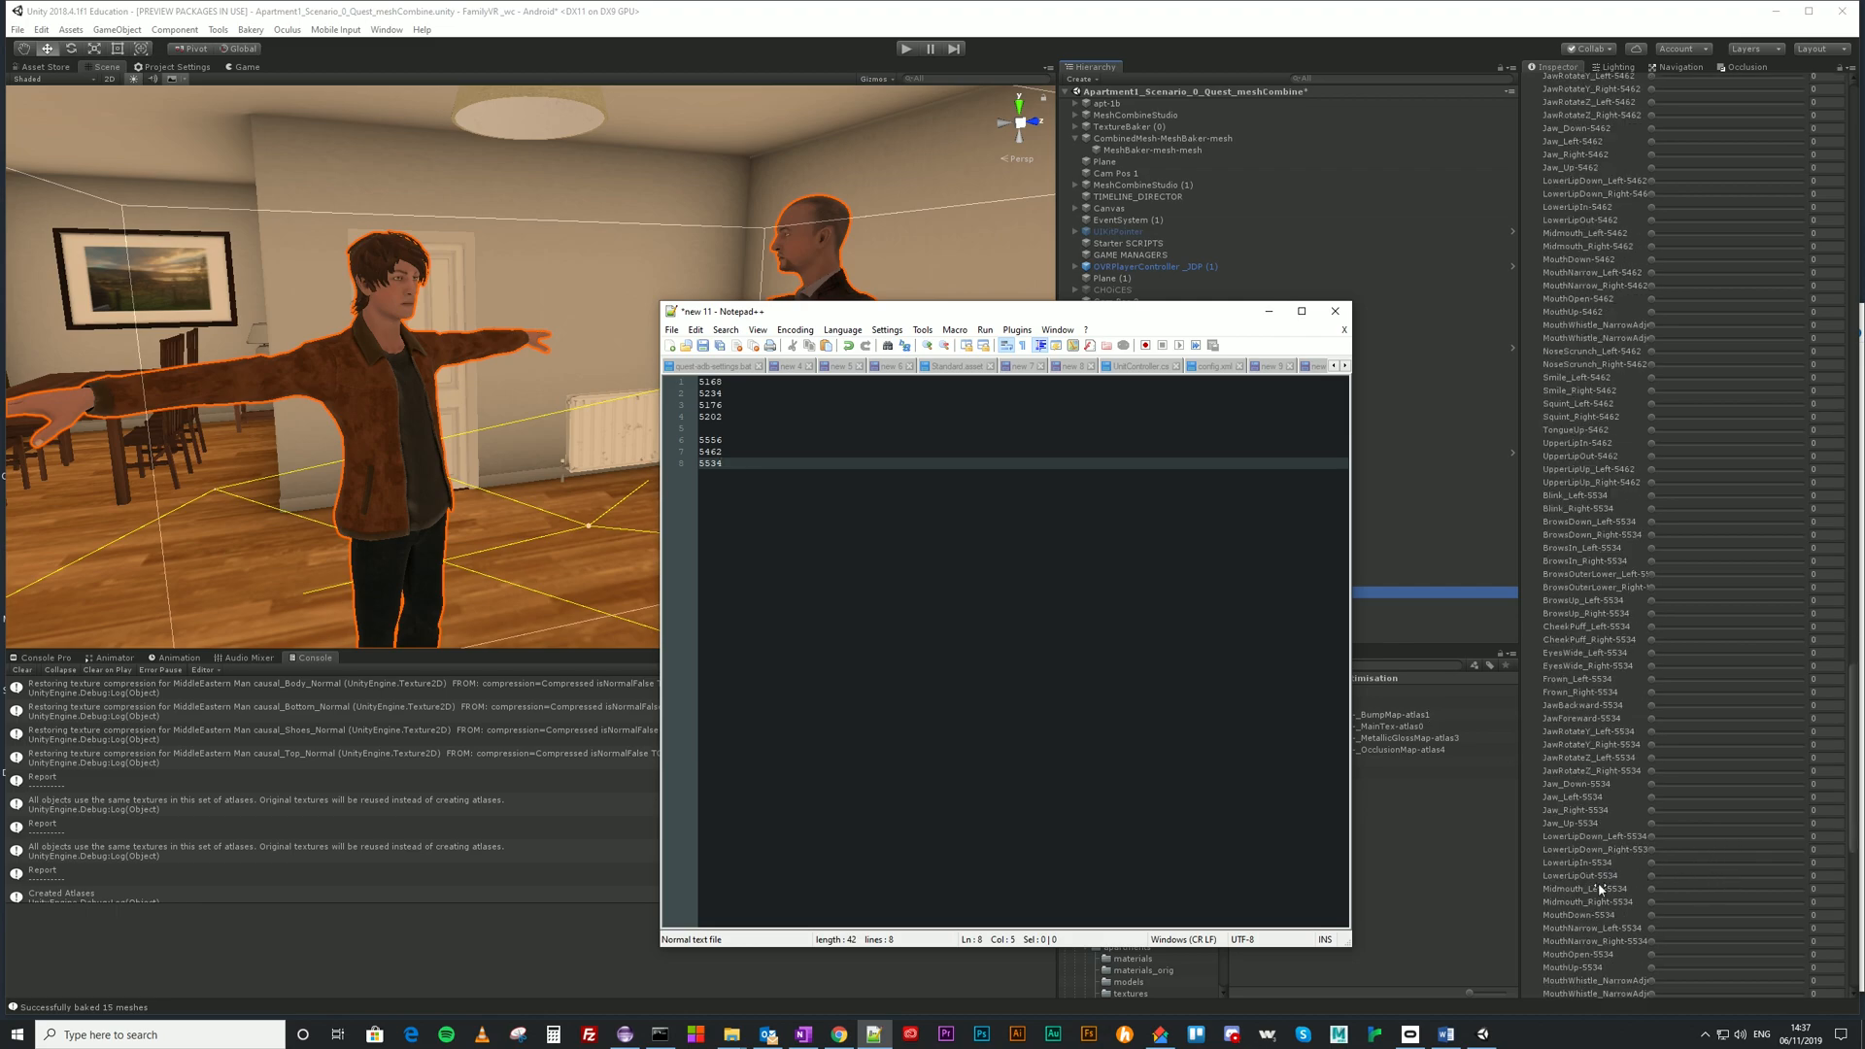
scroll(1589, 896, "down", 8)
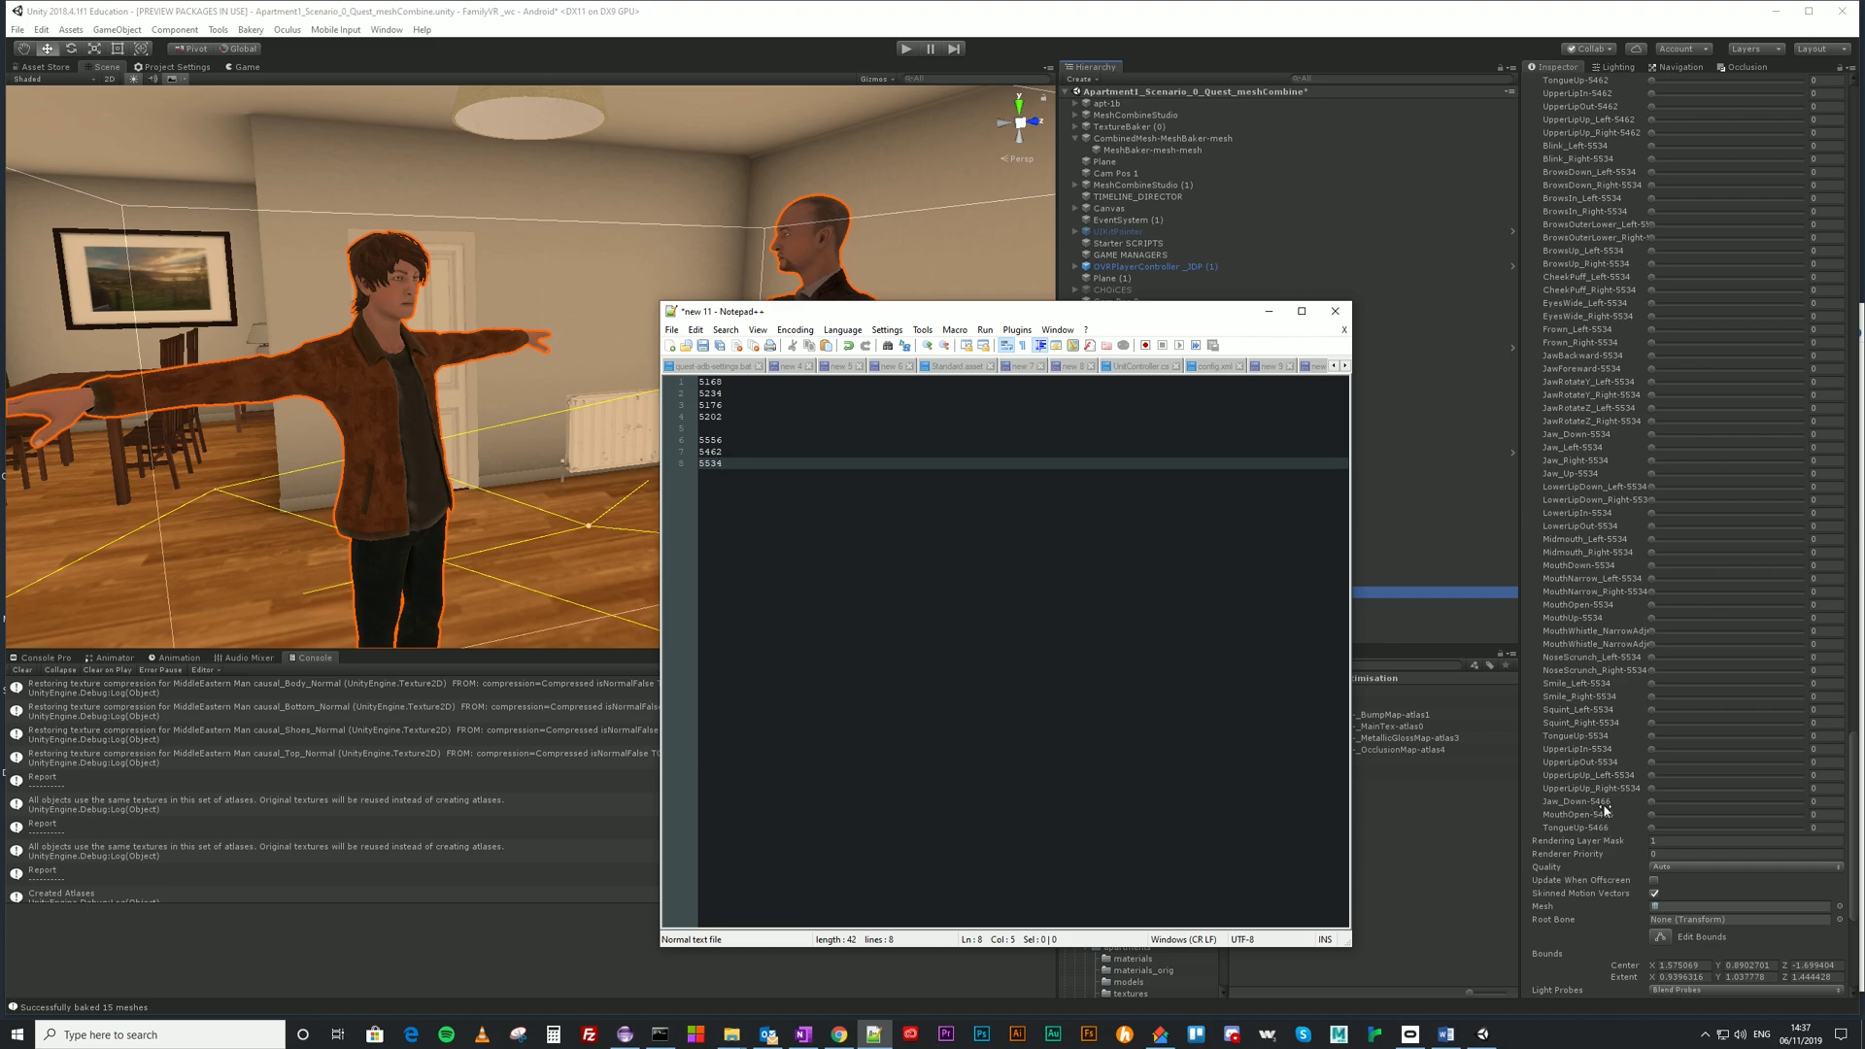
key("Return")
type("564")
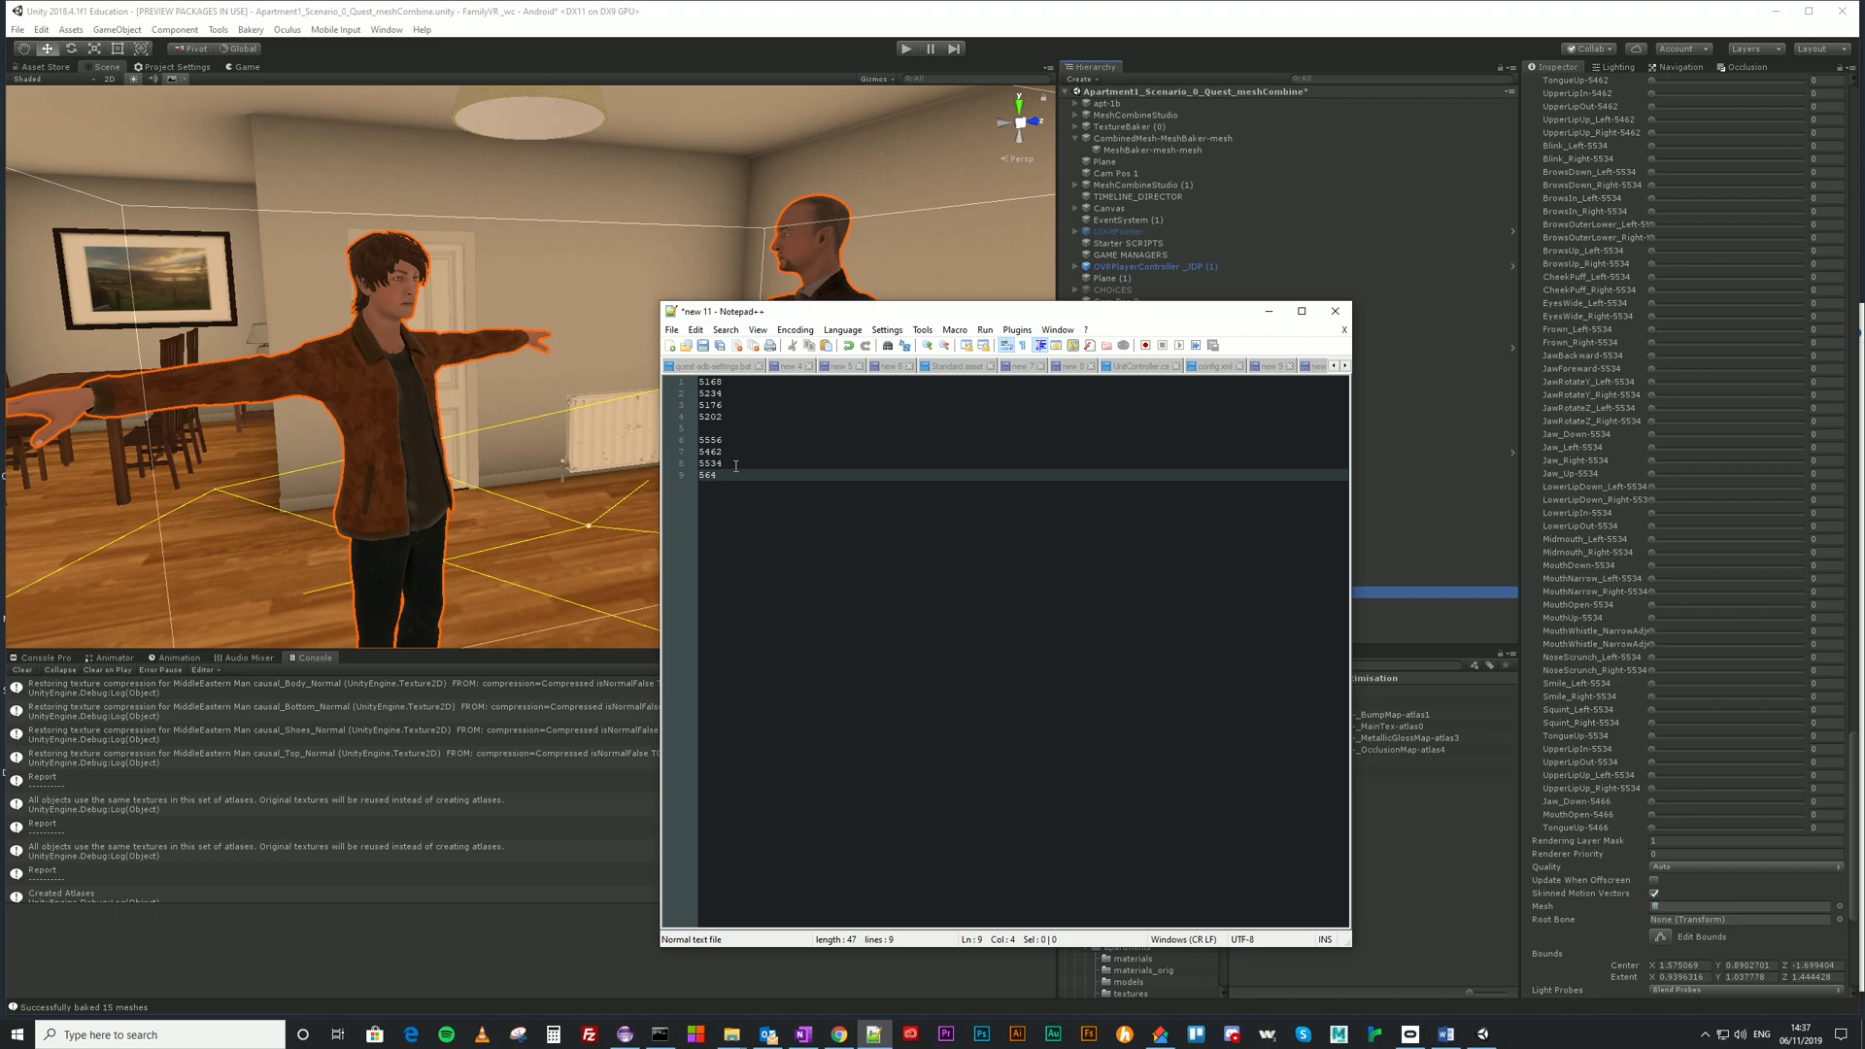
type("66")
Compare the first group of noted suffixes with the blend shapes on DAD_HiRes's Body and Eyes source meshes.
left_click_drag(734, 415, 698, 381)
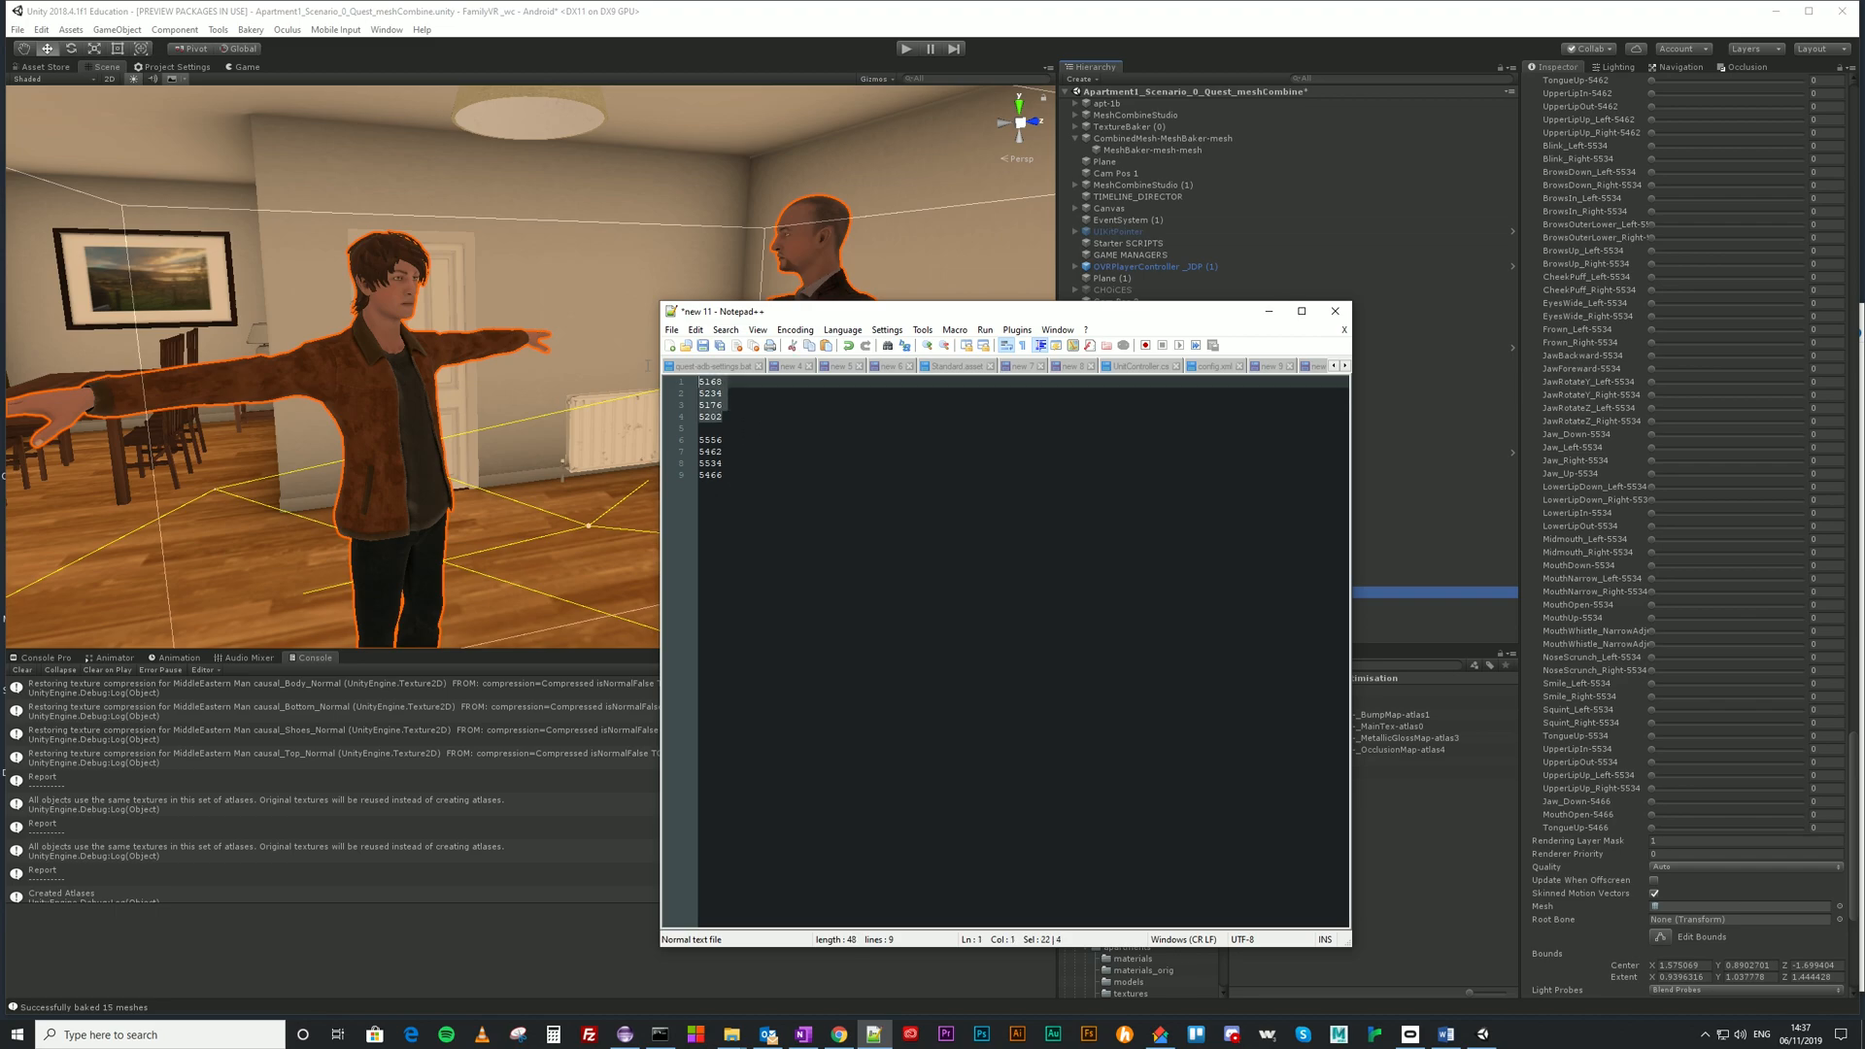
left_click_drag(993, 313, 630, 311)
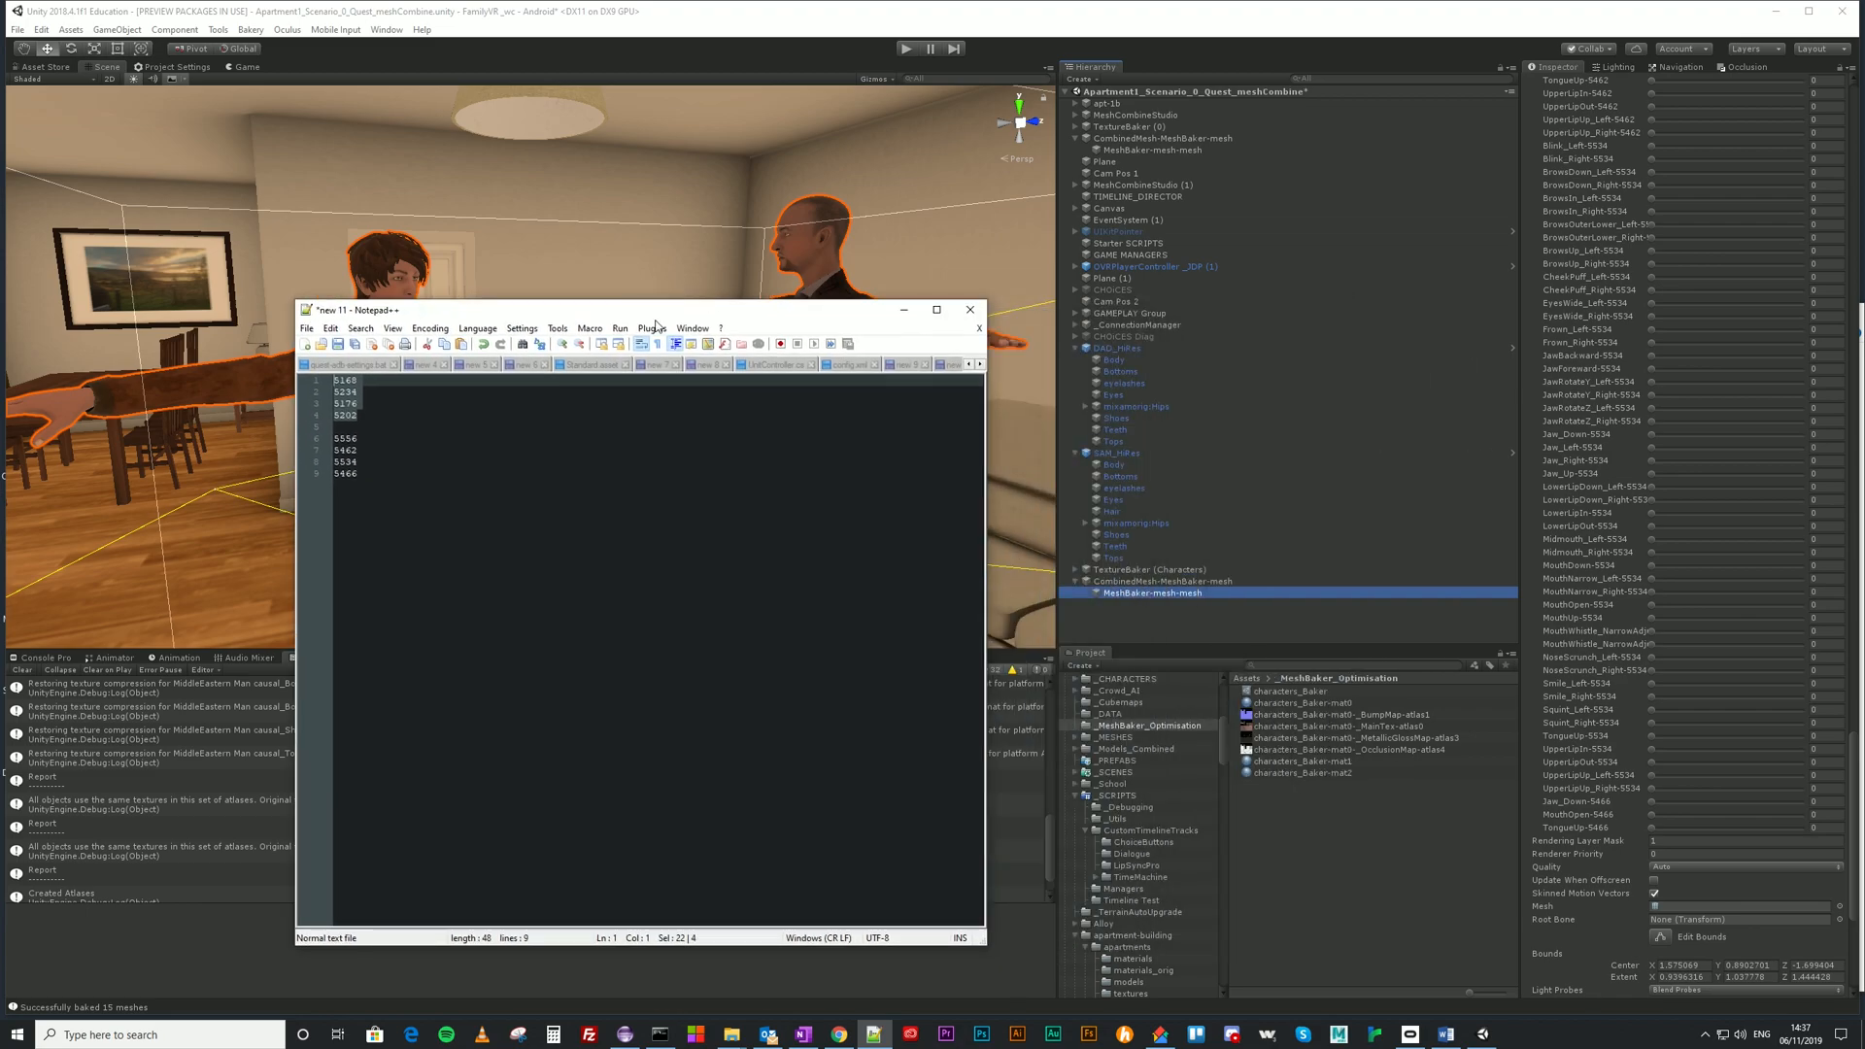
left_click(1117, 362)
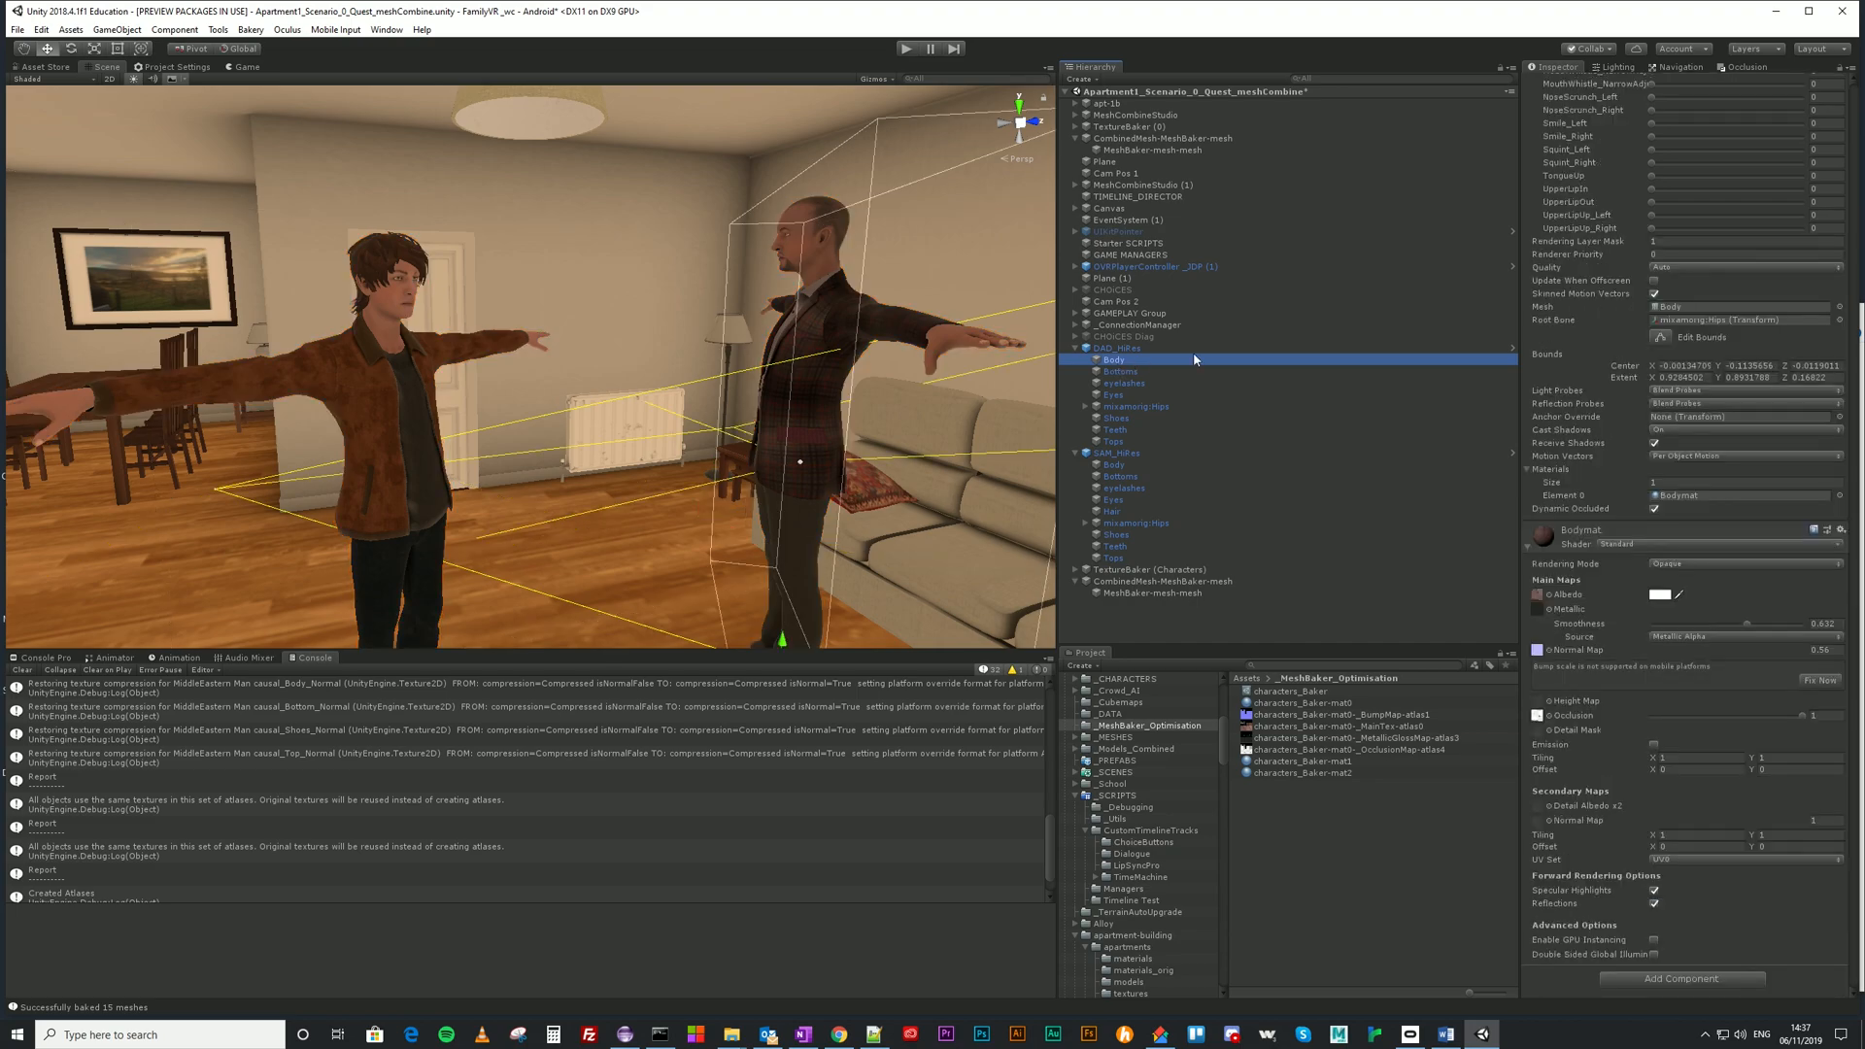
scroll(1641, 229, "up", 7)
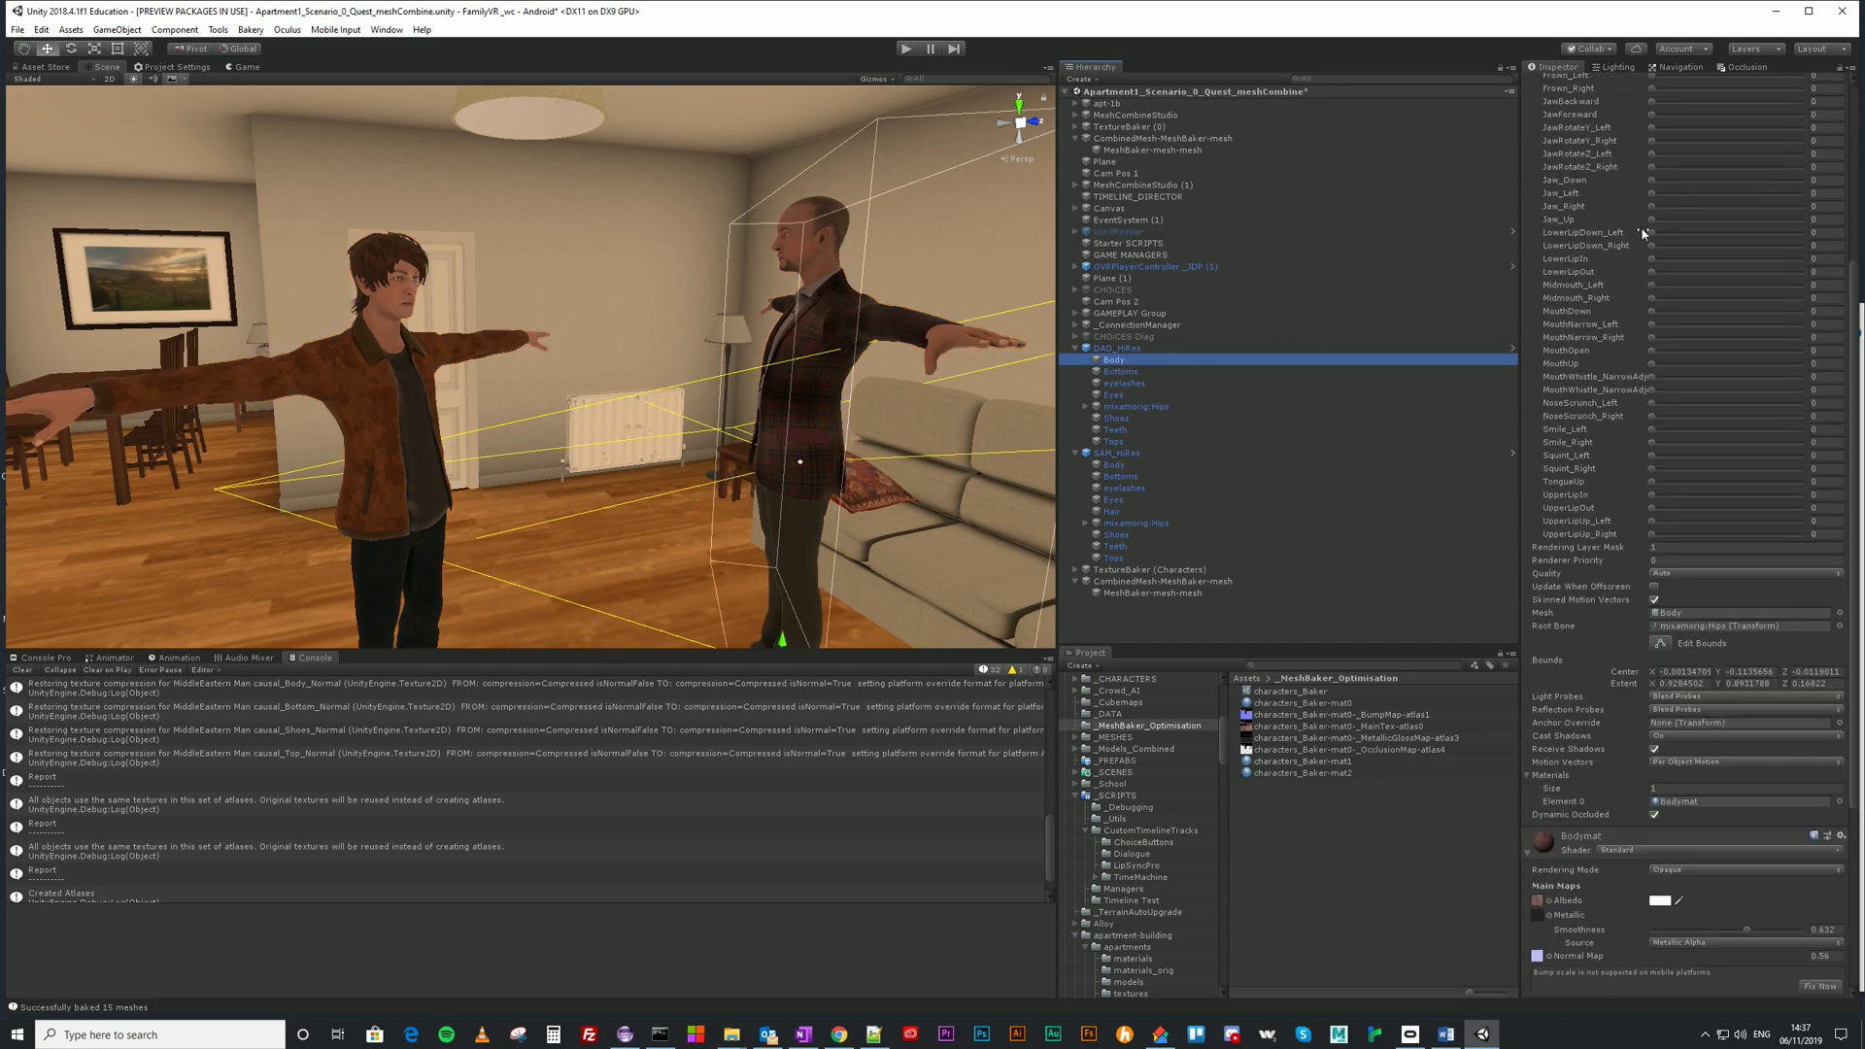
left_click(1128, 386)
left_click(1121, 394)
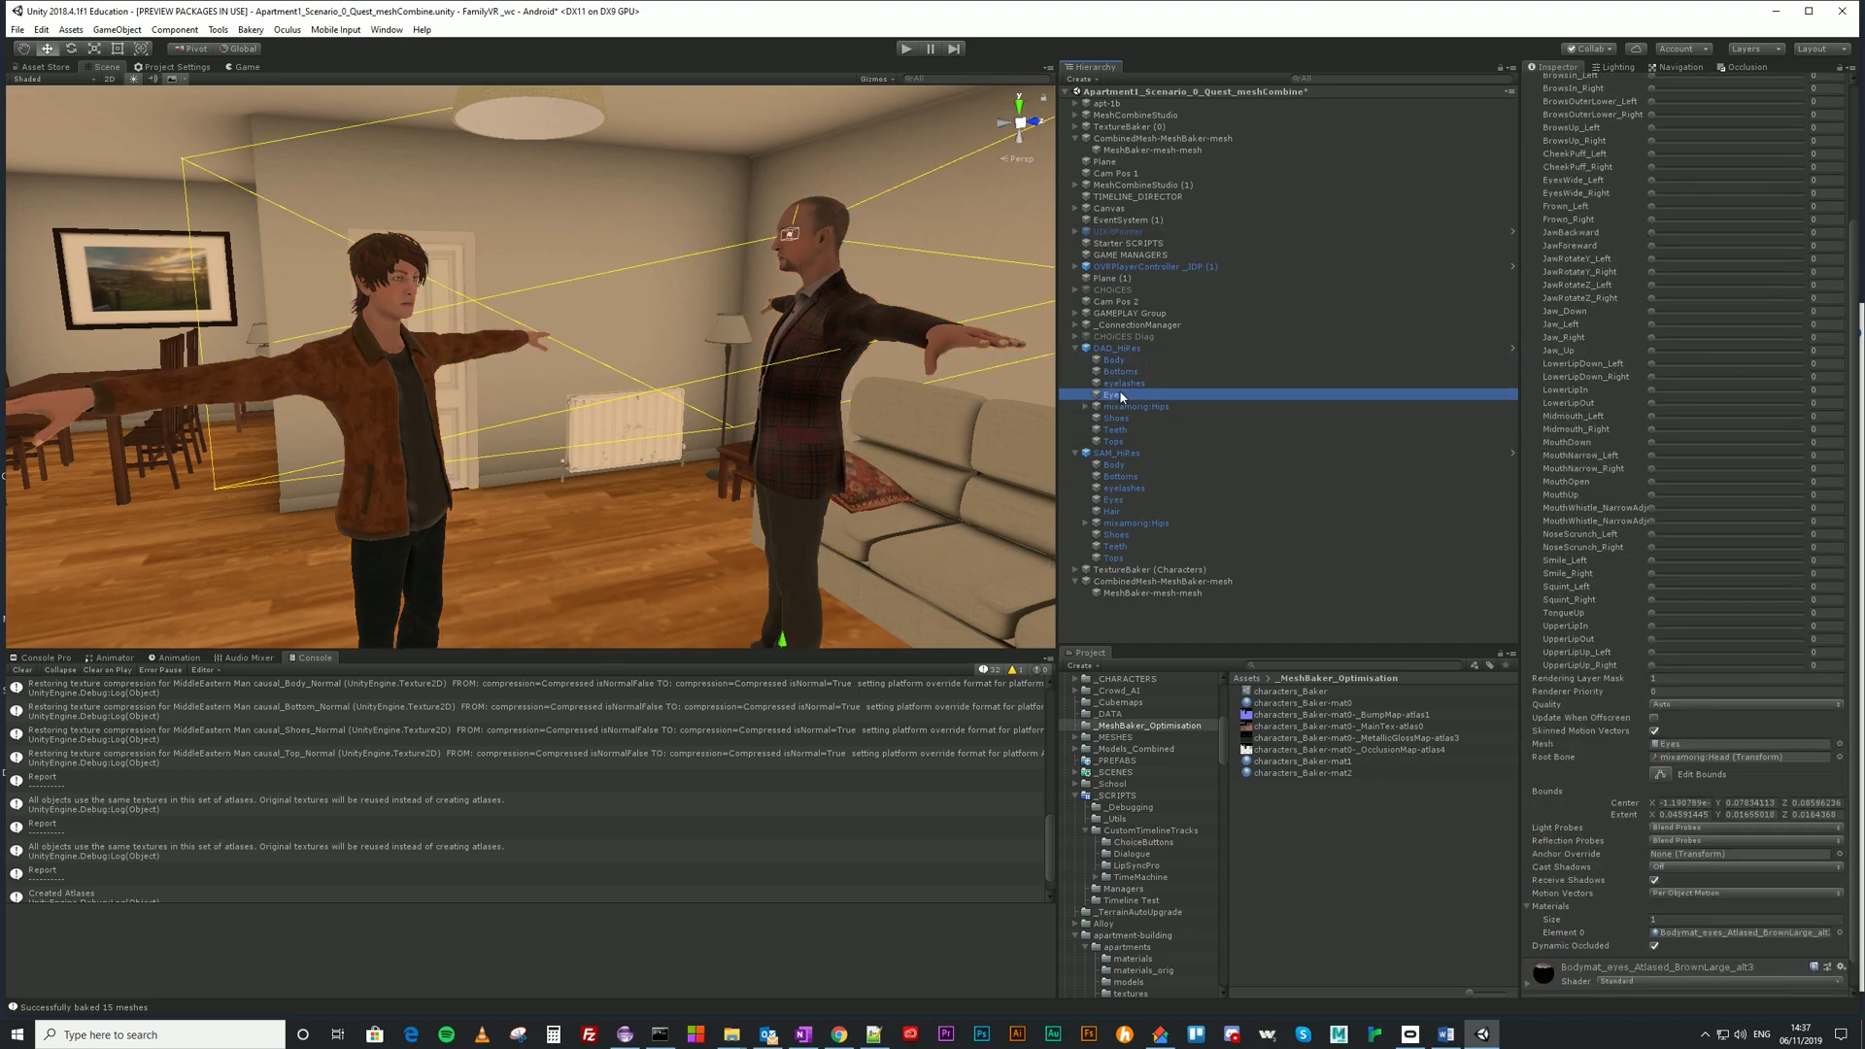
scroll(1660, 398, "up", 5)
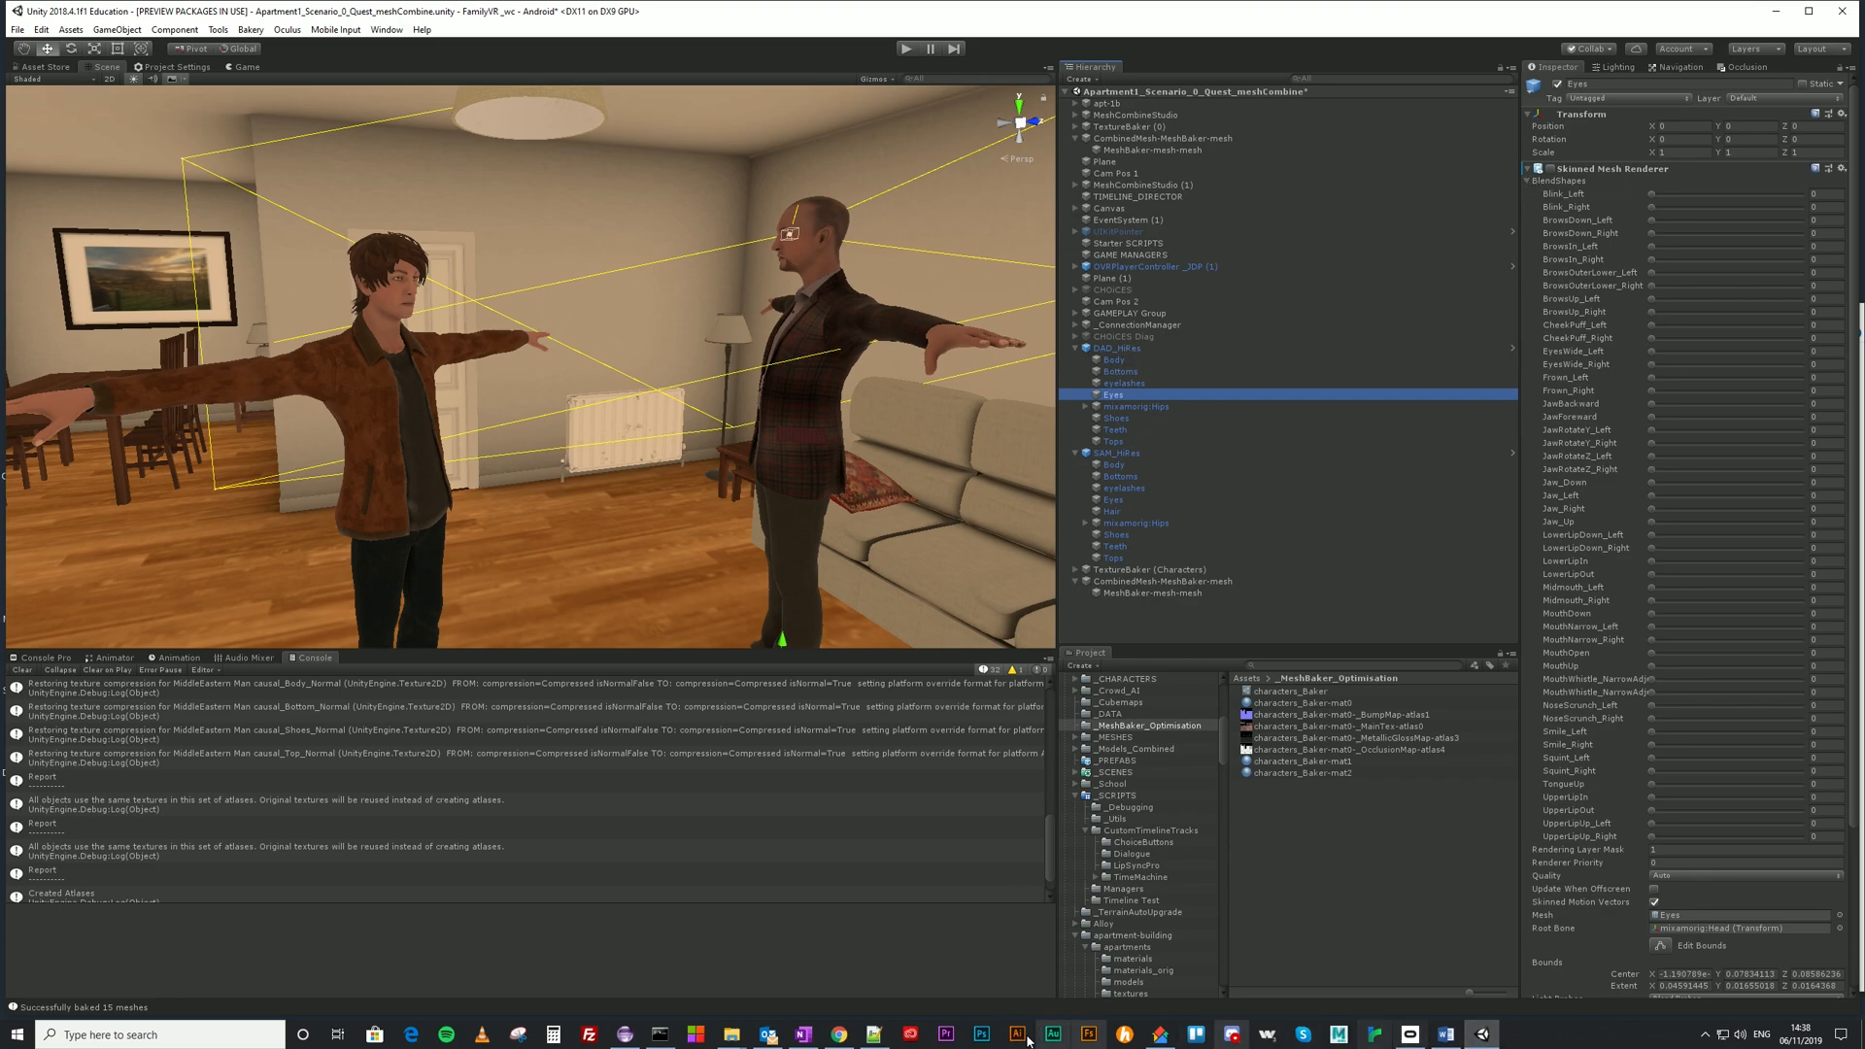
Review the two groups of blend shape suffixes in the Notepad++ notes and put the notes away.
left_click(873, 1035)
left_click(379, 416)
left_click_drag(359, 416, 336, 382)
left_click_drag(361, 474, 314, 438)
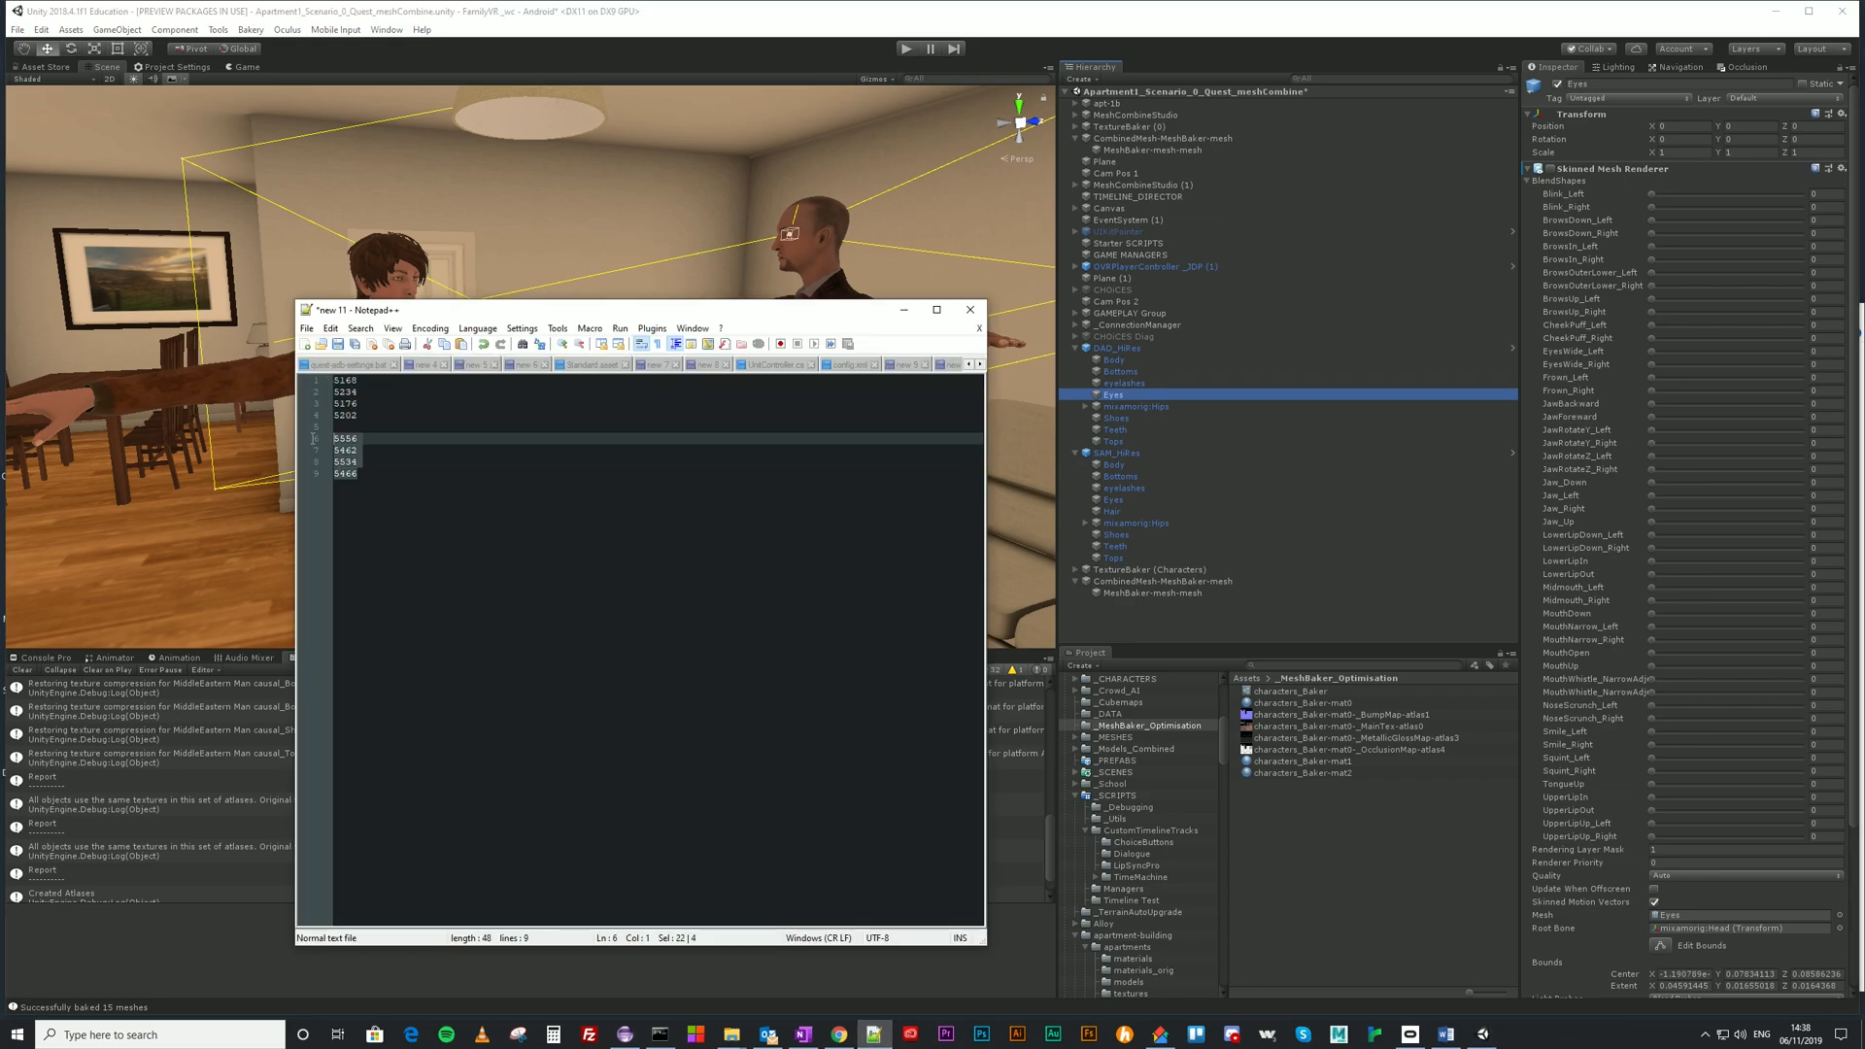
left_click(378, 475)
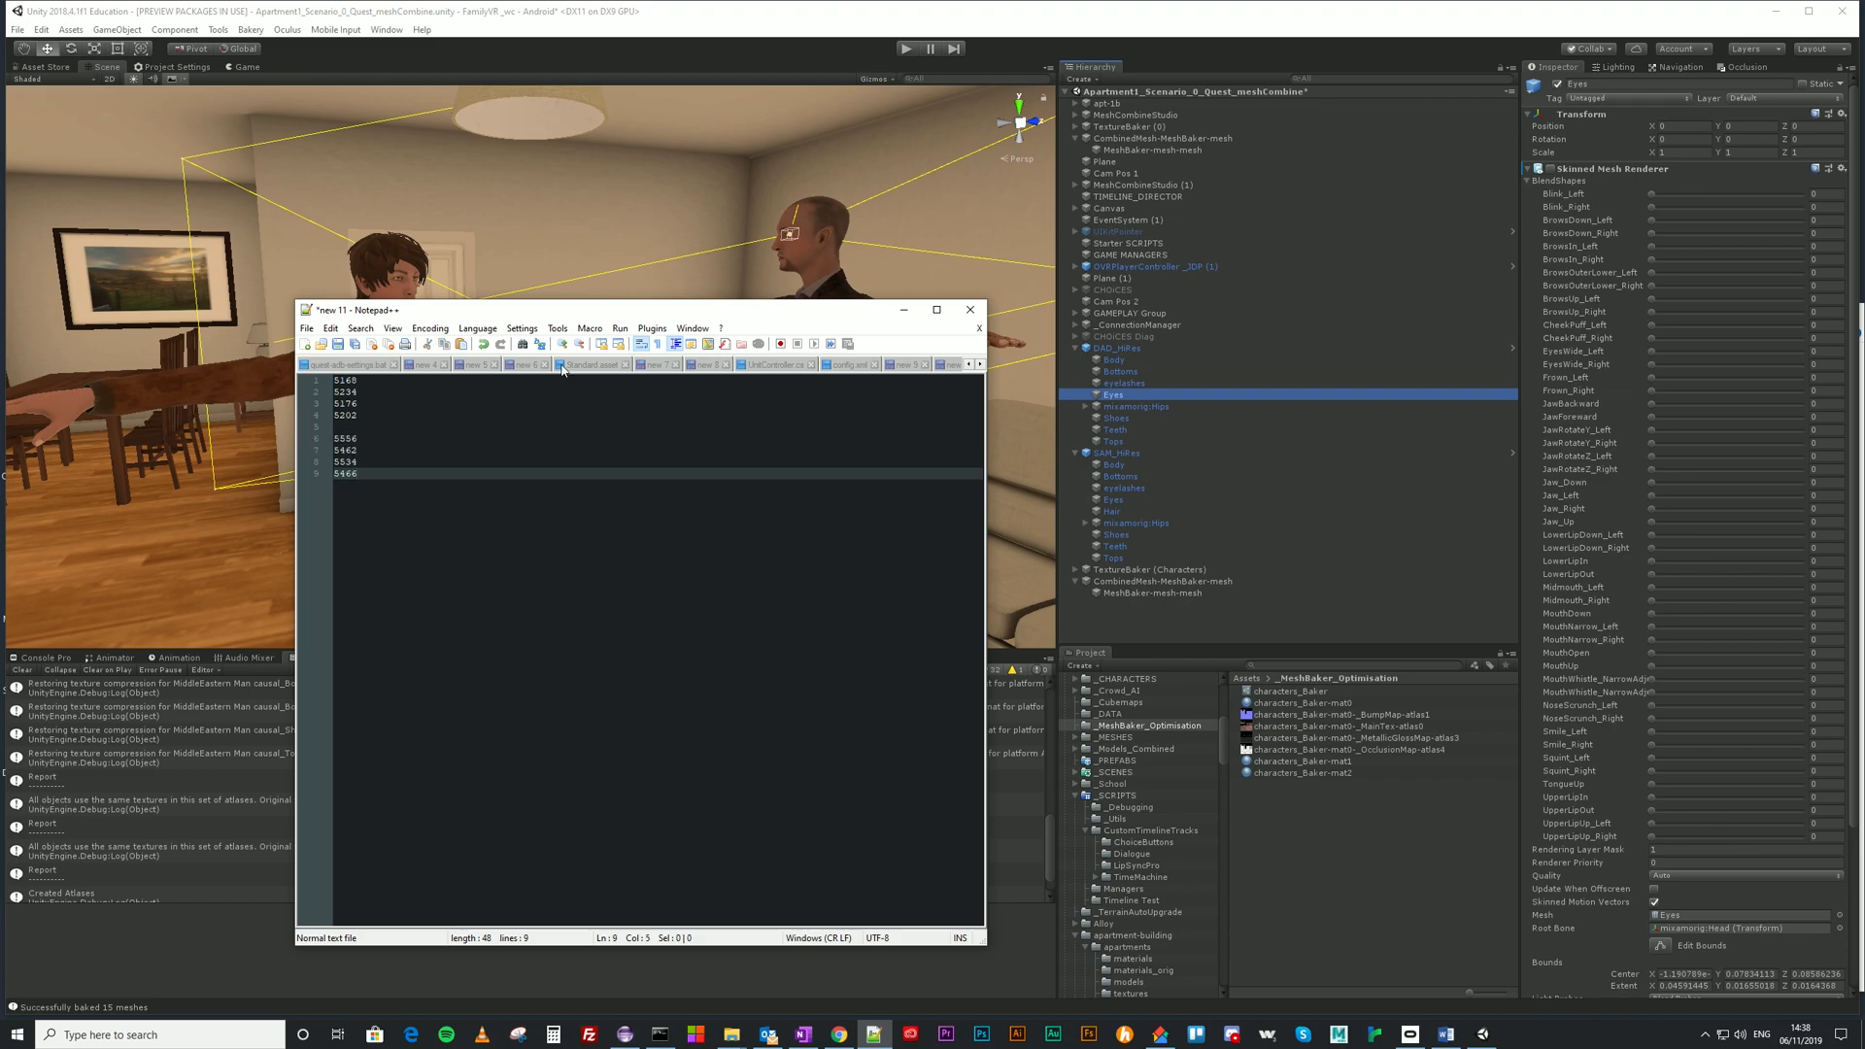
left_click(904, 308)
Collapse the SAM_HiRes and DAD_HiRes hierarchies and select the DAD_HiRes root object.
left_click(1096, 349)
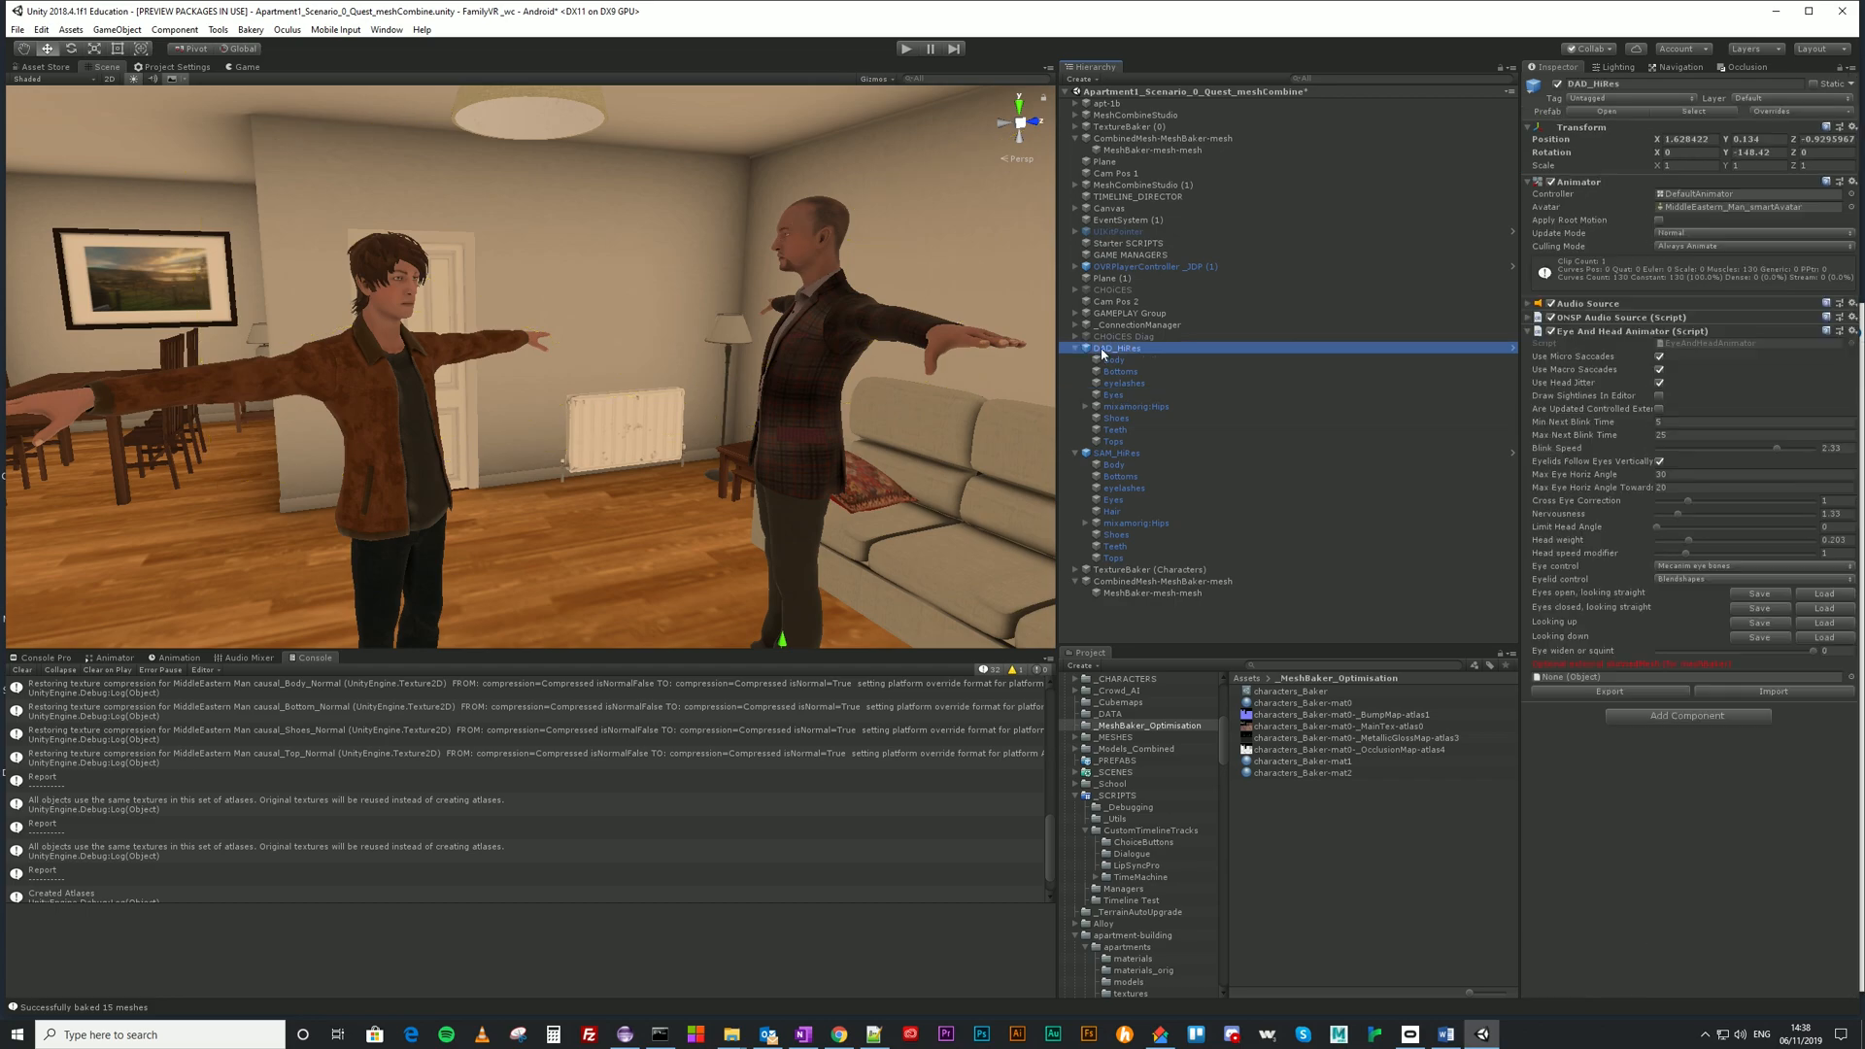
left_click(1098, 455)
left_click(1077, 453)
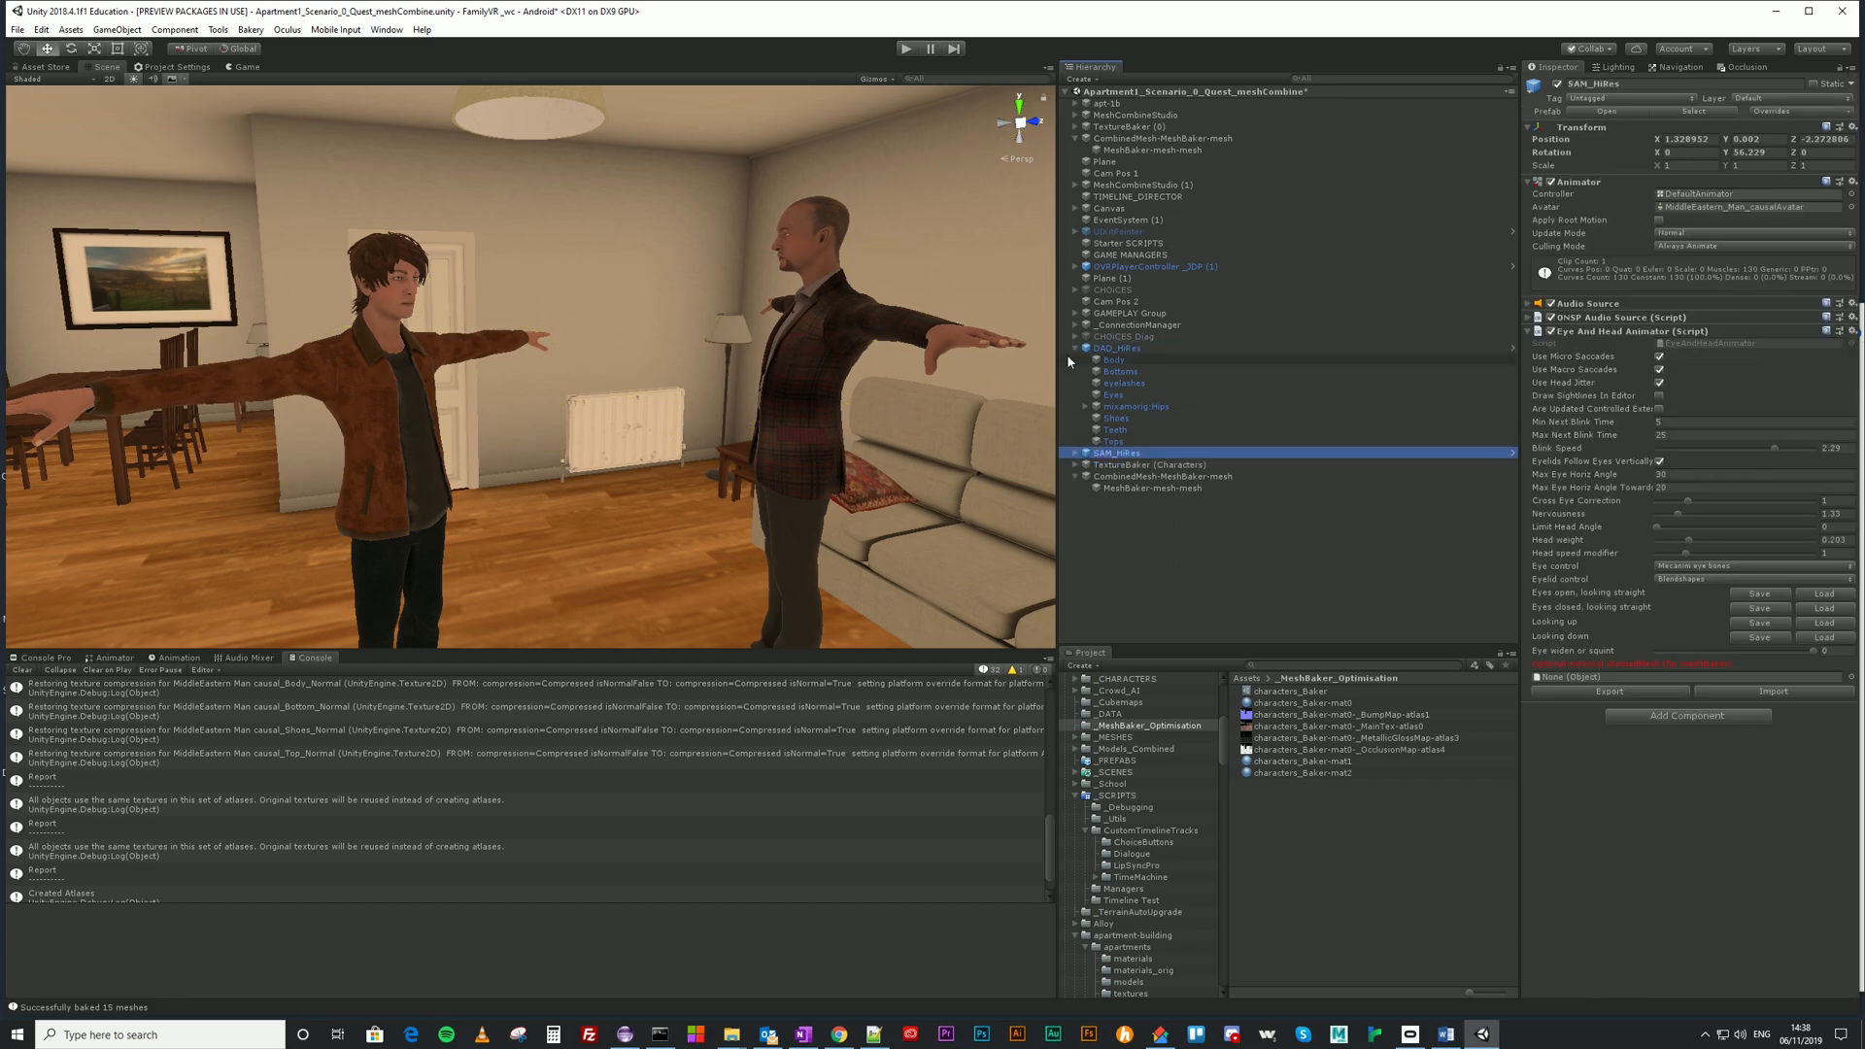
left_click(1077, 348)
left_click(1077, 348)
left_click(1122, 407)
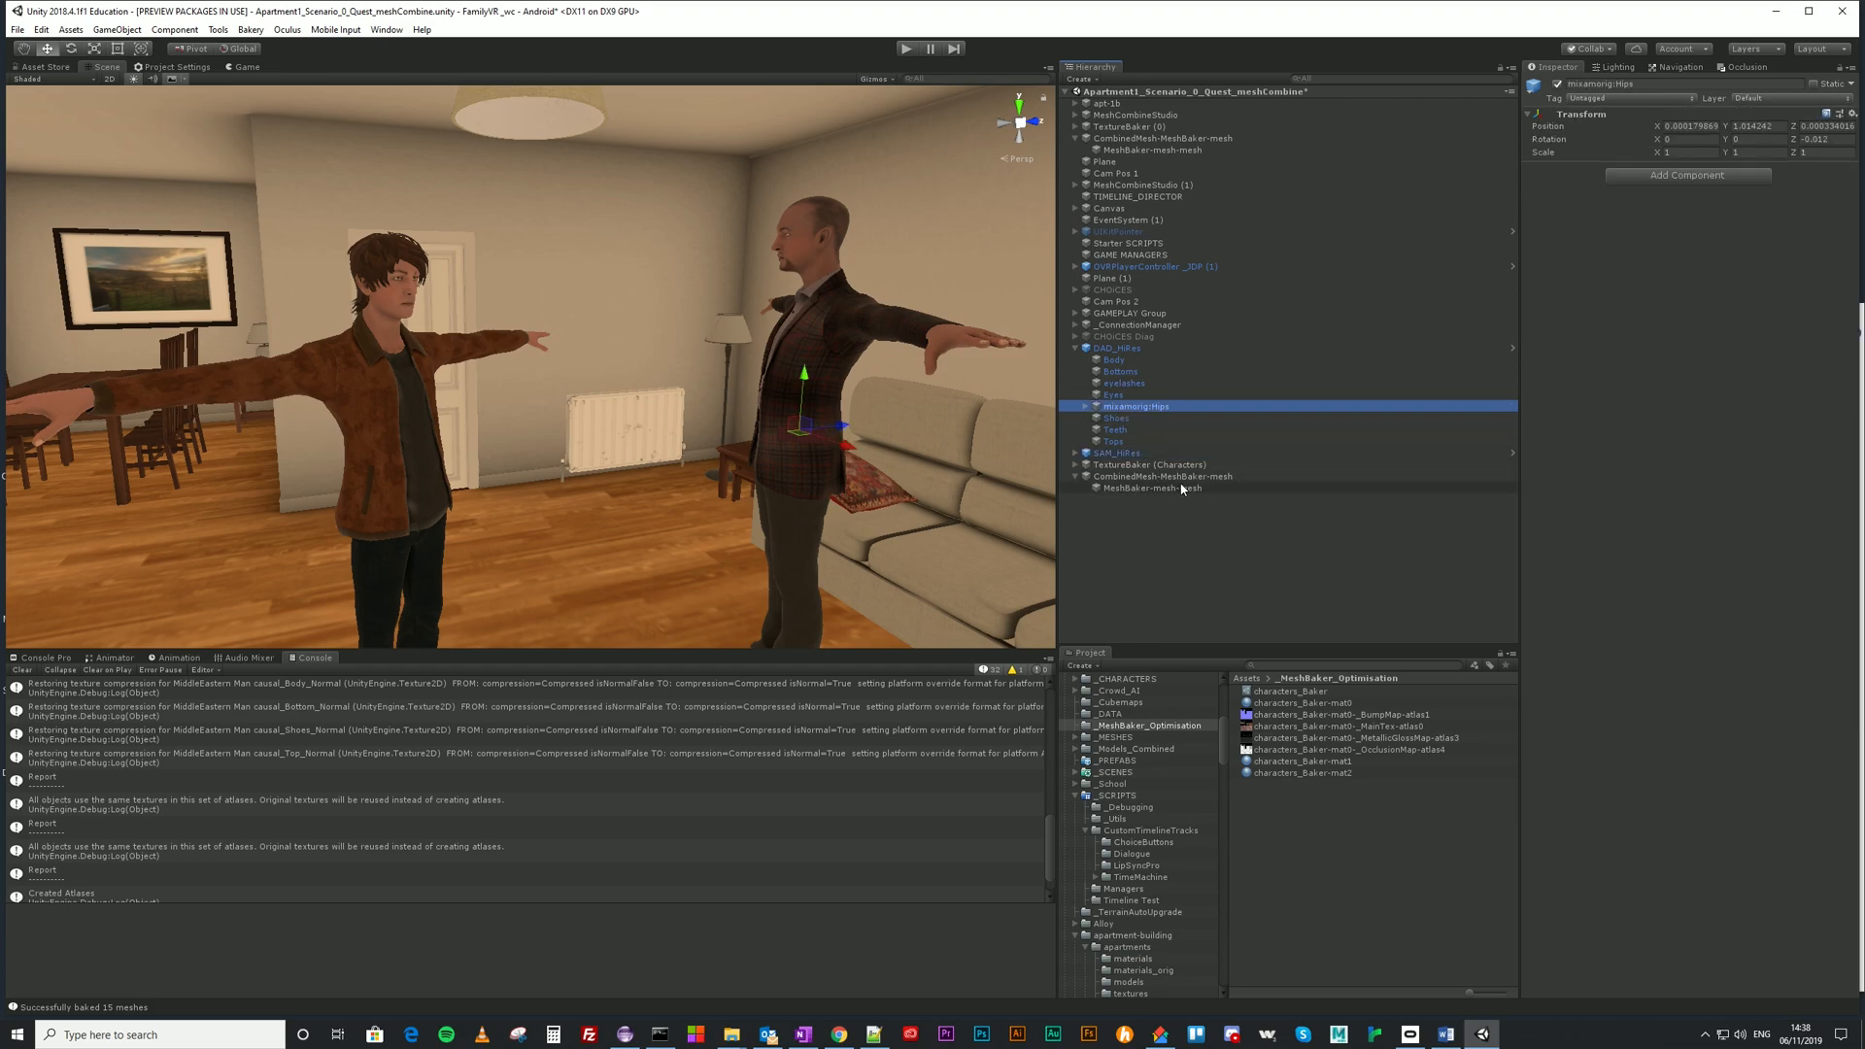
left_click(1075, 347)
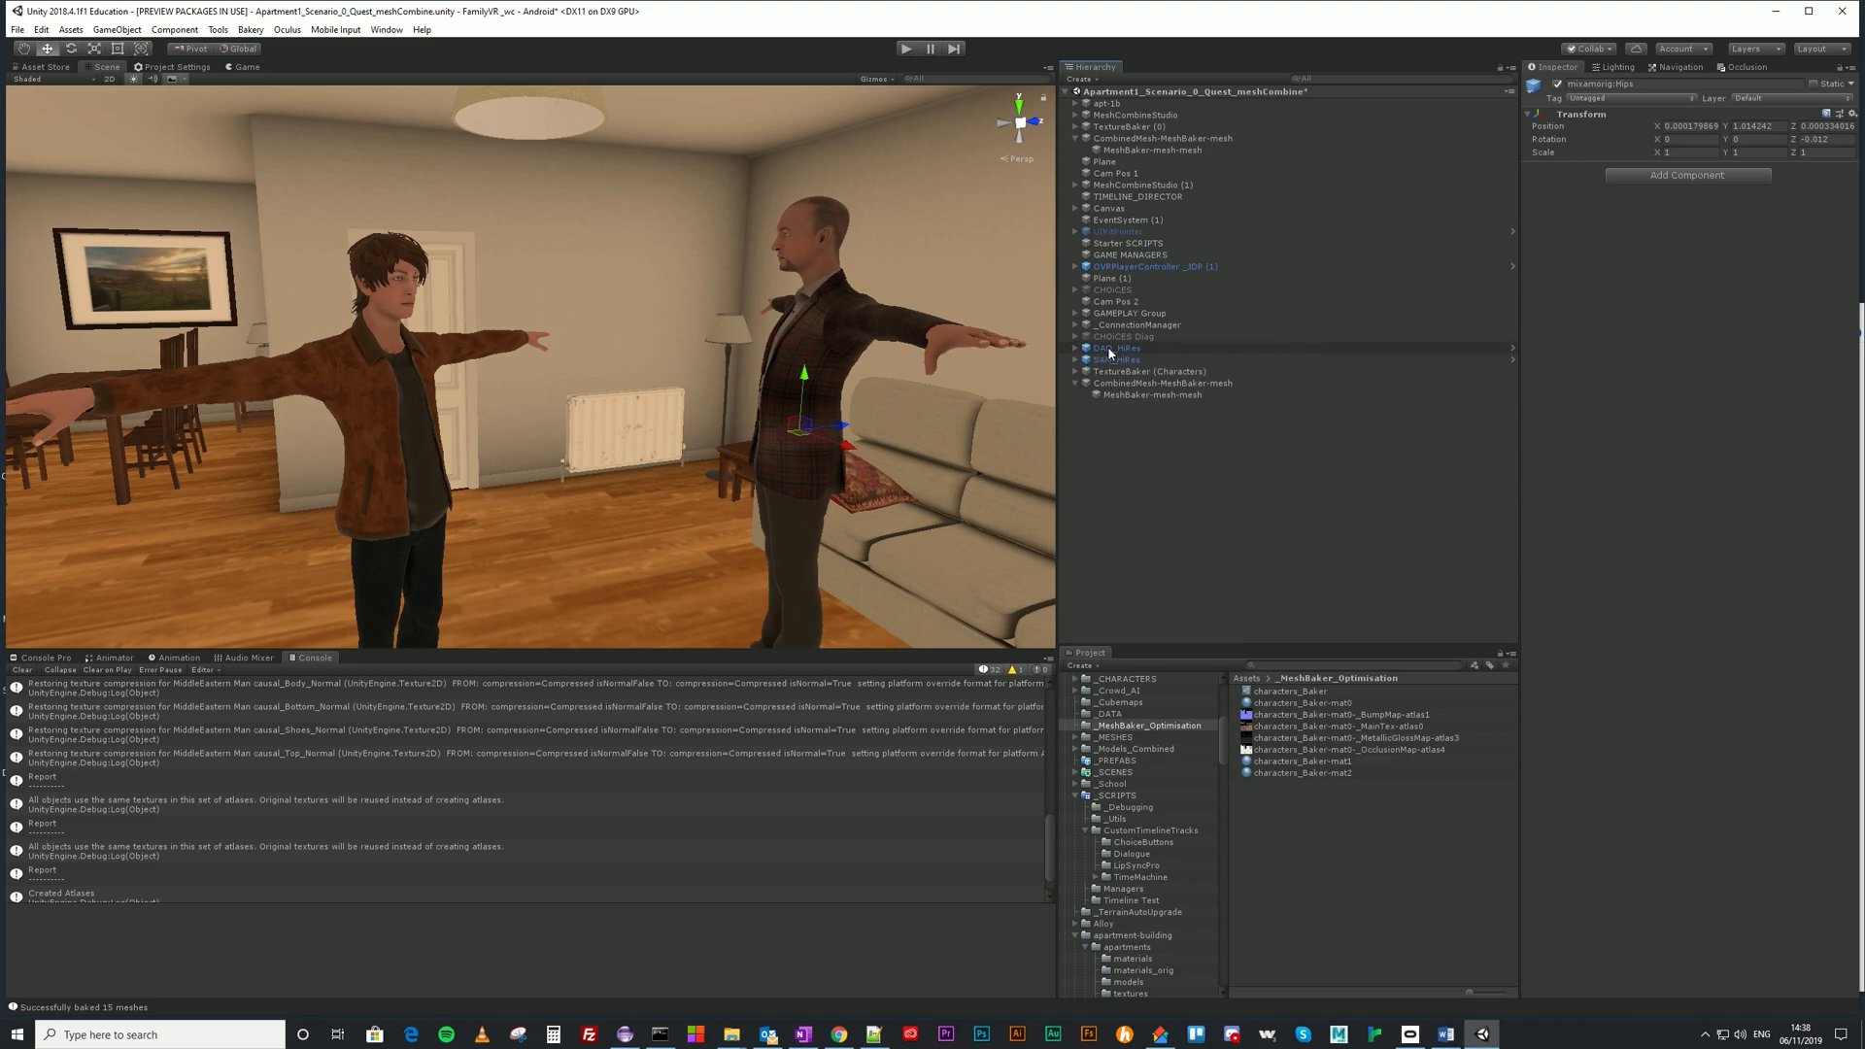
left_click(1110, 349)
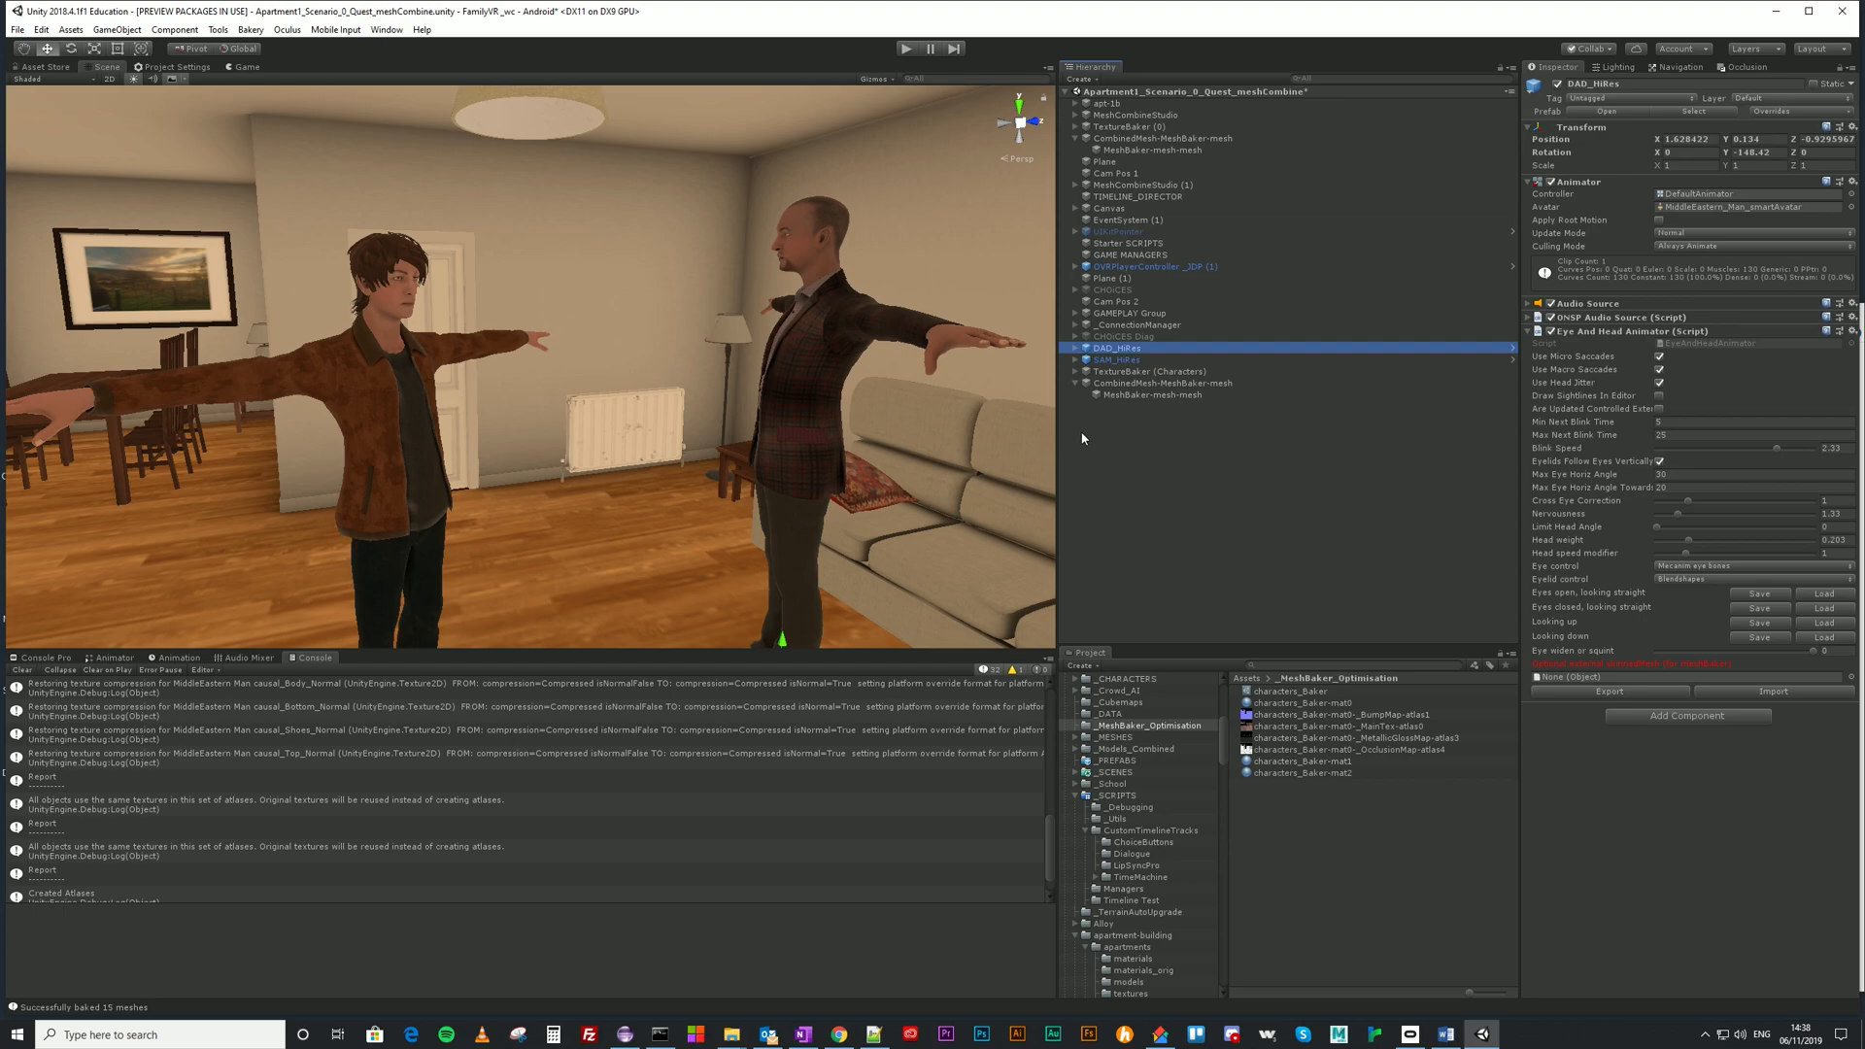
Run the scene and view the animated combined mesh MeshBaker-mesh-mesh in the Scene view.
left_click(906, 50)
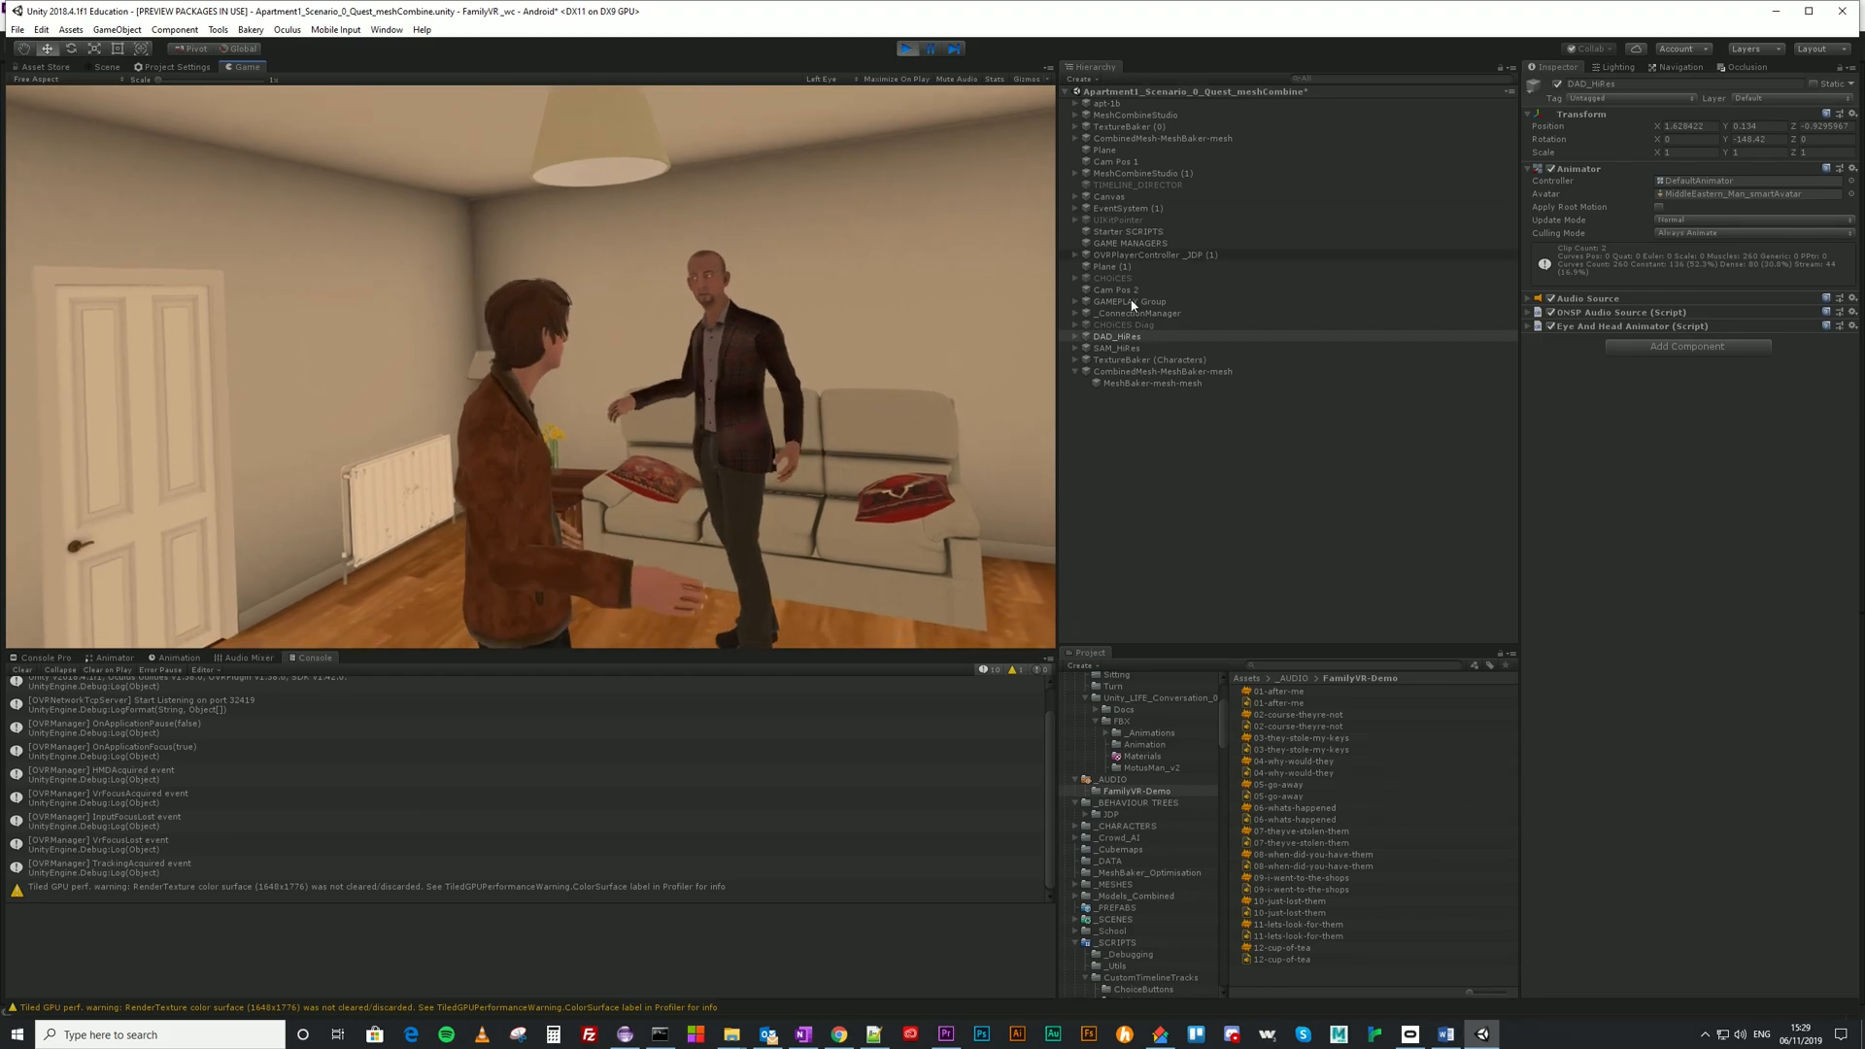
left_click(1109, 336)
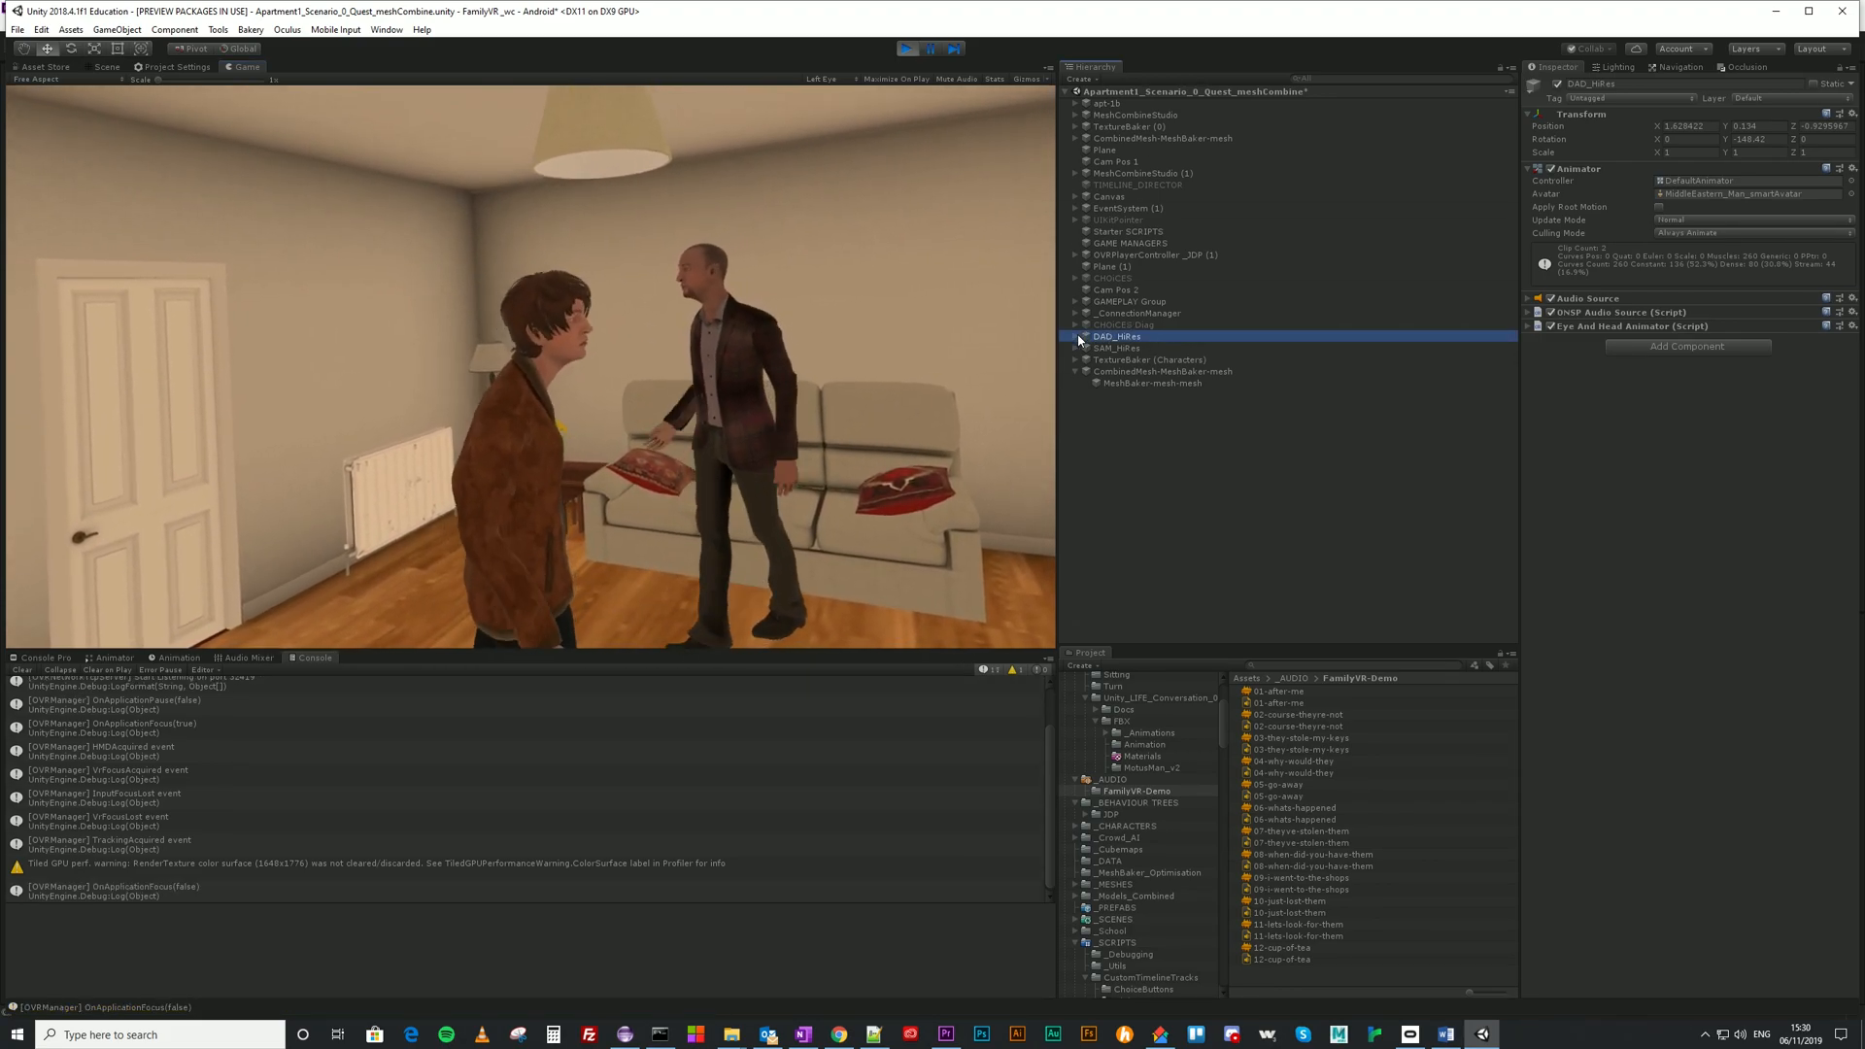
left_click(1075, 336)
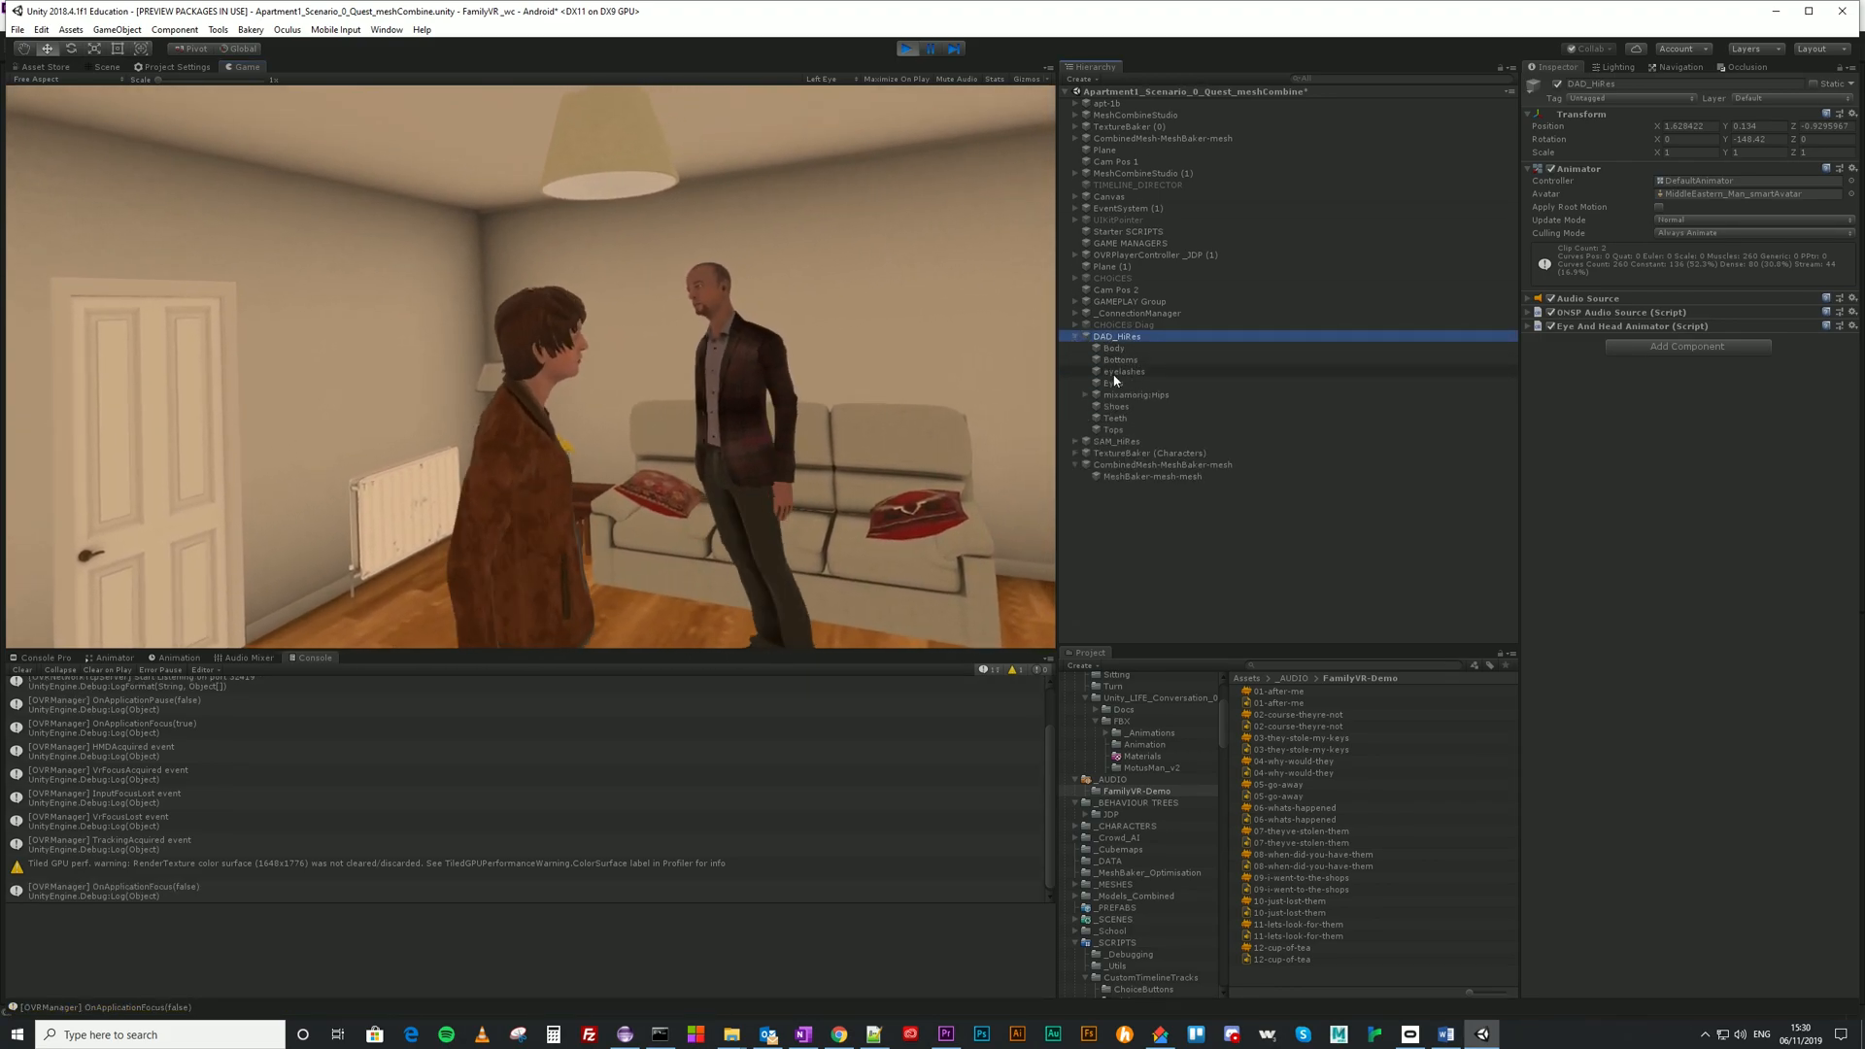
left_click(1135, 477)
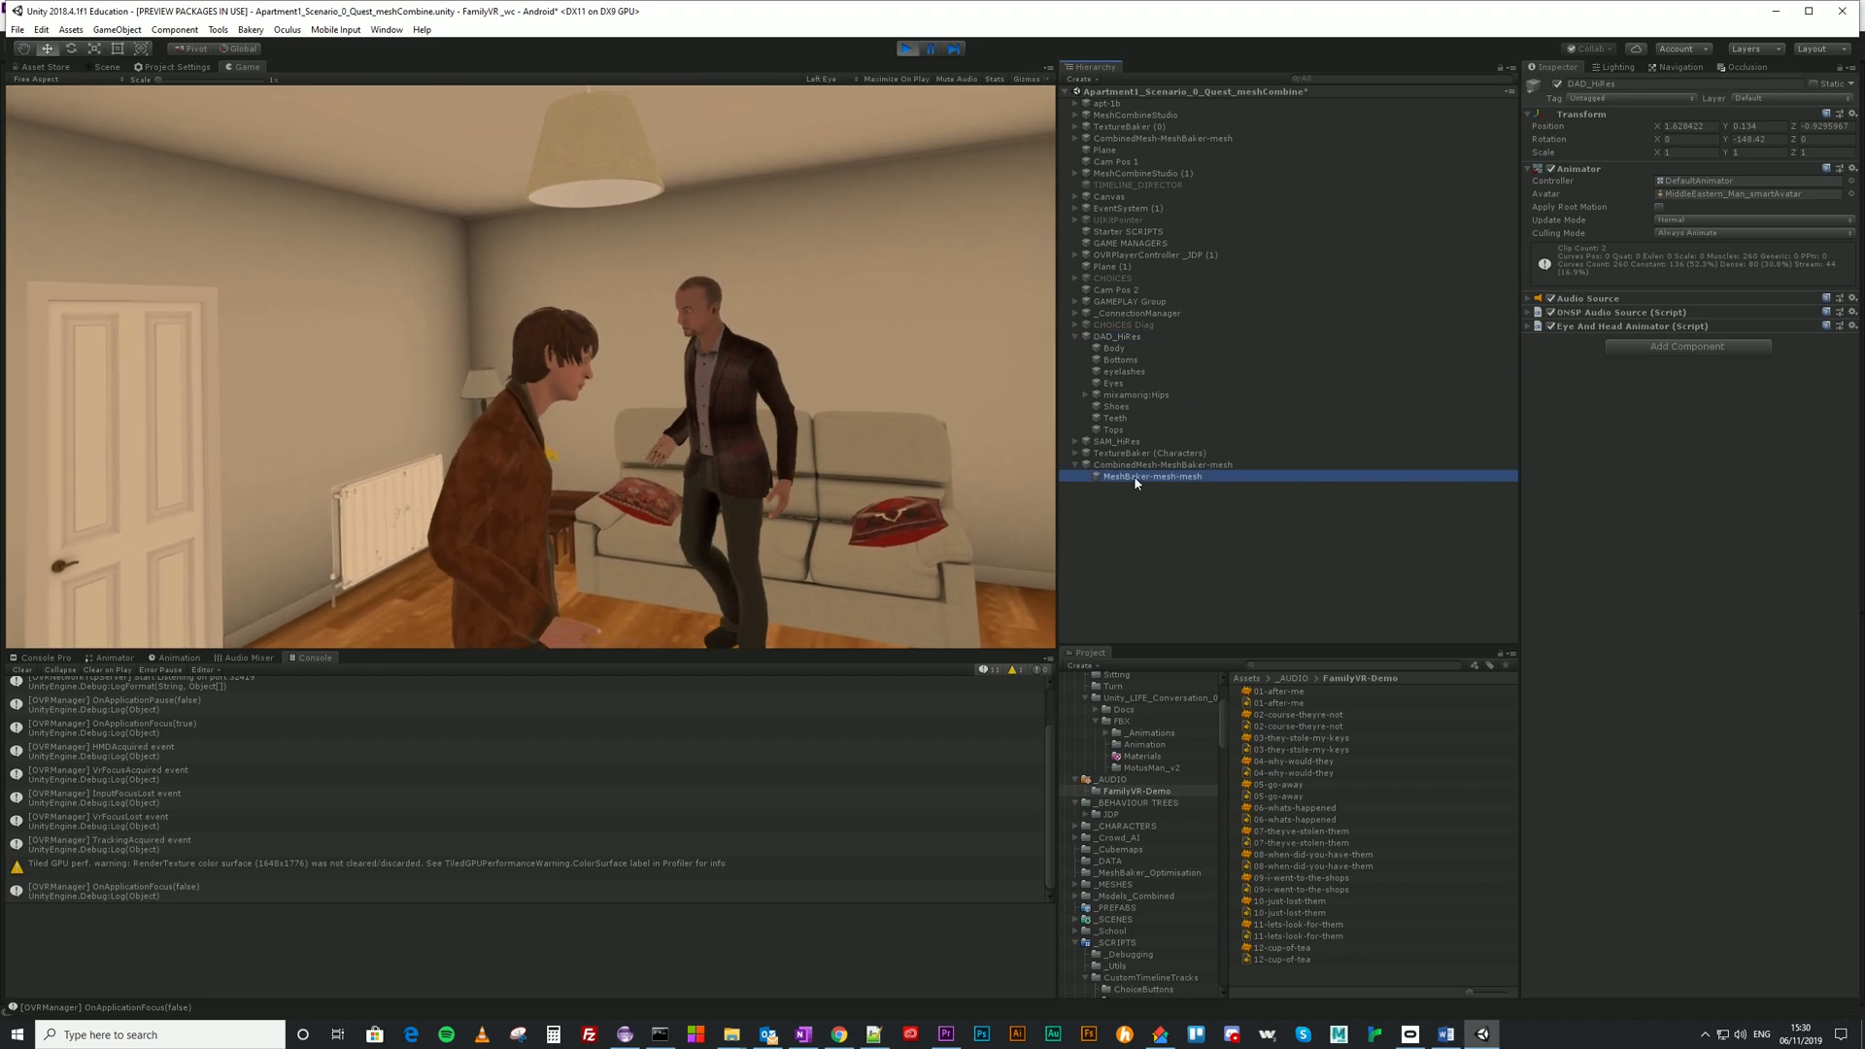
left_click(107, 68)
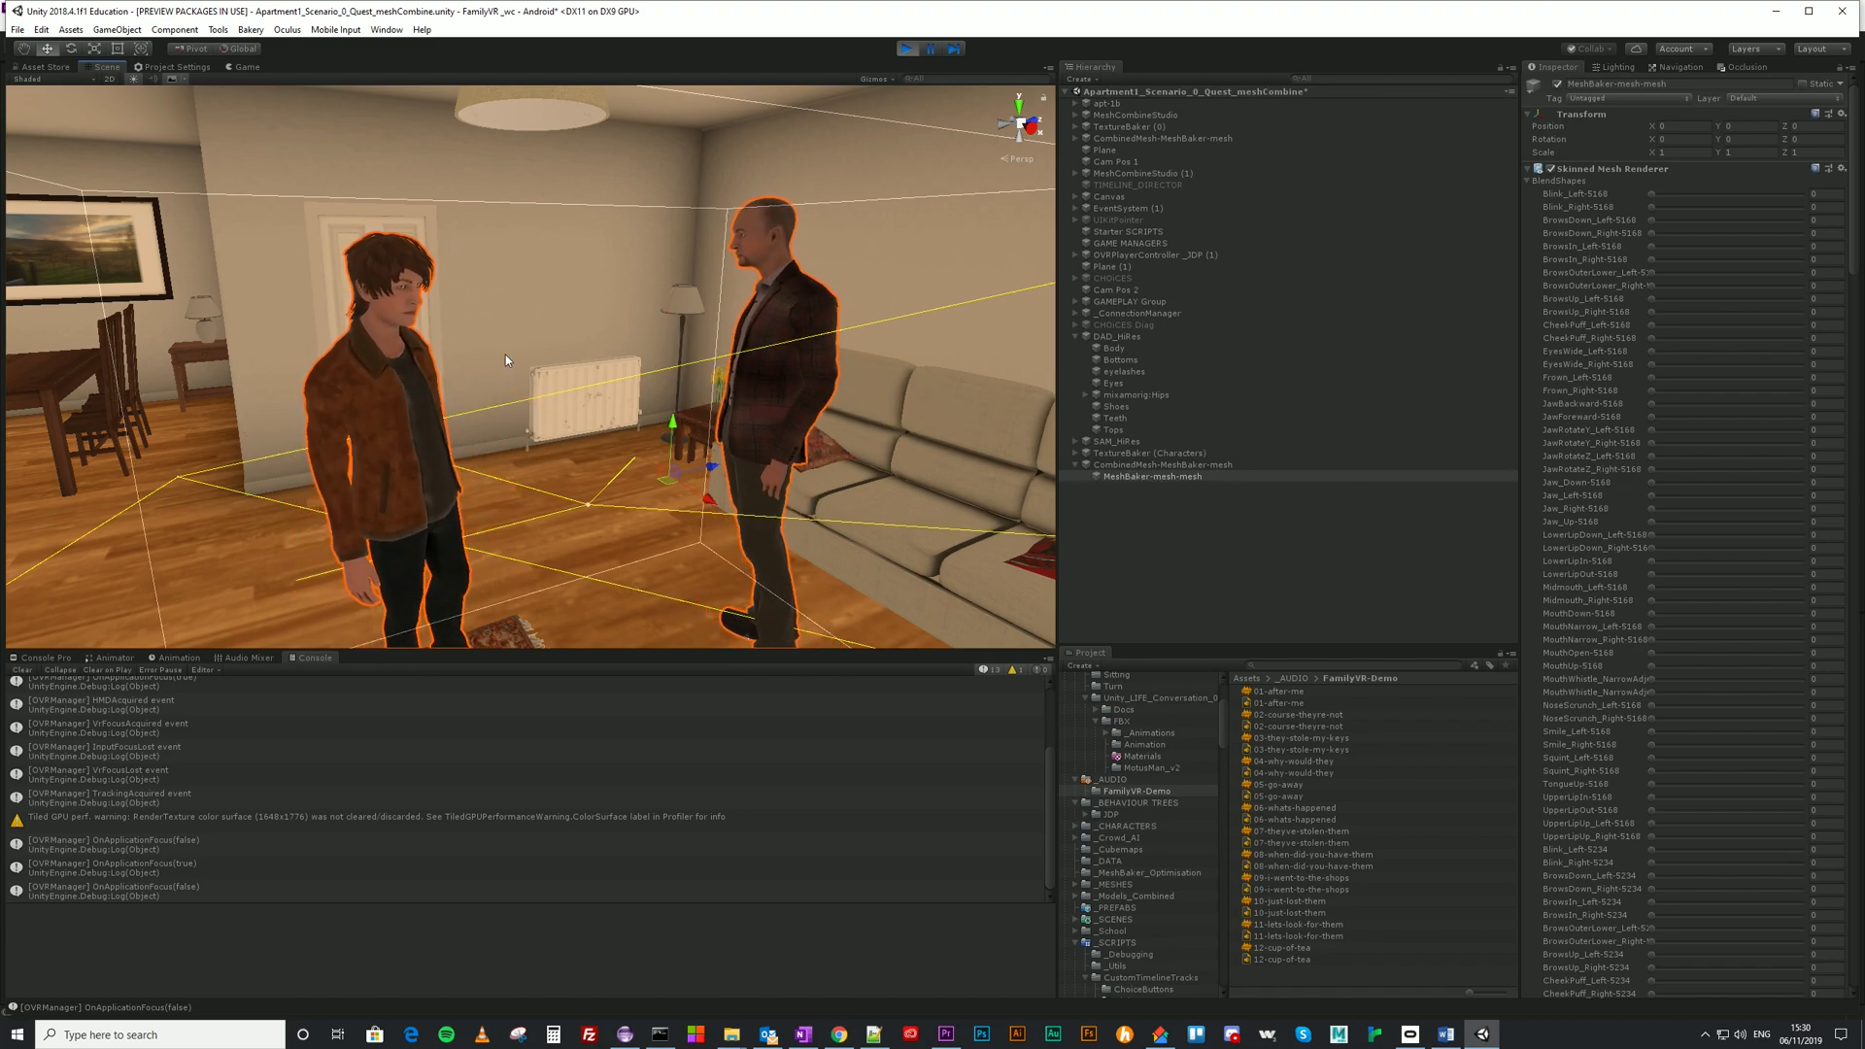
Inspect the mixamorig:Hips bones of DAD_HiRes and SAM_HiRes while the characters animate, ending on the DAD_HiRes root.
left_click(1131, 395)
left_click(1075, 441)
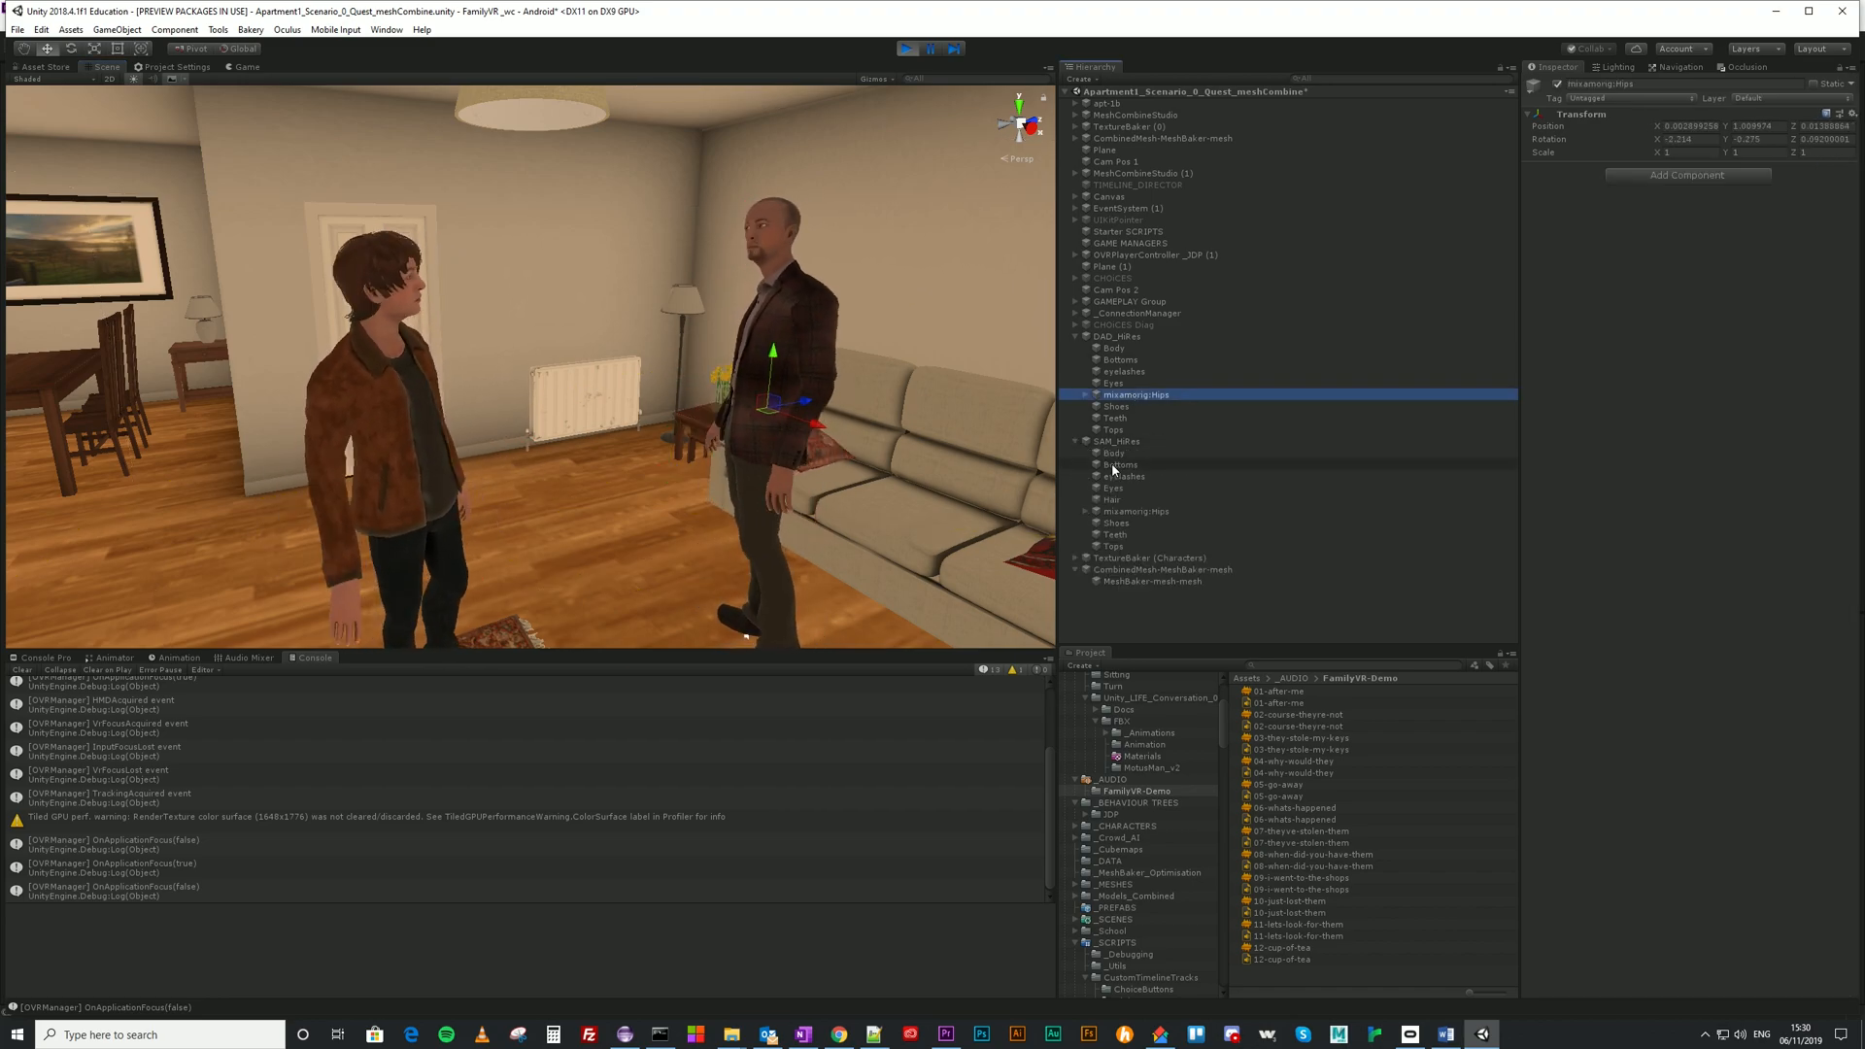
left_click(1132, 511)
left_click(1144, 395)
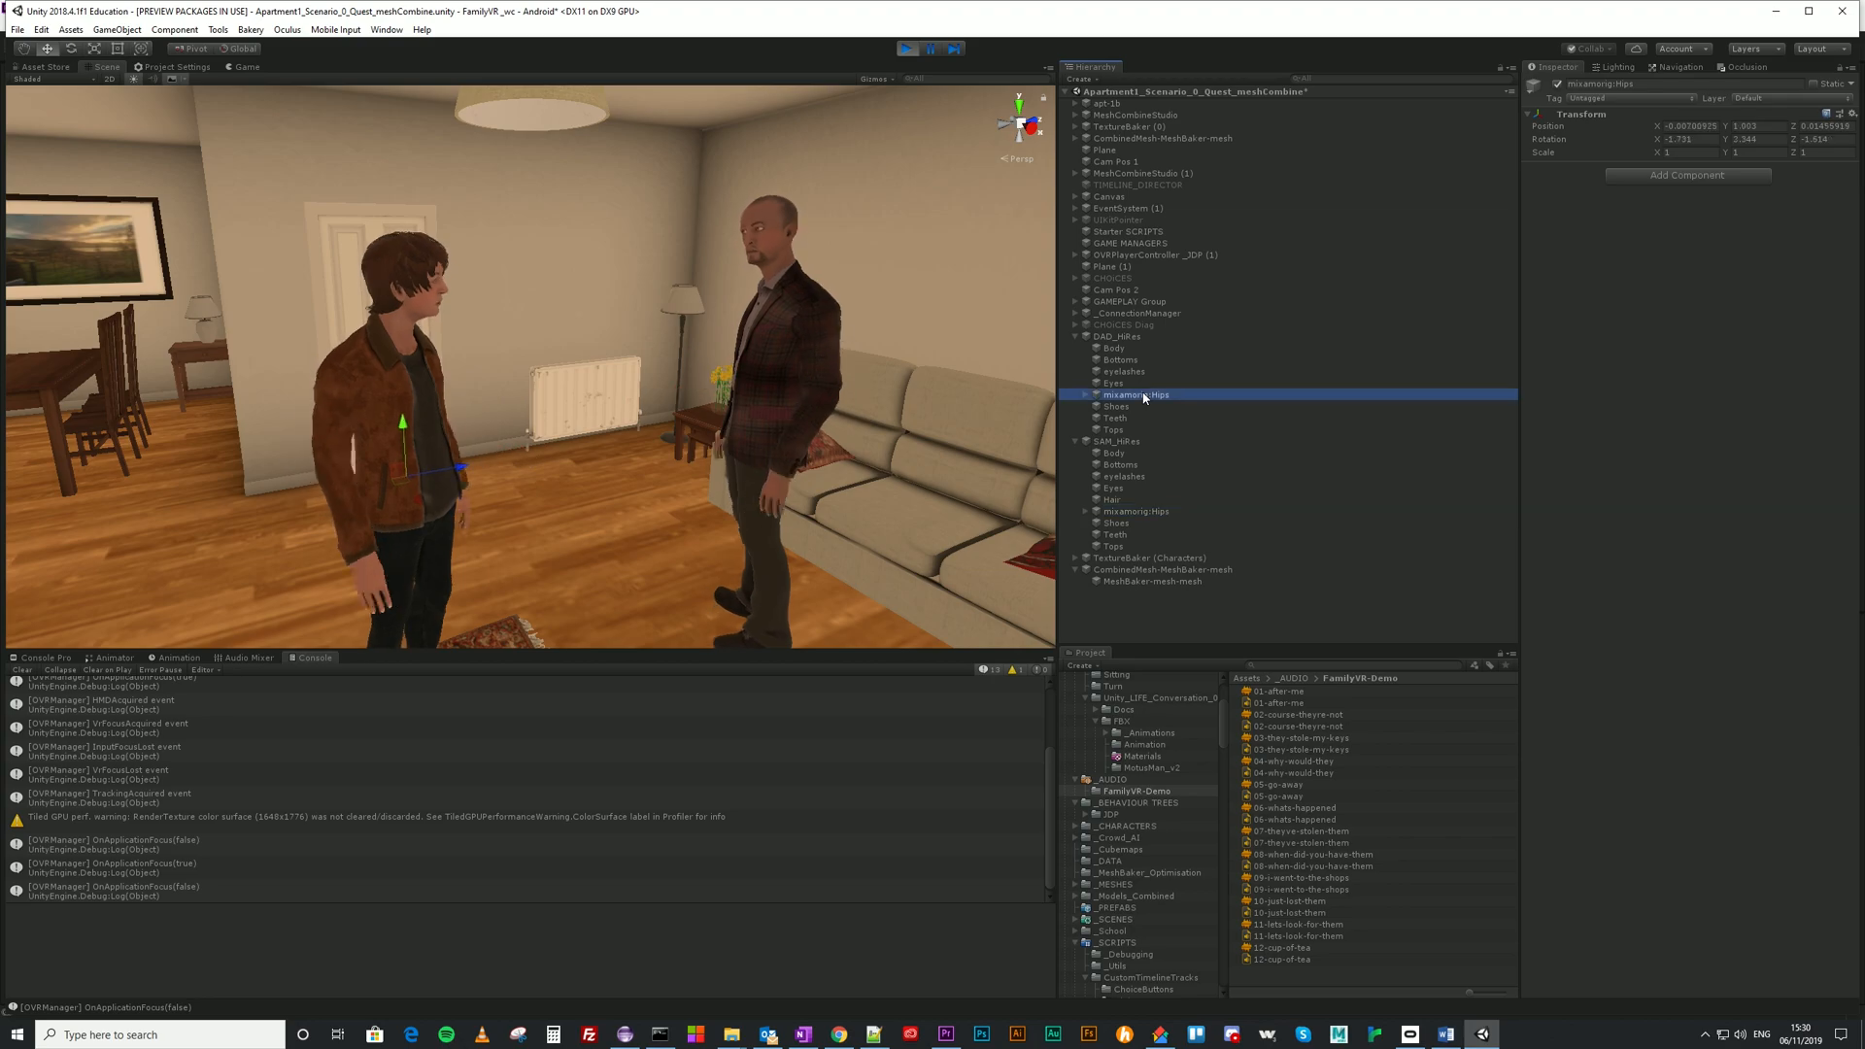
left_click(1123, 336)
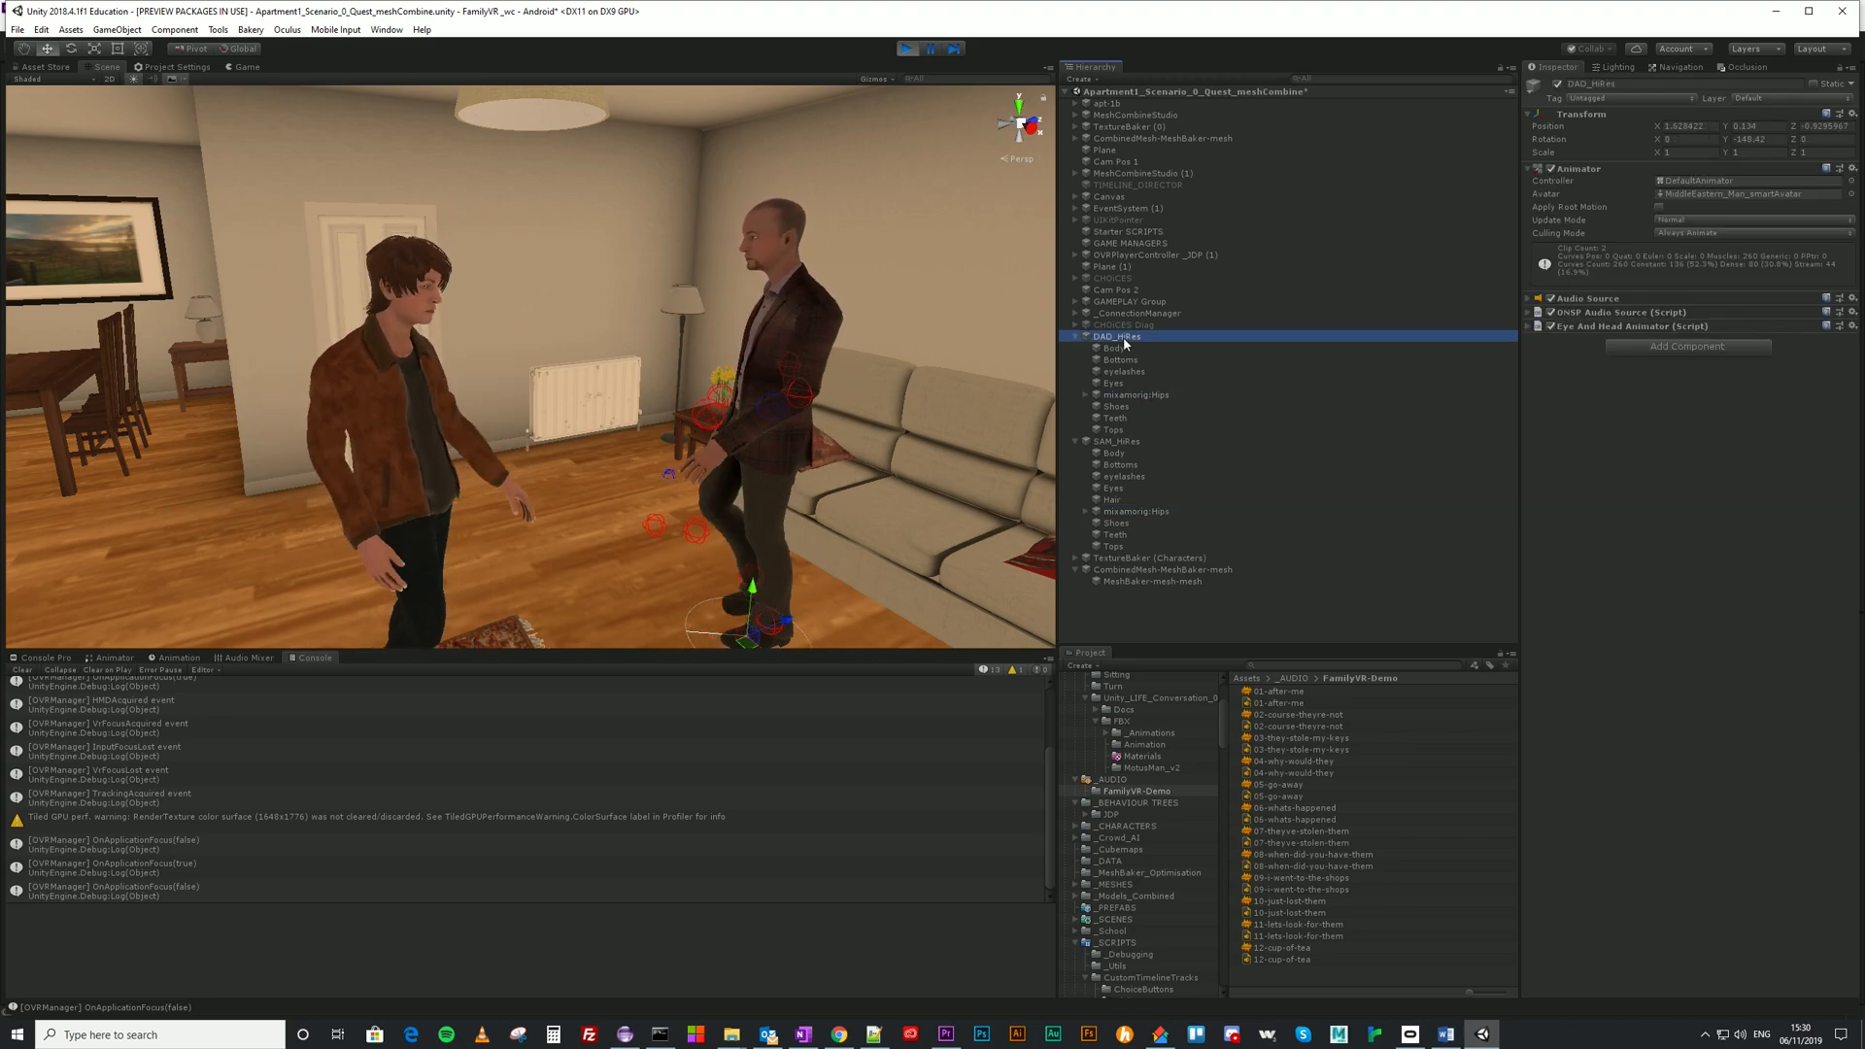
Locate the DefaultAnimator controller assigned to DAD_HiRes and view its state graph in the Animator.
left_click(1710, 181)
left_click(1305, 703)
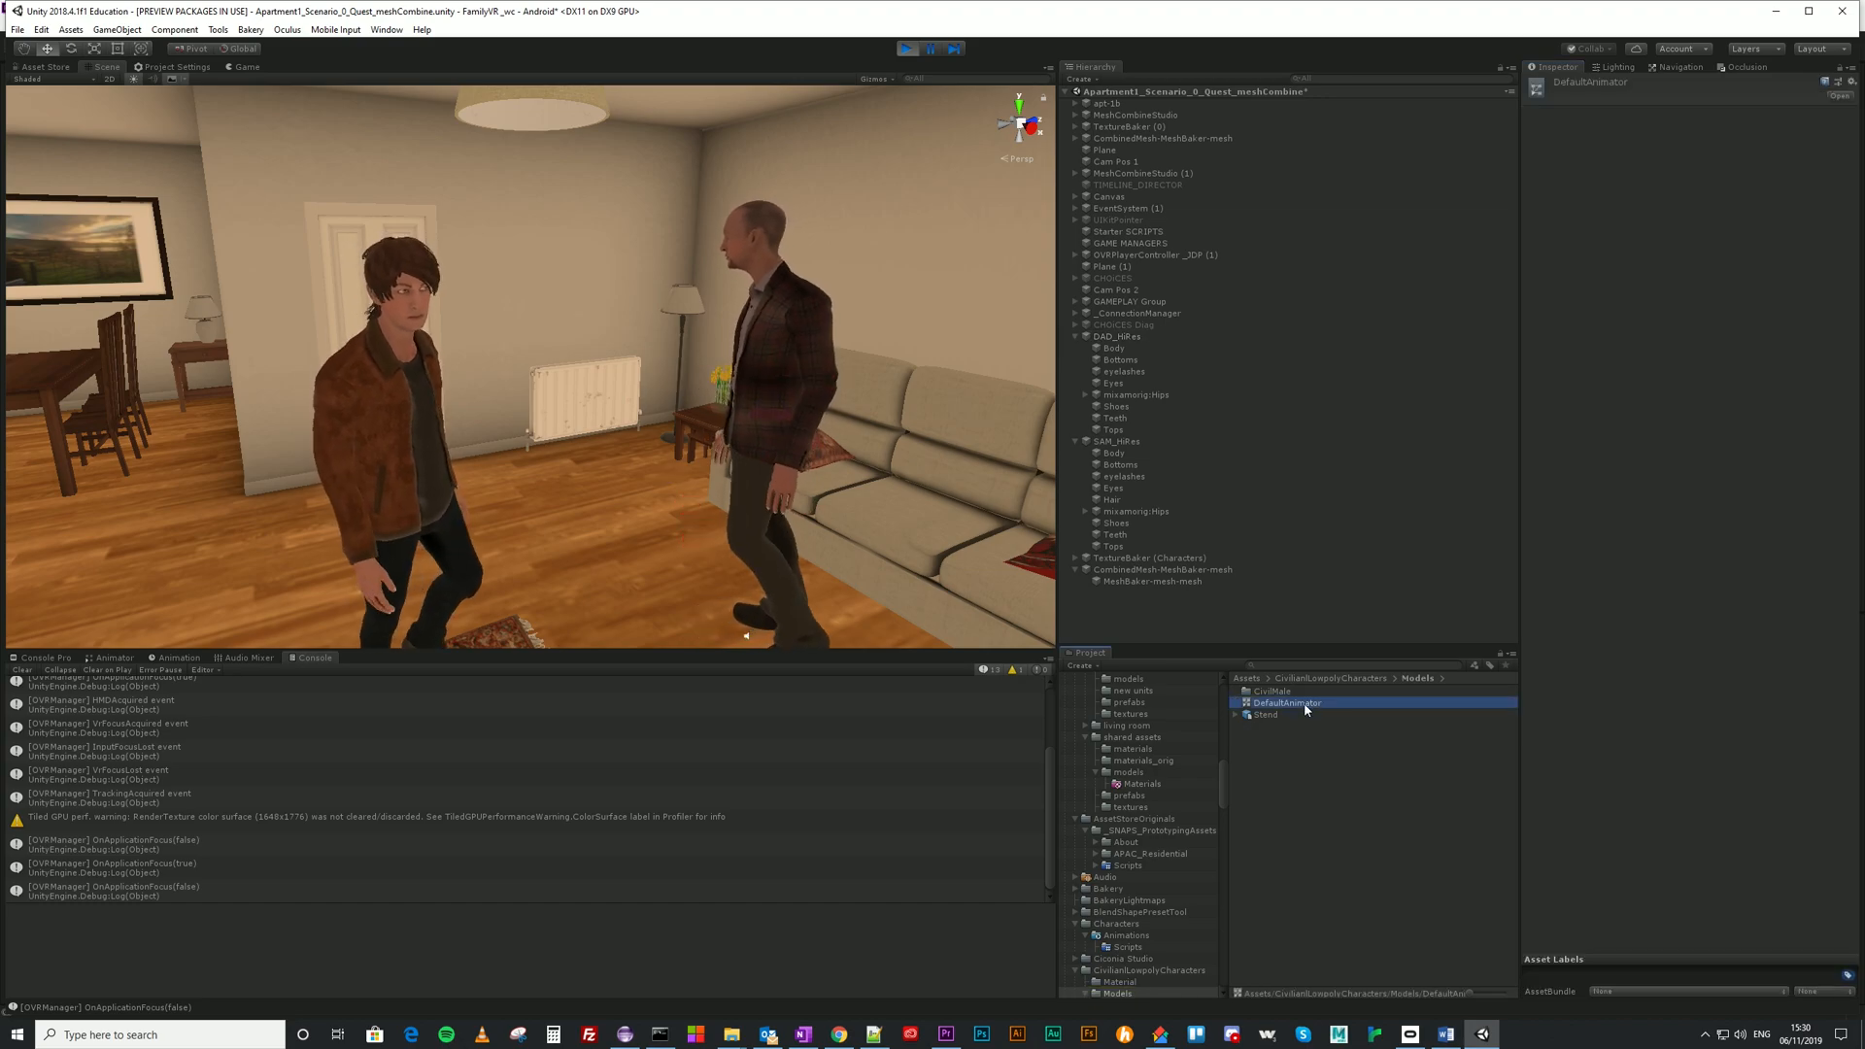
left_click(113, 658)
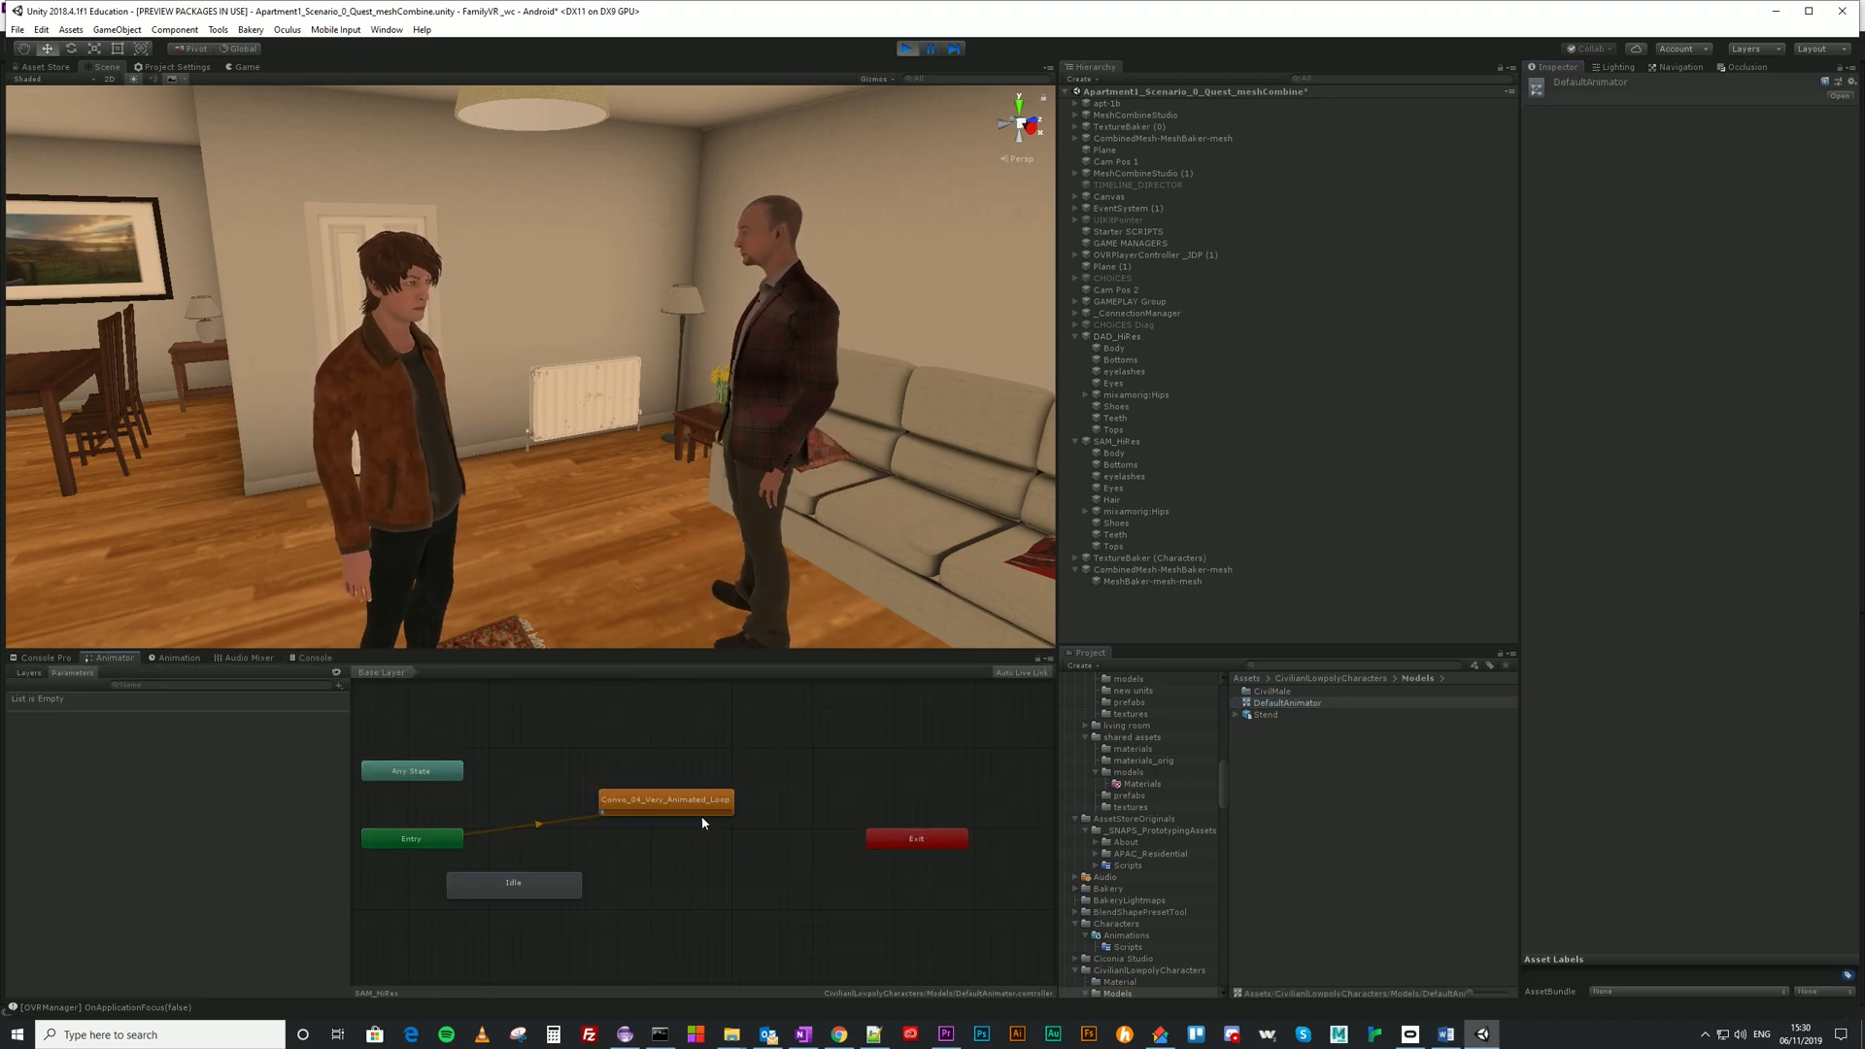
Check DAD_HiRes's animation state and the combined MeshBaker-mesh-mesh during playback, and stop the scene.
left_click(1122, 336)
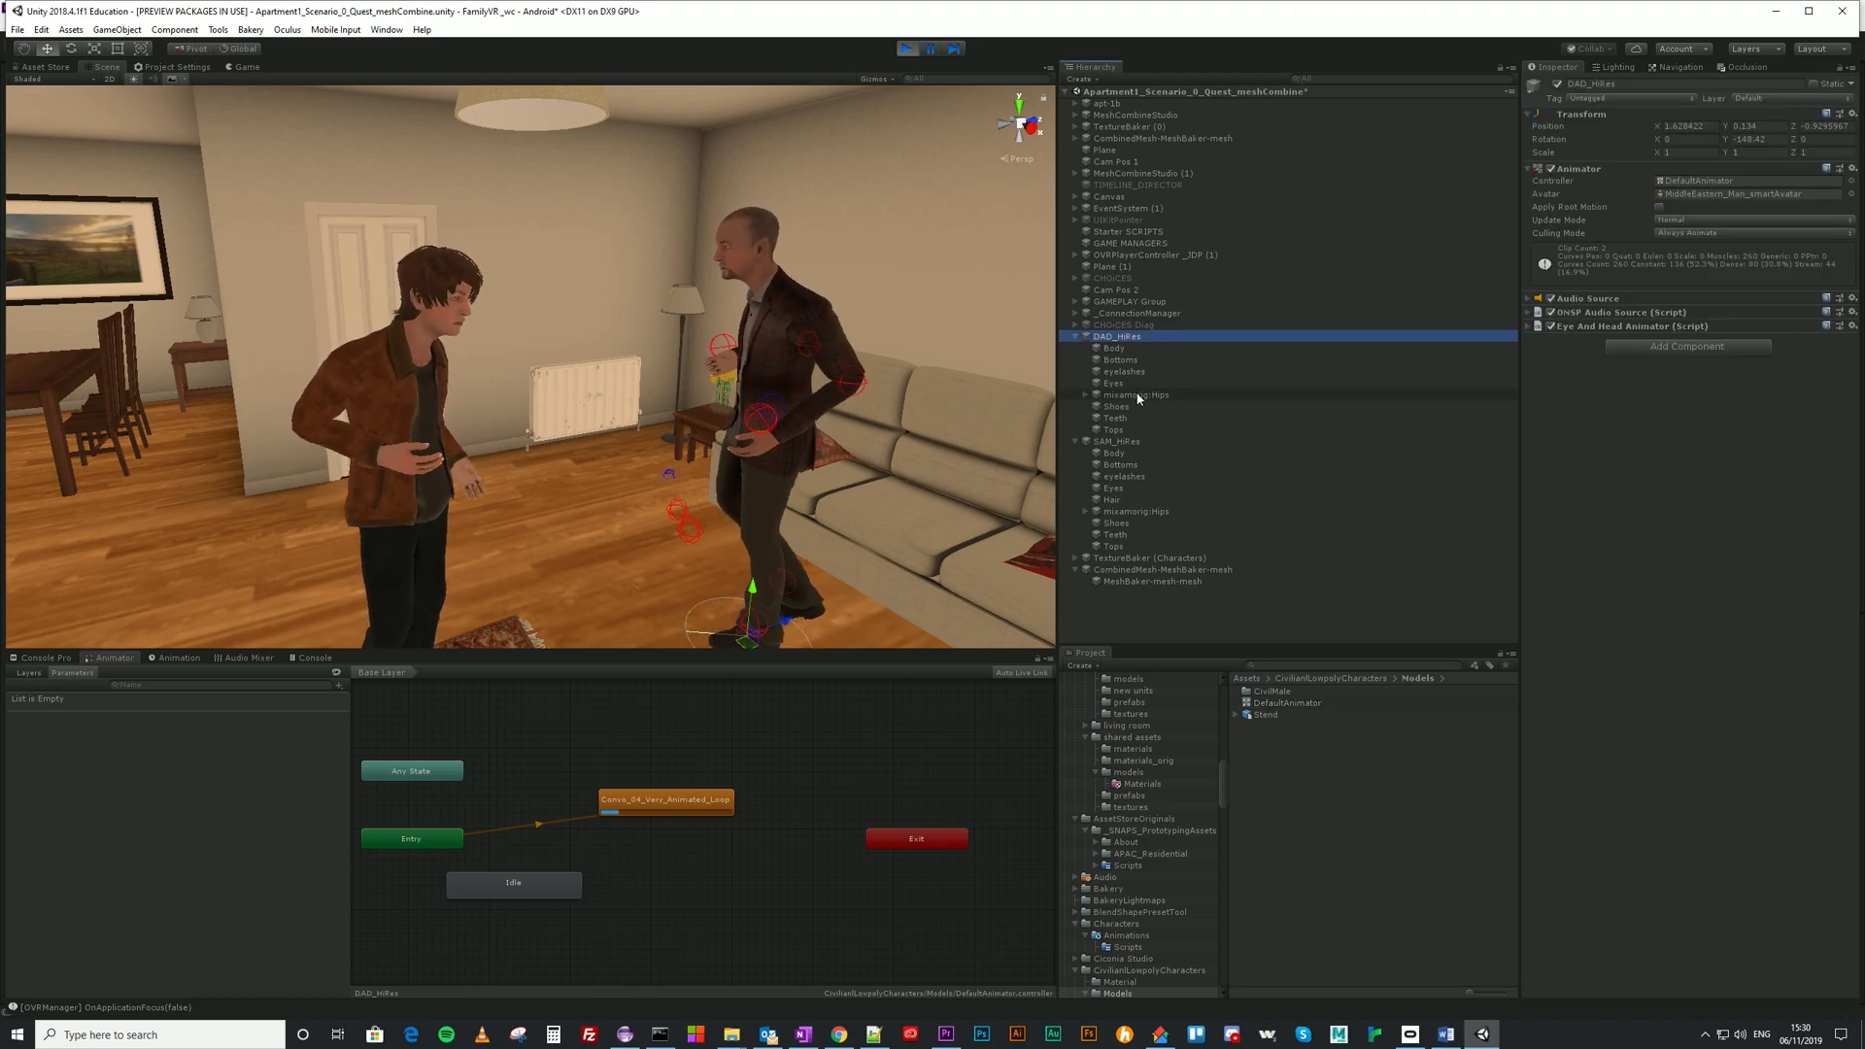
left_click(1171, 582)
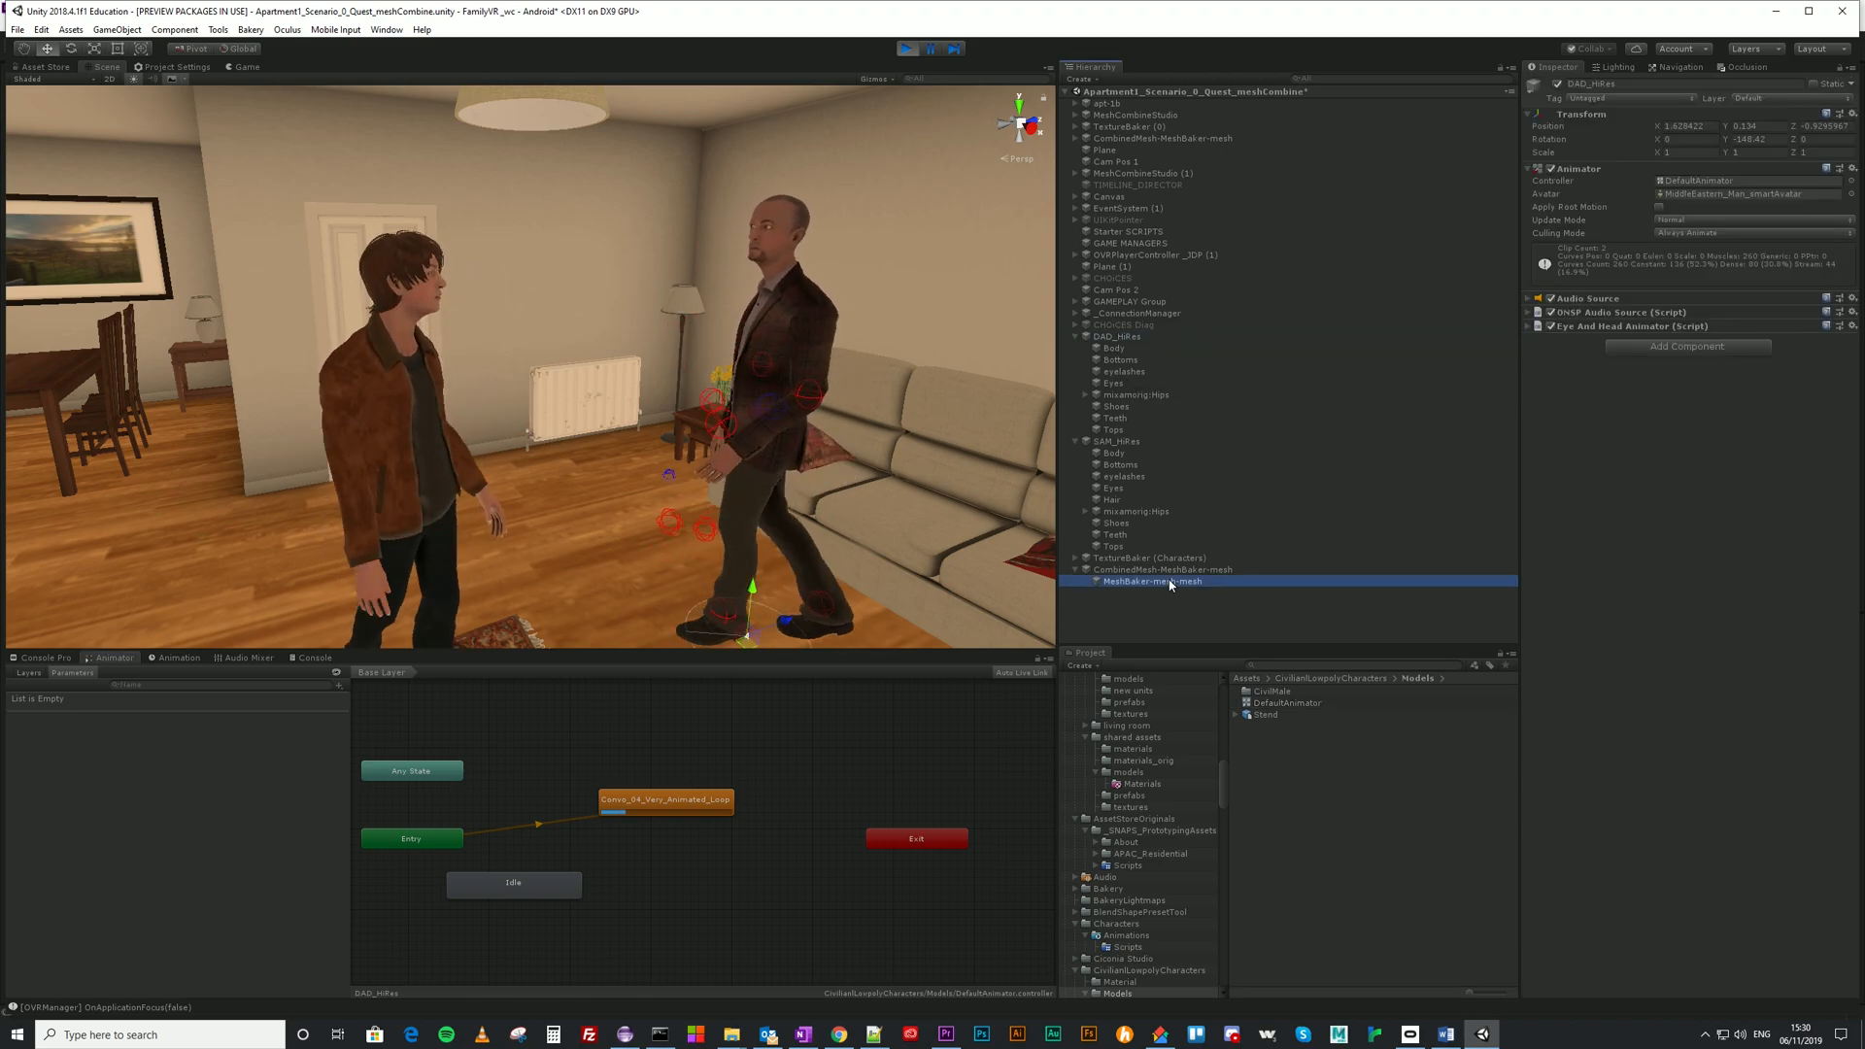
left_click(906, 48)
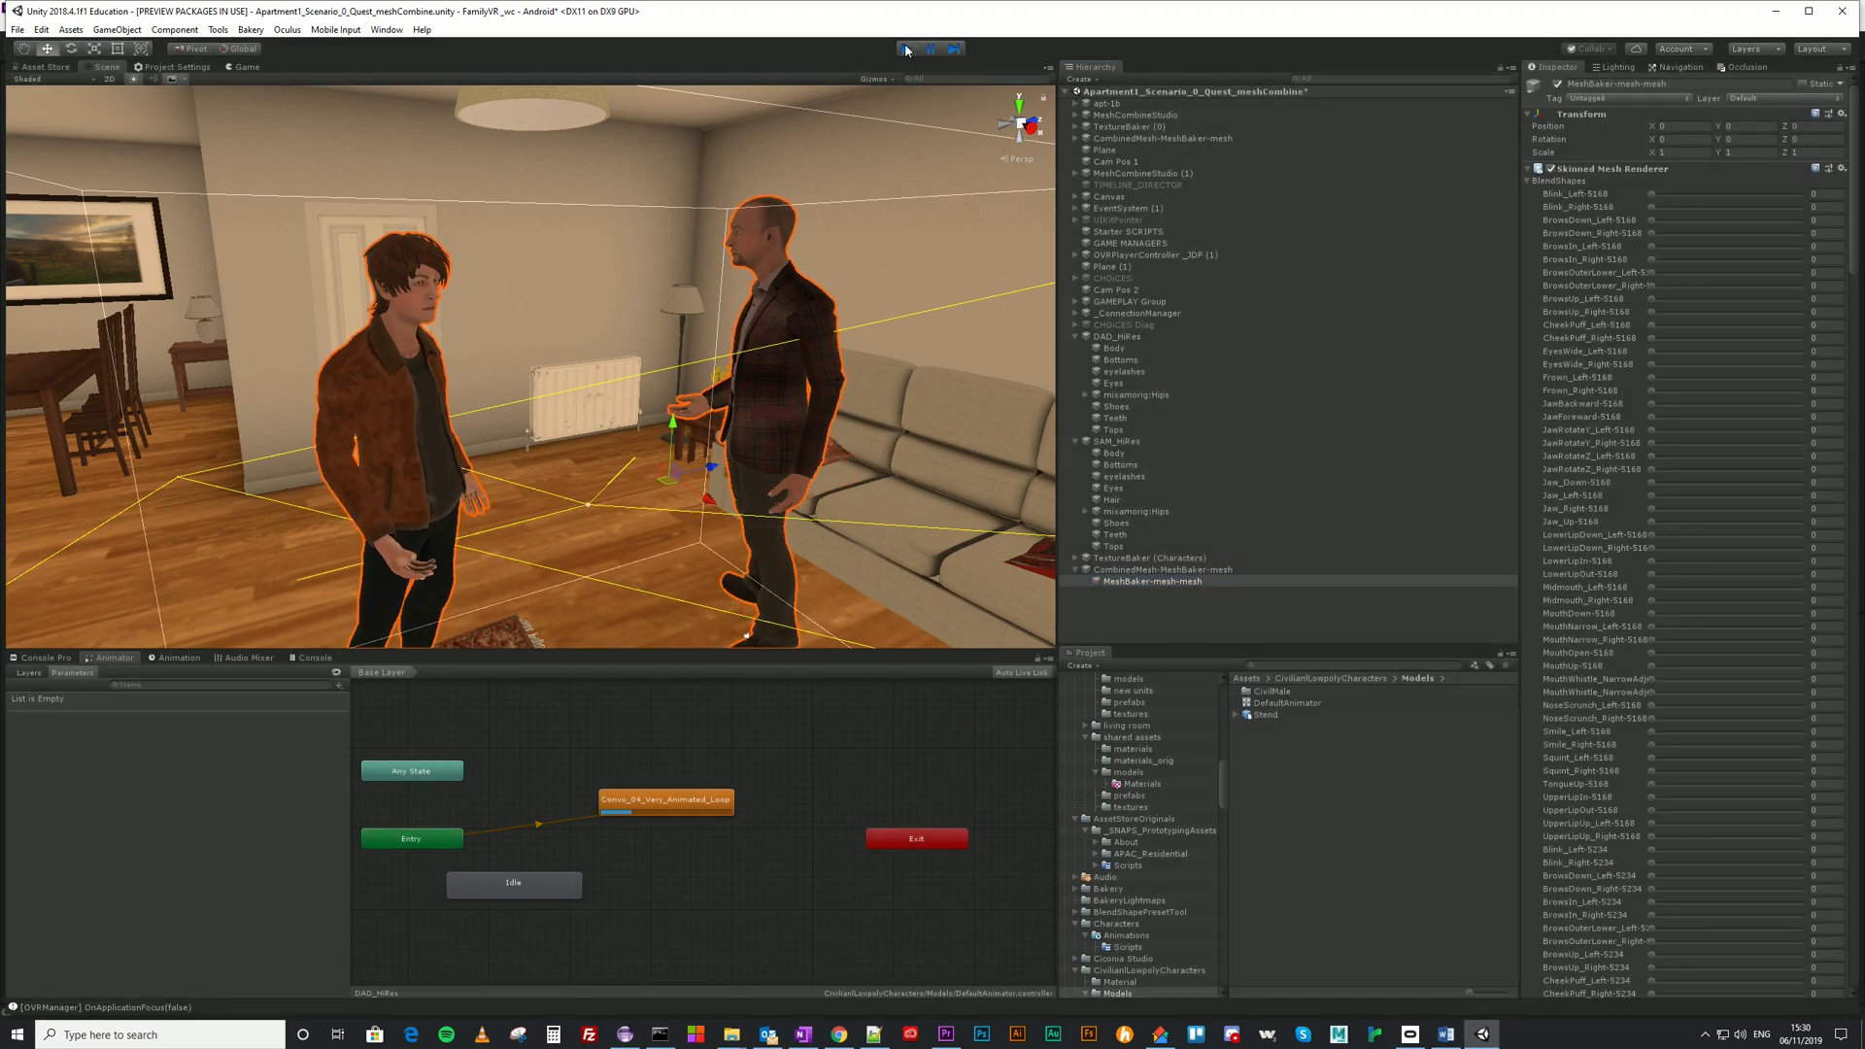
Look through the numbered blend shape groups of the combined MeshBaker-mesh-mesh and return to the start of the list.
left_click(1149, 380)
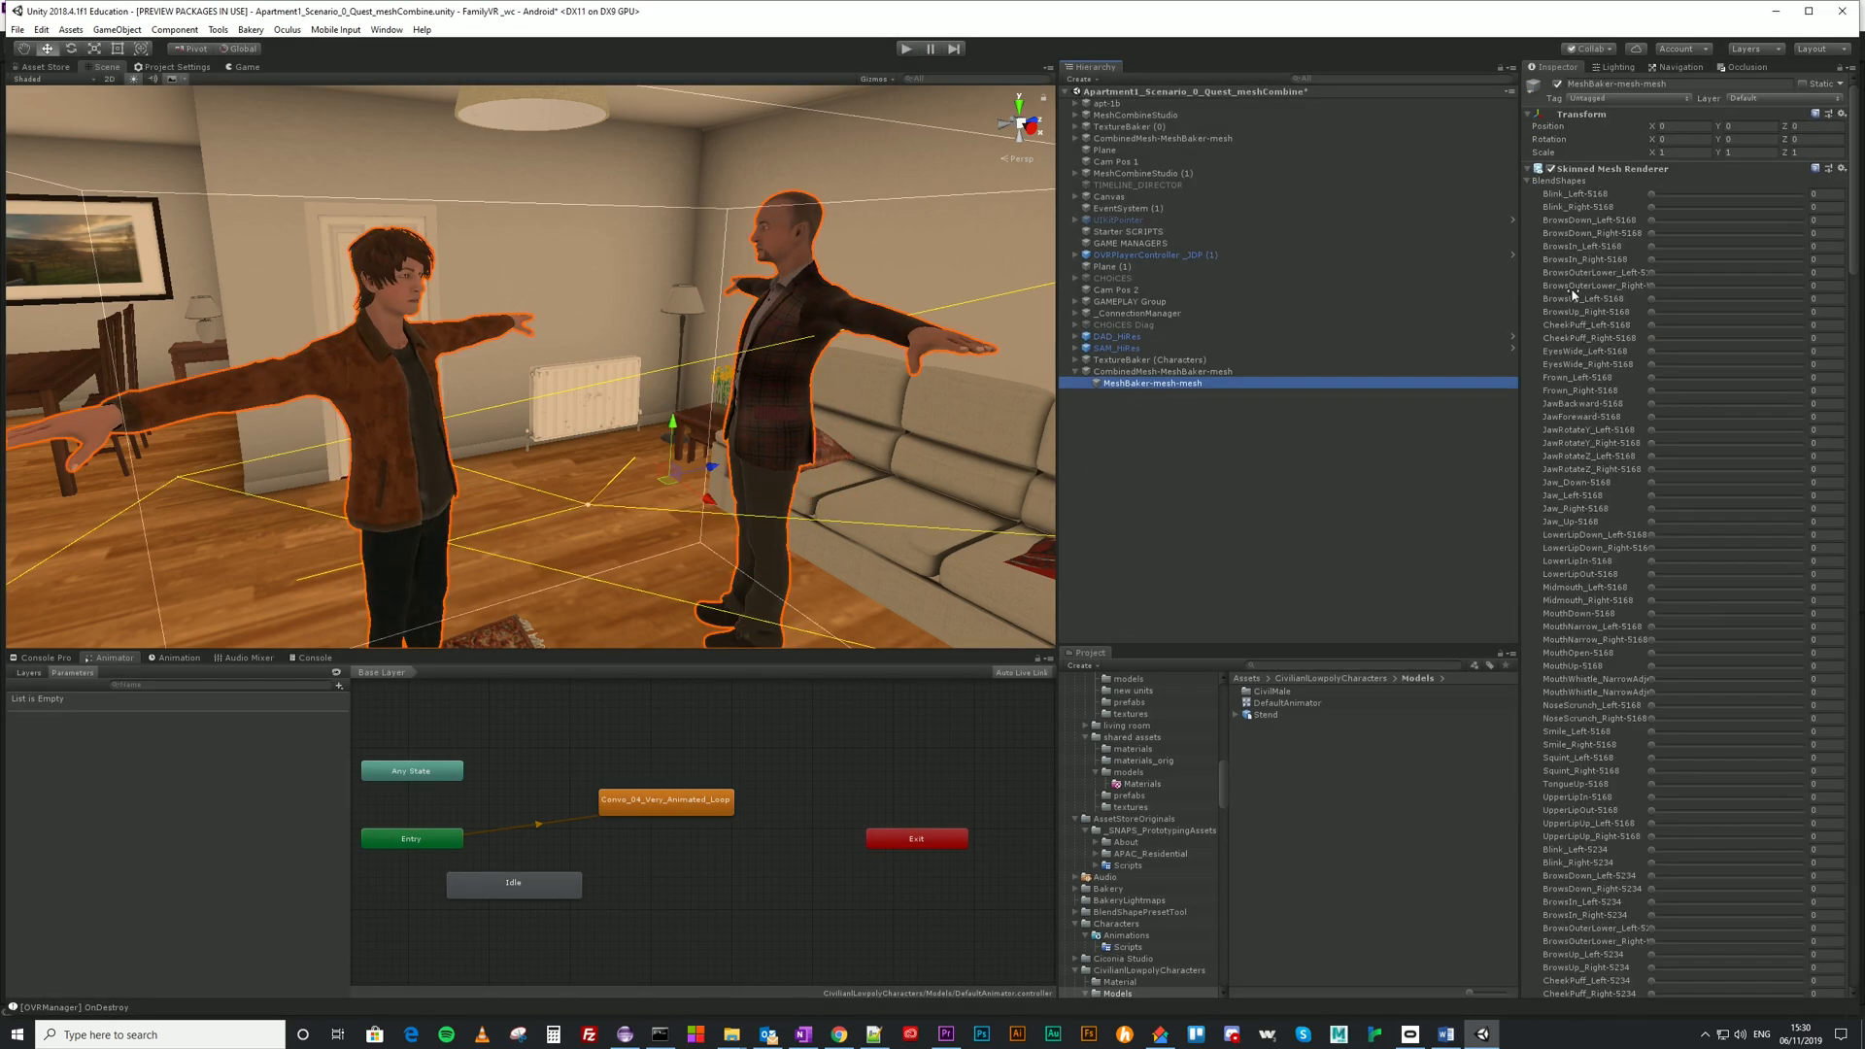
scroll(1586, 194, "down", 15)
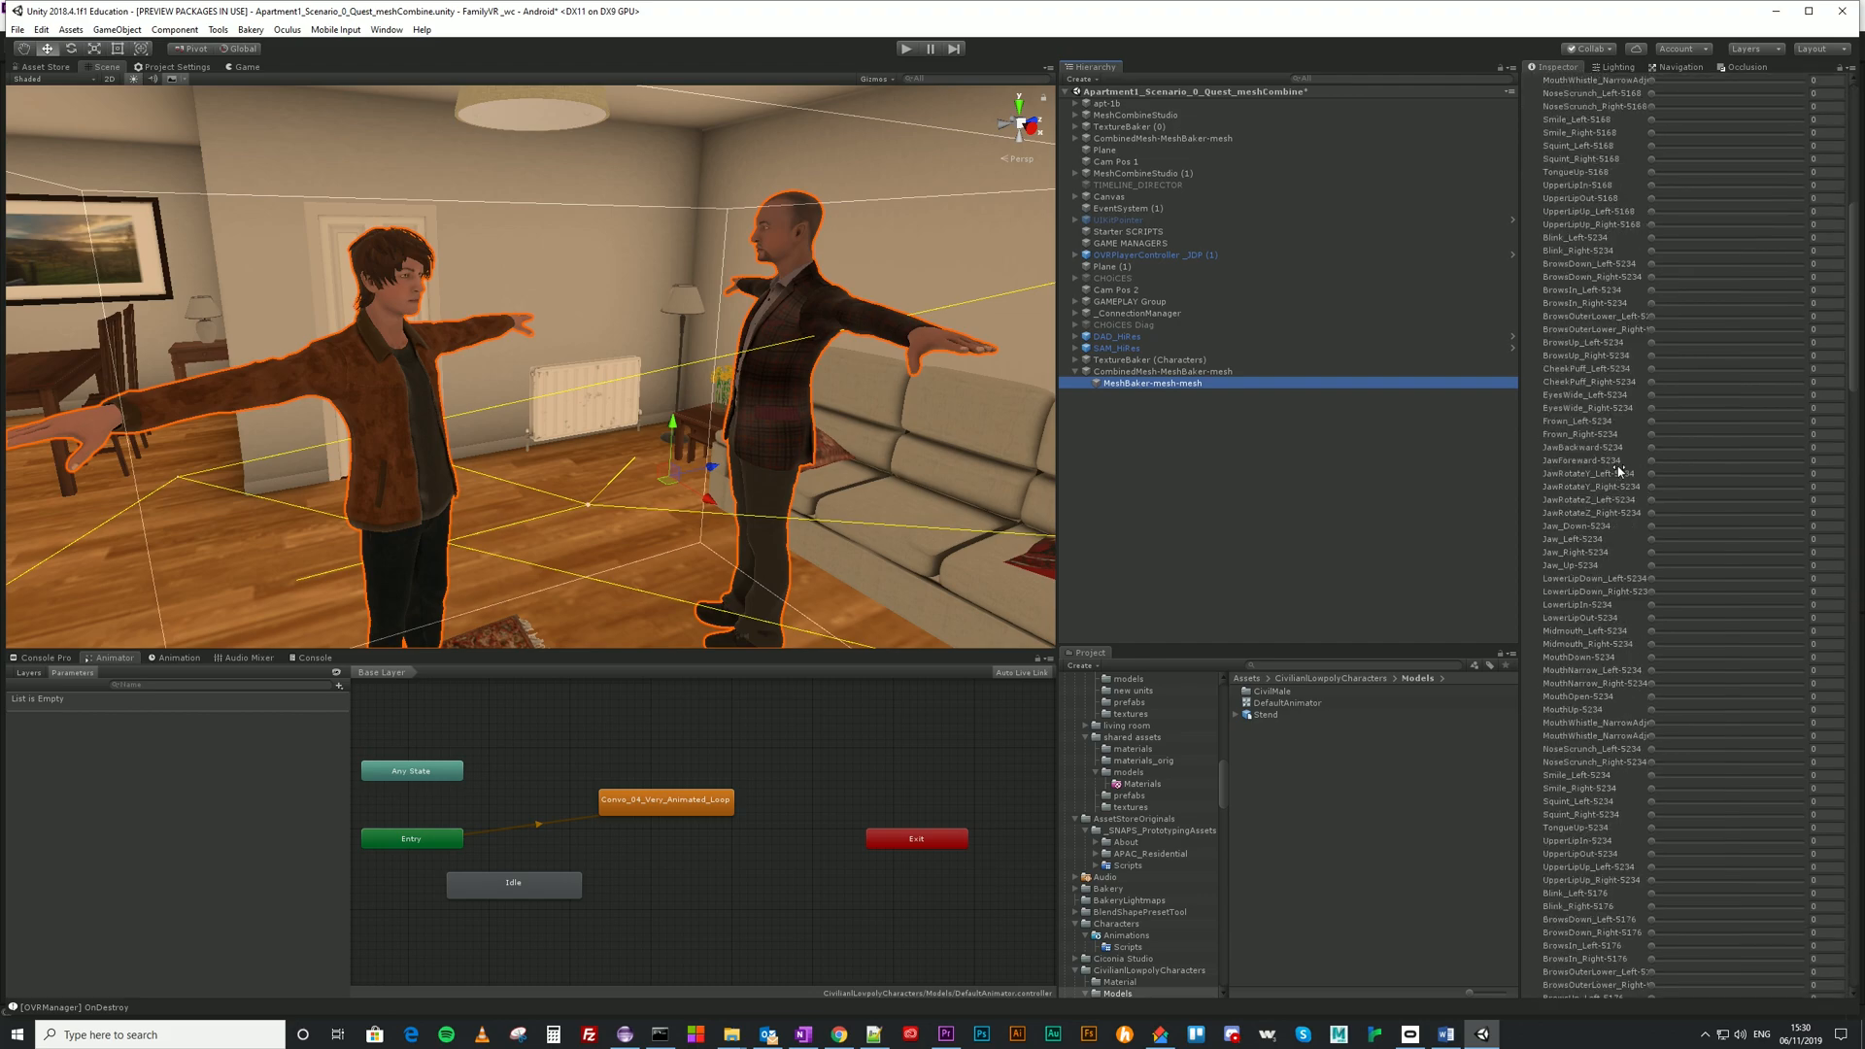
scroll(1620, 470, "down", 15)
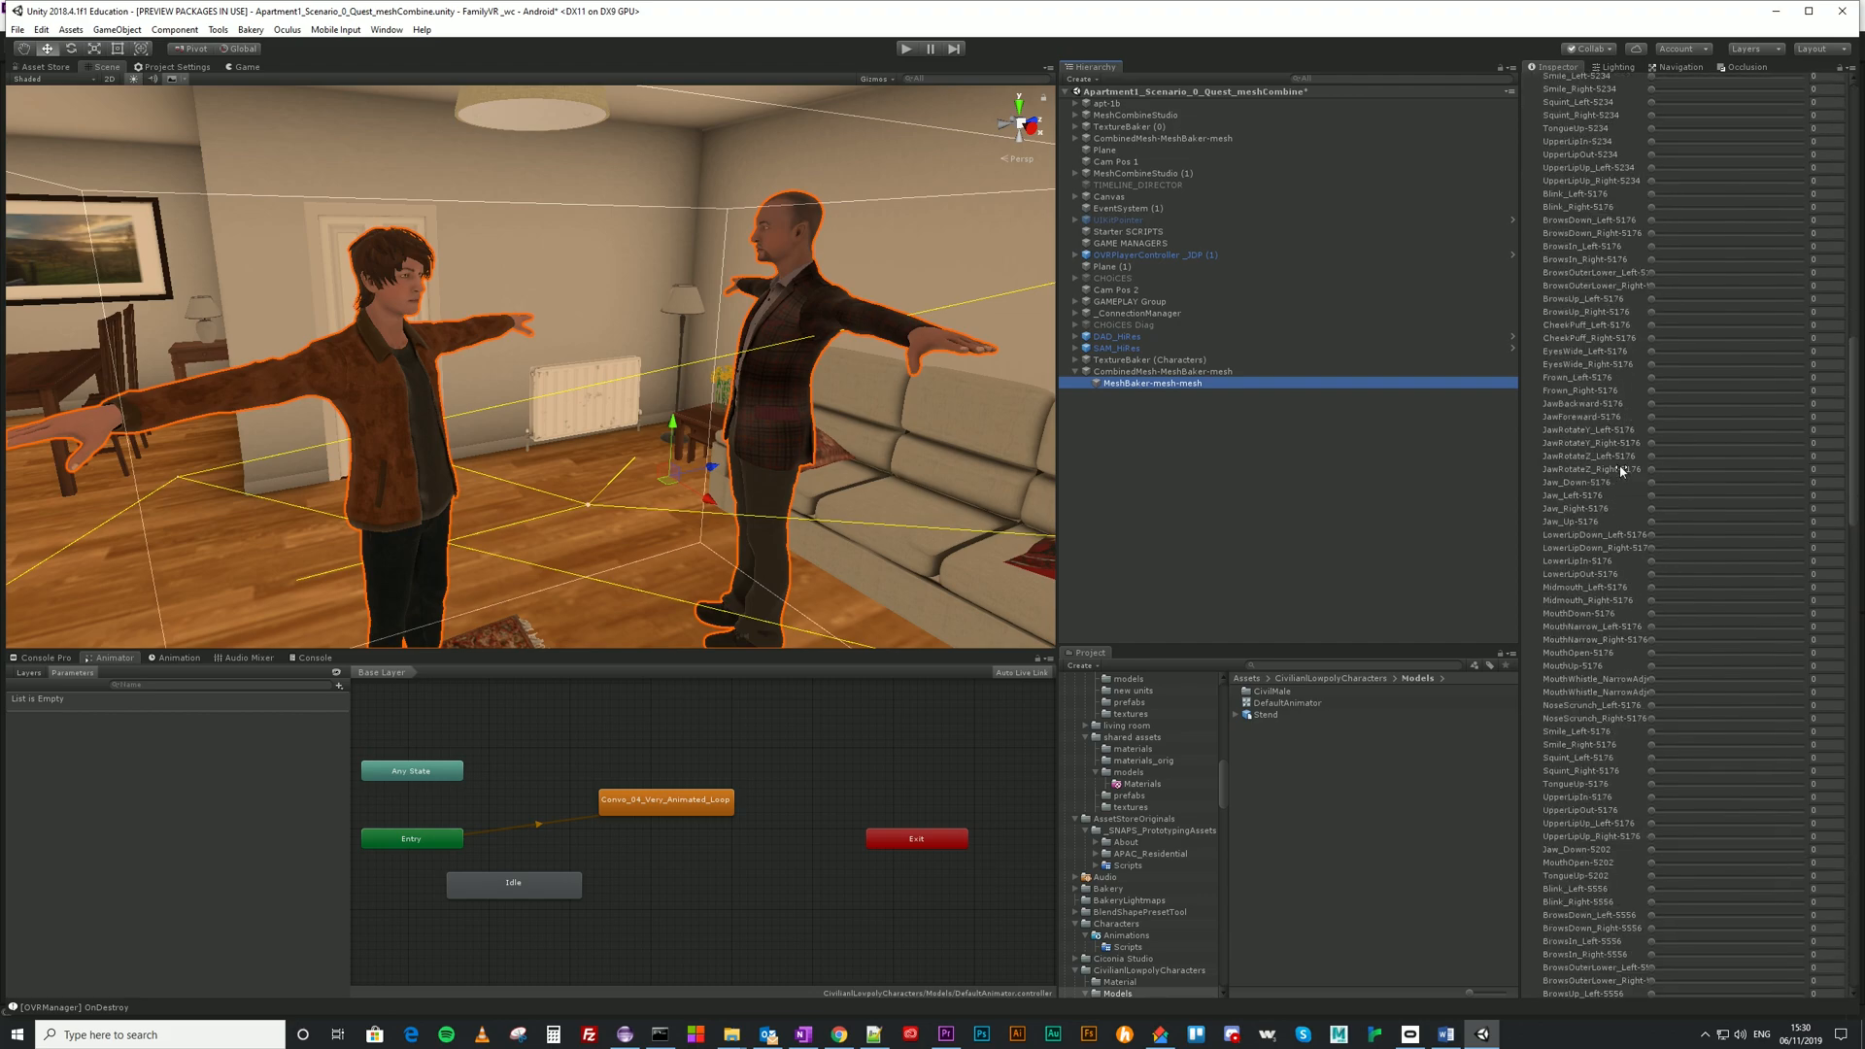
scroll(1622, 470, "down", 4)
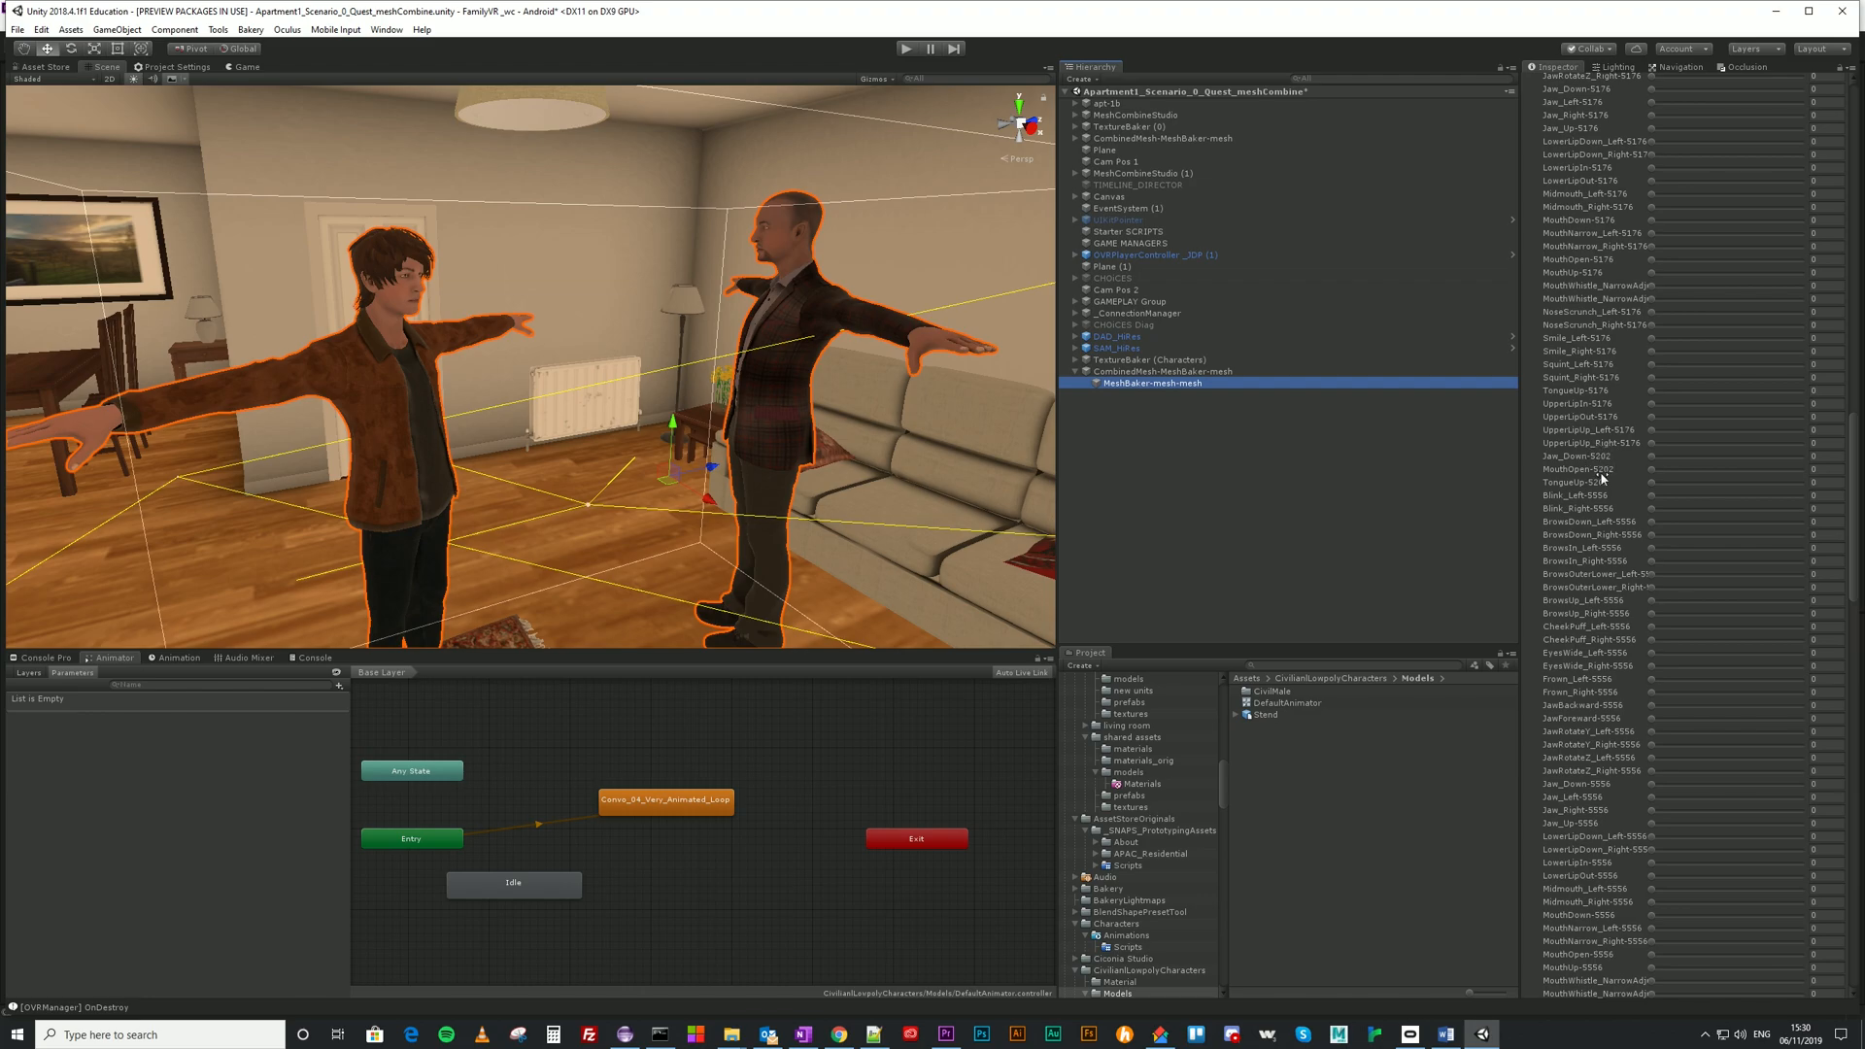
scroll(1598, 658, "down", 1)
scroll(1598, 650, "up", 12)
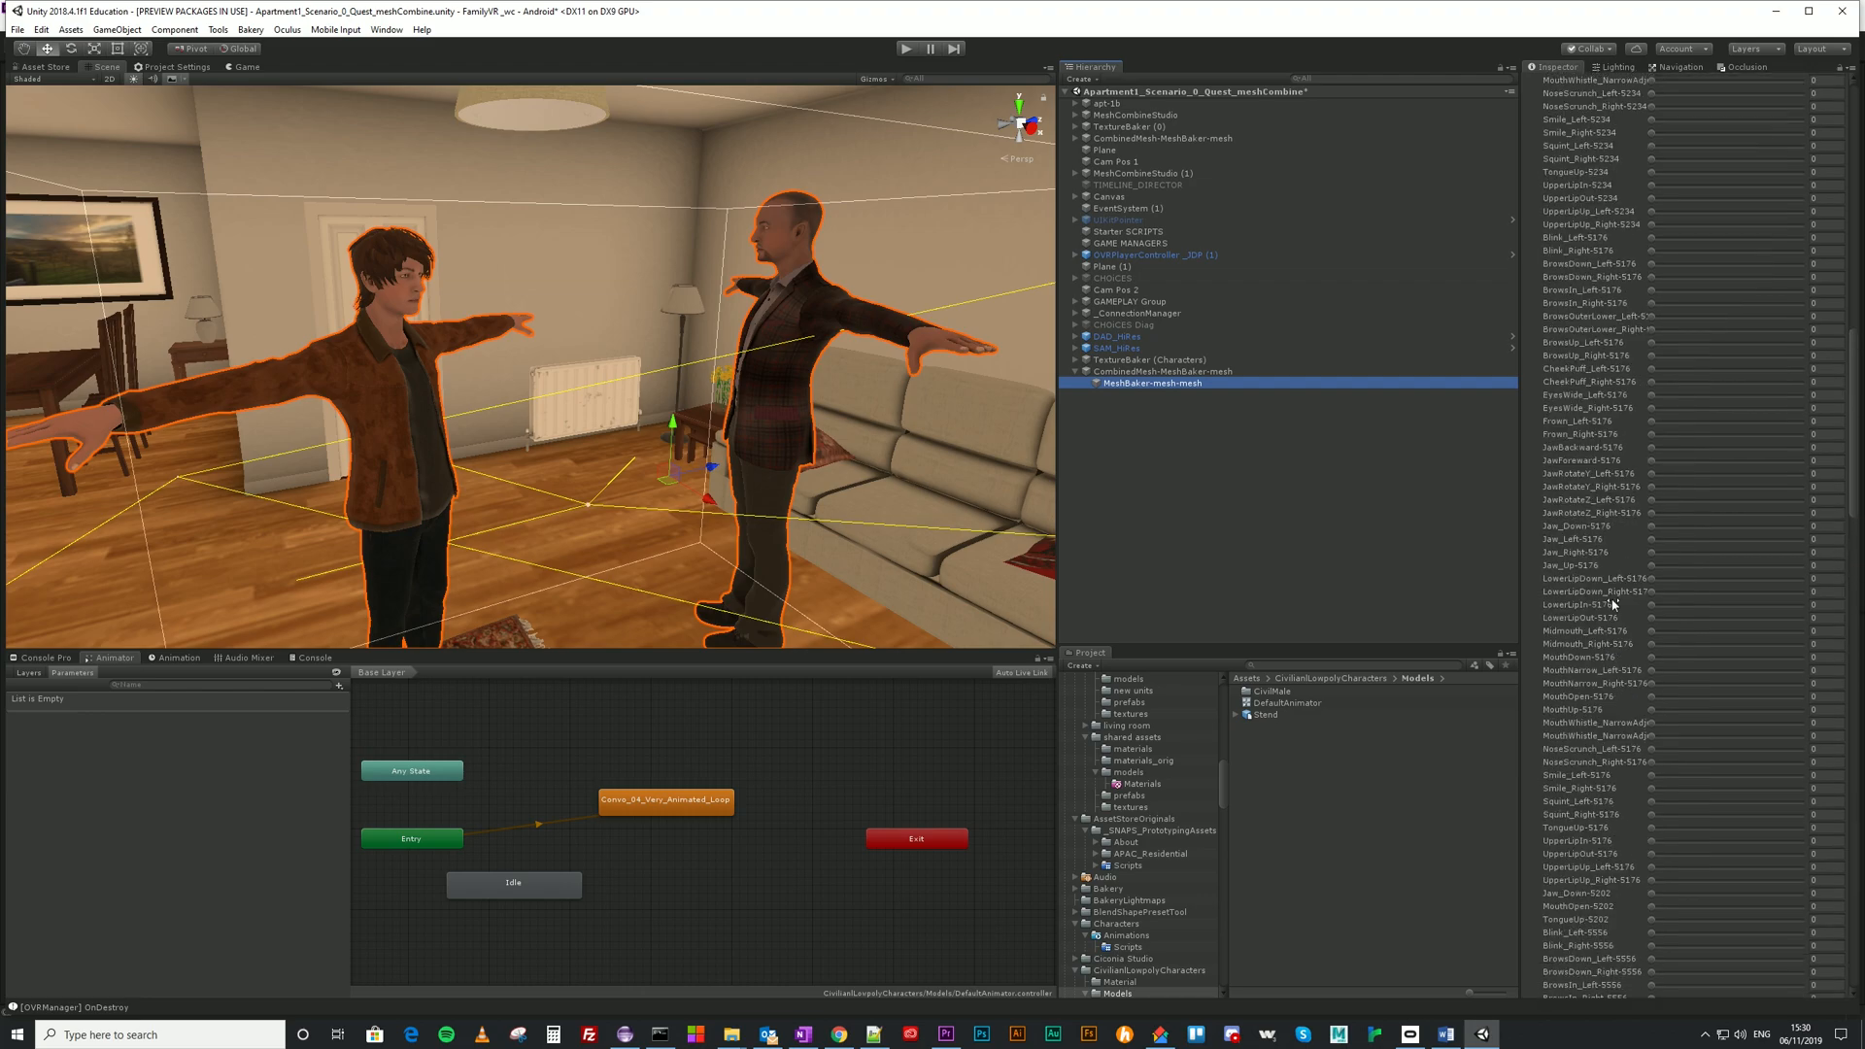
left_click_drag(1854, 379, 1854, 184)
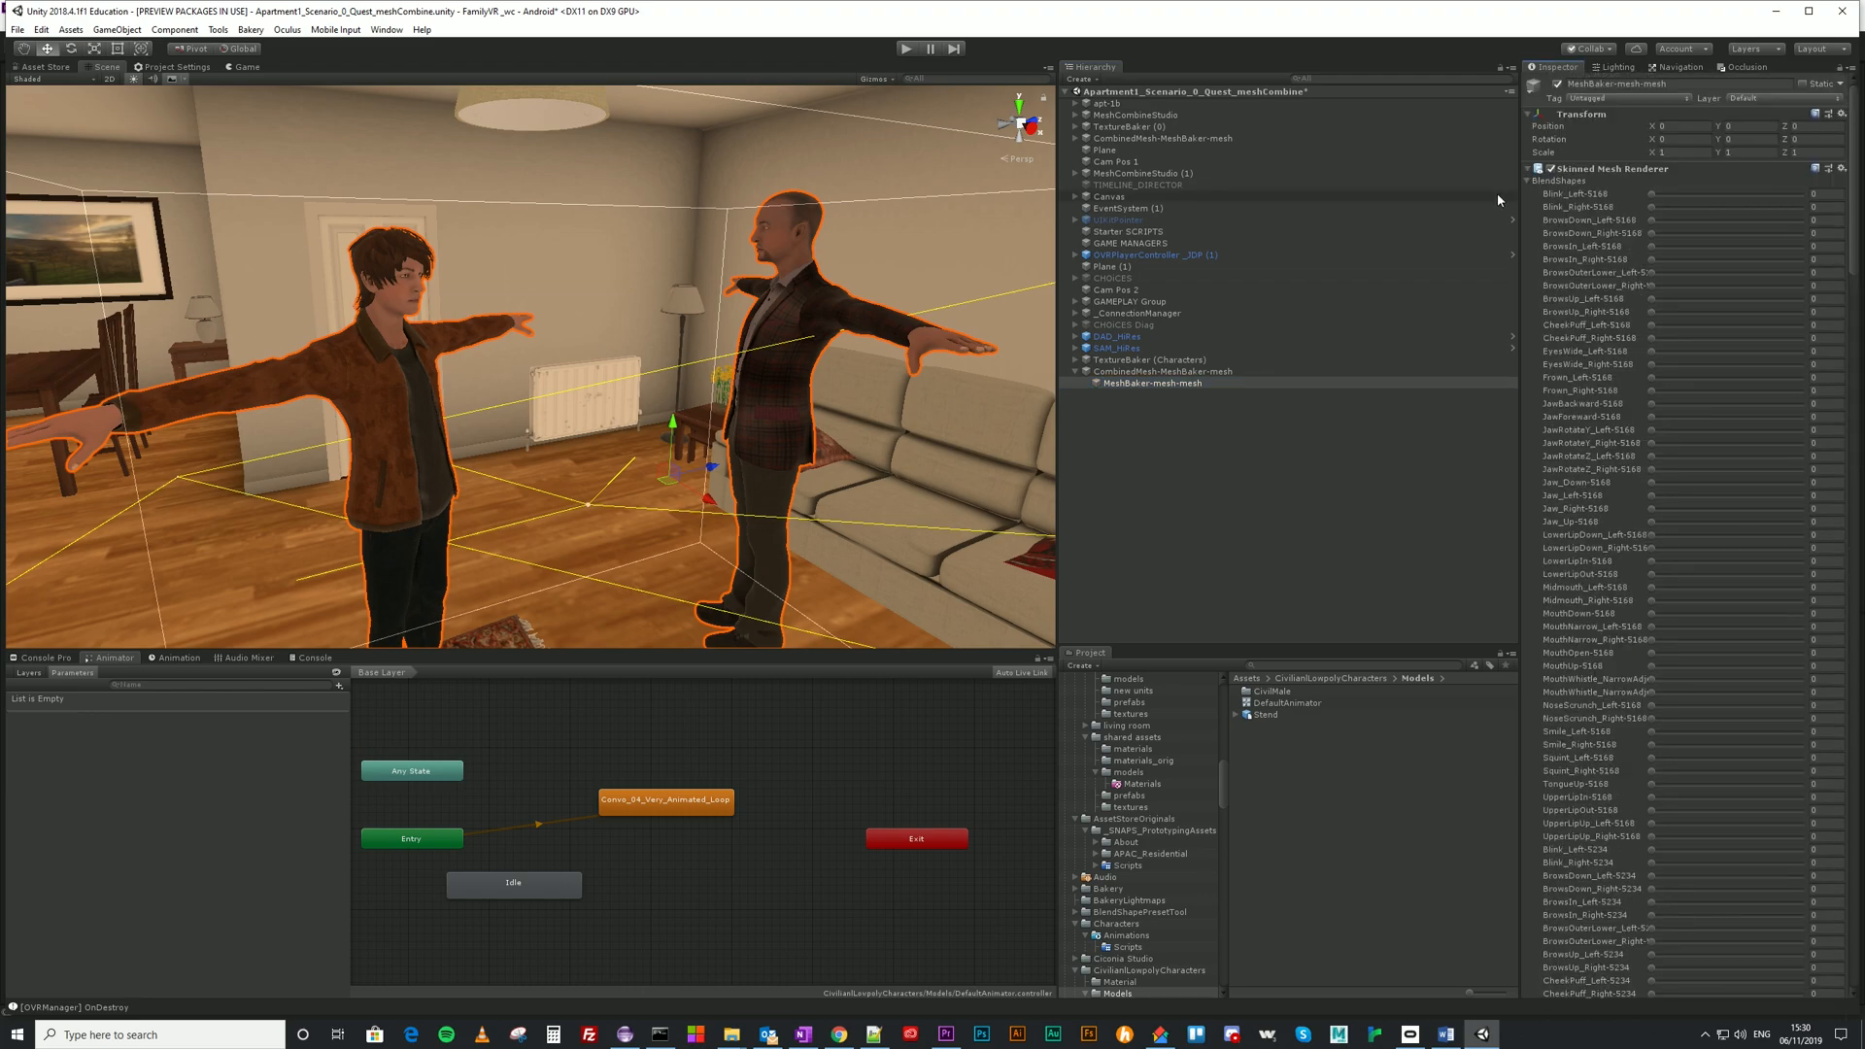
Add the LipSync Pro component to DAD_HiRes and set its blend system to Advanced Blendshape Blend System.
left_click(1115, 337)
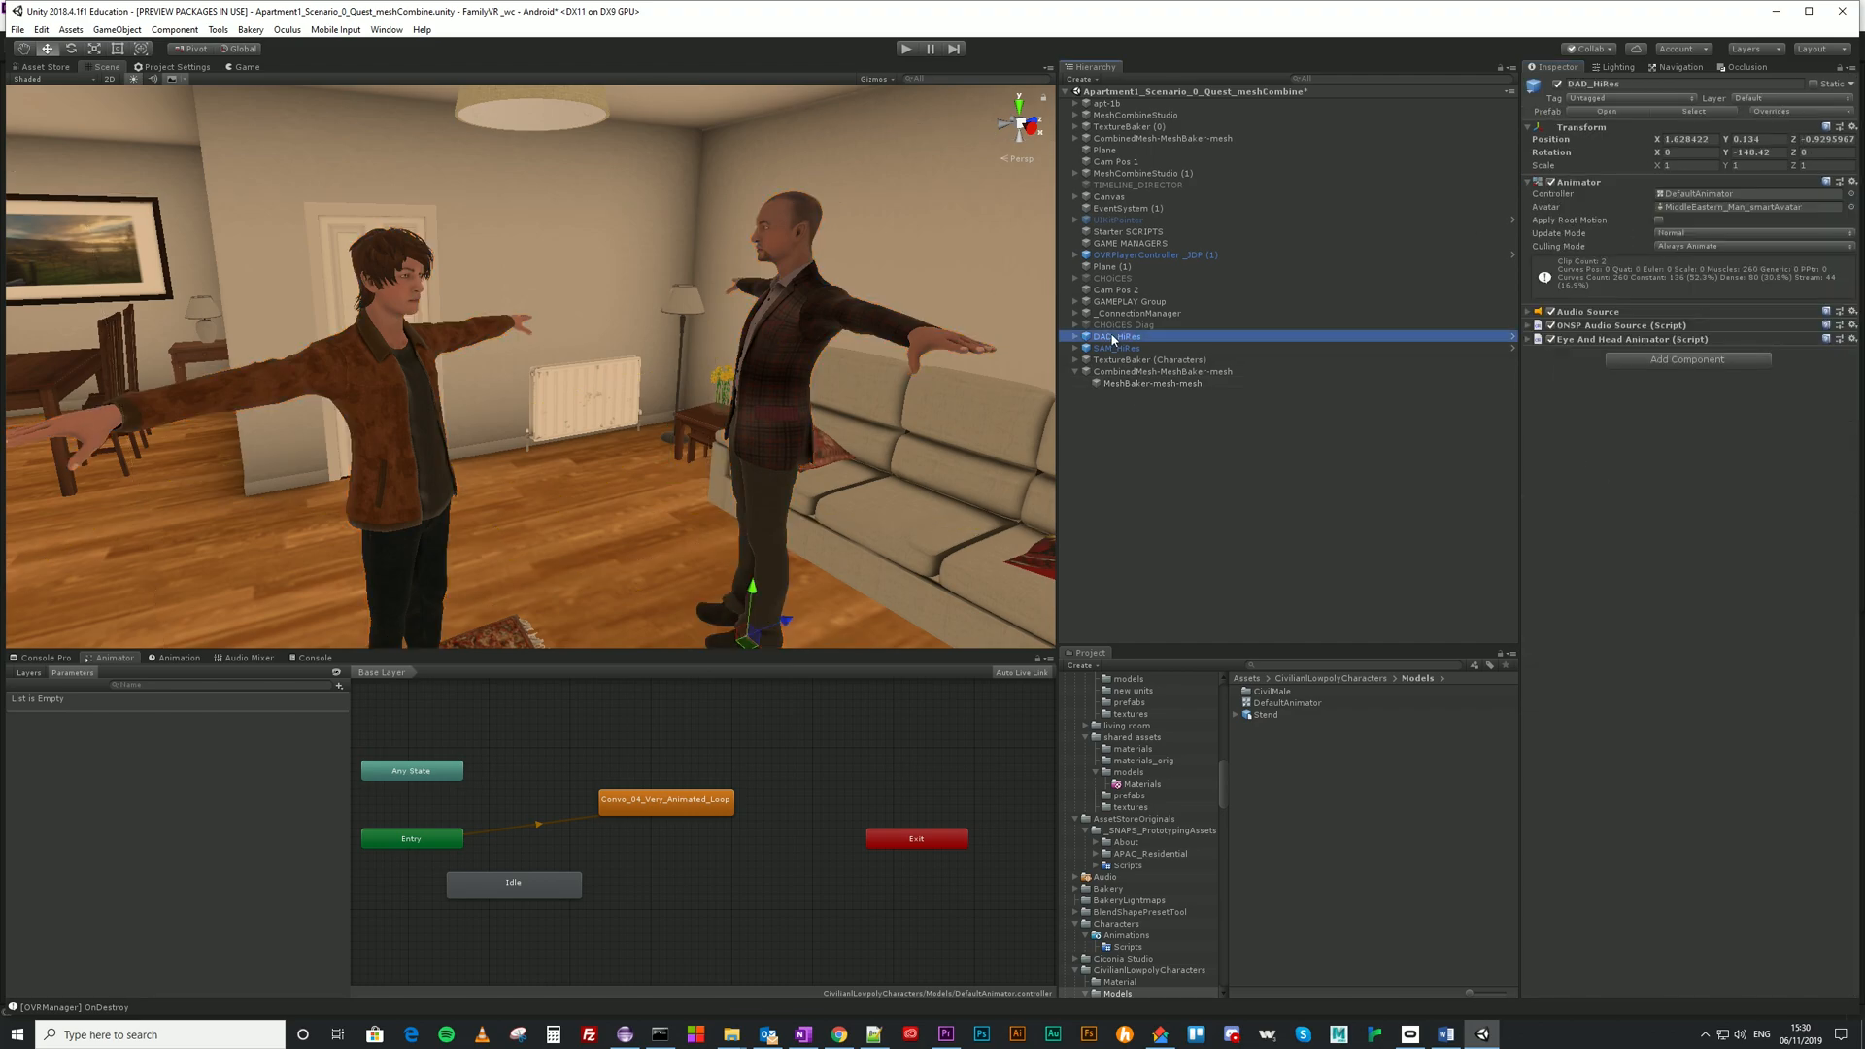
left_click(1634, 363)
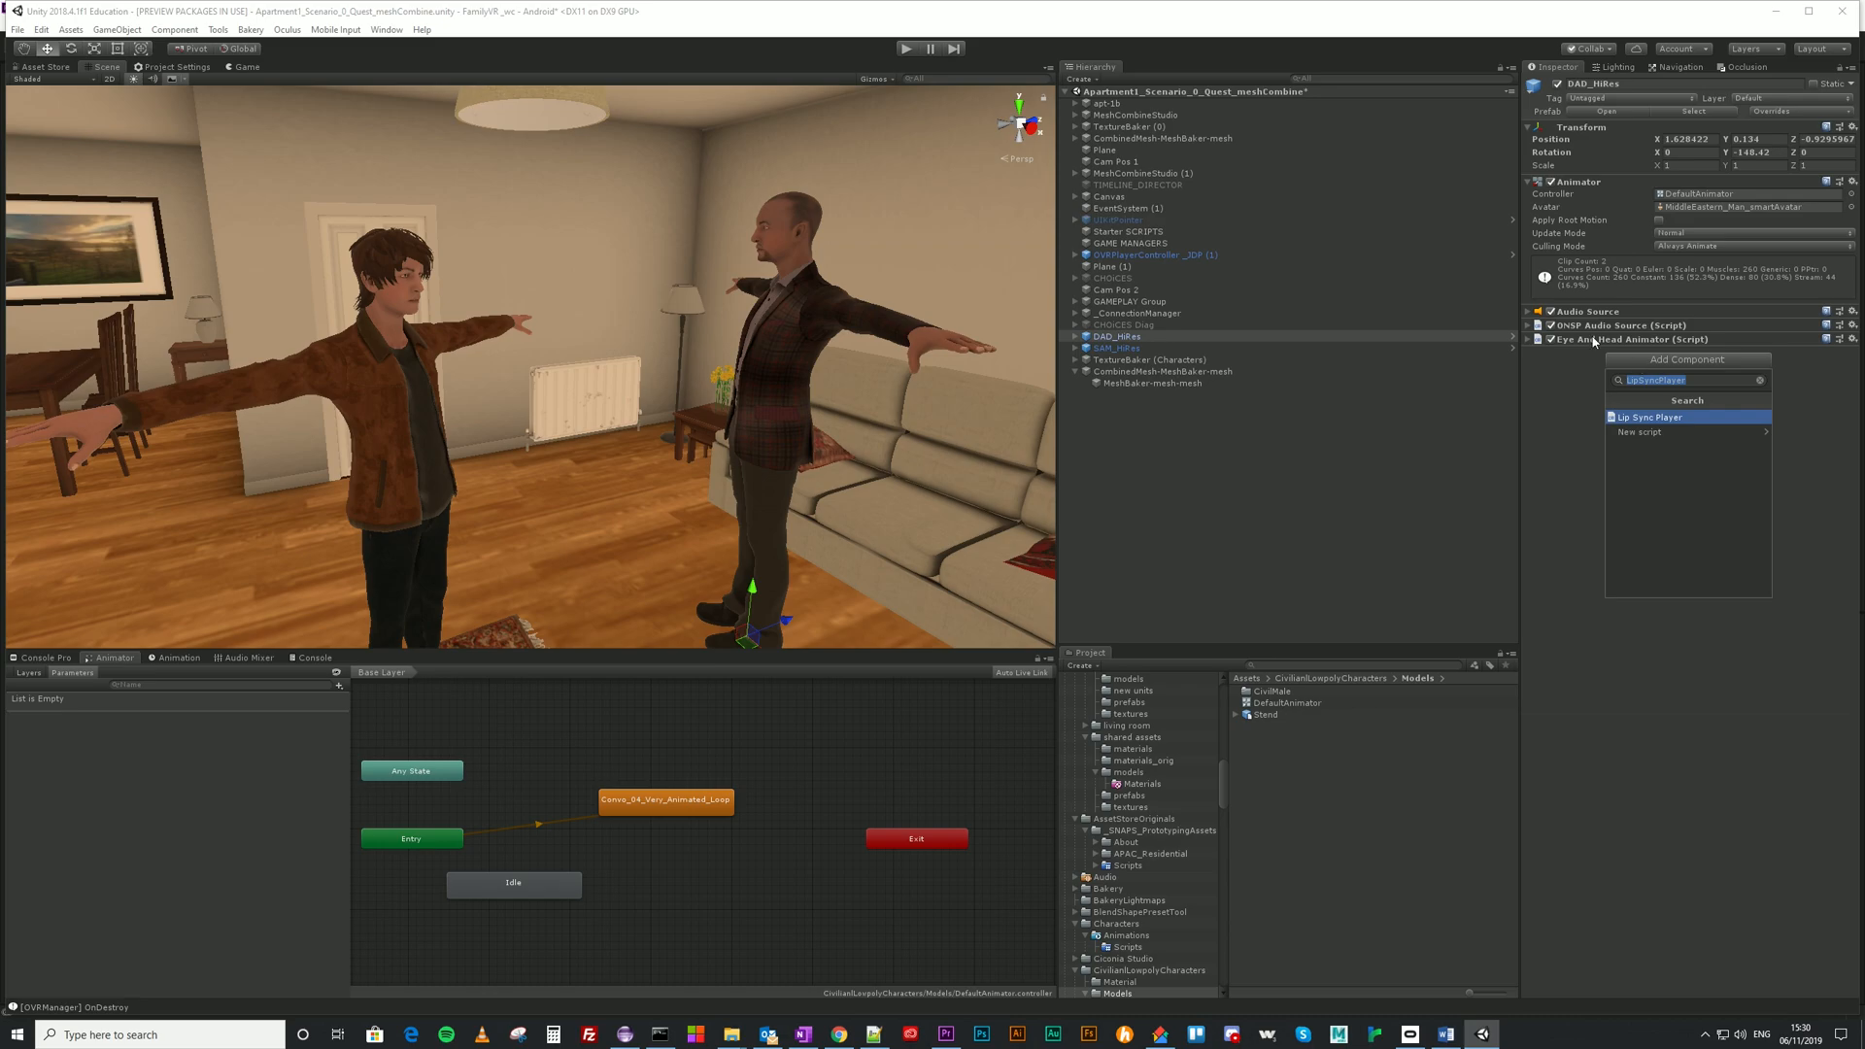
type("Lip")
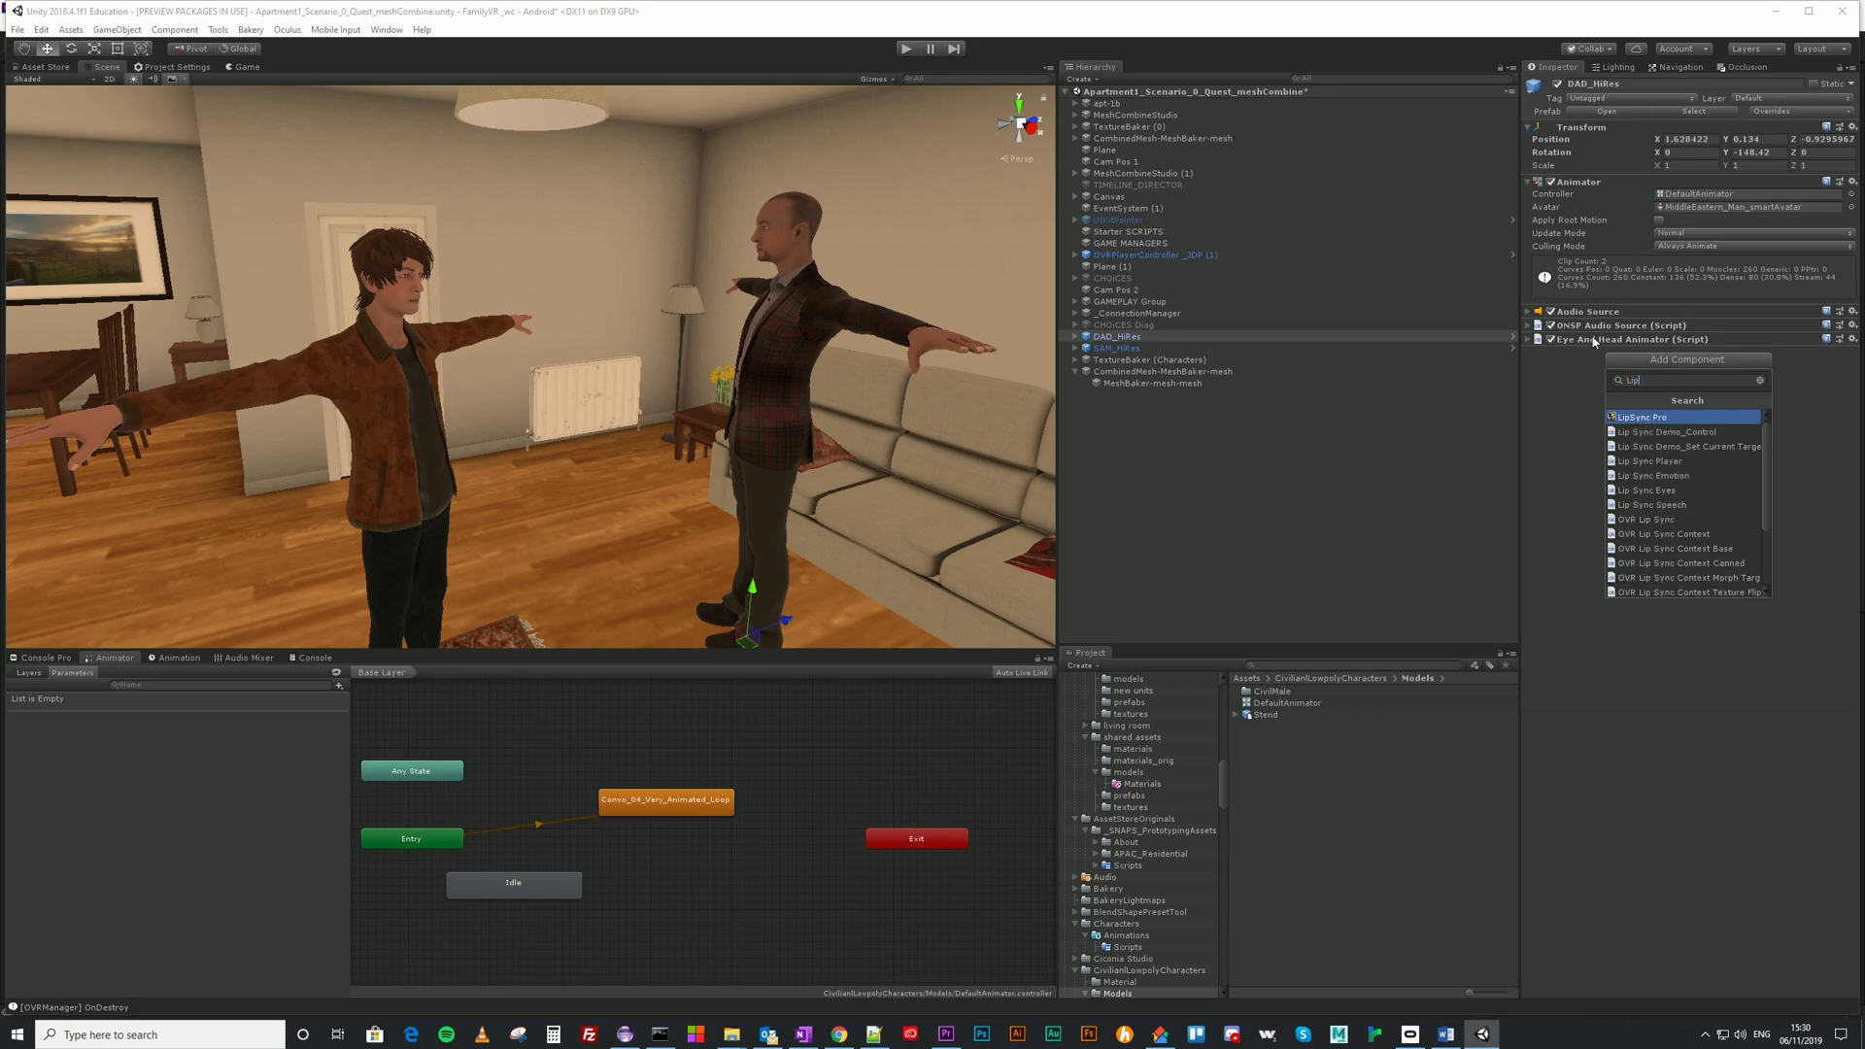
left_click(1667, 418)
left_click(1691, 474)
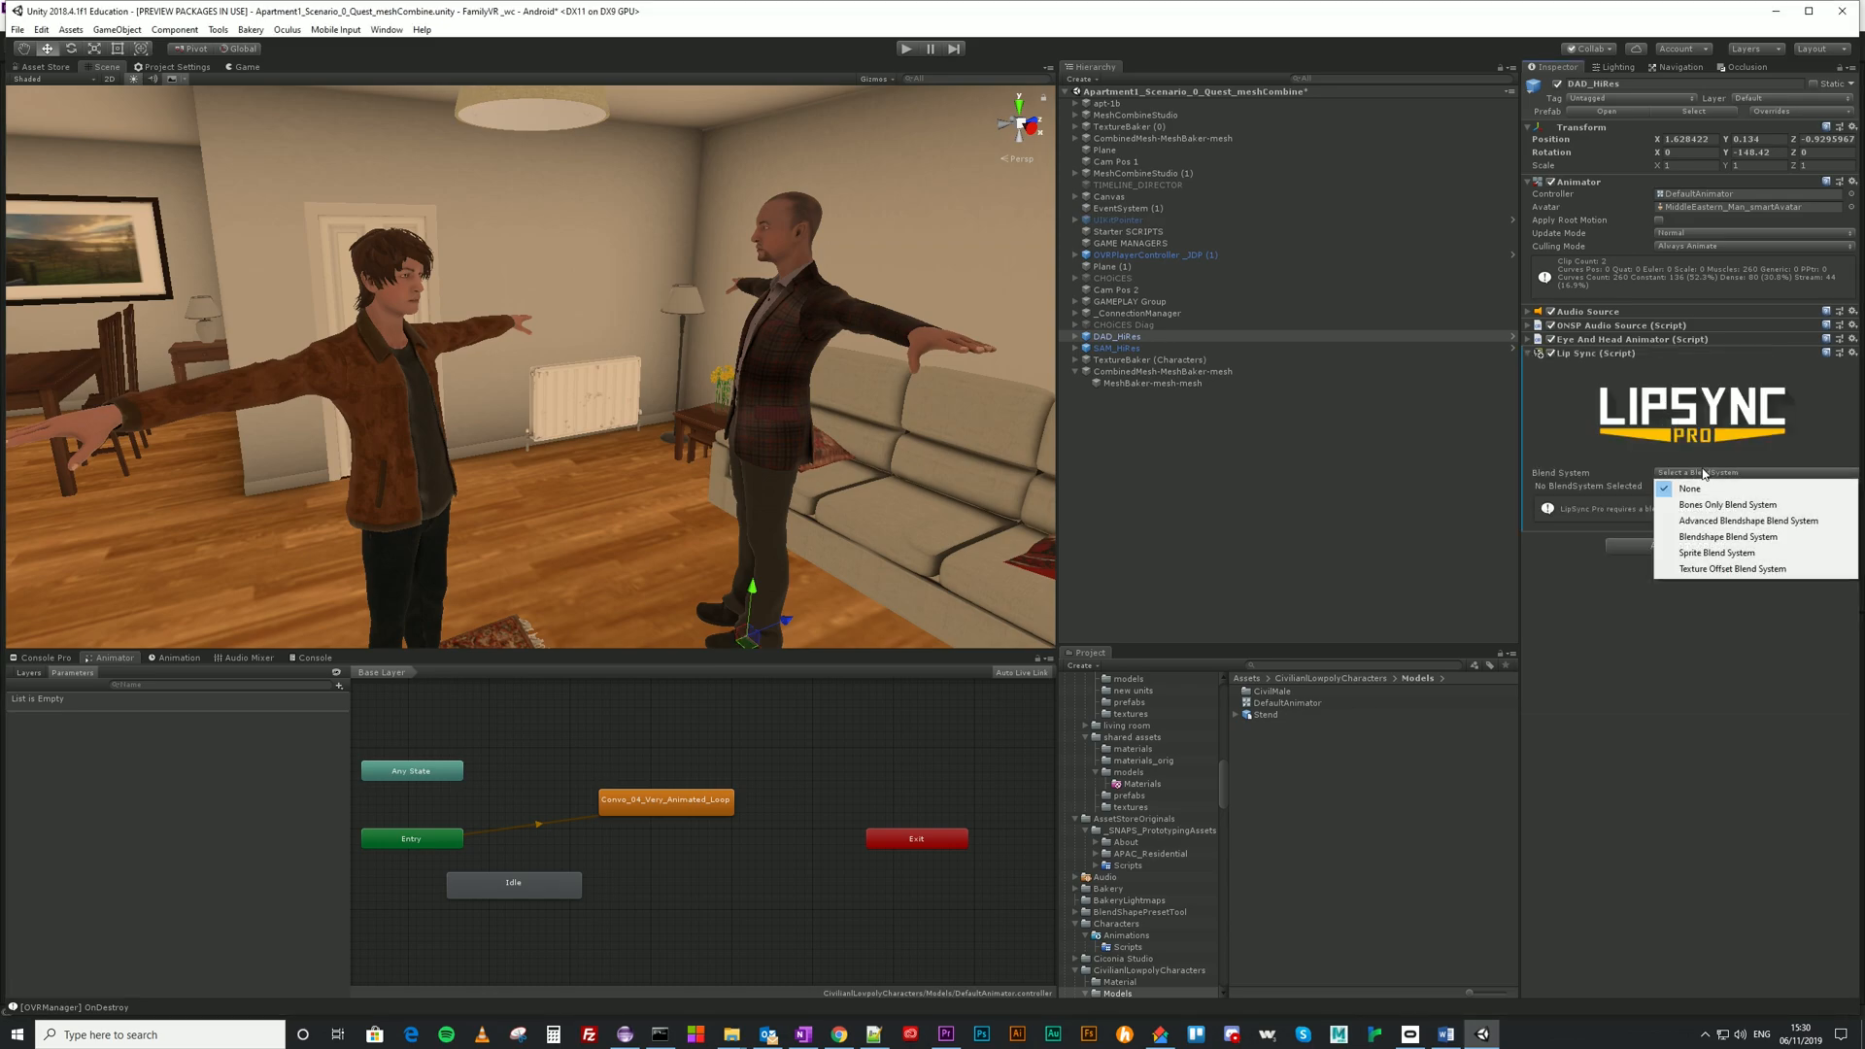
left_click(1732, 521)
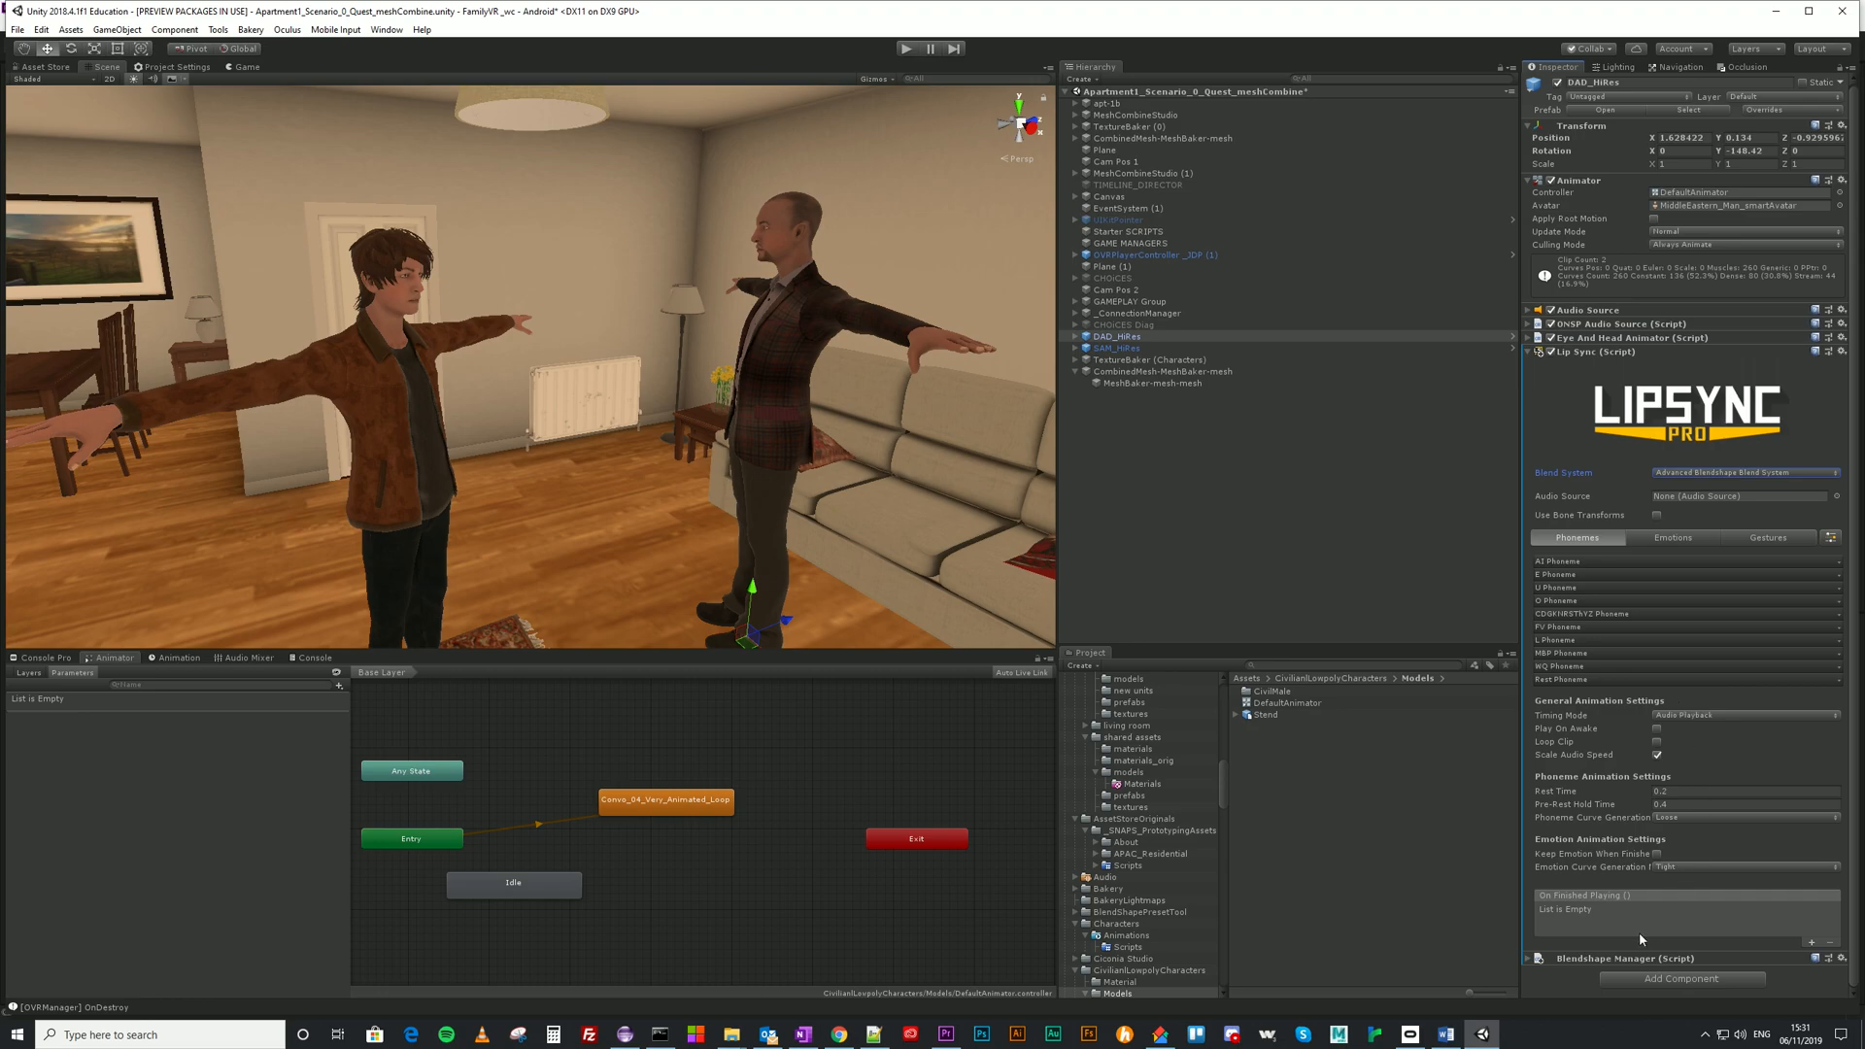
Enable grouping by named suffixes in DAD_HiRes's Blendshape Manager and set the suffix list size to 4.
left_click(1529, 959)
scroll(1661, 780, "down", 3)
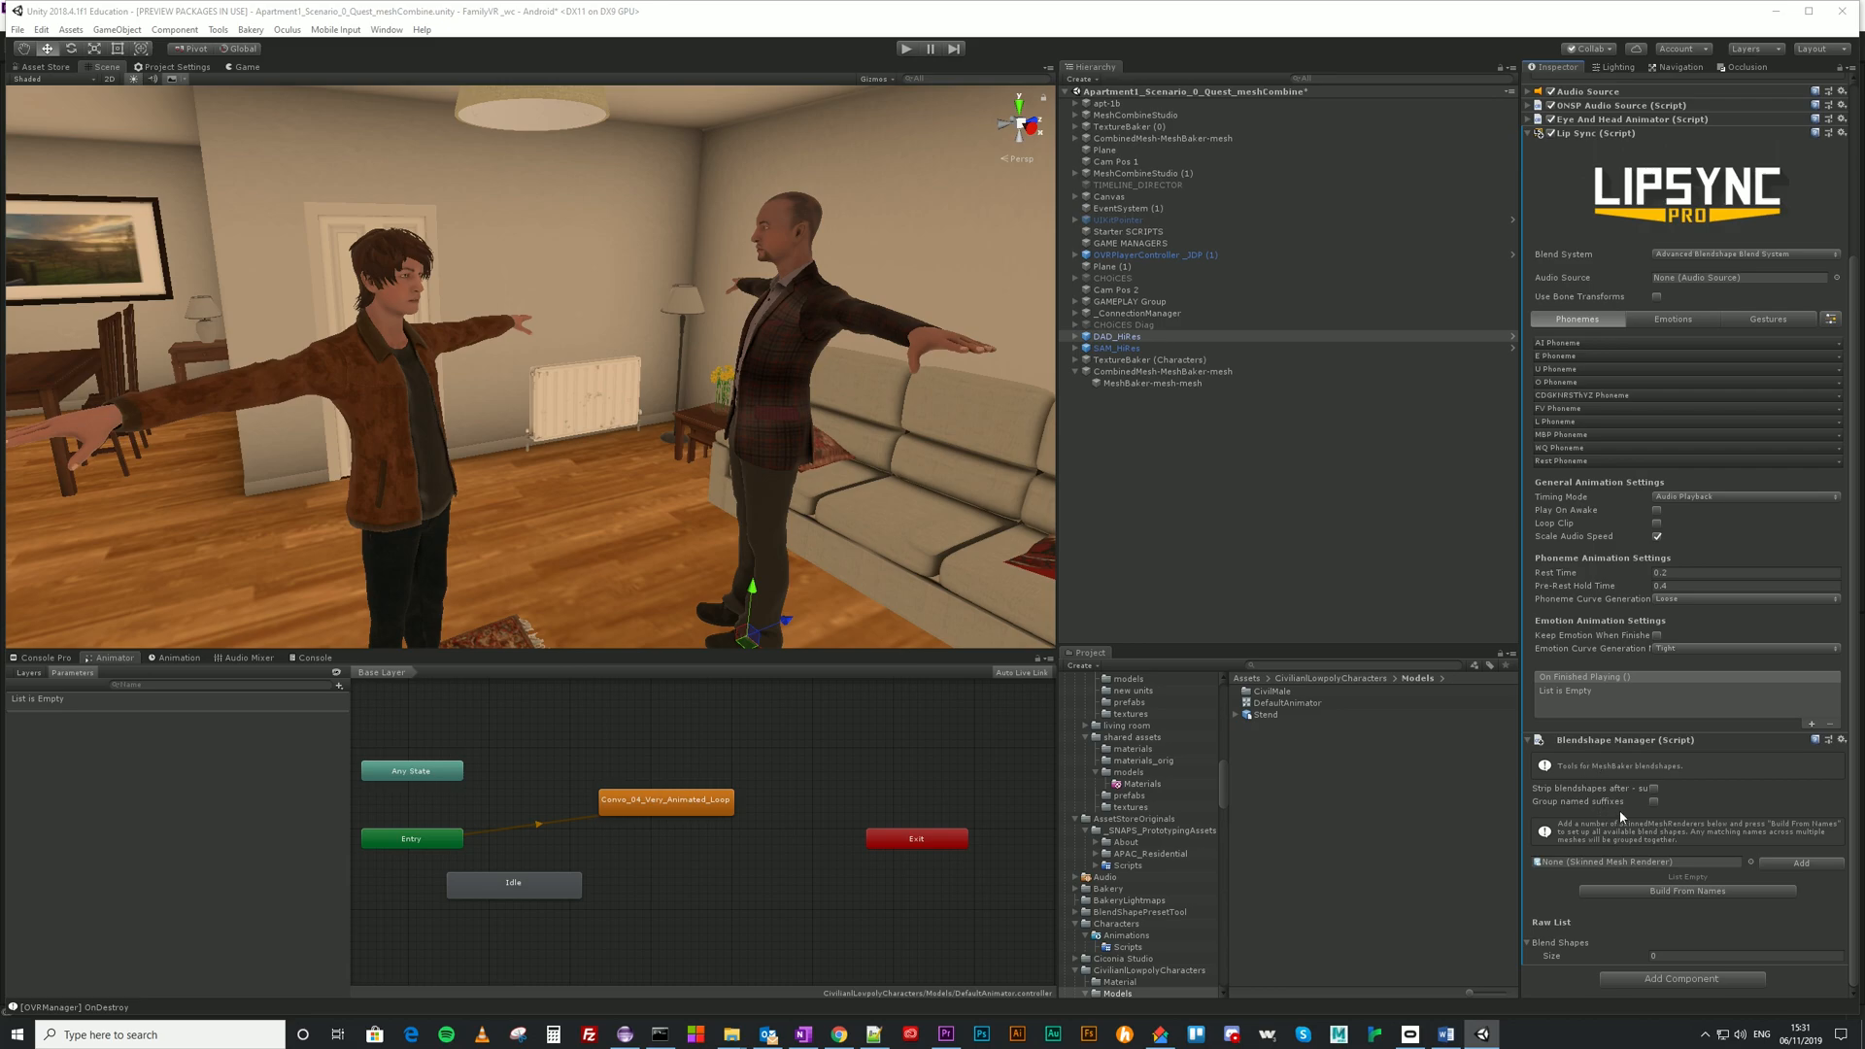
left_click(1654, 803)
left_click(1673, 814)
type("4")
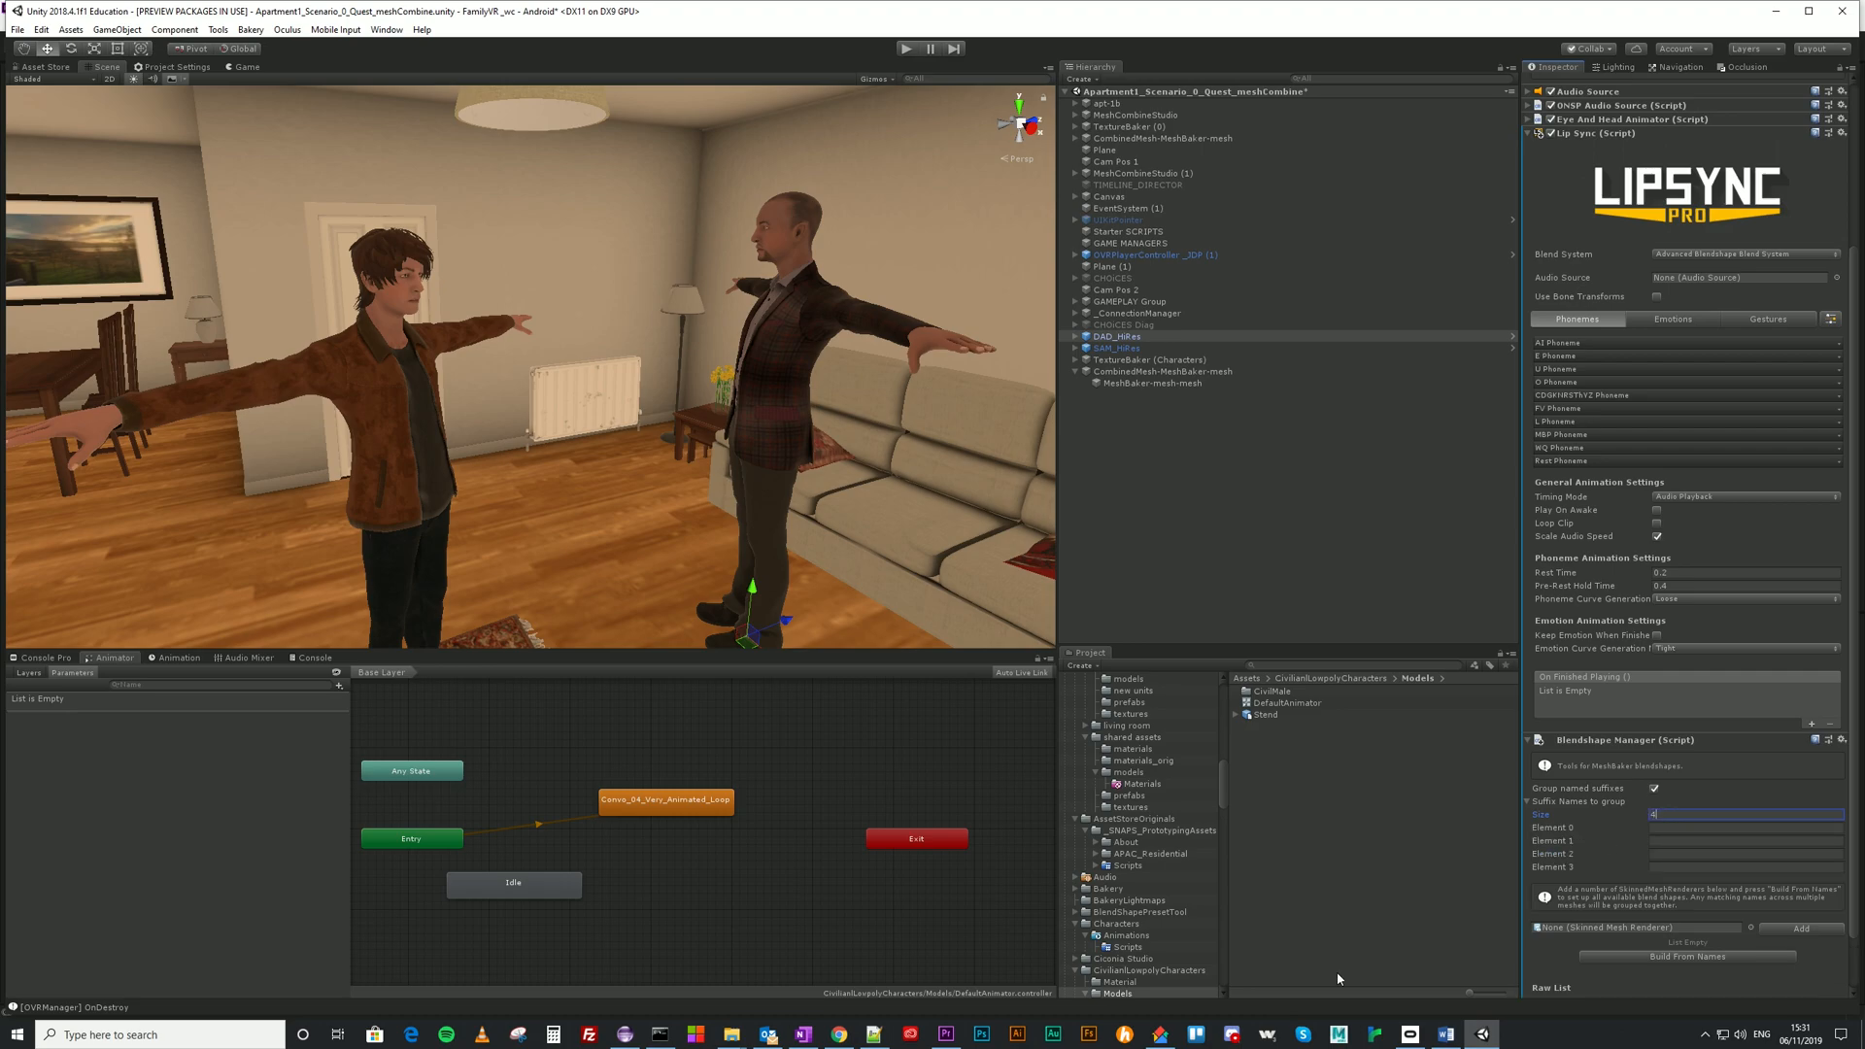
Copy the first two suffixes from the Notepad++ notes into the suffix list: Element 0 as 5168 and Element 1 as 5234.
left_click(873, 1034)
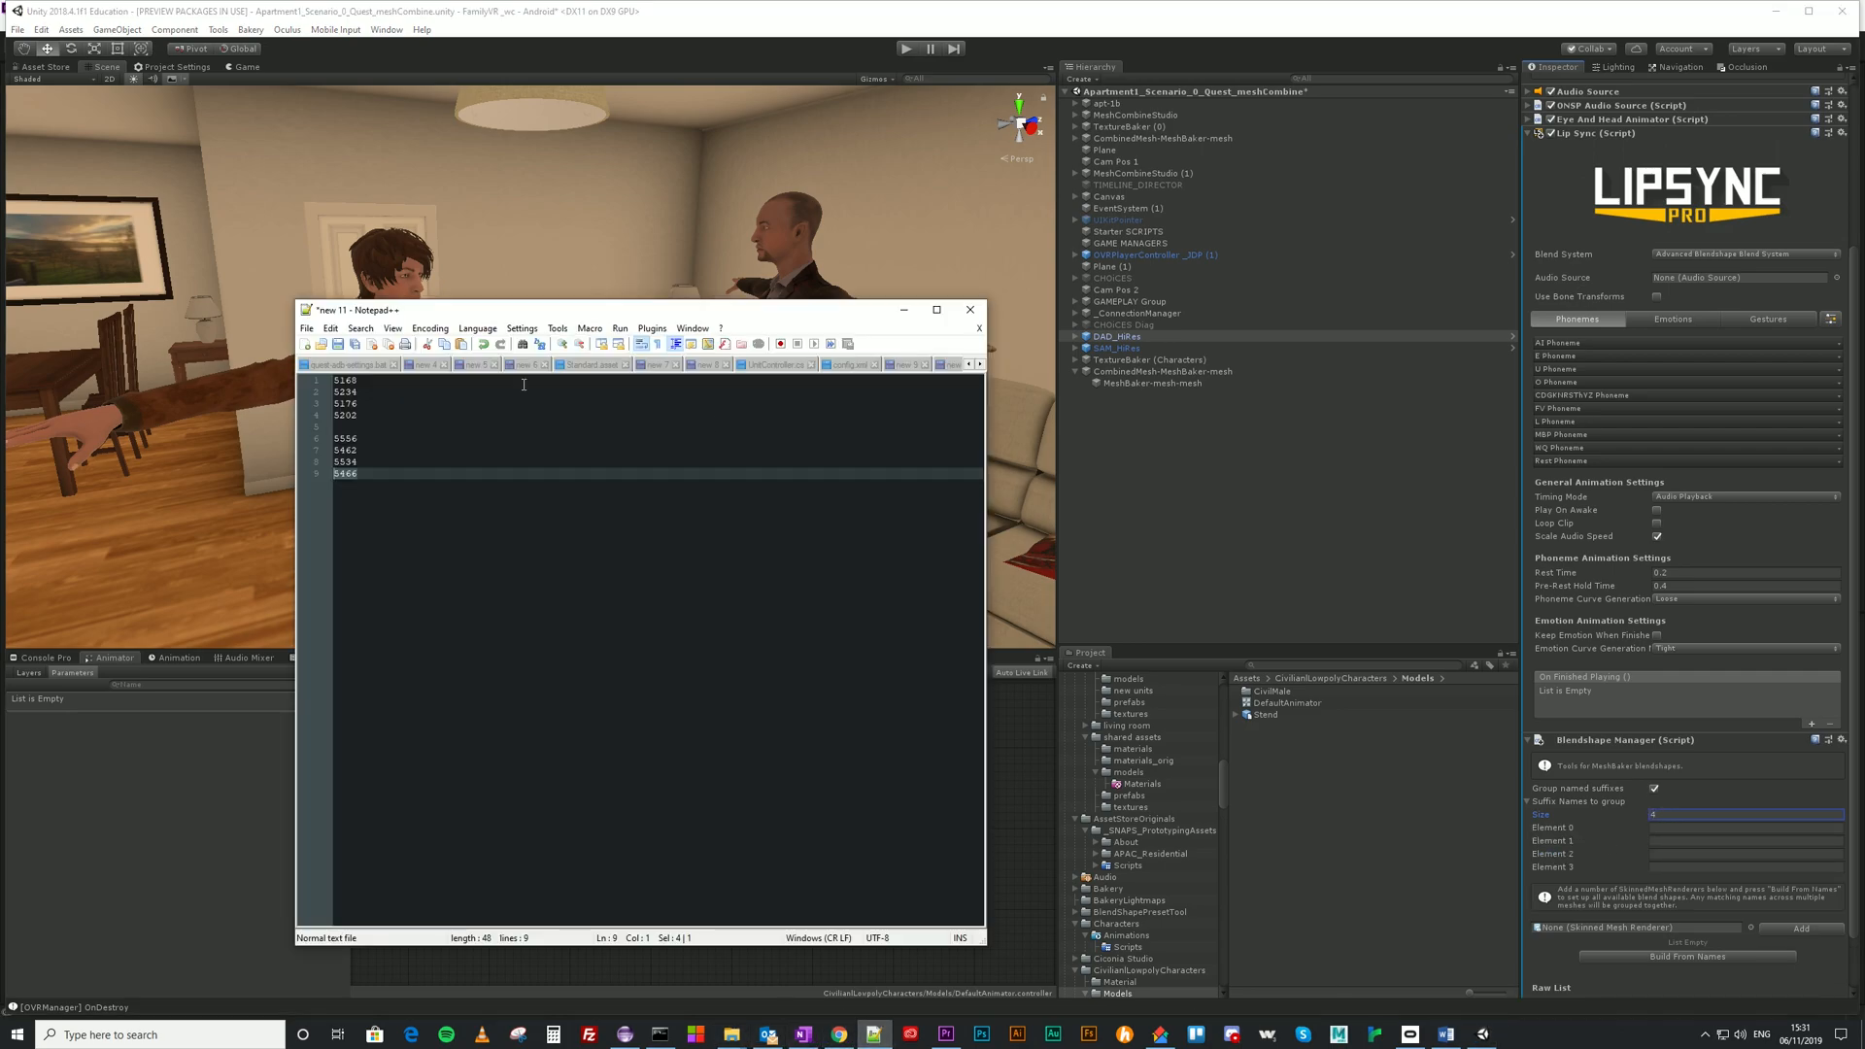
double_click(374, 381)
key("ctrl+c")
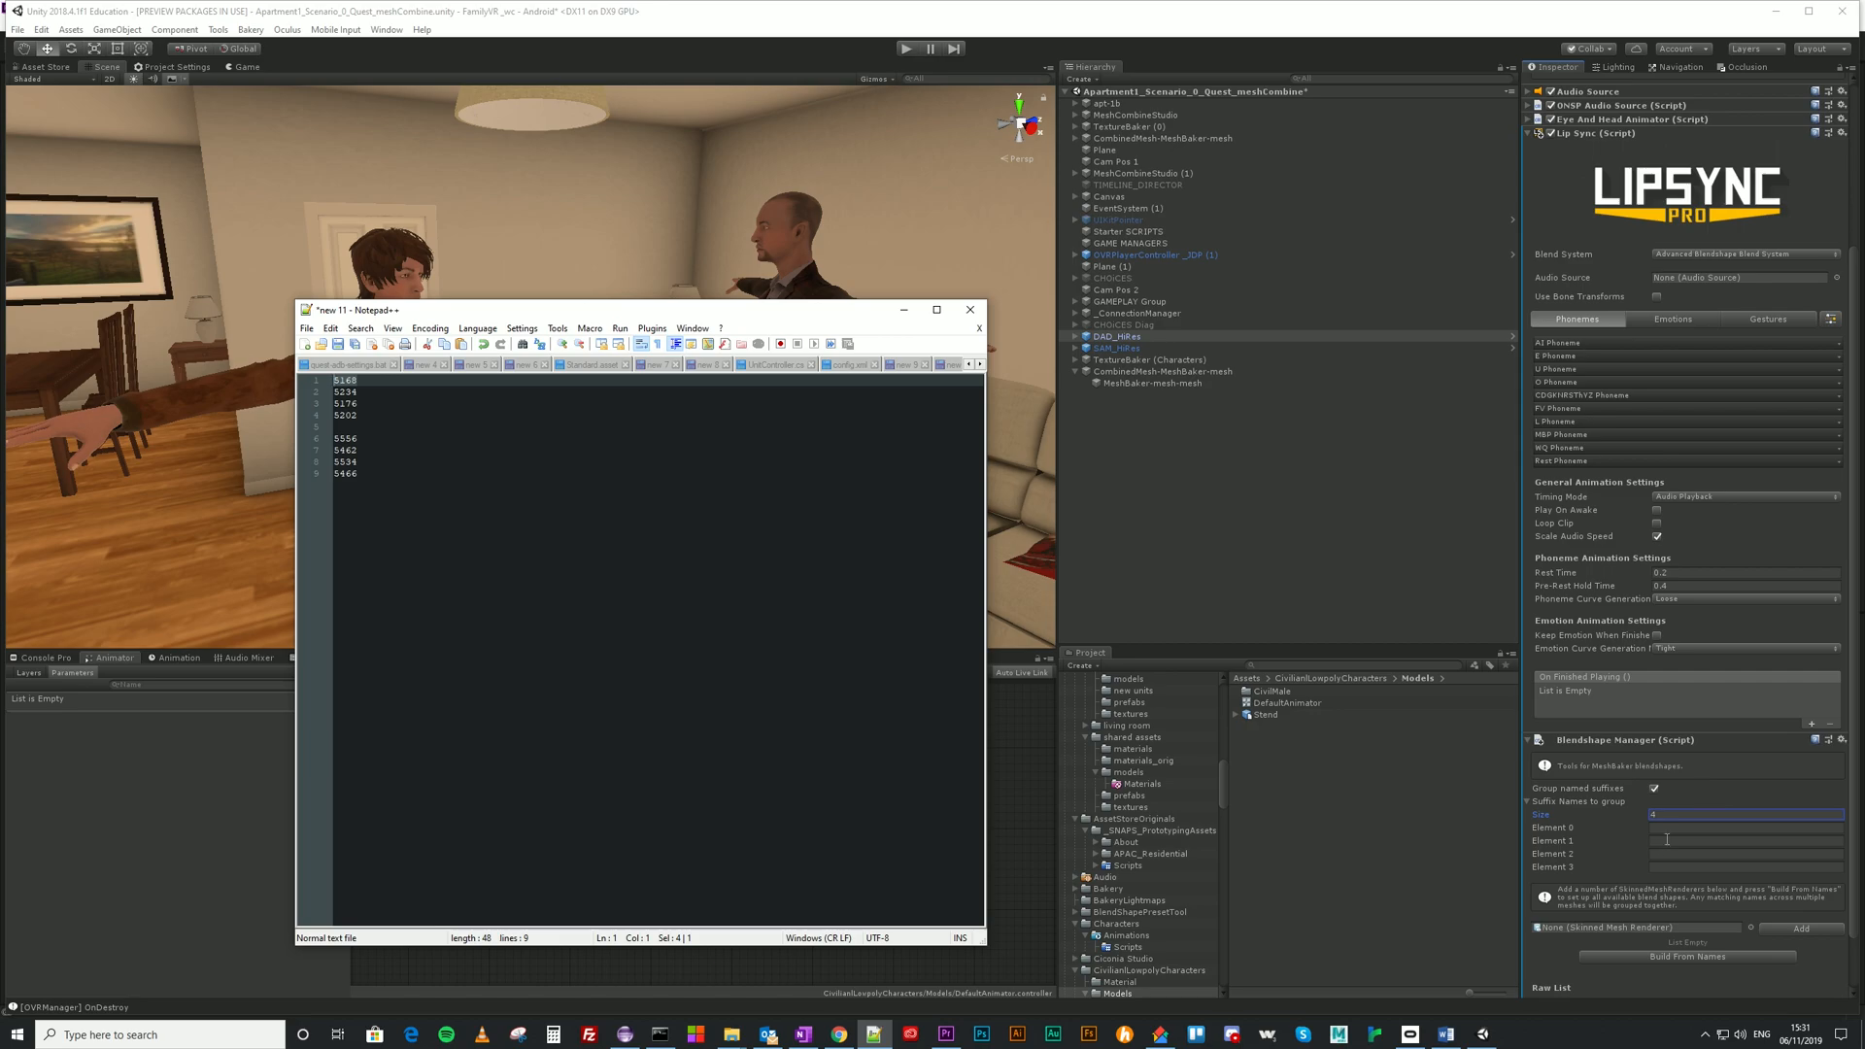
left_click(1662, 831)
key("ctrl+v")
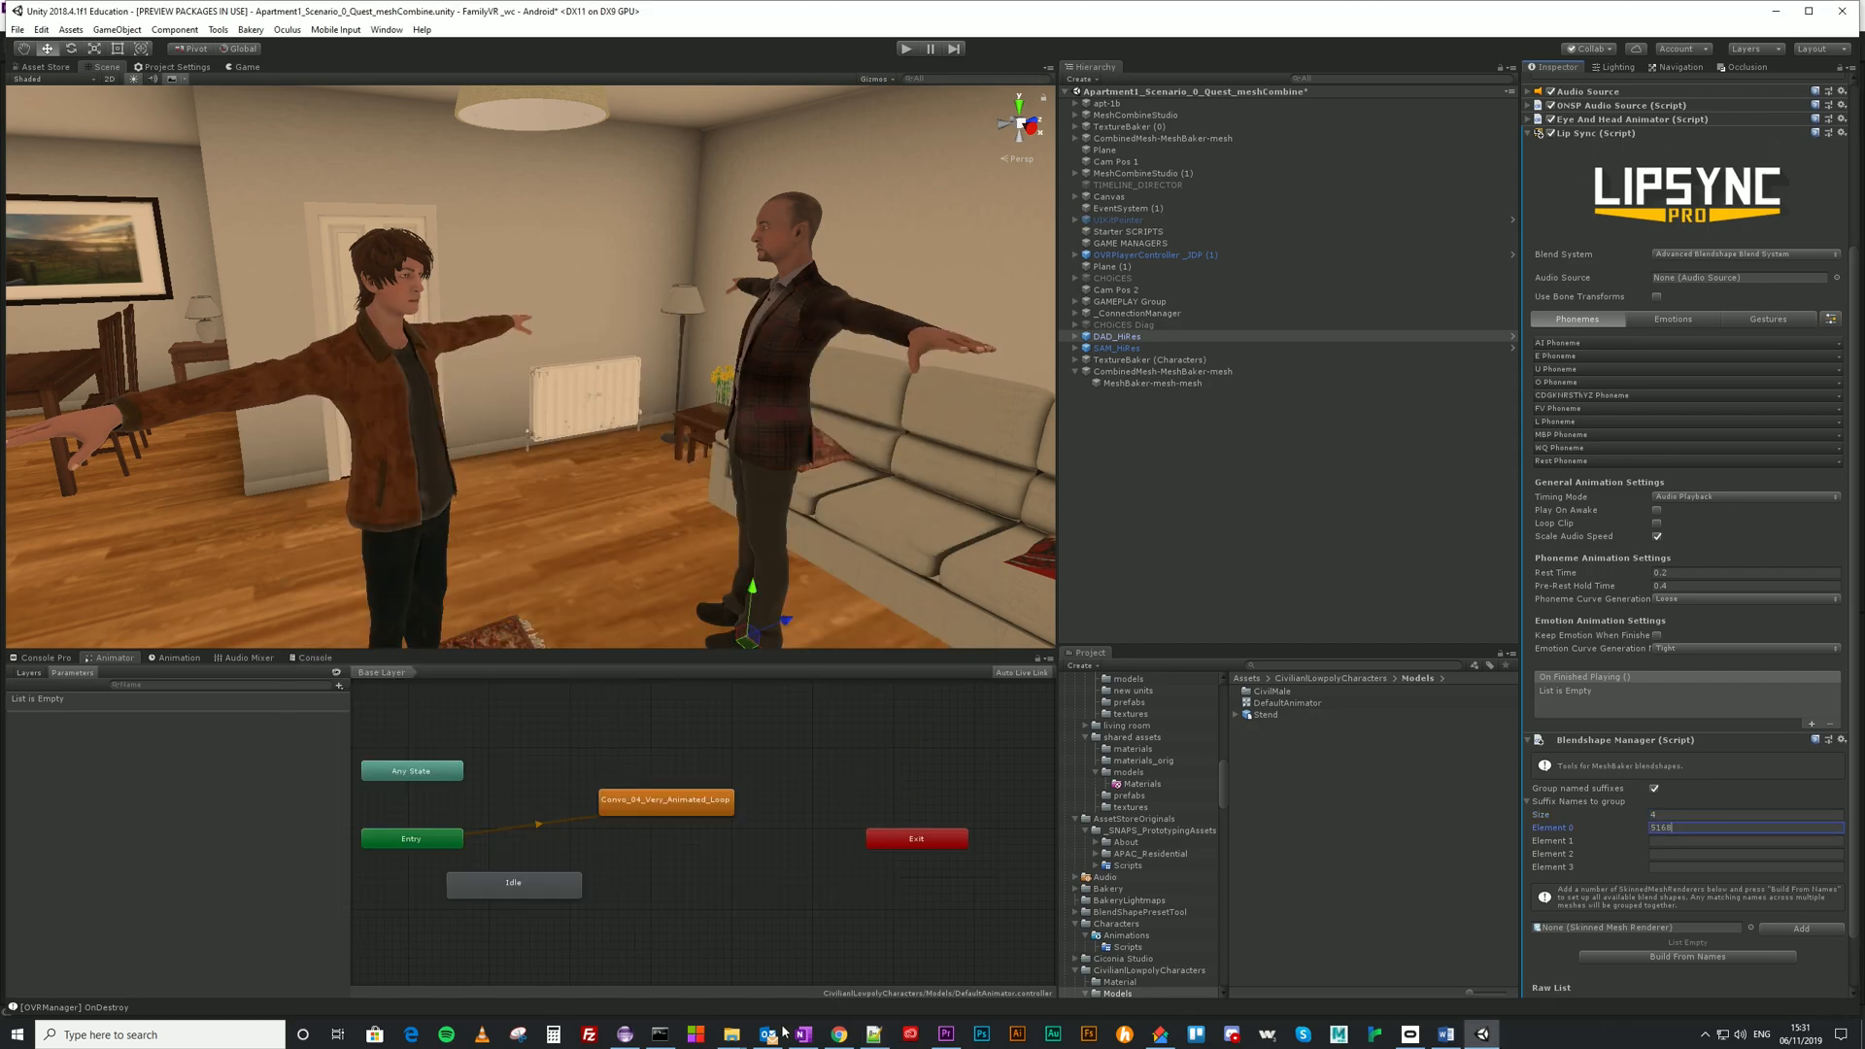
left_click(873, 1035)
double_click(359, 393)
key("ctrl+c")
left_click(1654, 842)
key("ctrl+v")
Copy the next two suffixes from the Notepad++ notes into the suffix list: Element 2 as 5176 and Element 3 as 5202.
left_click(873, 1034)
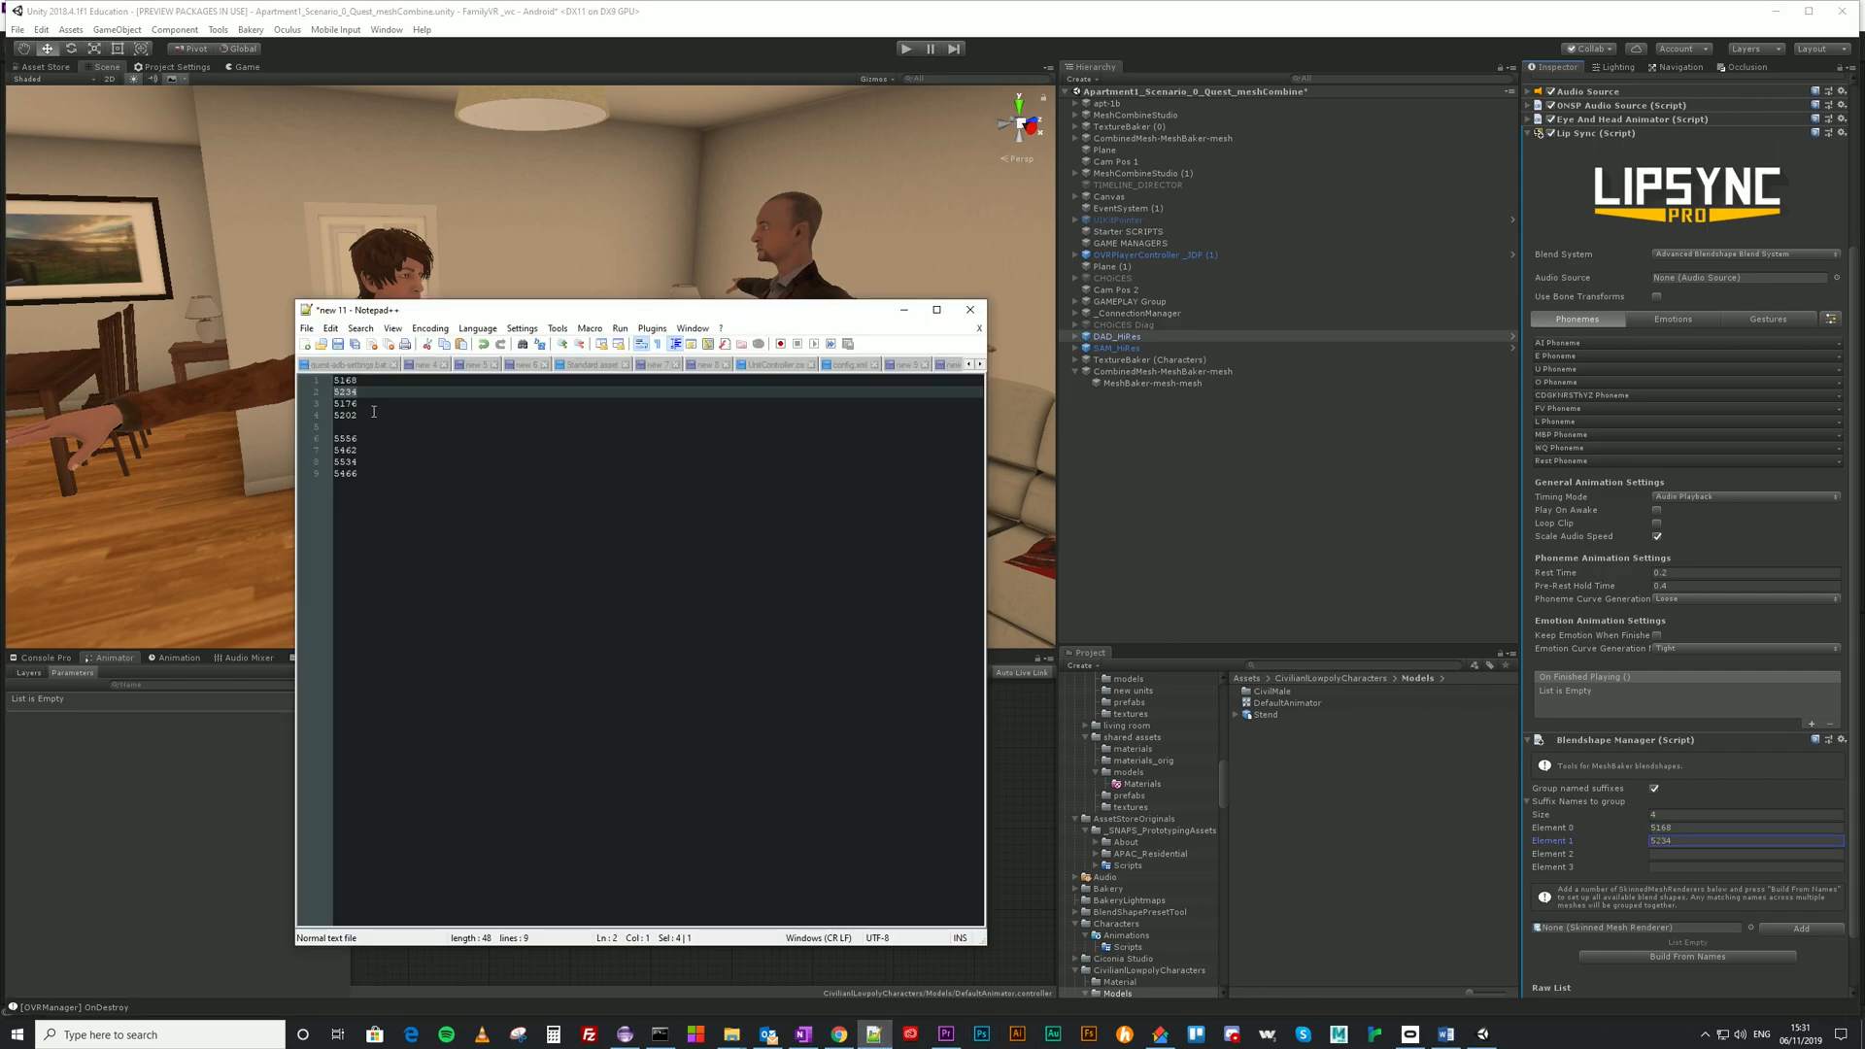
double_click(340, 404)
key("ctrl+c")
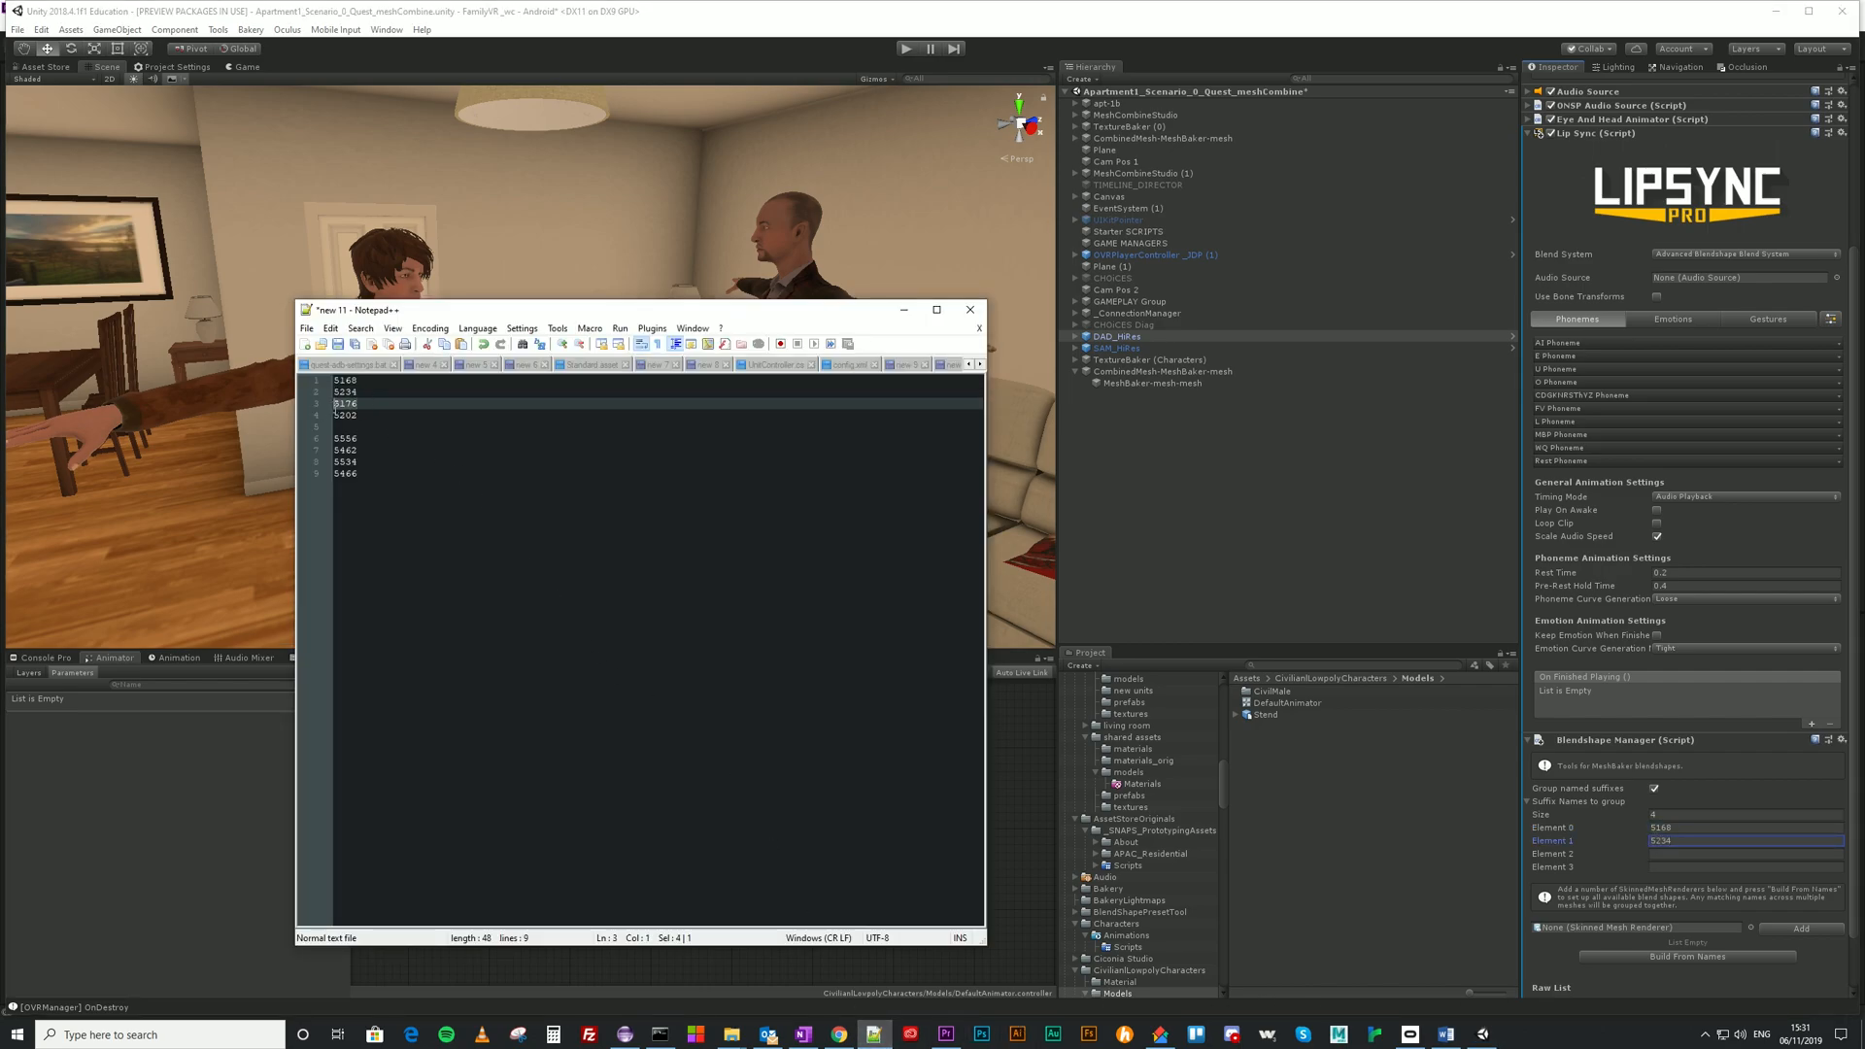
left_click(1668, 853)
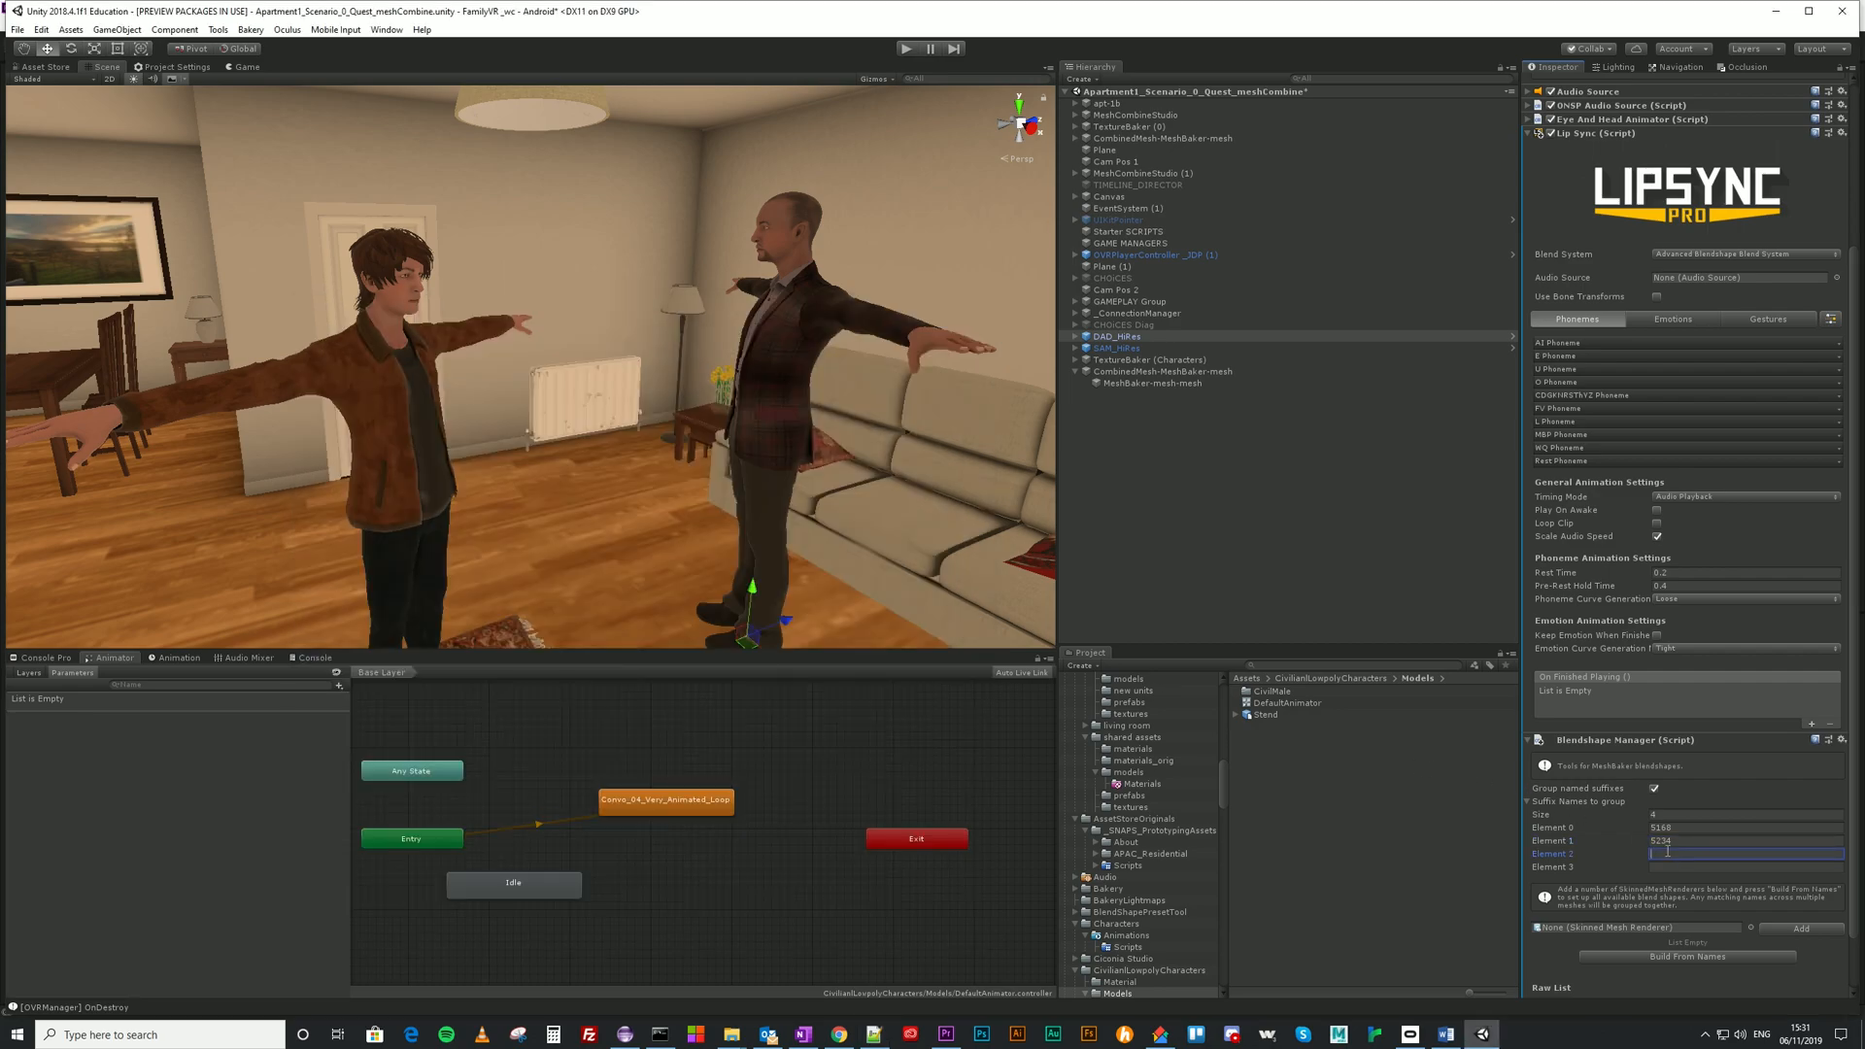
key("ctrl+v")
left_click(873, 1035)
double_click(356, 415)
key("ctrl+c")
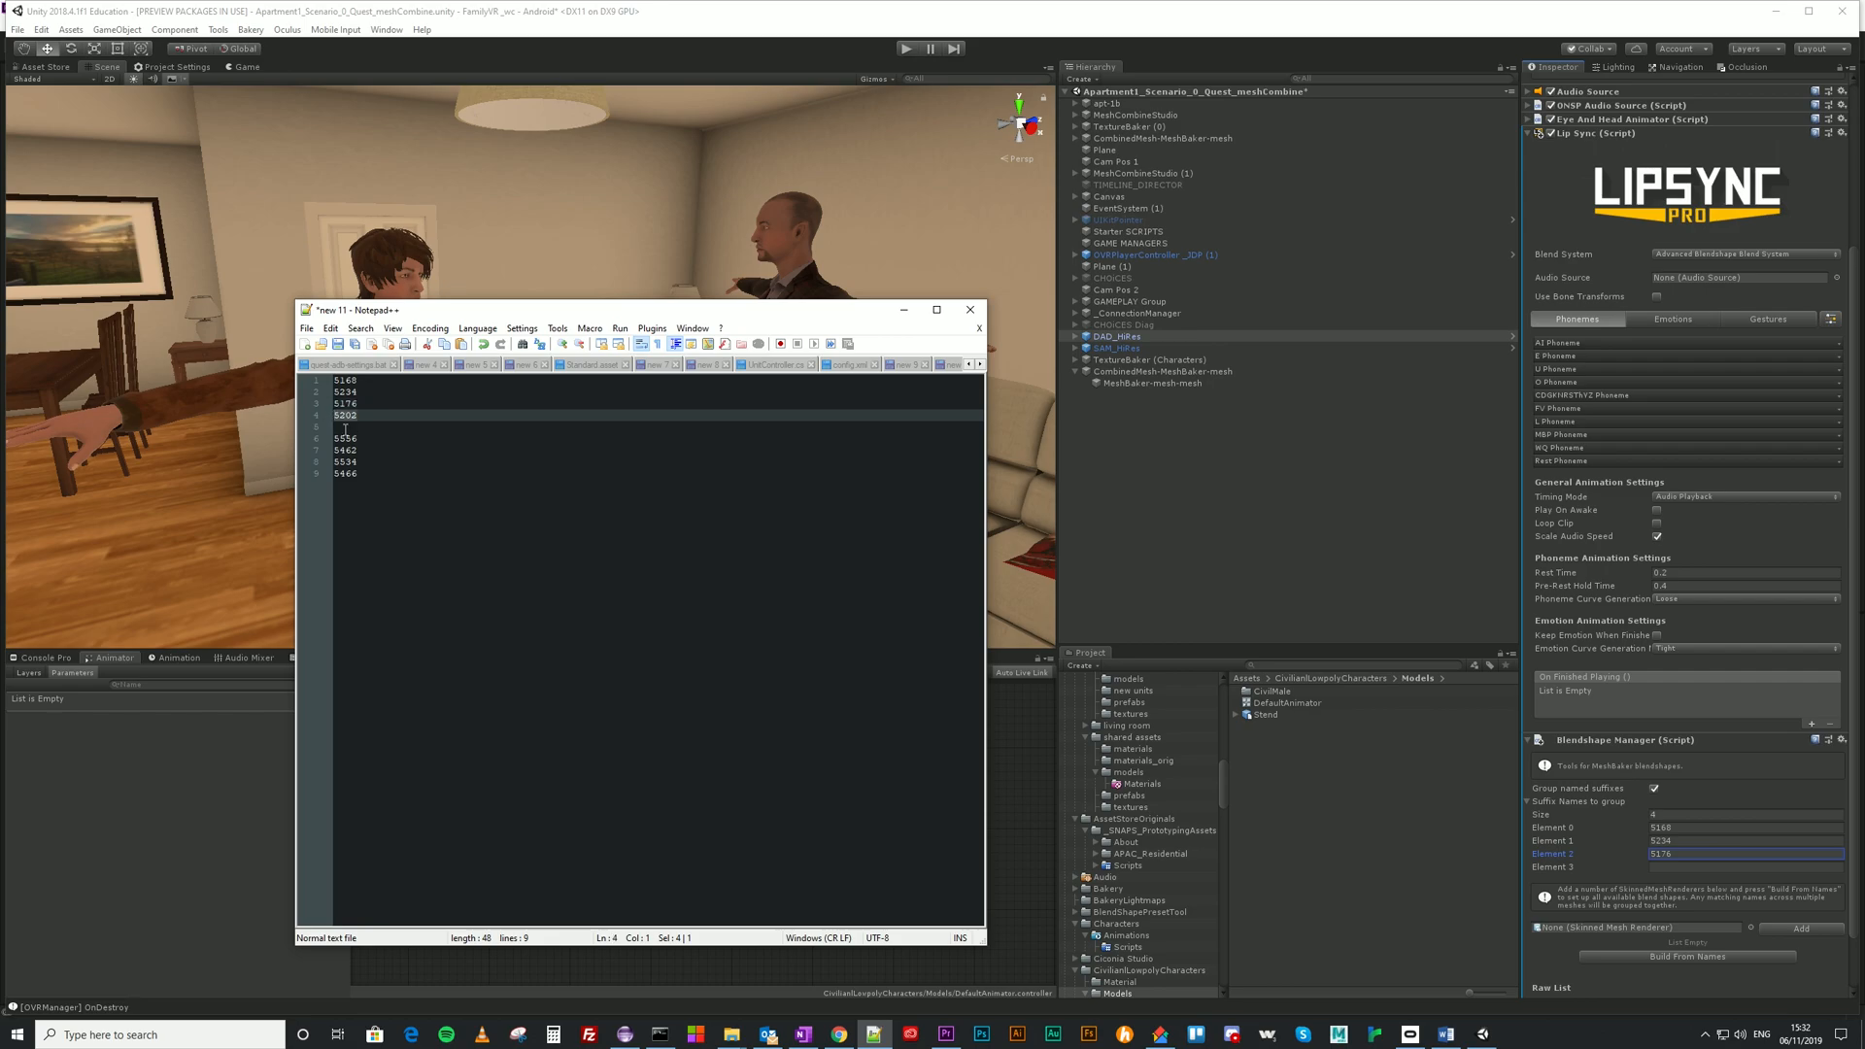
left_click(1665, 866)
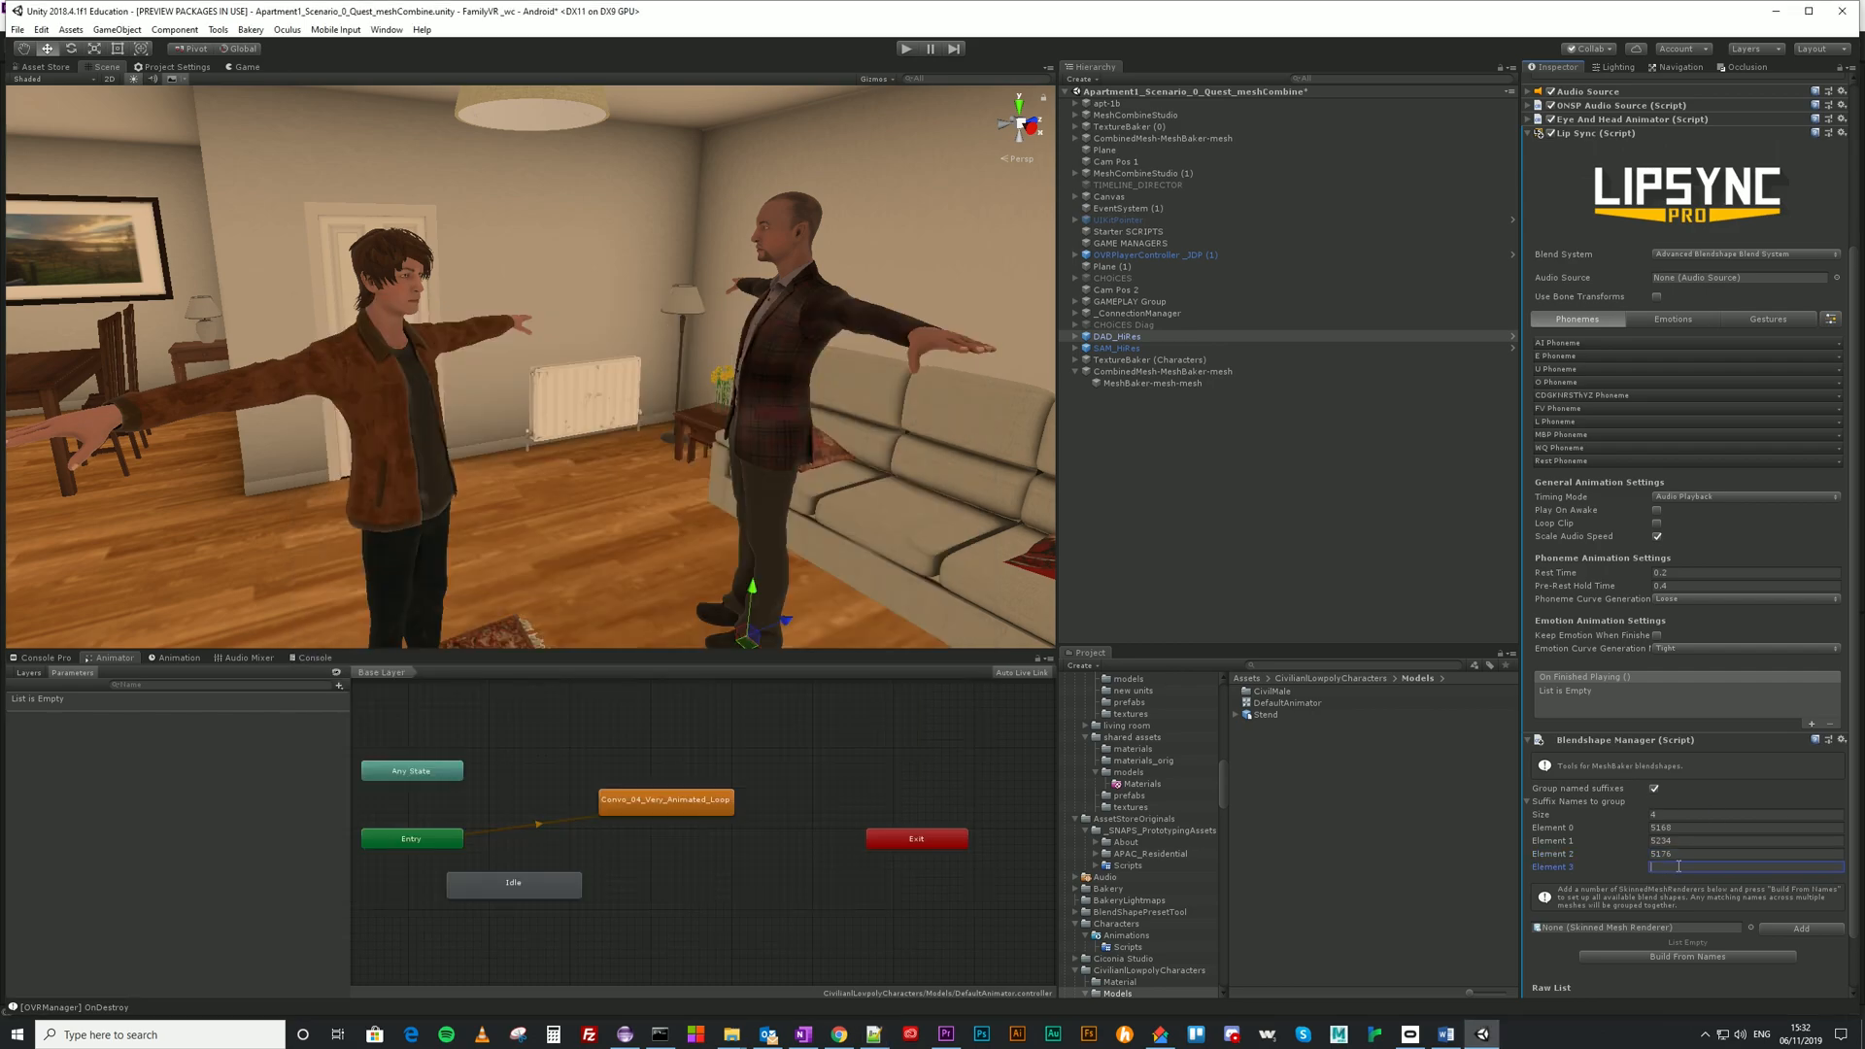
key("ctrl+v")
Add the combined MeshBaker-mesh-mesh renderer to the Blendshape Manager's mesh list.
scroll(1663, 862, "down", 3)
left_click_drag(1107, 383, 1617, 863)
left_click(1801, 863)
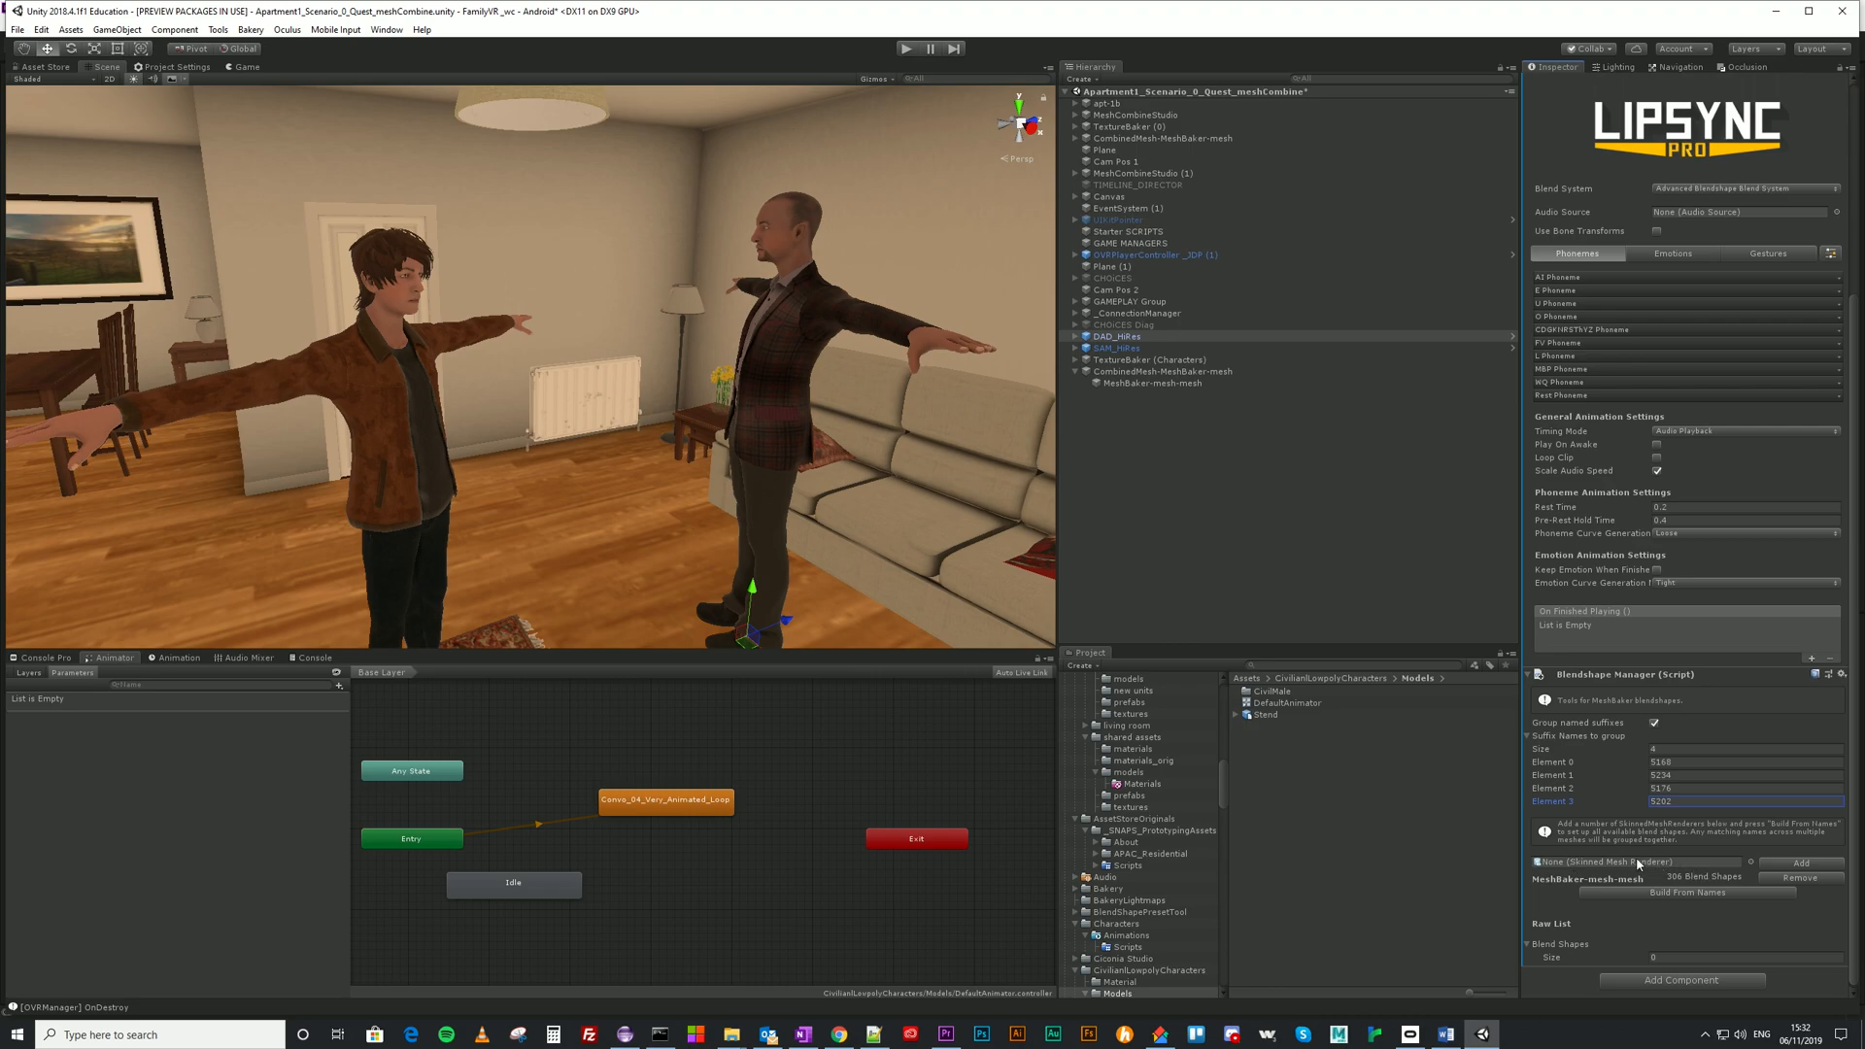
scroll(1606, 918, "down", 1)
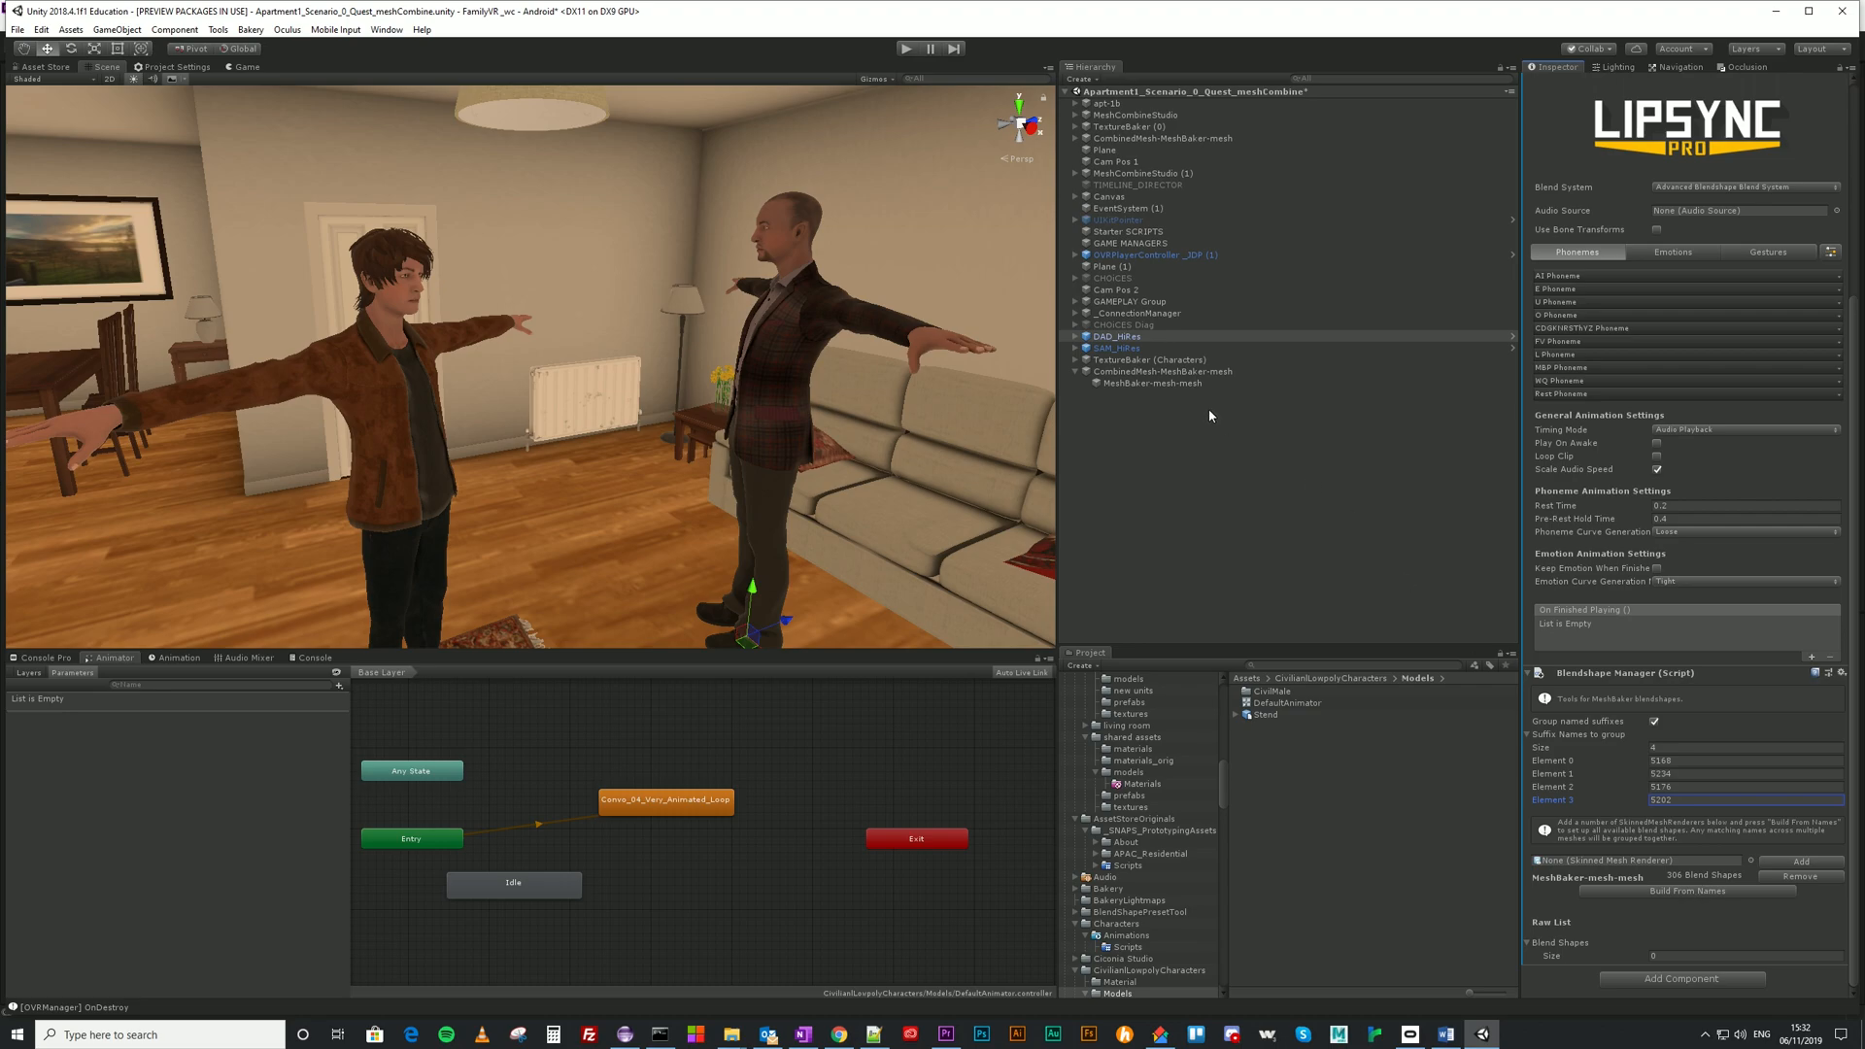
Expand DAD_HiRes and highlight its facial meshes together: Body, Eyes, eyelashes and Teeth.
left_click(1079, 337)
left_click(1115, 348)
left_click(1116, 383, "ctrl")
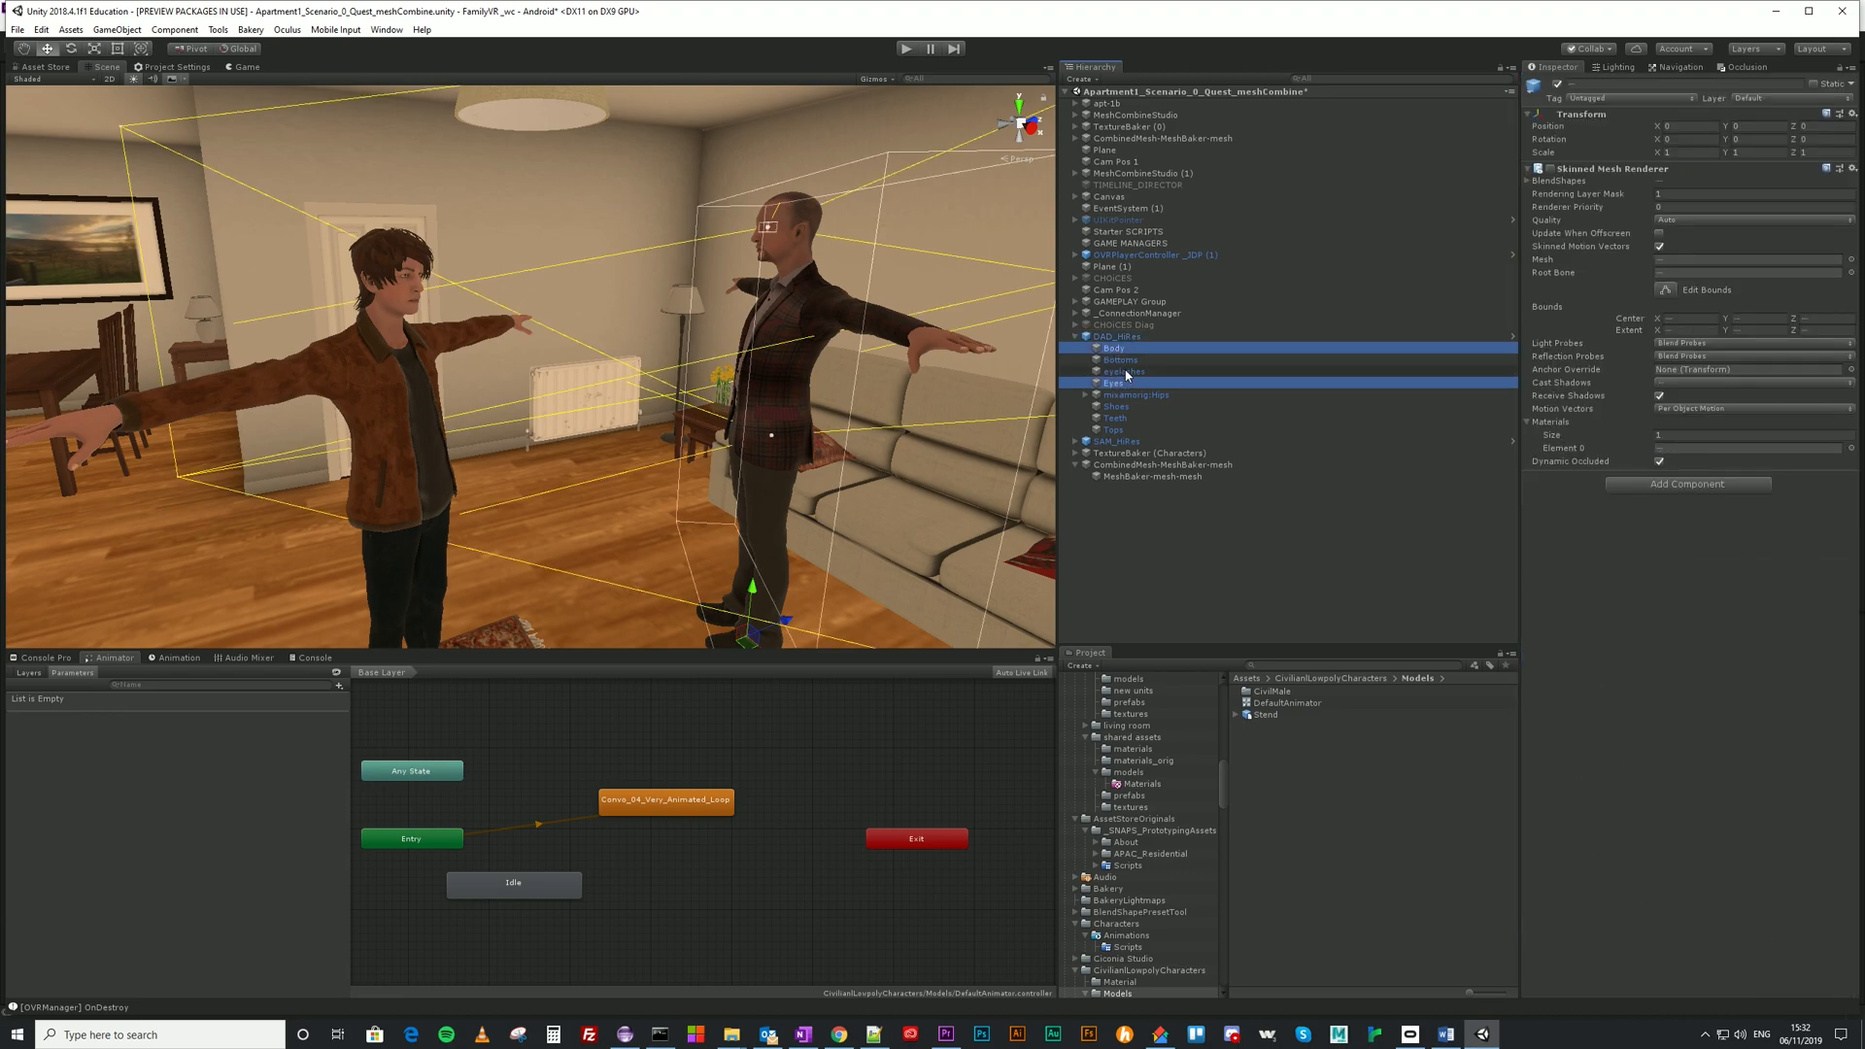
left_click(1127, 371, "ctrl")
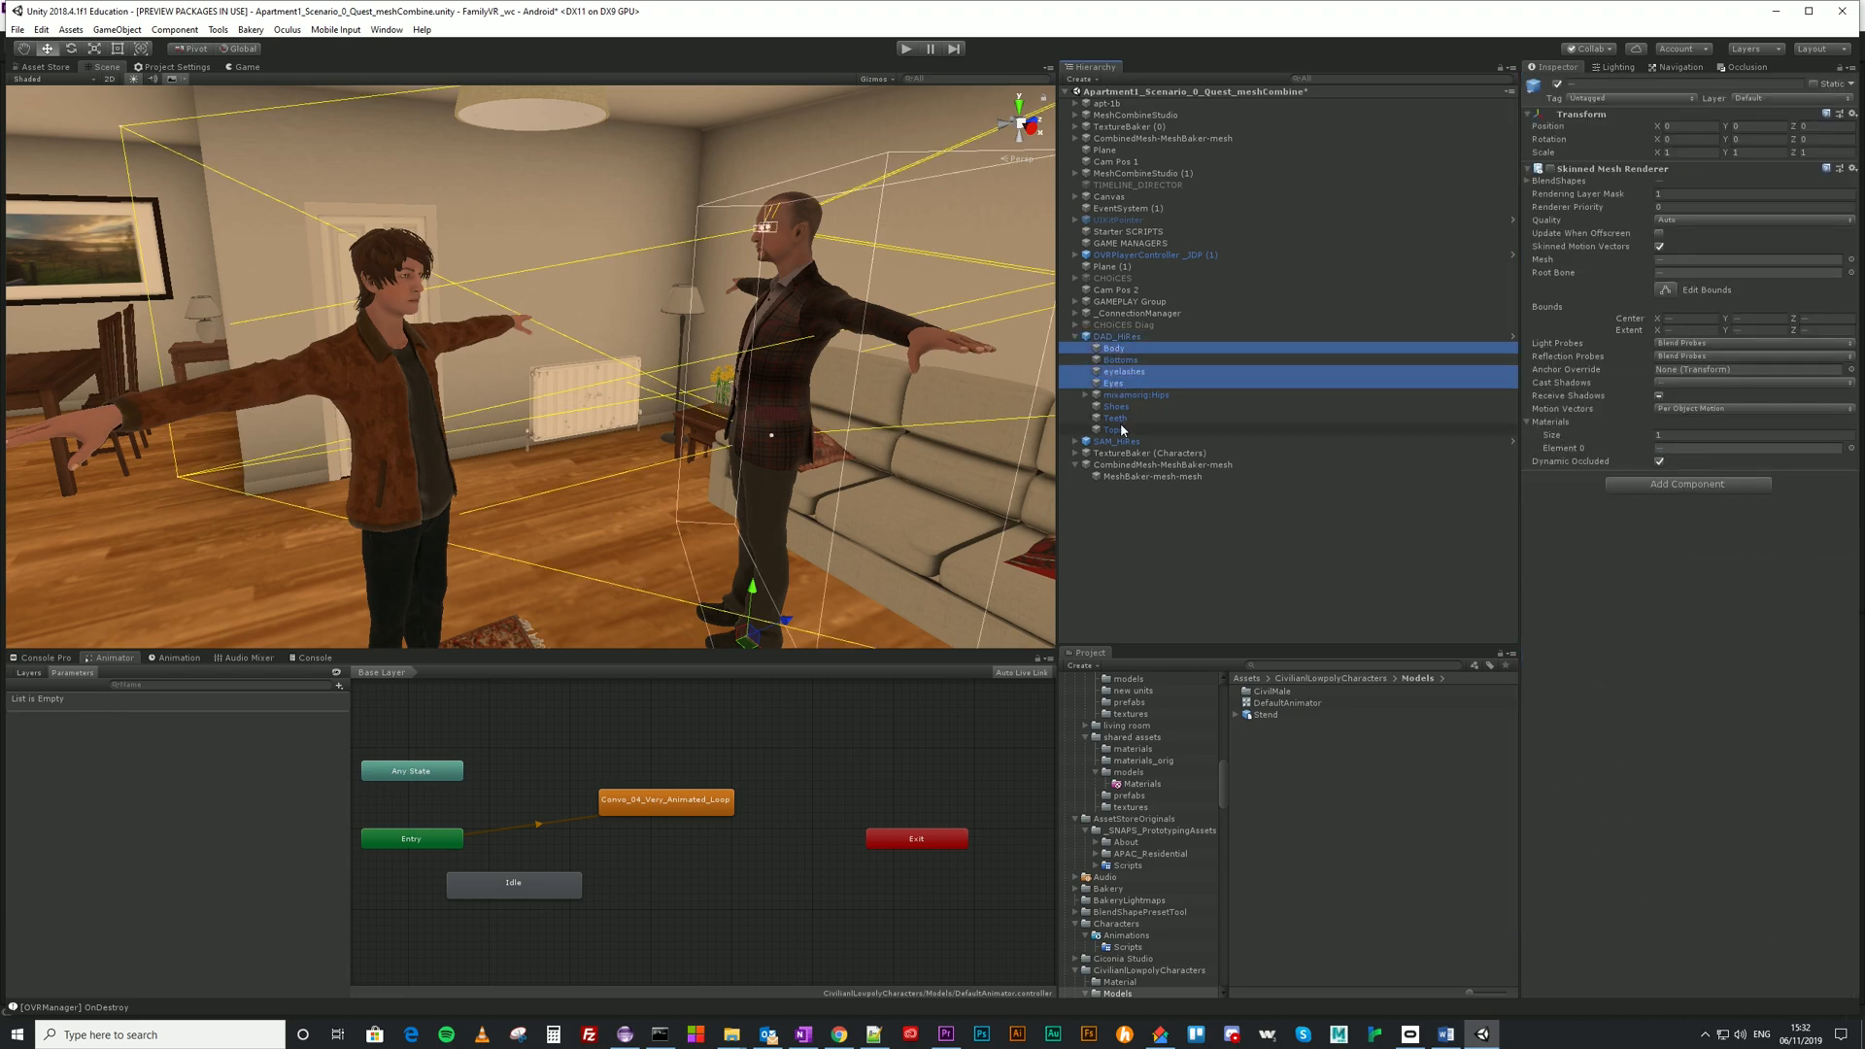
left_click(1117, 418, "ctrl")
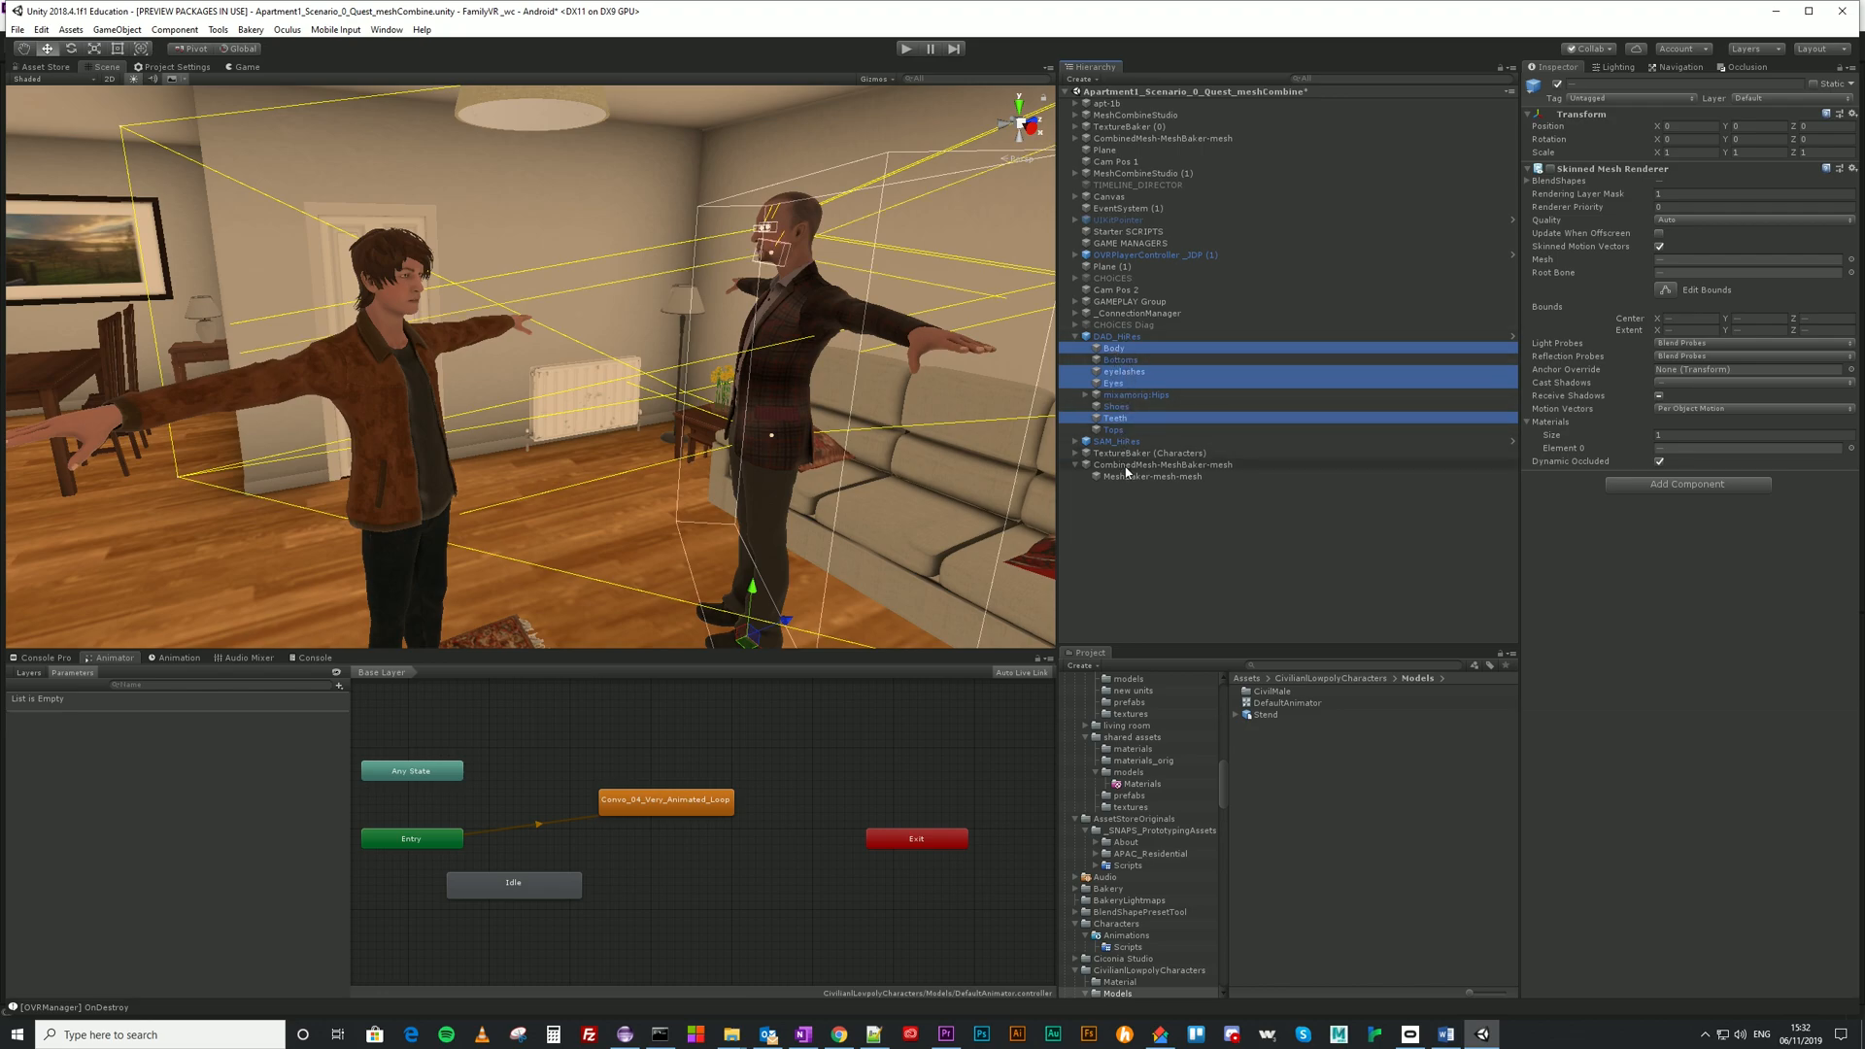
Add DAD_HiRes's separate Body, eyelashes and Teeth renderers to its Blendshape Manager mesh list.
left_click(1125, 337)
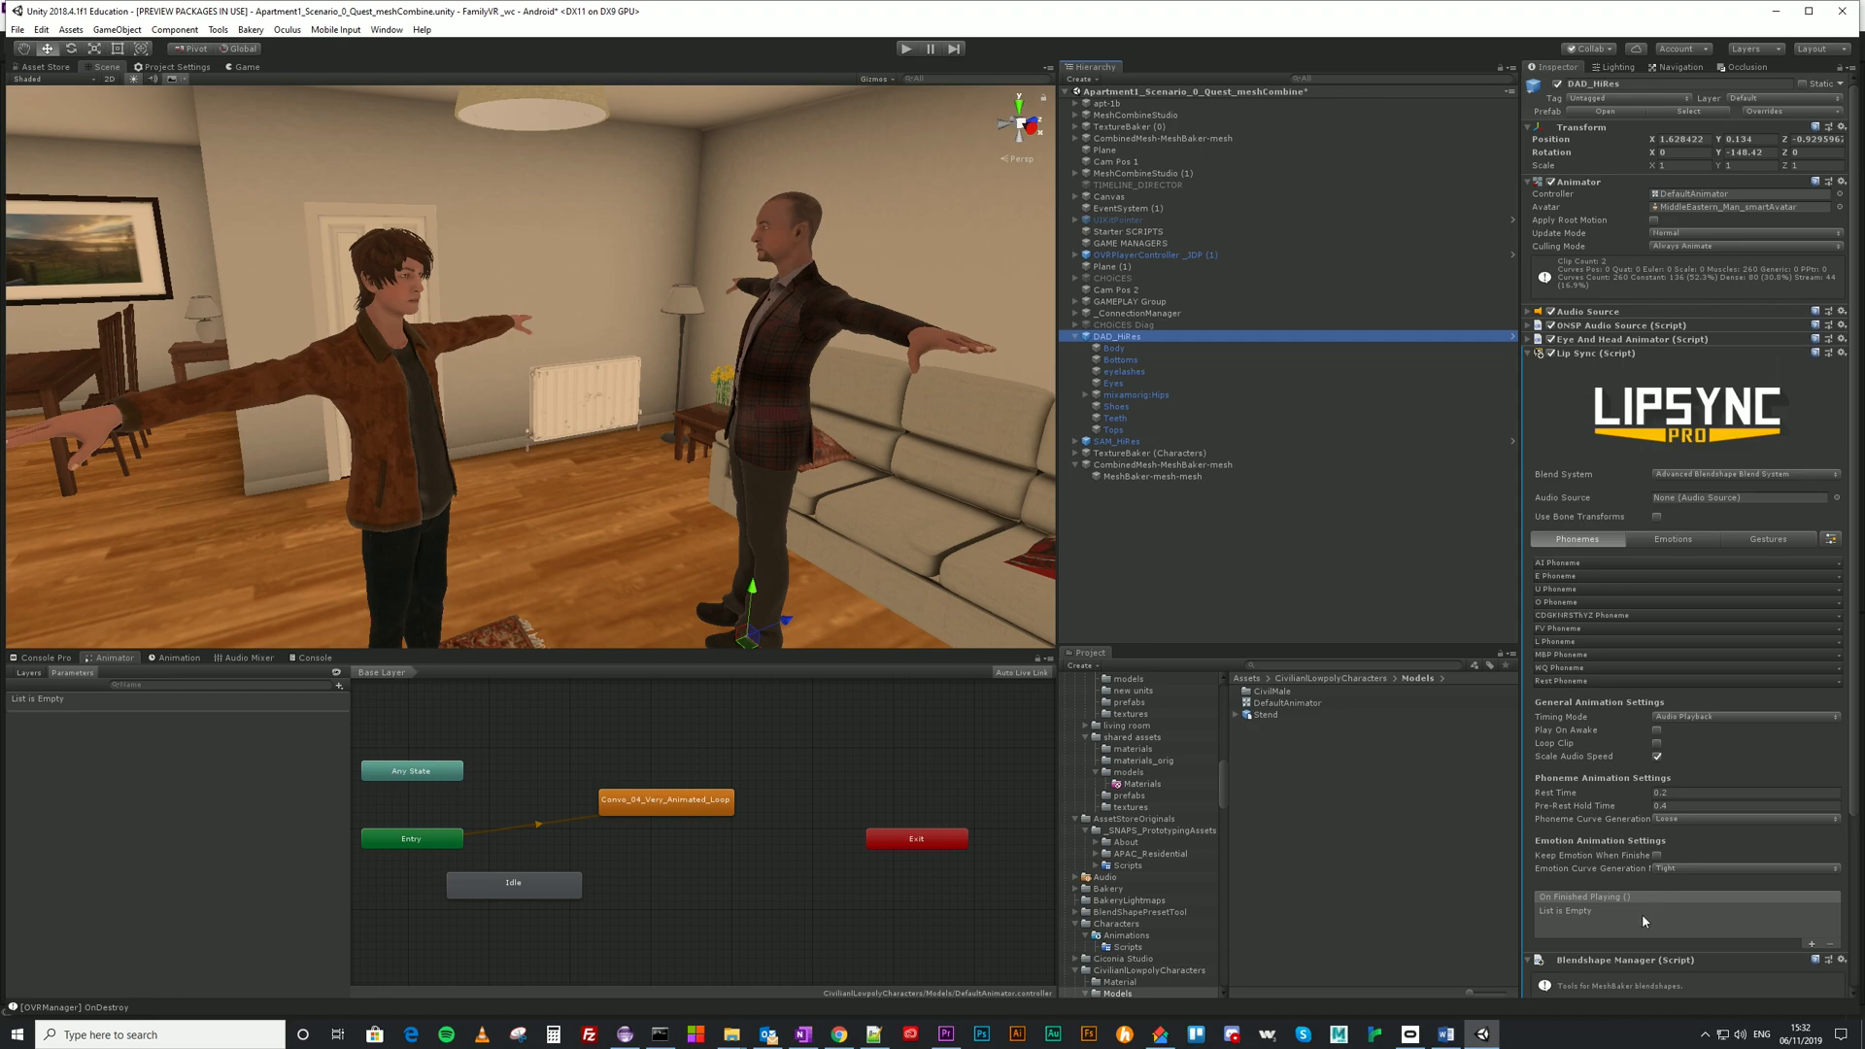
scroll(1642, 913, "down", 3)
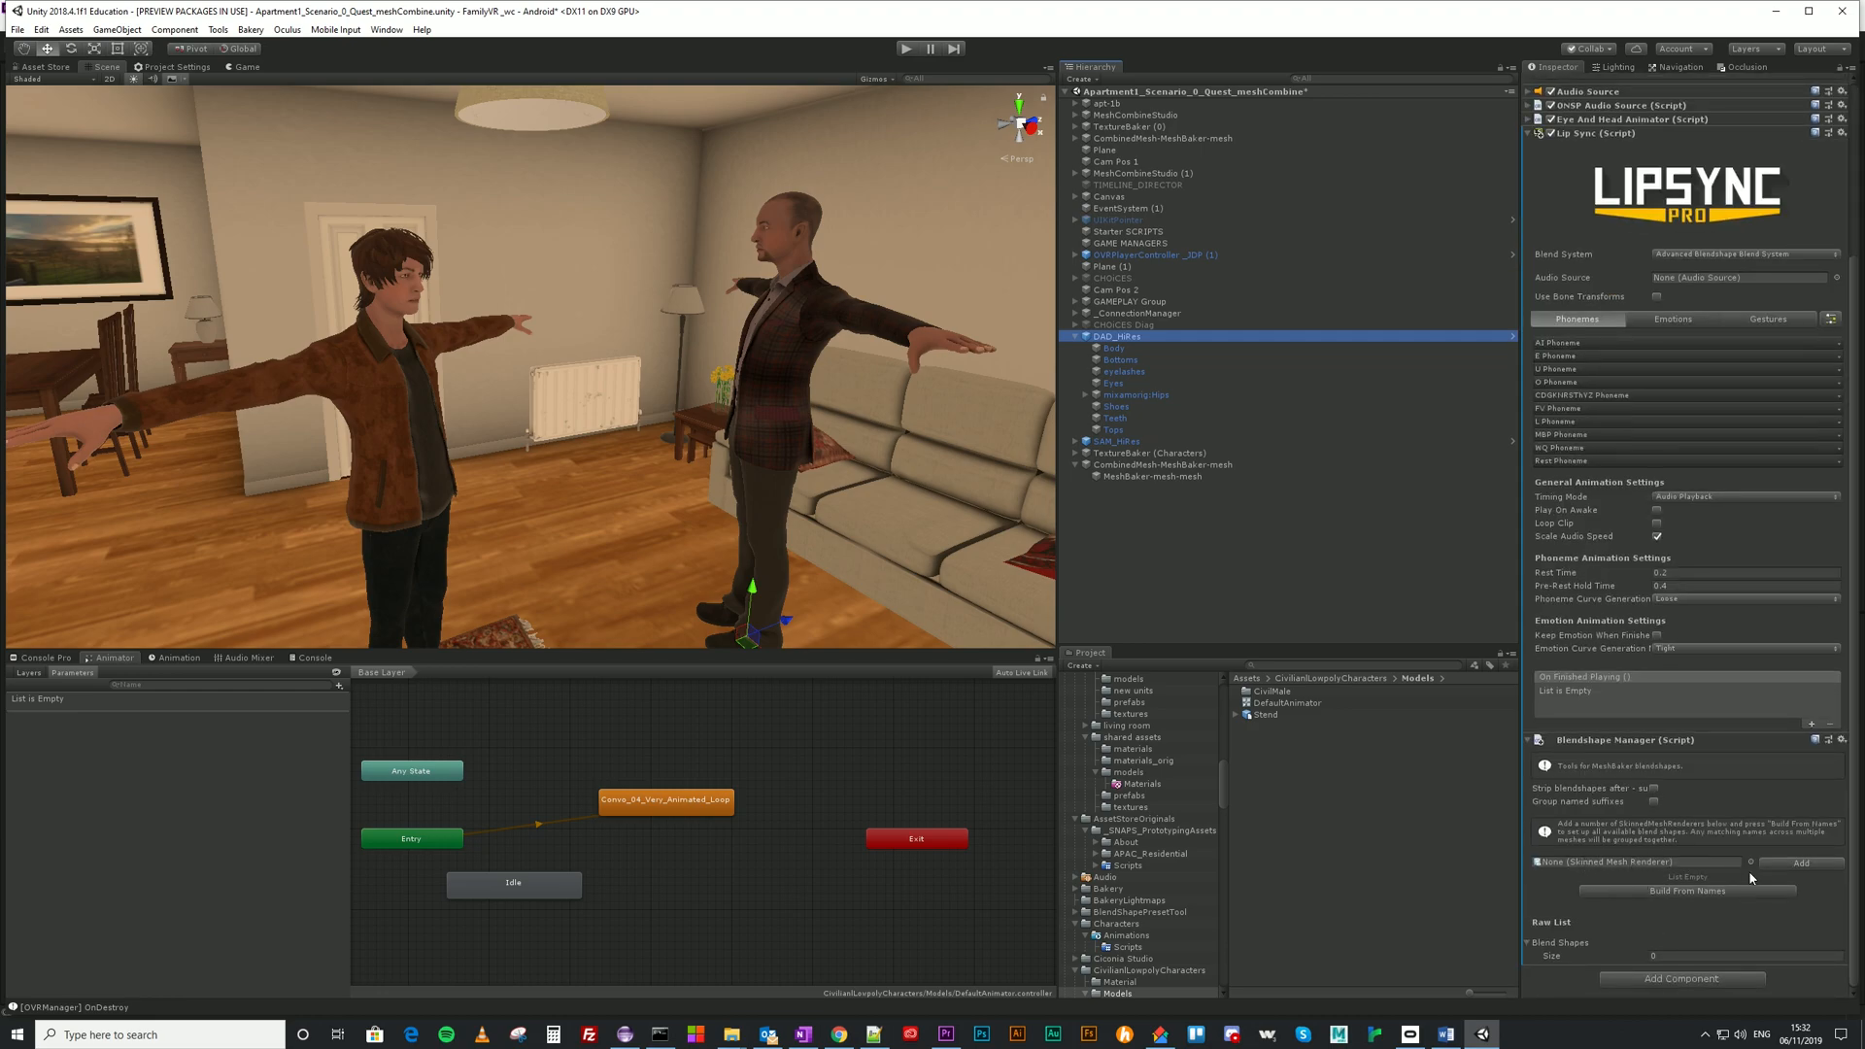
left_click_drag(1117, 352, 1652, 865)
left_click(1802, 863)
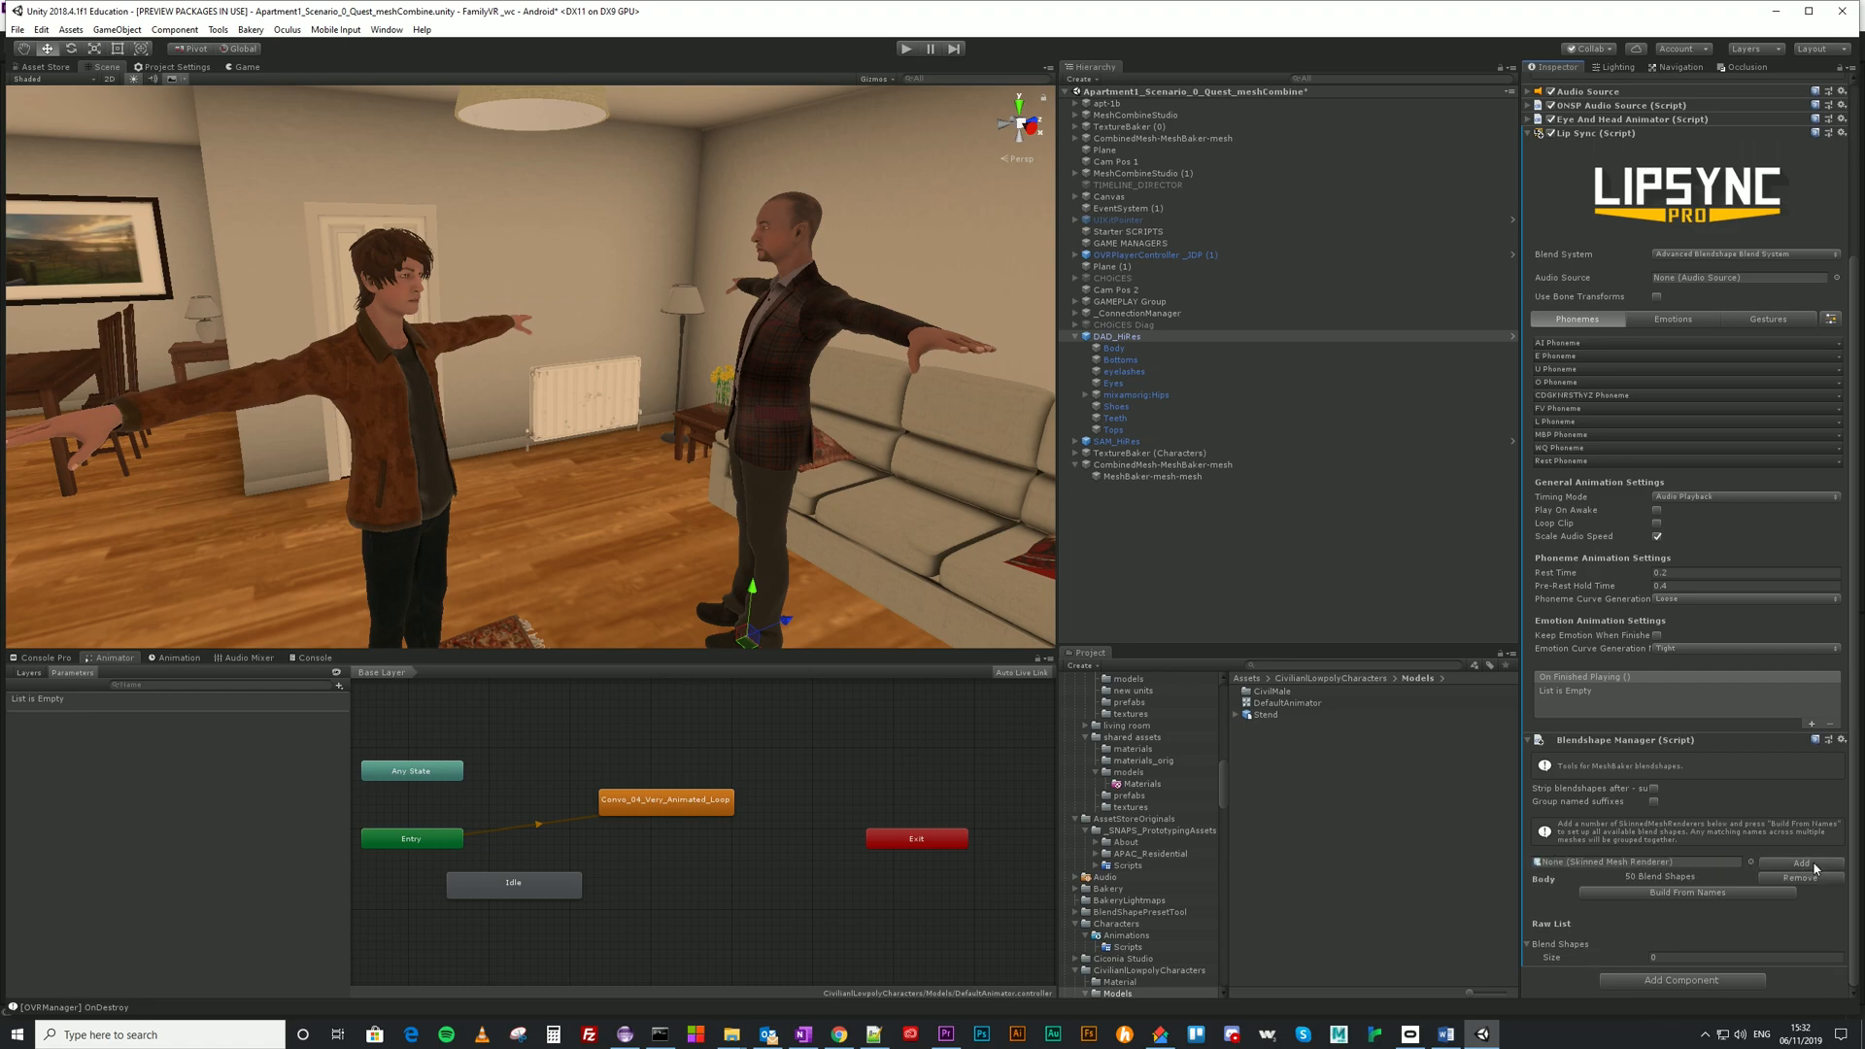
left_click_drag(1121, 370, 1655, 865)
left_click(1784, 864)
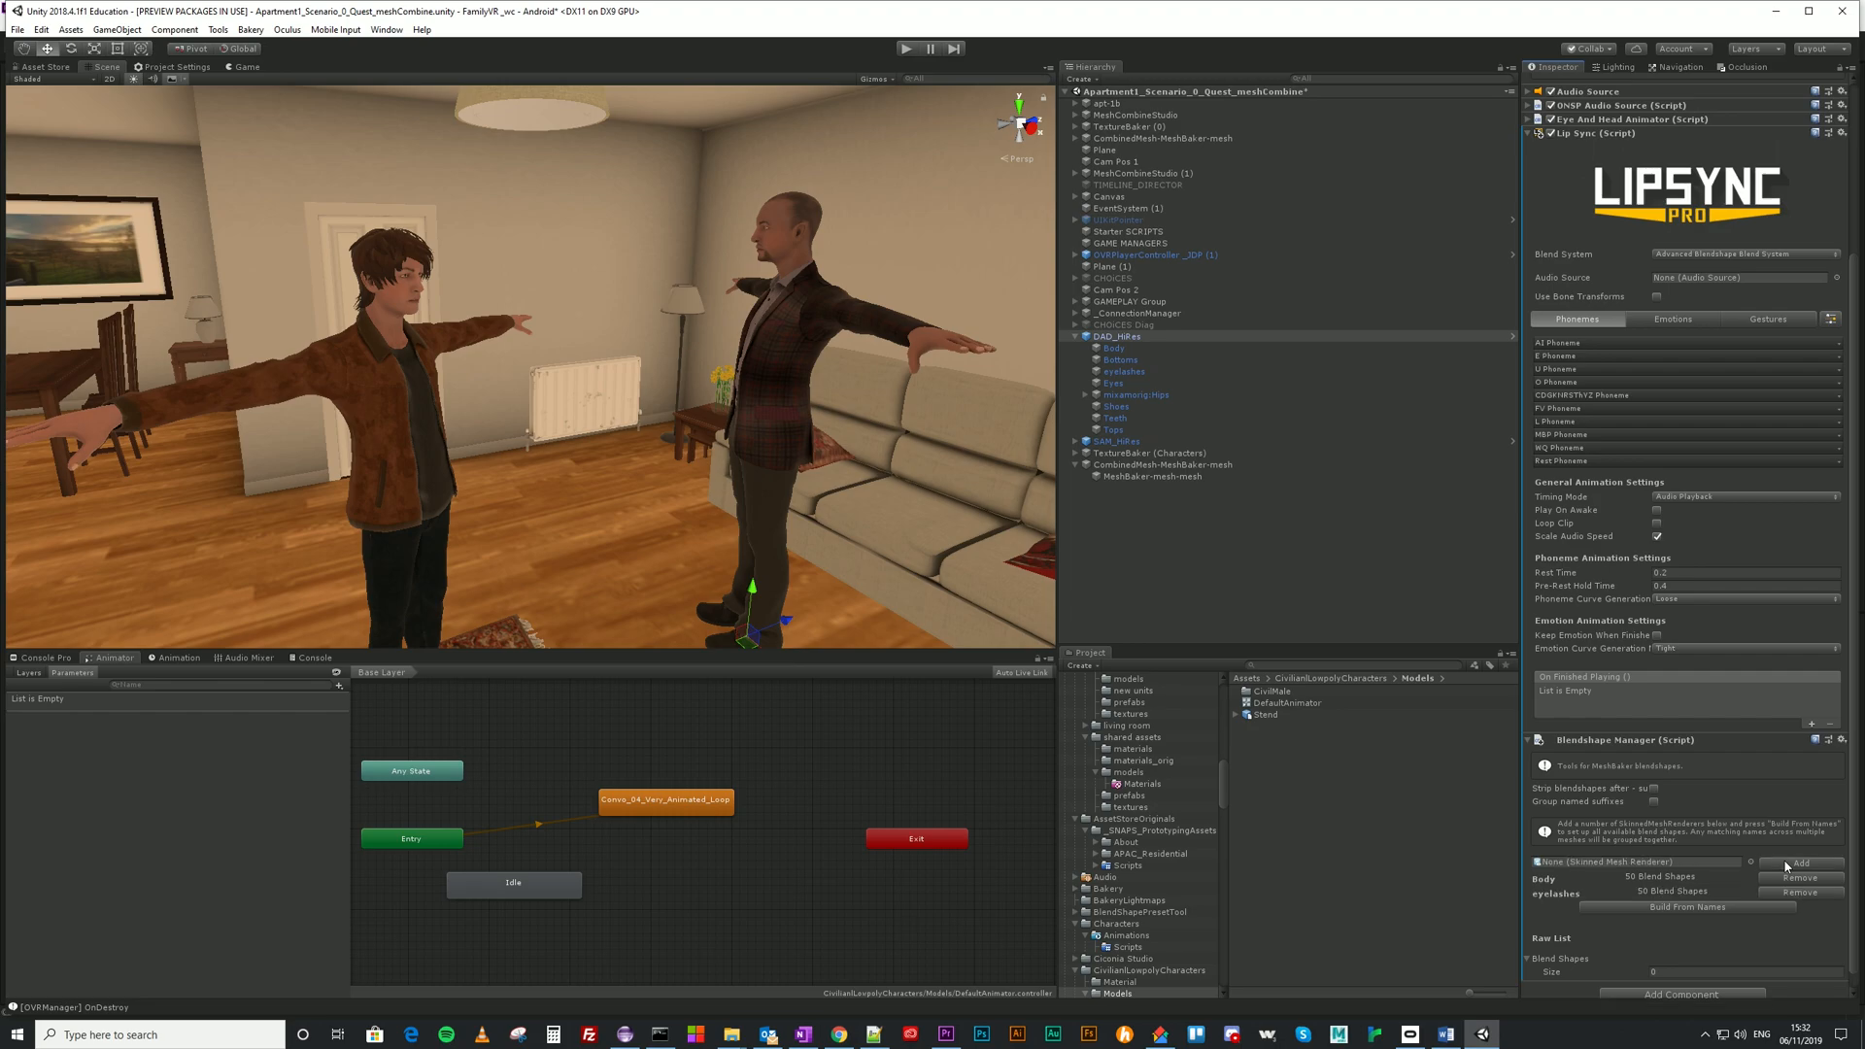
left_click_drag(1119, 419, 1696, 859)
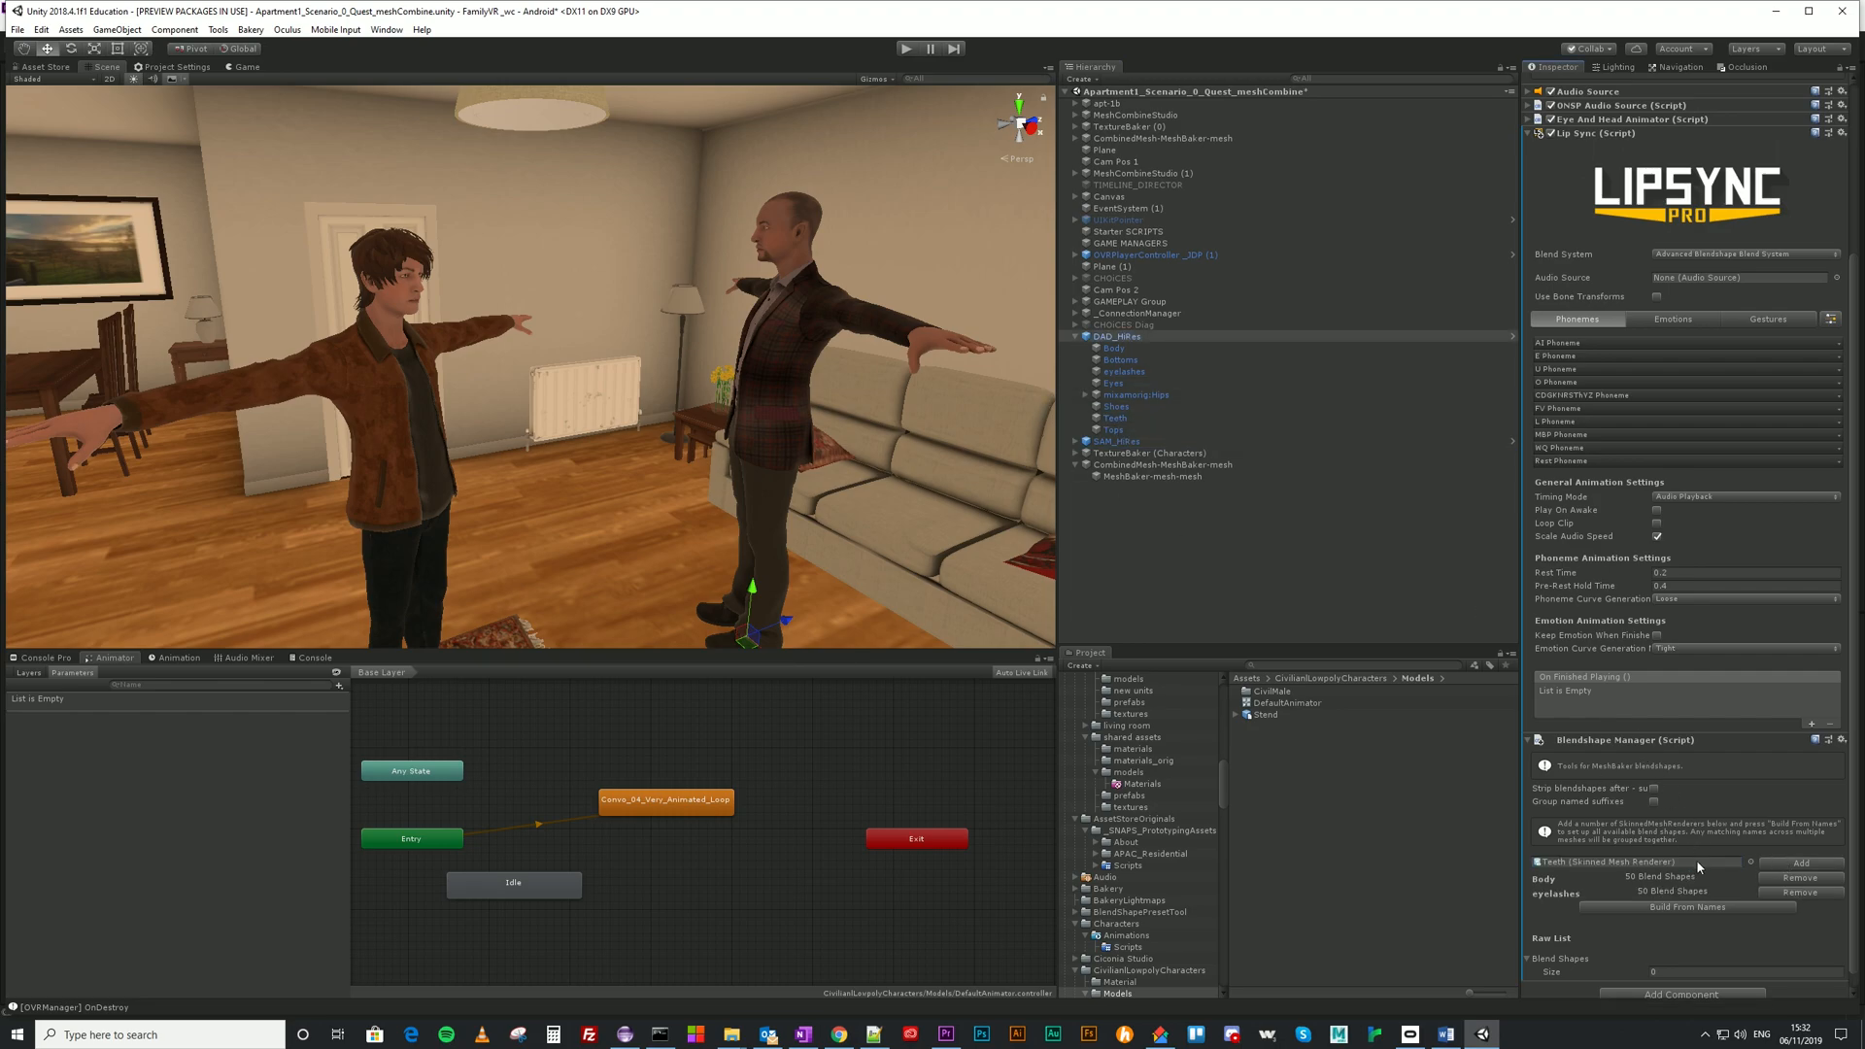
left_click(1804, 864)
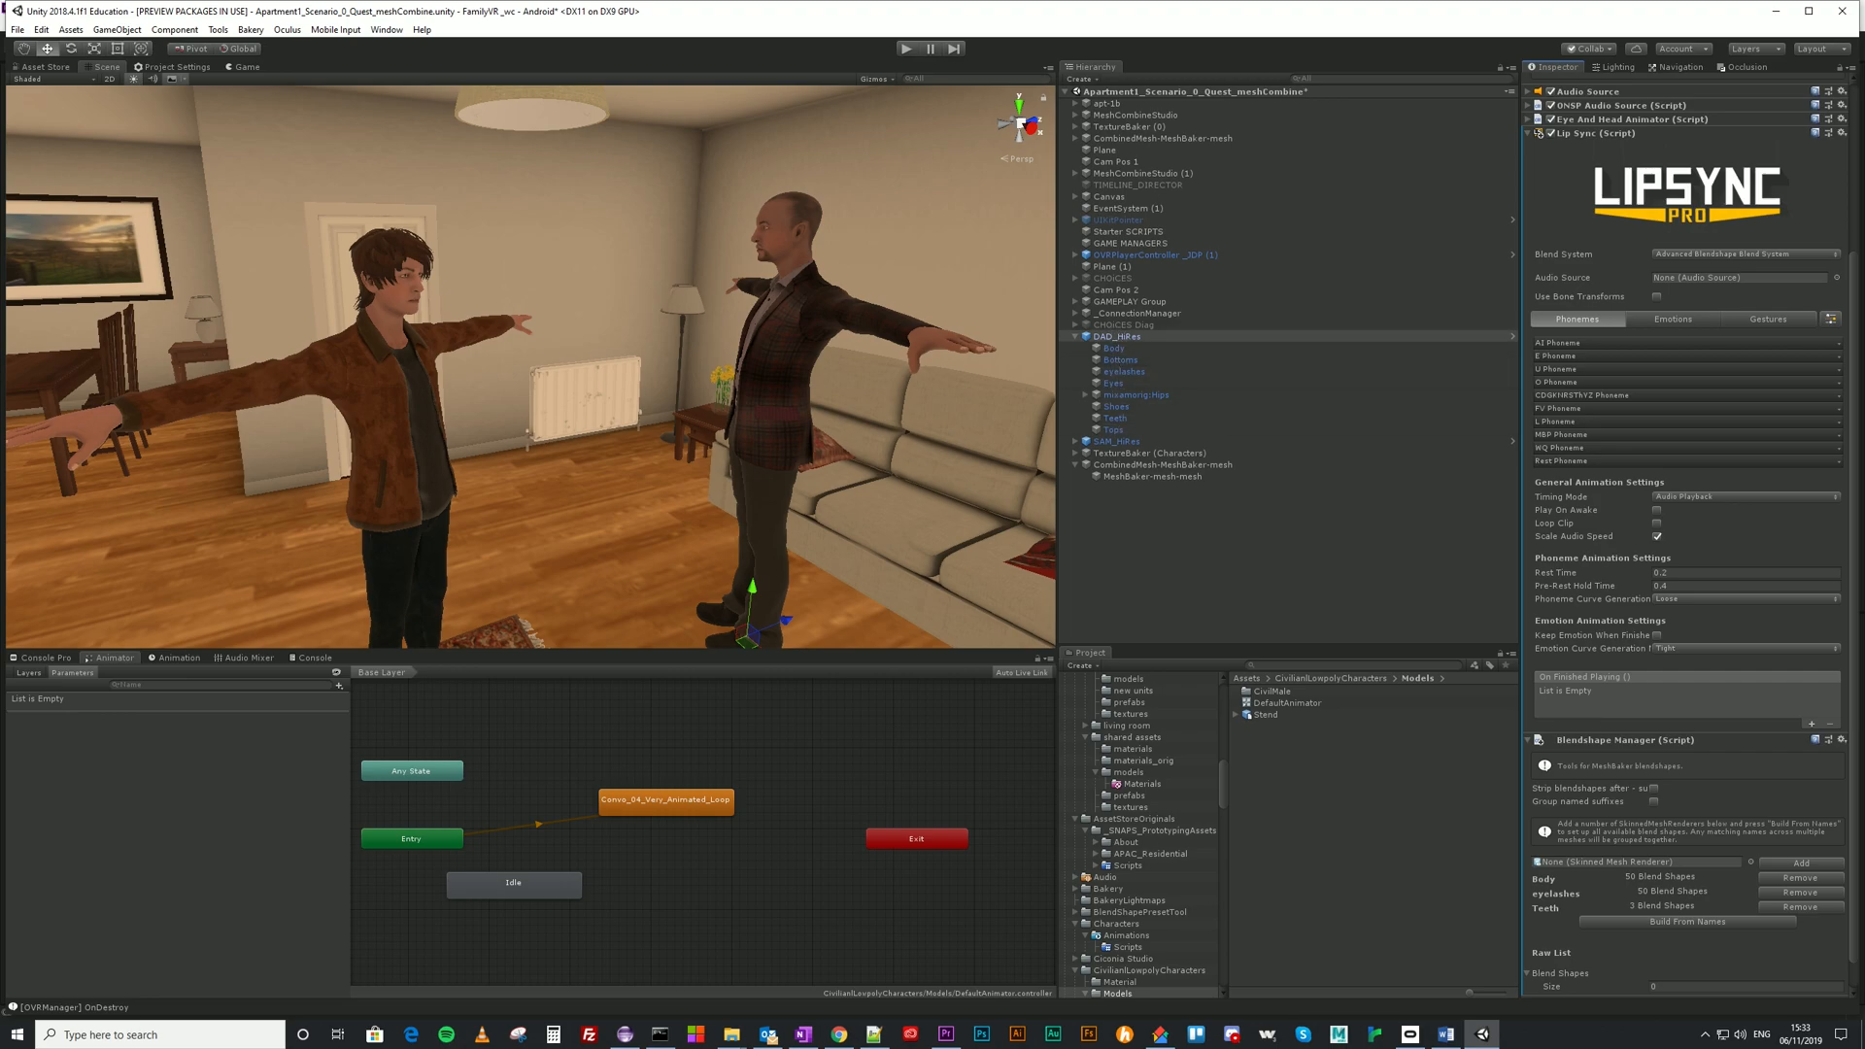
Remove Teeth, eyelashes and Body from the Blendshape Manager's mesh list.
left_click(1801, 908)
left_click(1803, 893)
left_click(1810, 878)
Assign MeshBaker-mesh-mesh as the Blendshape Manager's renderer and enable named-suffix grouping, checking the second suffix group in the Notepad++ notes.
left_click_drag(1139, 475, 1629, 867)
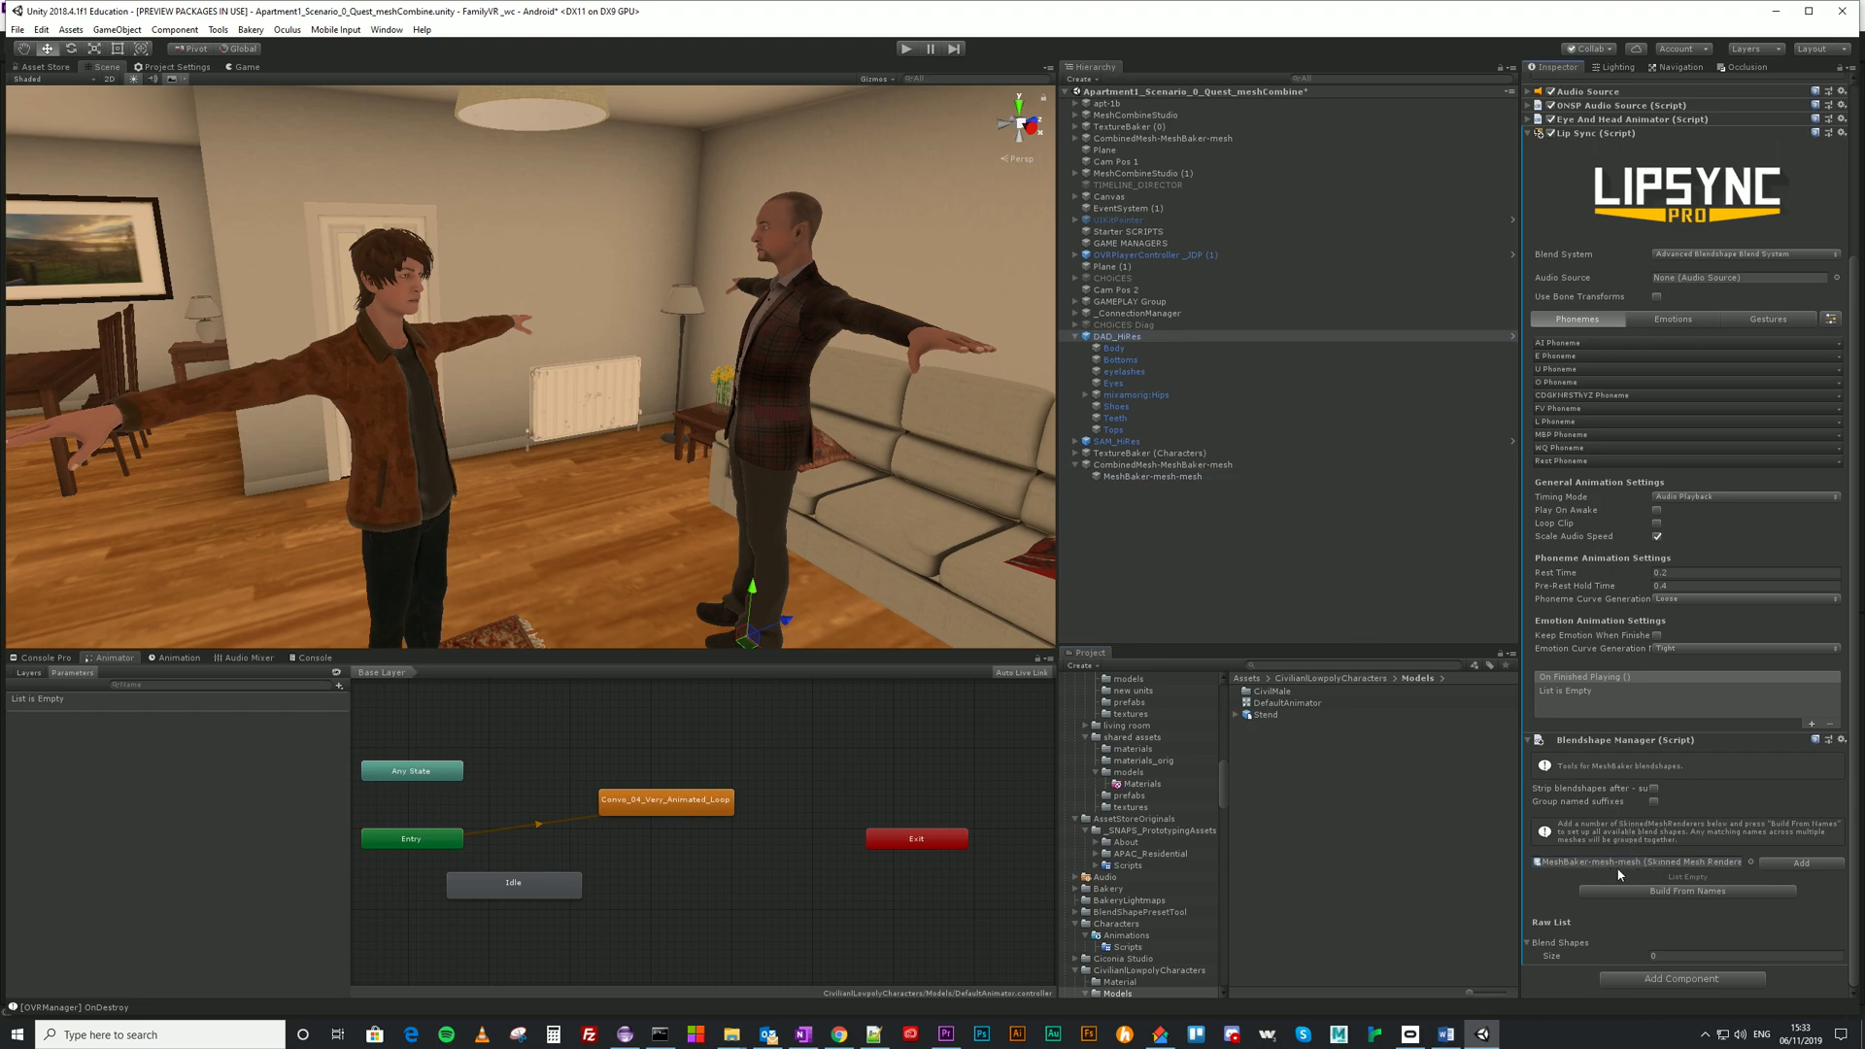
left_click(1654, 802)
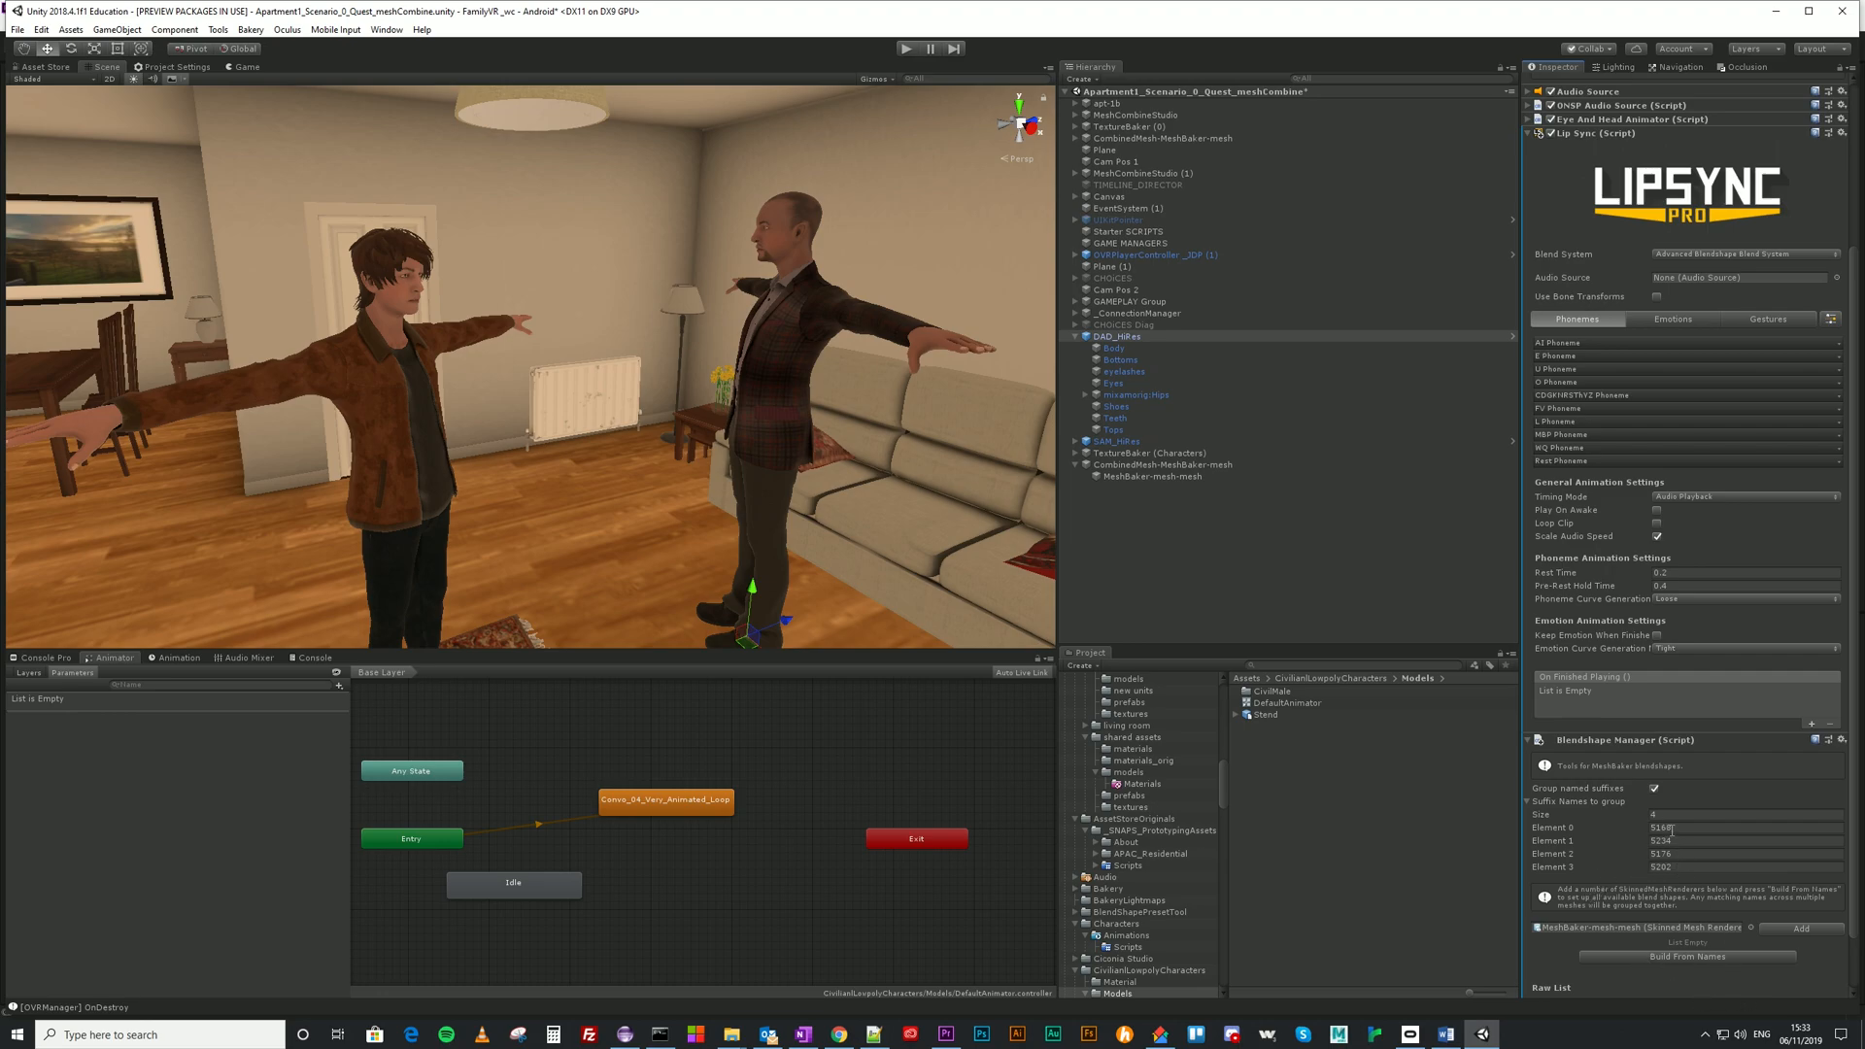
left_click(875, 1034)
left_click_drag(369, 473, 315, 439)
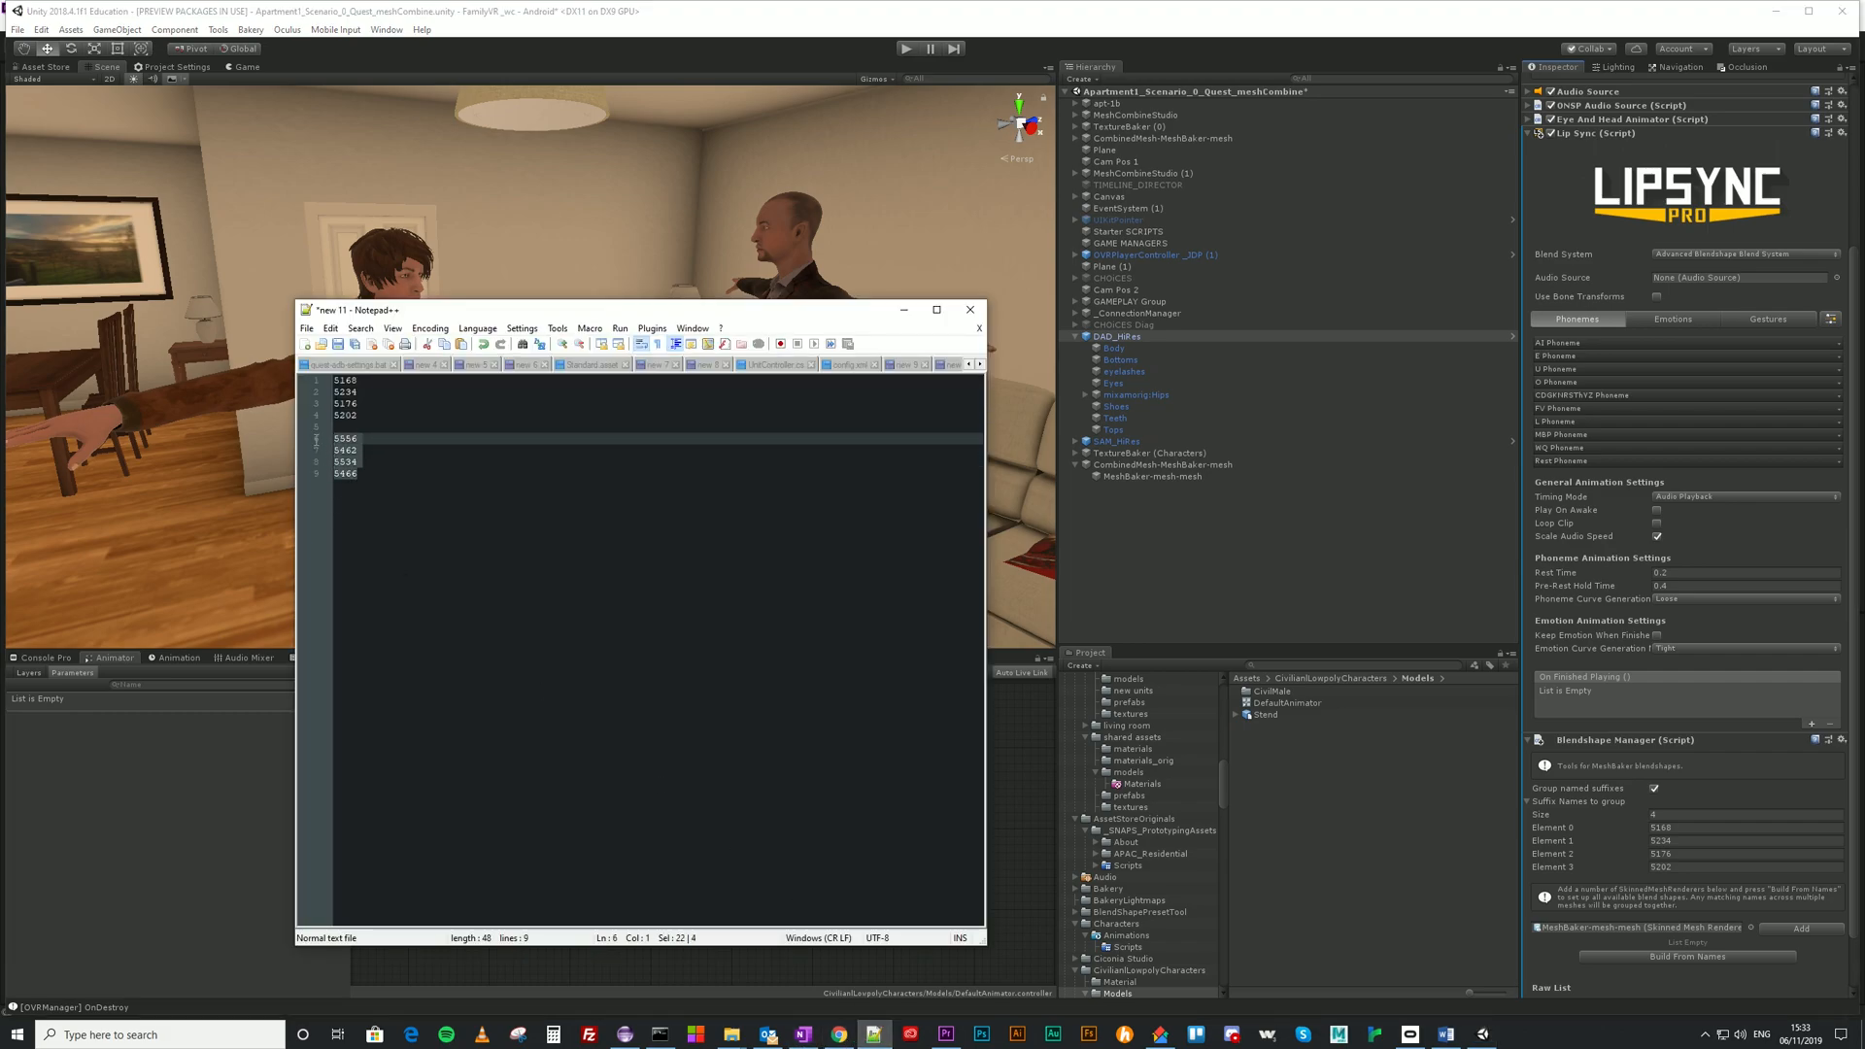
left_click(903, 310)
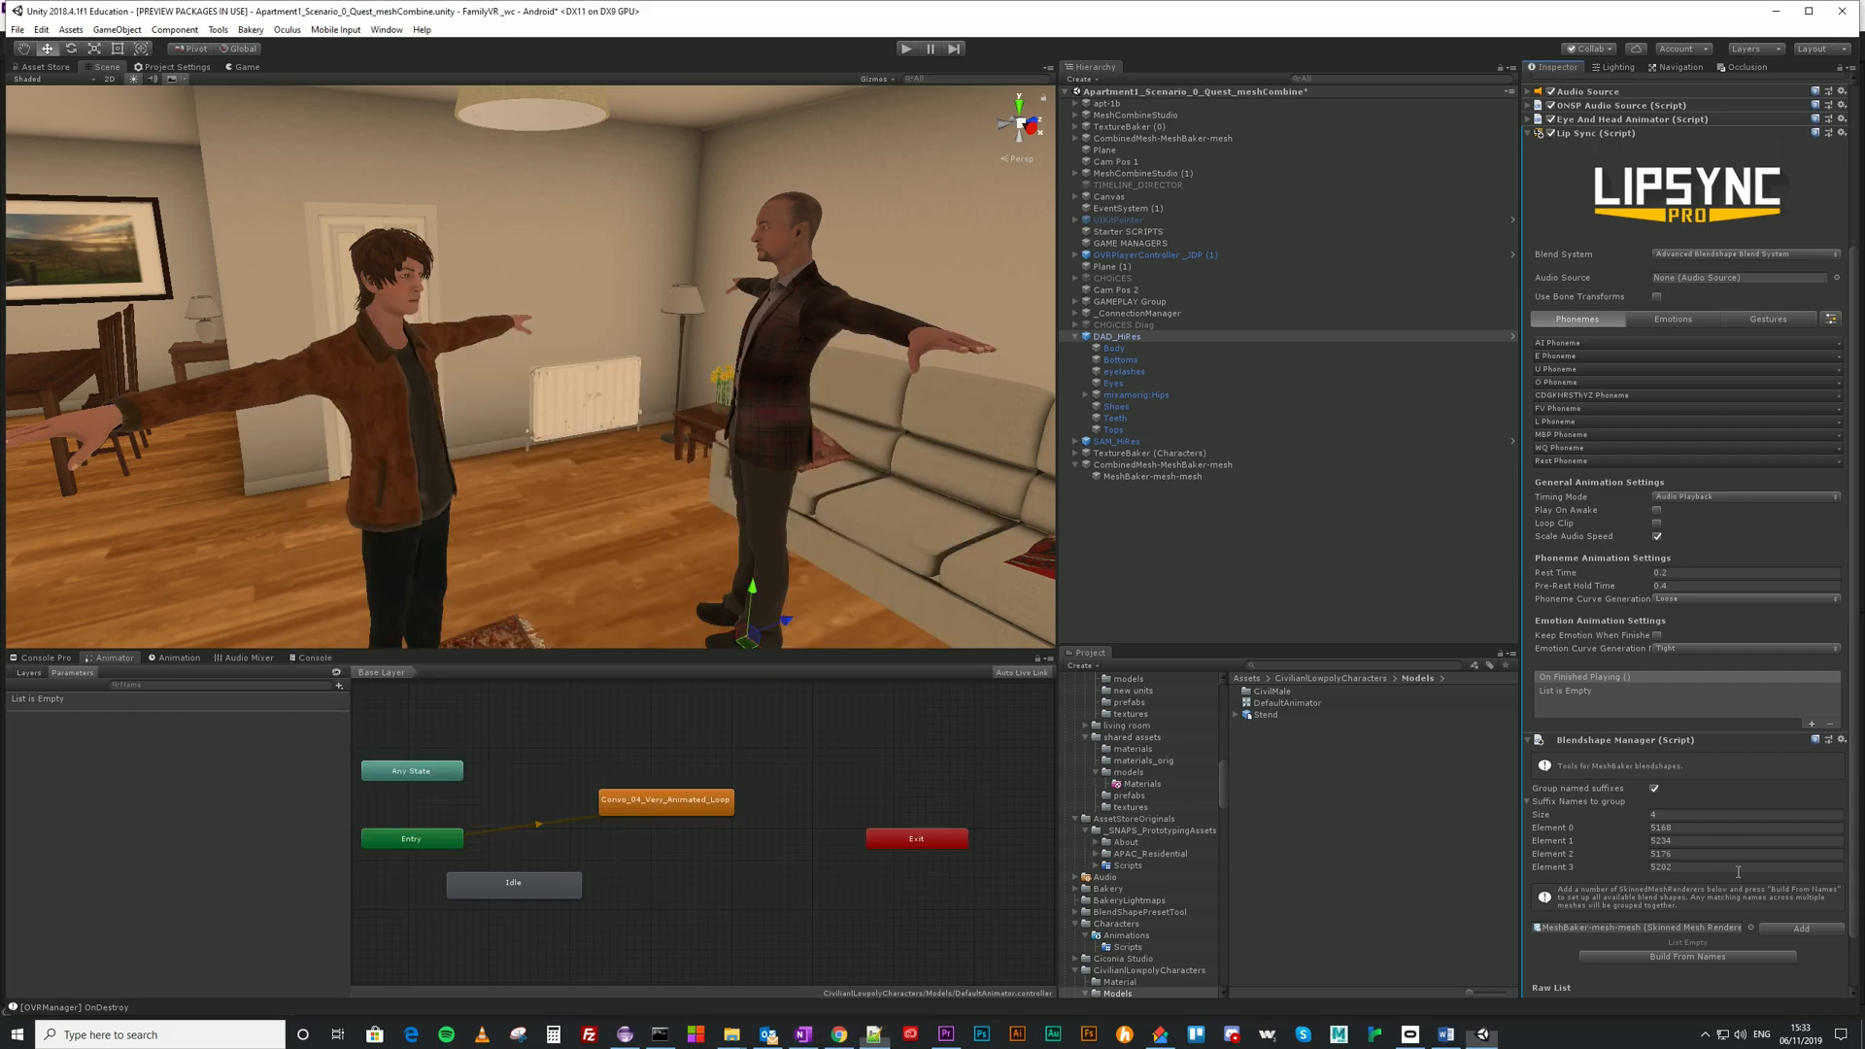
Add the assigned MeshBaker-mesh-mesh renderer to the mesh list and build the blend shapes from names.
left_click(1800, 930)
scroll(1708, 957, "down", 3)
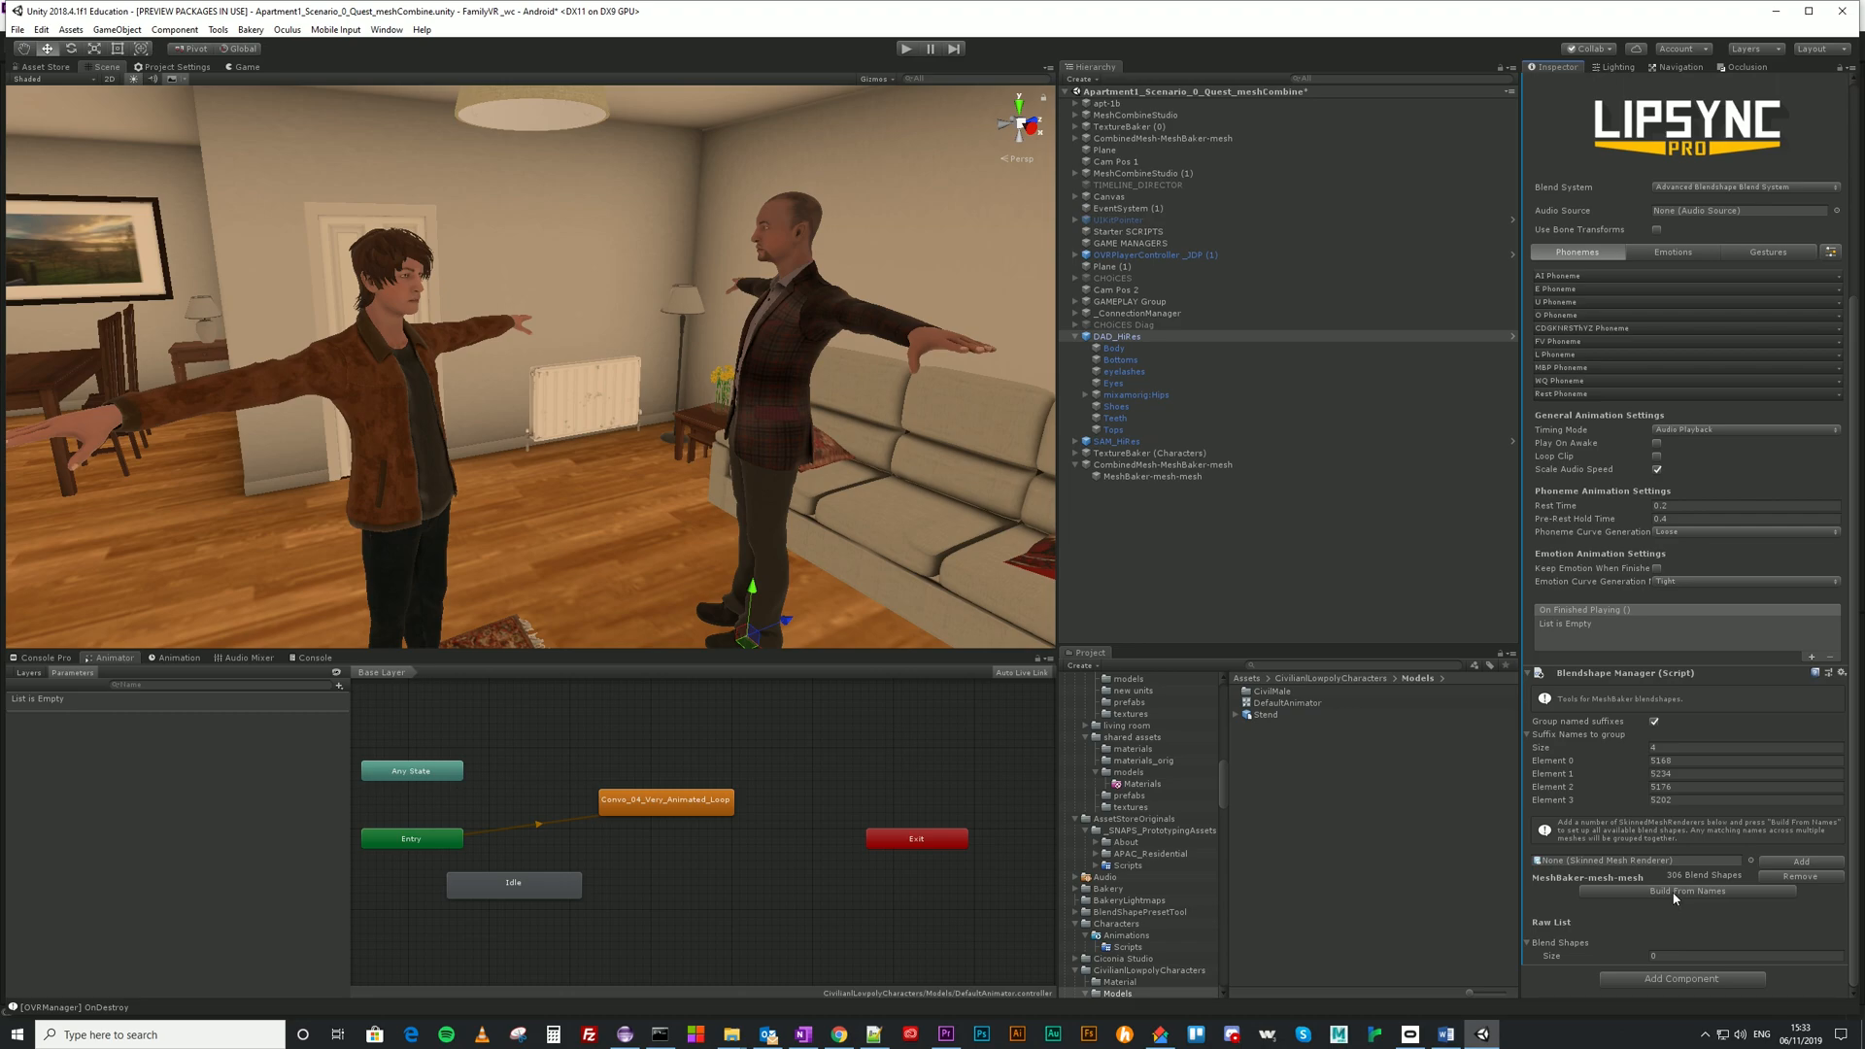
left_click(1674, 892)
scroll(1618, 952, "down", 5)
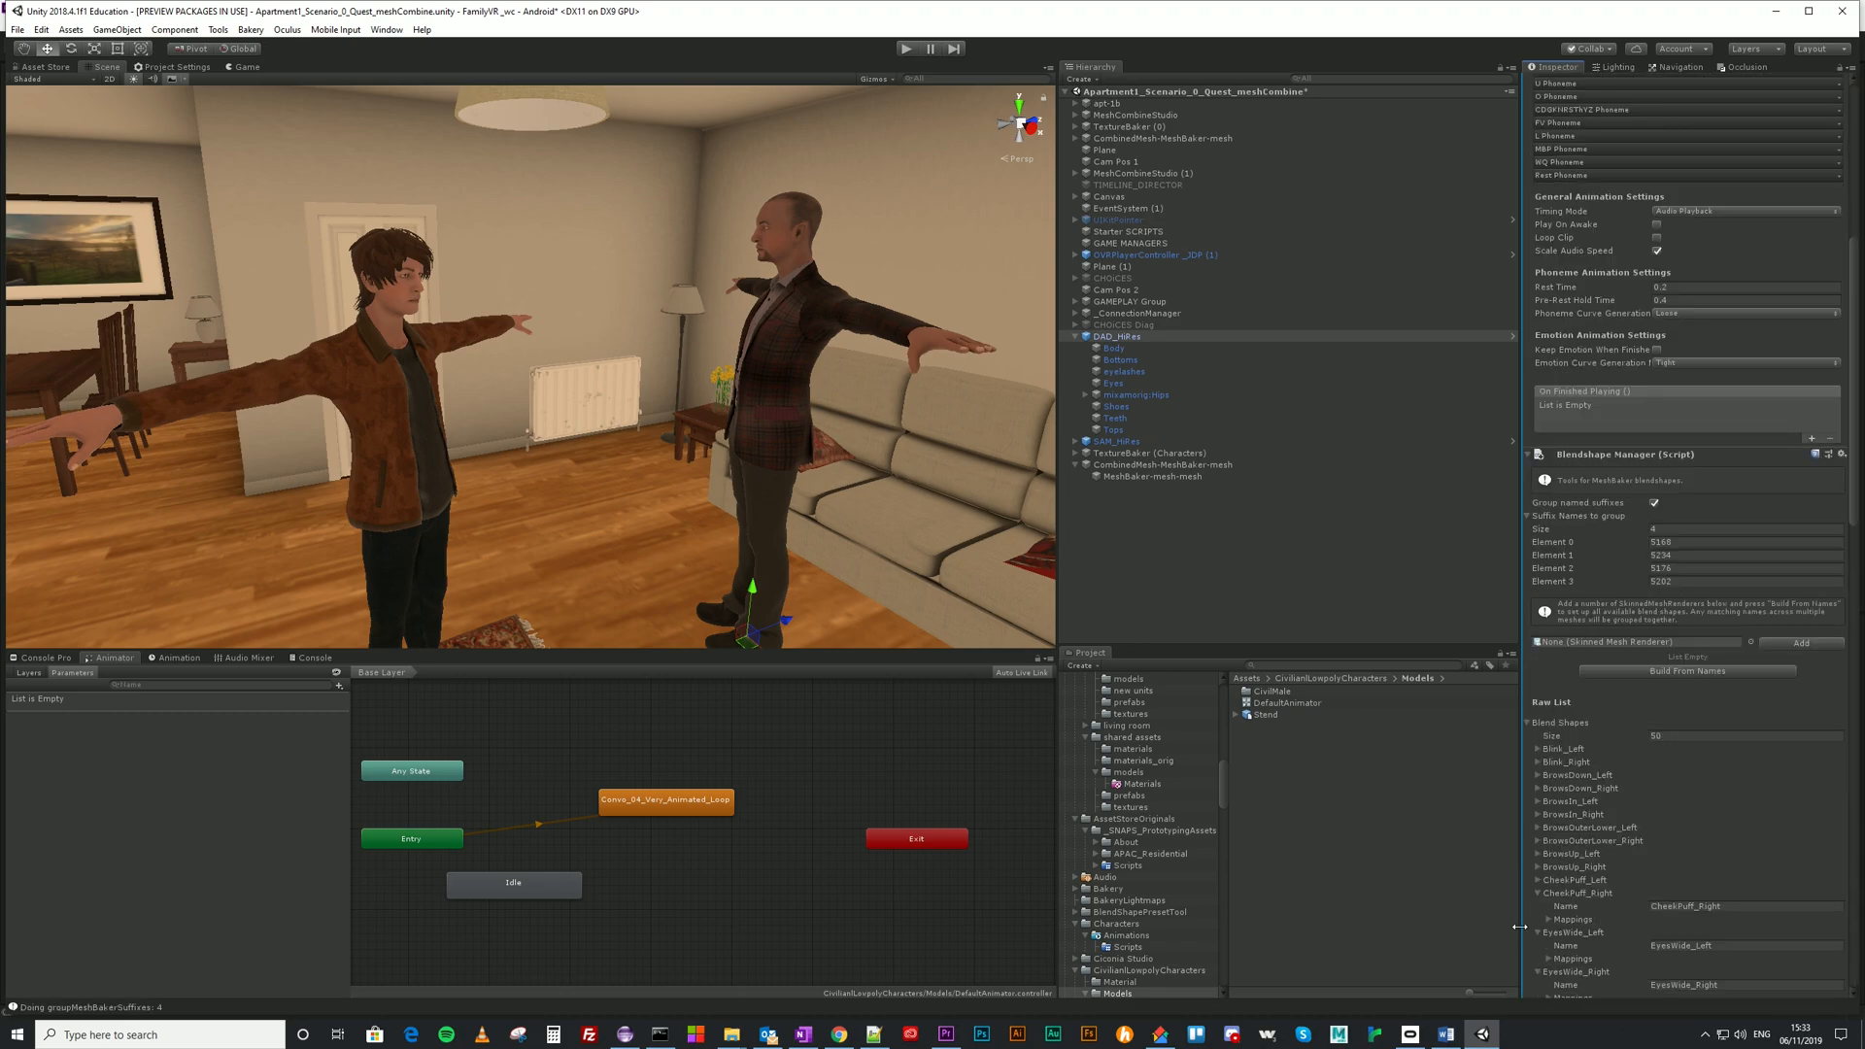
Expand the Blink_Left blend shape and inspect the skinned mesh renderer referenced by each of its mappings.
left_click(1539, 750)
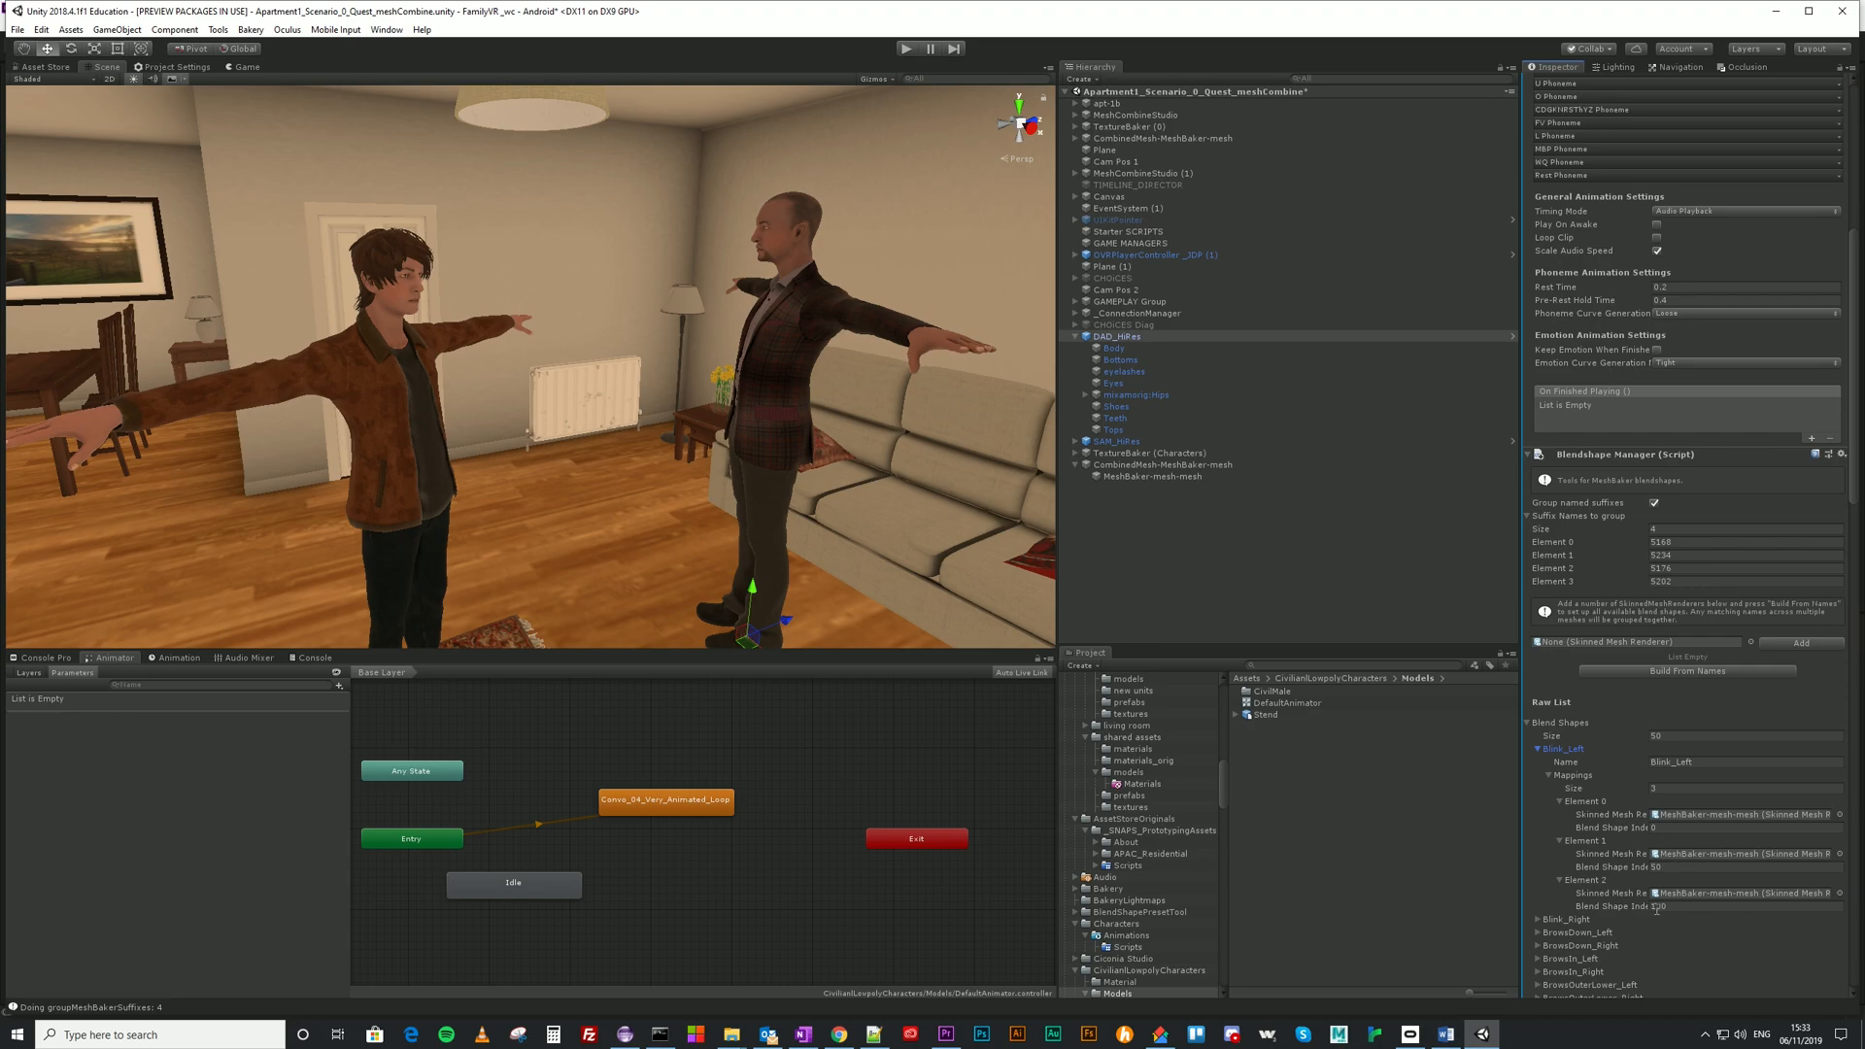
left_click(1746, 816)
left_click(1741, 855)
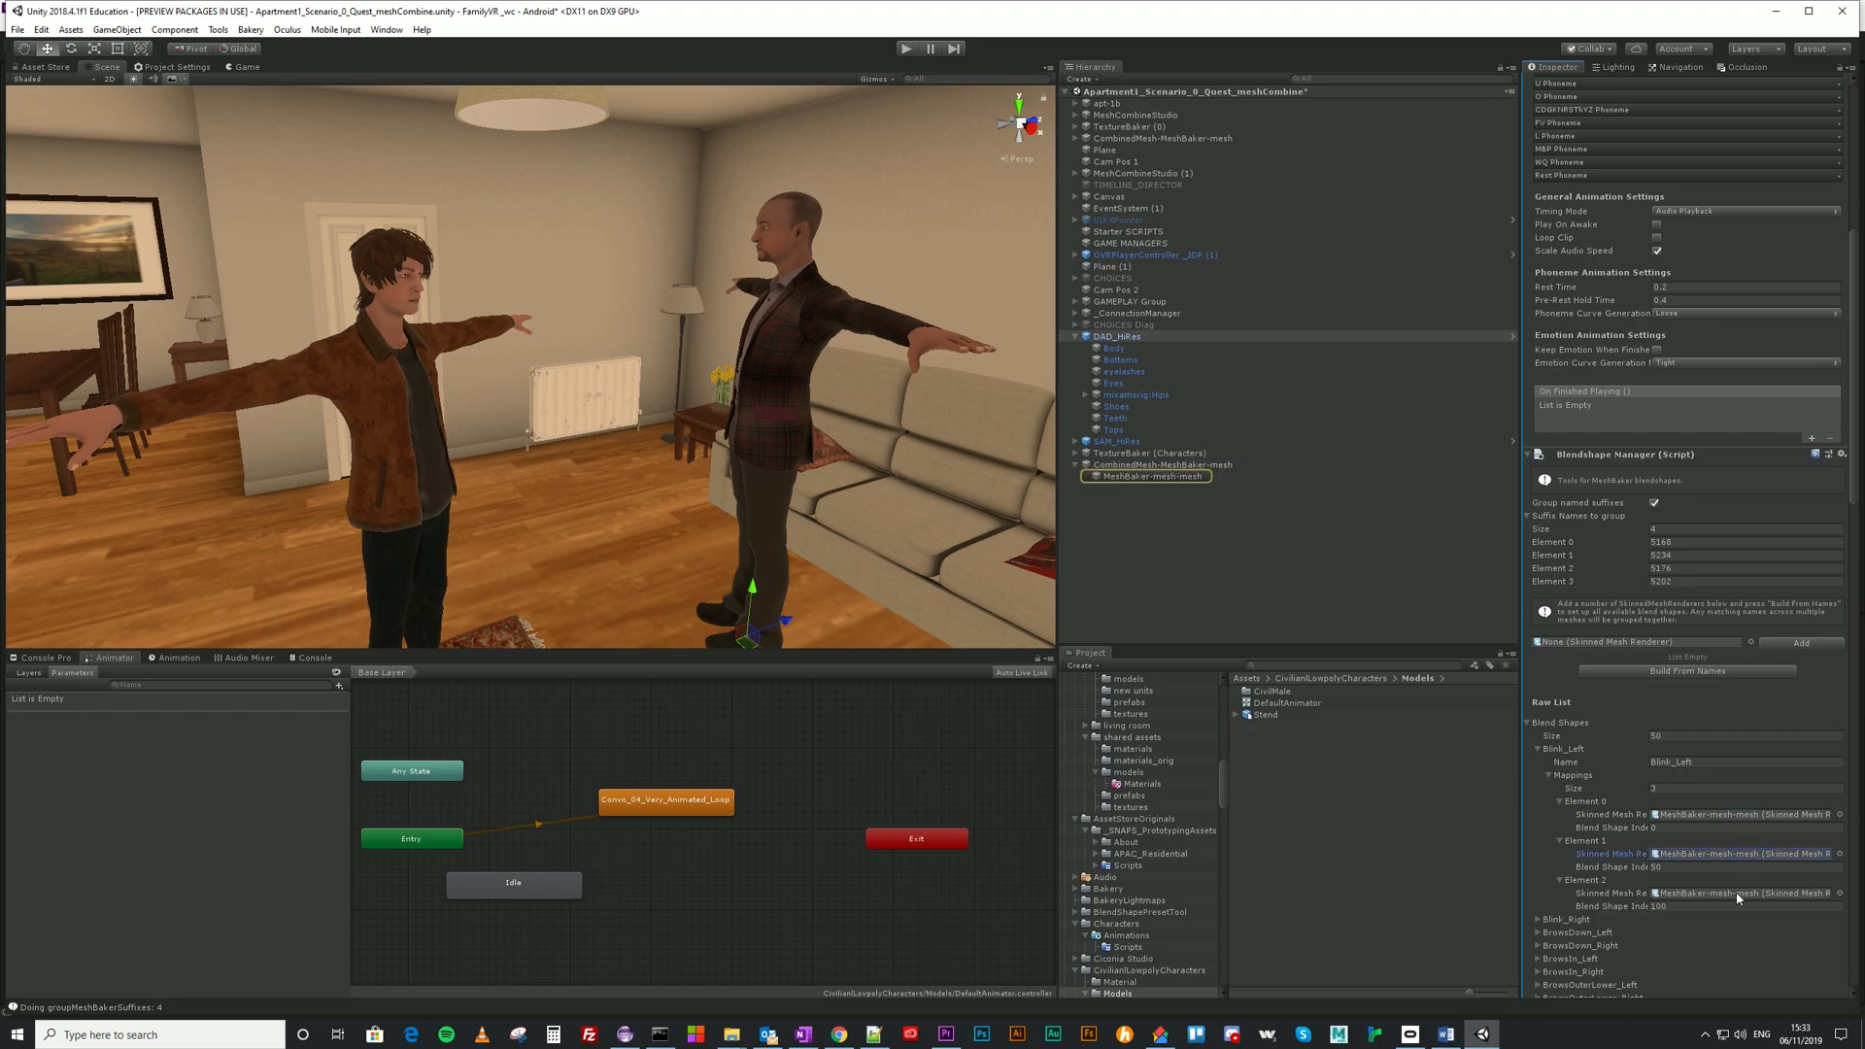
left_click(1741, 894)
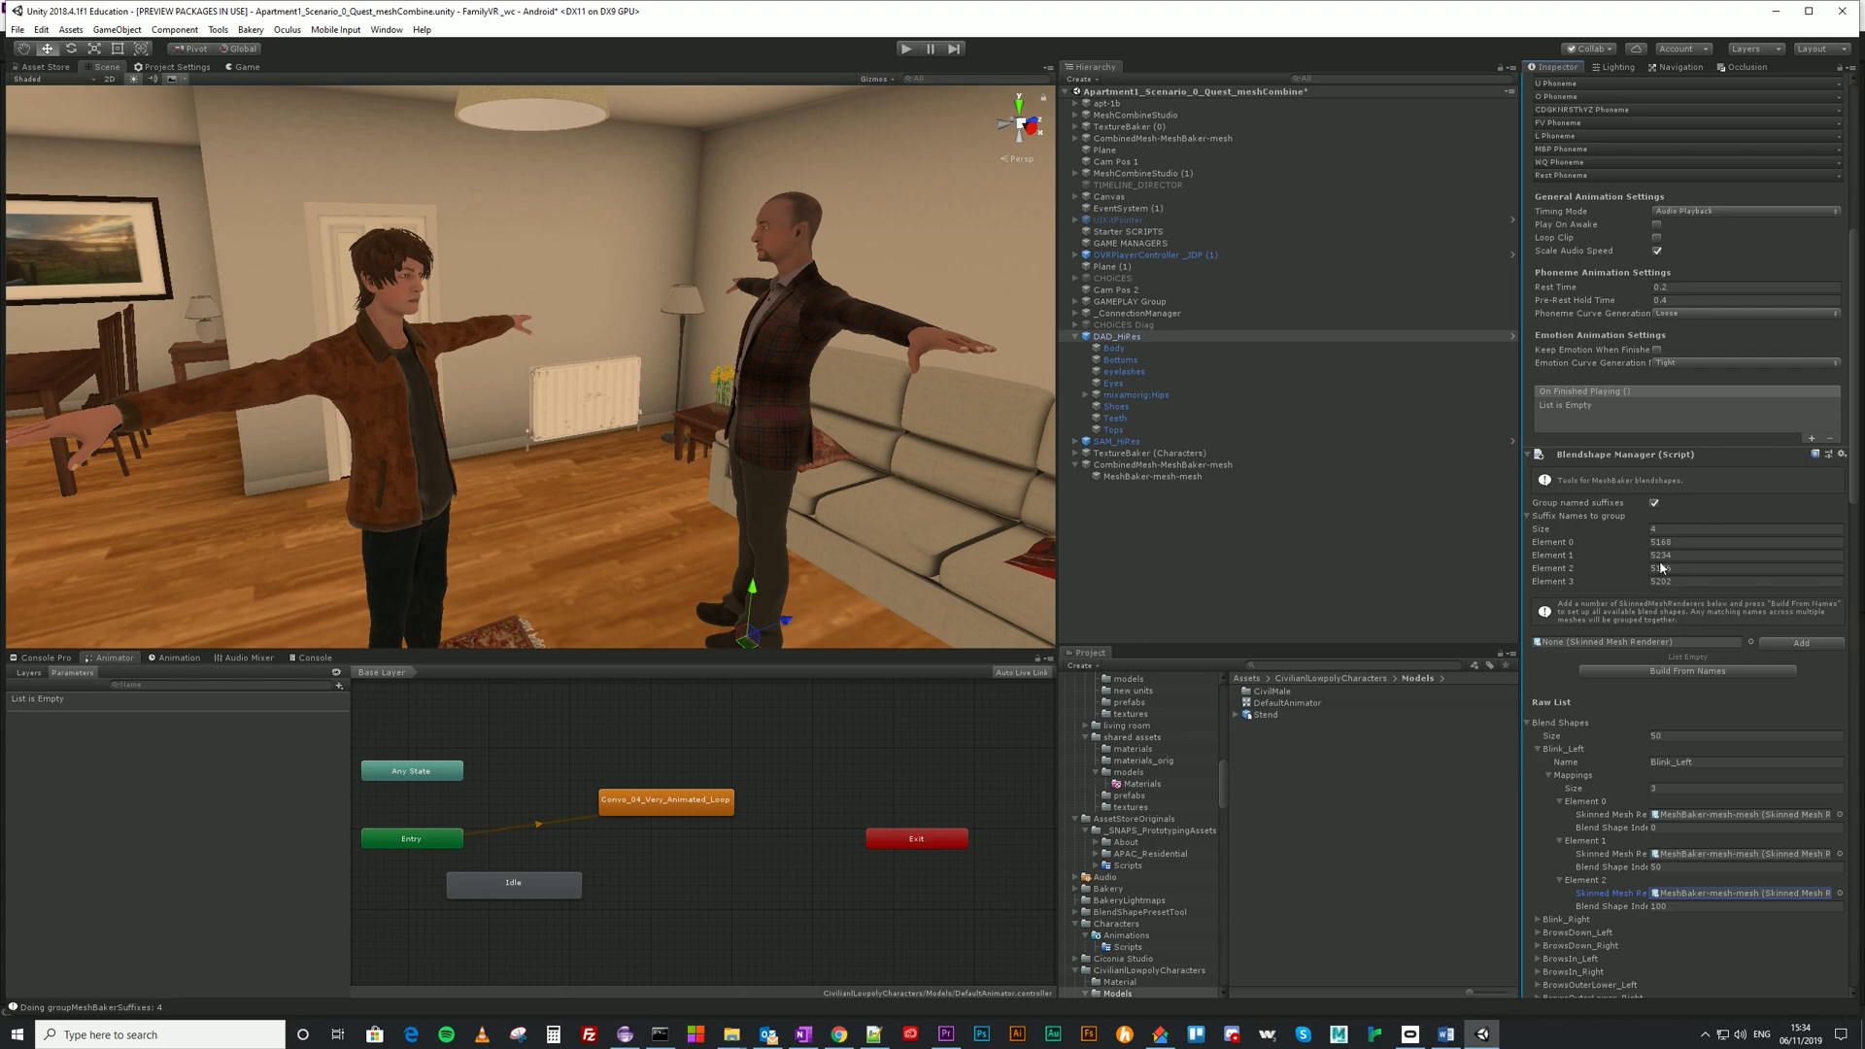
Collapse the expanded Blink_Left and CheekPuff_Right entries in the Blendshape Manager's blend shape list.
left_click(1537, 750)
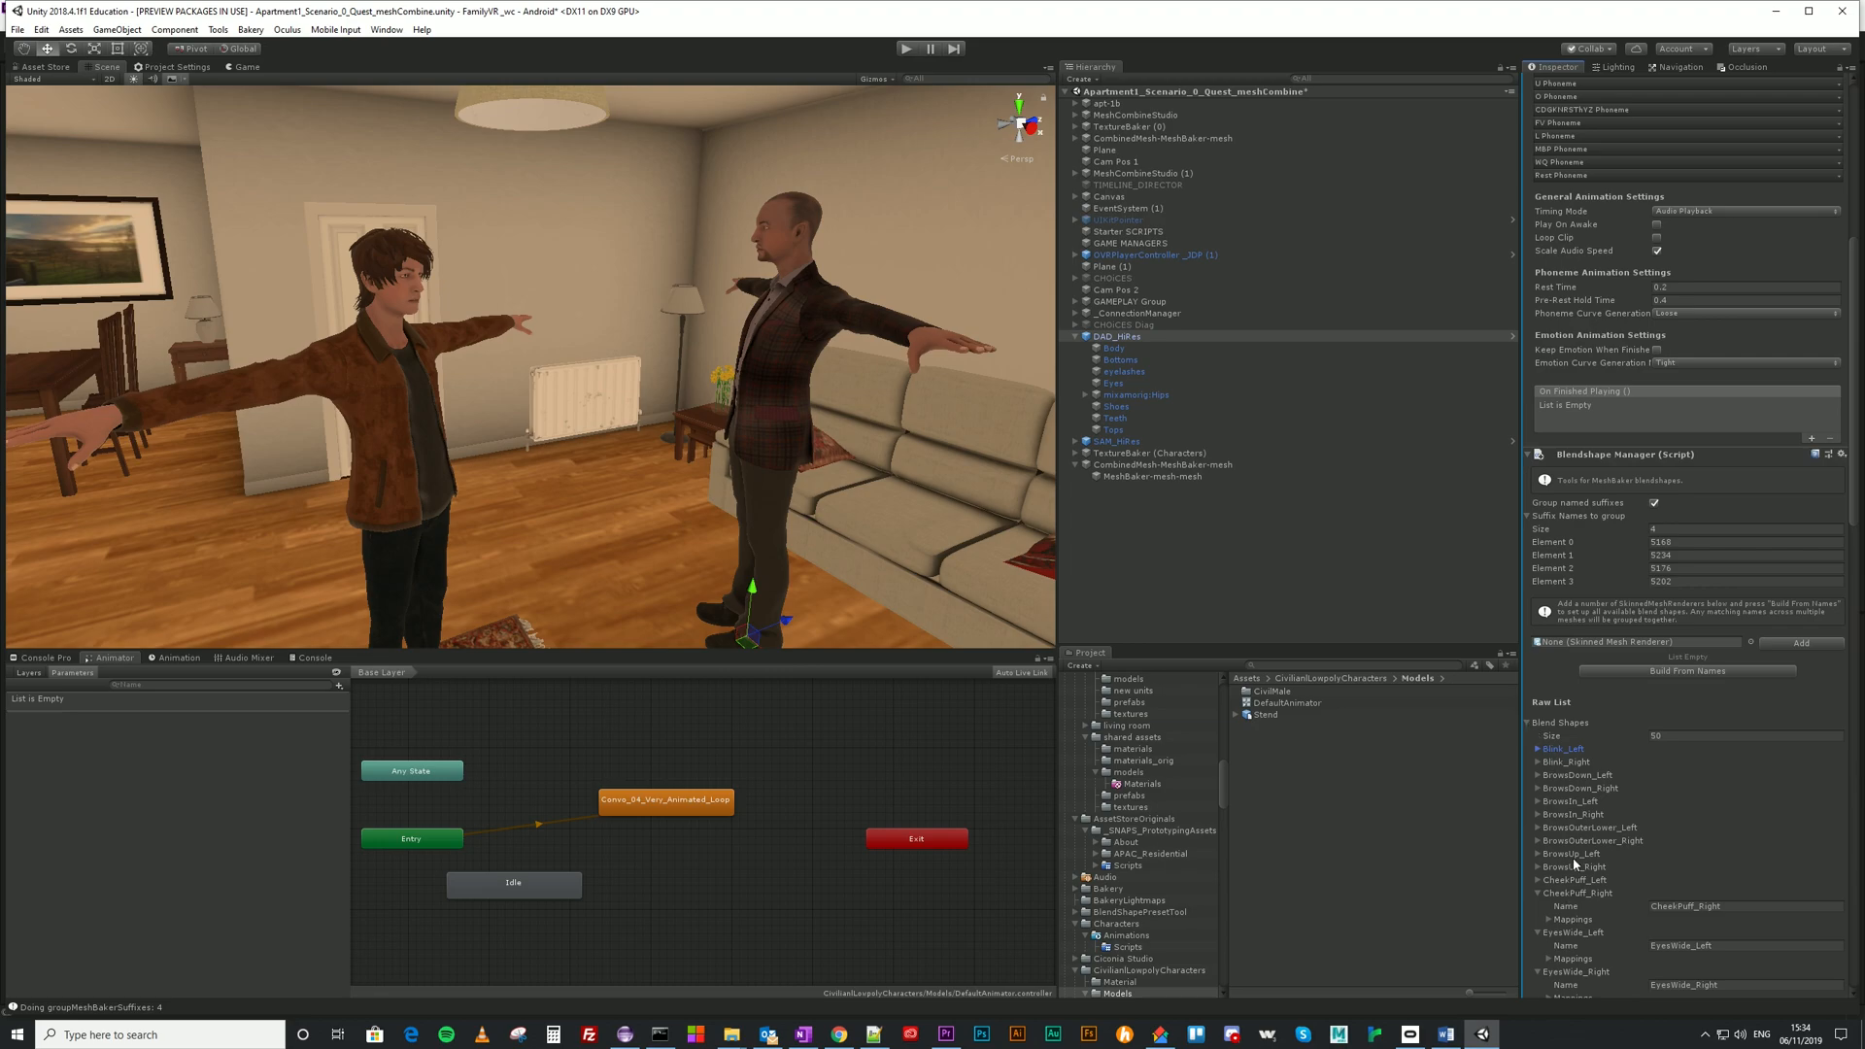
left_click(1538, 893)
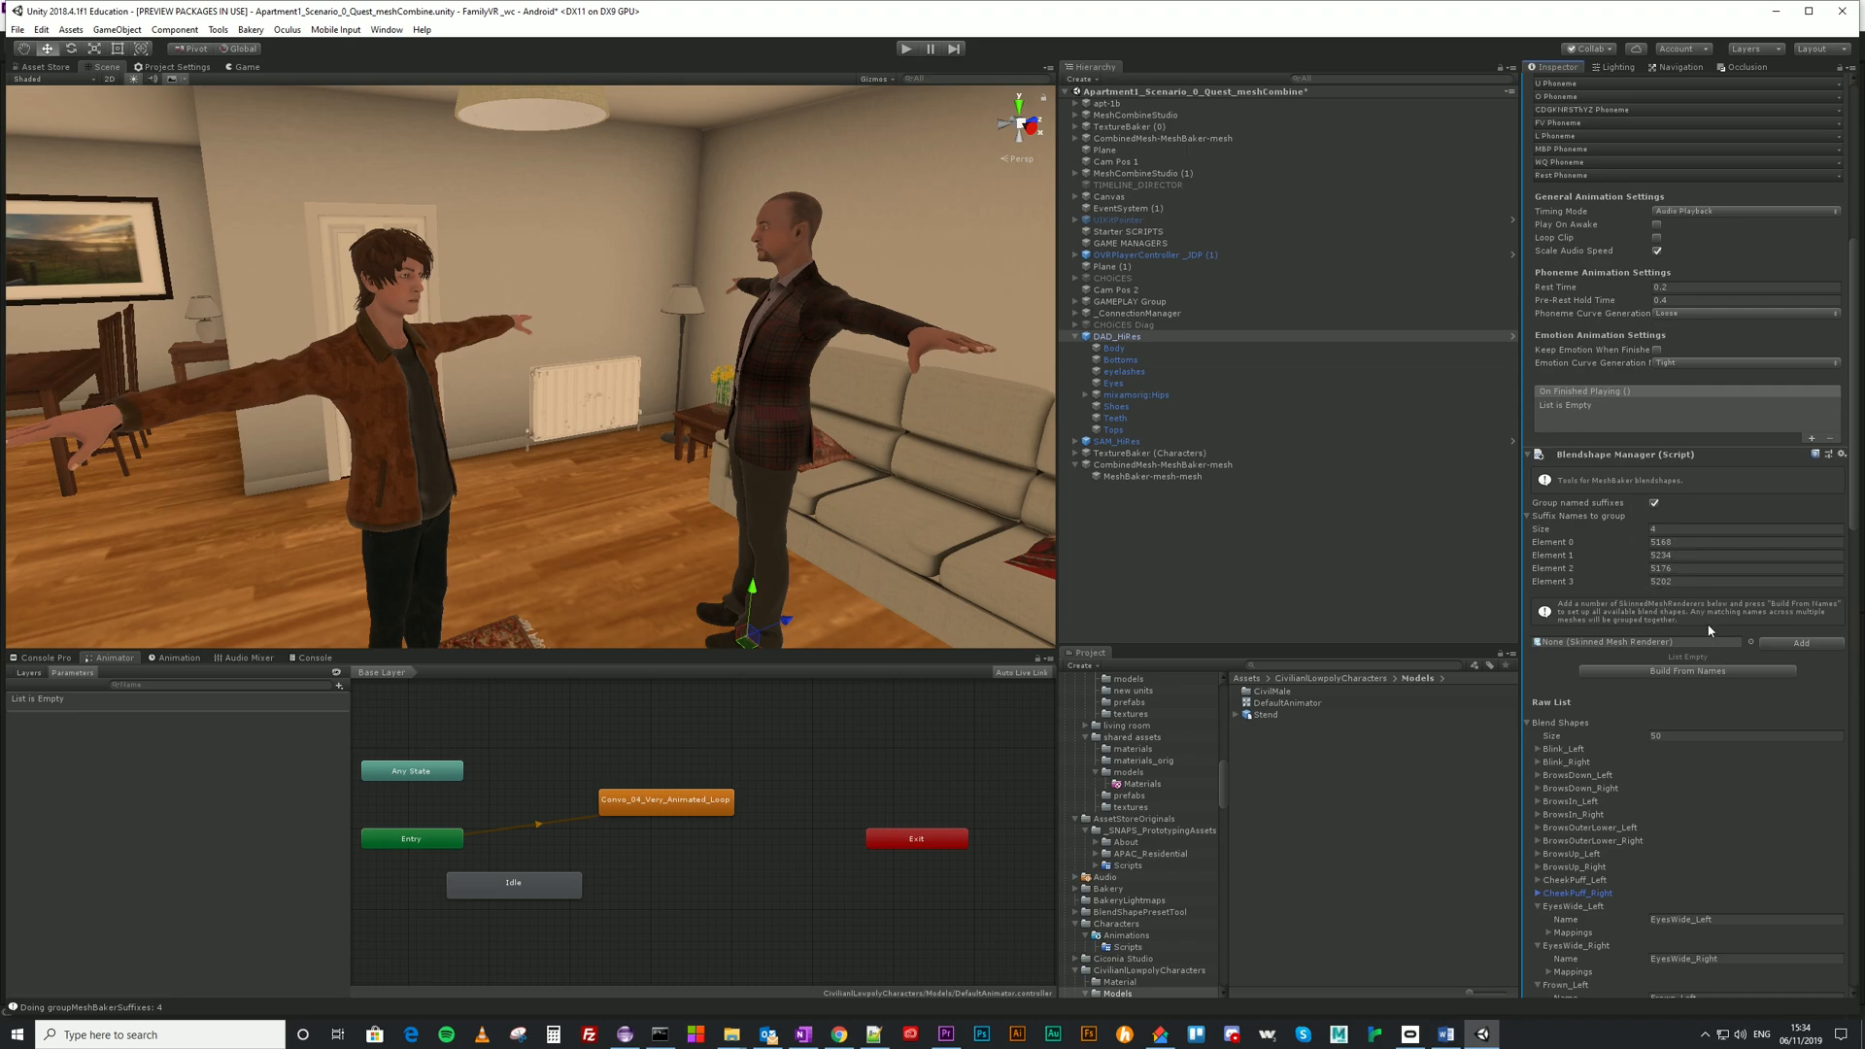
left_click(1528, 723)
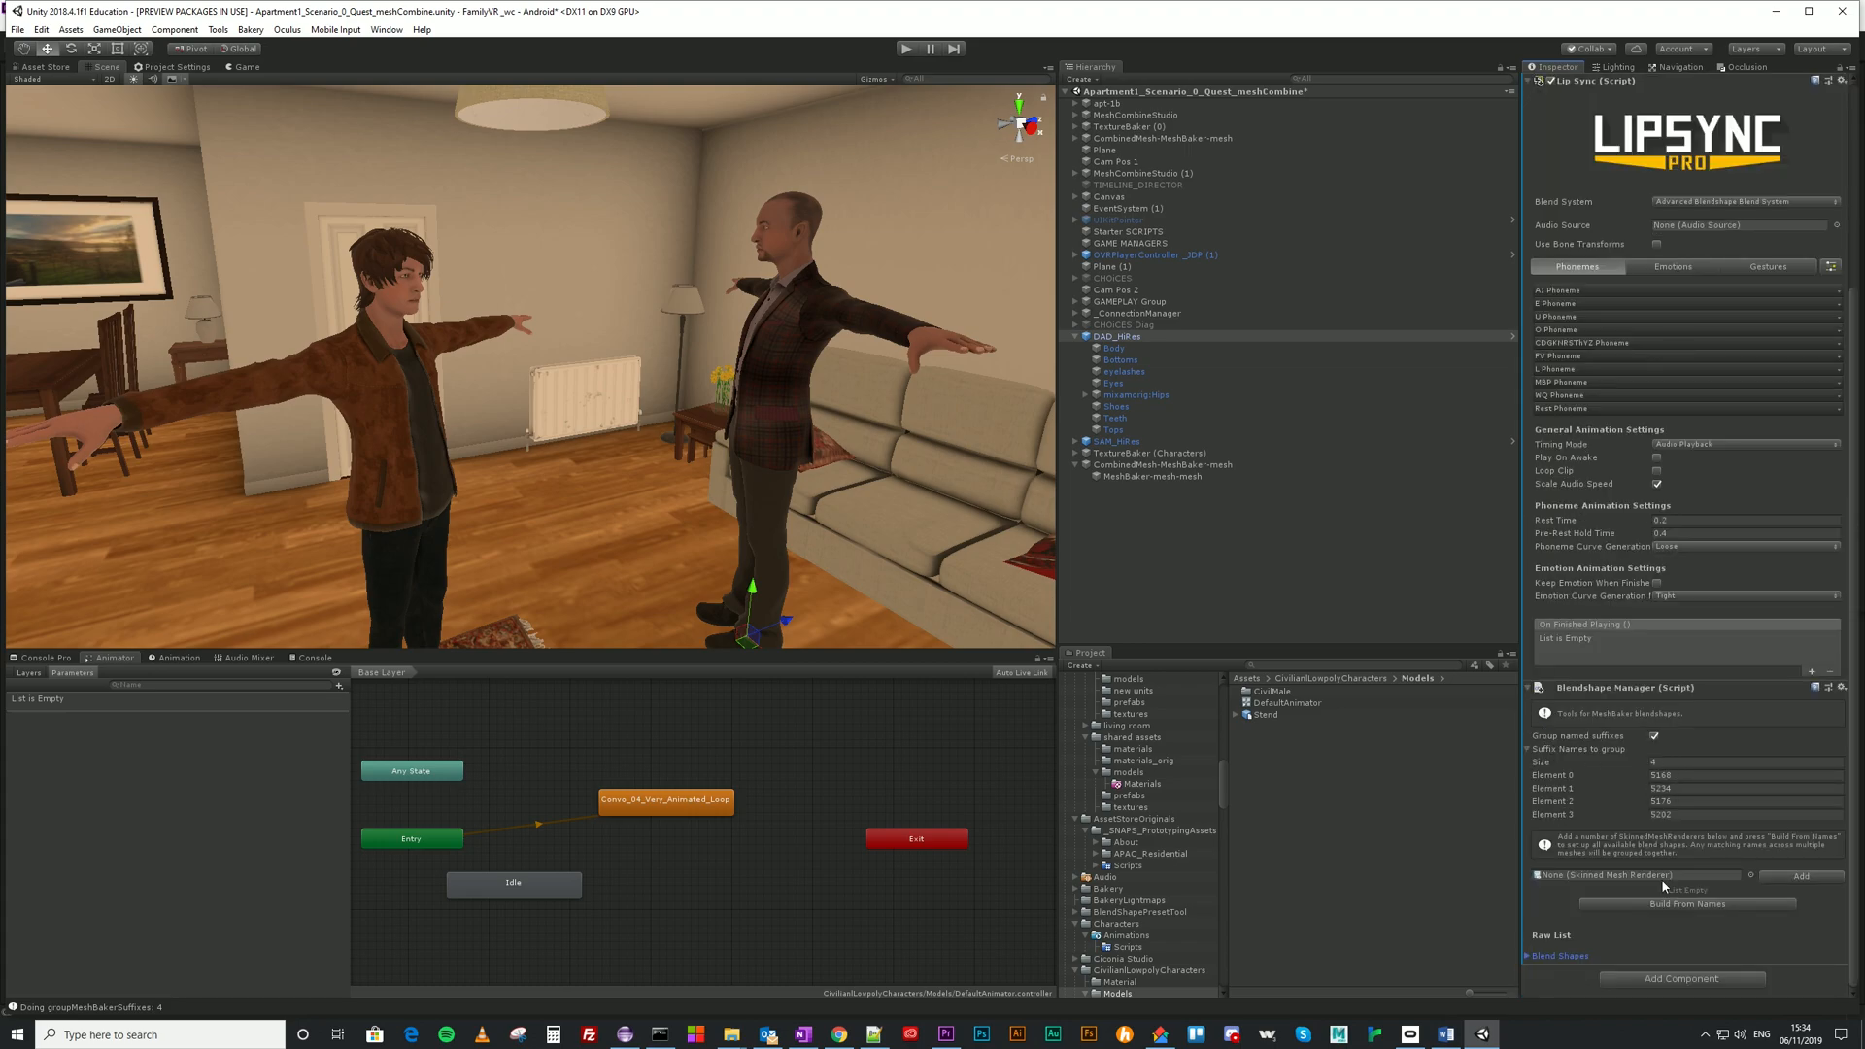
left_click(1527, 957)
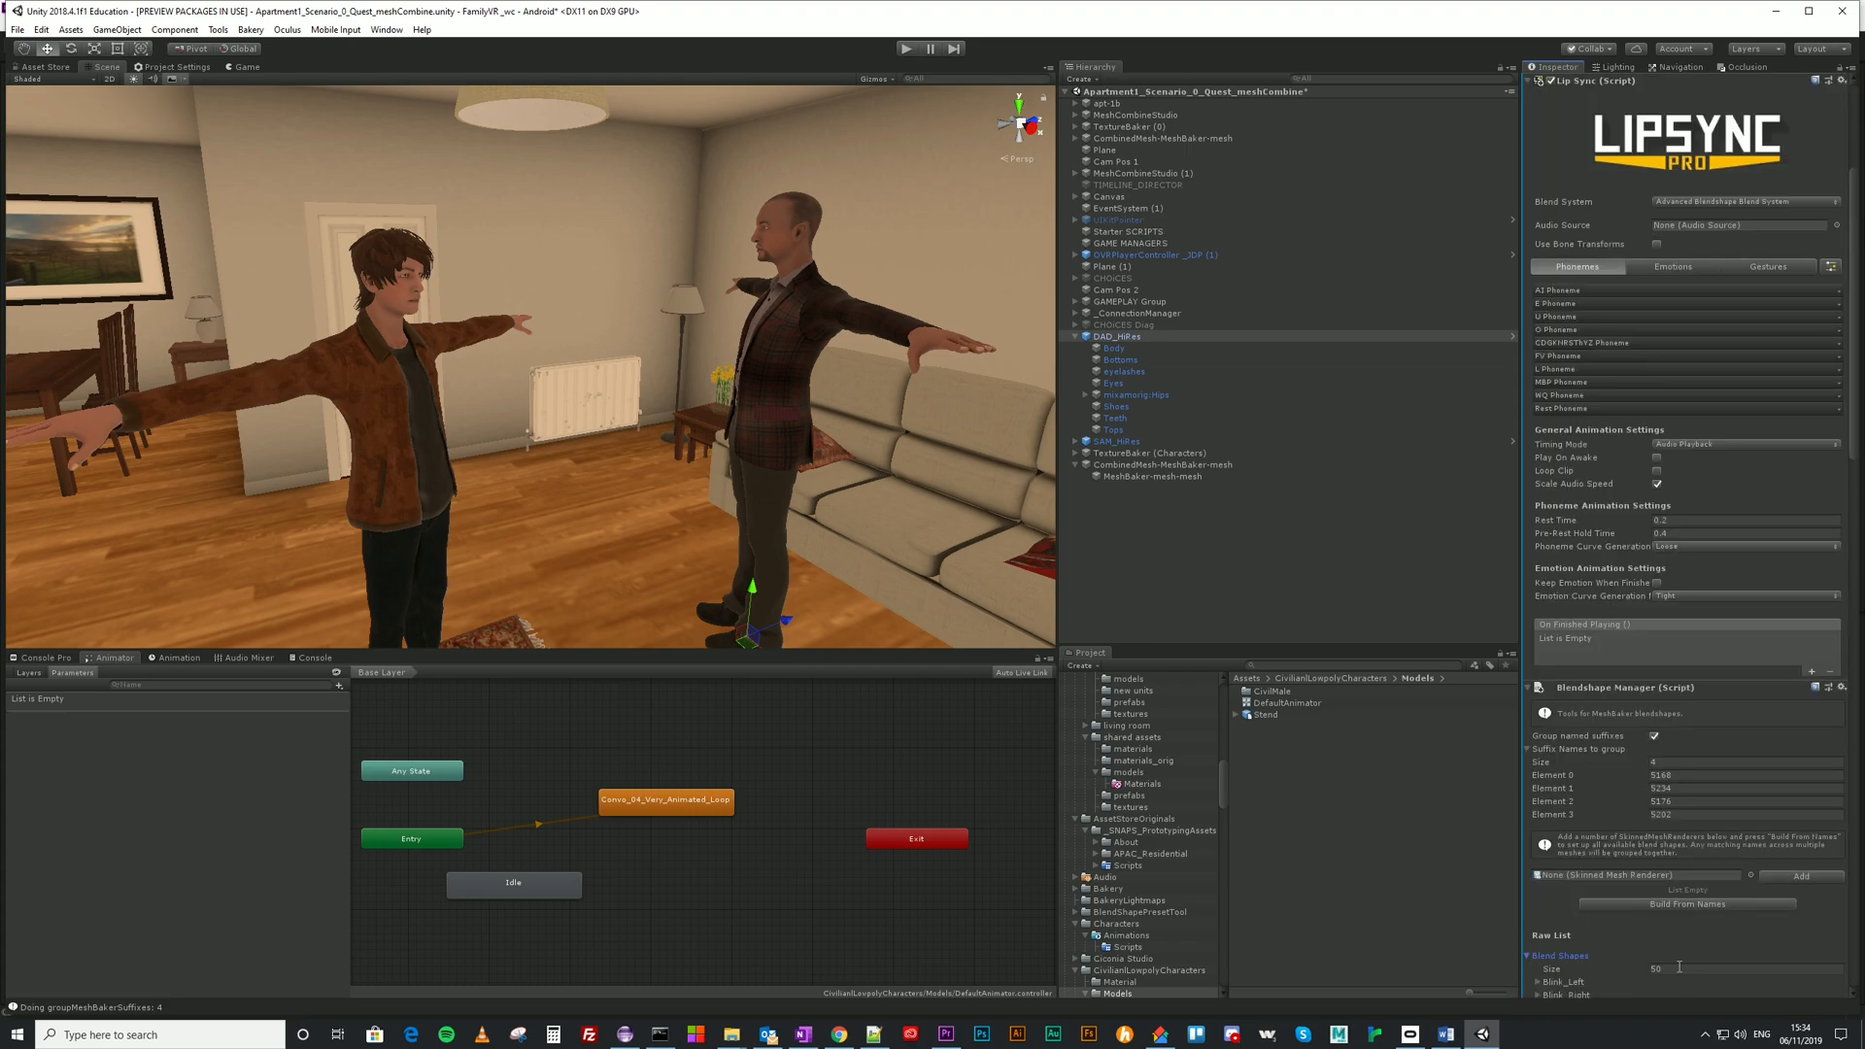
Apply the Adobe (Mixamo) Fuse Standard preset to DAD_HiRes's phonemes and inspect the AI and E phoneme blend shapes.
left_click(1832, 267)
mouse_move(1812, 287)
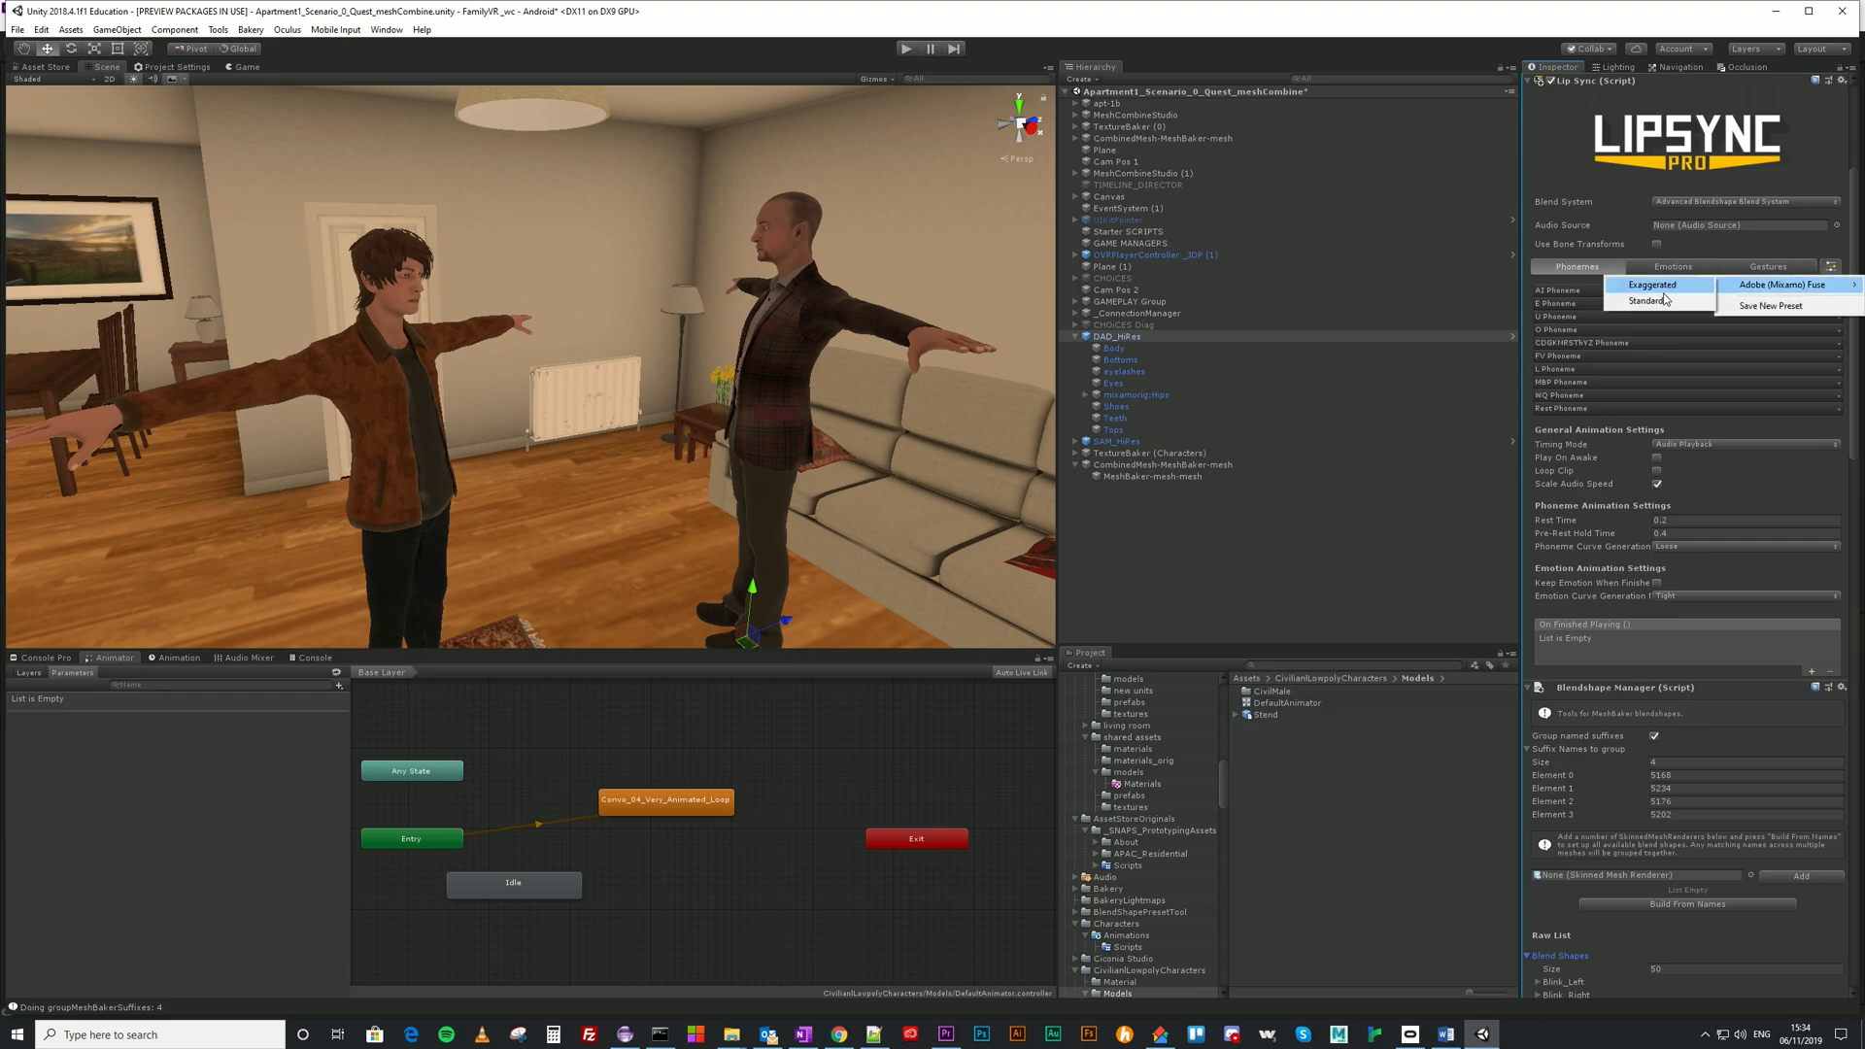
left_click(1663, 301)
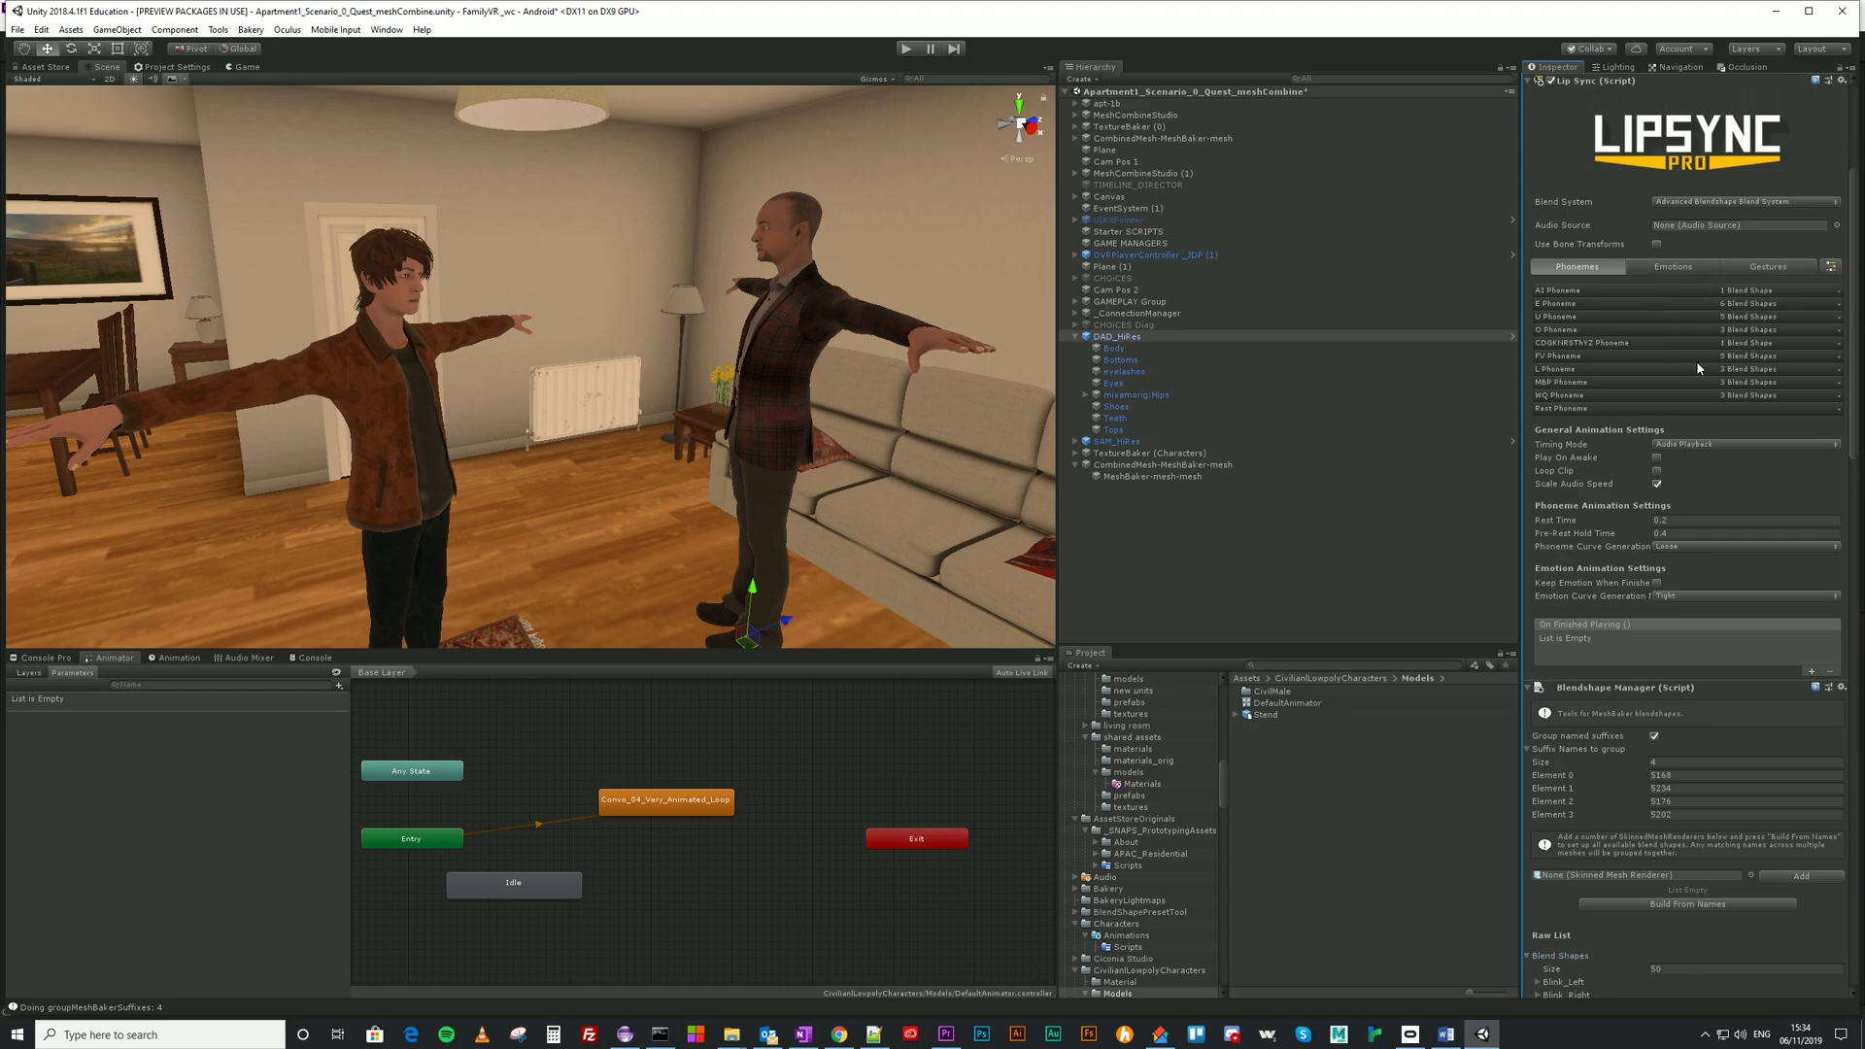
left_click(1779, 291)
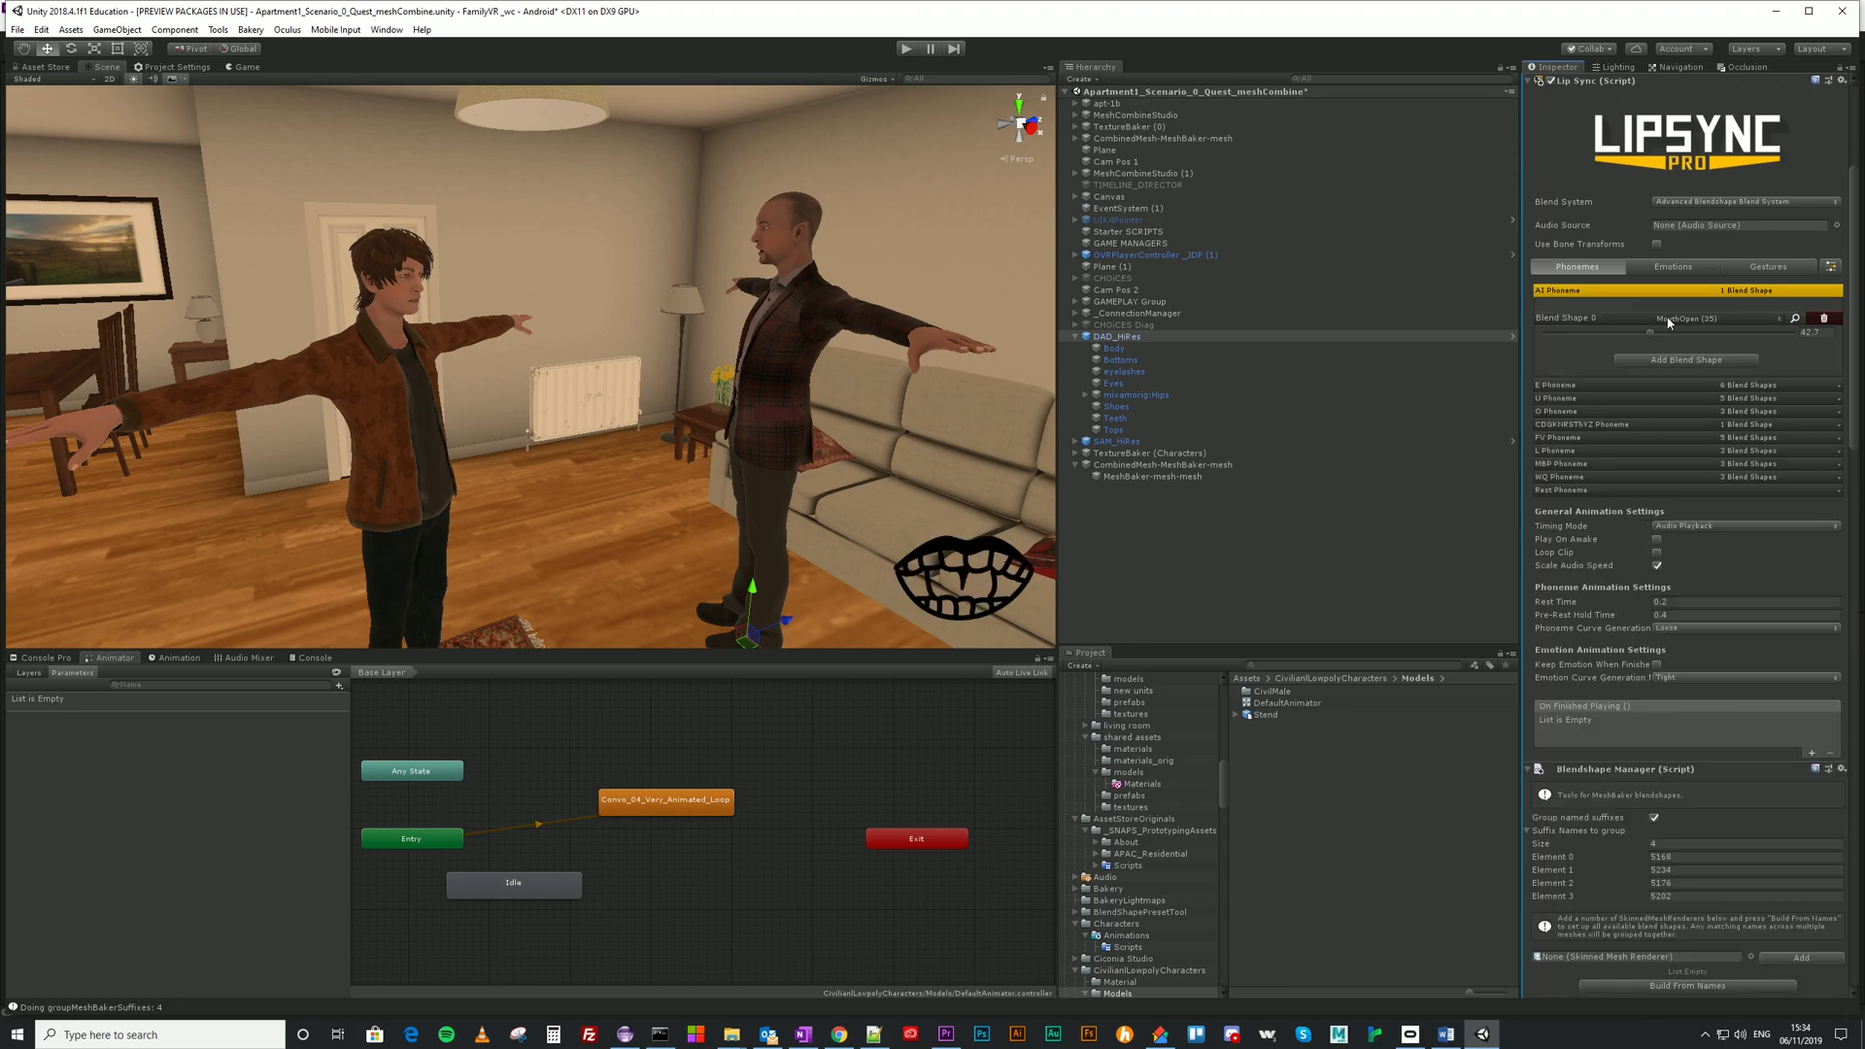
left_click(1754, 387)
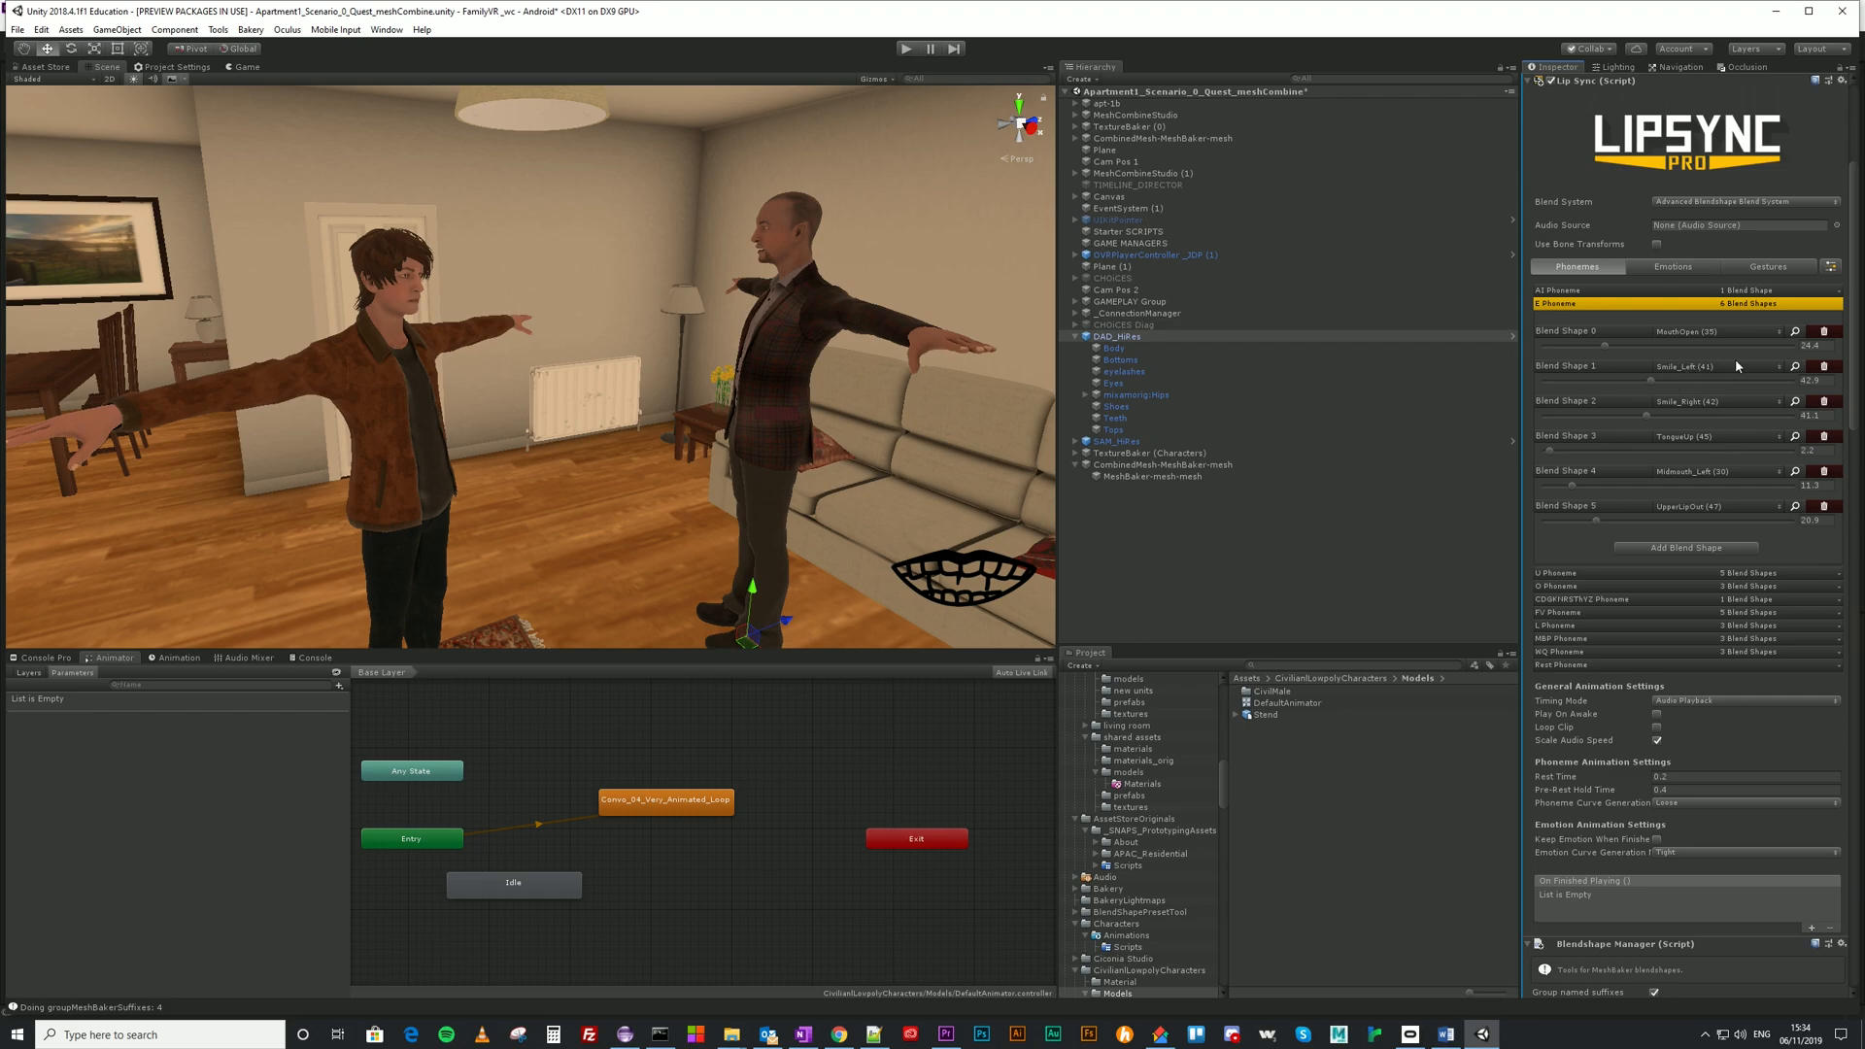
Add a LipSync Pro component to SAM_HiRes and set its blend system to Advanced Blendshape Blend System.
left_click(1115, 442)
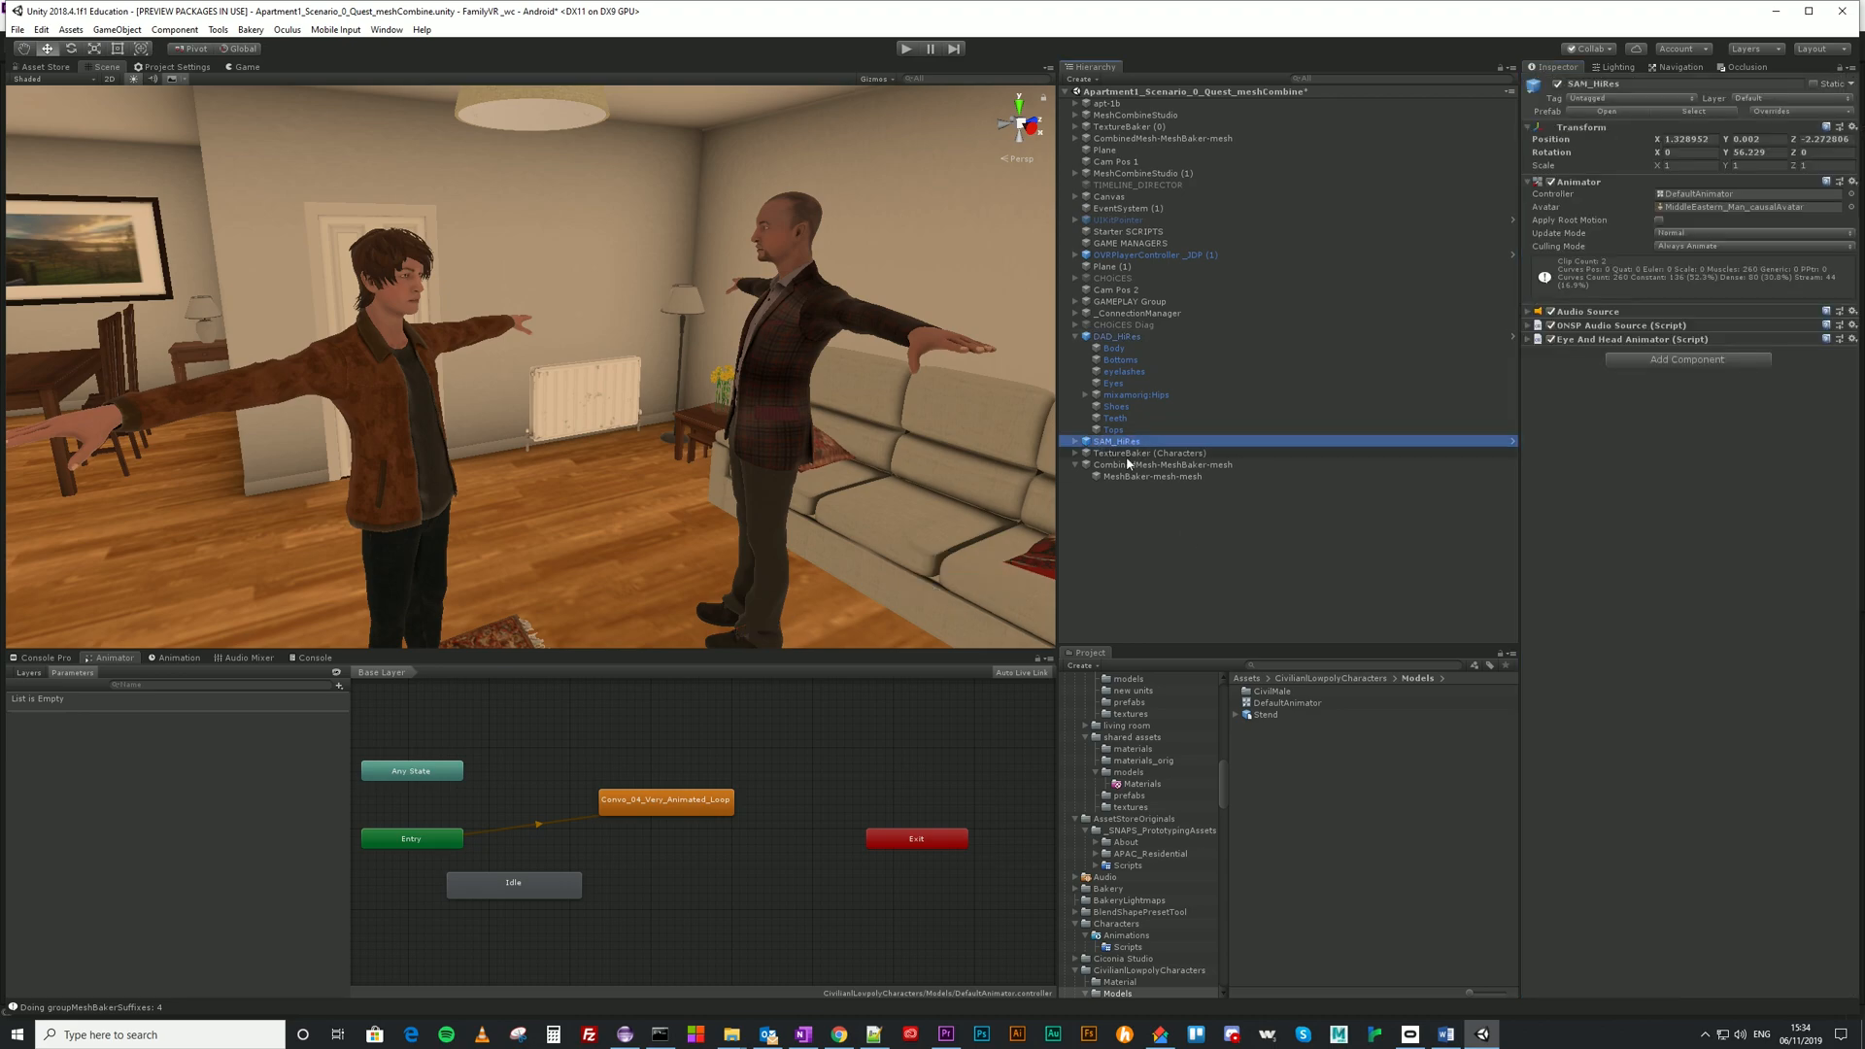
left_click(1648, 361)
left_click(1651, 420)
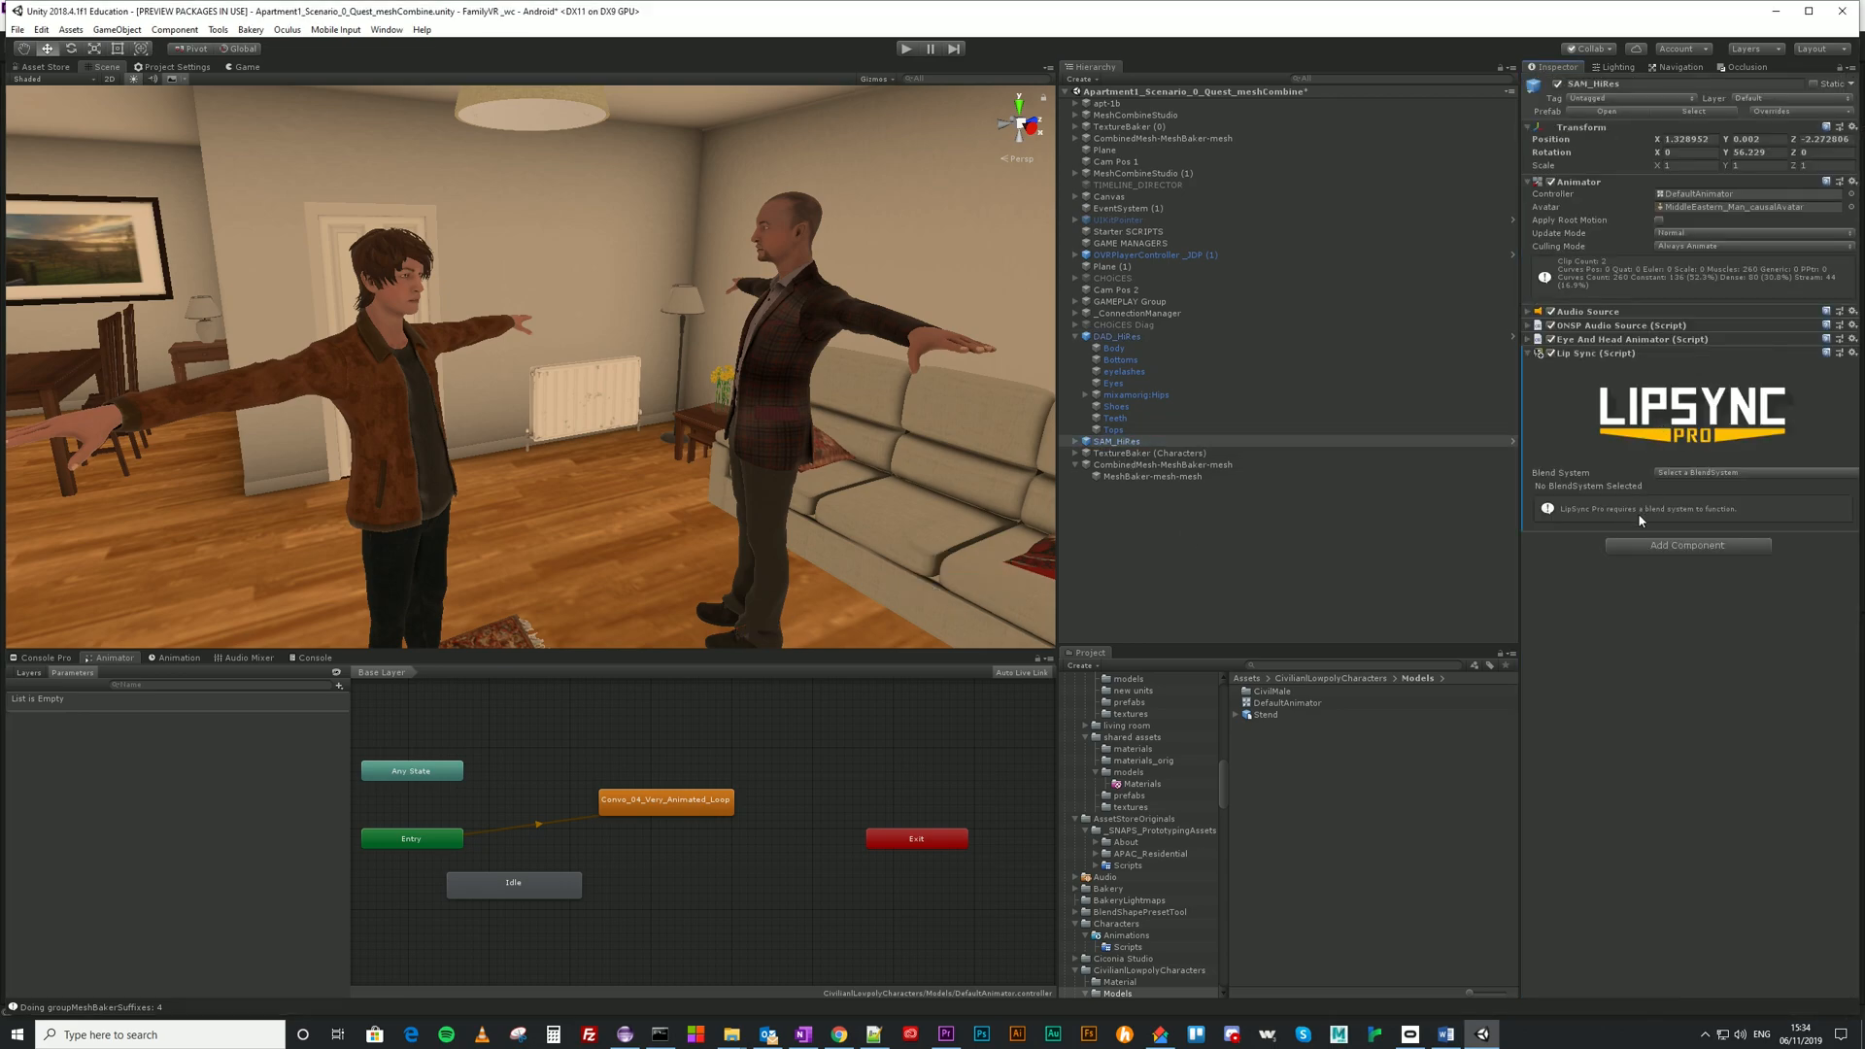
left_click(1696, 476)
left_click(1713, 521)
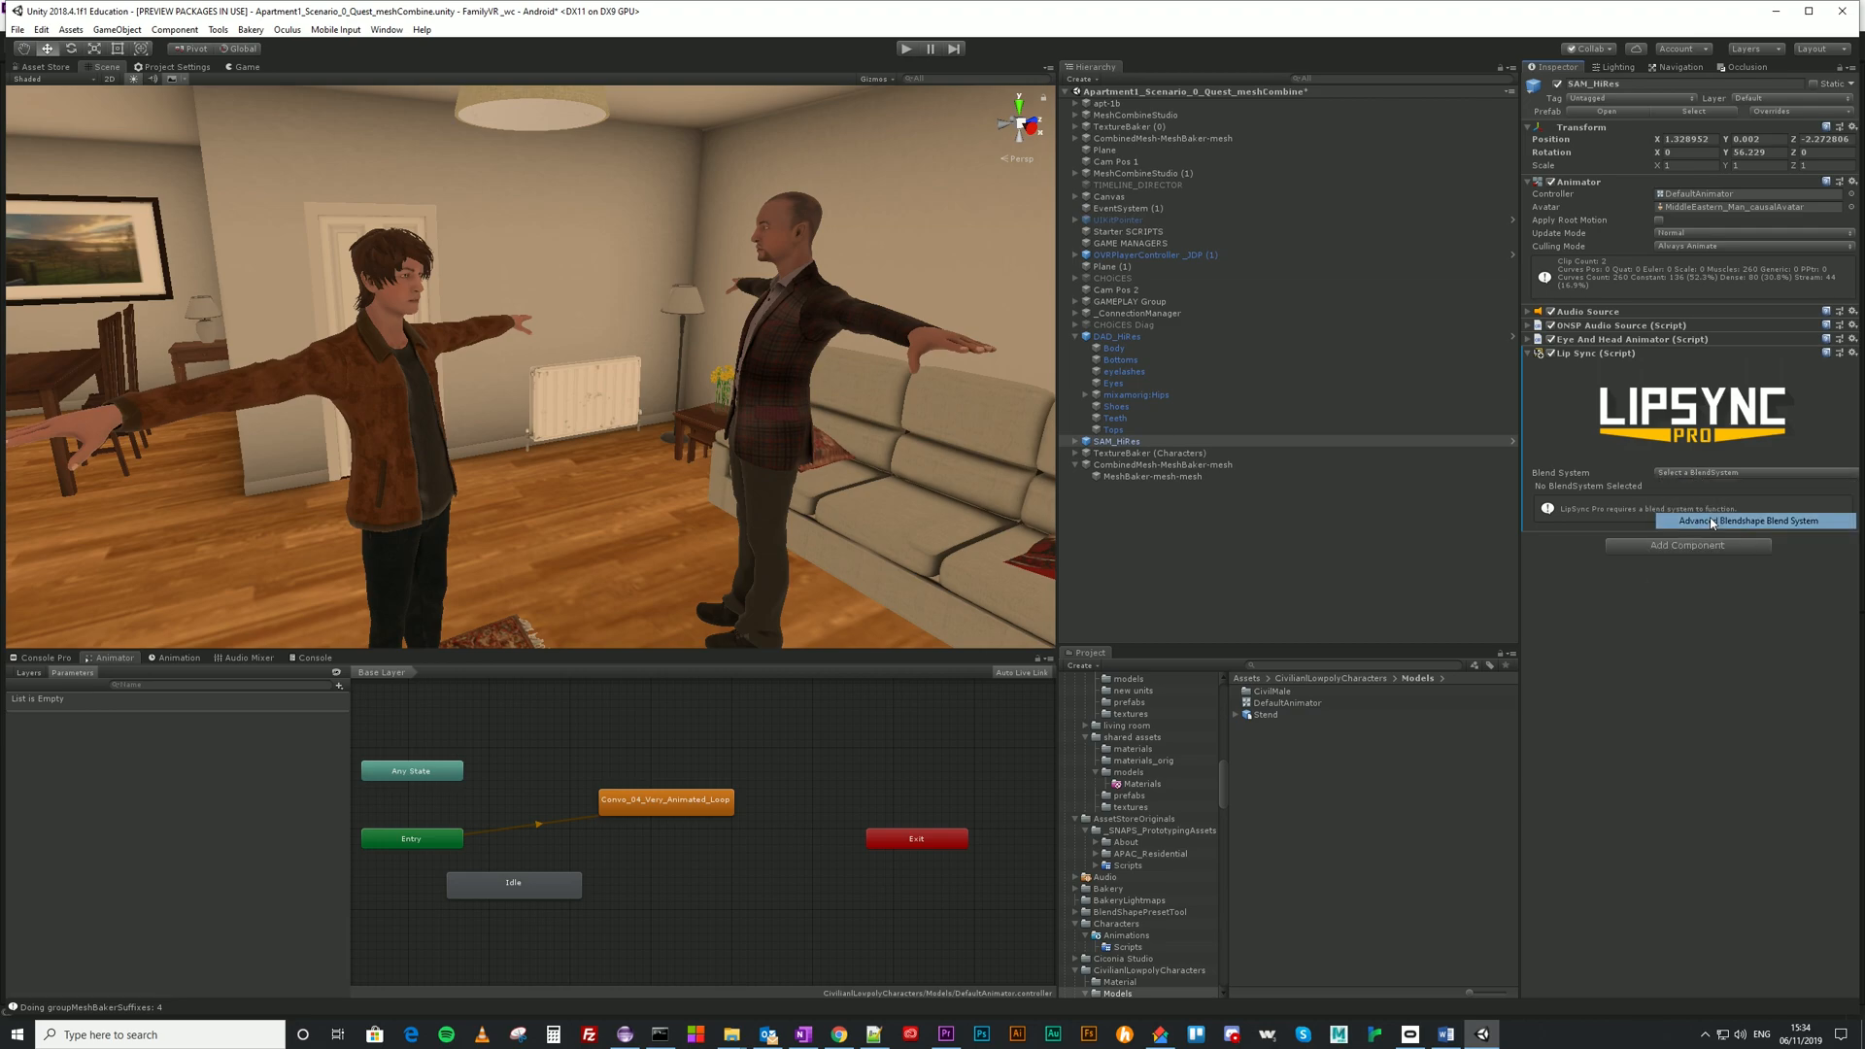
scroll(1710, 777, "down", 5)
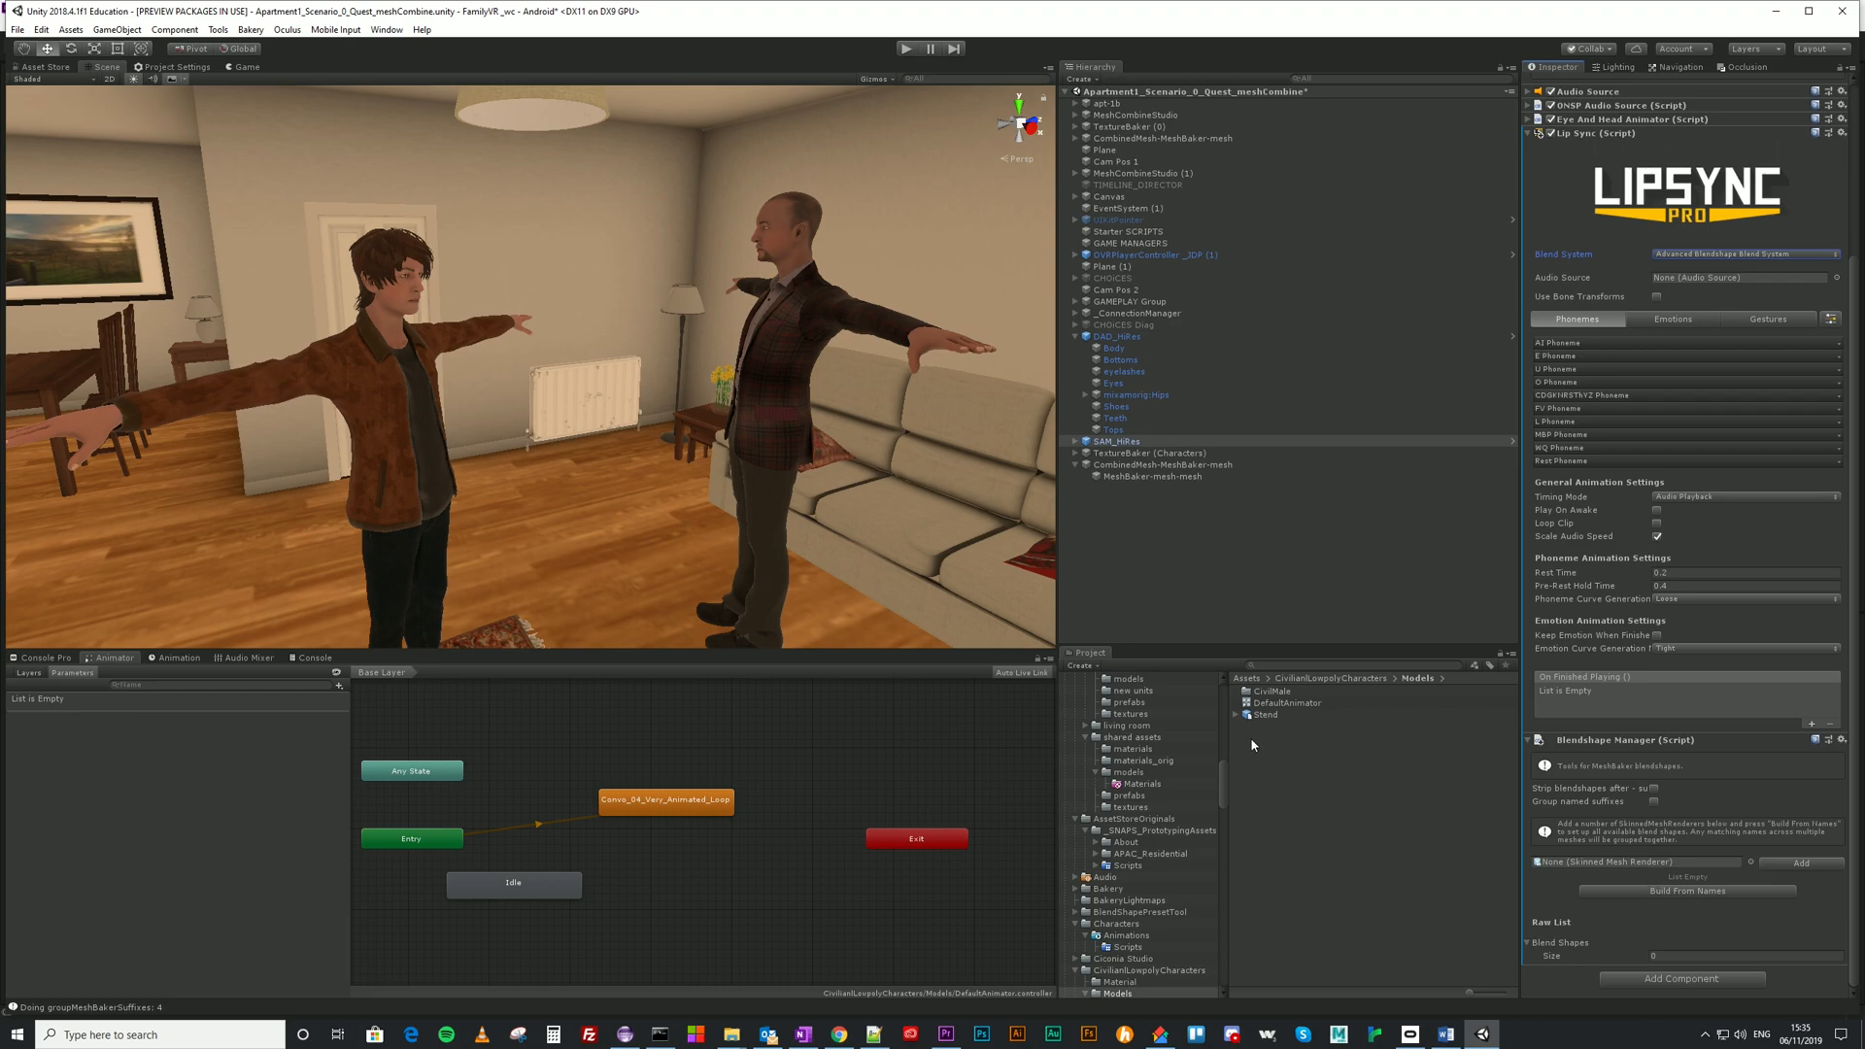
Assign MeshBaker-mesh-mesh as SAM_HiRes's Blendshape Manager renderer and enable named-suffix grouping with a list size of 4.
left_click_drag(1145, 476, 1613, 866)
left_click(1657, 801)
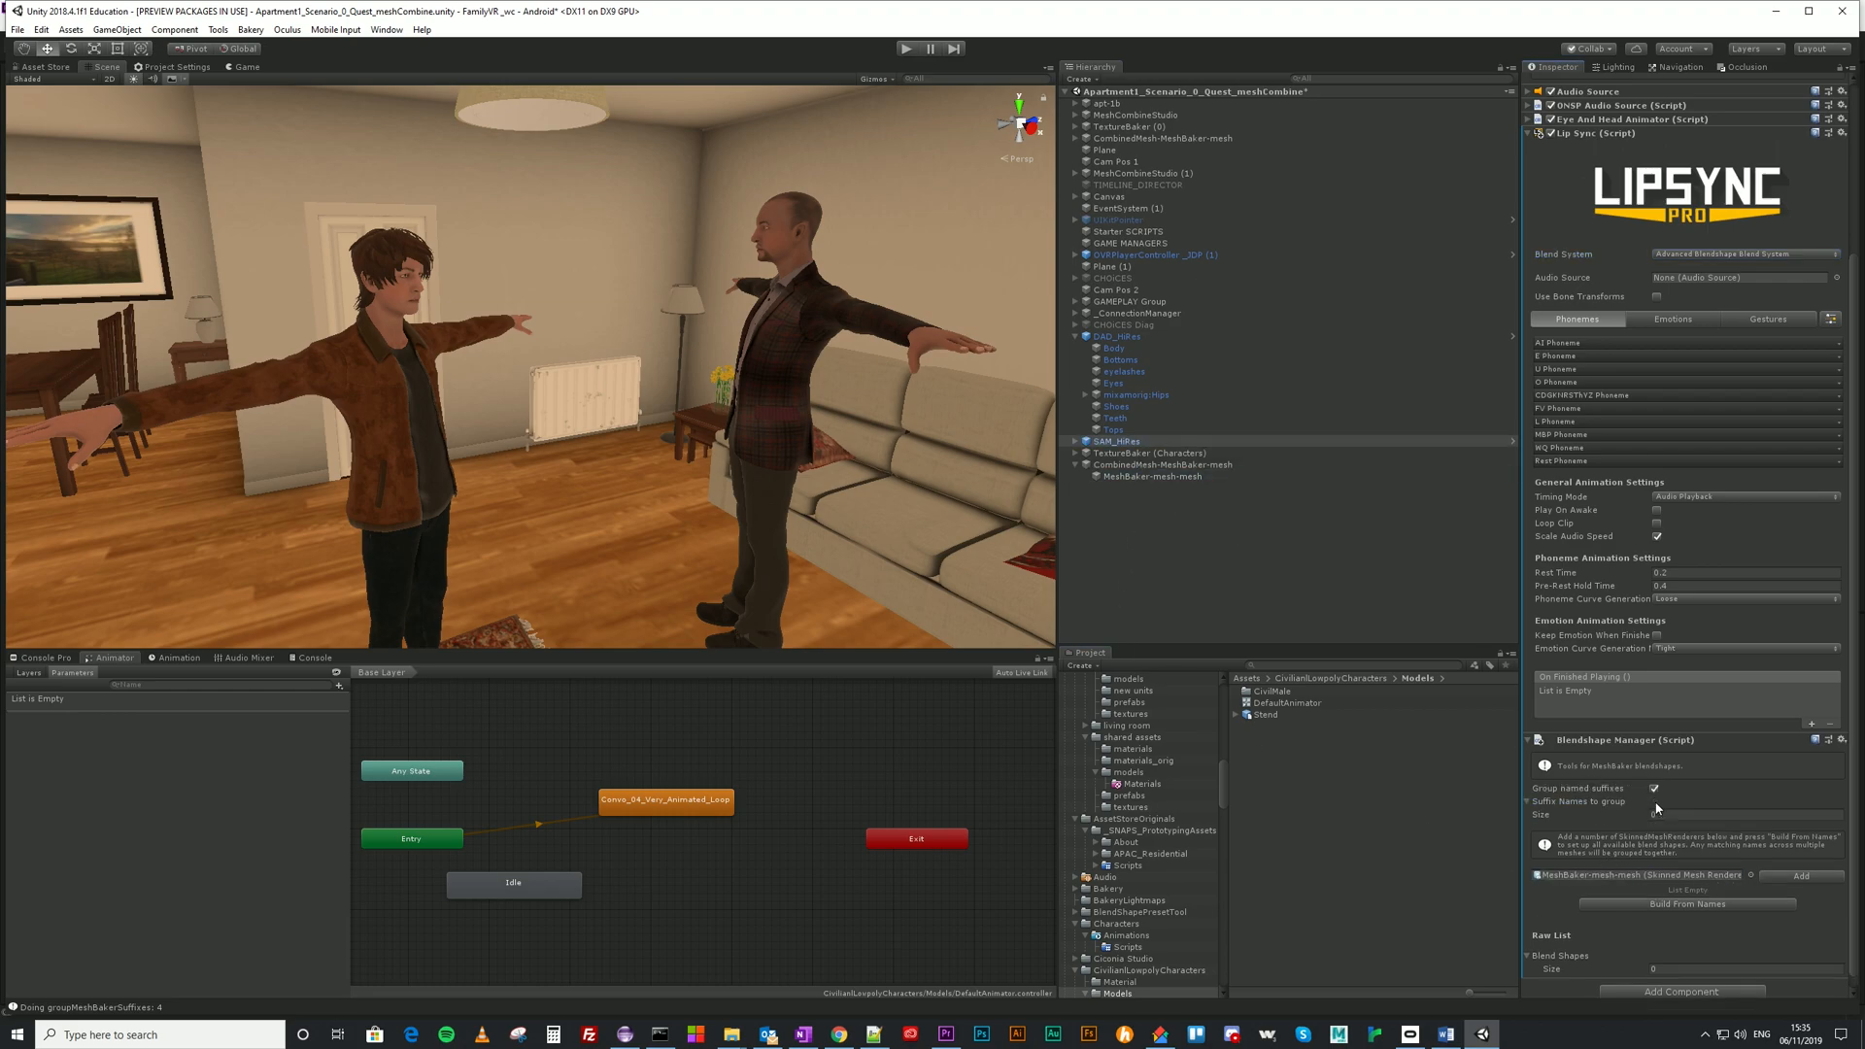
left_click(1664, 812)
type("4")
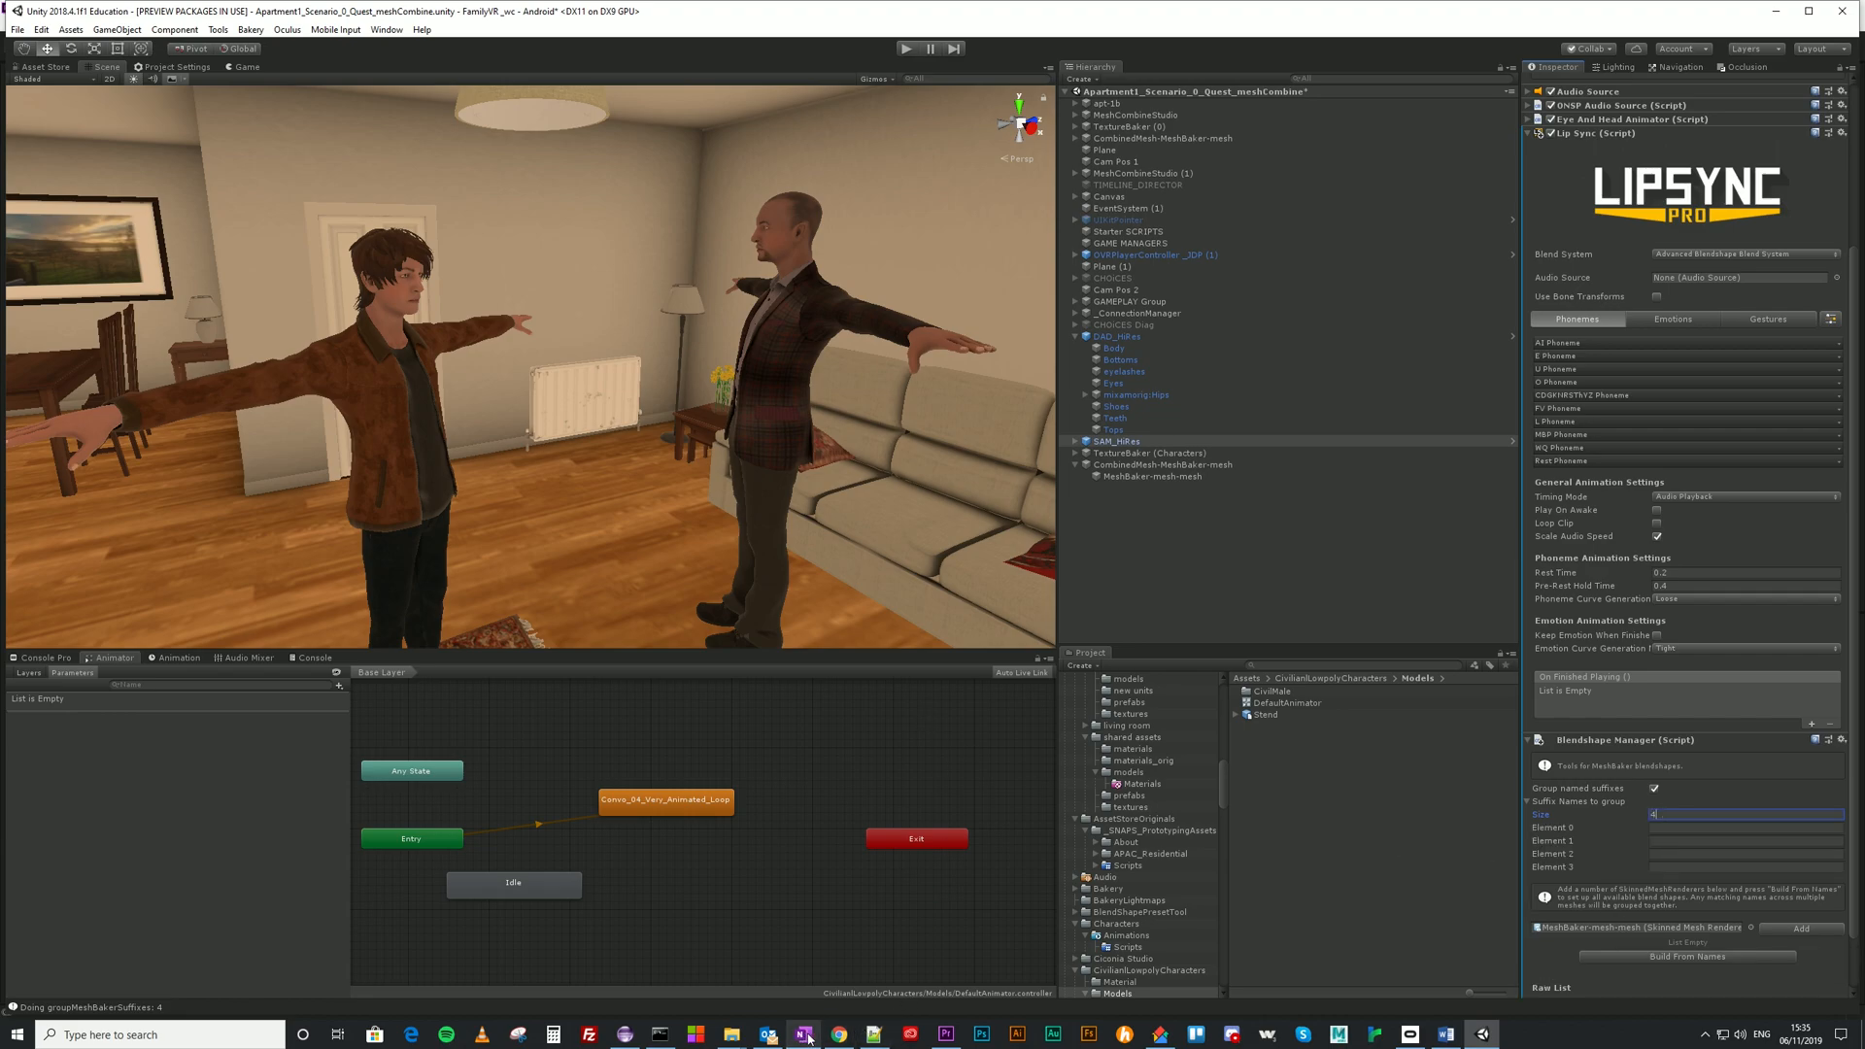
Copy the suffixes 5556 and 5462 from the Notepad++ notes into suffix name elements 0 and 1.
left_click(873, 1035)
left_click_drag(361, 439, 330, 440)
key("ctrl+c")
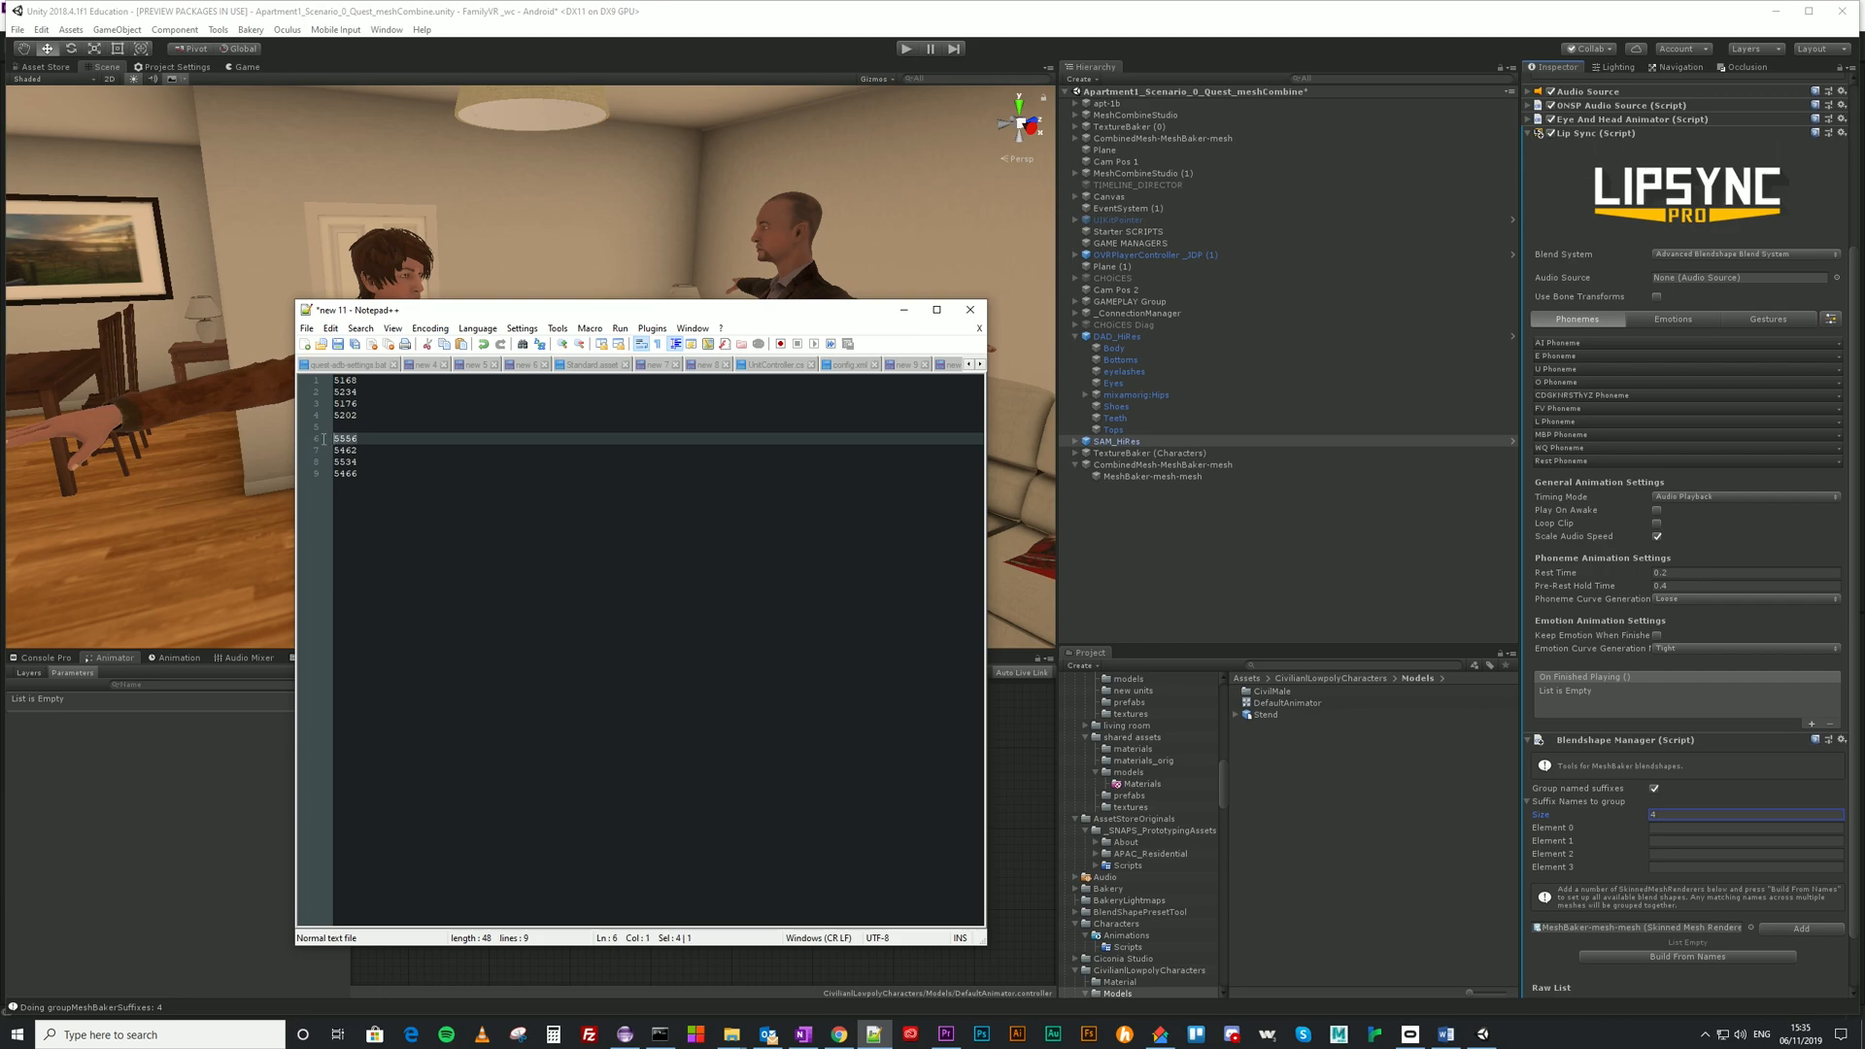
left_click(1678, 828)
key("ctrl+v")
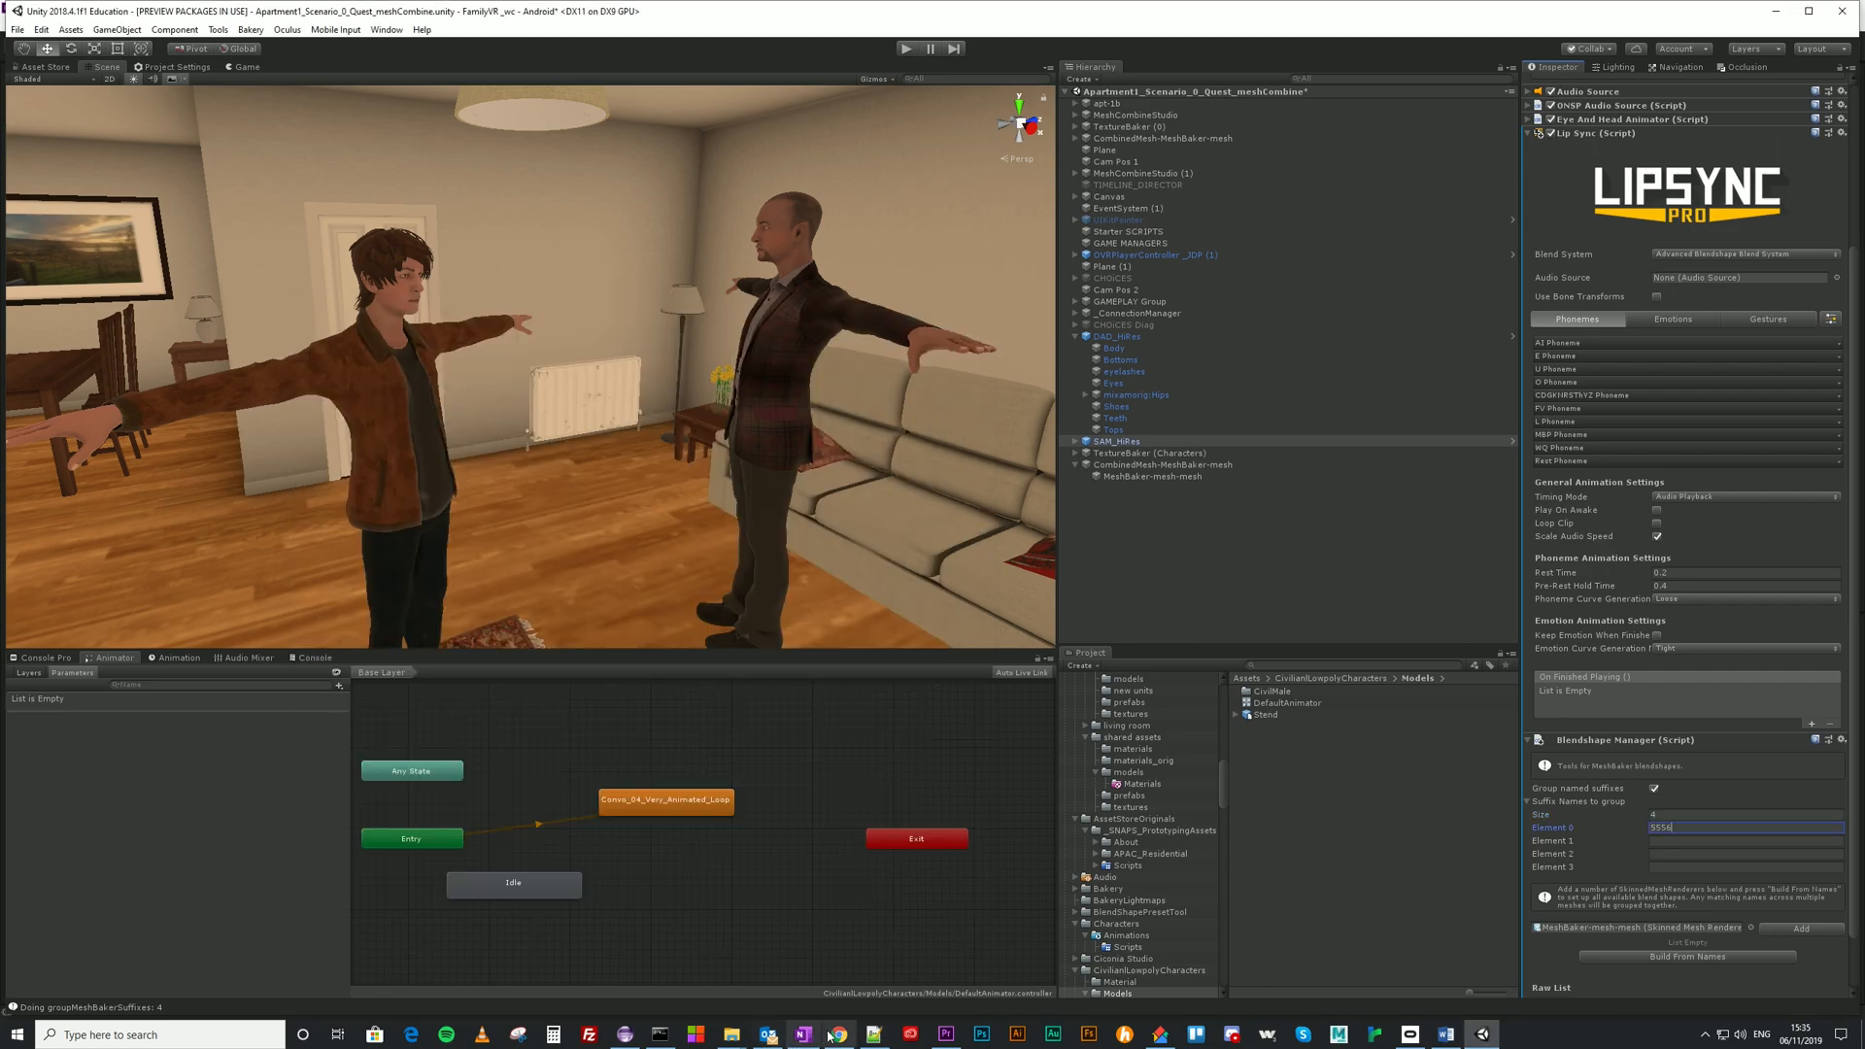
left_click(873, 1035)
left_click_drag(371, 451, 313, 457)
key("ctrl+c")
left_click(1660, 842)
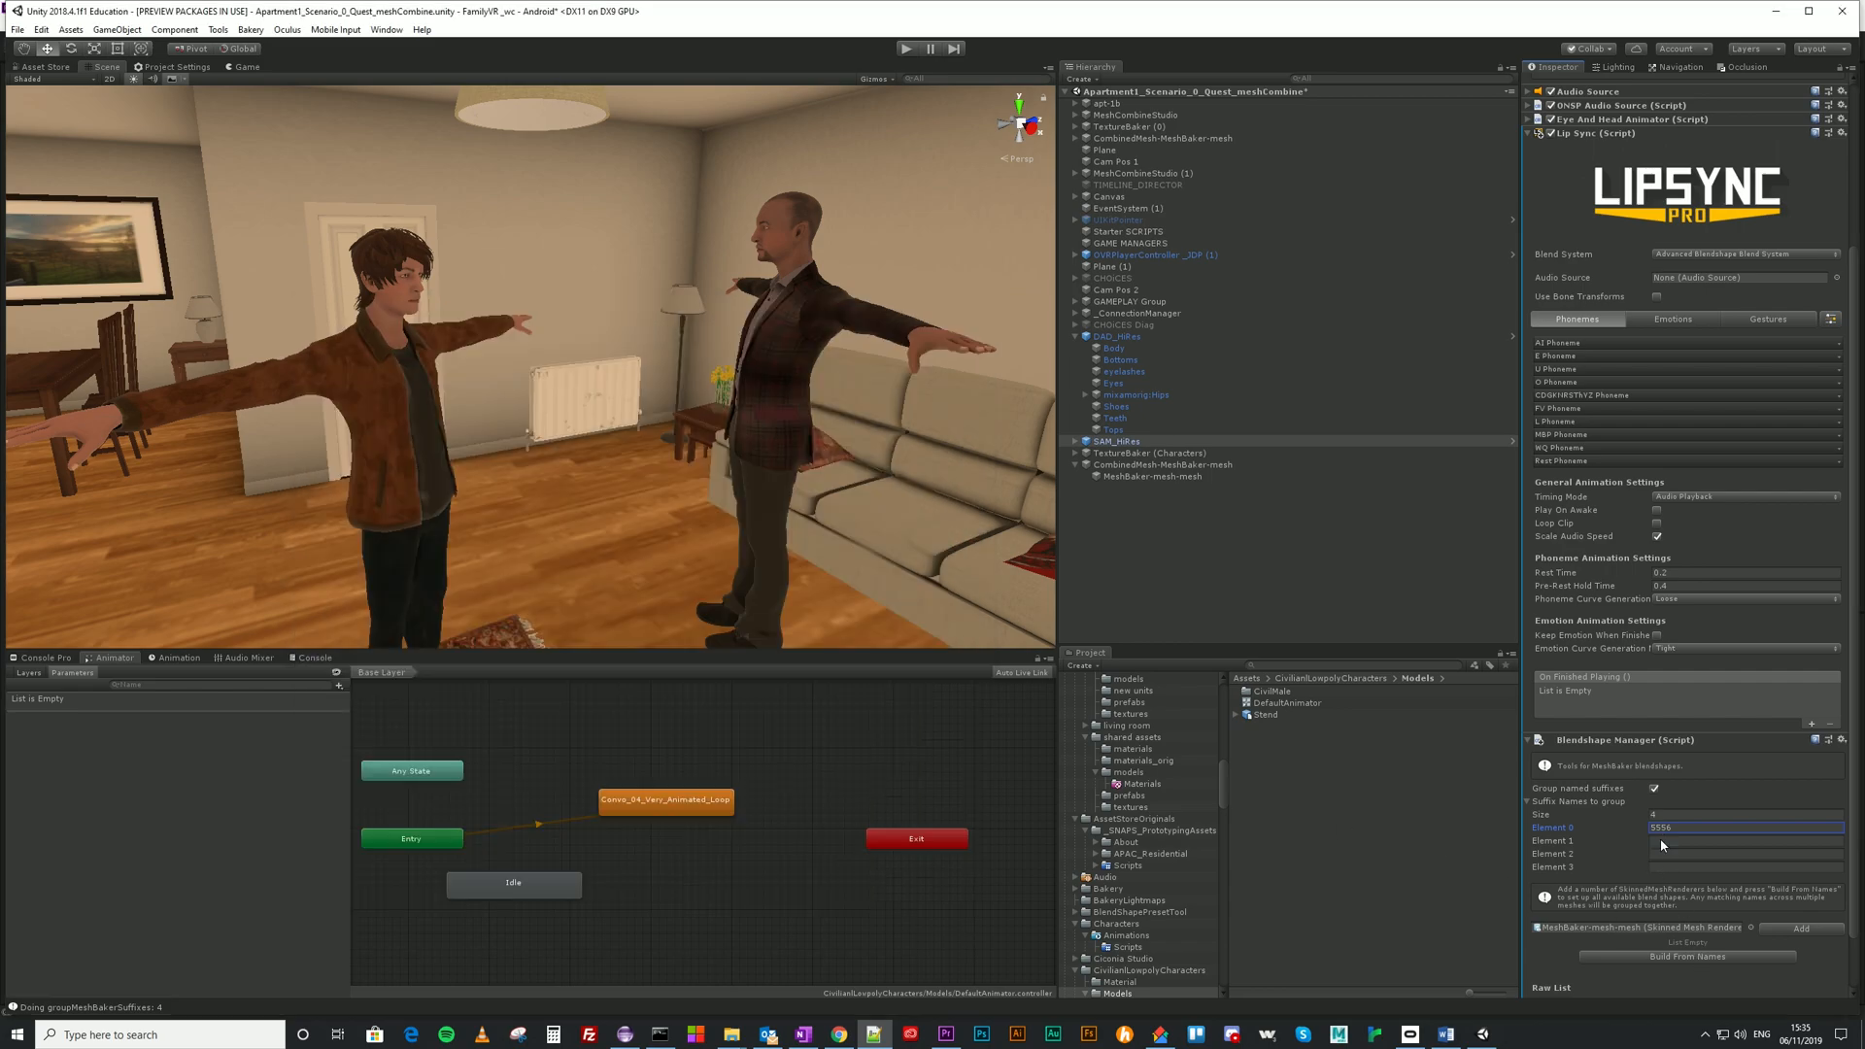
key("ctrl+v")
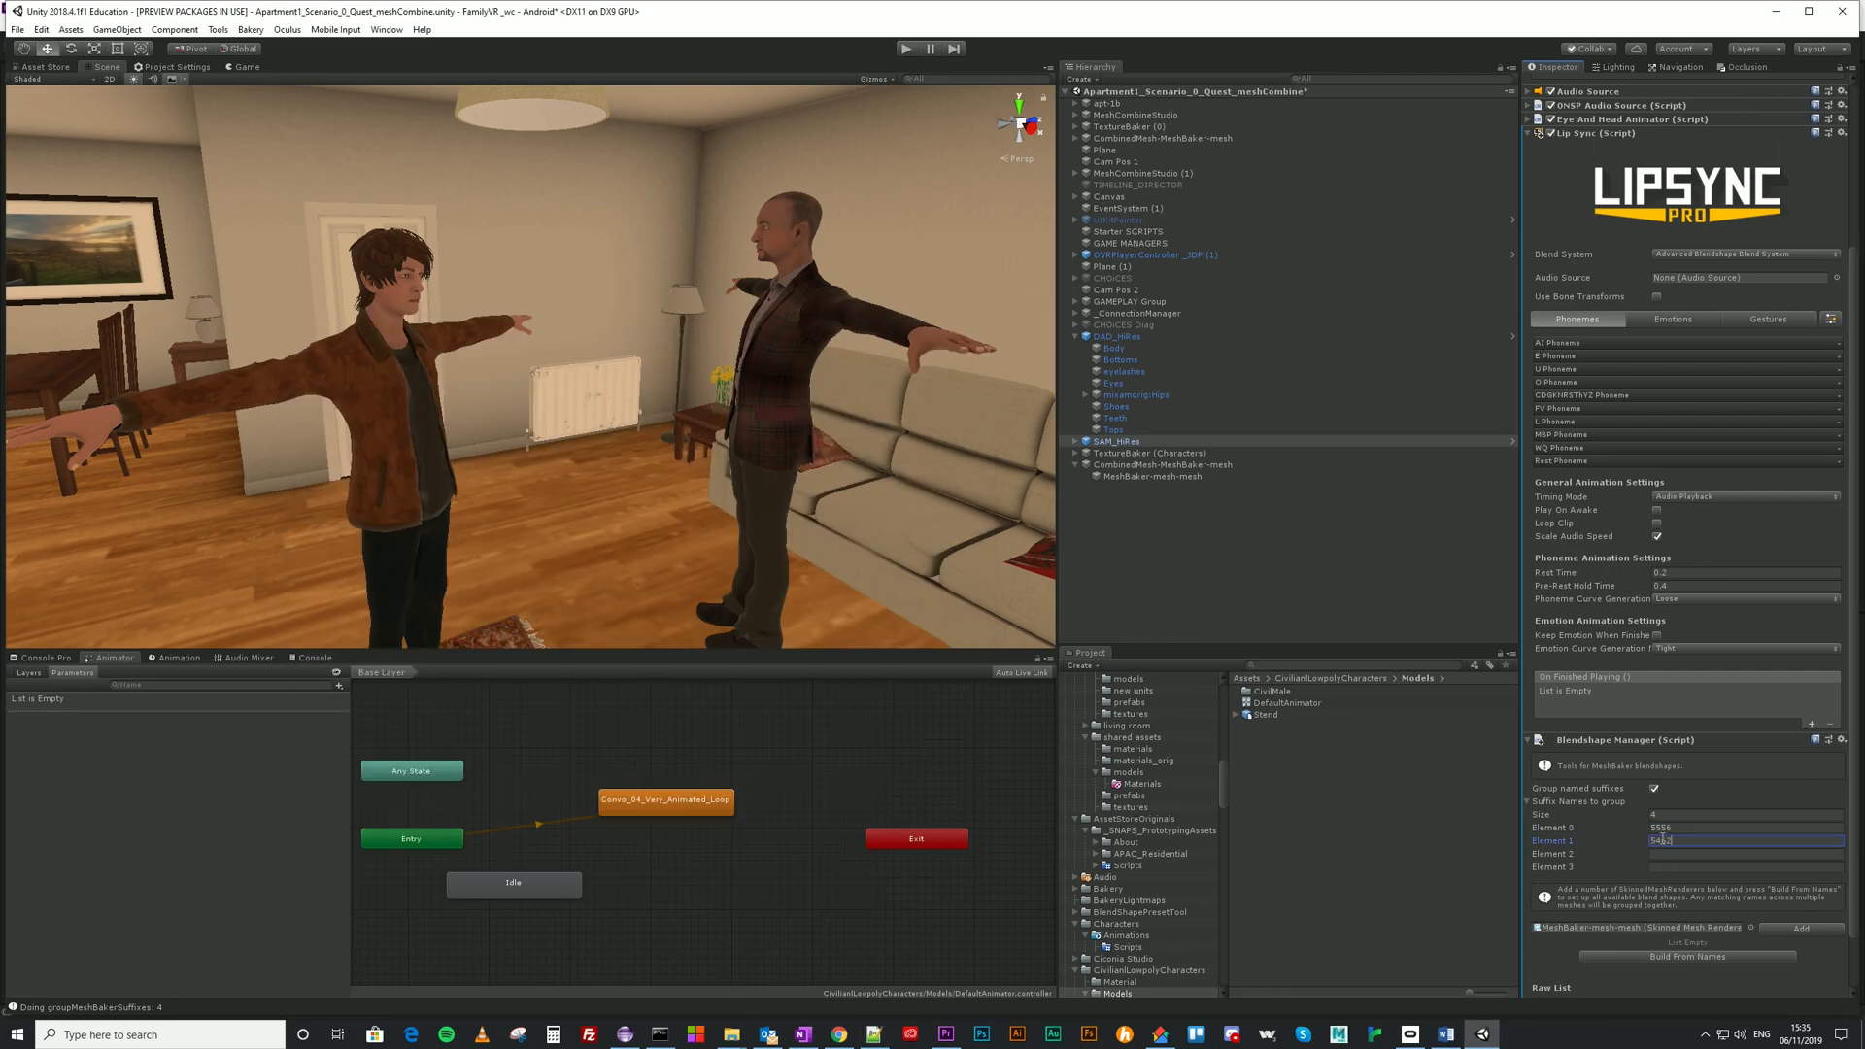
Copy the suffixes 5534 and 5466 from the Notepad++ notes into suffix name elements 2 and 3.
left_click(873, 1035)
left_click_drag(363, 462, 324, 462)
key("ctrl+c")
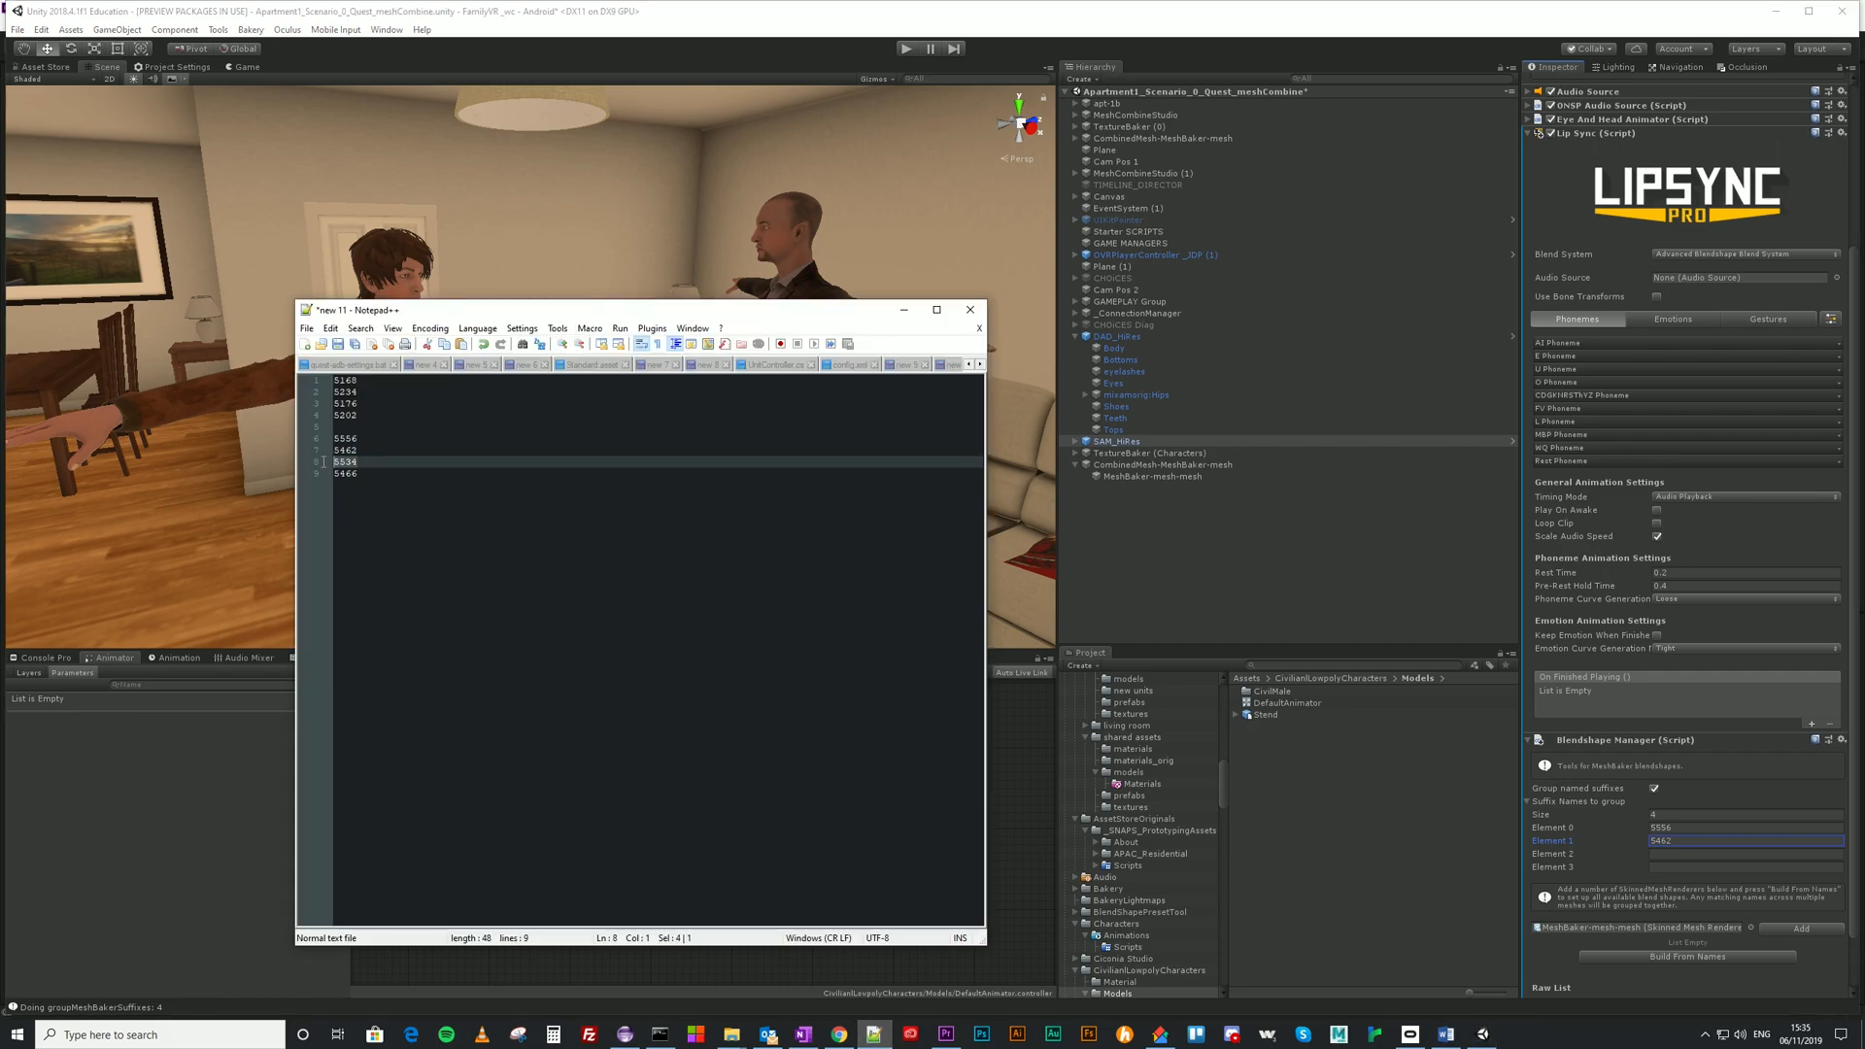
left_click(1681, 854)
key("ctrl+v")
left_click(874, 1035)
left_click_drag(363, 478, 324, 475)
key("ctrl+c")
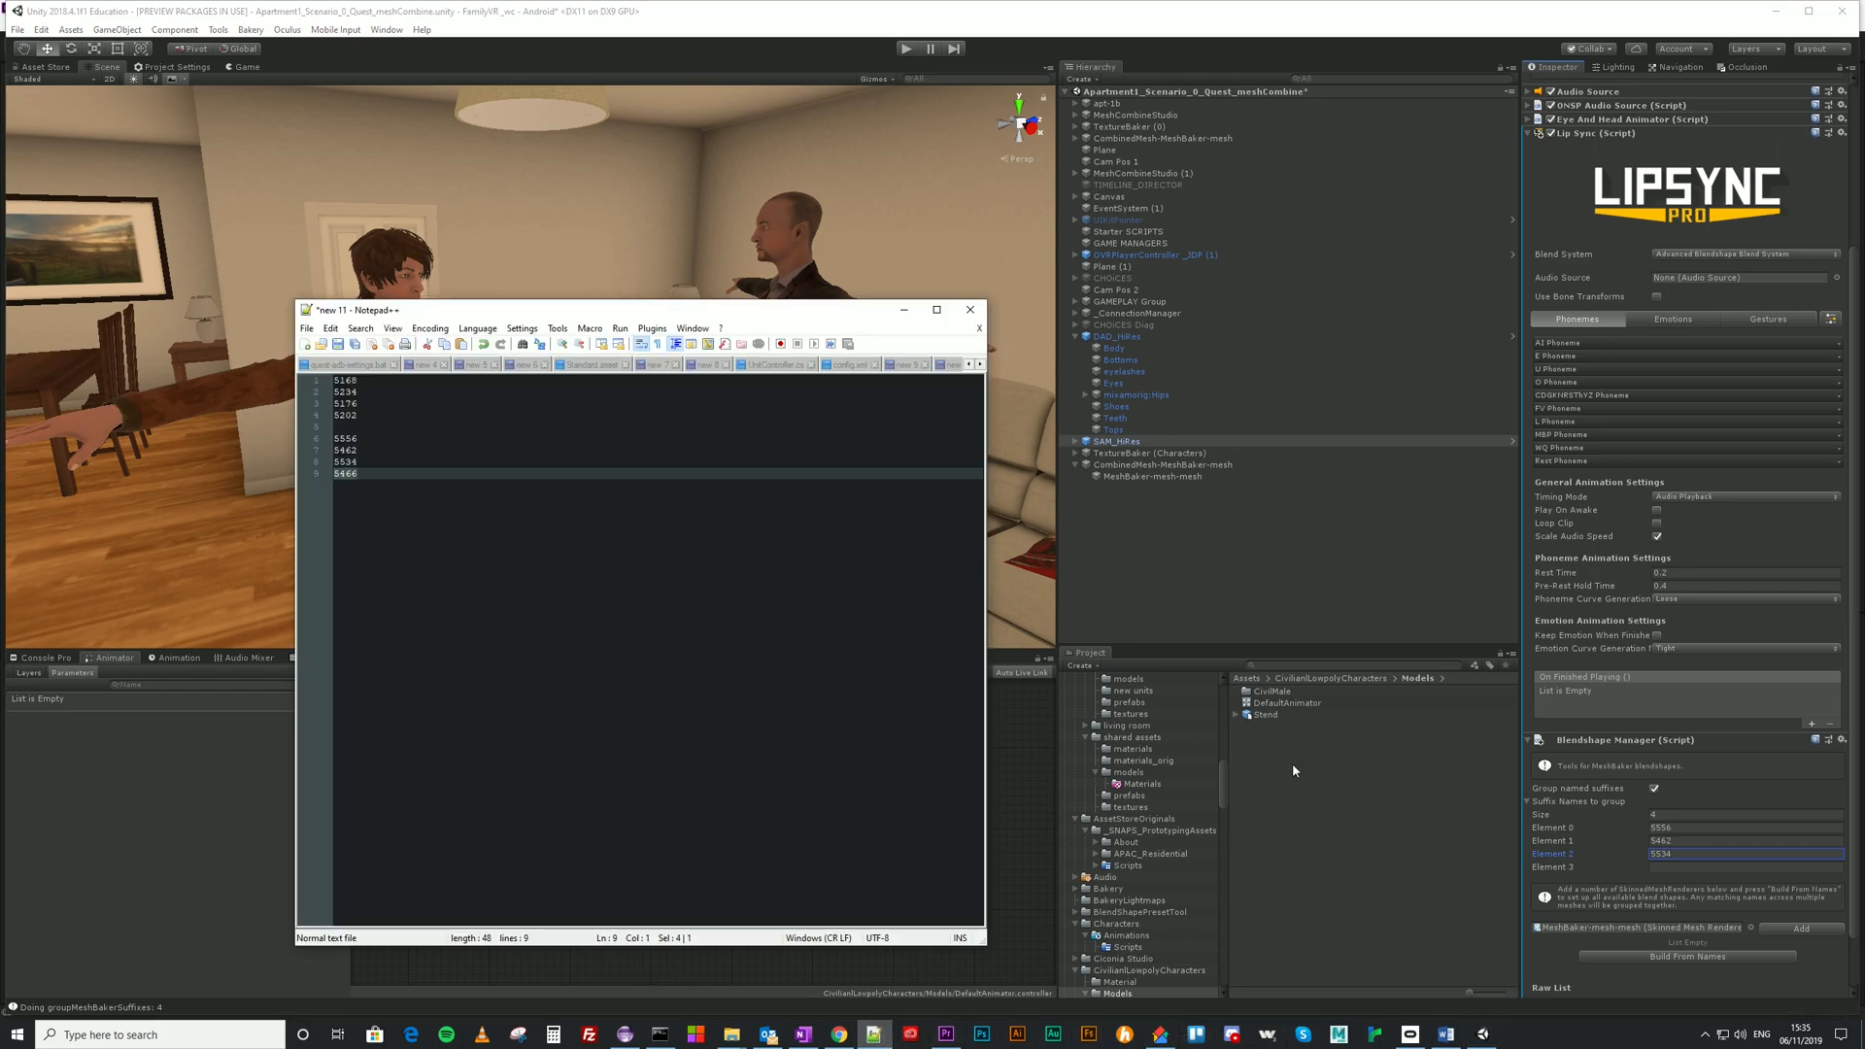
left_click(1687, 866)
key("ctrl+v")
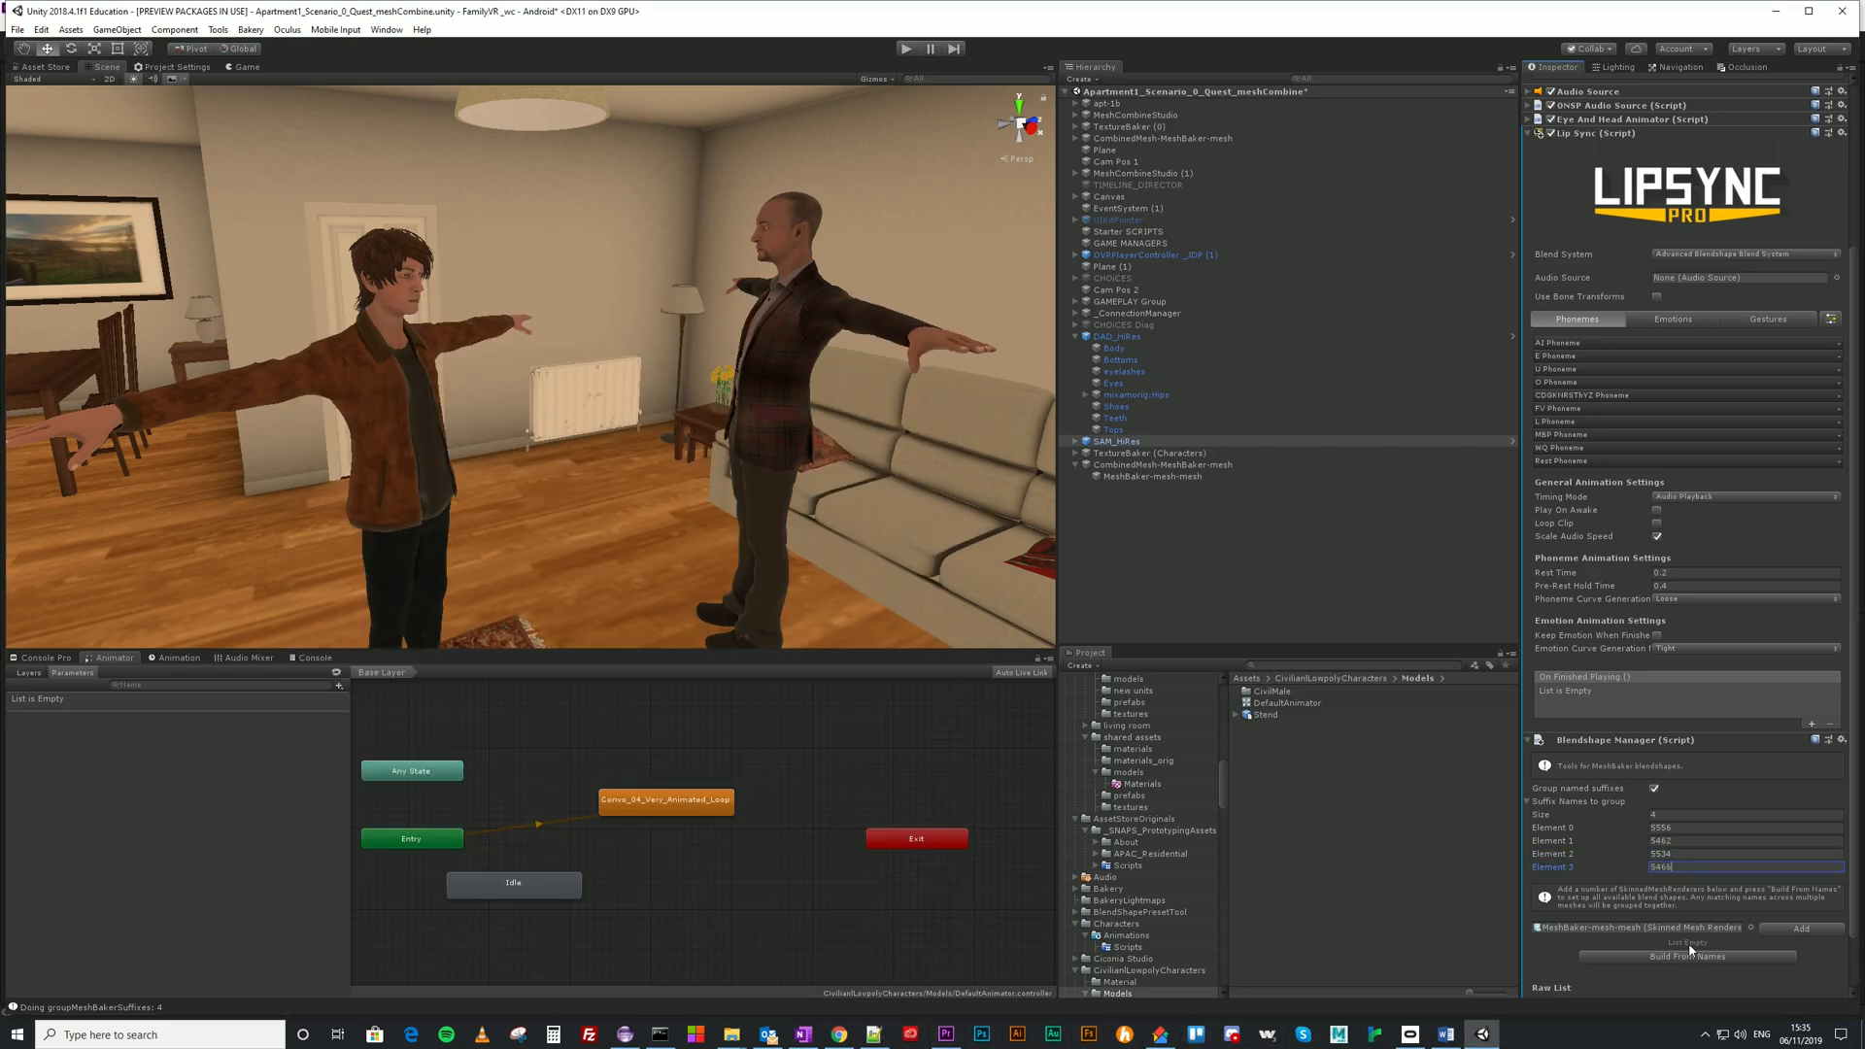
Add the MeshBaker-mesh-mesh renderer to SAM_HiRes's mesh list and build the blend shapes from names.
left_click(1802, 928)
left_click(1677, 958)
scroll(1652, 875, "down", 3)
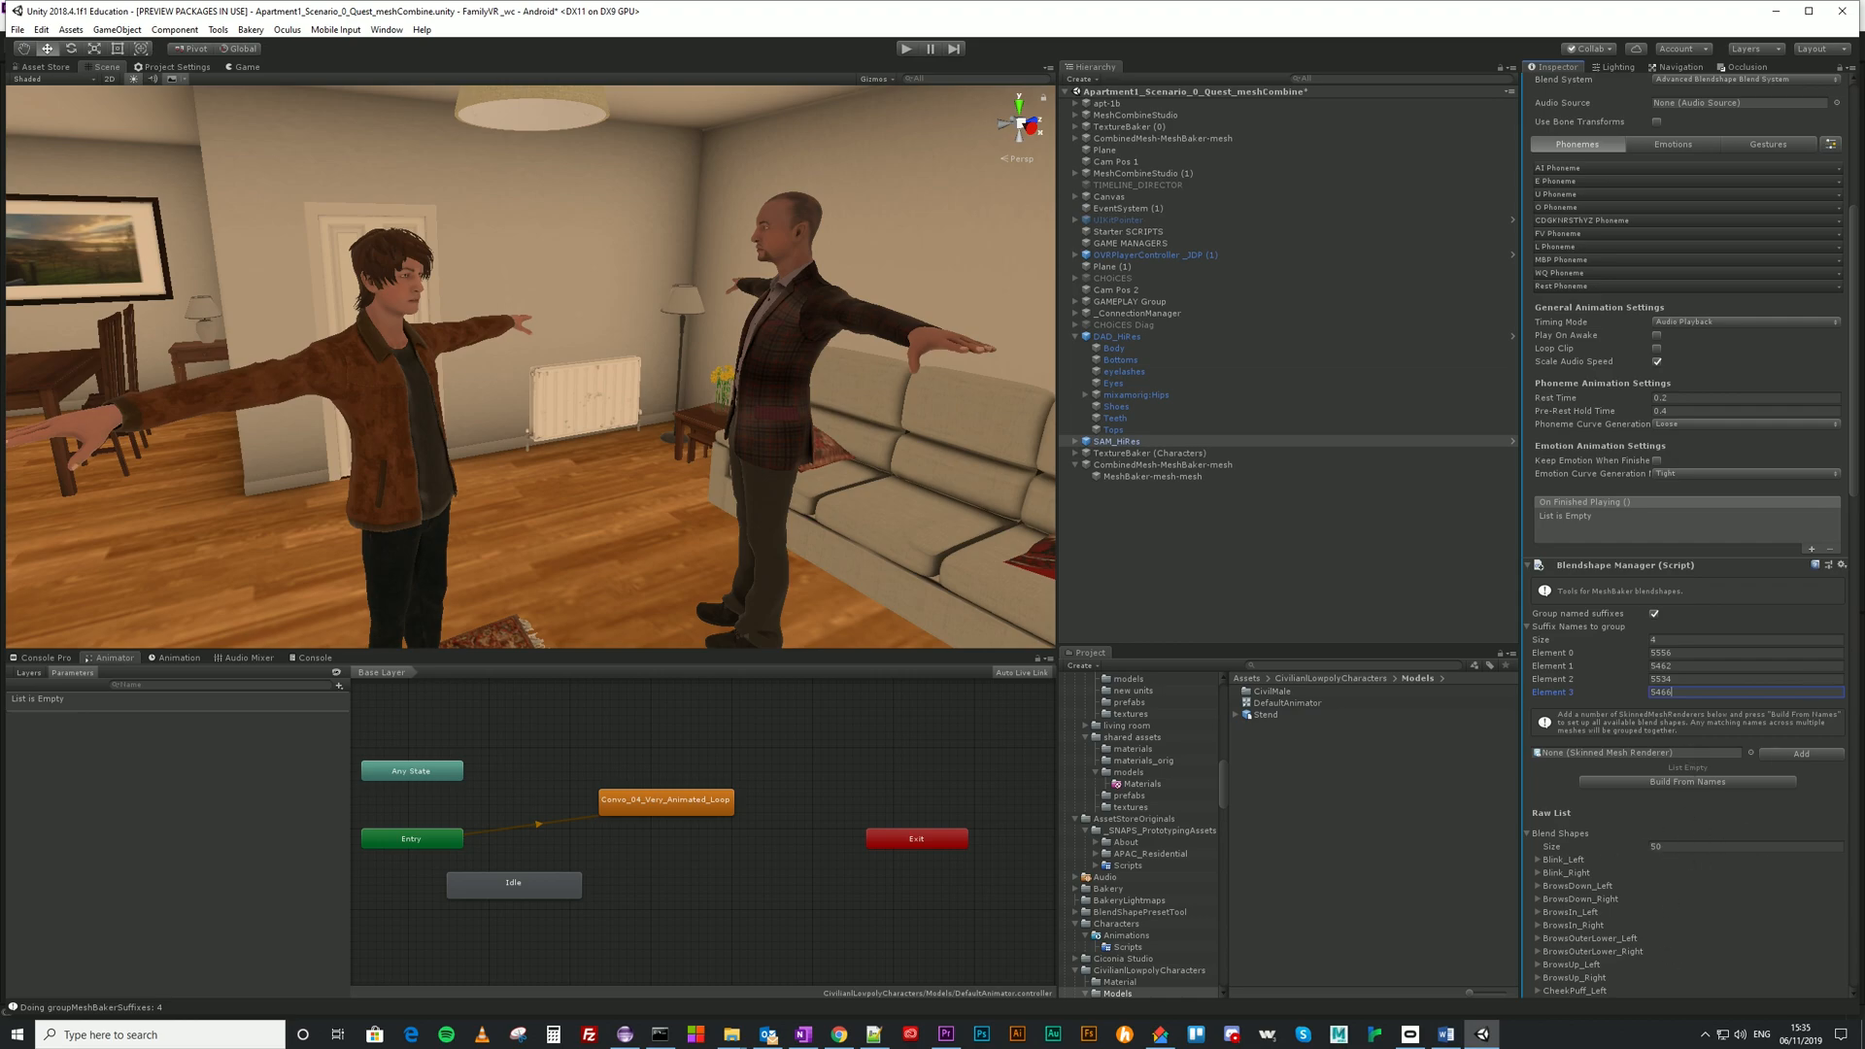
Apply the Adobe (Mixamo) Fuse Standard phoneme preset to SAM_HiRes's Lip Sync component.
scroll(1817, 480, "up", 3)
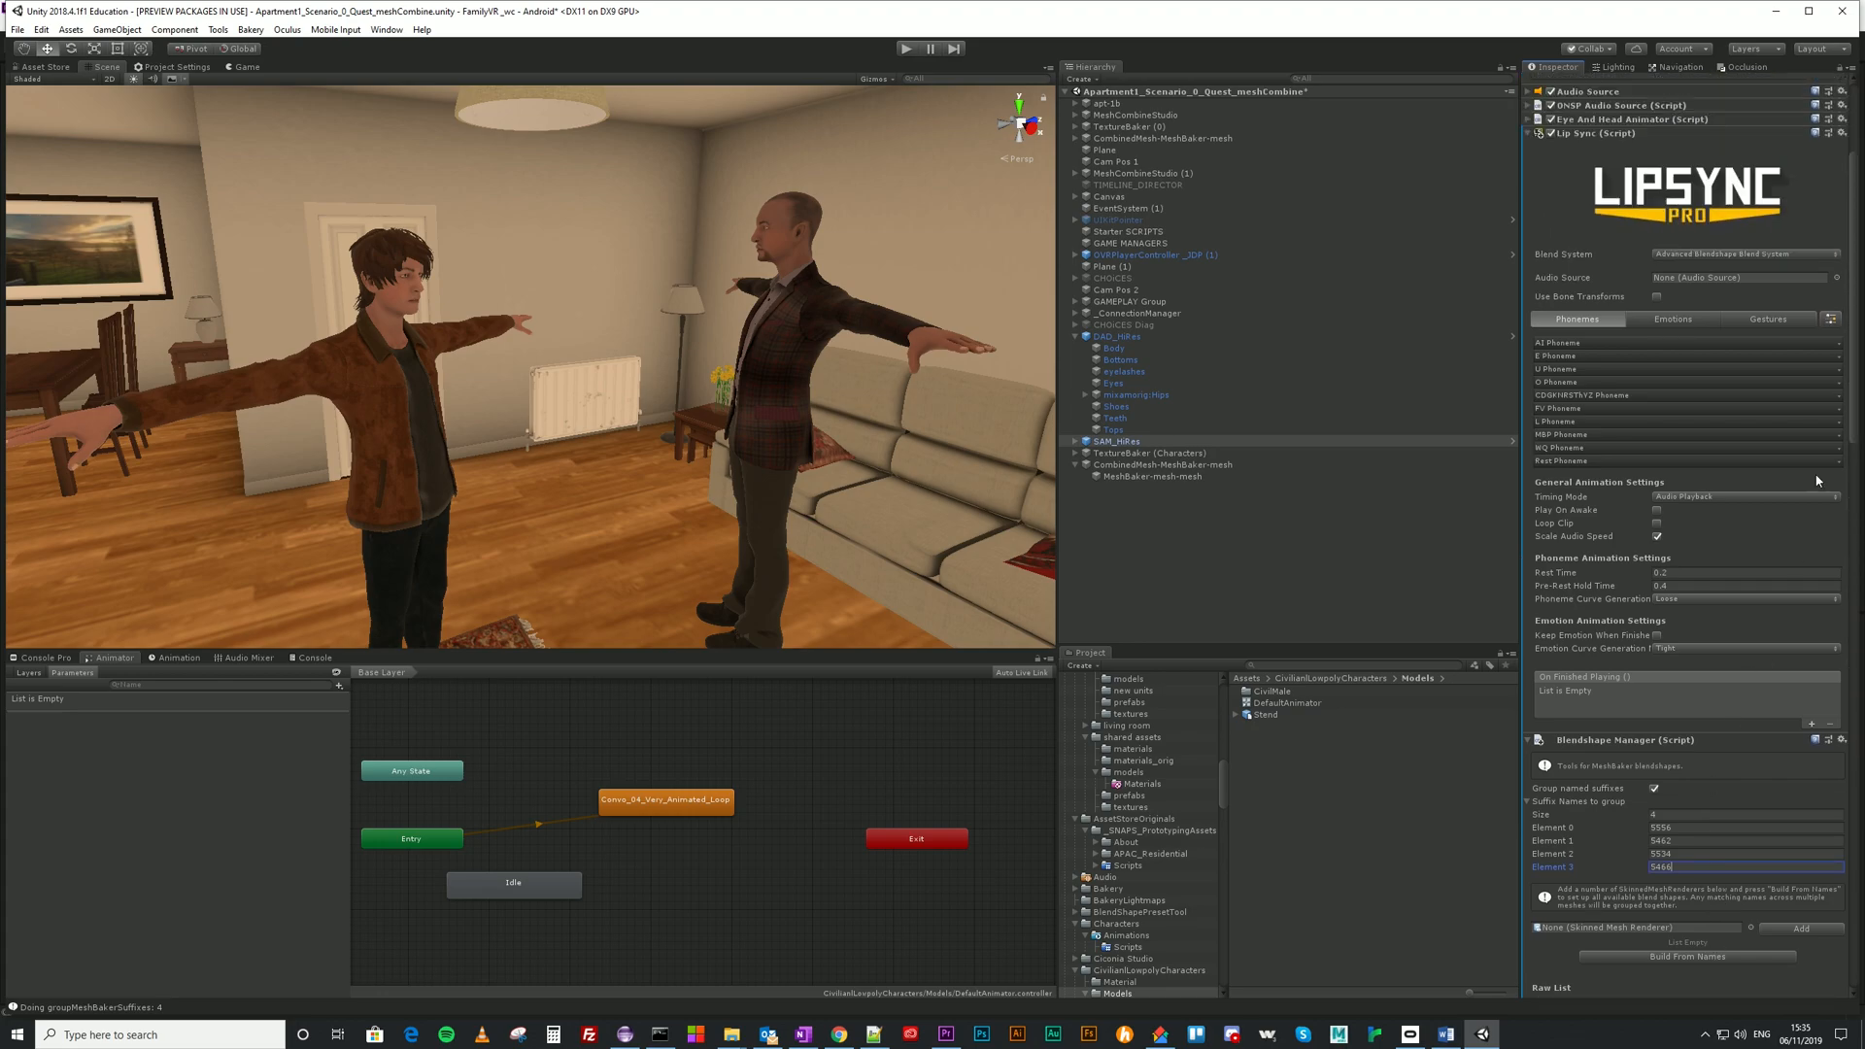
left_click(1833, 320)
mouse_move(1783, 337)
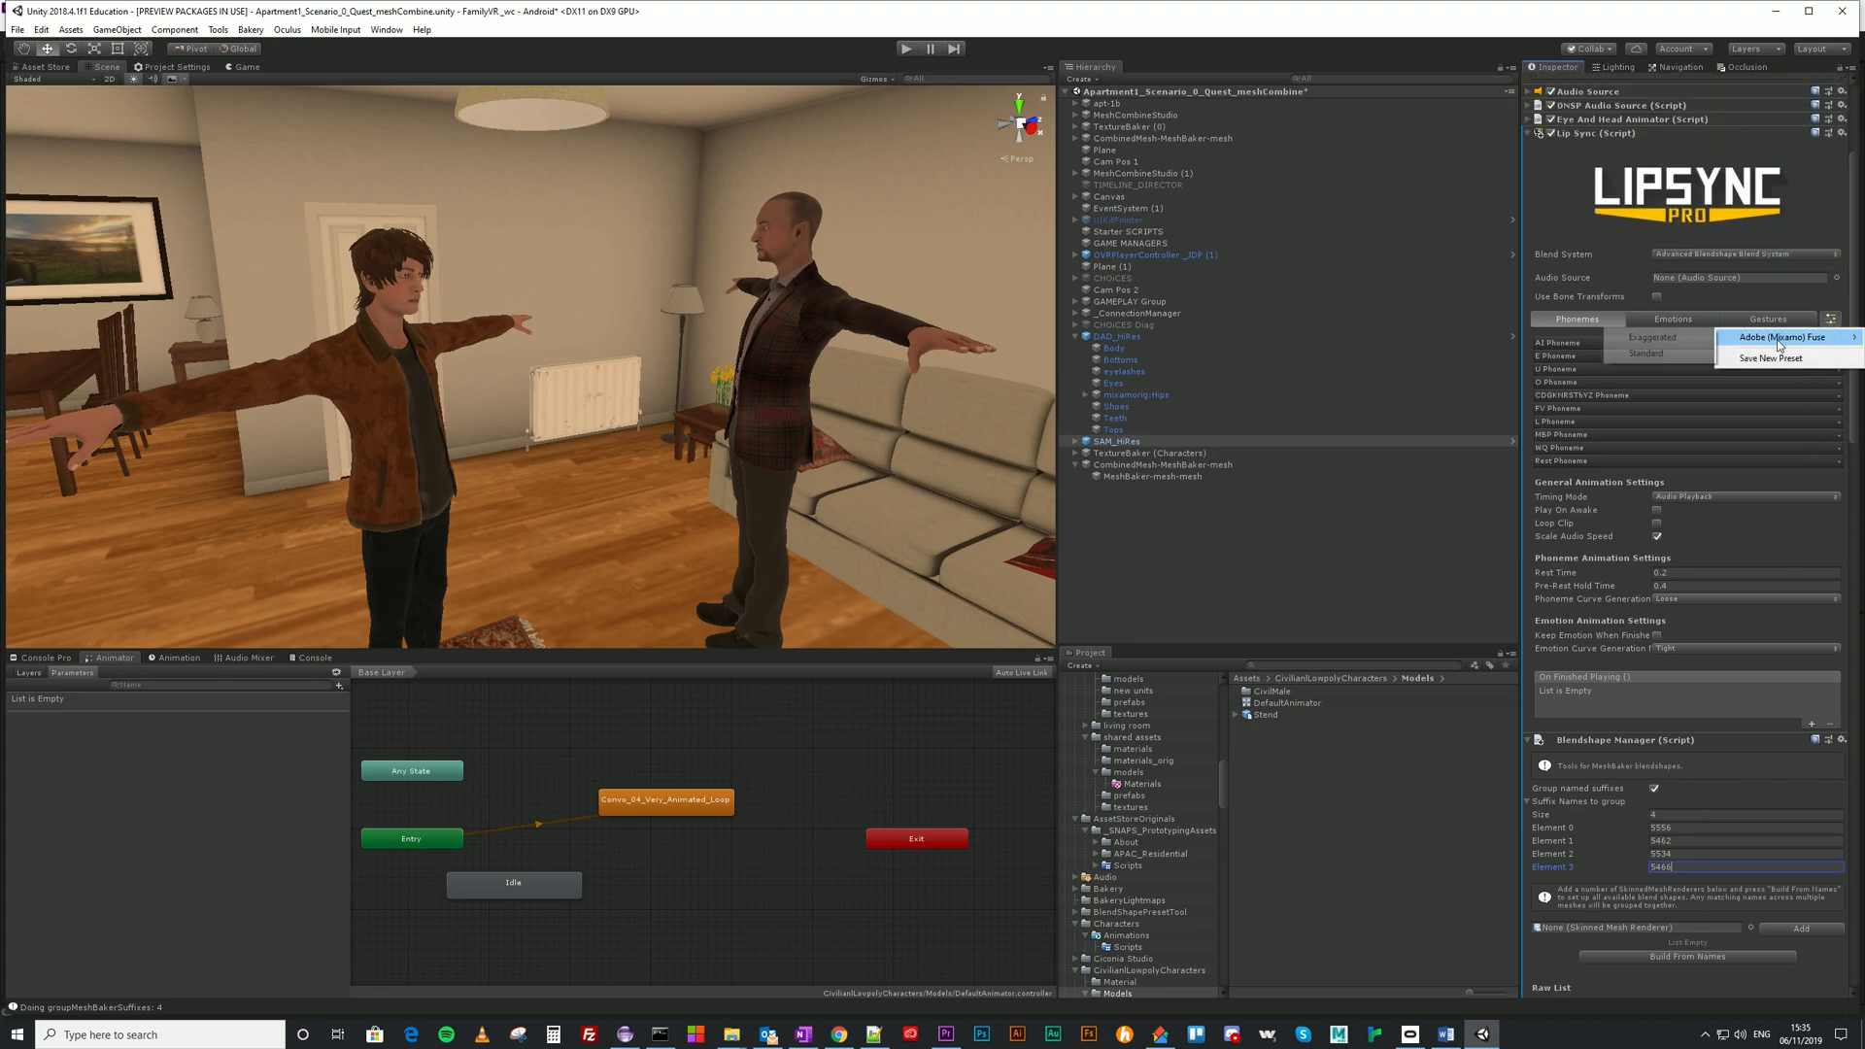
left_click(1652, 356)
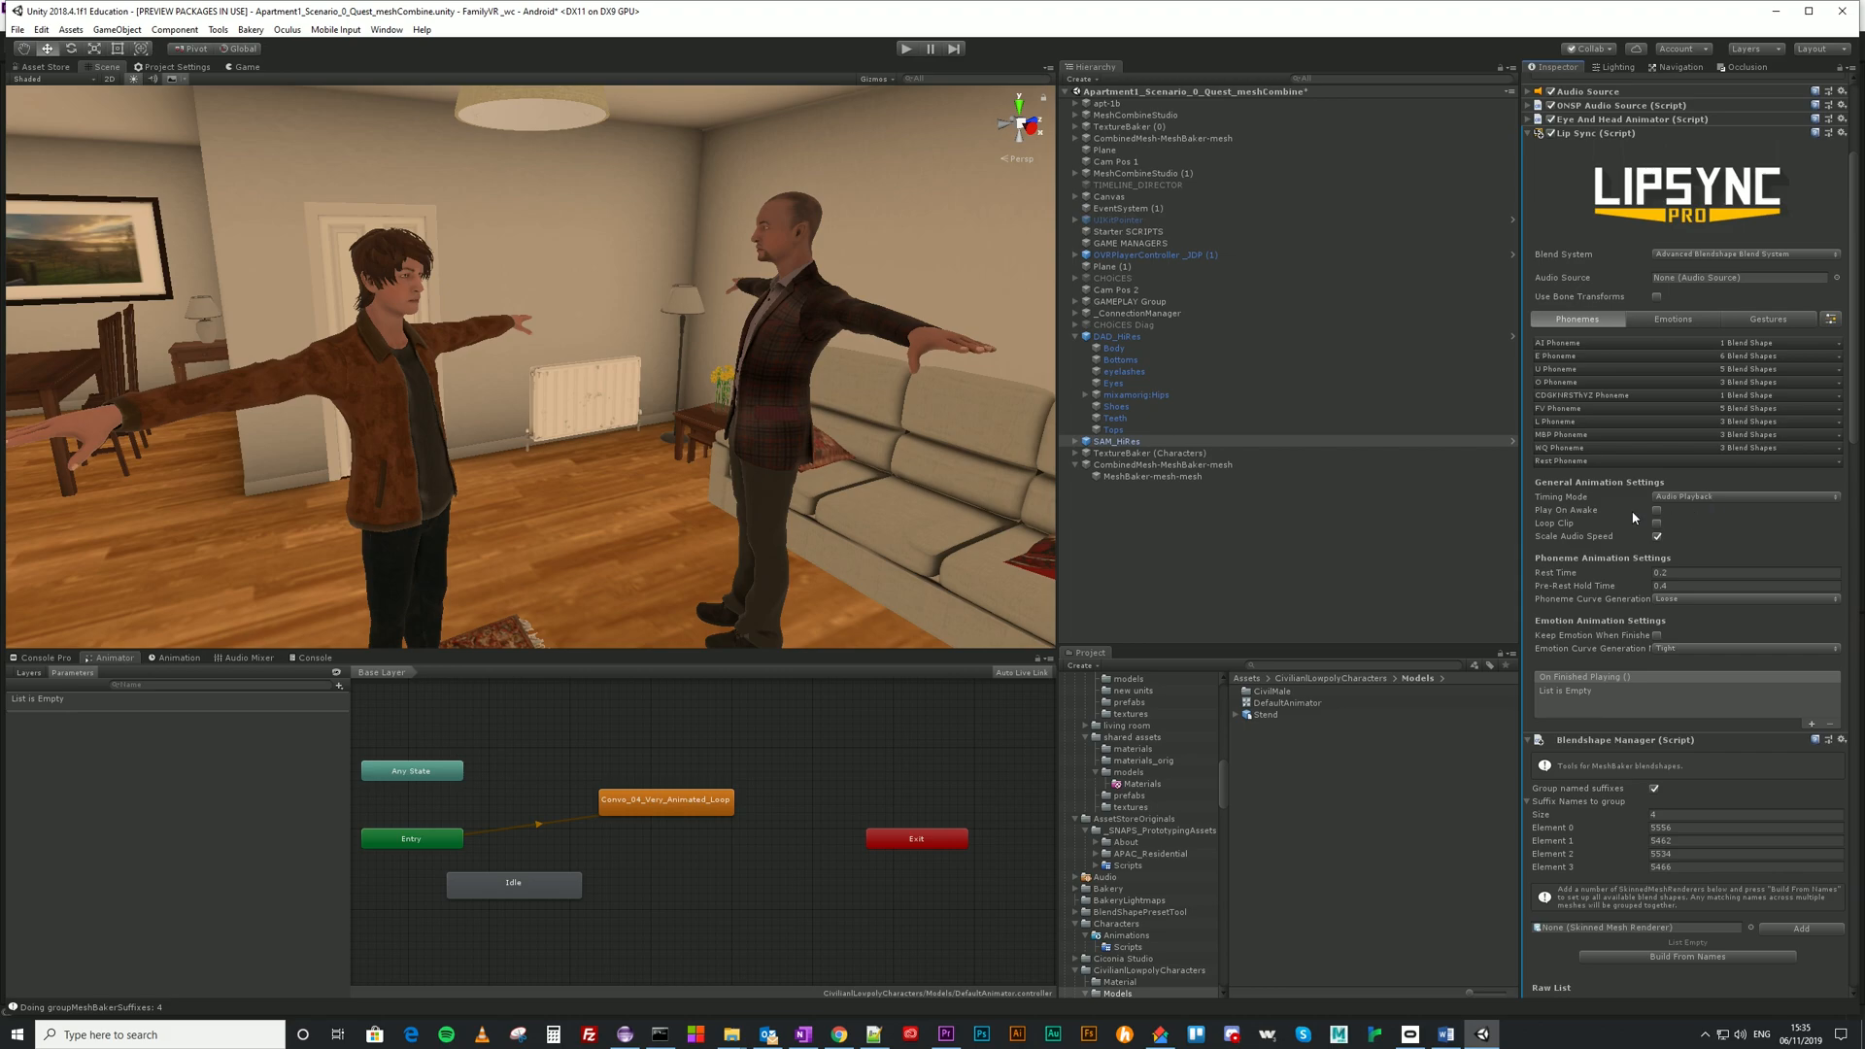
Assign each character's own Audio Source to its Lip Sync component, first on SAM_HiRes and then on DAD_HiRes.
scroll(1695, 753, "down", 5)
scroll(1695, 753, "up", 9)
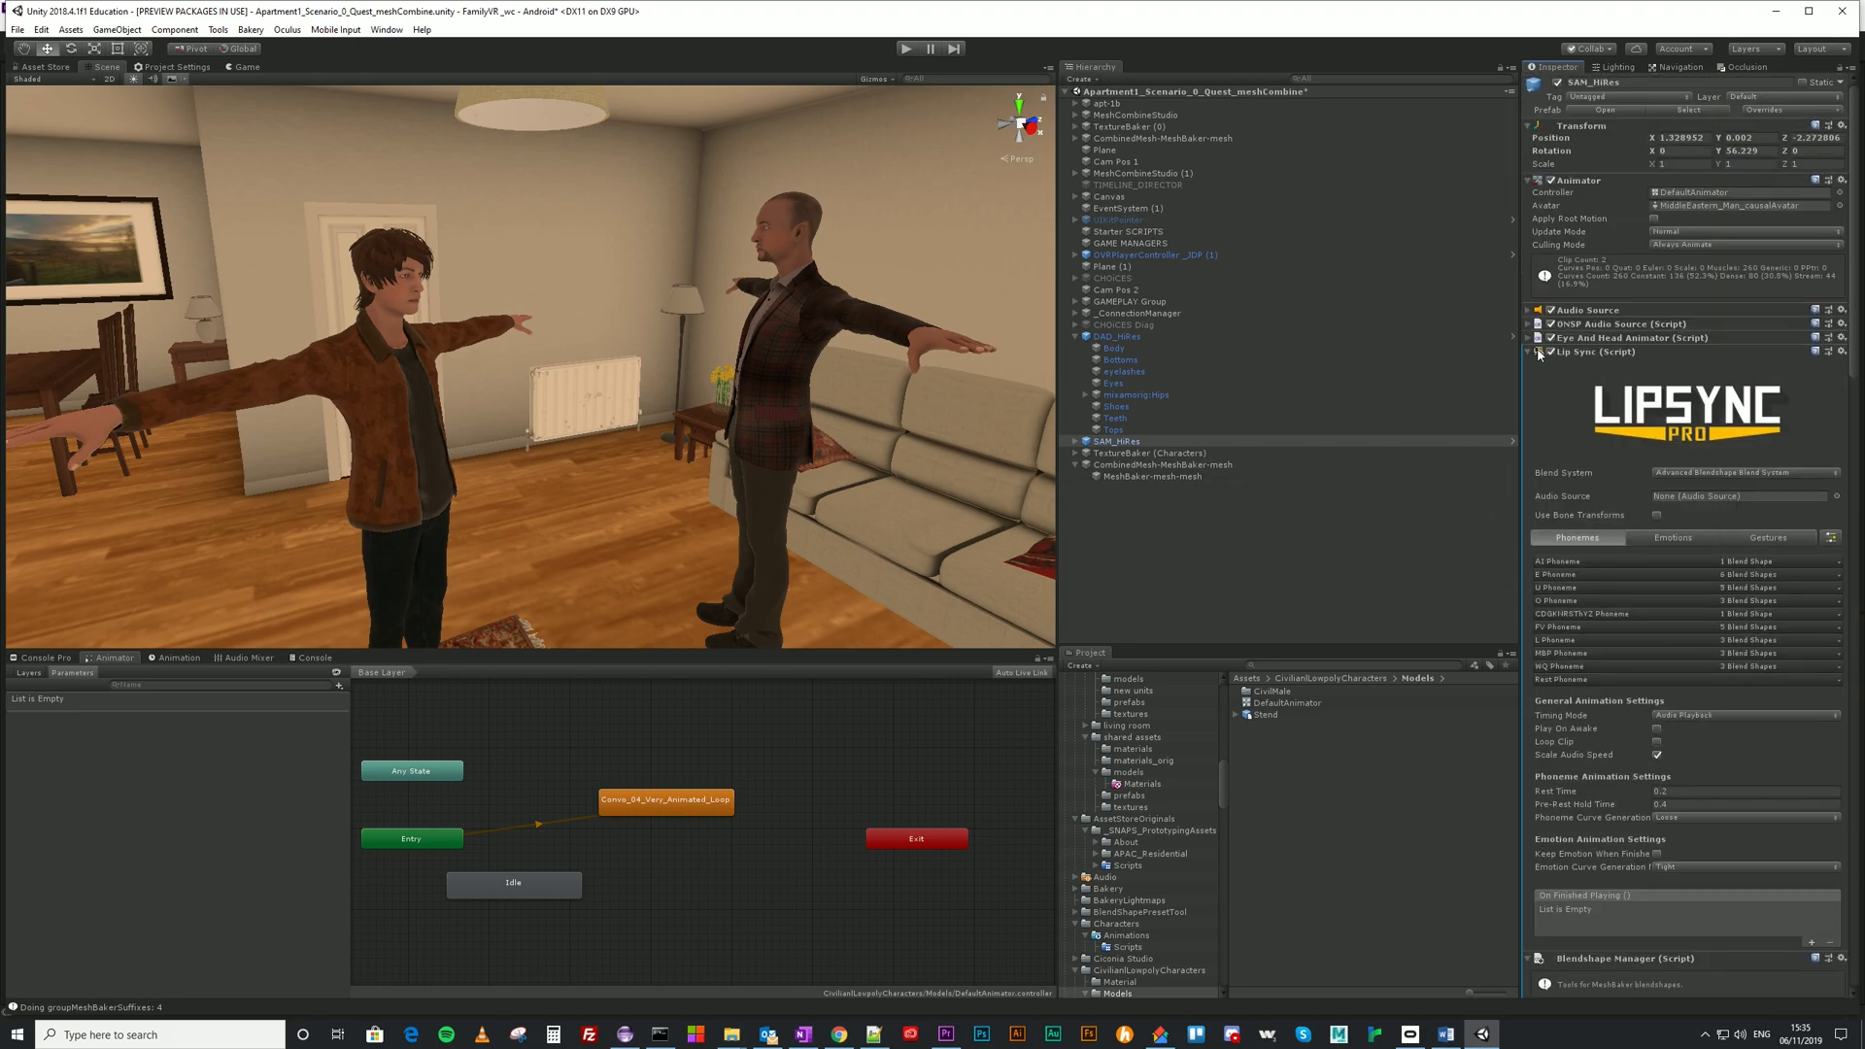
scroll(1705, 796, "down", 3)
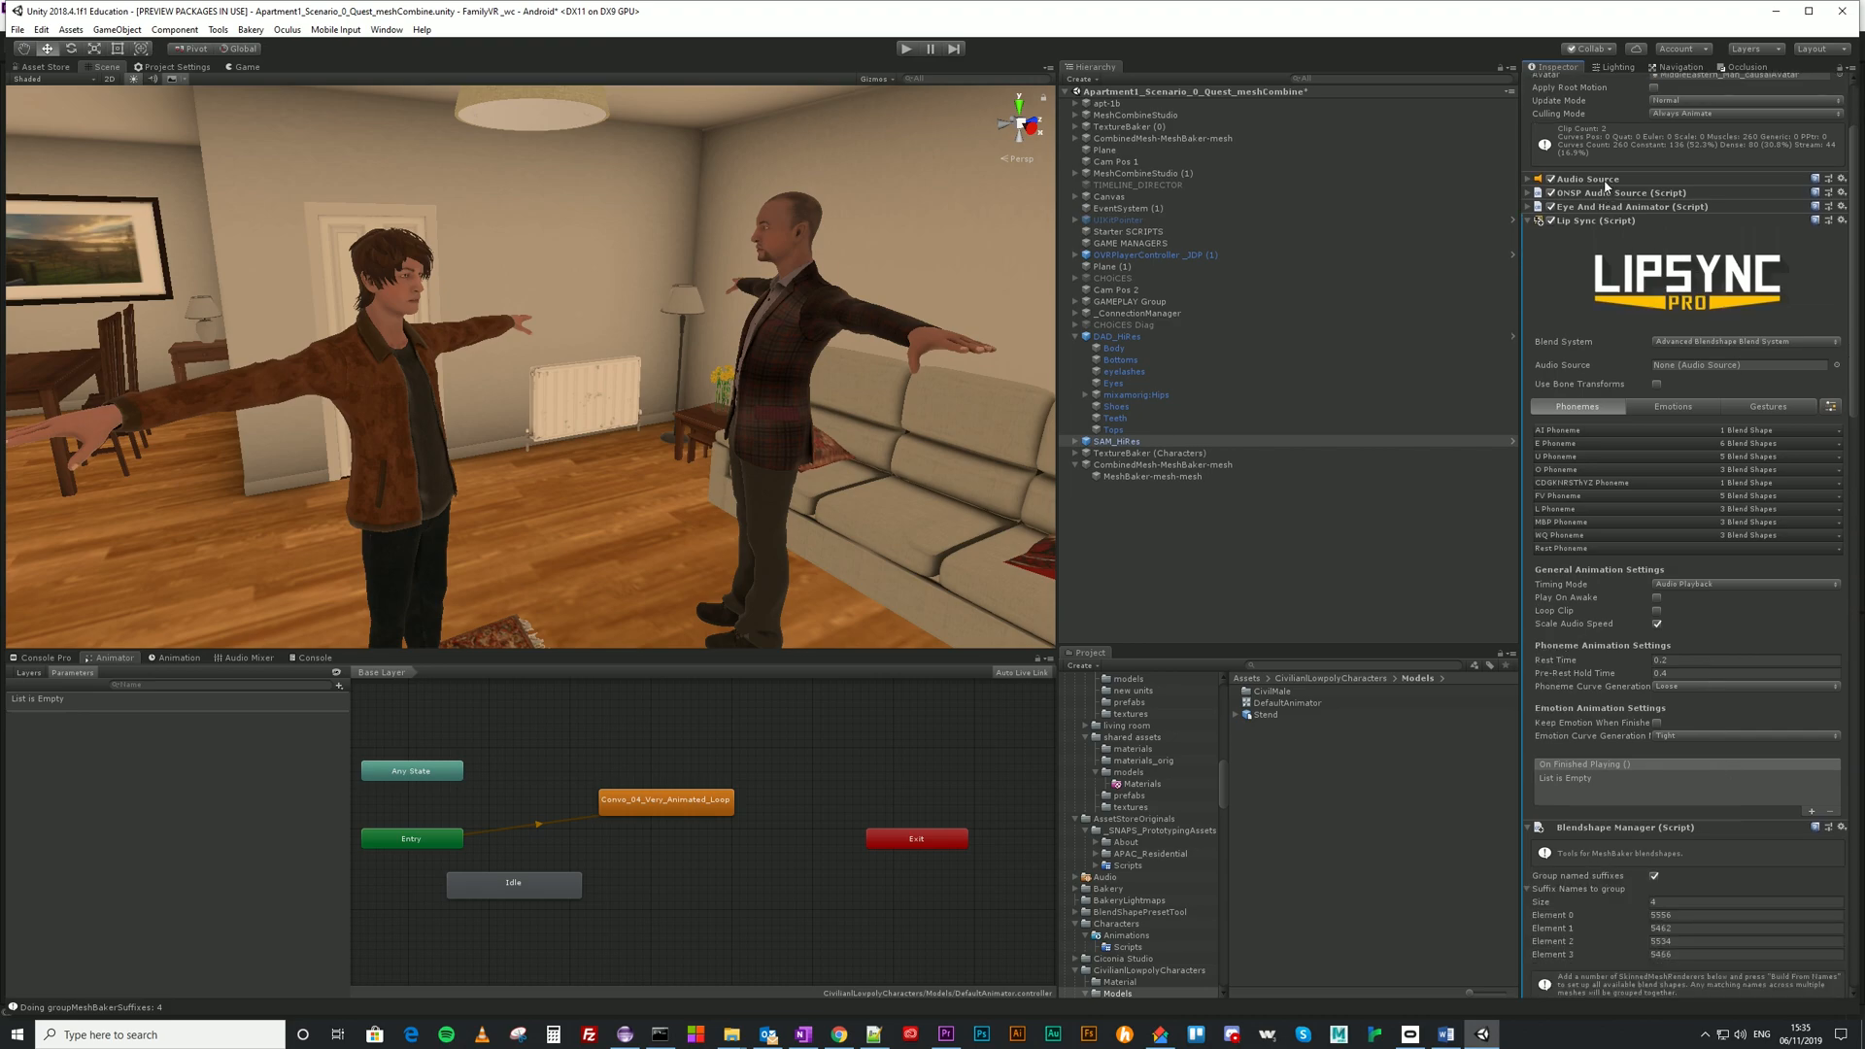
left_click_drag(1688, 624, 1684, 370)
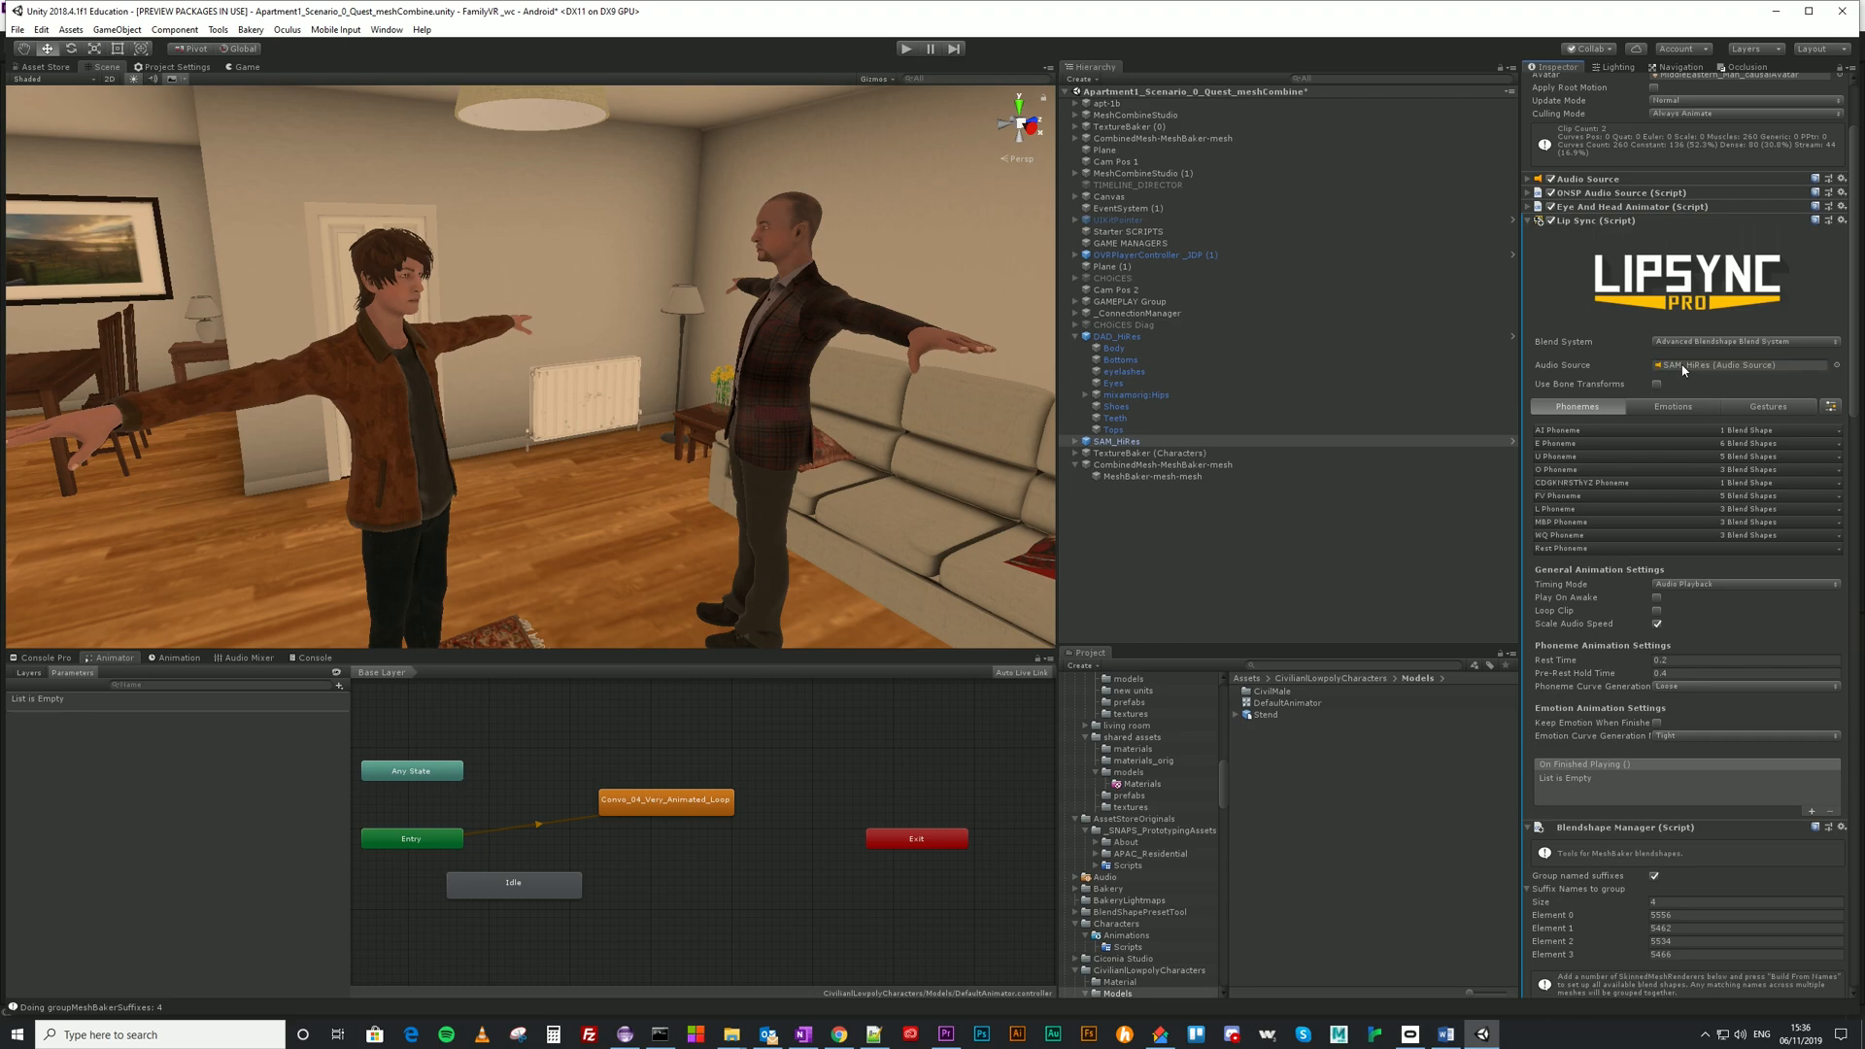
left_click(1116, 336)
left_click_drag(1624, 191, 1702, 372)
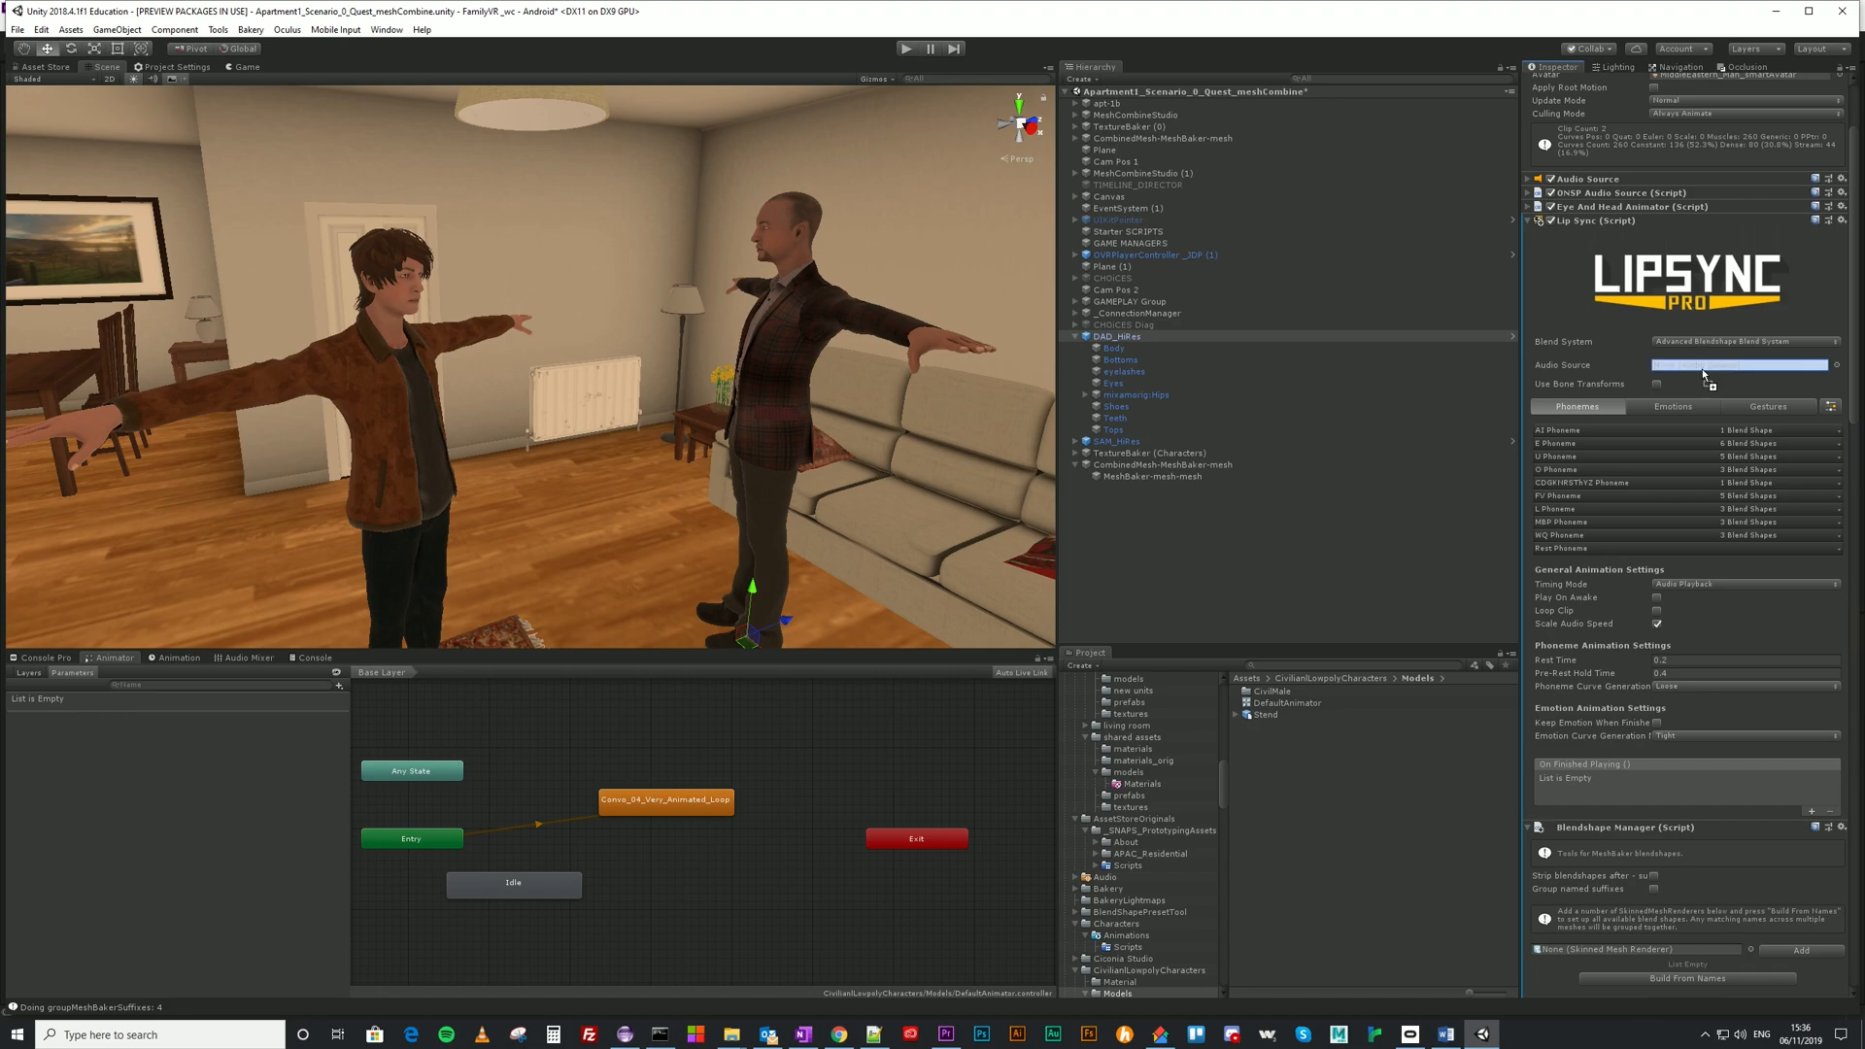
Add a Lip Sync Player component to DAD_HiRes and assign the character's Lip Sync component as its player.
left_click(1528, 220)
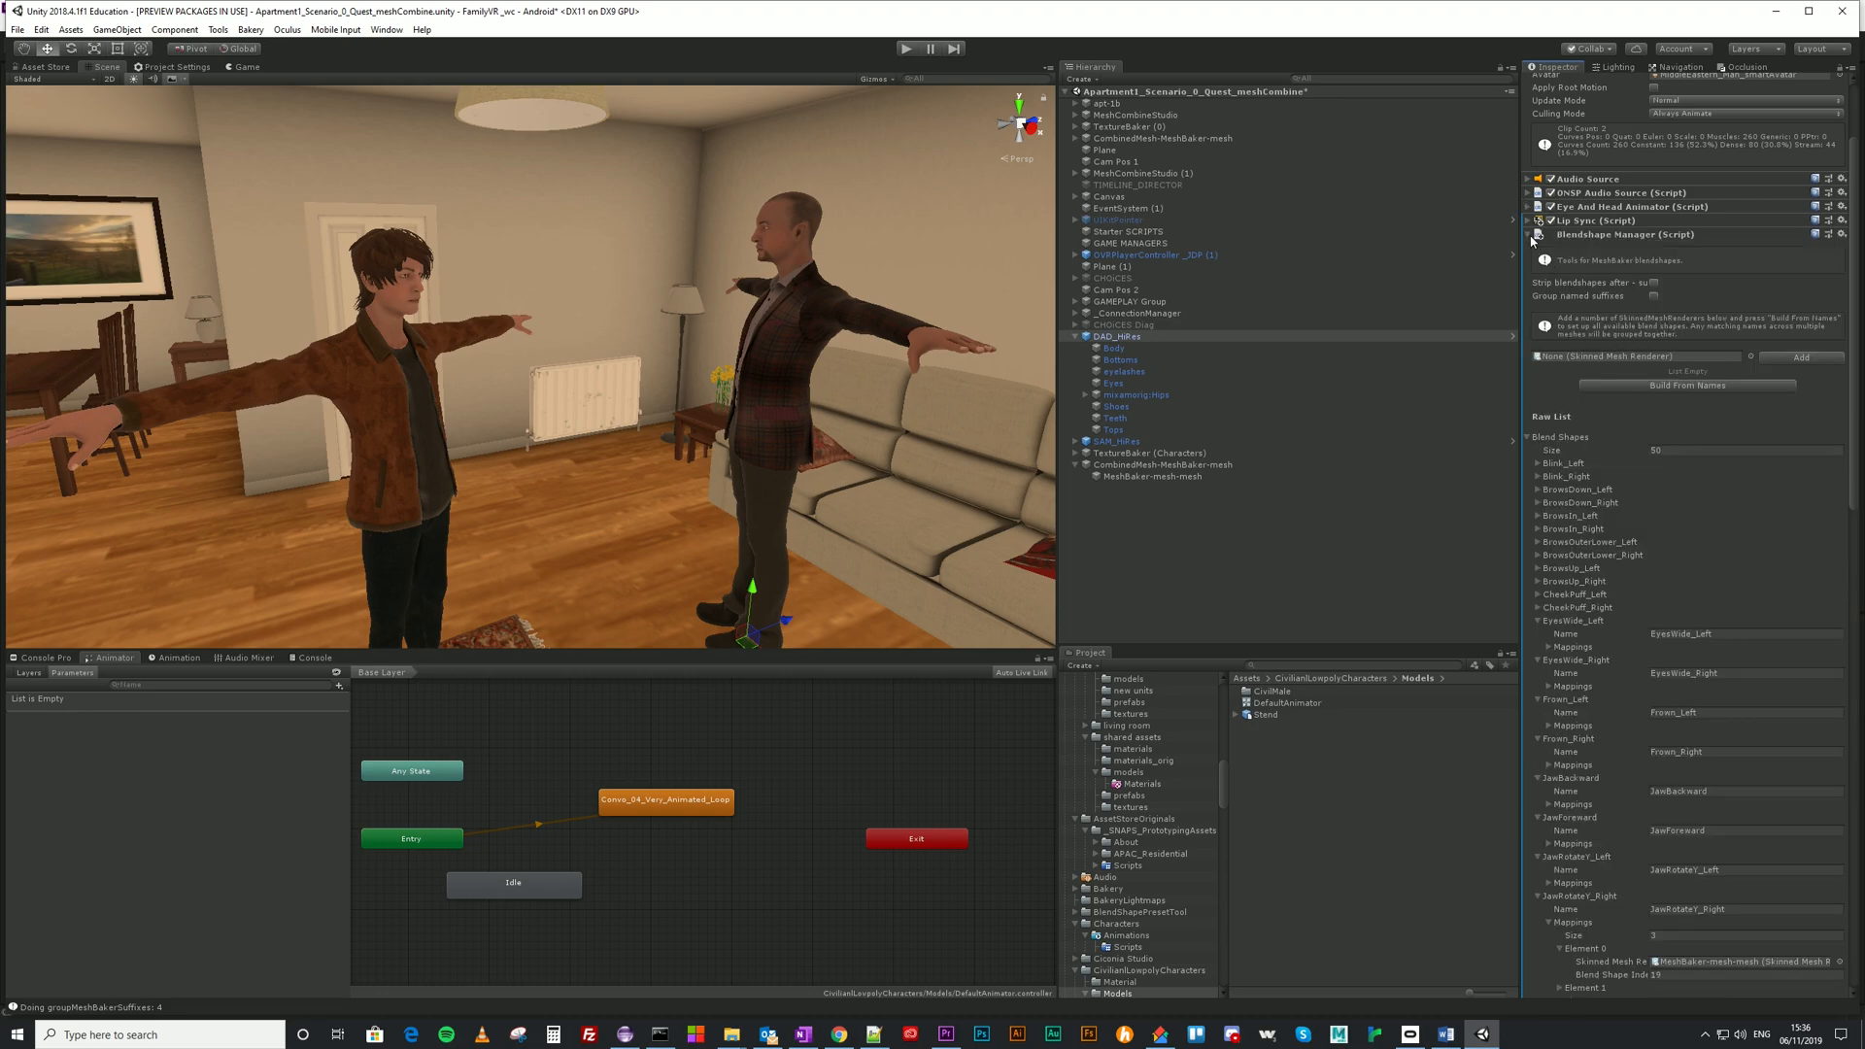
left_click(1528, 234)
left_click(1685, 387)
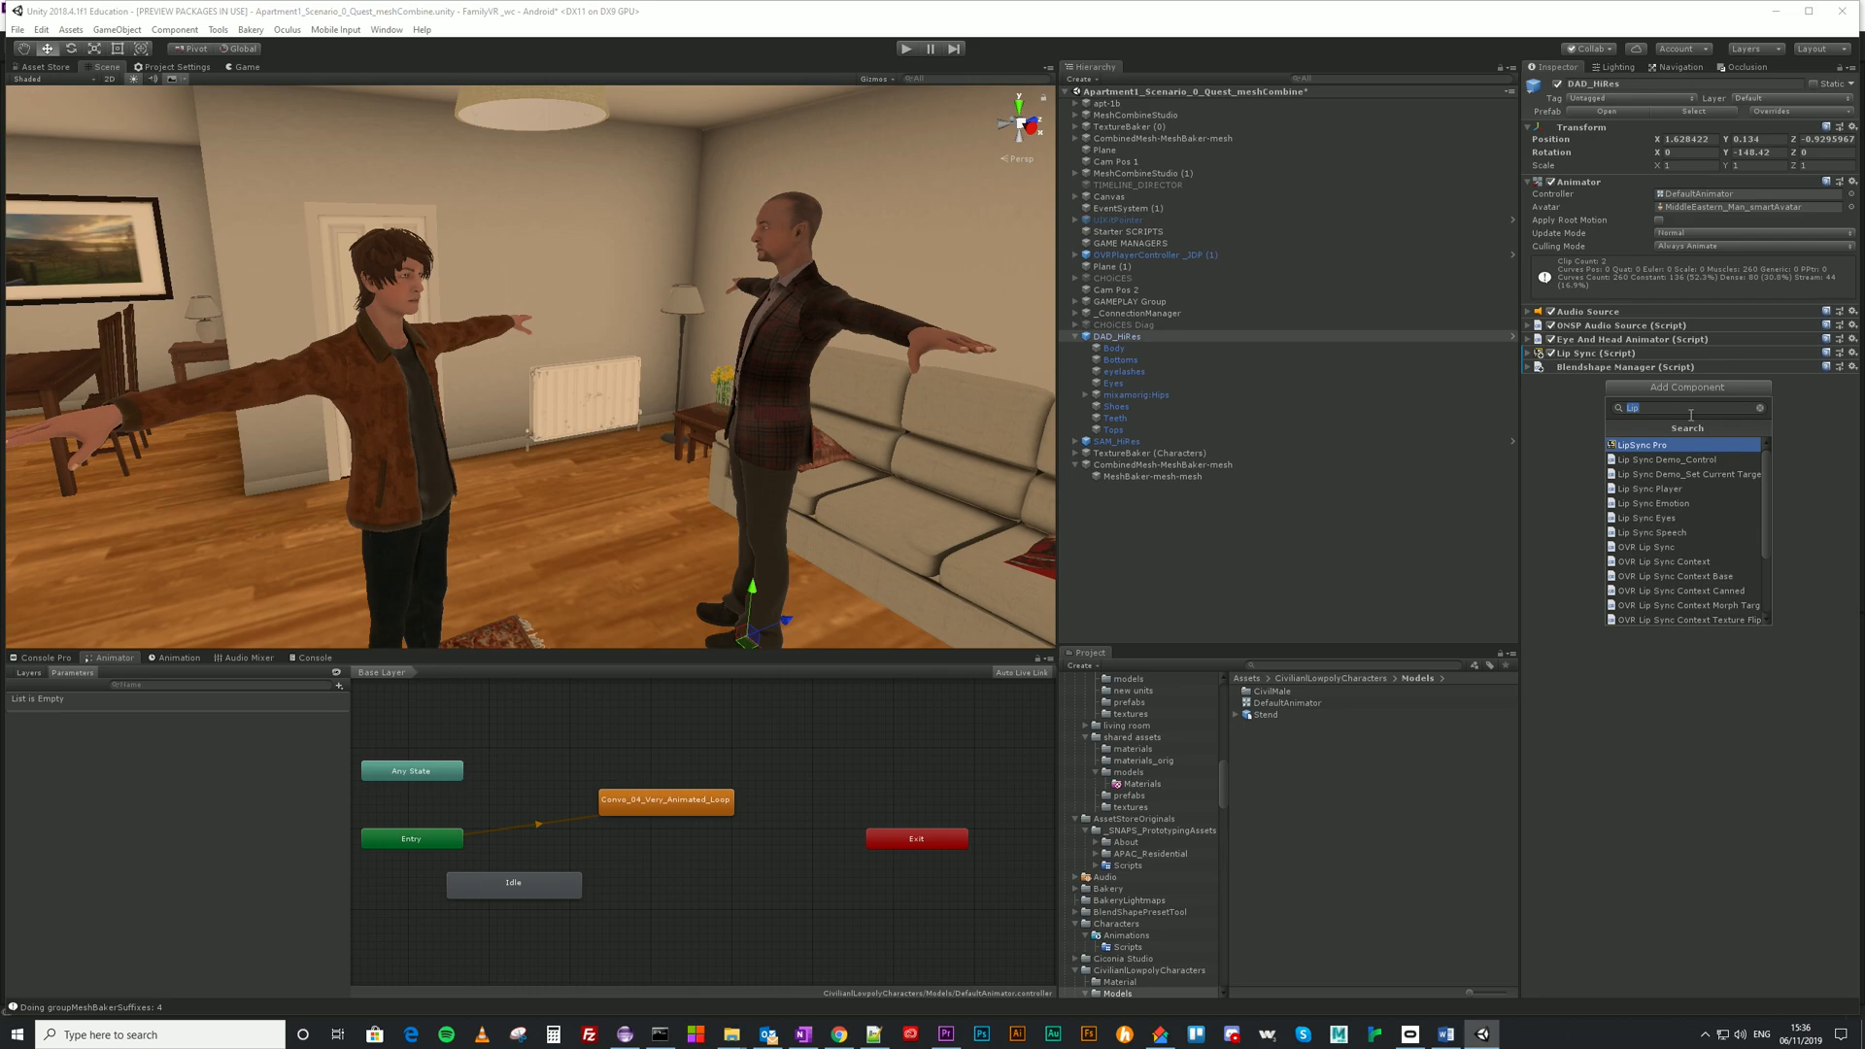
left_click(1684, 489)
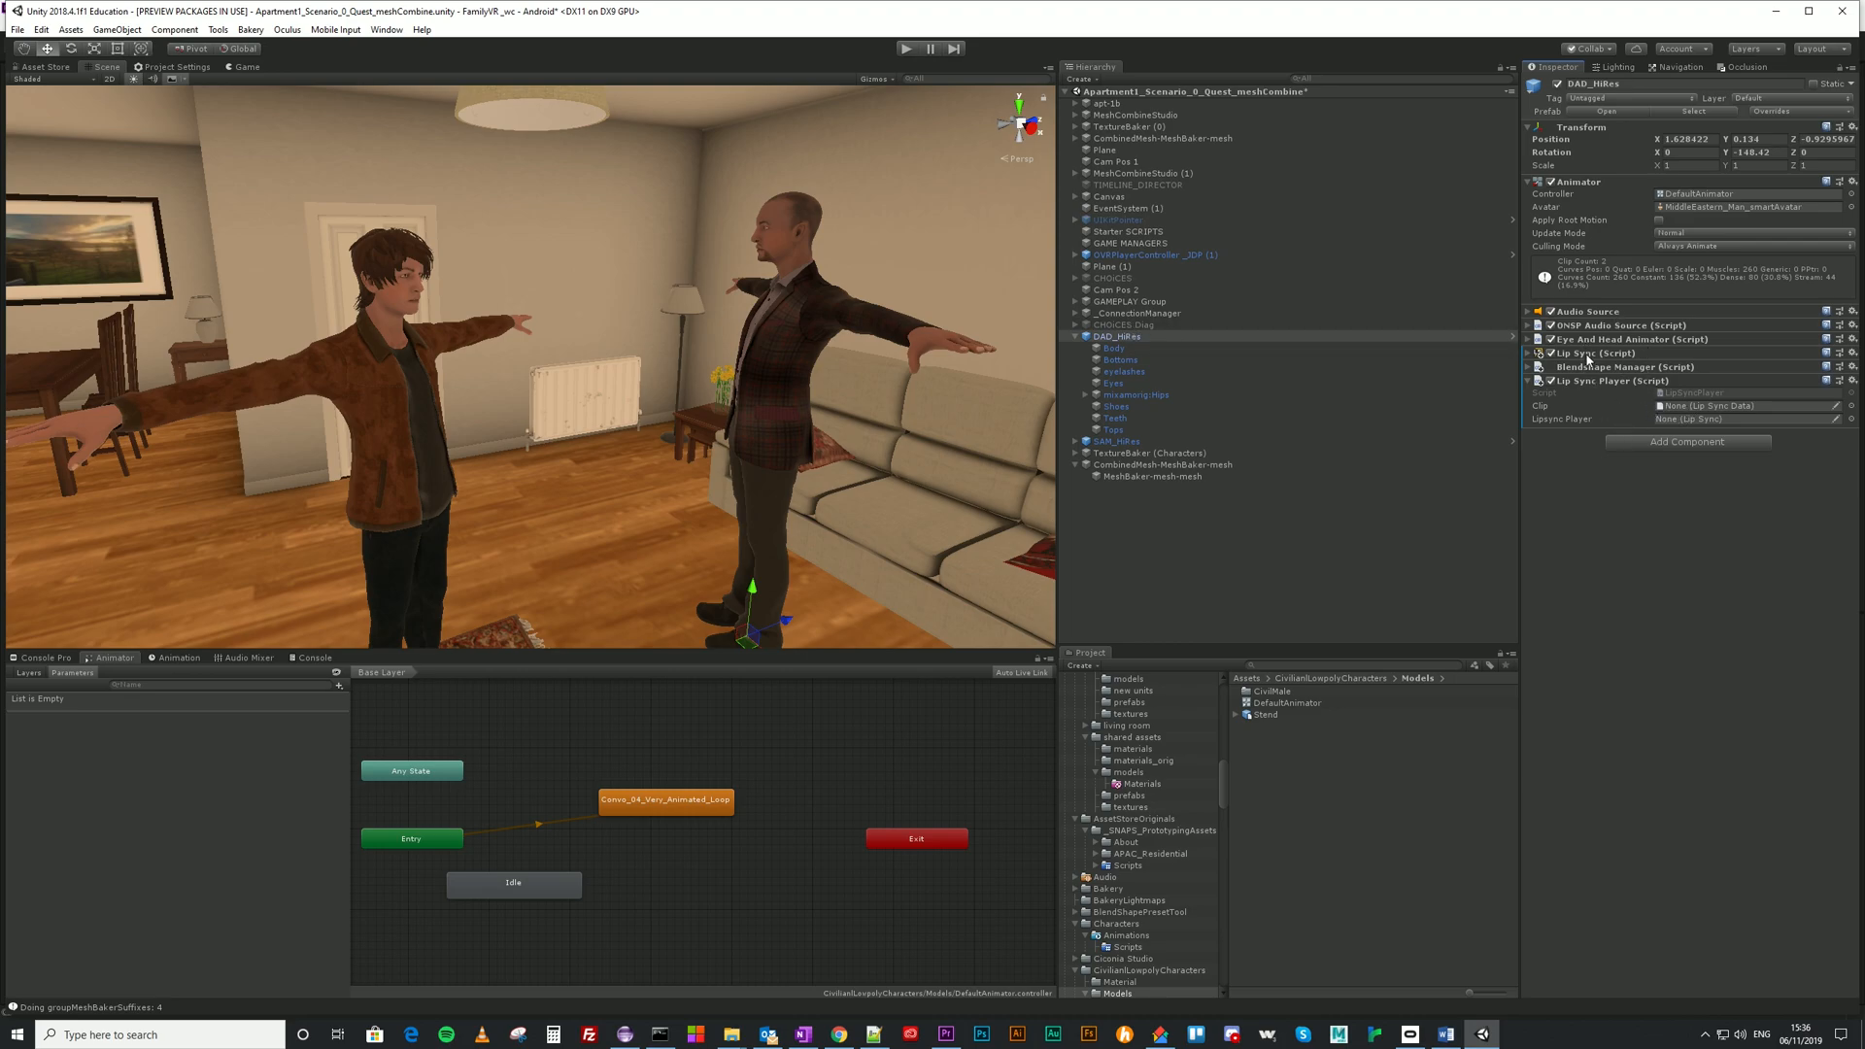
left_click_drag(1590, 356, 1698, 419)
Assign the 01-after-me lip sync data from the FamilyVR-Demo audio folder as DAD_HiRes's Lip Sync Player clip.
left_click_drag(1226, 797, 1222, 726)
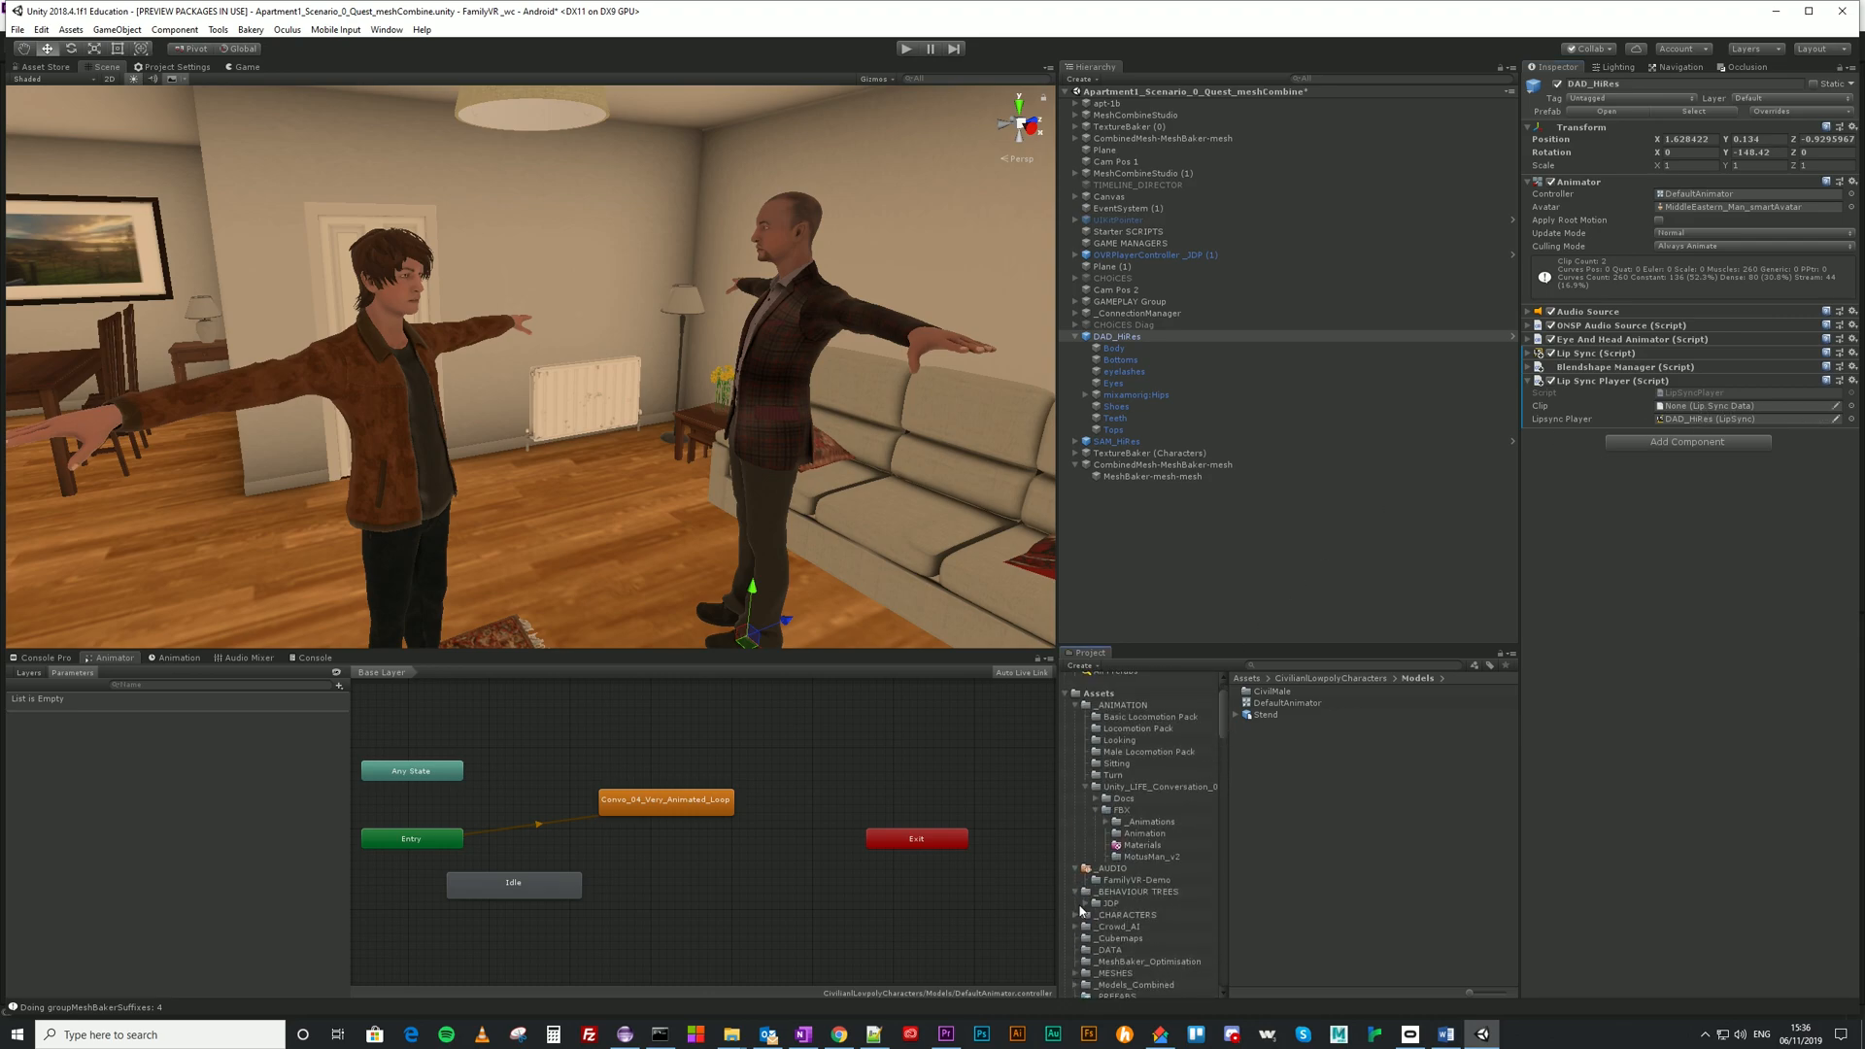
left_click(1117, 881)
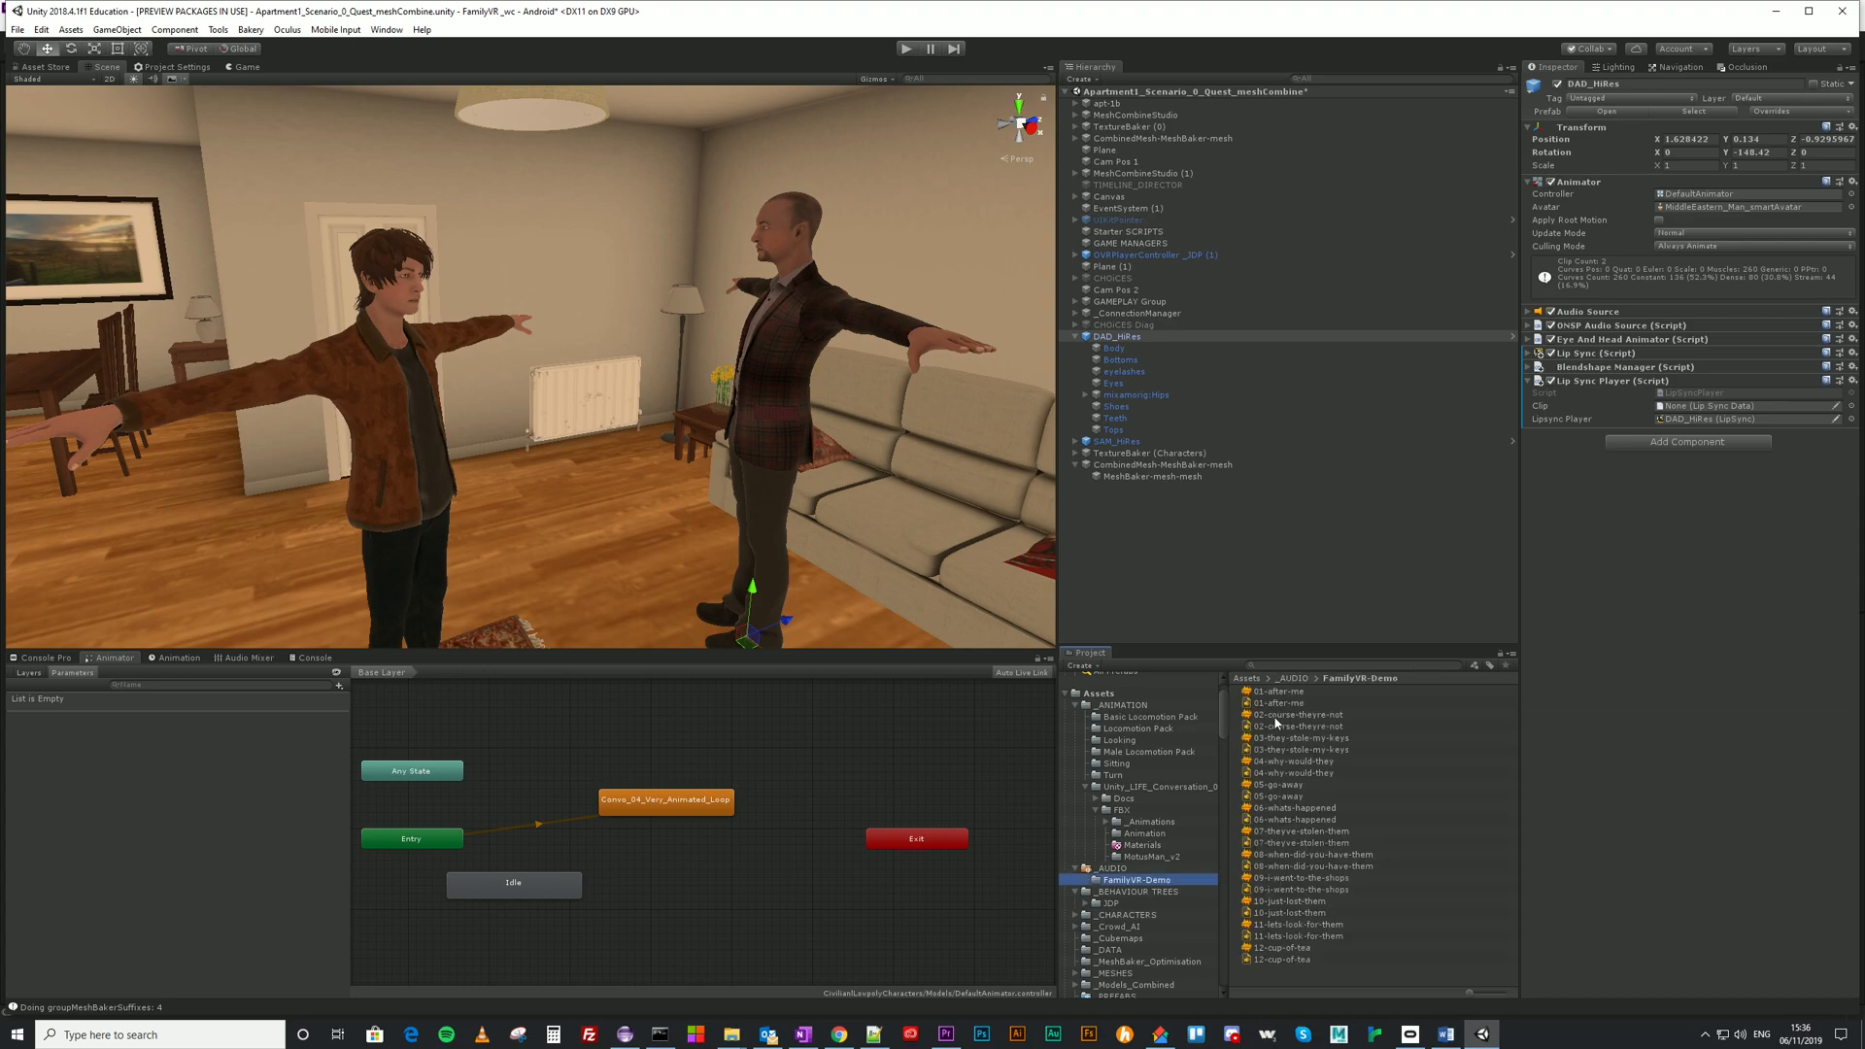
left_click_drag(1278, 705, 1723, 413)
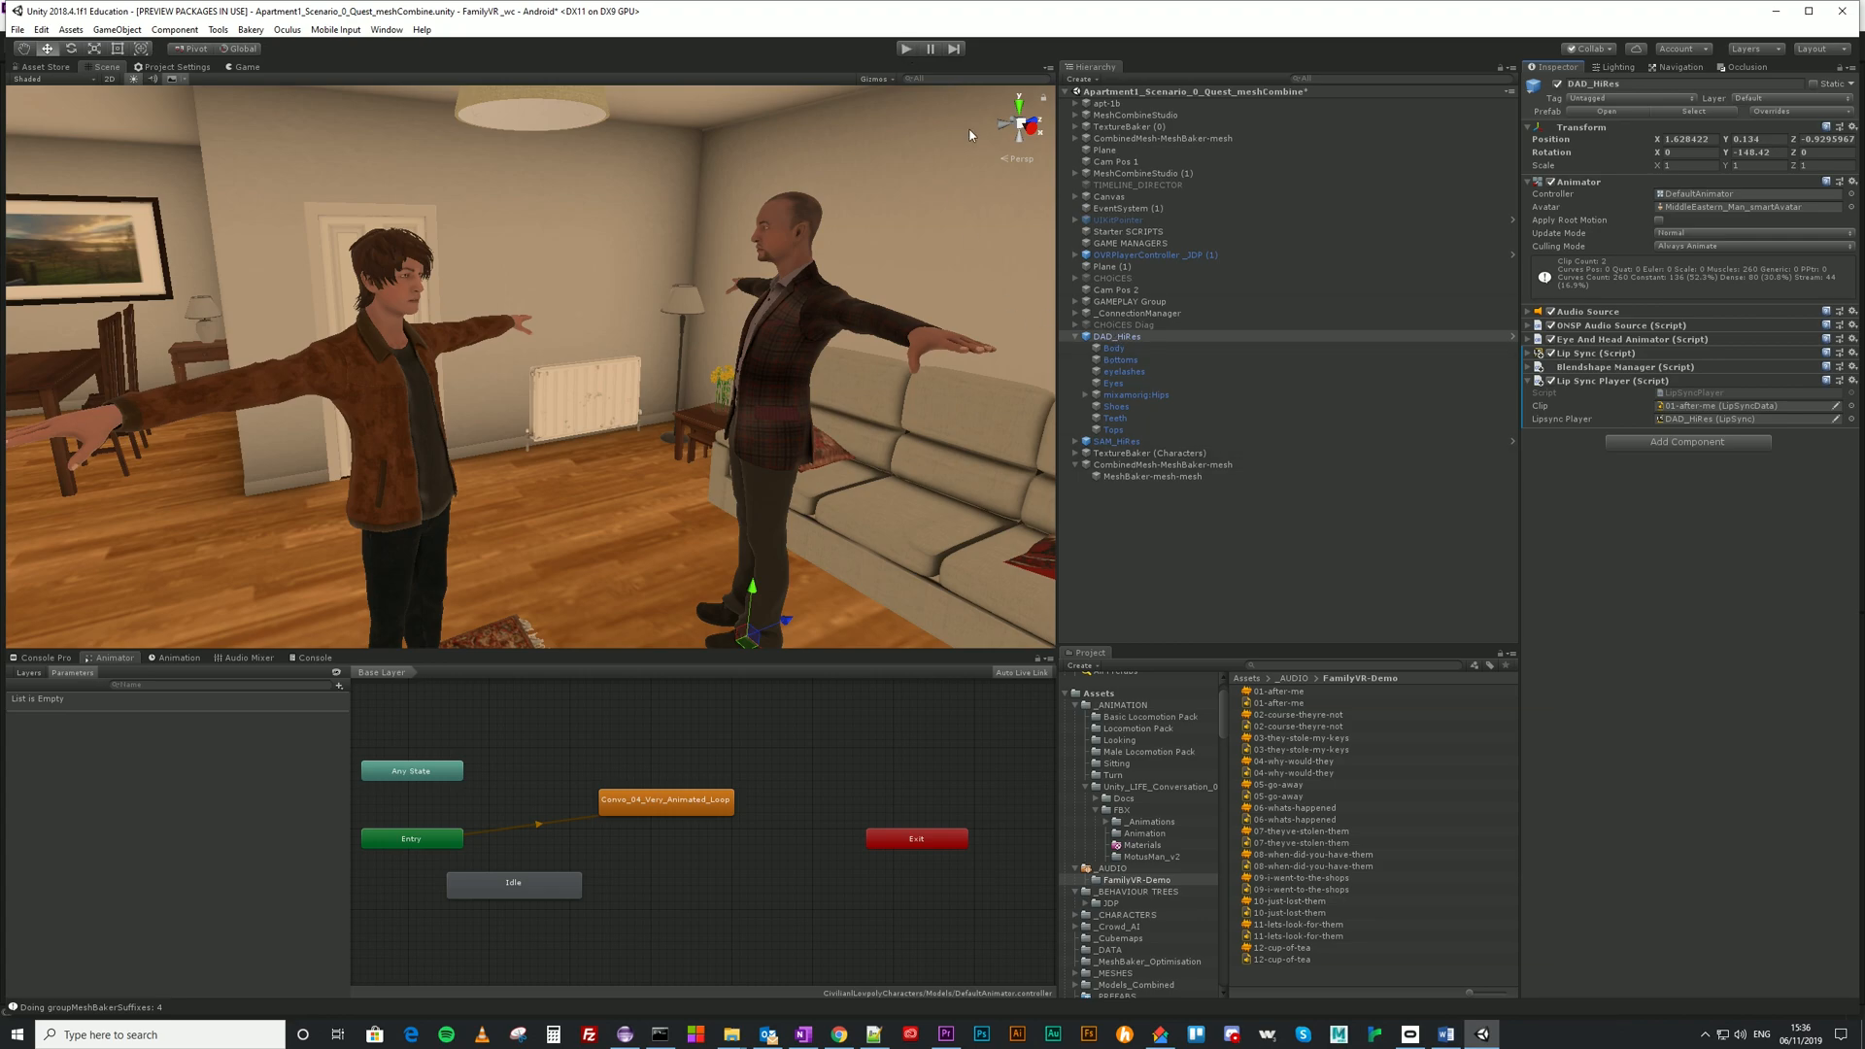
Run the scene and view DAD_HiRes up close in the Scene view to test its lip sync clip.
left_click(906, 50)
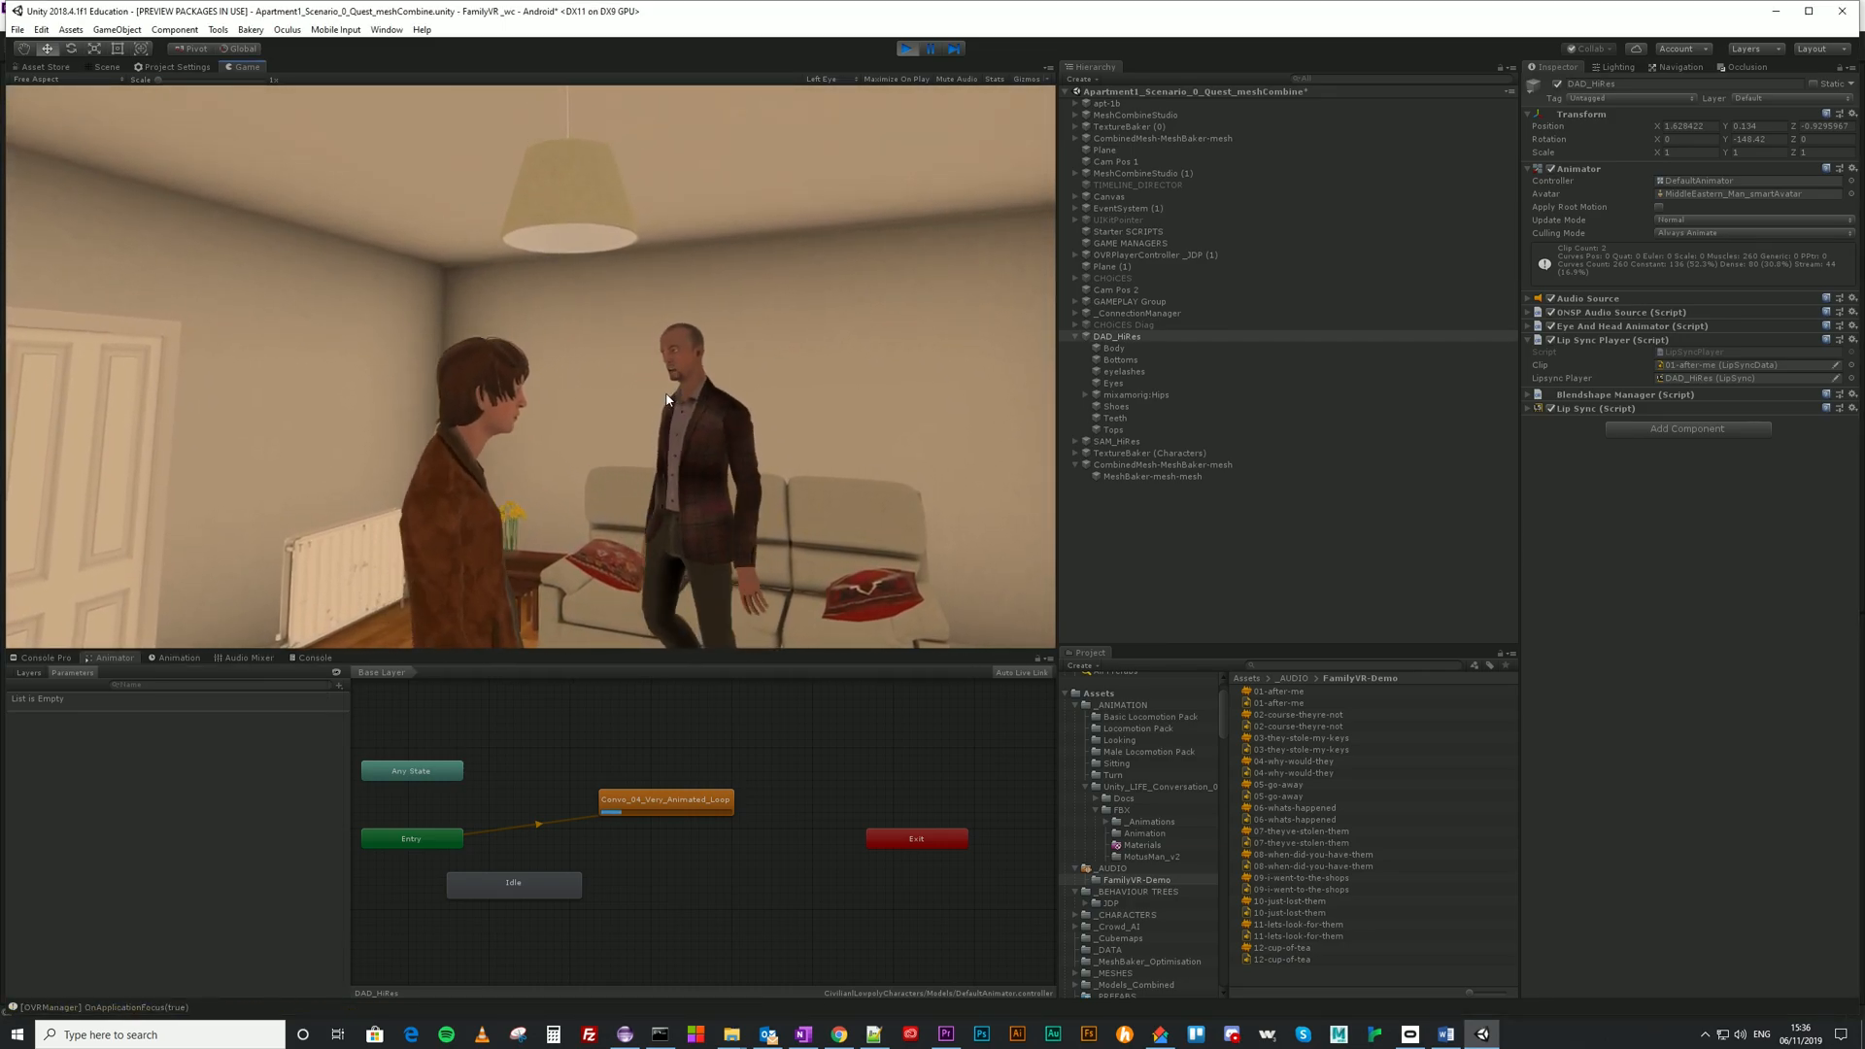
left_click(116, 68)
right_click_drag(804, 400, 945, 371)
key("w")
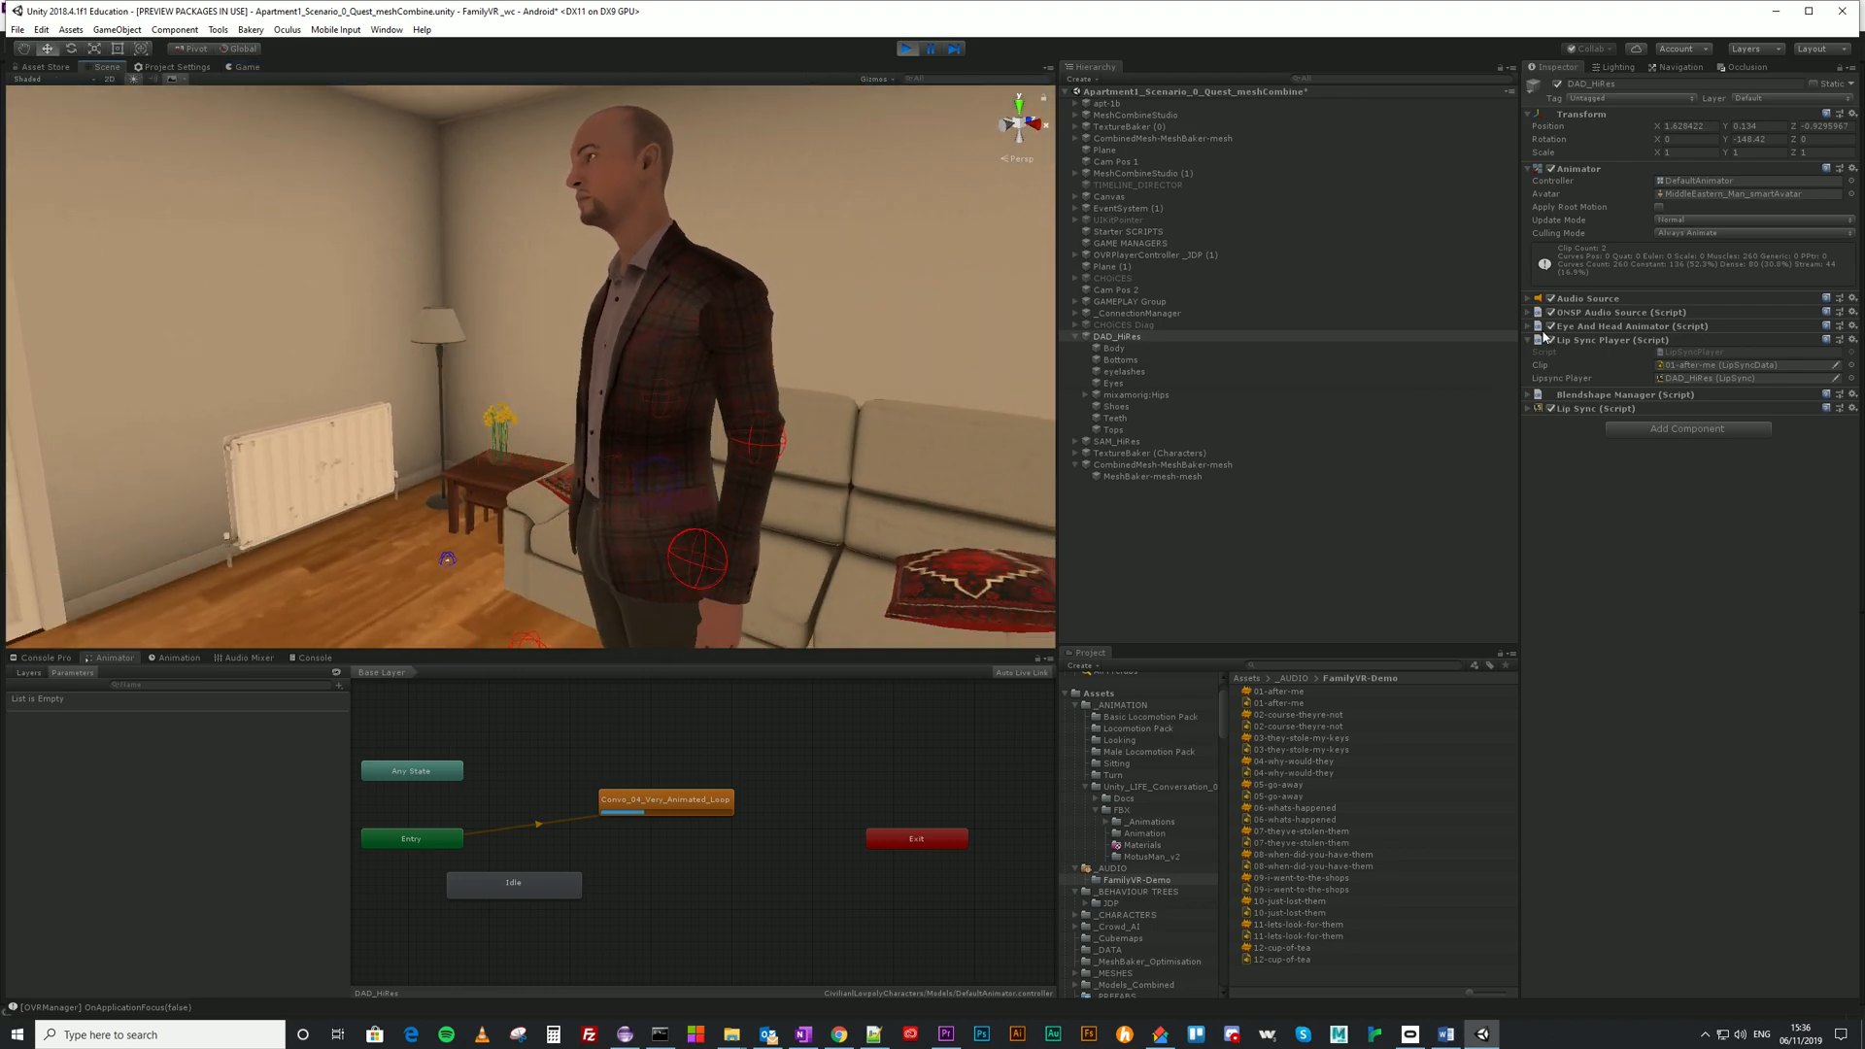
Enable Loop Clip on DAD_HiRes's Lip Sync component with the test run stopped.
left_click(1528, 409)
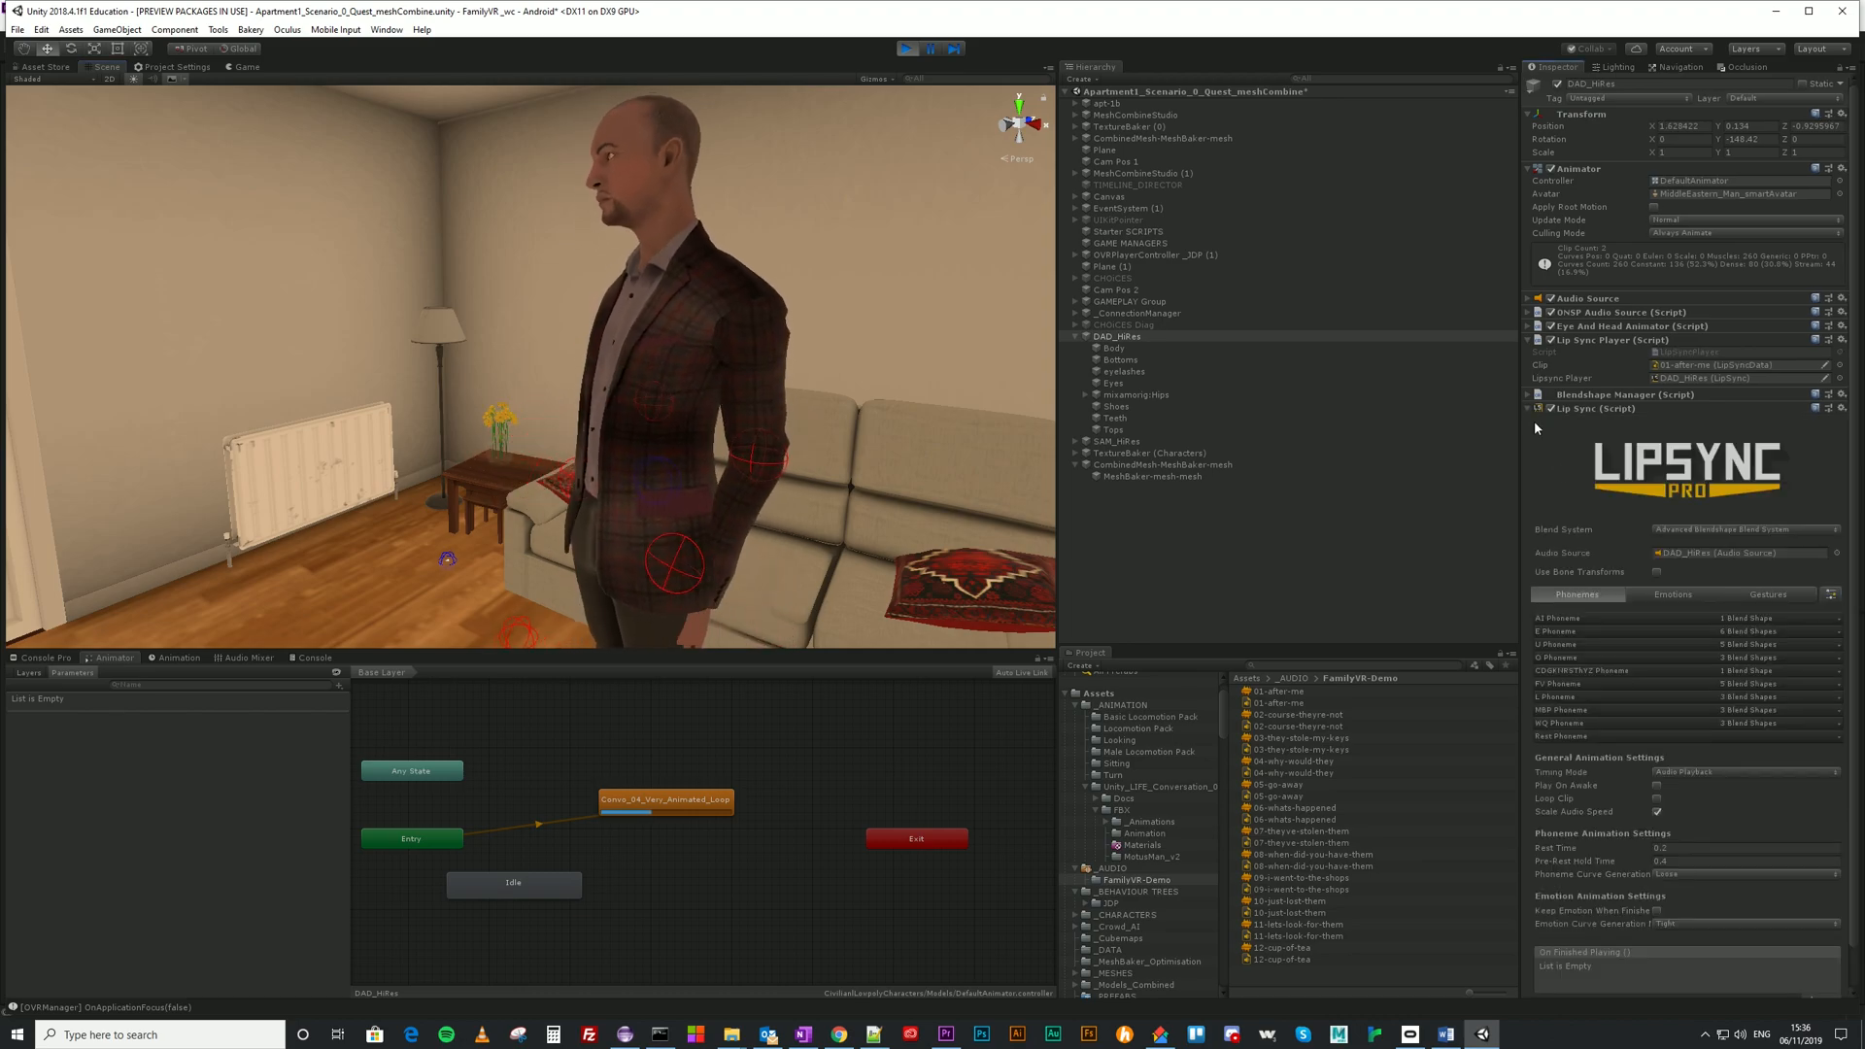
left_click(1657, 799)
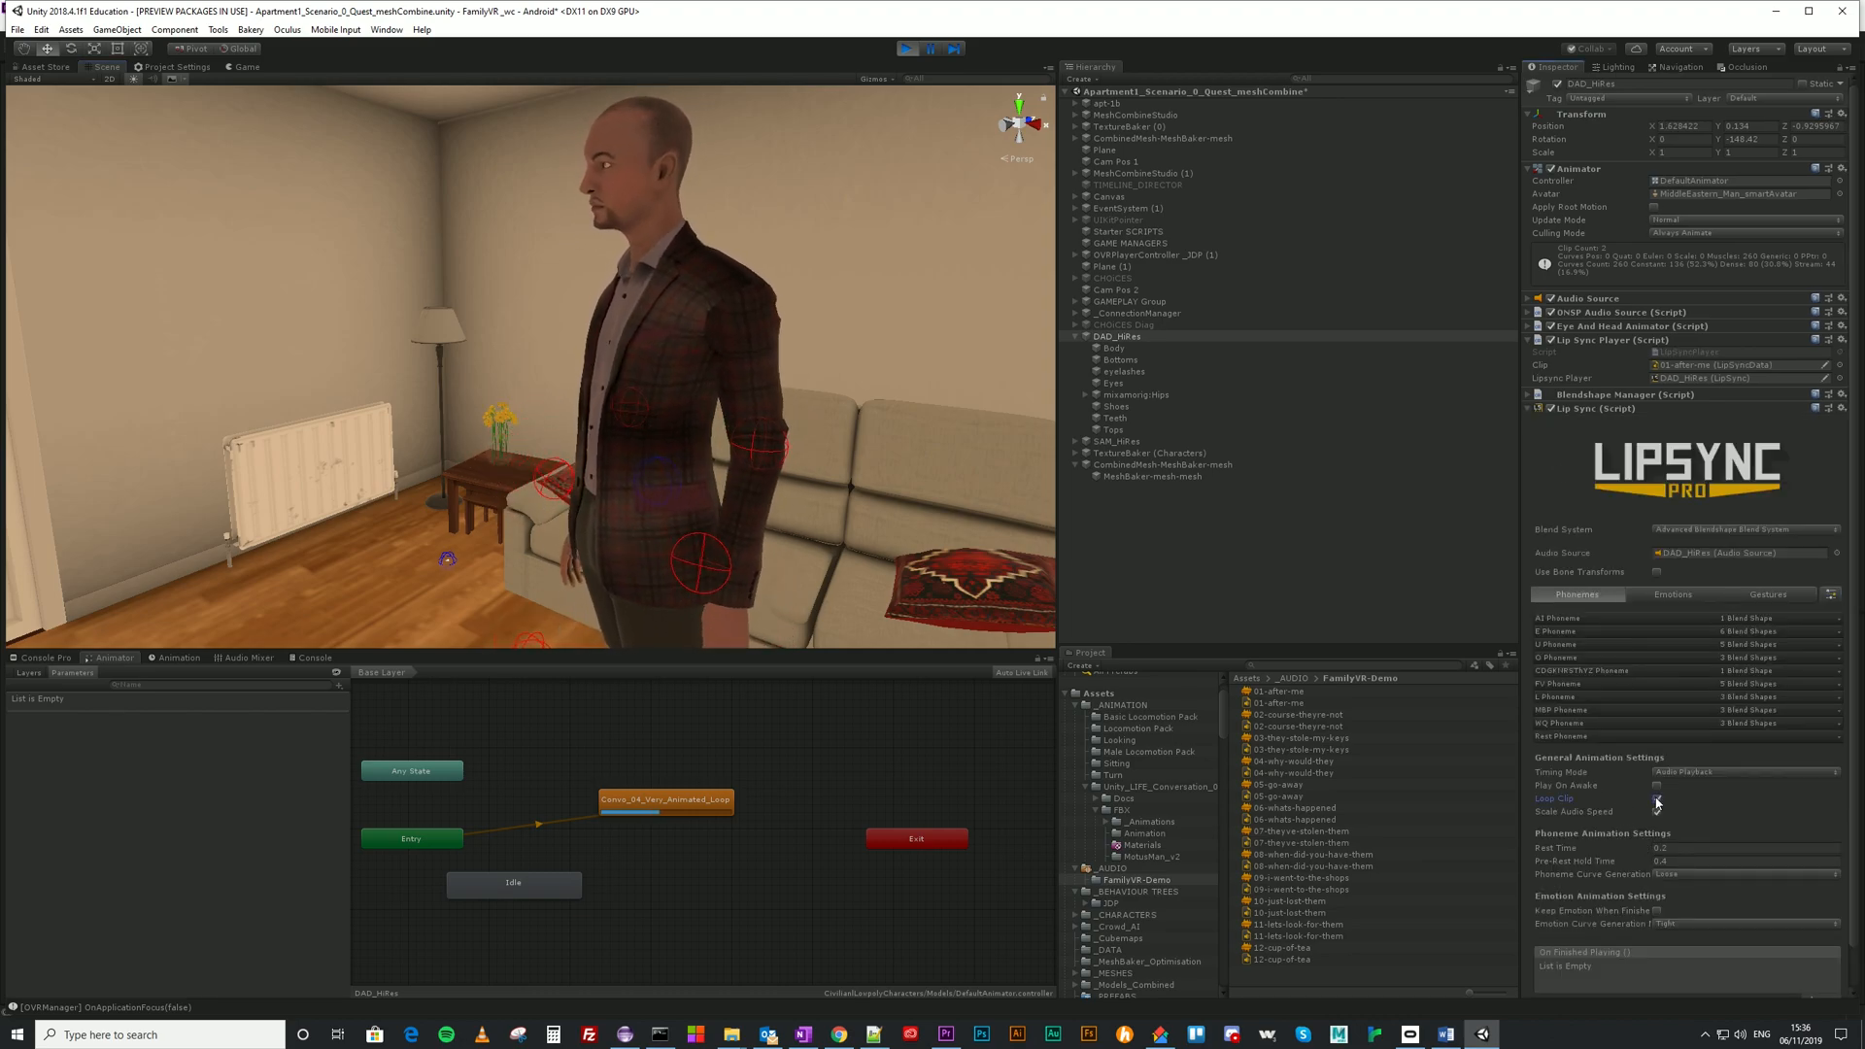
left_click(908, 50)
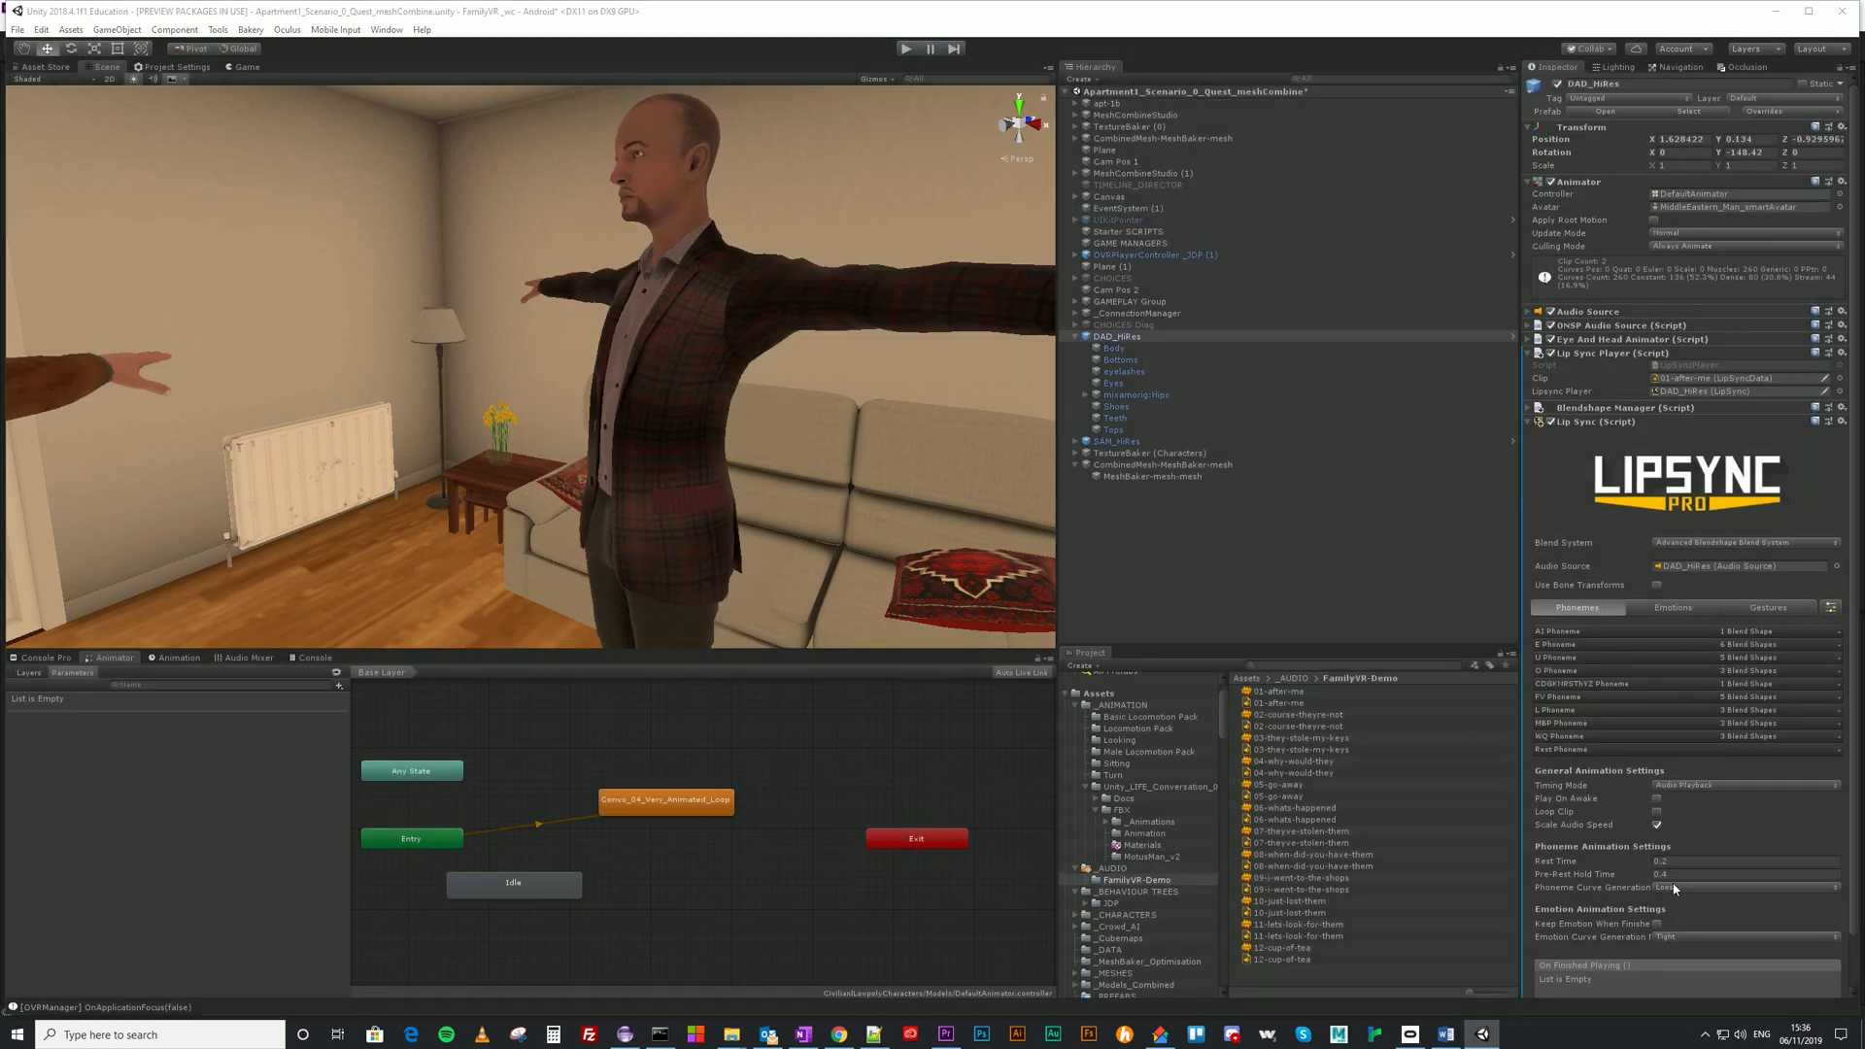
Run the scene again and watch the looping lip sync on DAD_HiRes alongside SAM_HiRes in the Scene view, ending with play mode stopped.
left_click(905, 49)
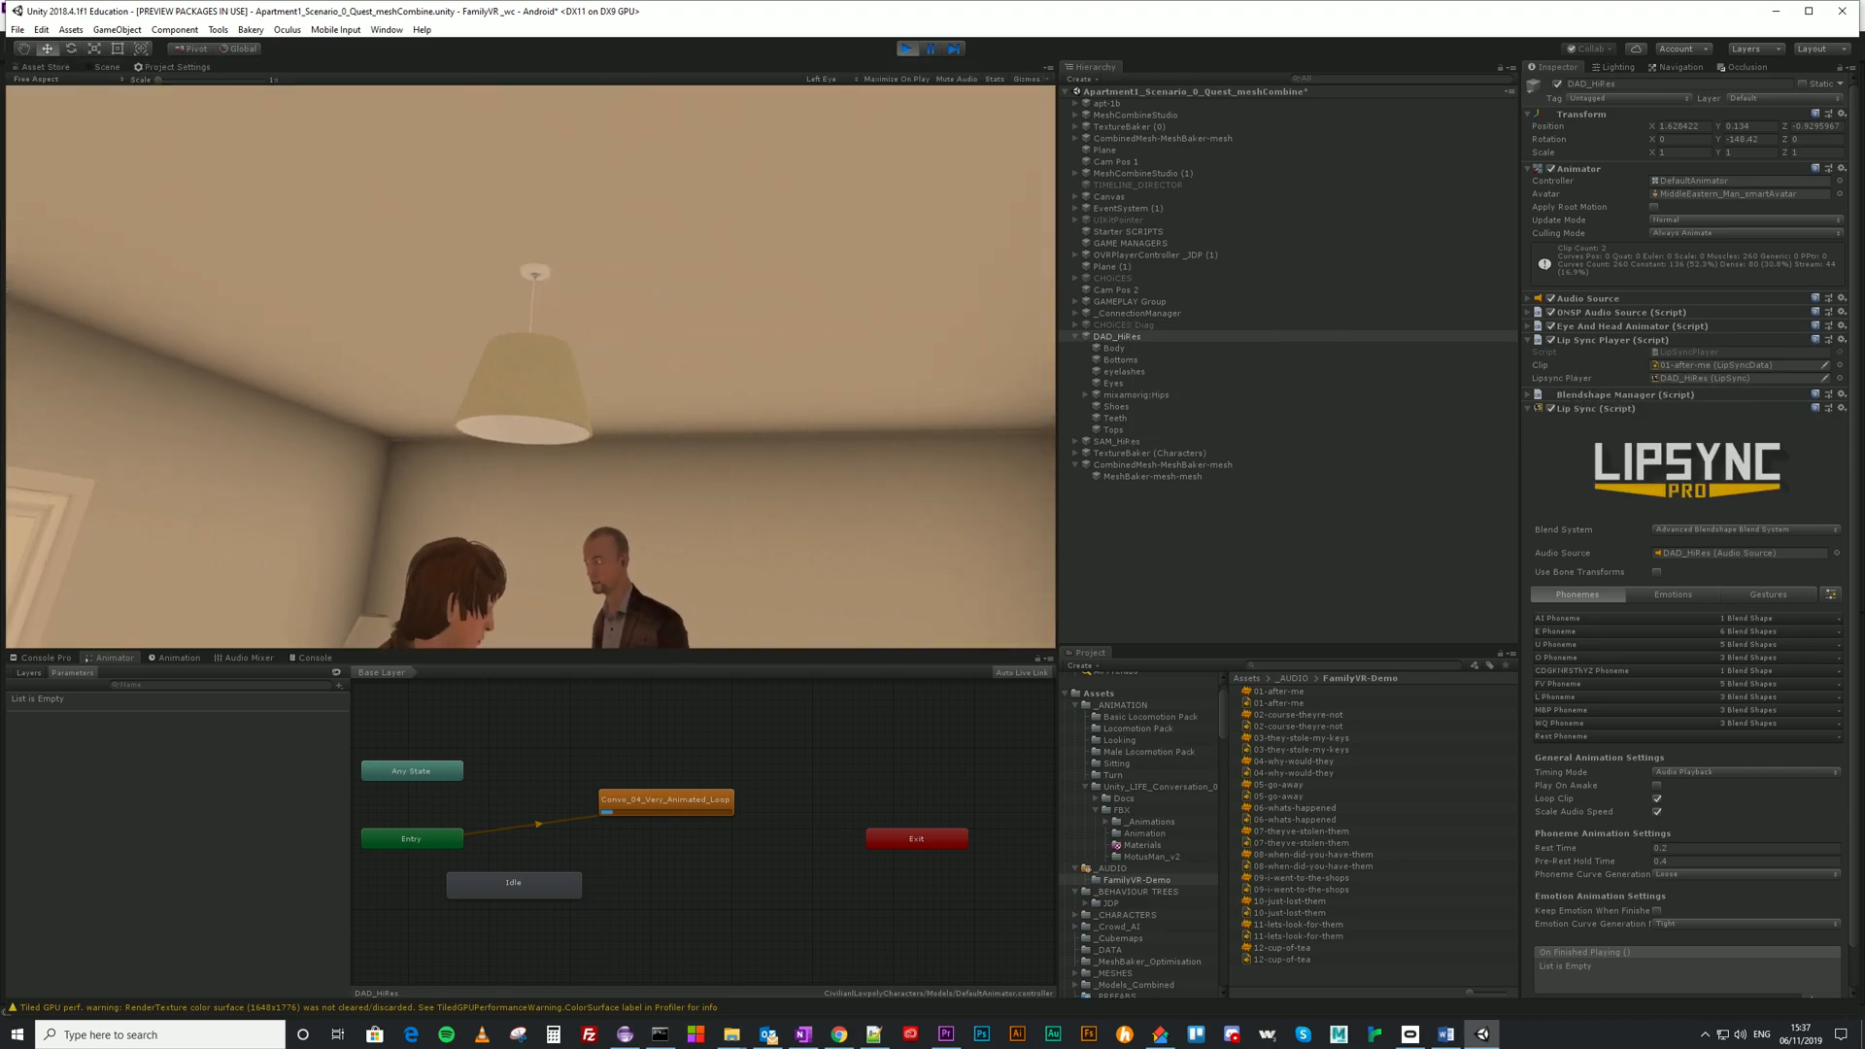
left_click(107, 67)
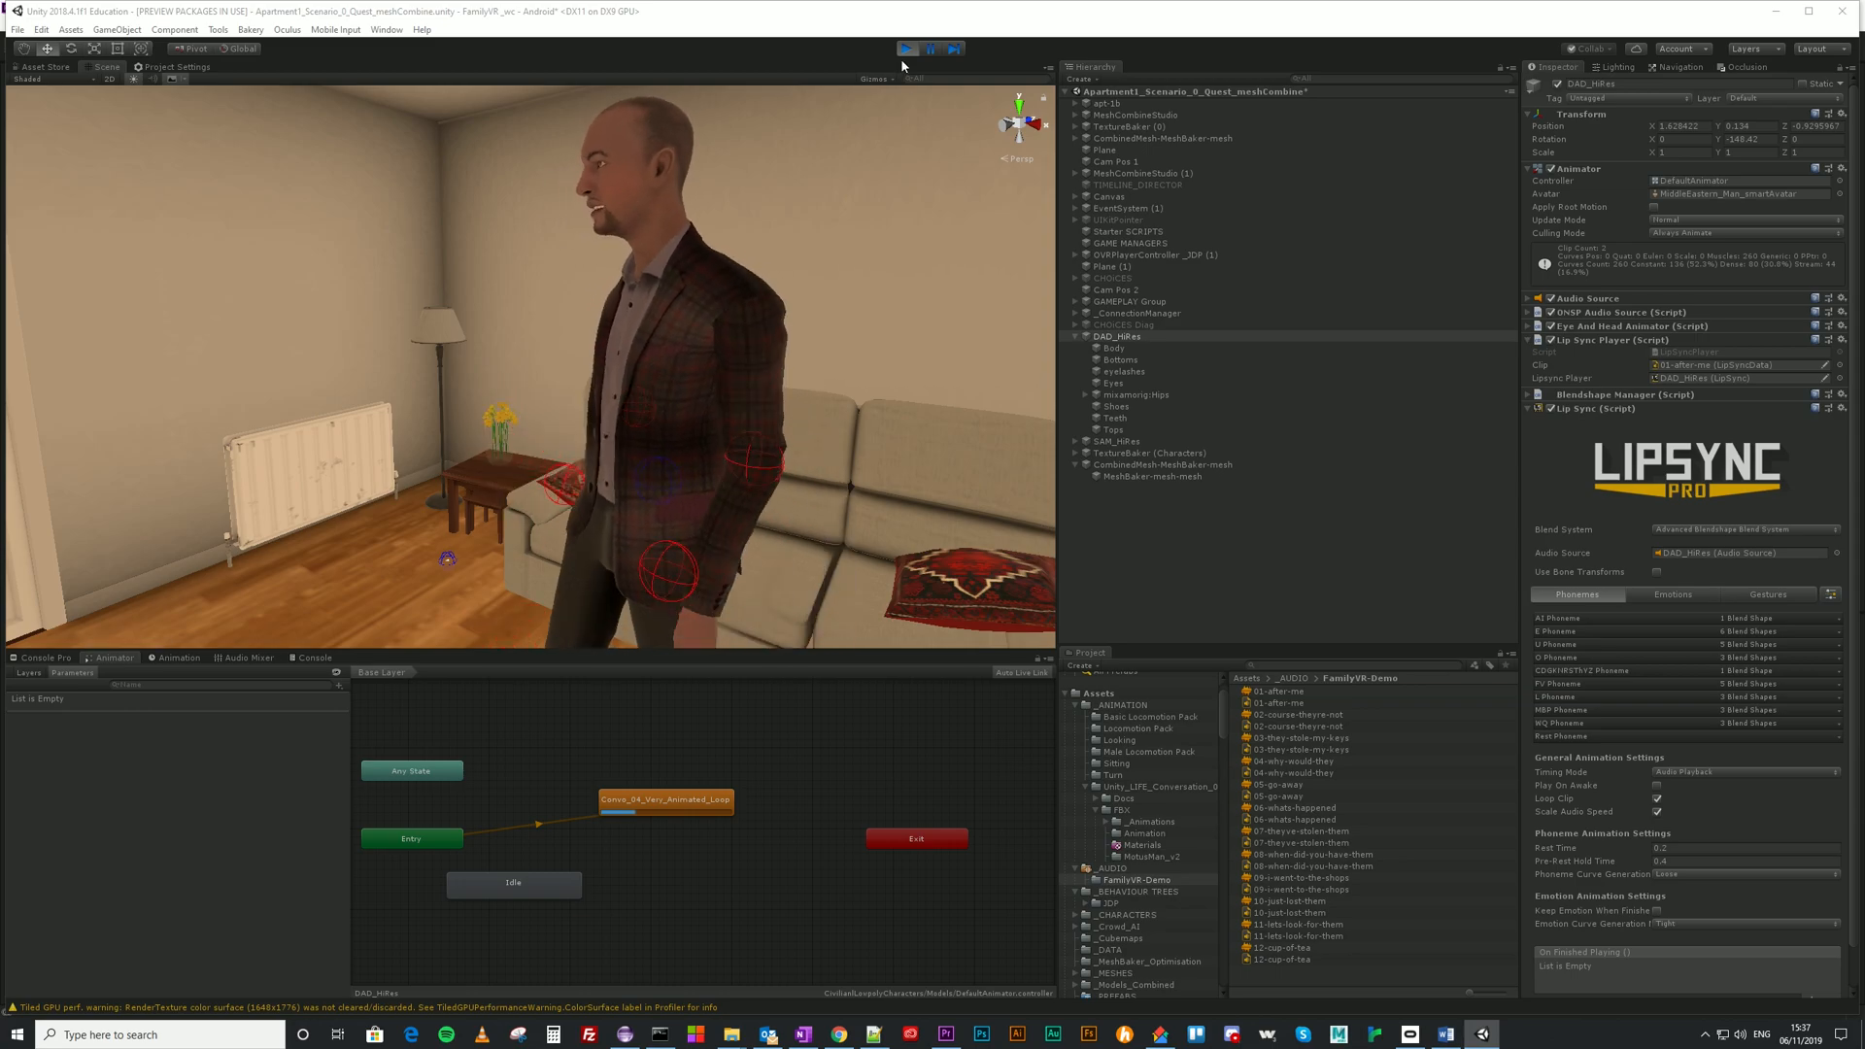
right_click_drag(625, 353, 462, 315)
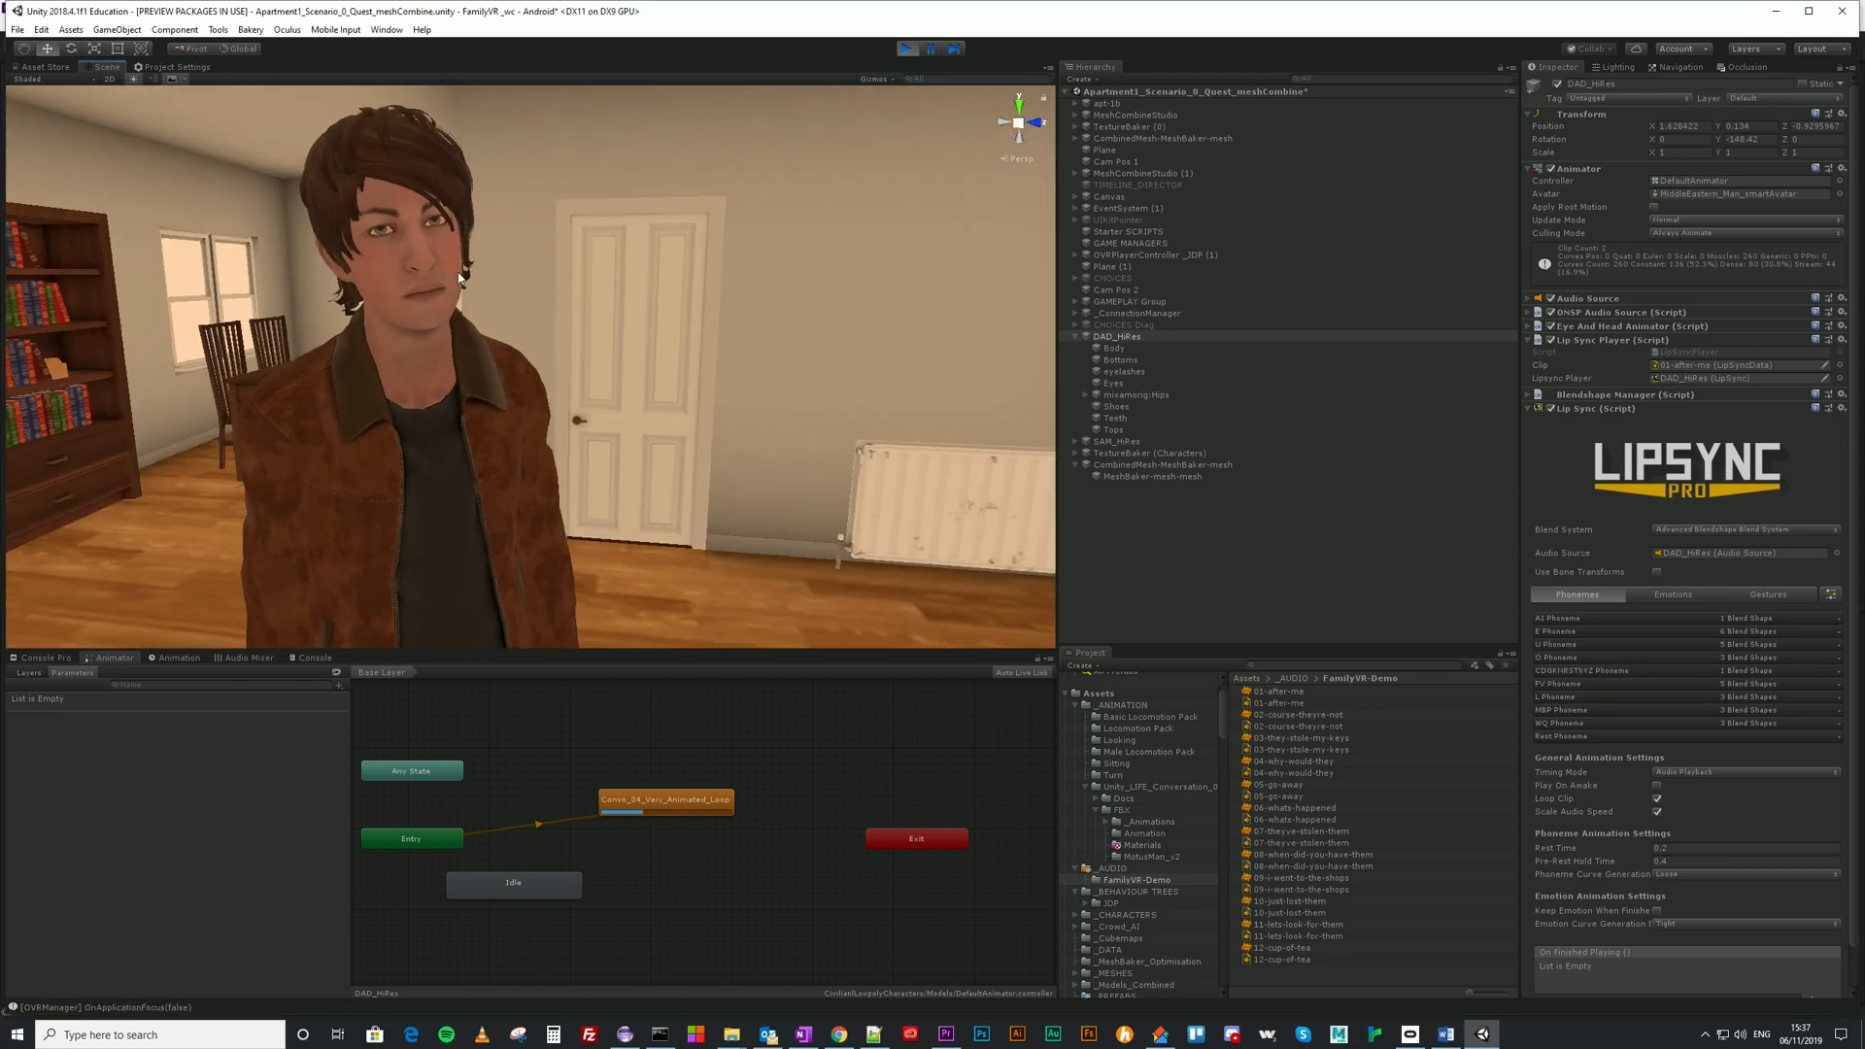
scroll(680, 437, "down", 5)
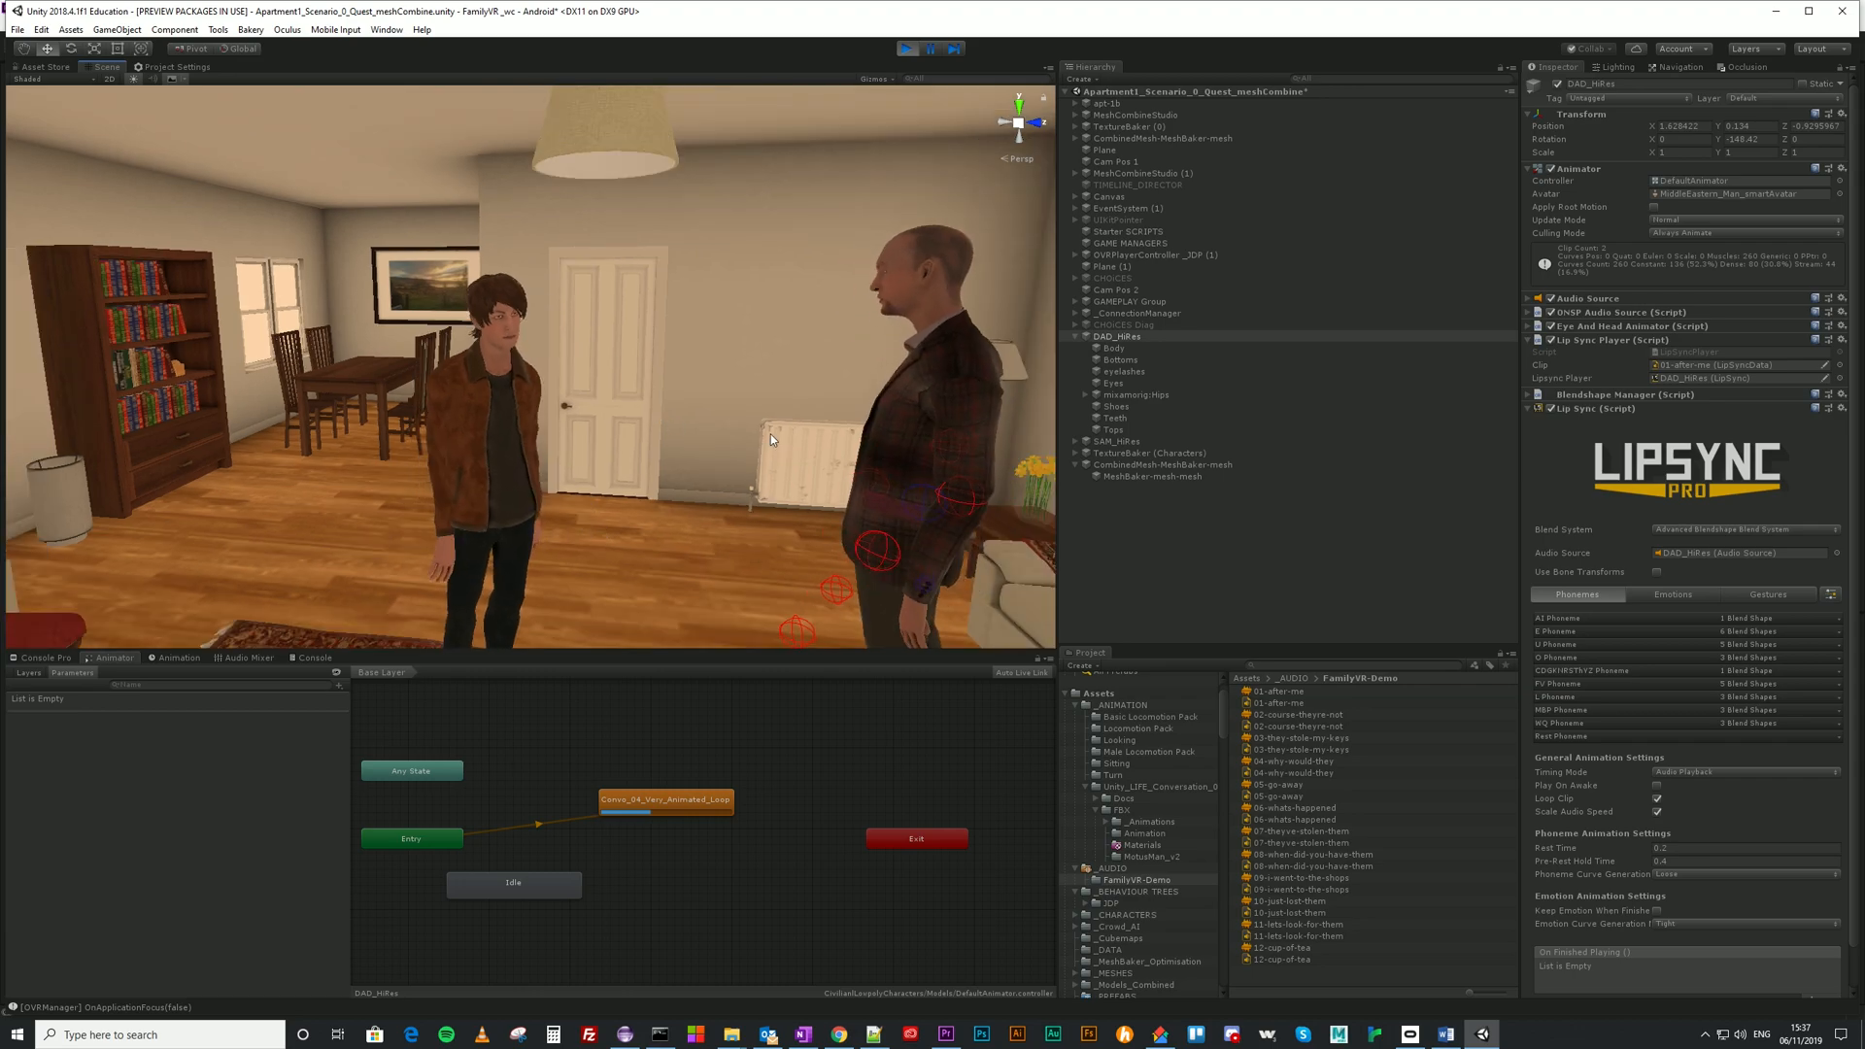
left_click(906, 49)
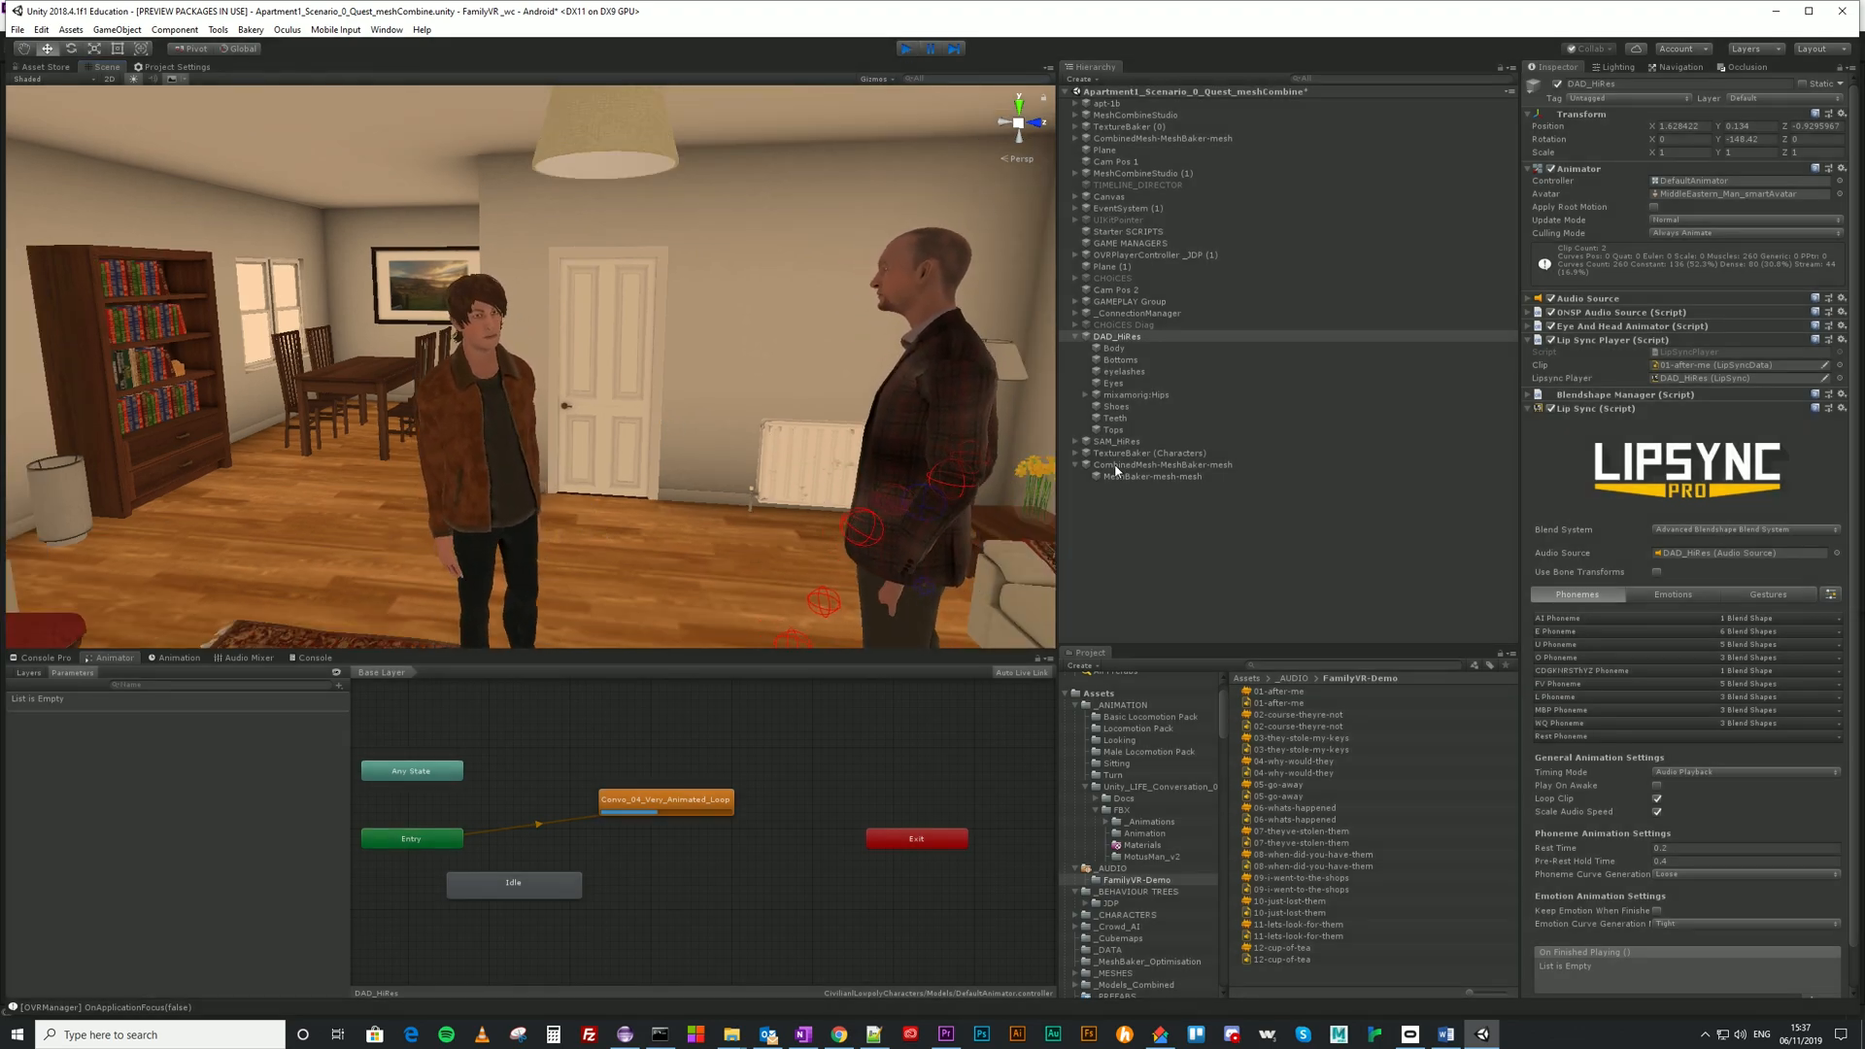
Copy DAD_HiRes's Lip Sync Player component and paste it as a new component on SAM_HiRes.
left_click(1117, 337)
scroll(1570, 853, "down", 1)
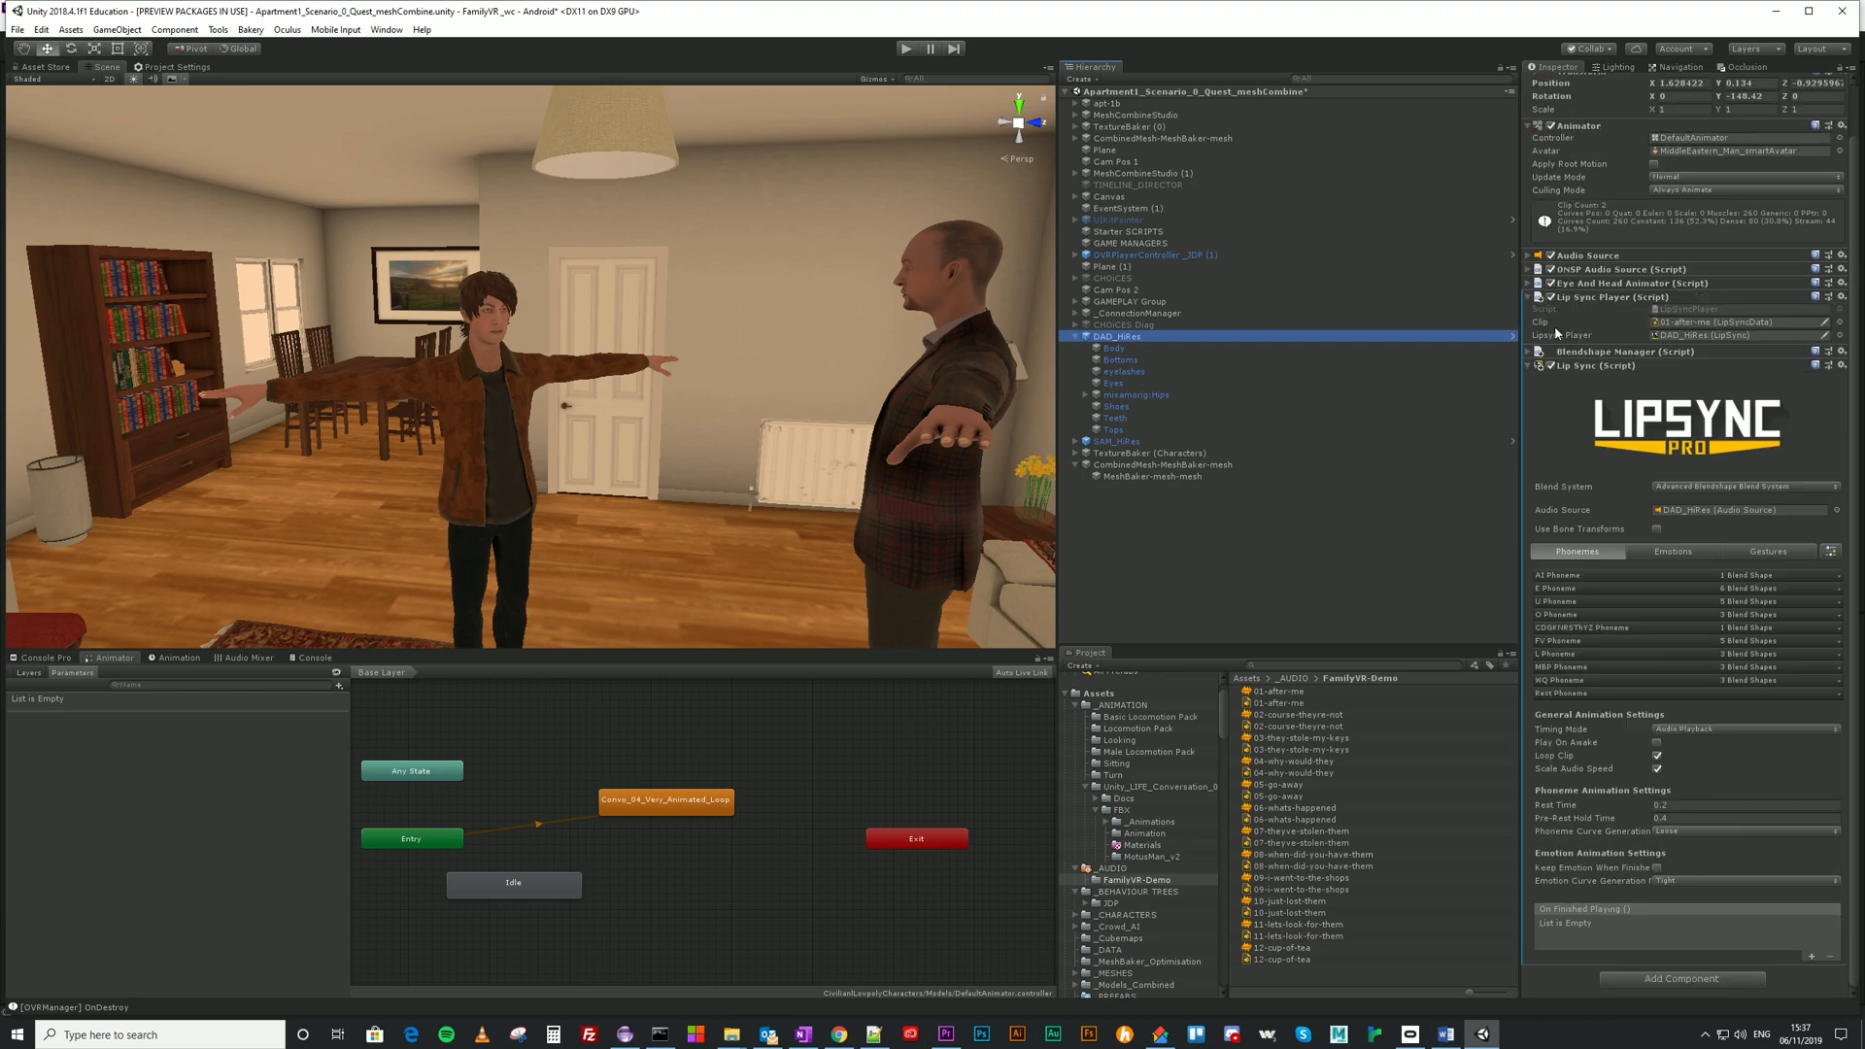
right_click(1580, 297)
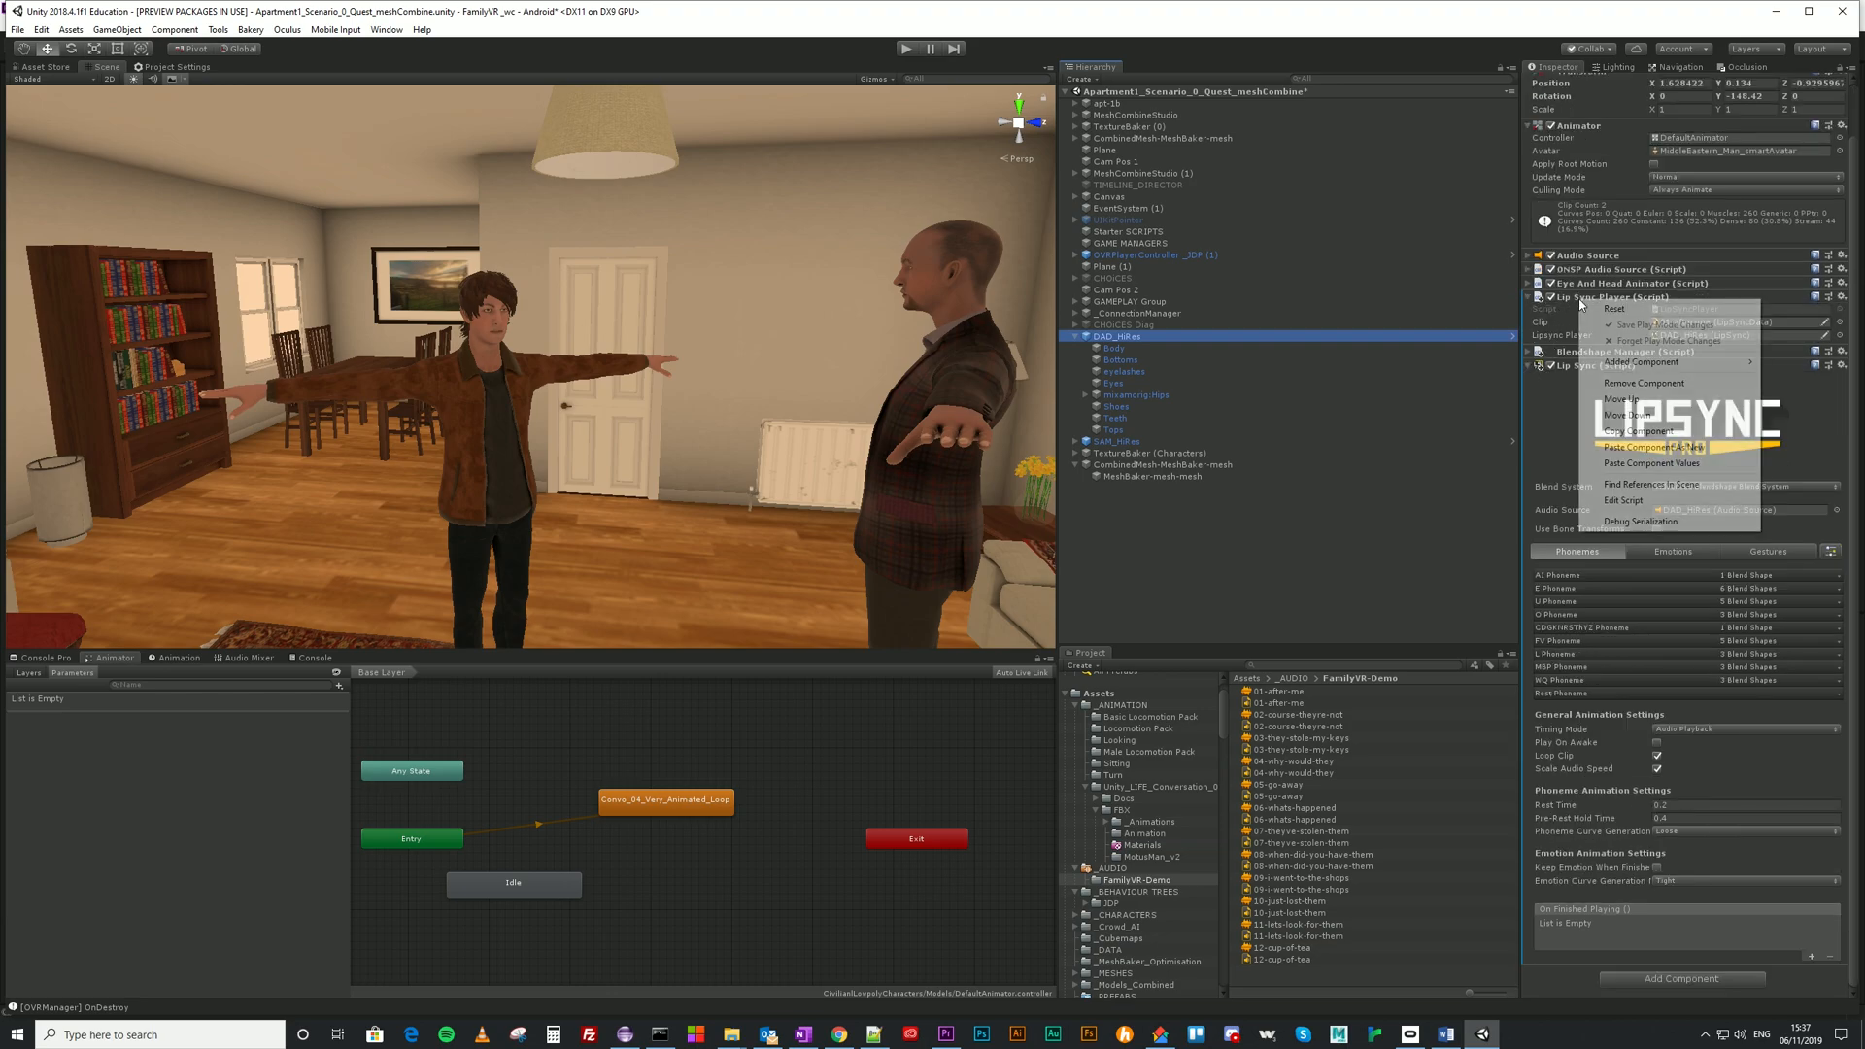
left_click(1639, 431)
left_click(1112, 441)
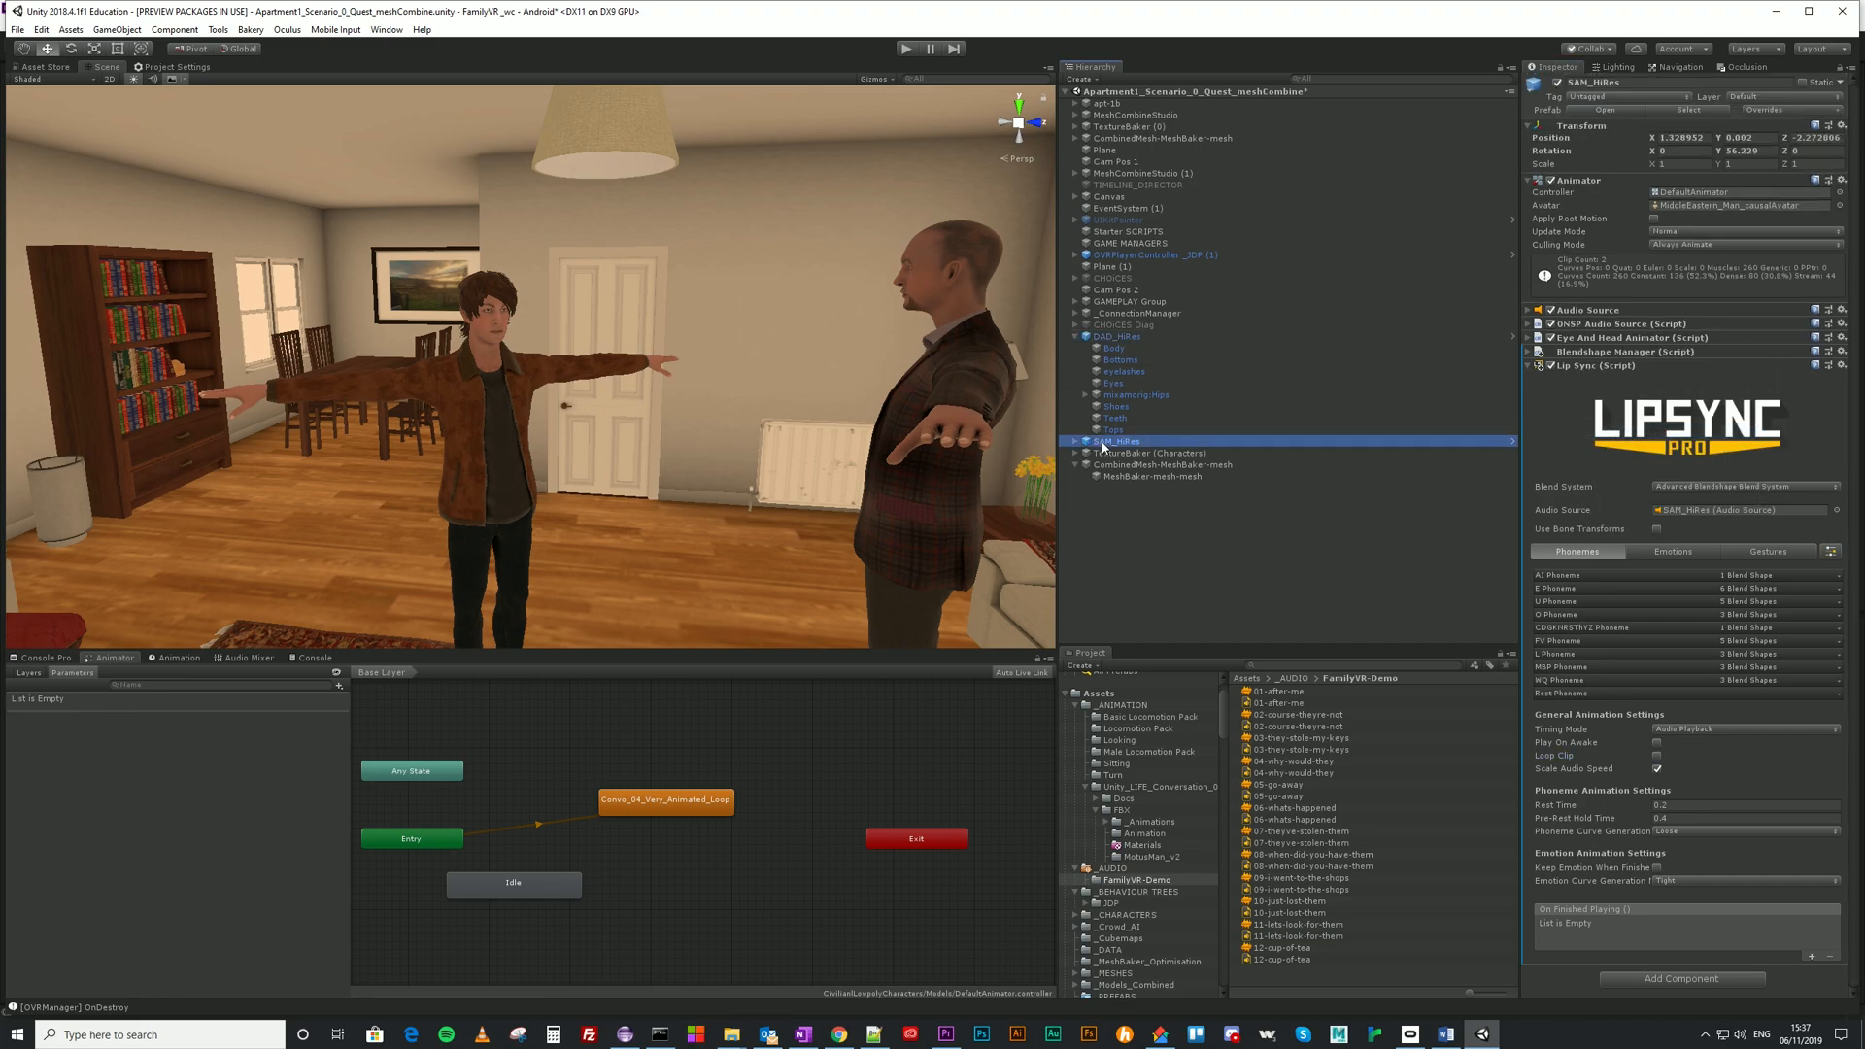
right_click(1580, 369)
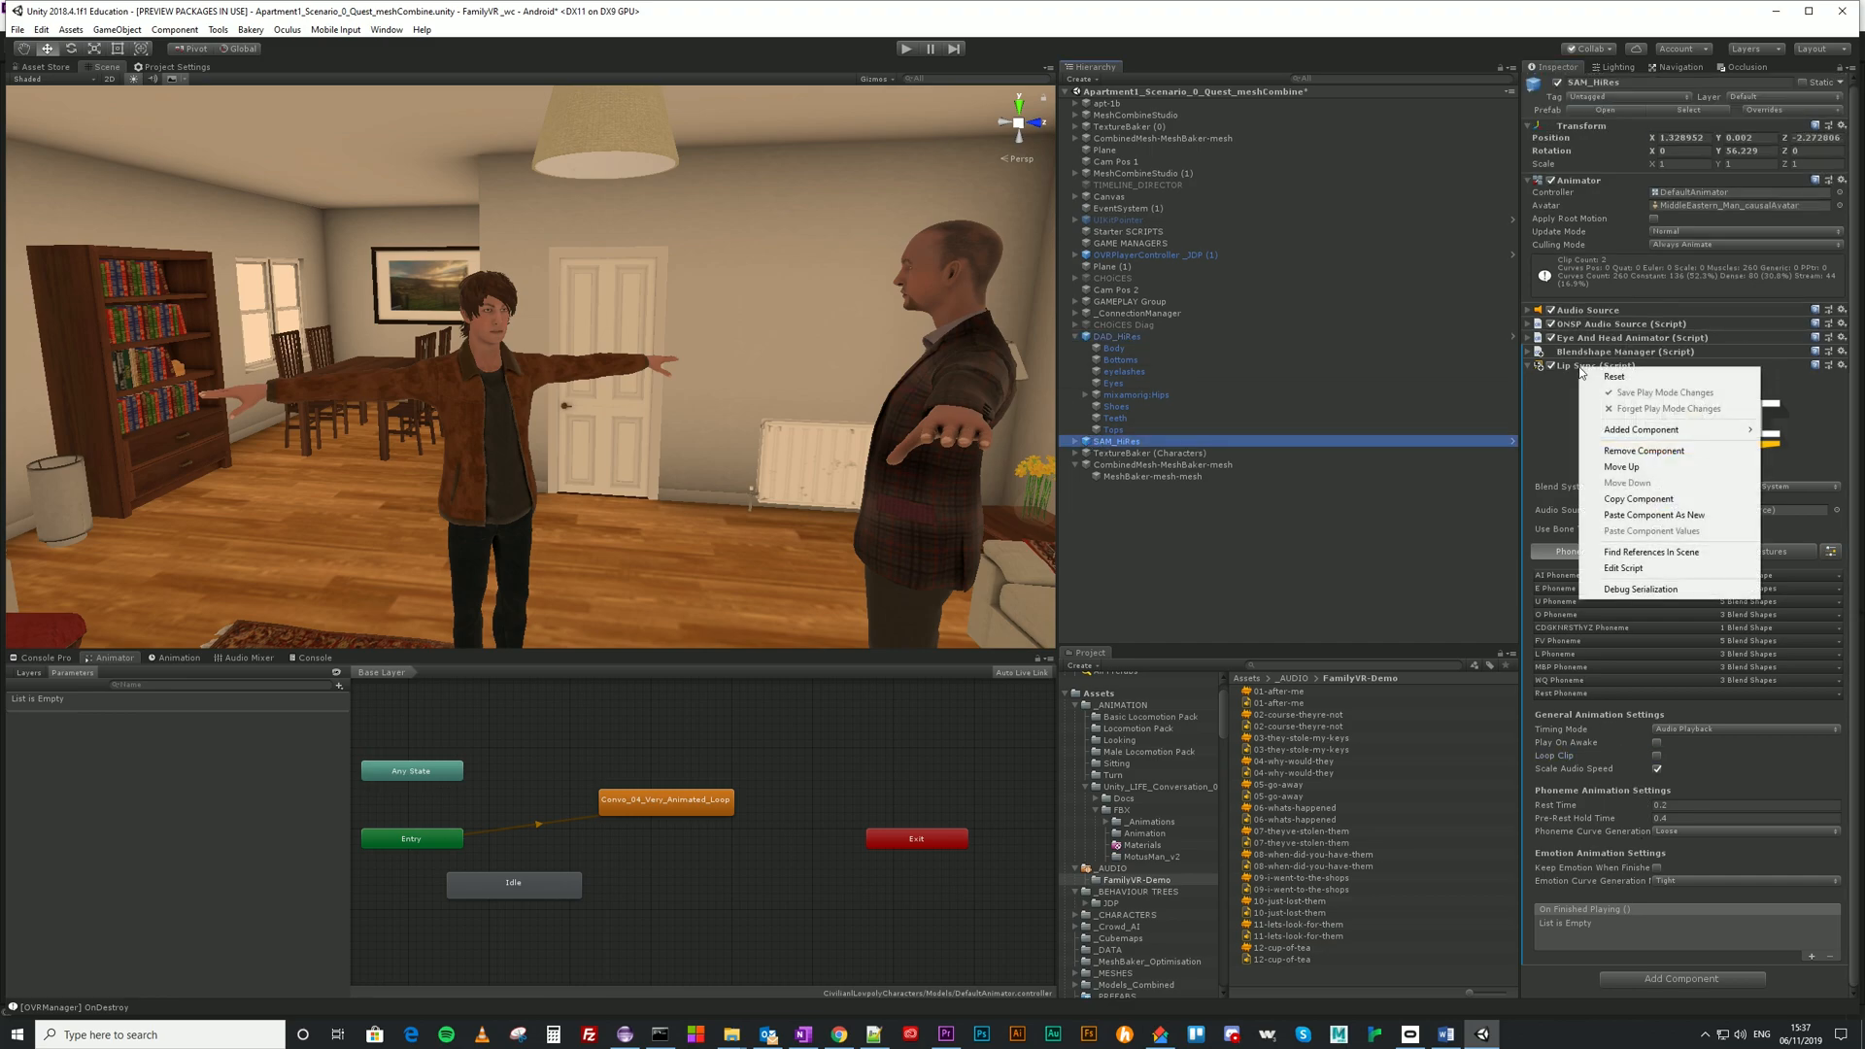
left_click(1651, 515)
Assign SAM_HiRes's own Lip Sync component as the player of its pasted Lip Sync Player.
scroll(1628, 865, "down", 2)
left_click(1682, 956)
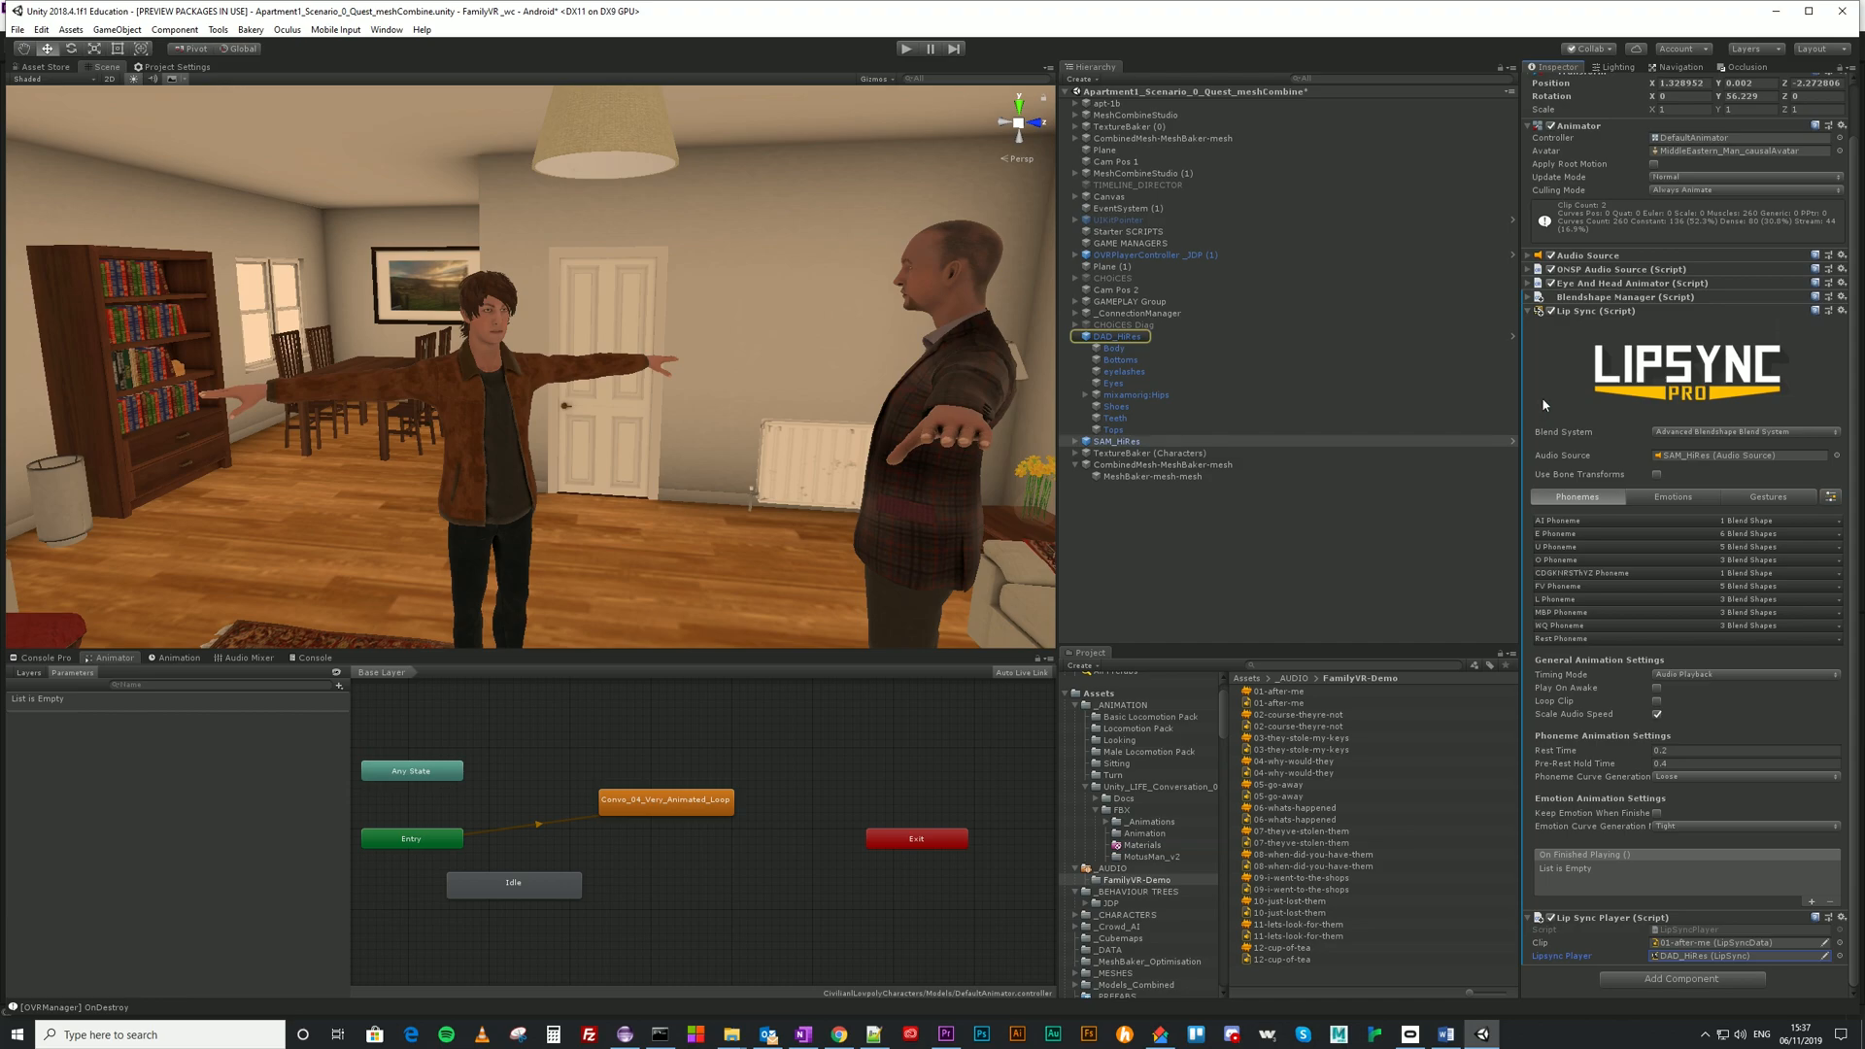
left_click_drag(1585, 311, 1701, 964)
Test-run the scene with SAM_HiRes's lip sync, stop it, and enable Loop Clip on SAM_HiRes's Lip Sync component.
left_click(907, 50)
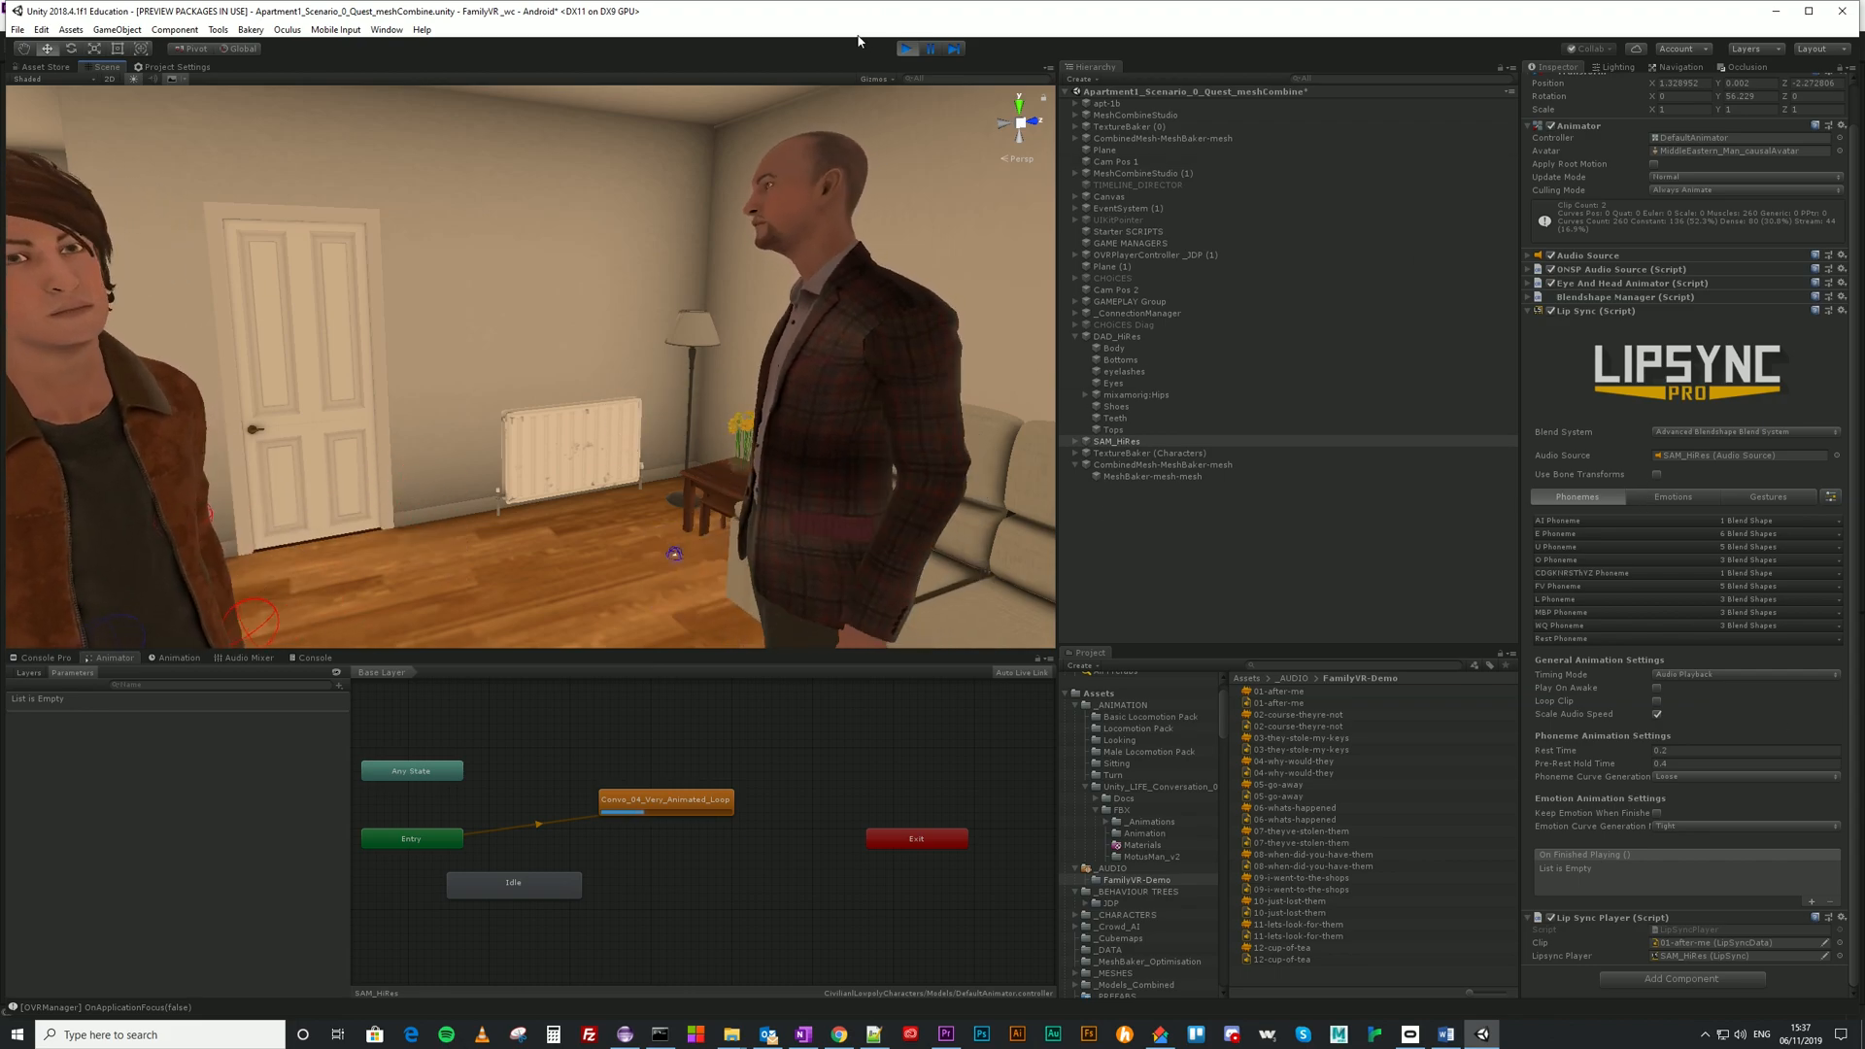
left_click(907, 48)
left_click(1657, 714)
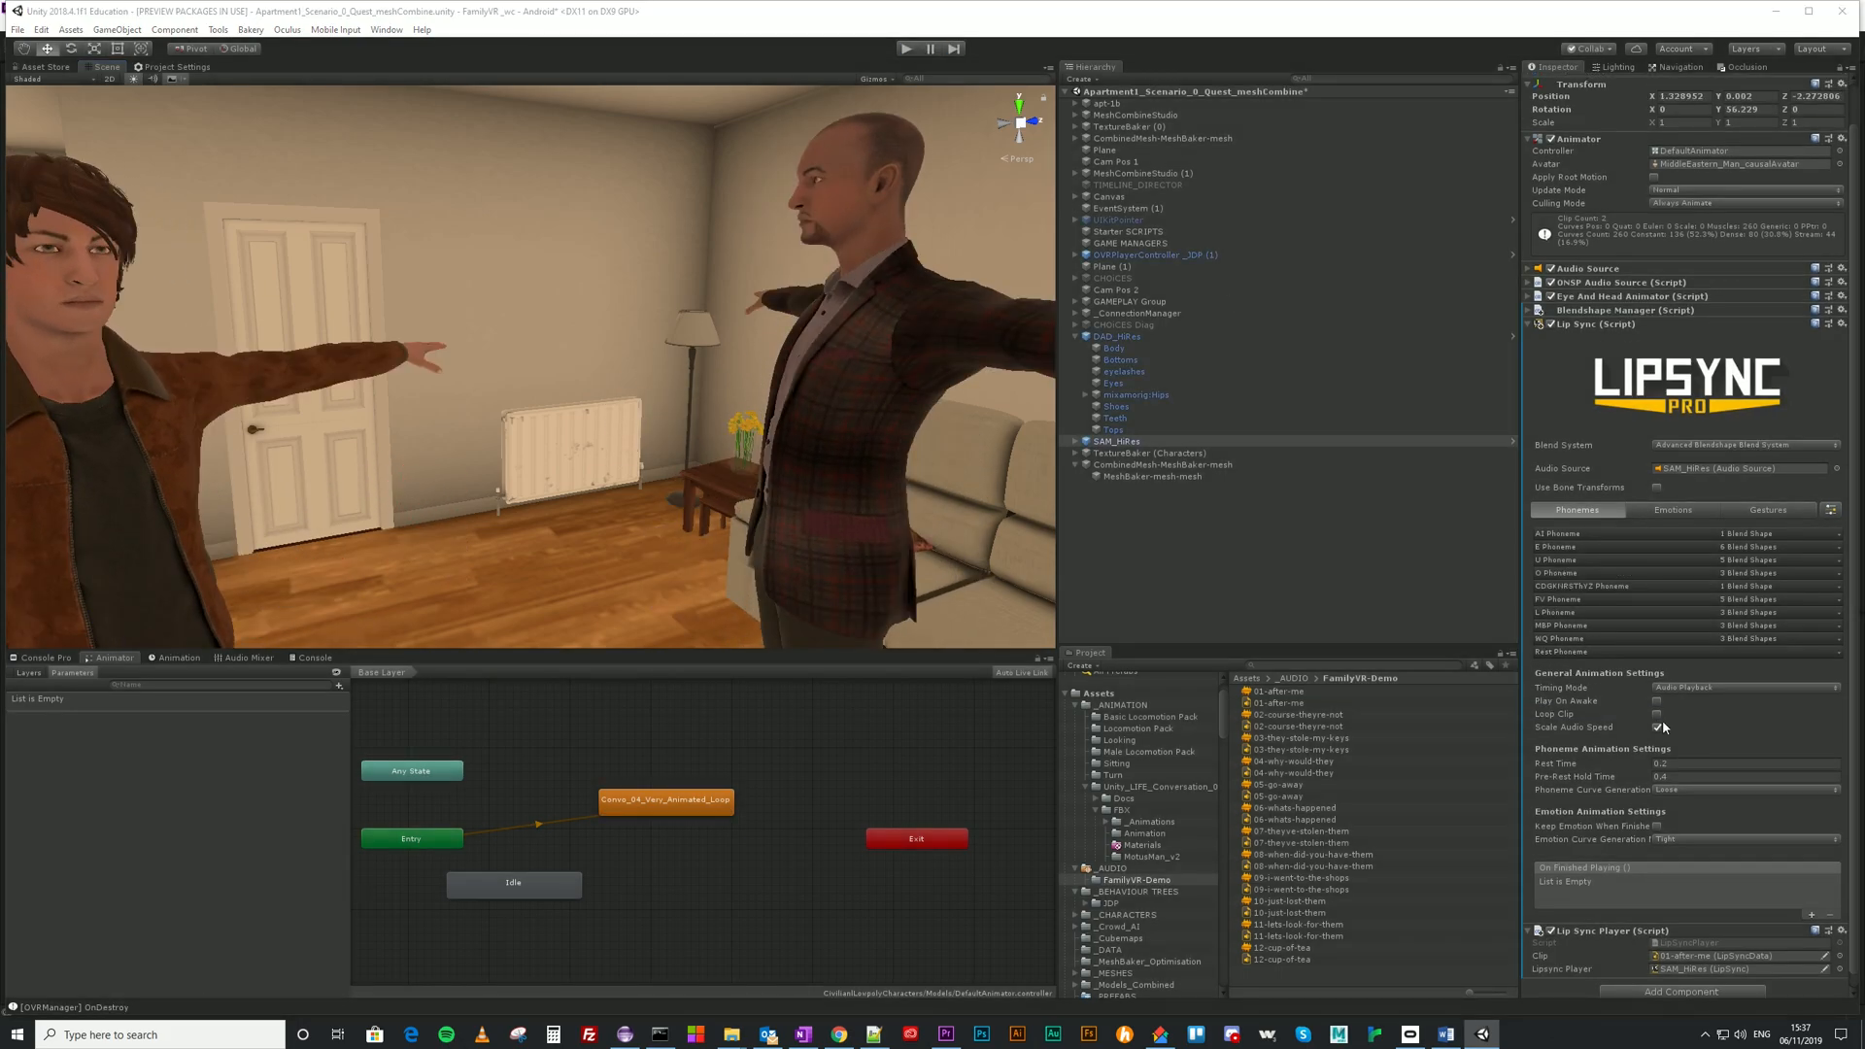
Run the scene to watch SAM_HiRes's looping lip sync and inspect DAD_HiRes's components during play, ending with play mode stopped.
left_click(905, 50)
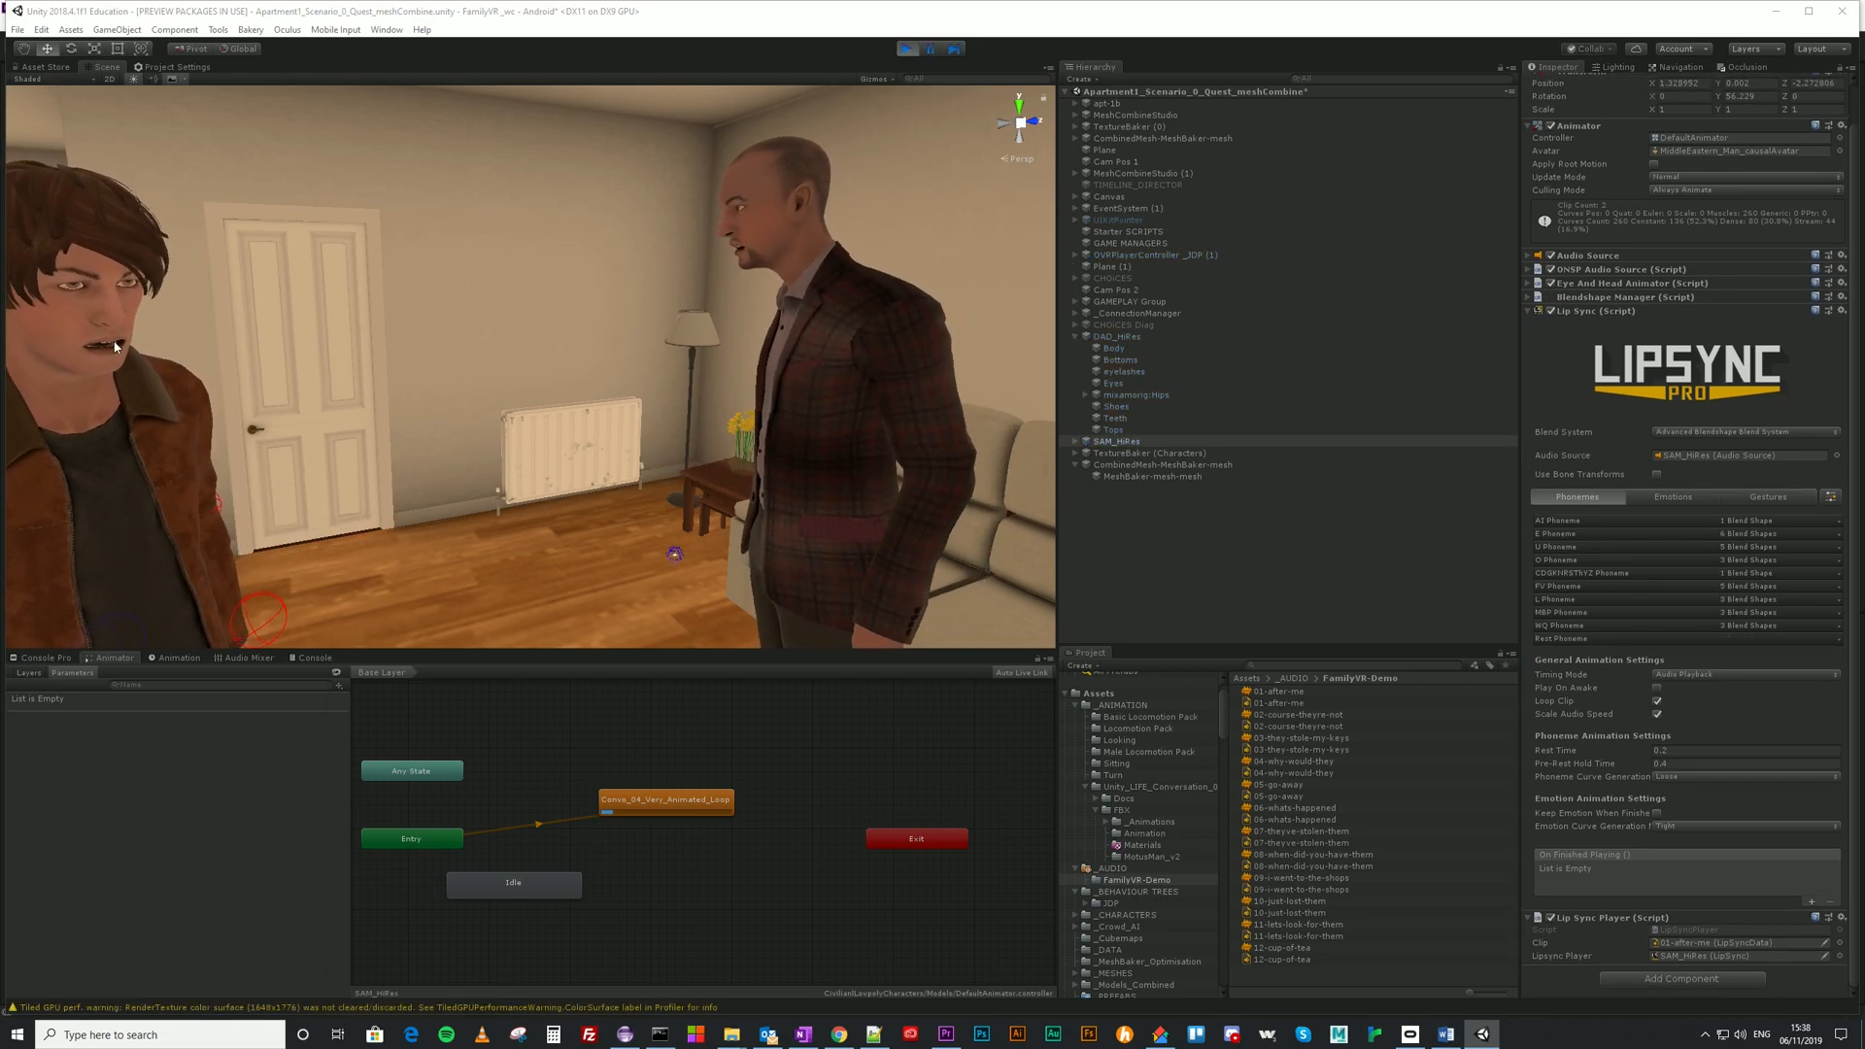
left_click(1428, 336)
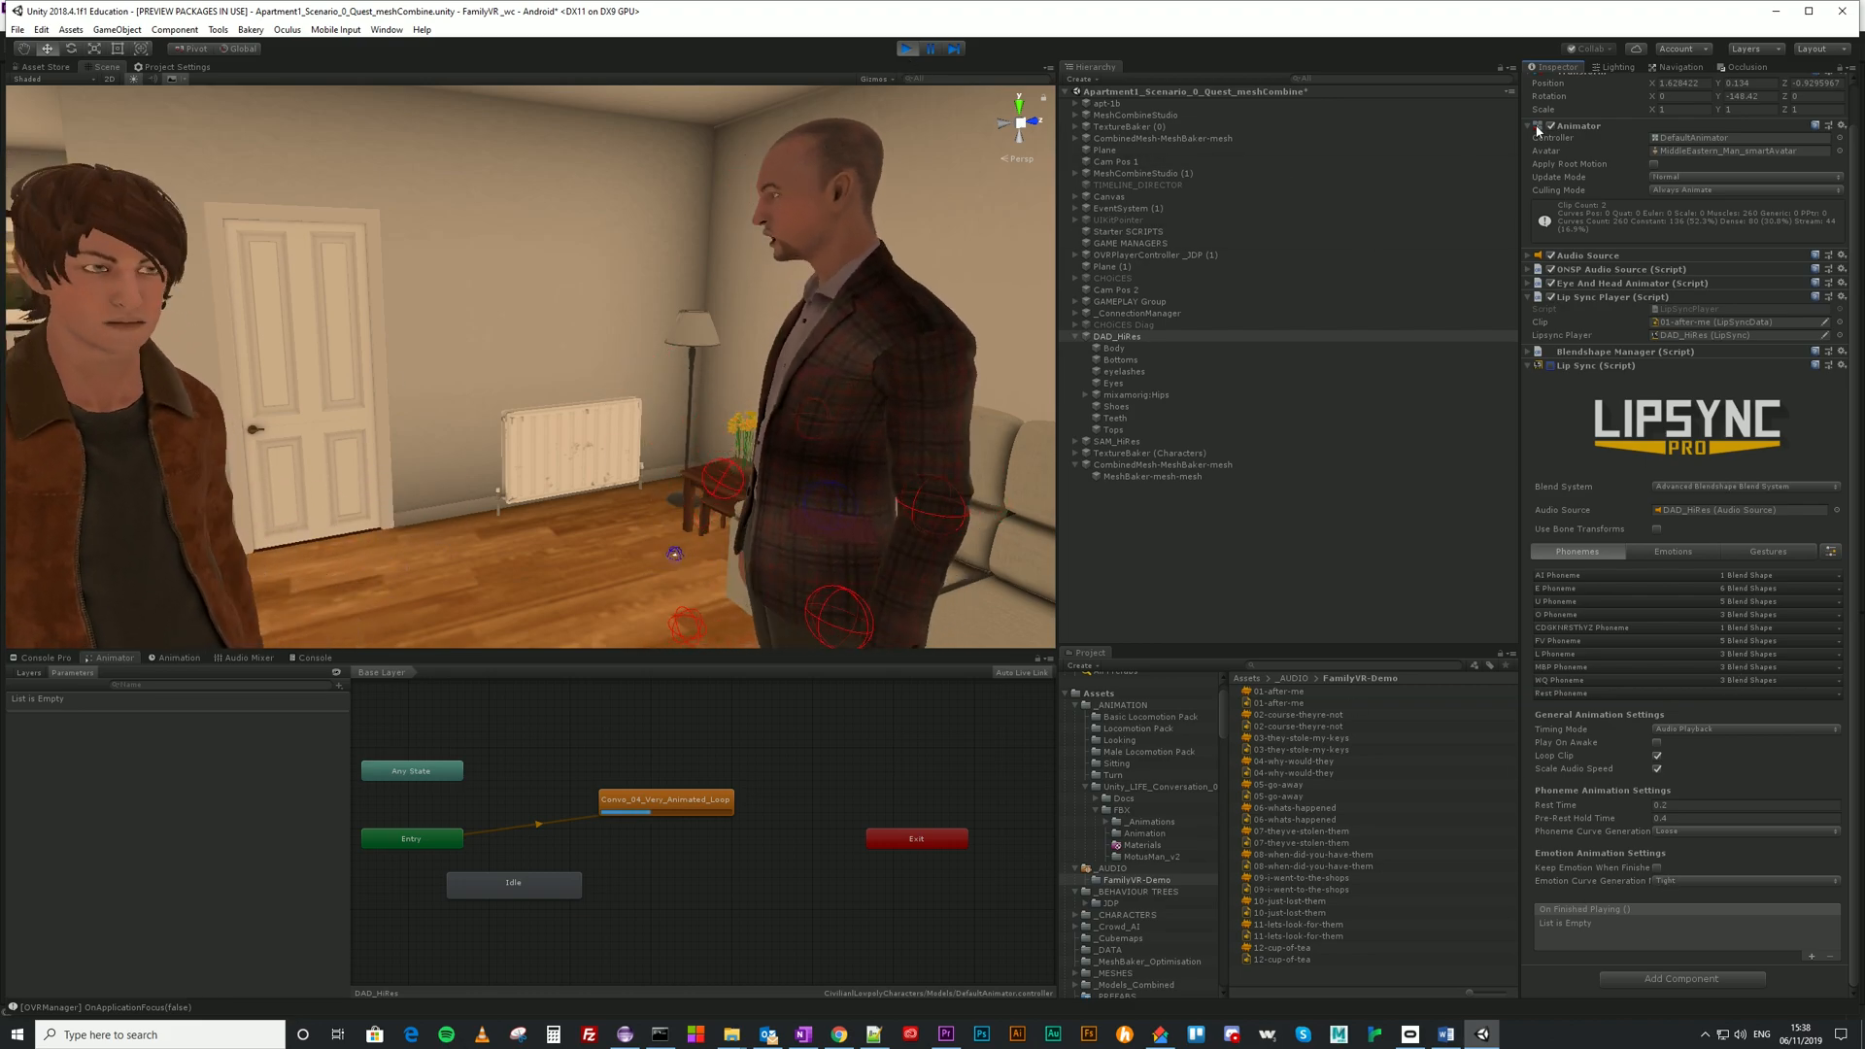
left_click(905, 49)
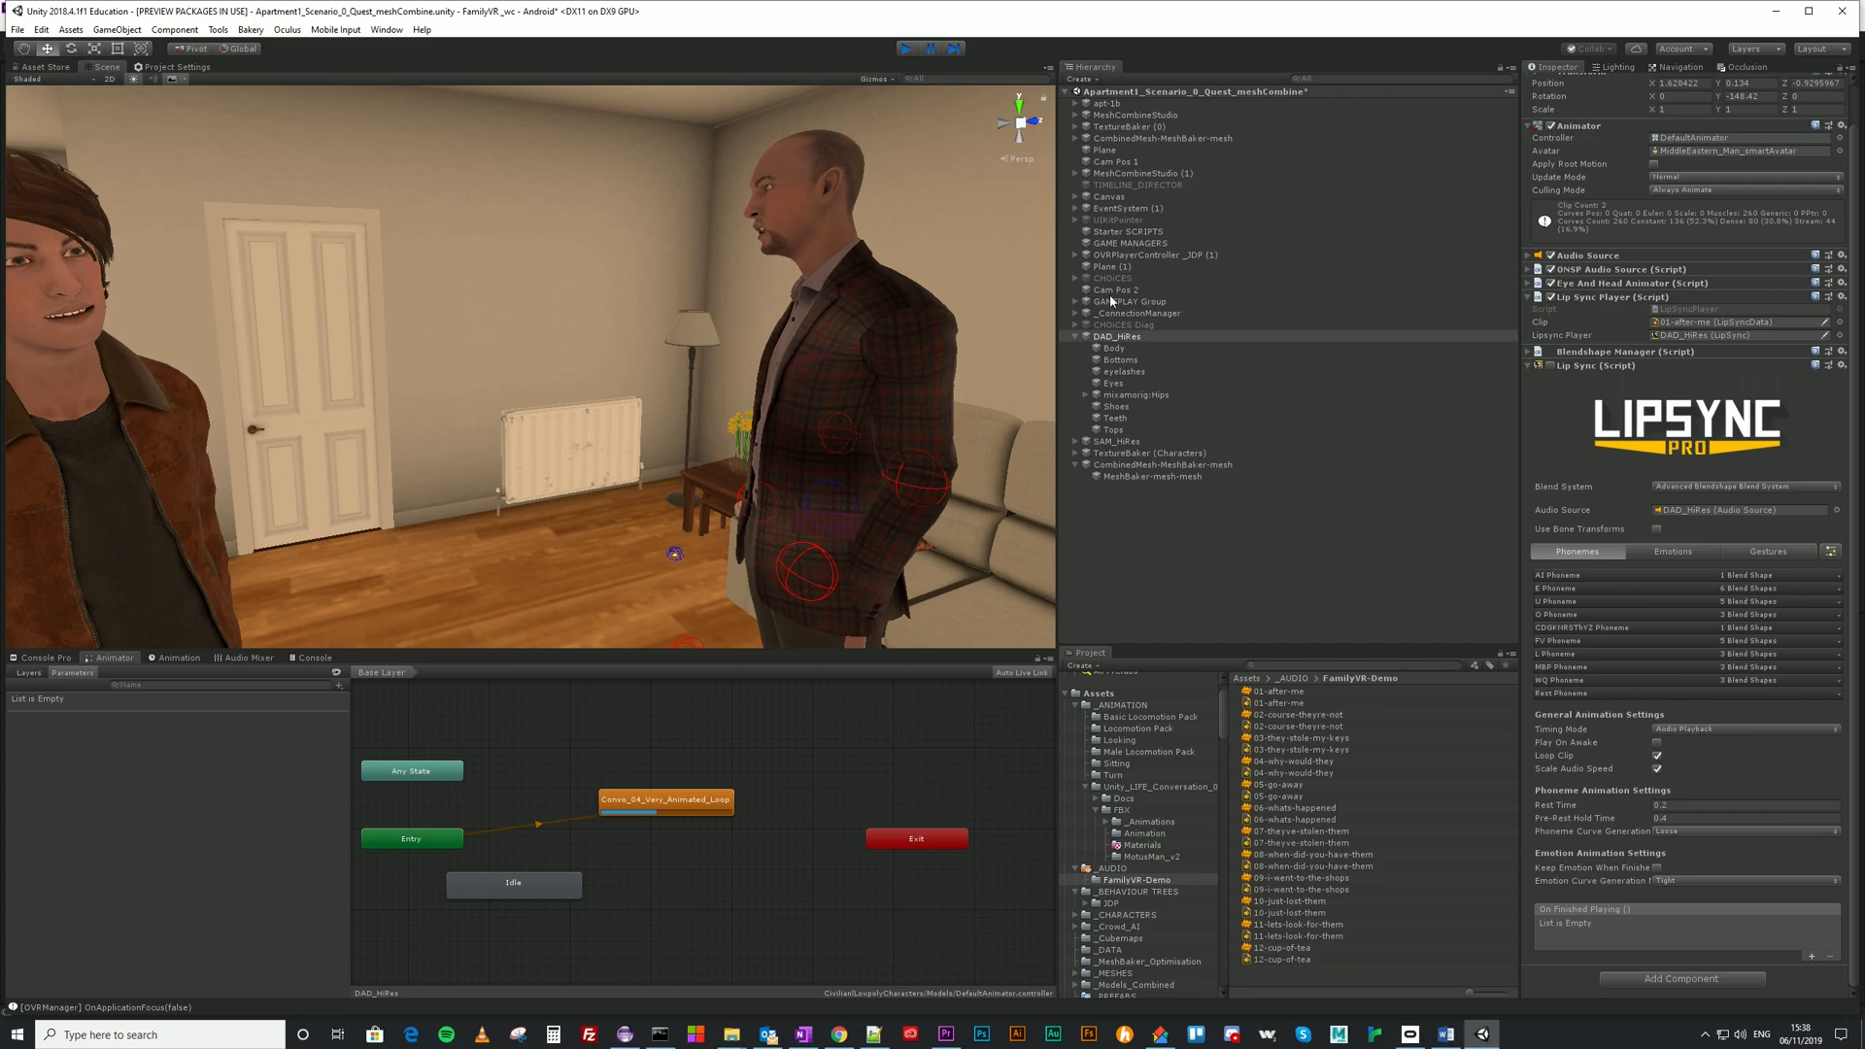
Examine the characters' Blendshape Manager settings and the blend shape list of MeshBaker-mesh-mesh.
scroll(1691, 801, "down", 1)
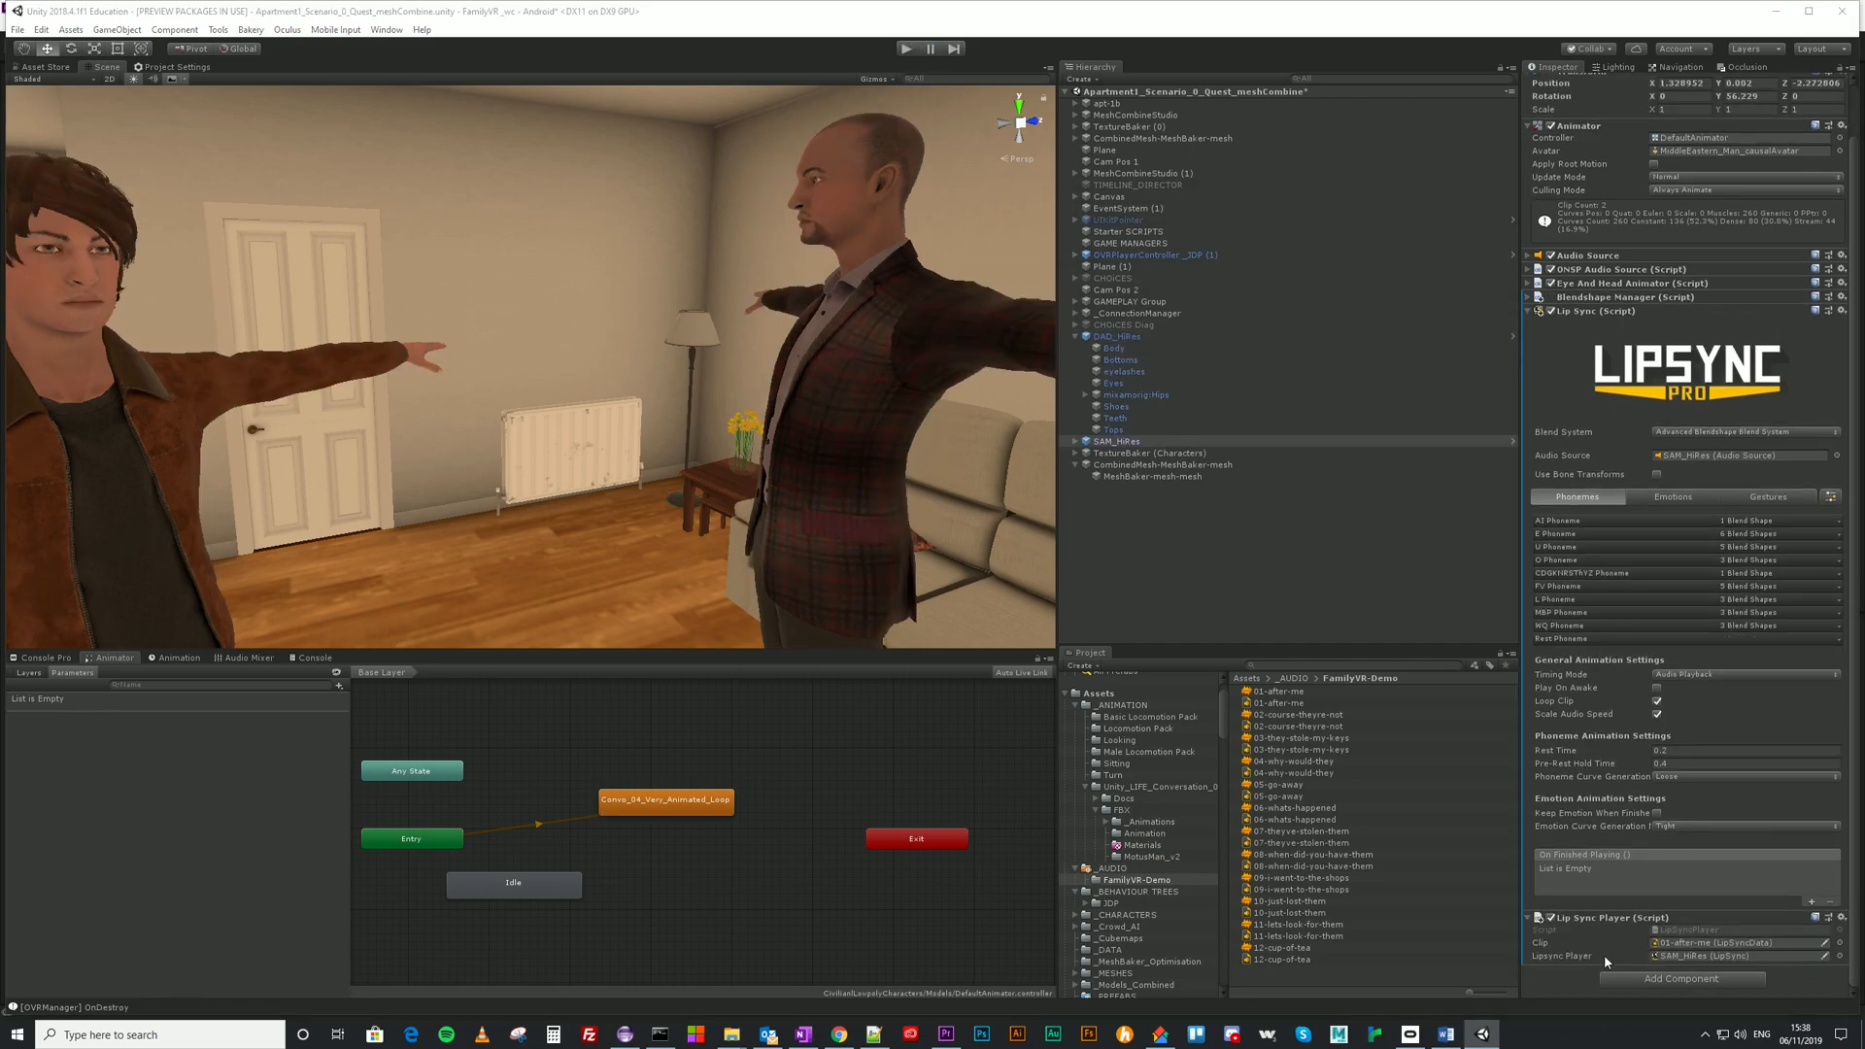
left_click(1529, 298)
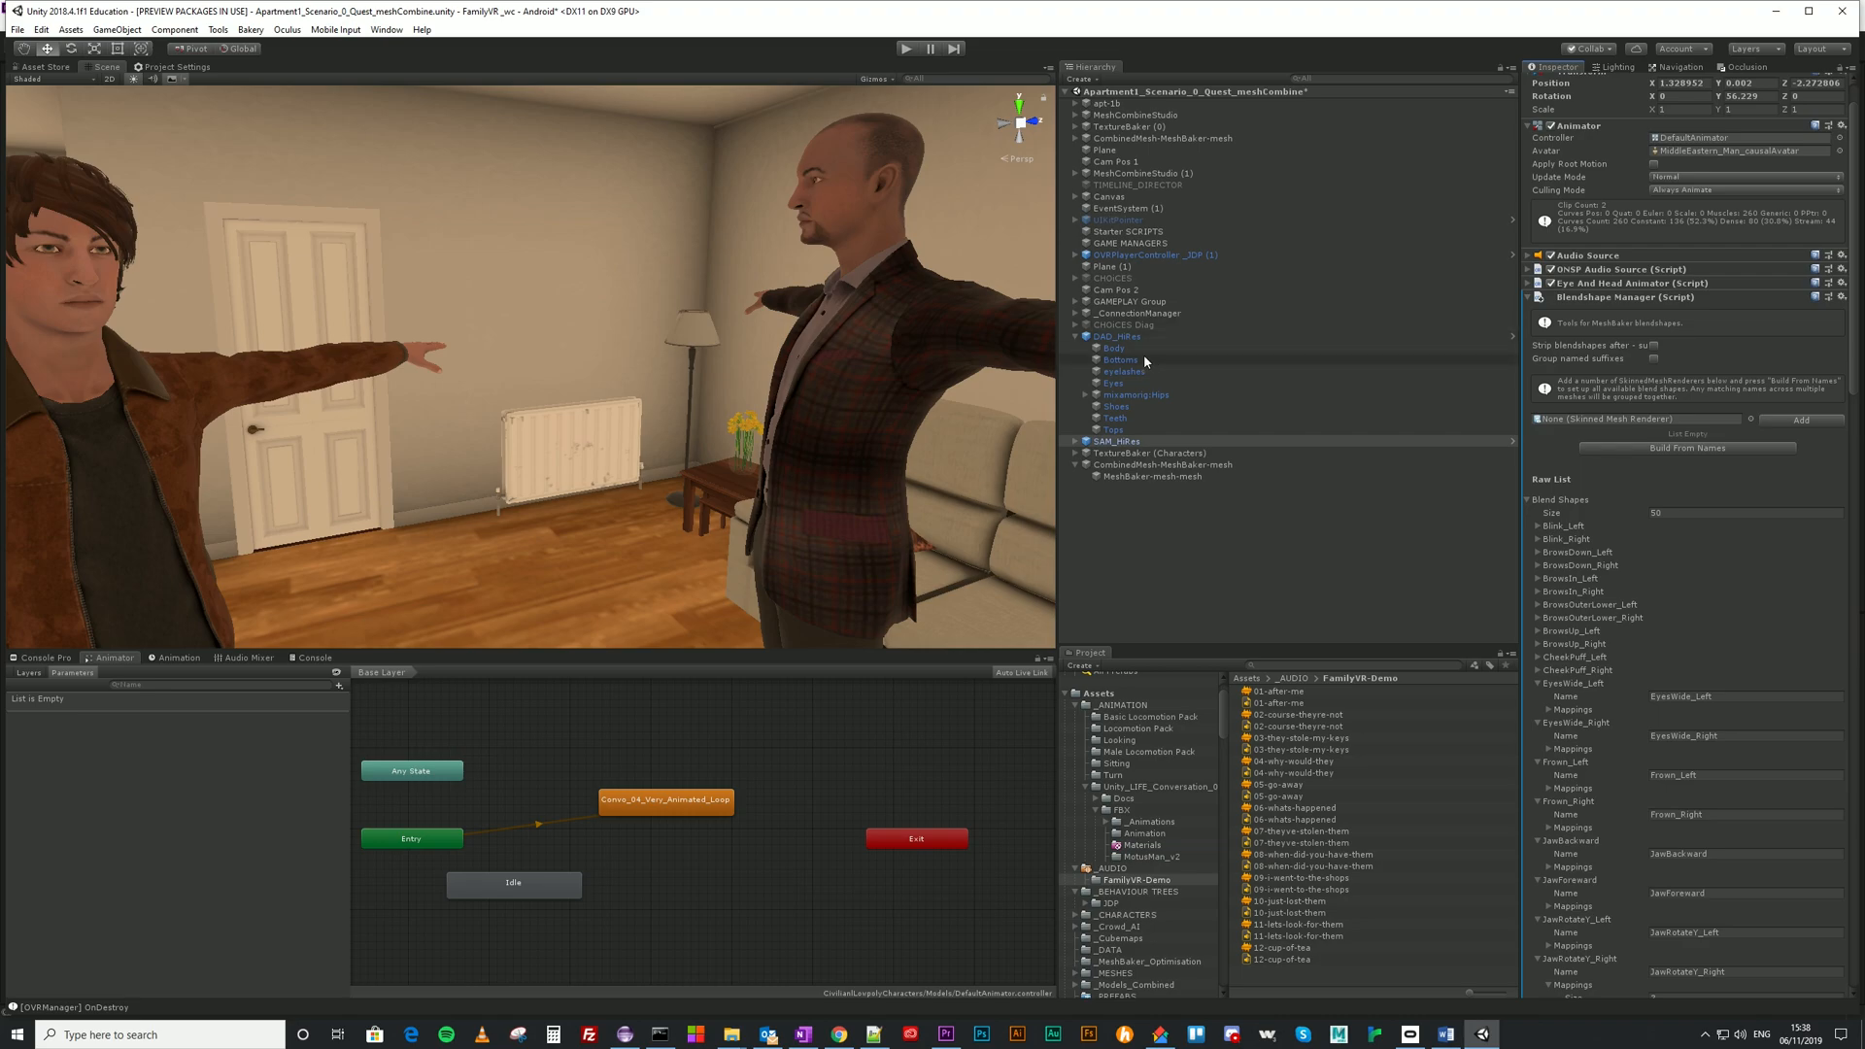
left_click(1116, 478)
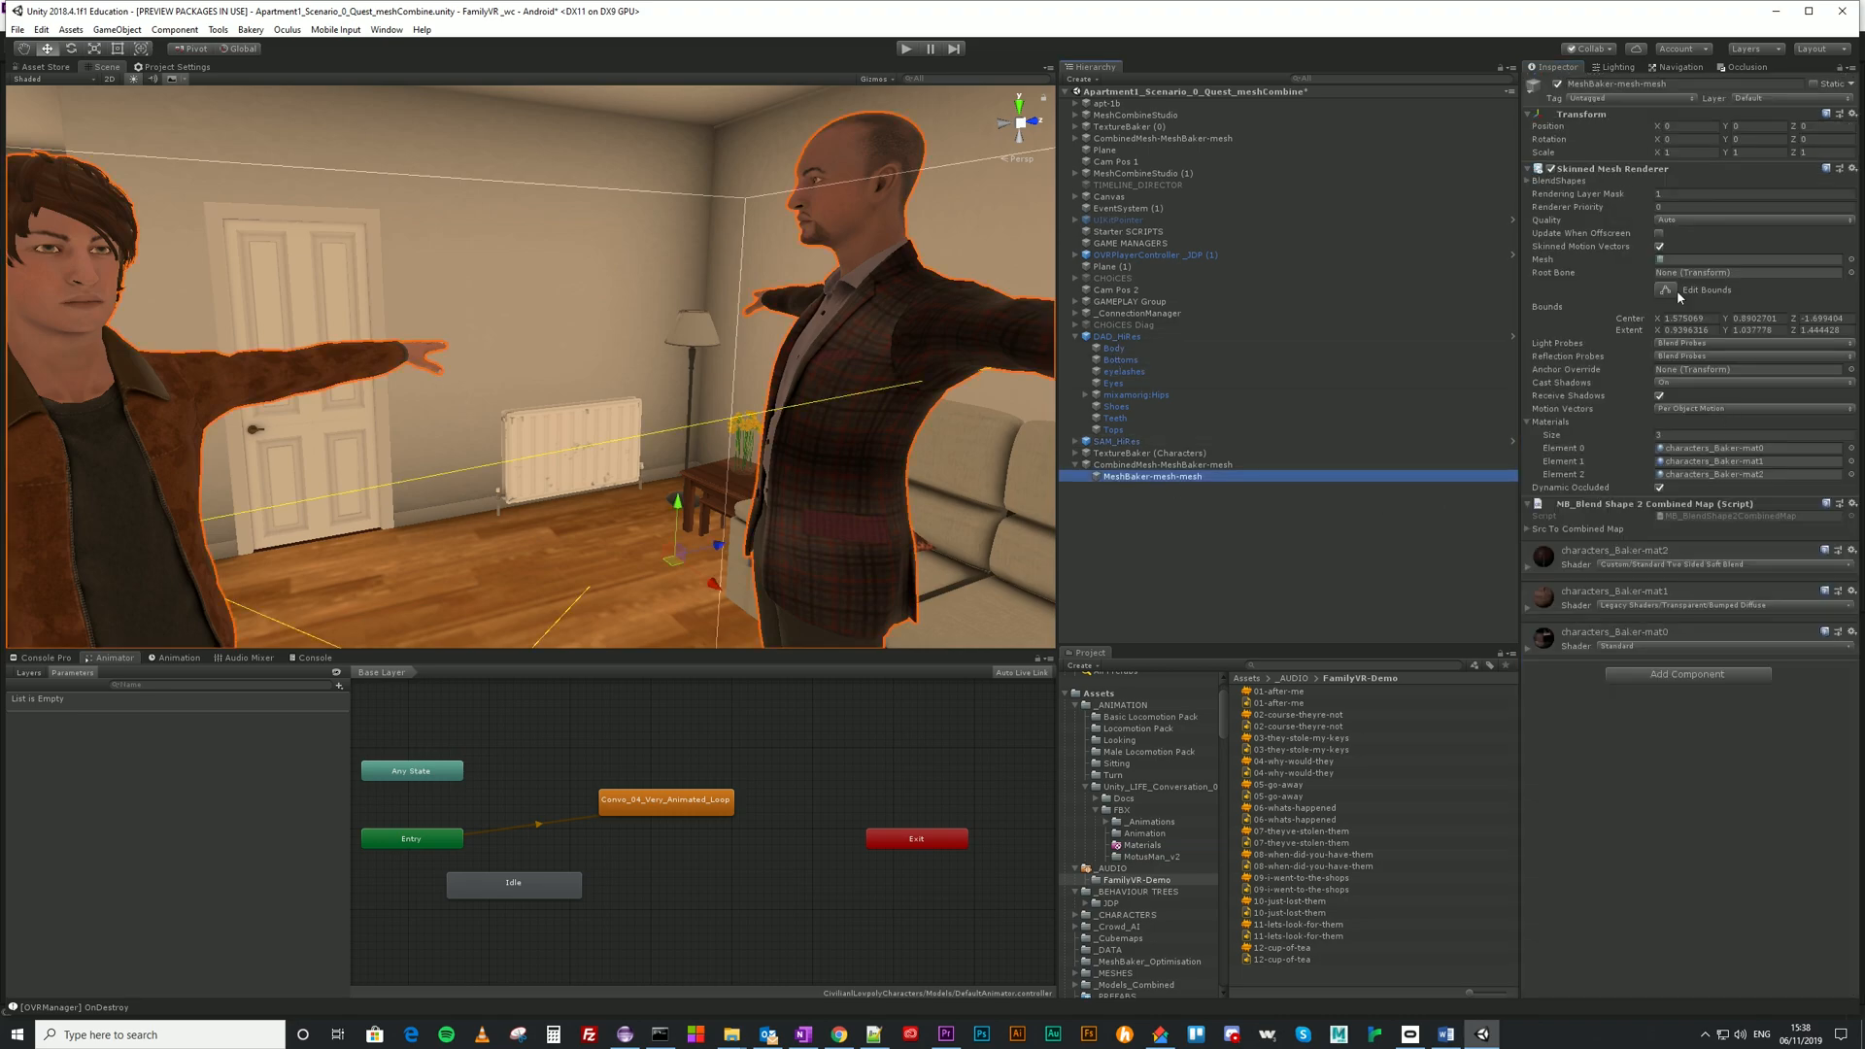
left_click(1529, 182)
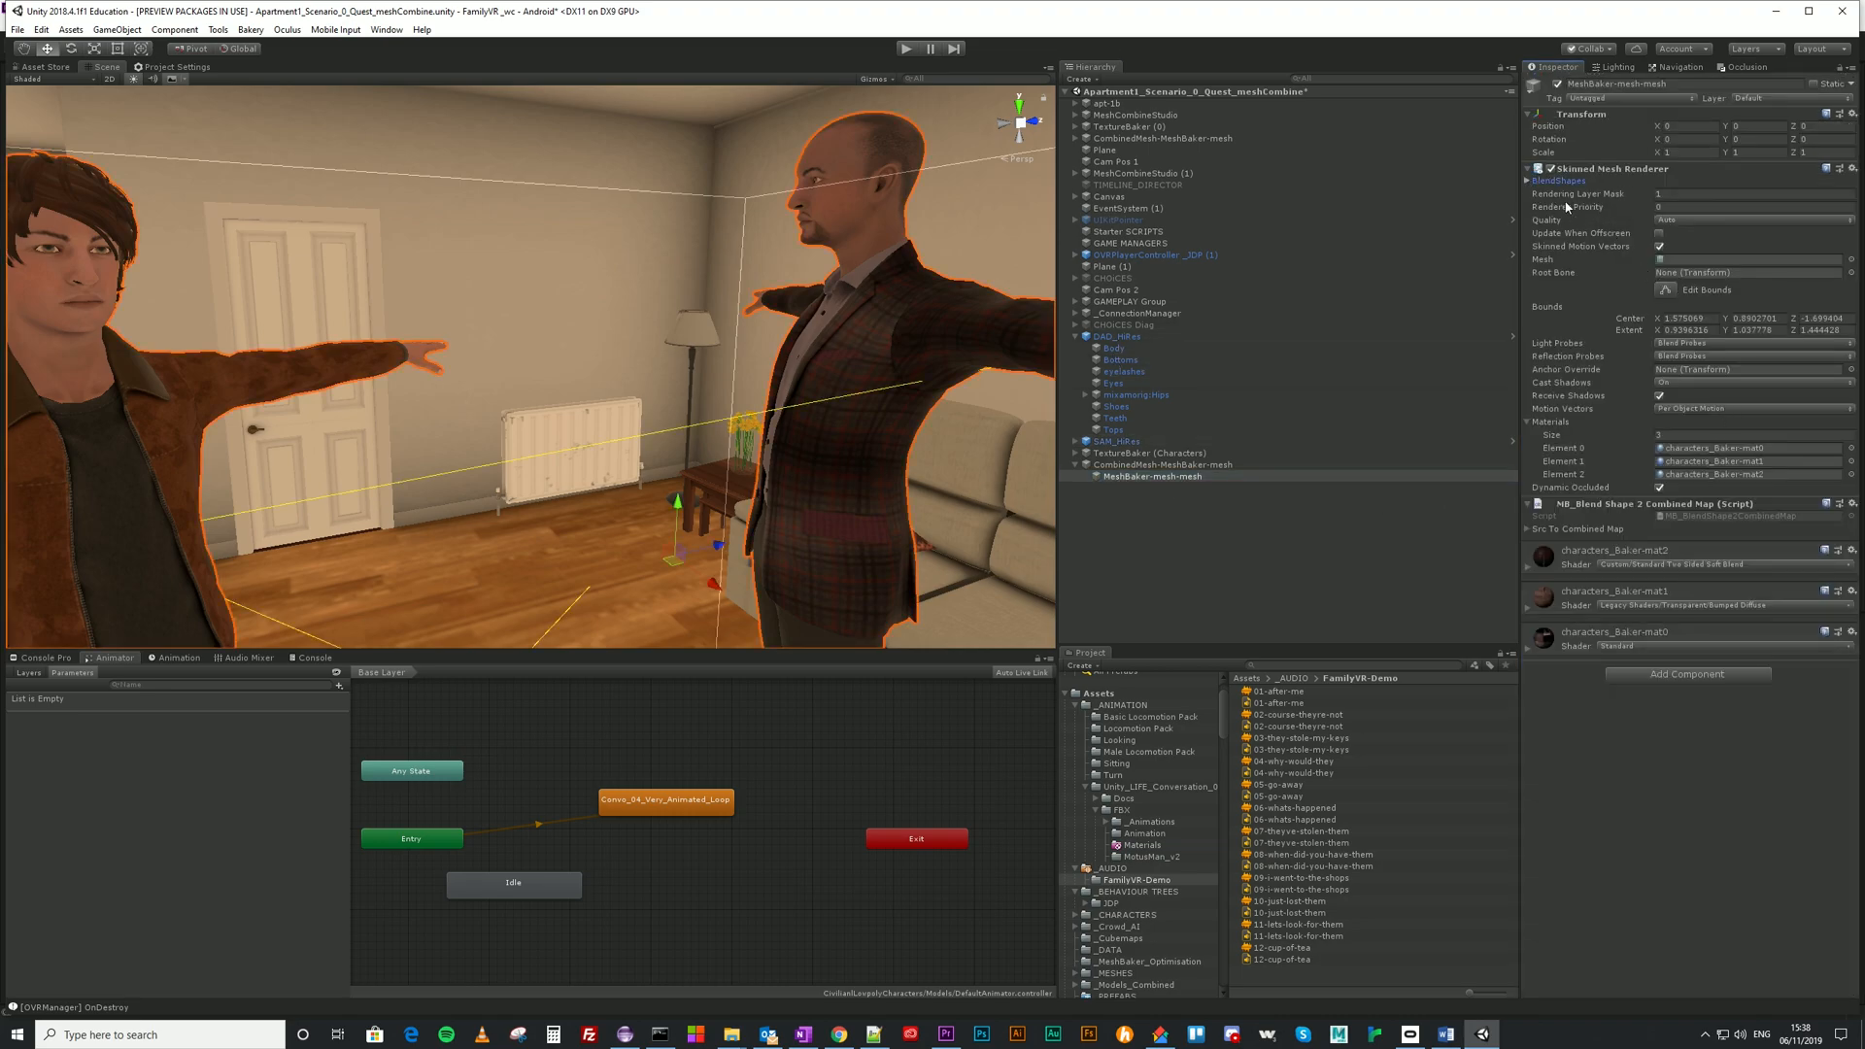
key("Right")
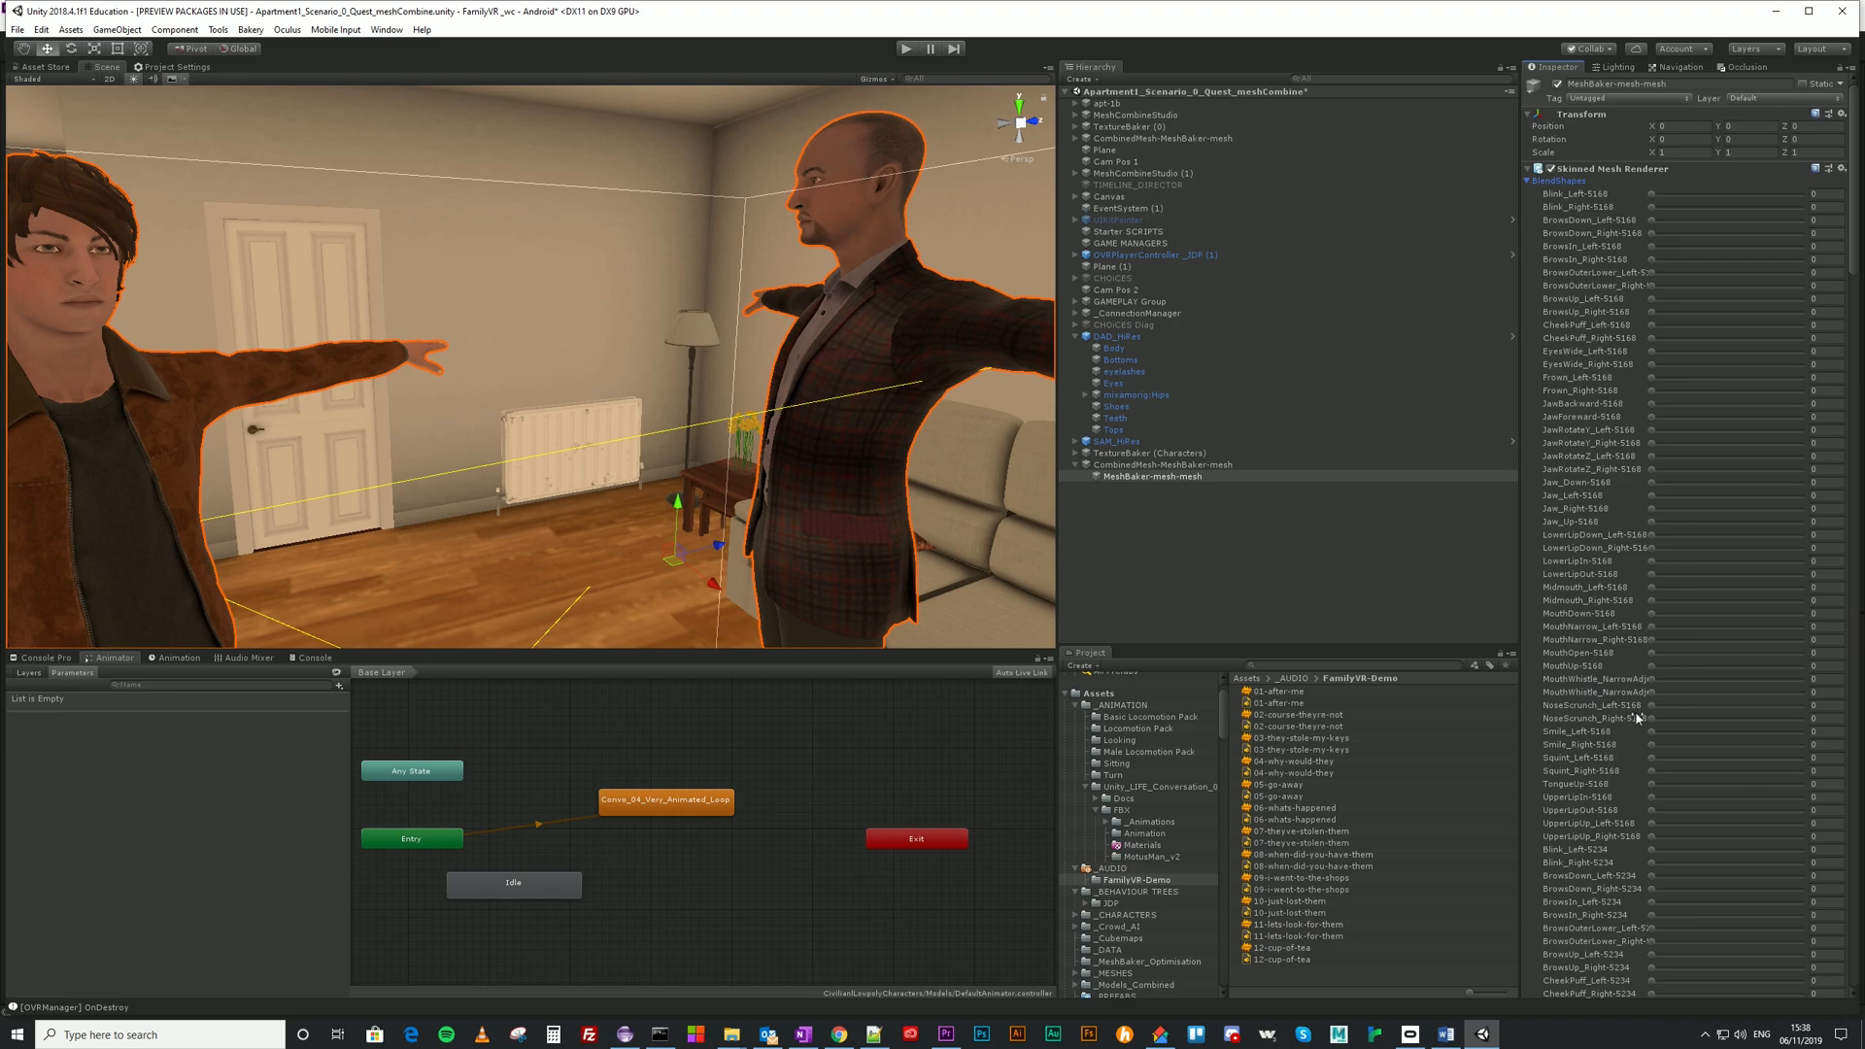
scroll(1628, 874, "down", 3)
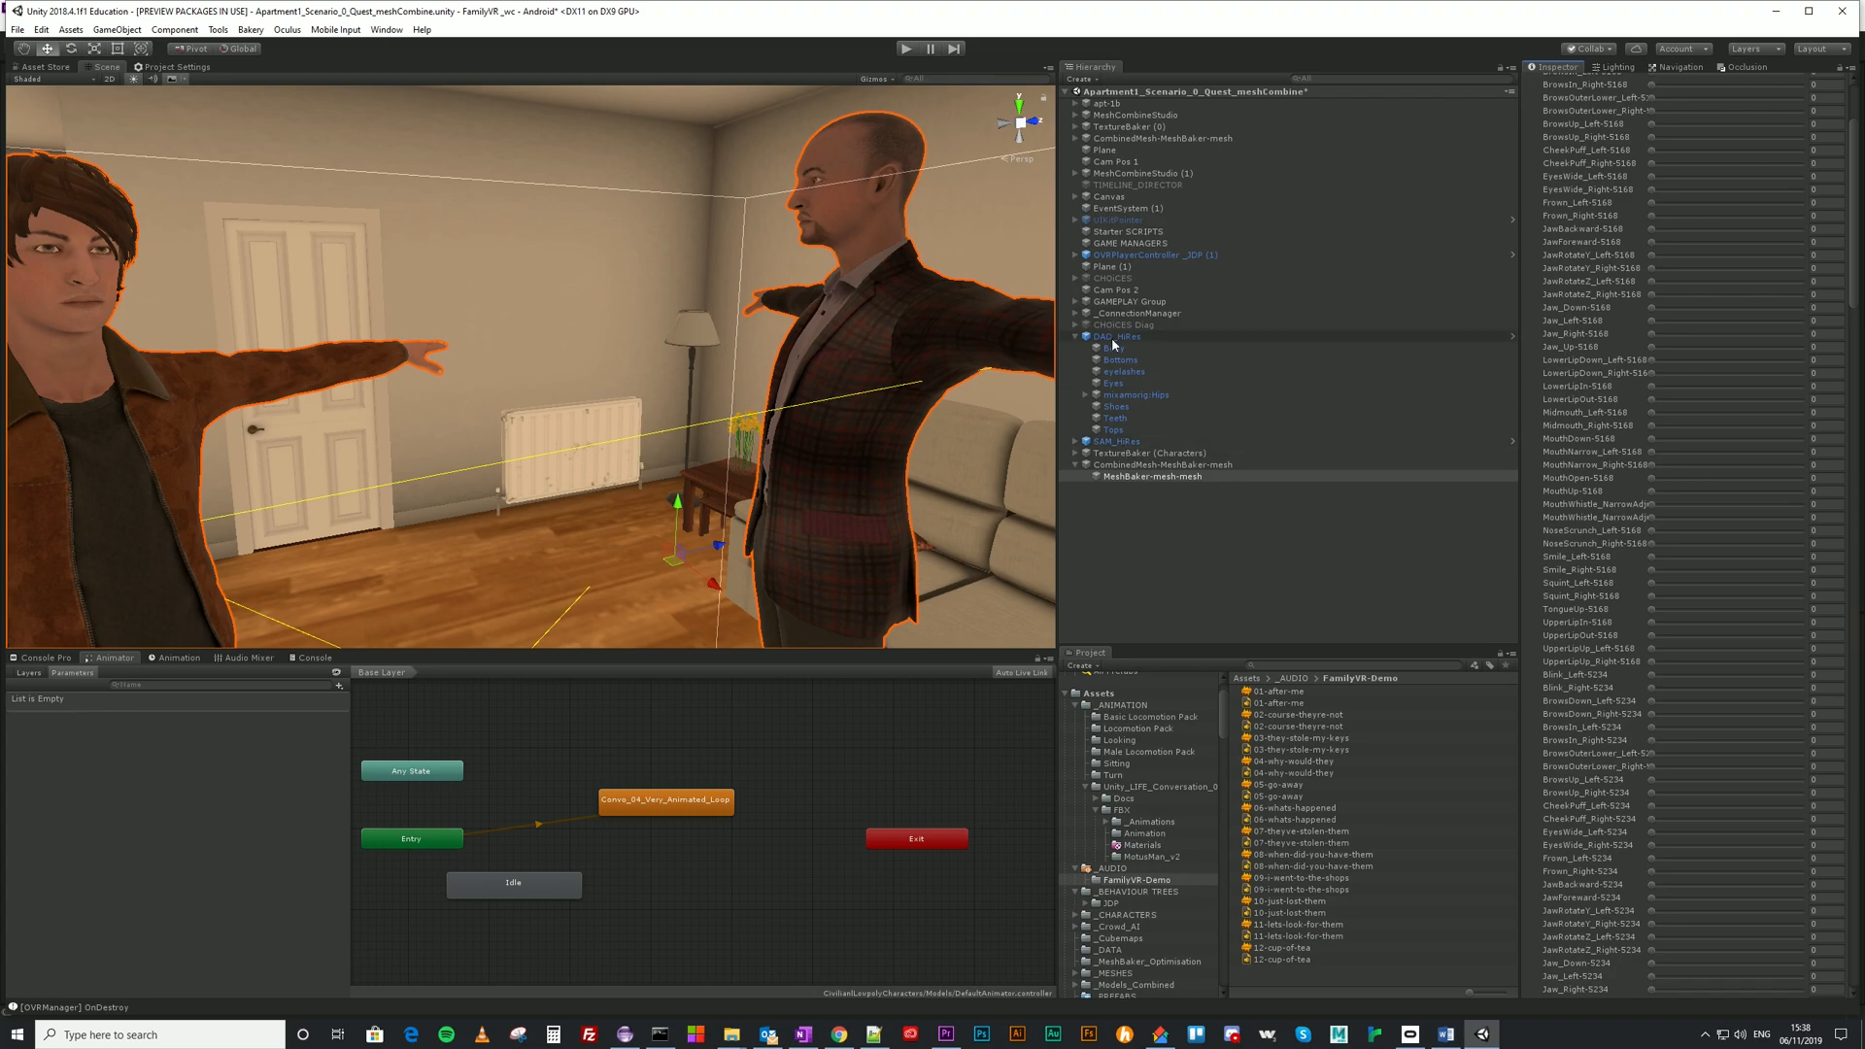
left_click(1113, 338)
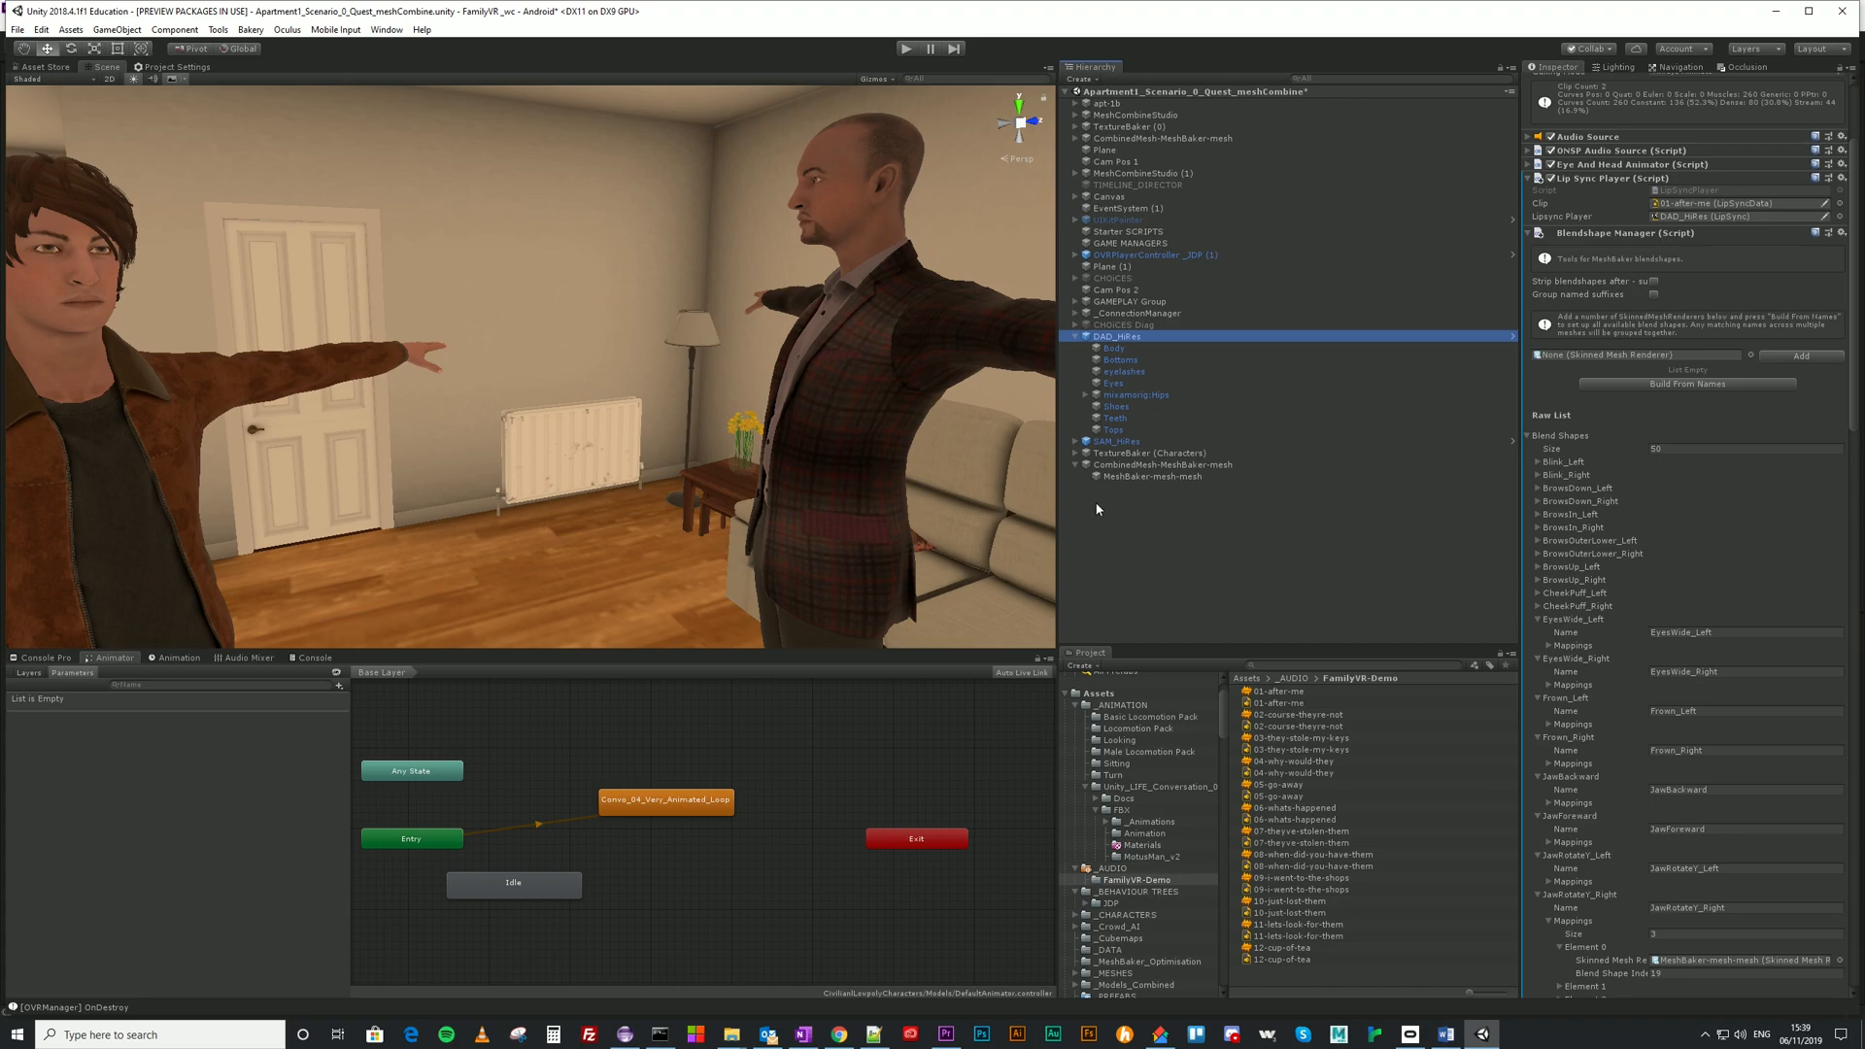
Examine the combined mesh covering both characters and the Skinned Mesh Renderer materials of MeshBaker-mesh-mesh.
right_click_drag(462, 360, 672, 305)
scroll(533, 376, "down", 3)
left_click(1123, 477)
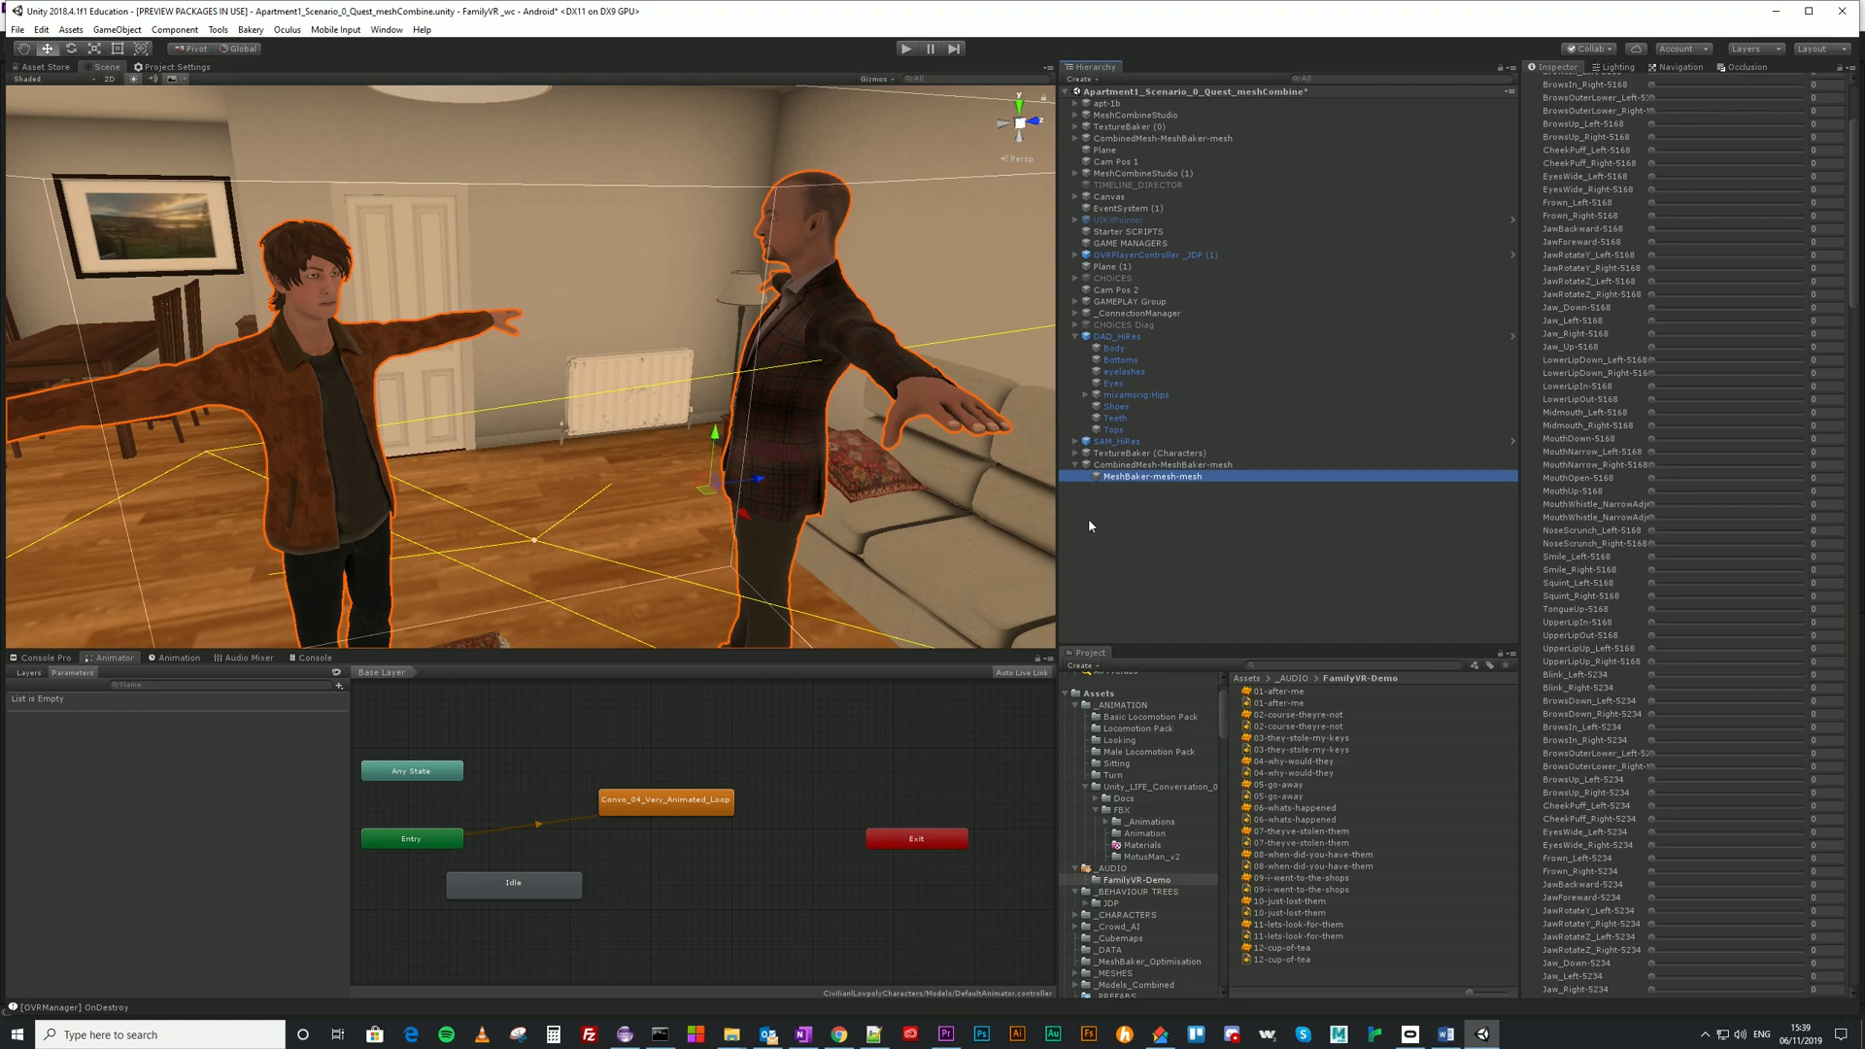
left_click(1162, 465)
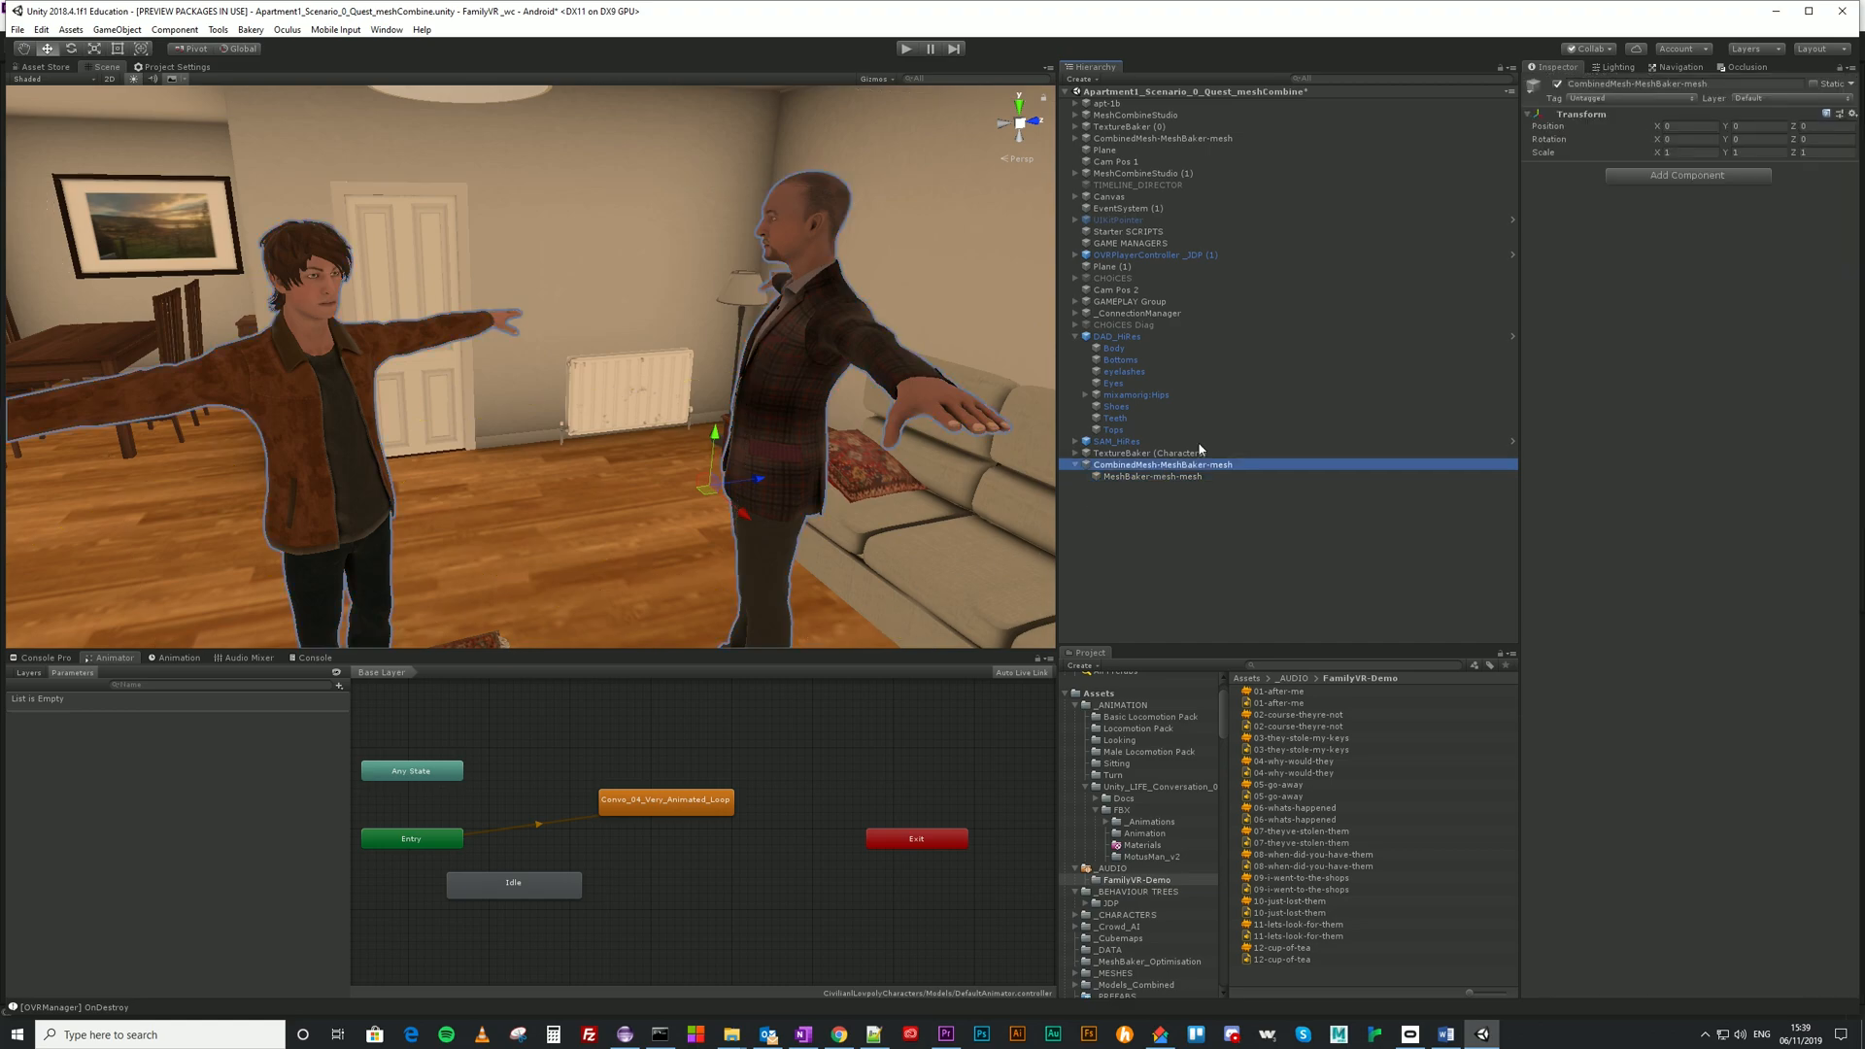
left_click(1167, 476)
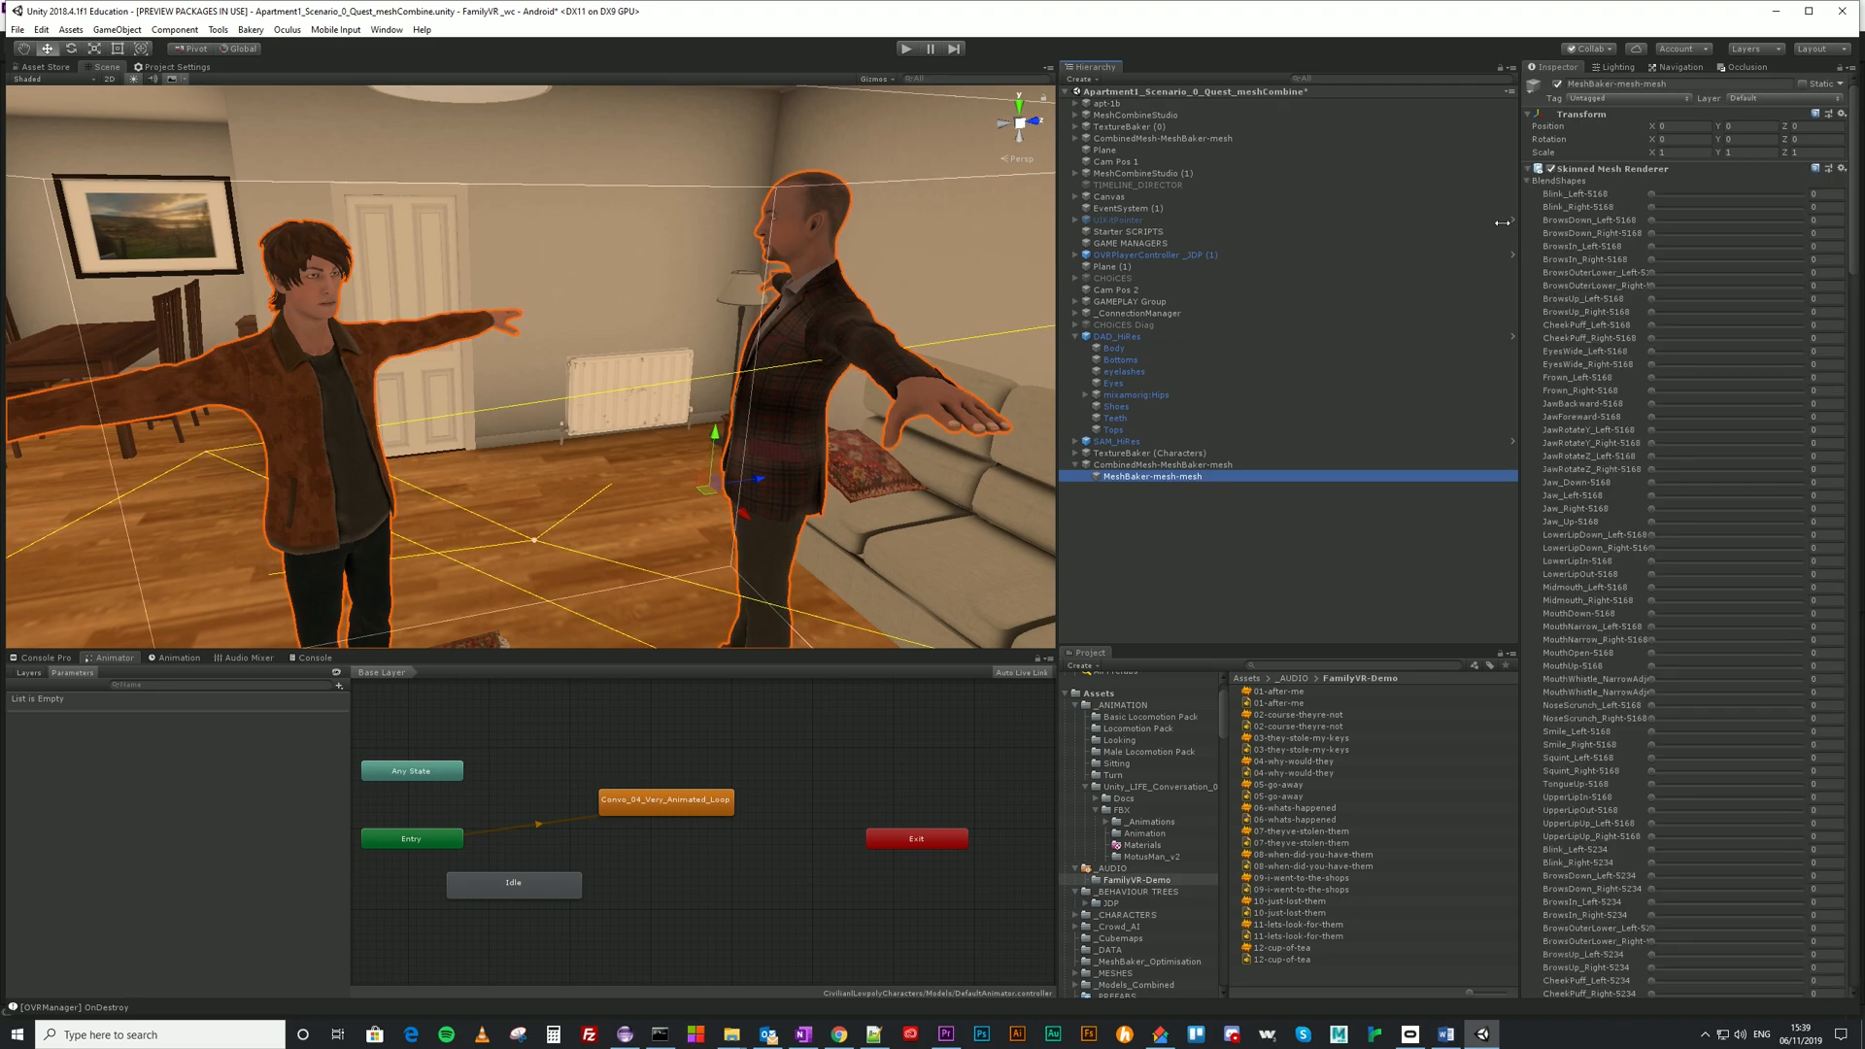
left_click(1532, 181)
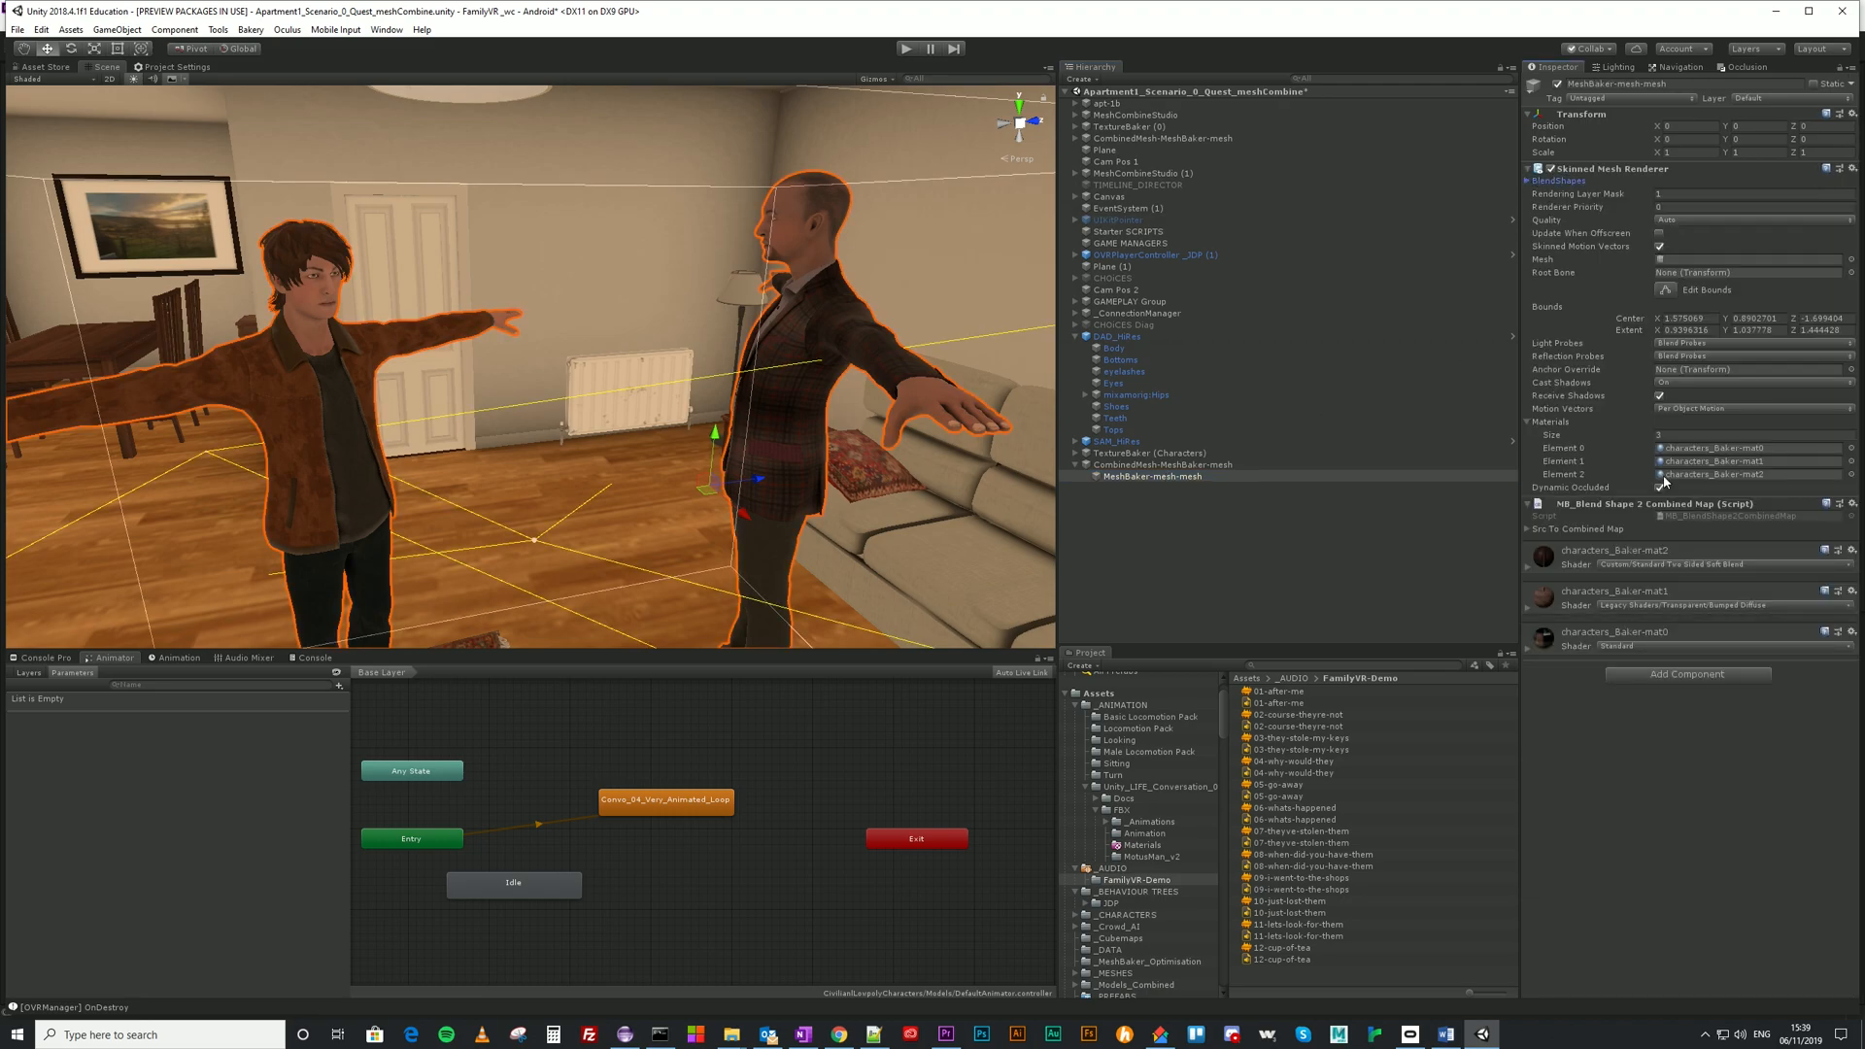